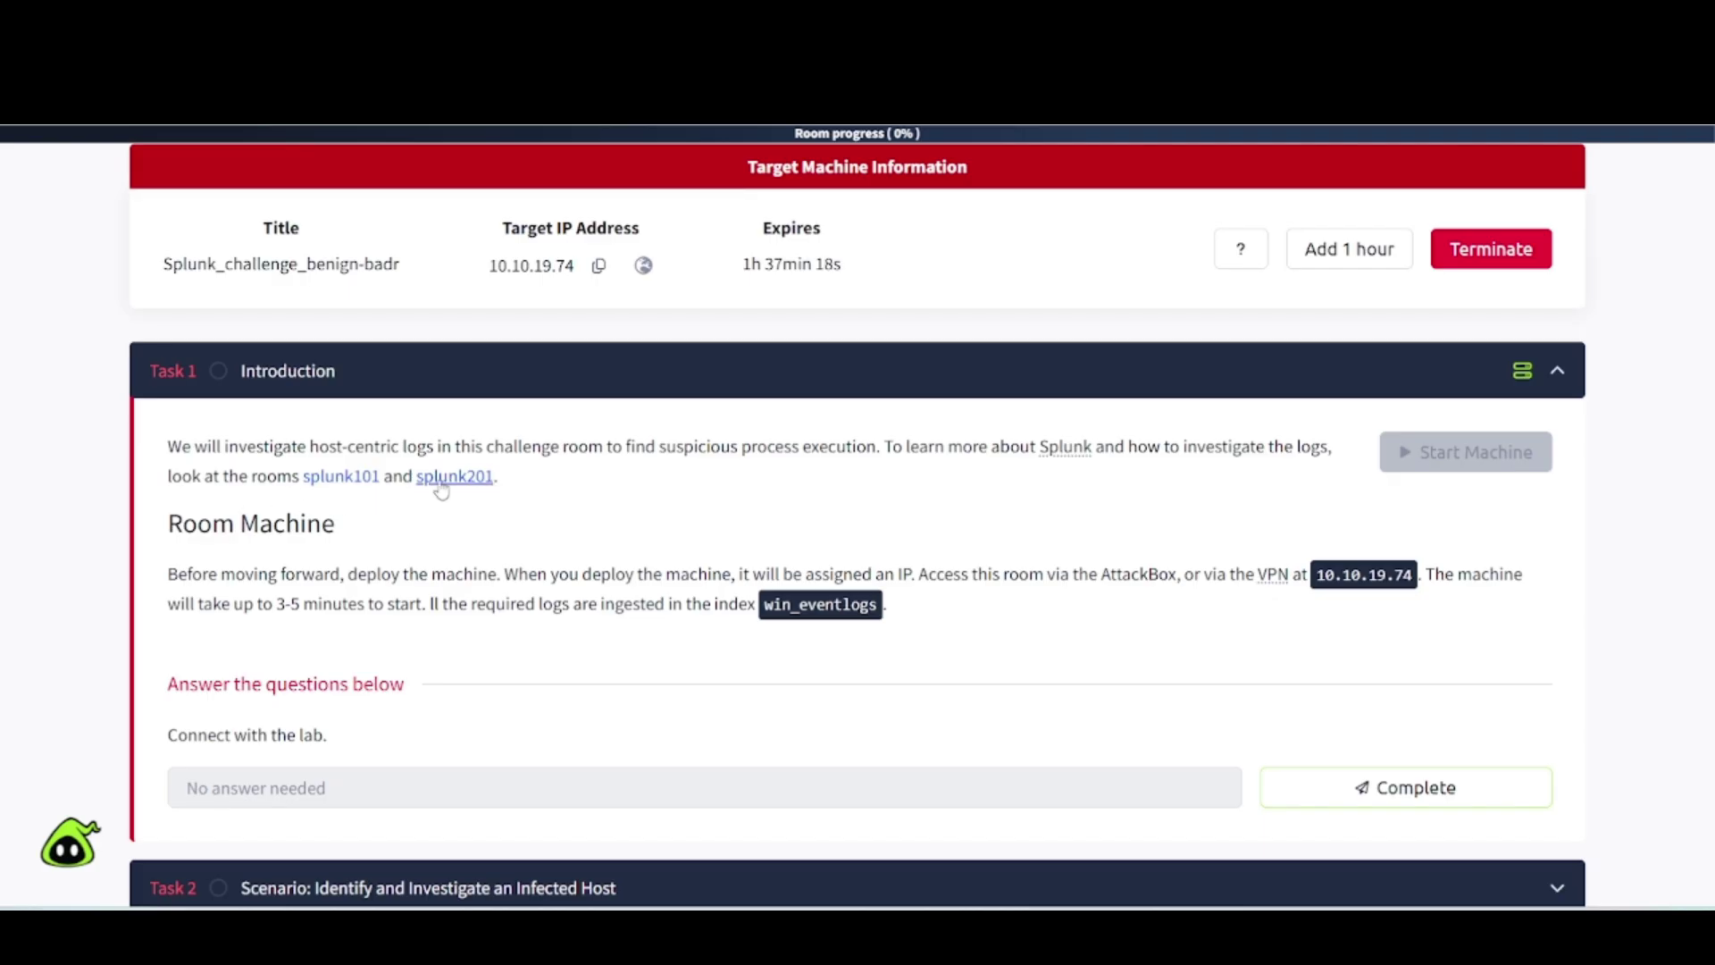
Mark the Introduction task's lab connection question as complete and open the Search & Reporting app in Splunk.
scroll(423, 532, down, 1)
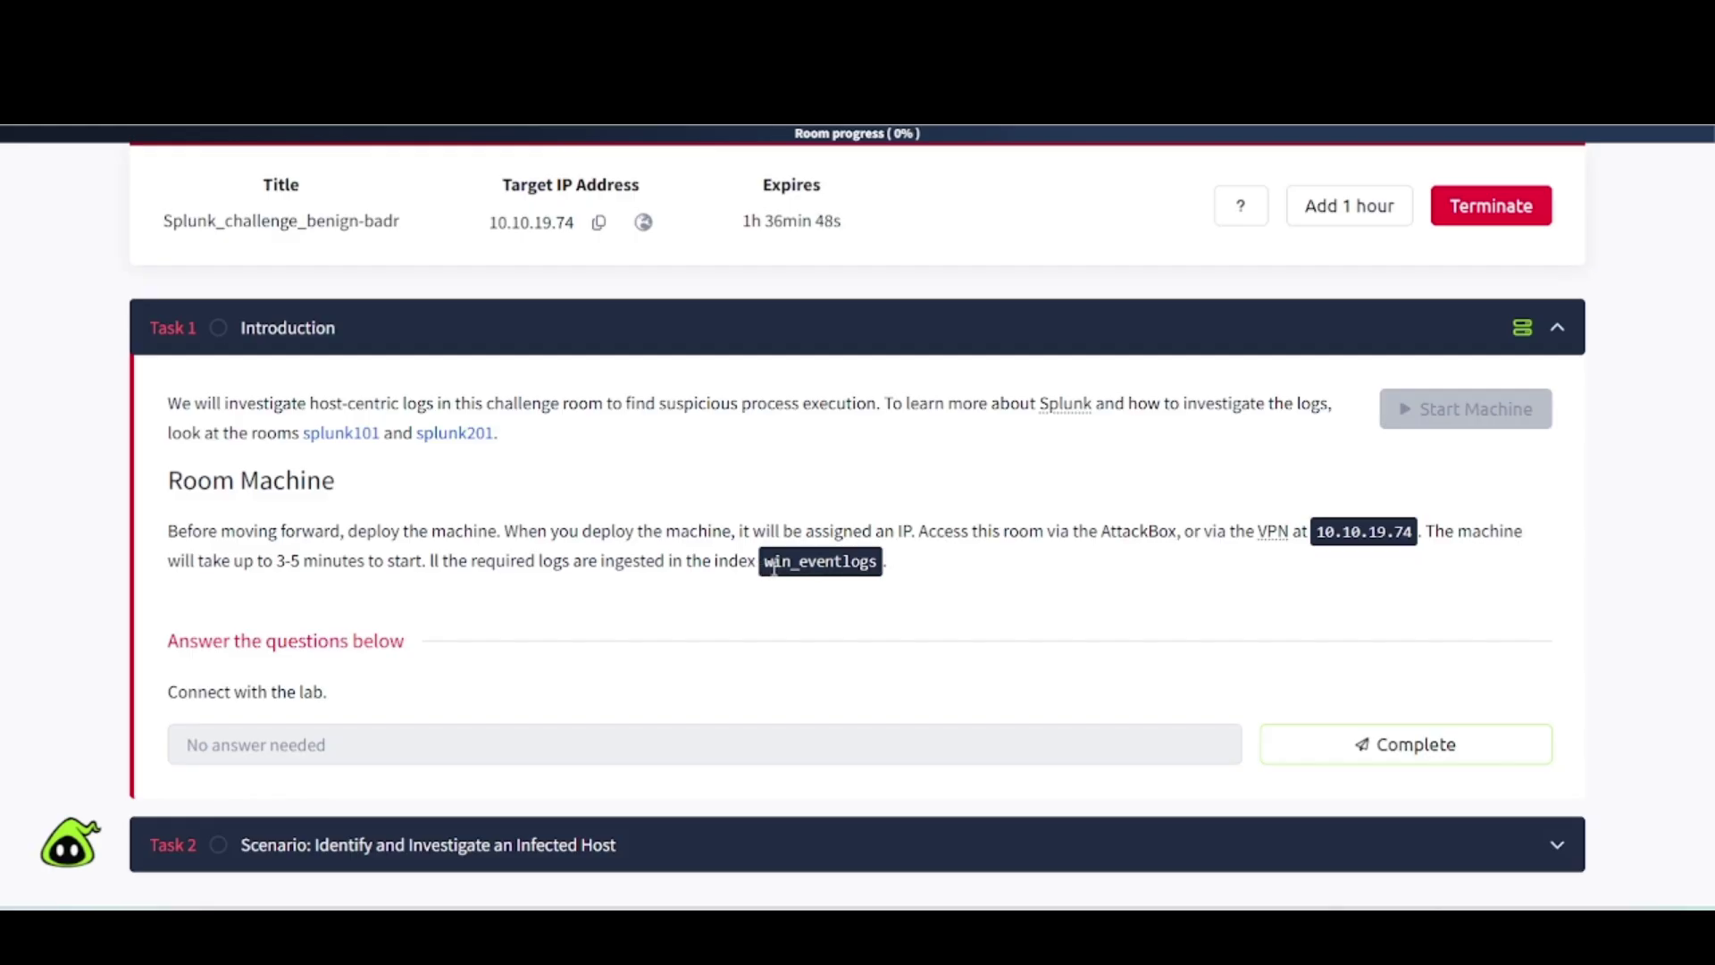
click(1357, 752)
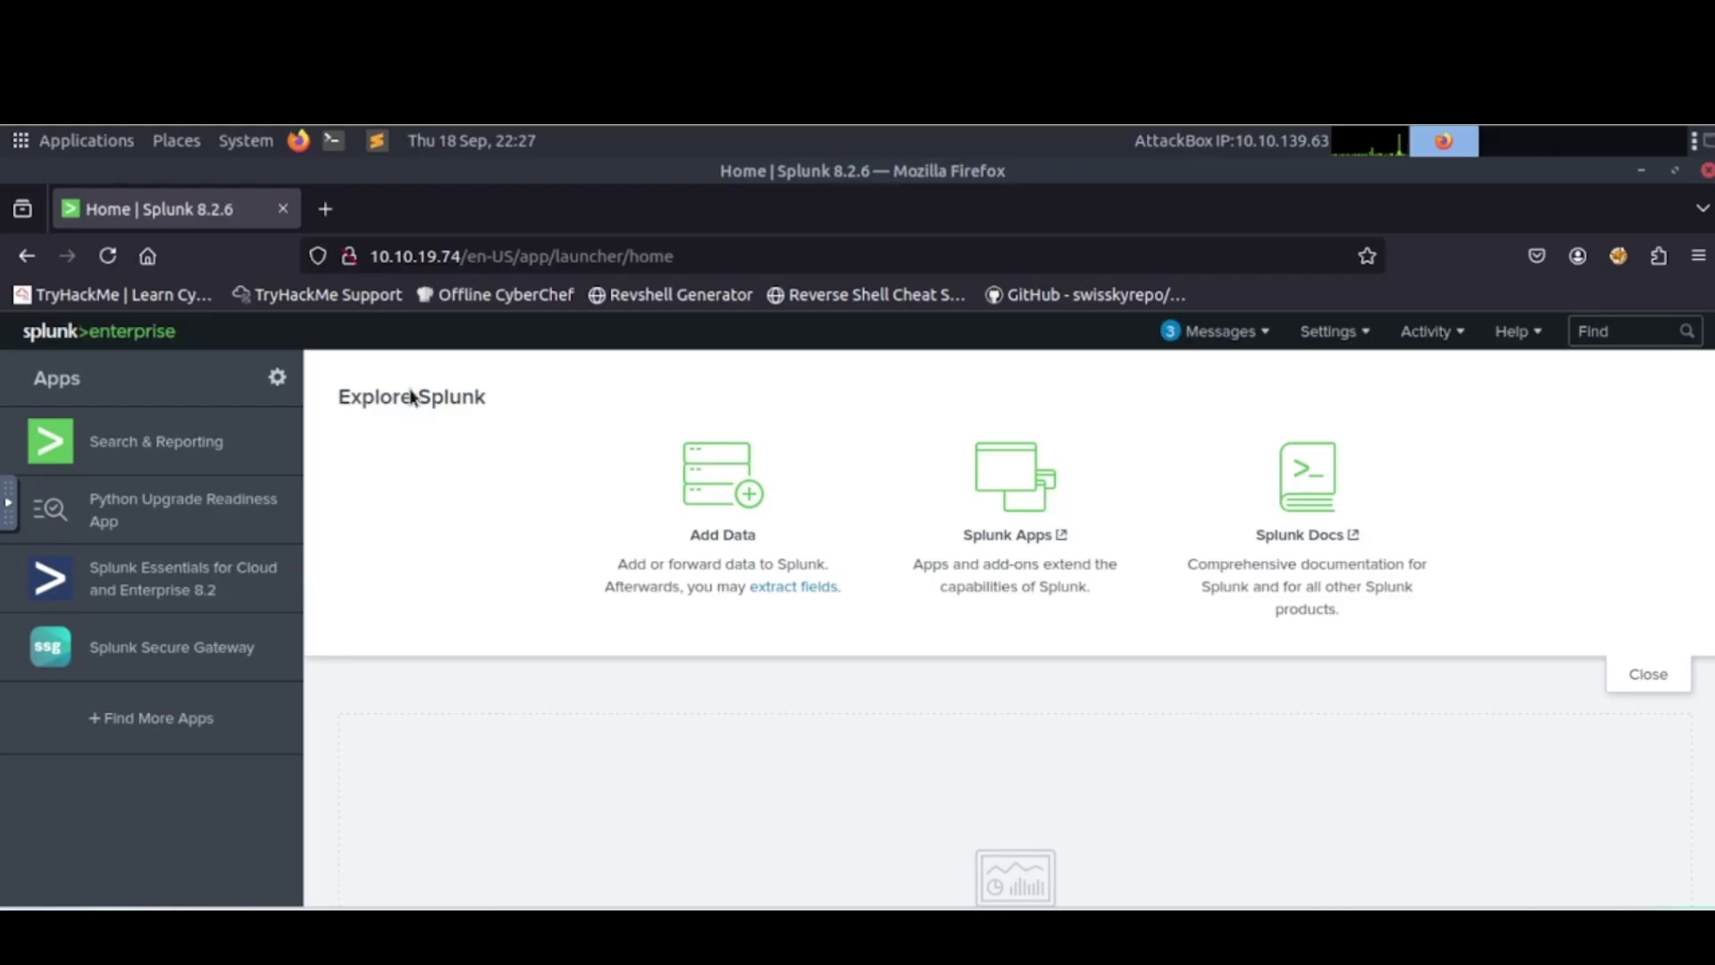
click(170, 441)
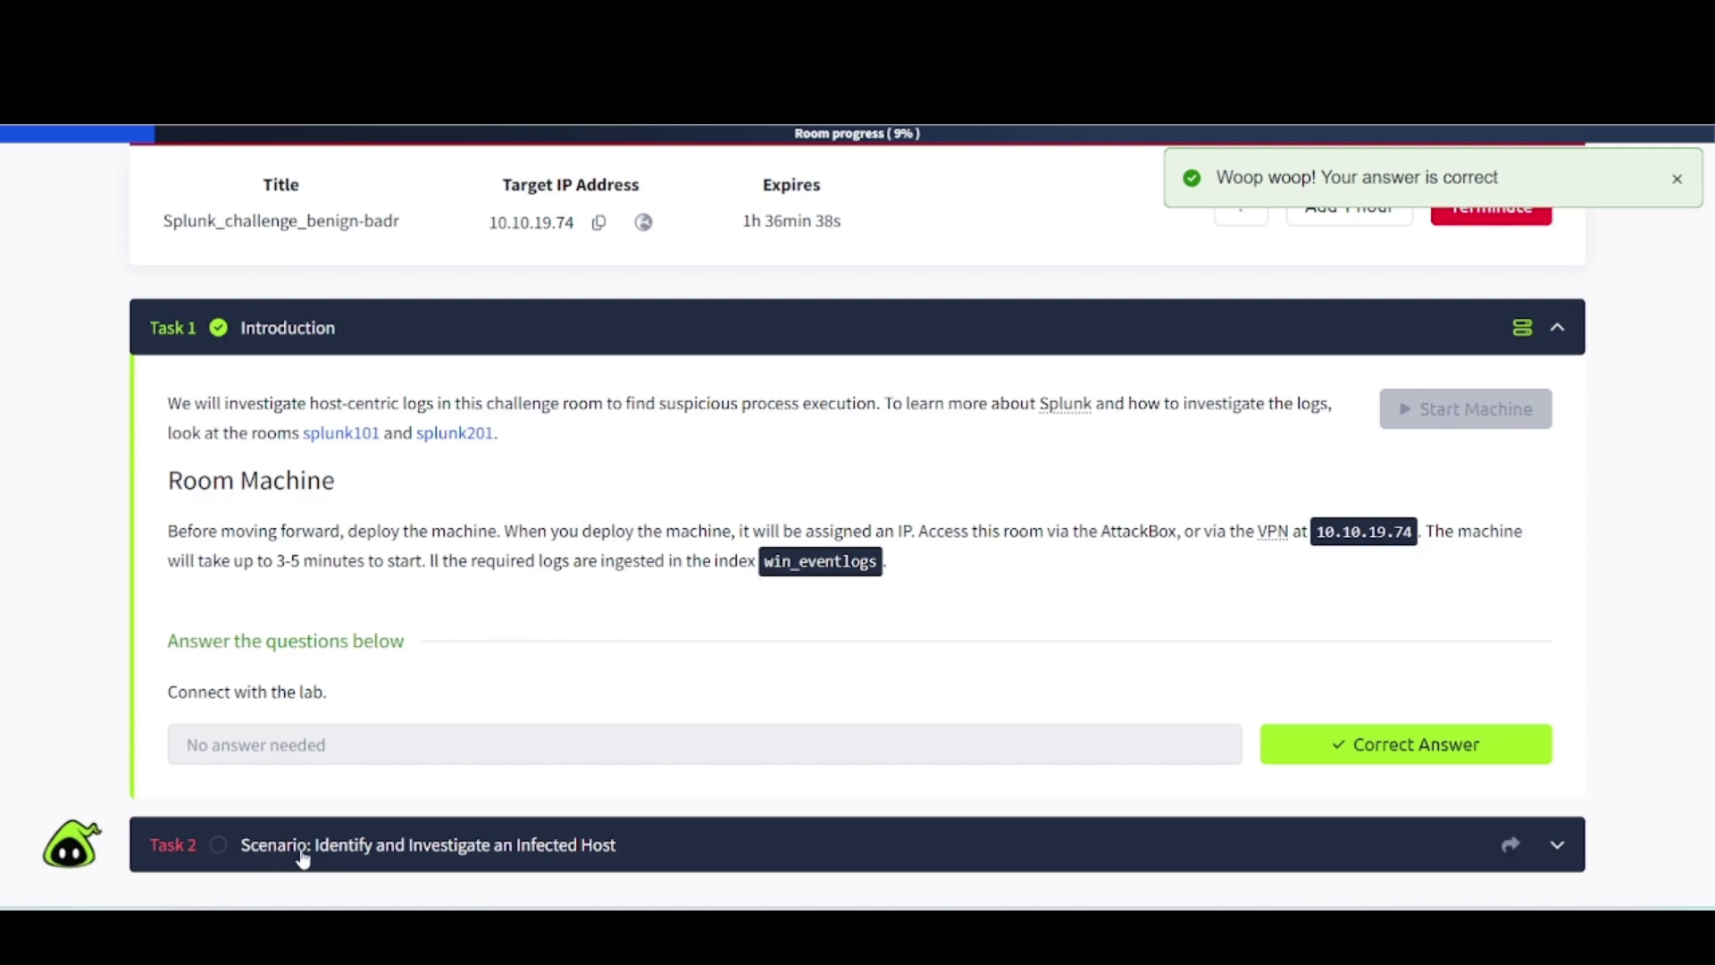
Open Task 2 in the TryHackMe room and read its scenario, department user lists and questions.
click(420, 855)
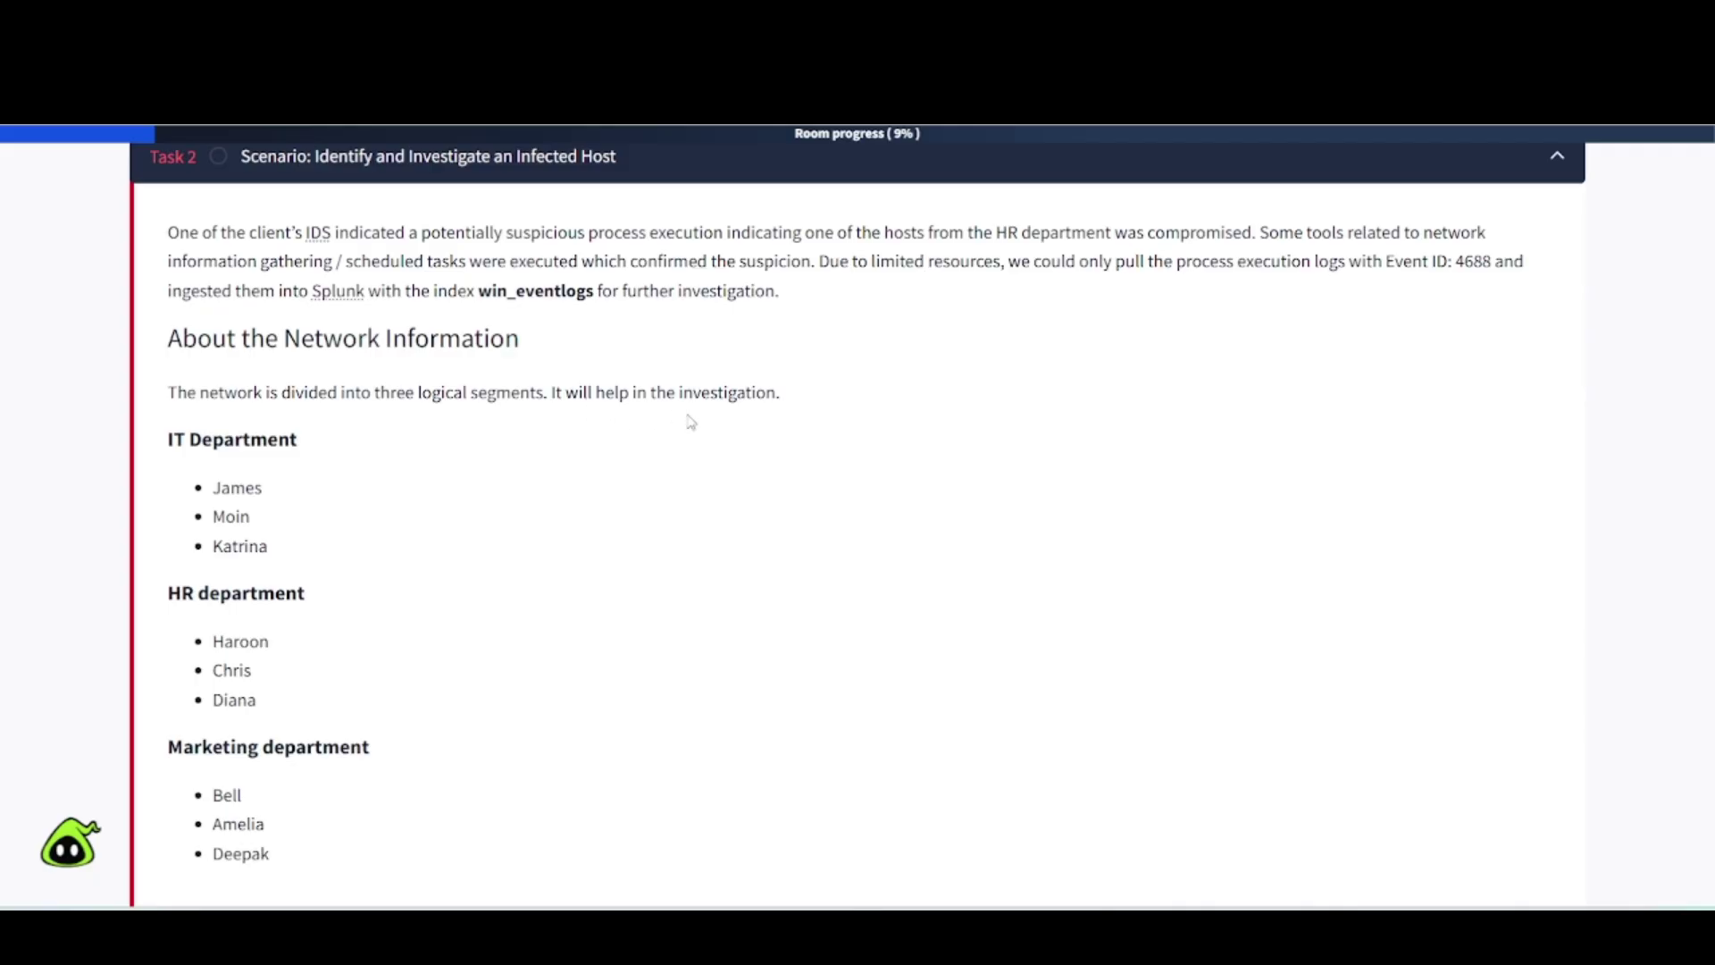
scroll(321, 500, down, 3)
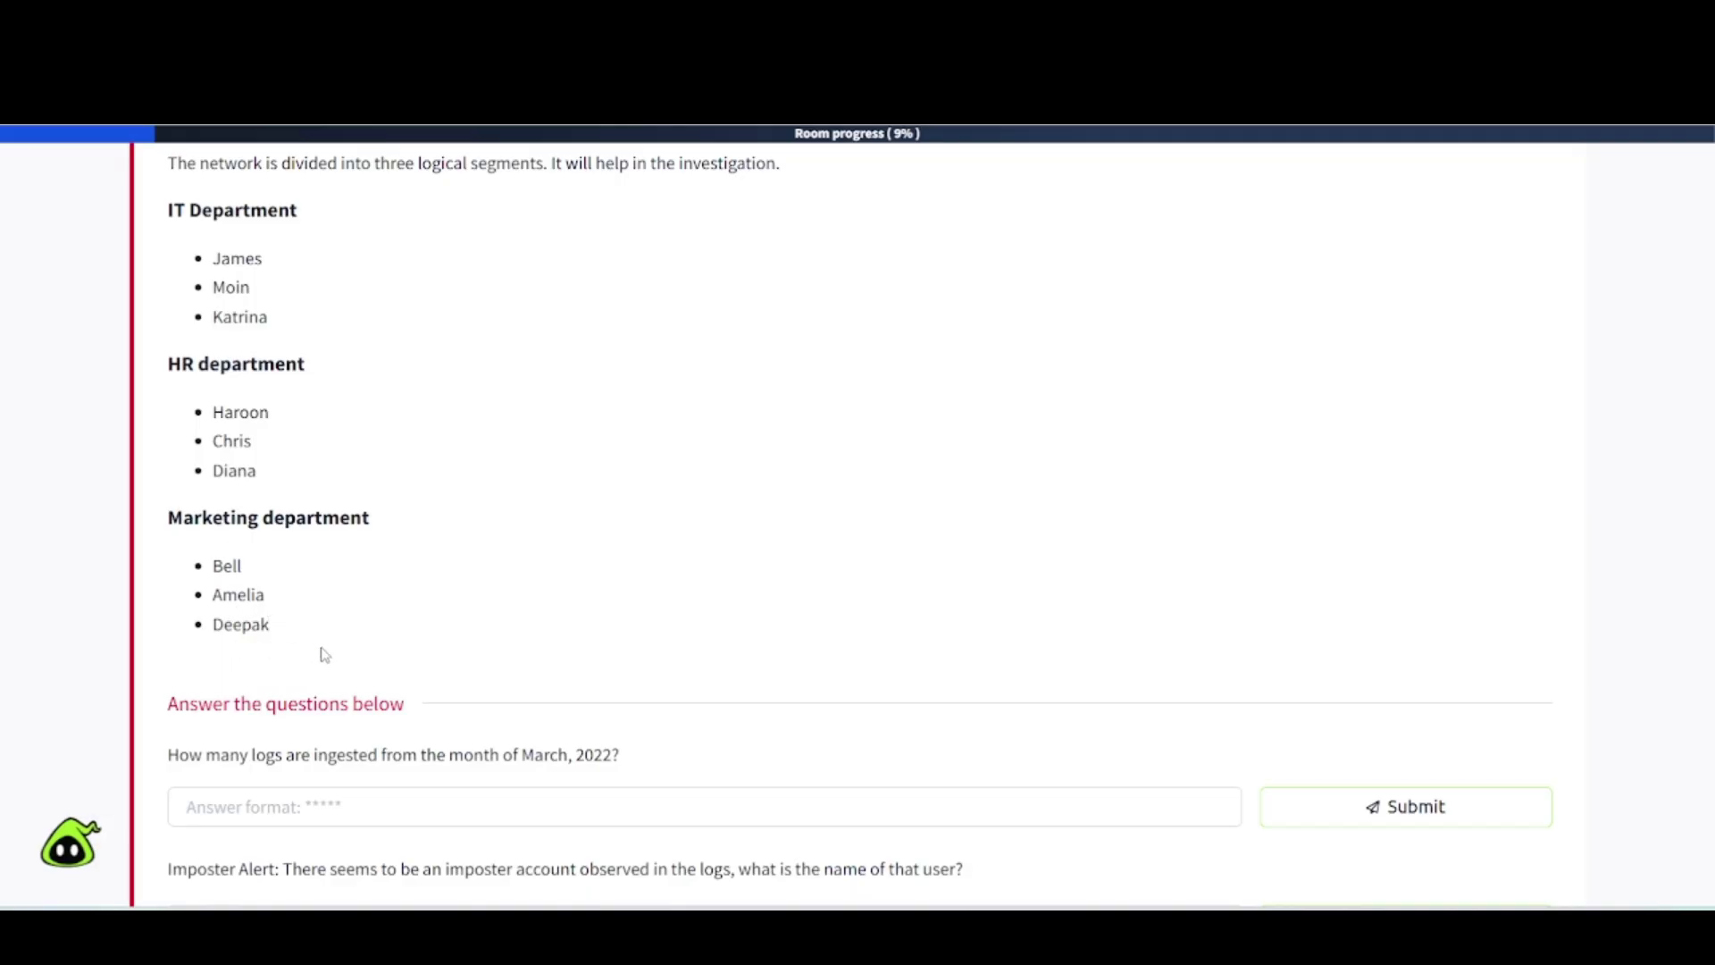
scroll(324, 655, down, 6)
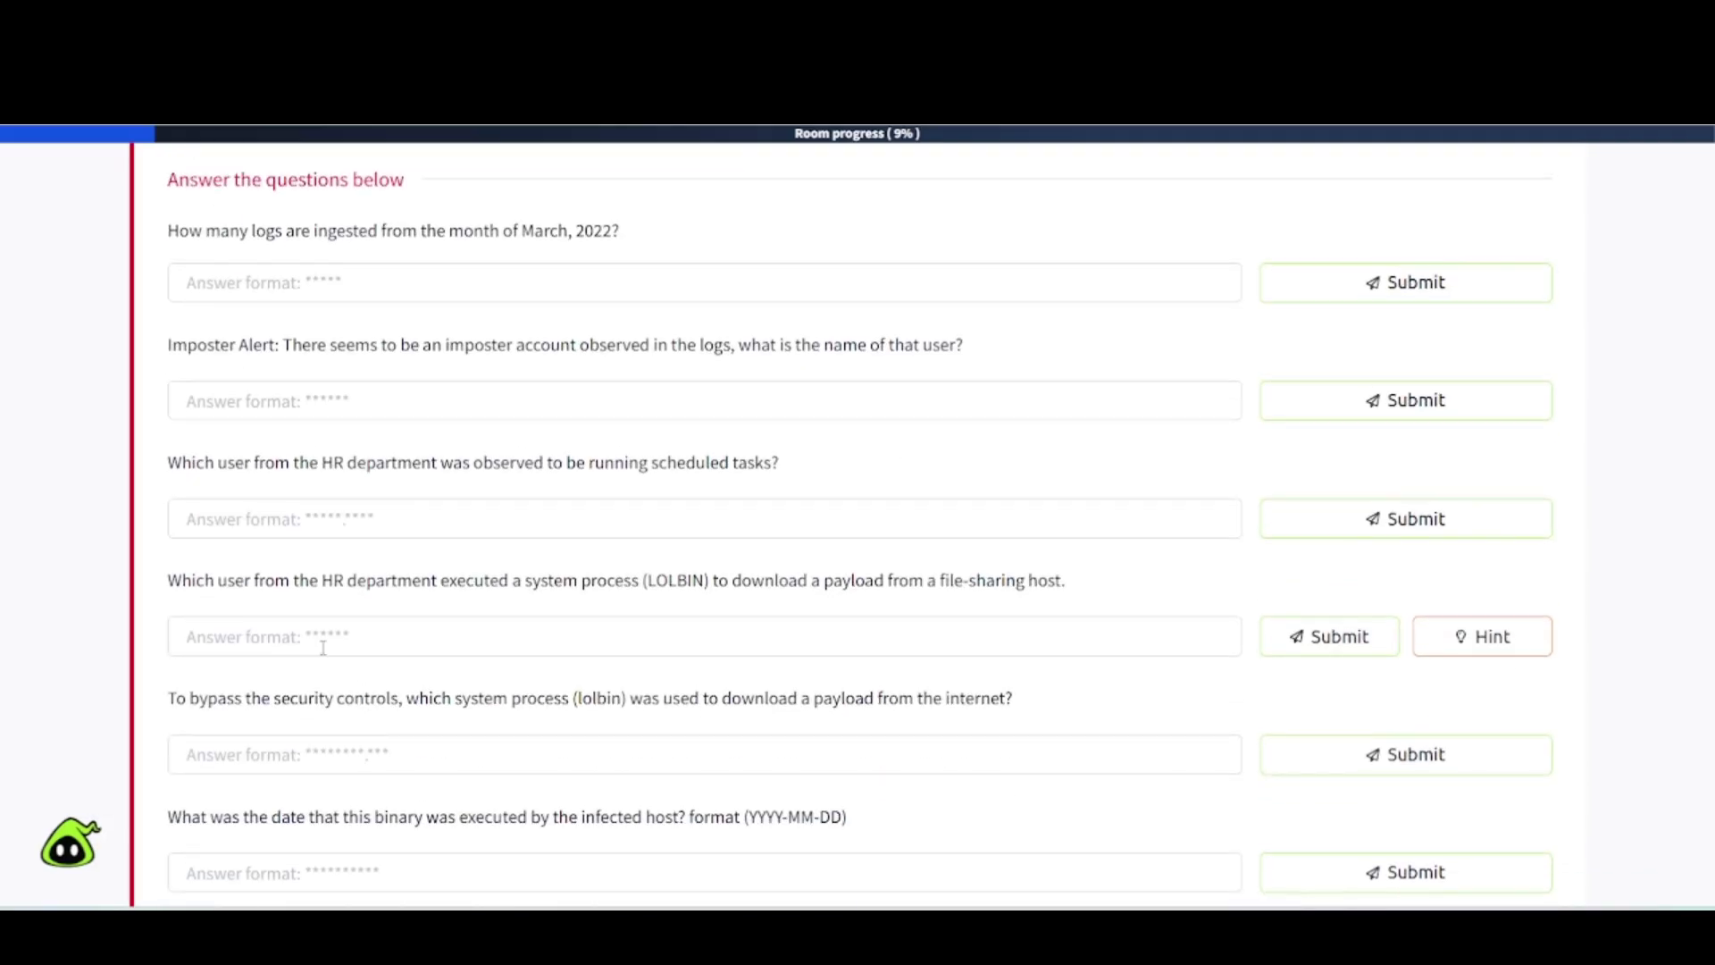
scroll(322, 647, up, 4)
scroll(324, 647, up, 1)
scroll(323, 647, down, 5)
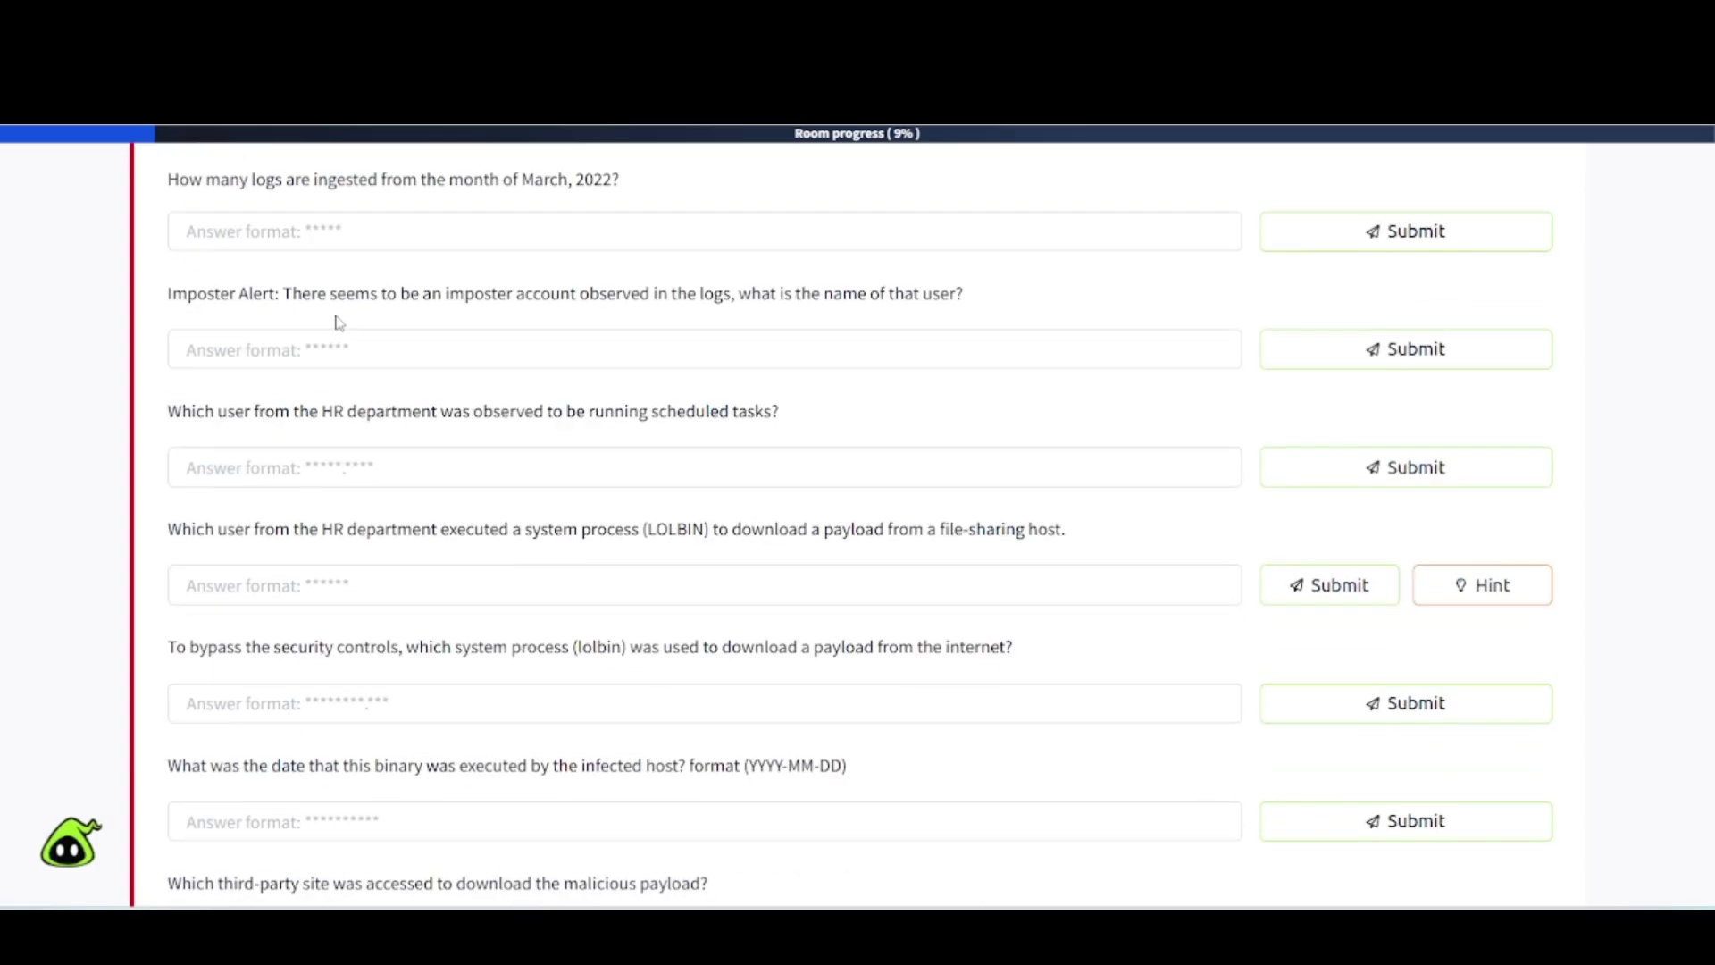
scroll(434, 455, down, 5)
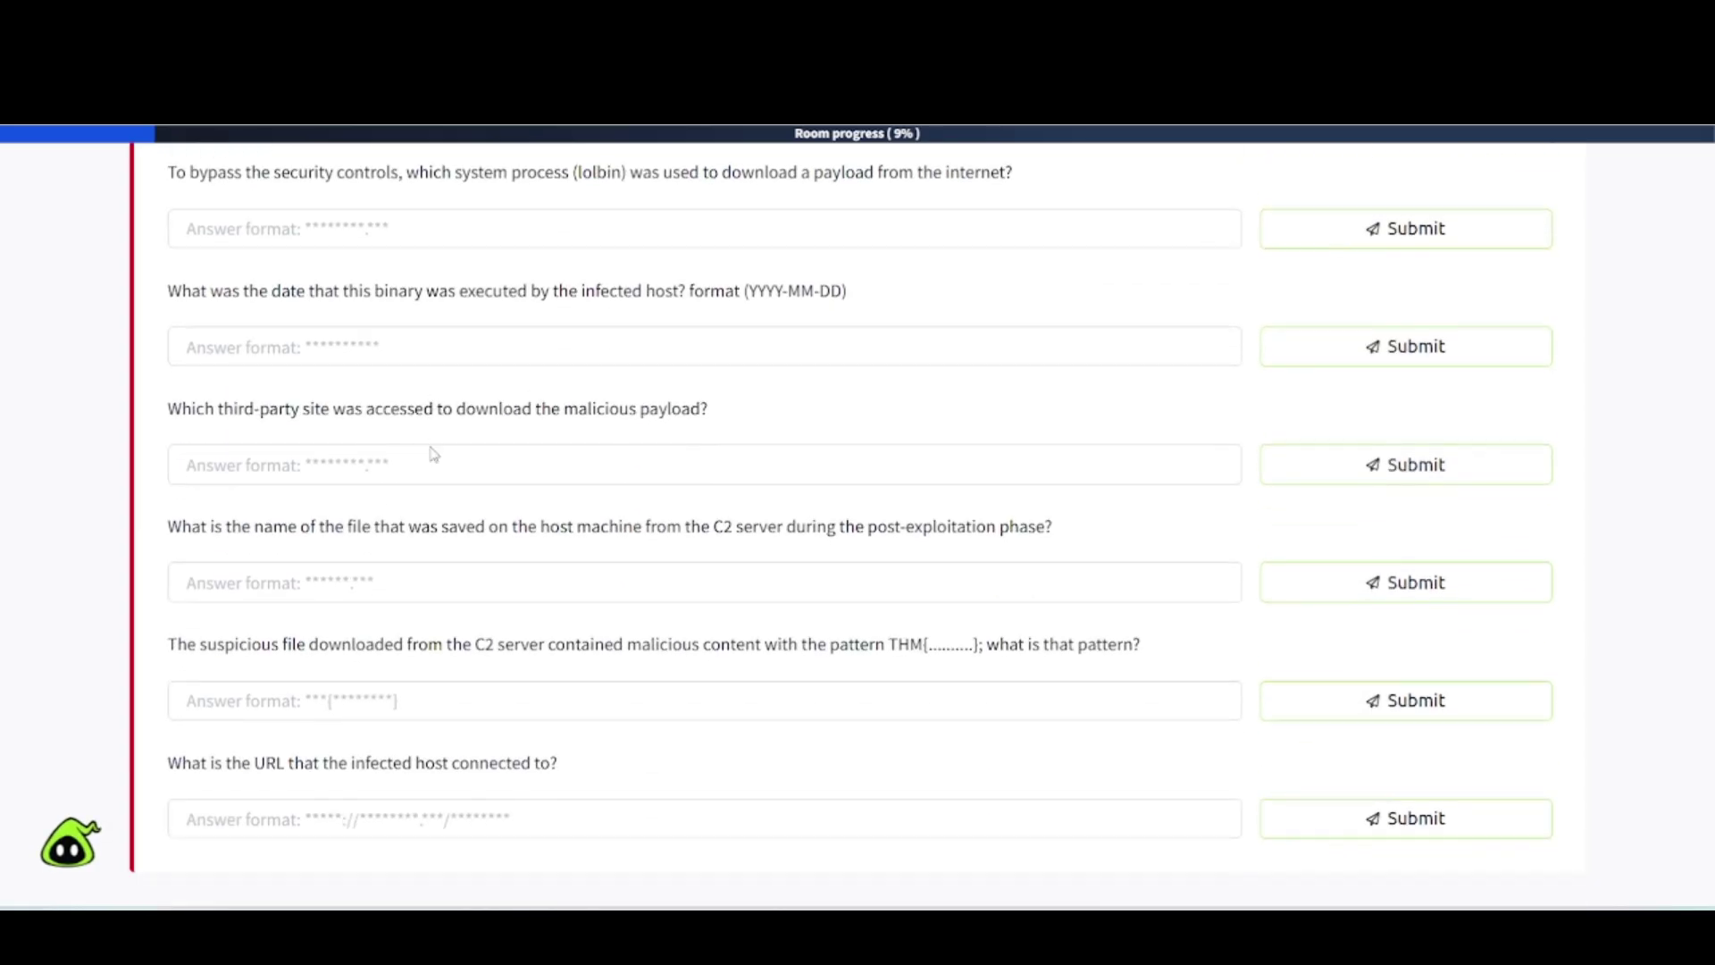
scroll(434, 455, up, 8)
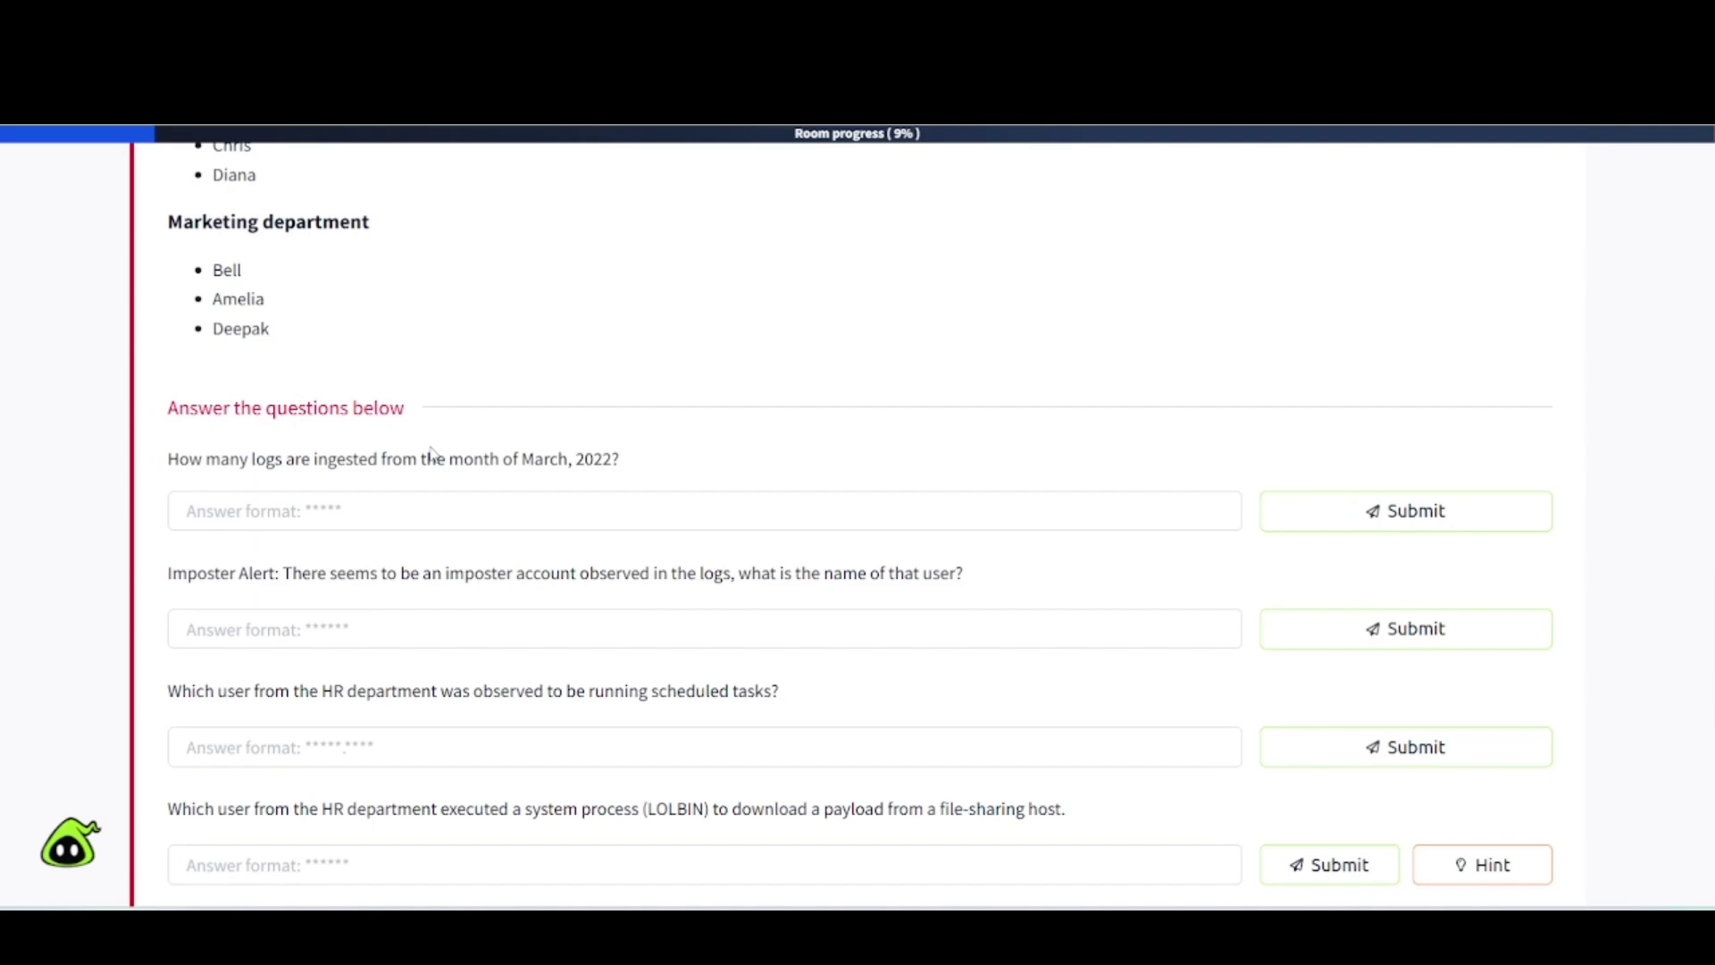
scroll(432, 454, down, 2)
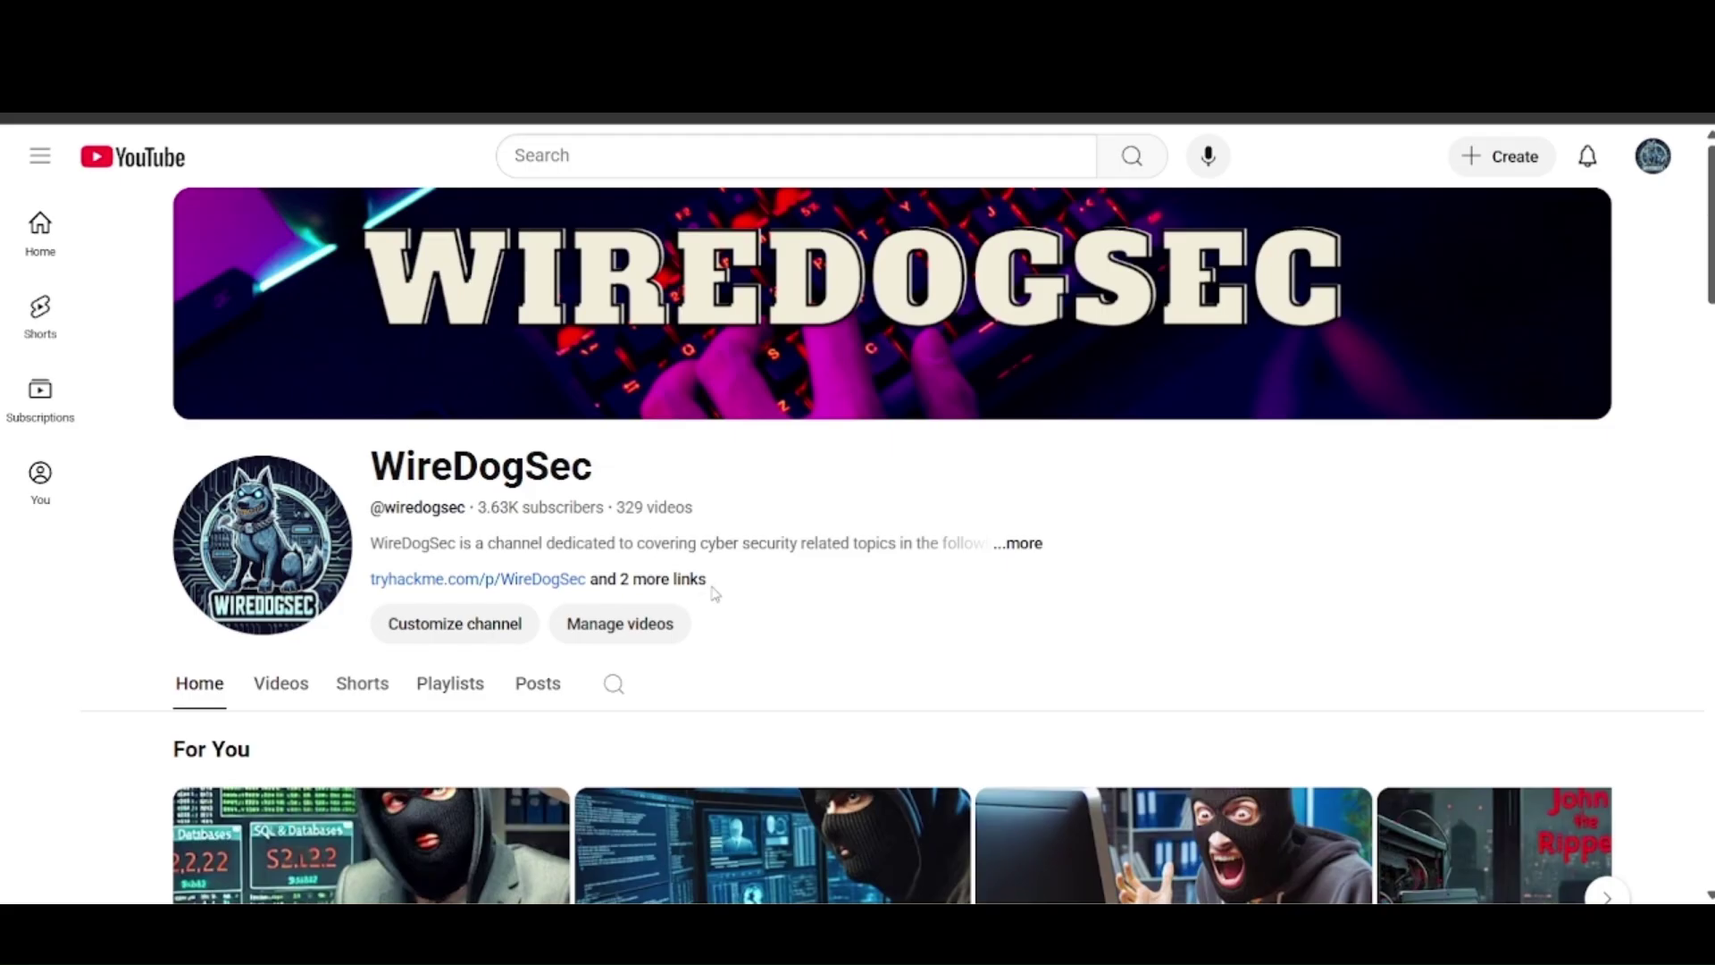
Switch to the WireDogSec YouTube channel and look through its posts and playlists.
scroll(716, 589, down, 2)
click(538, 526)
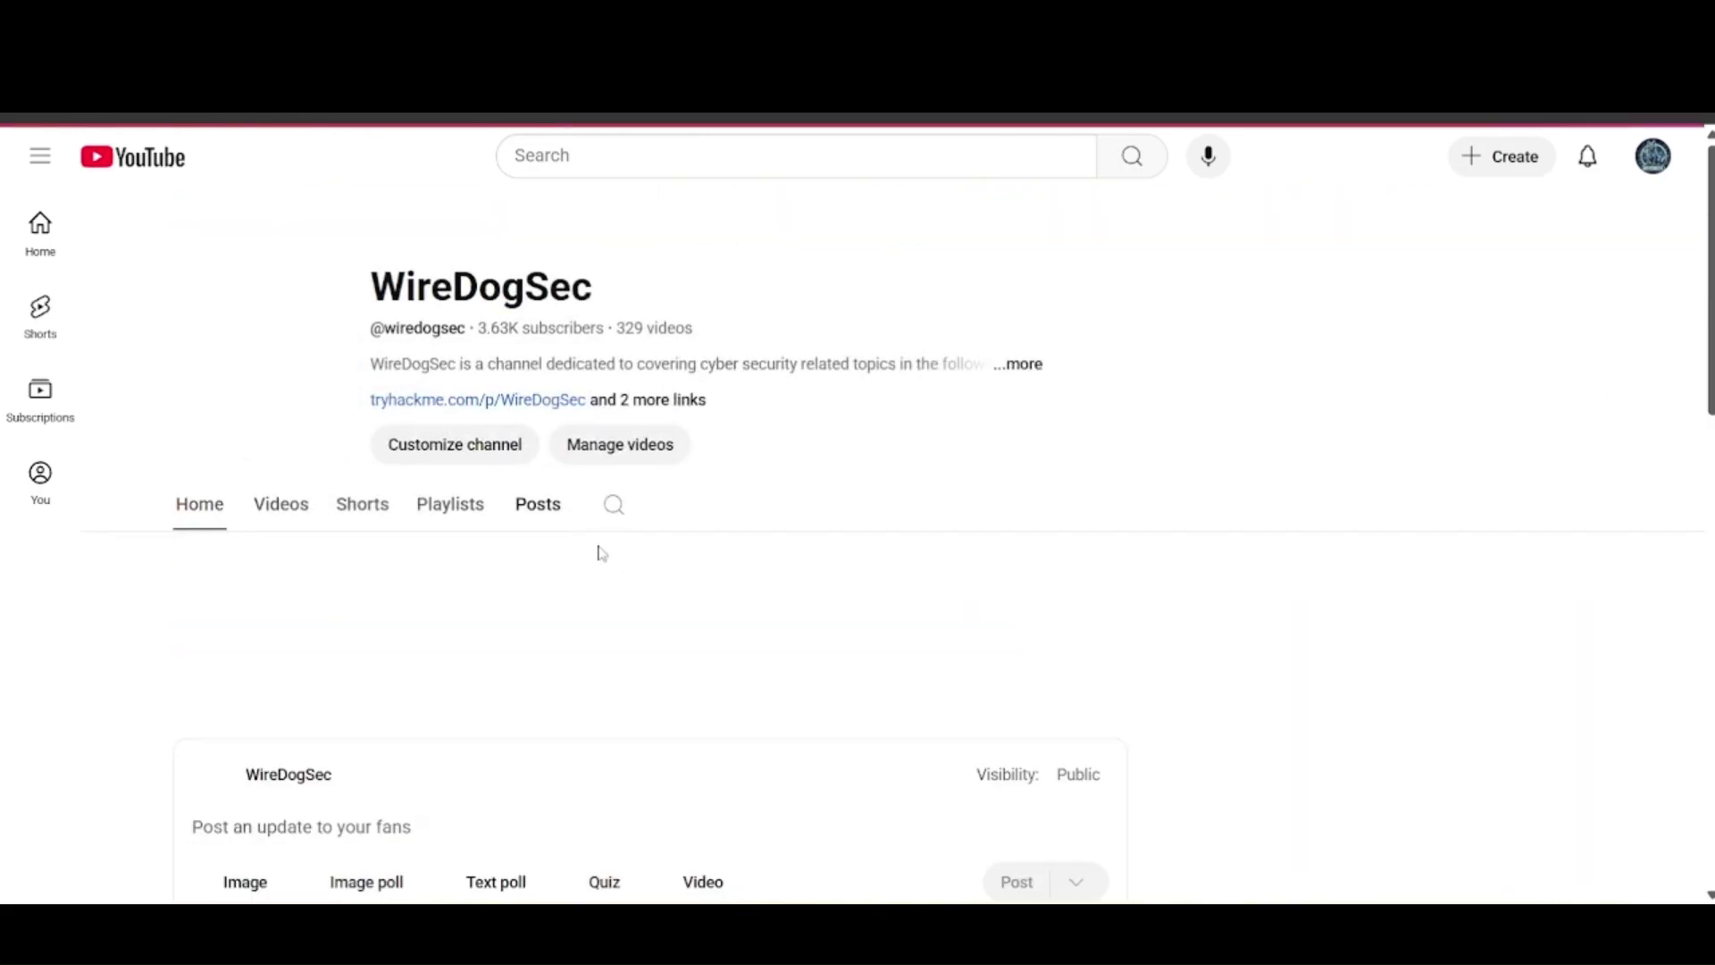
scroll(661, 720, down, 3)
scroll(663, 720, down, 6)
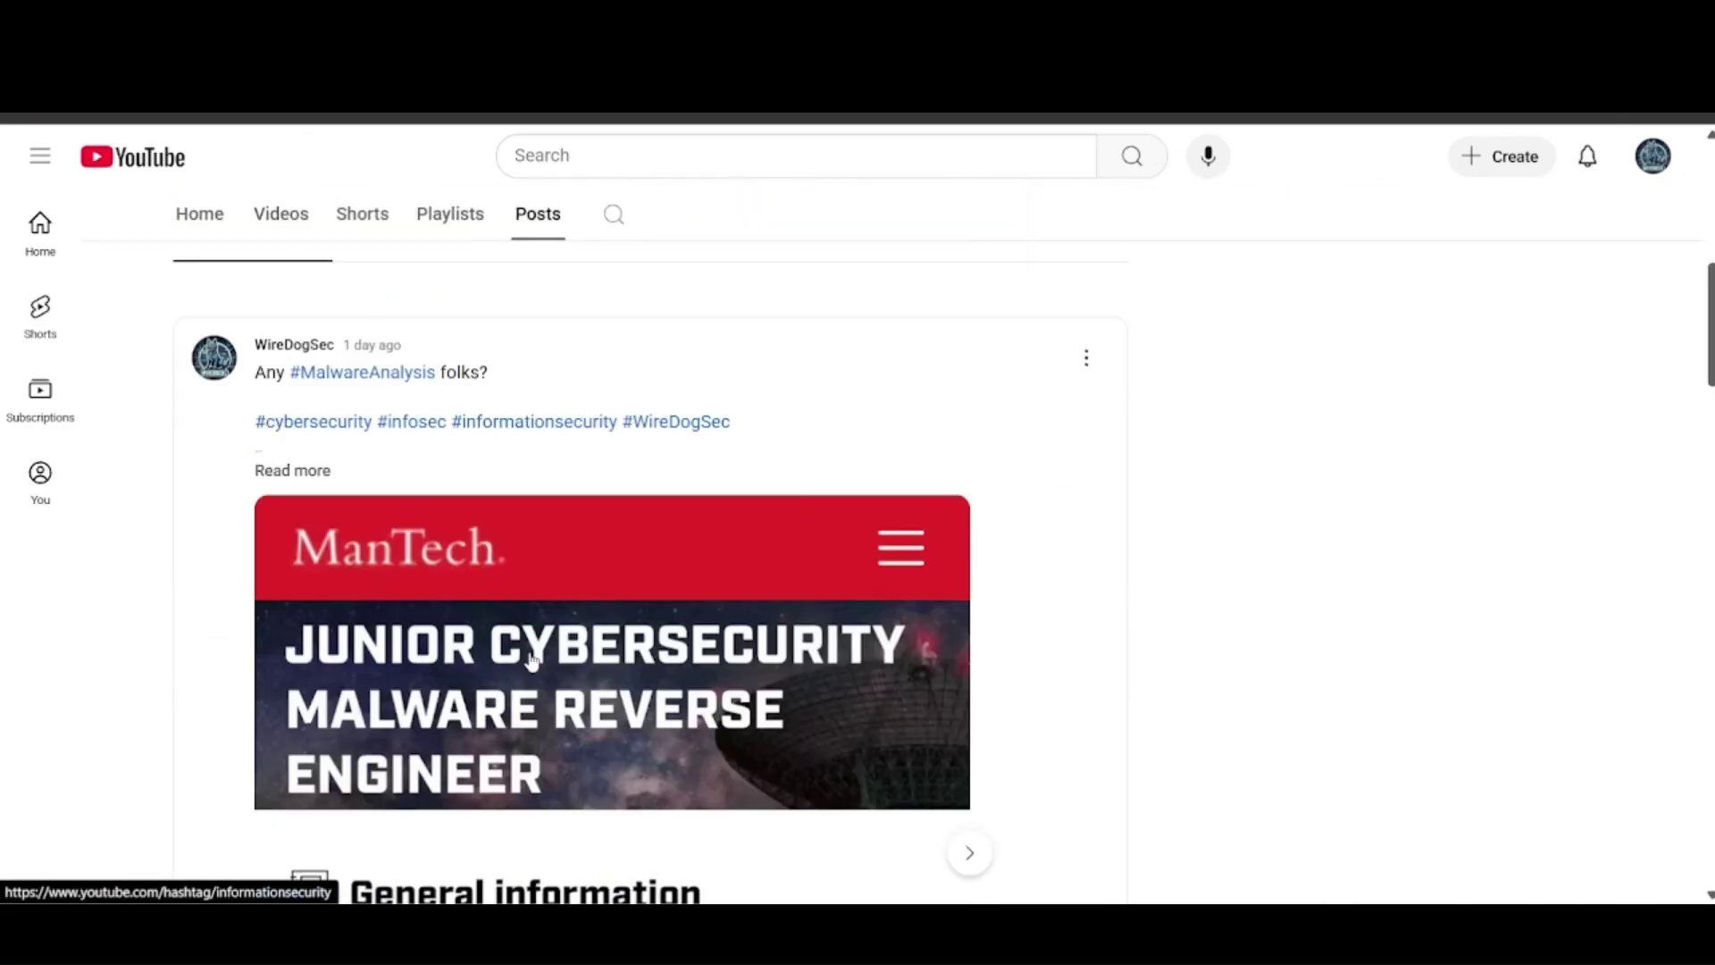
scroll(528, 662, up, 11)
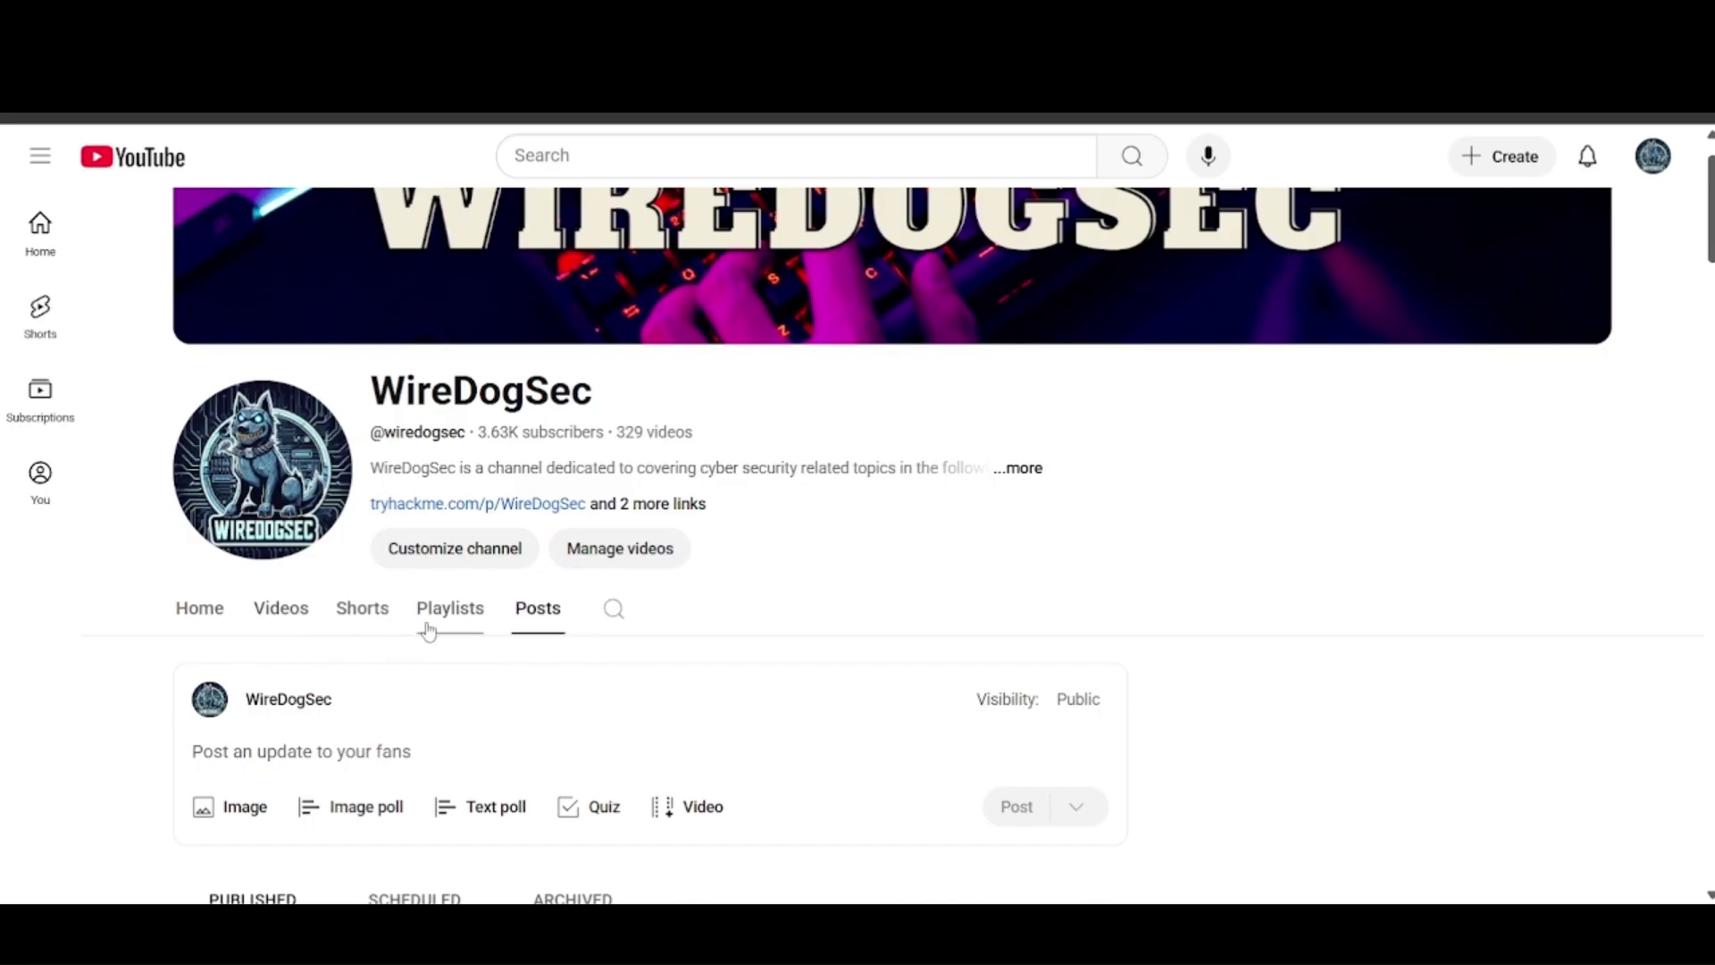
click(428, 632)
scroll(572, 652, down, 5)
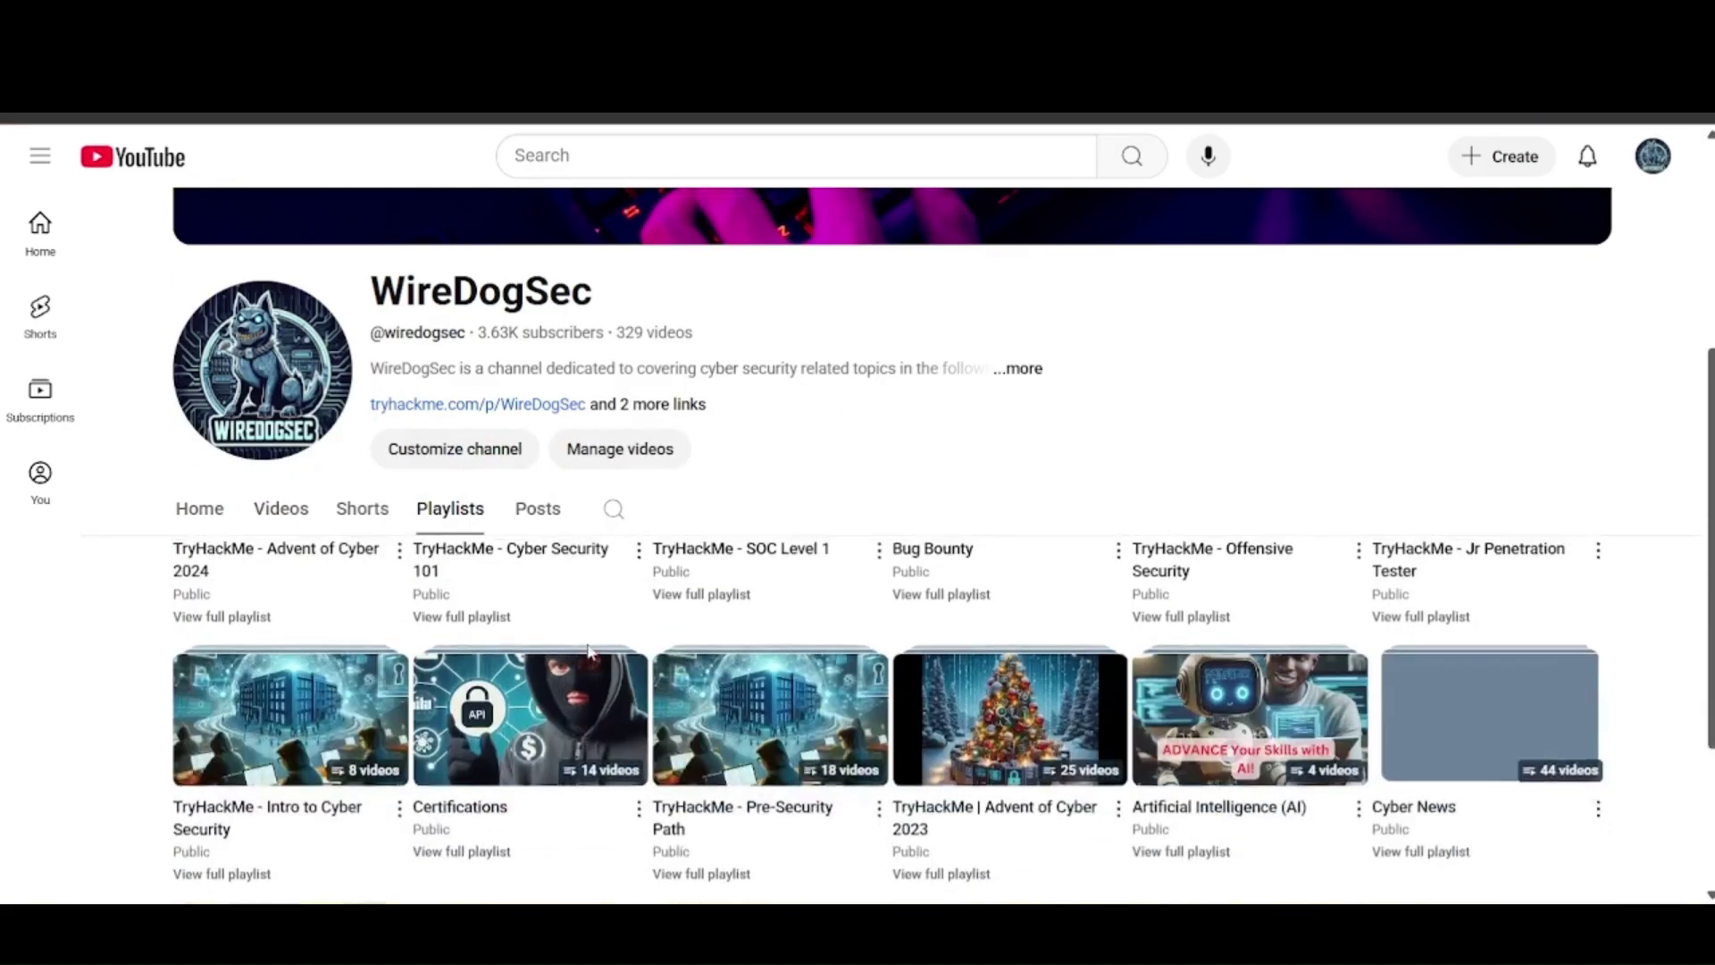
scroll(590, 654, up, 5)
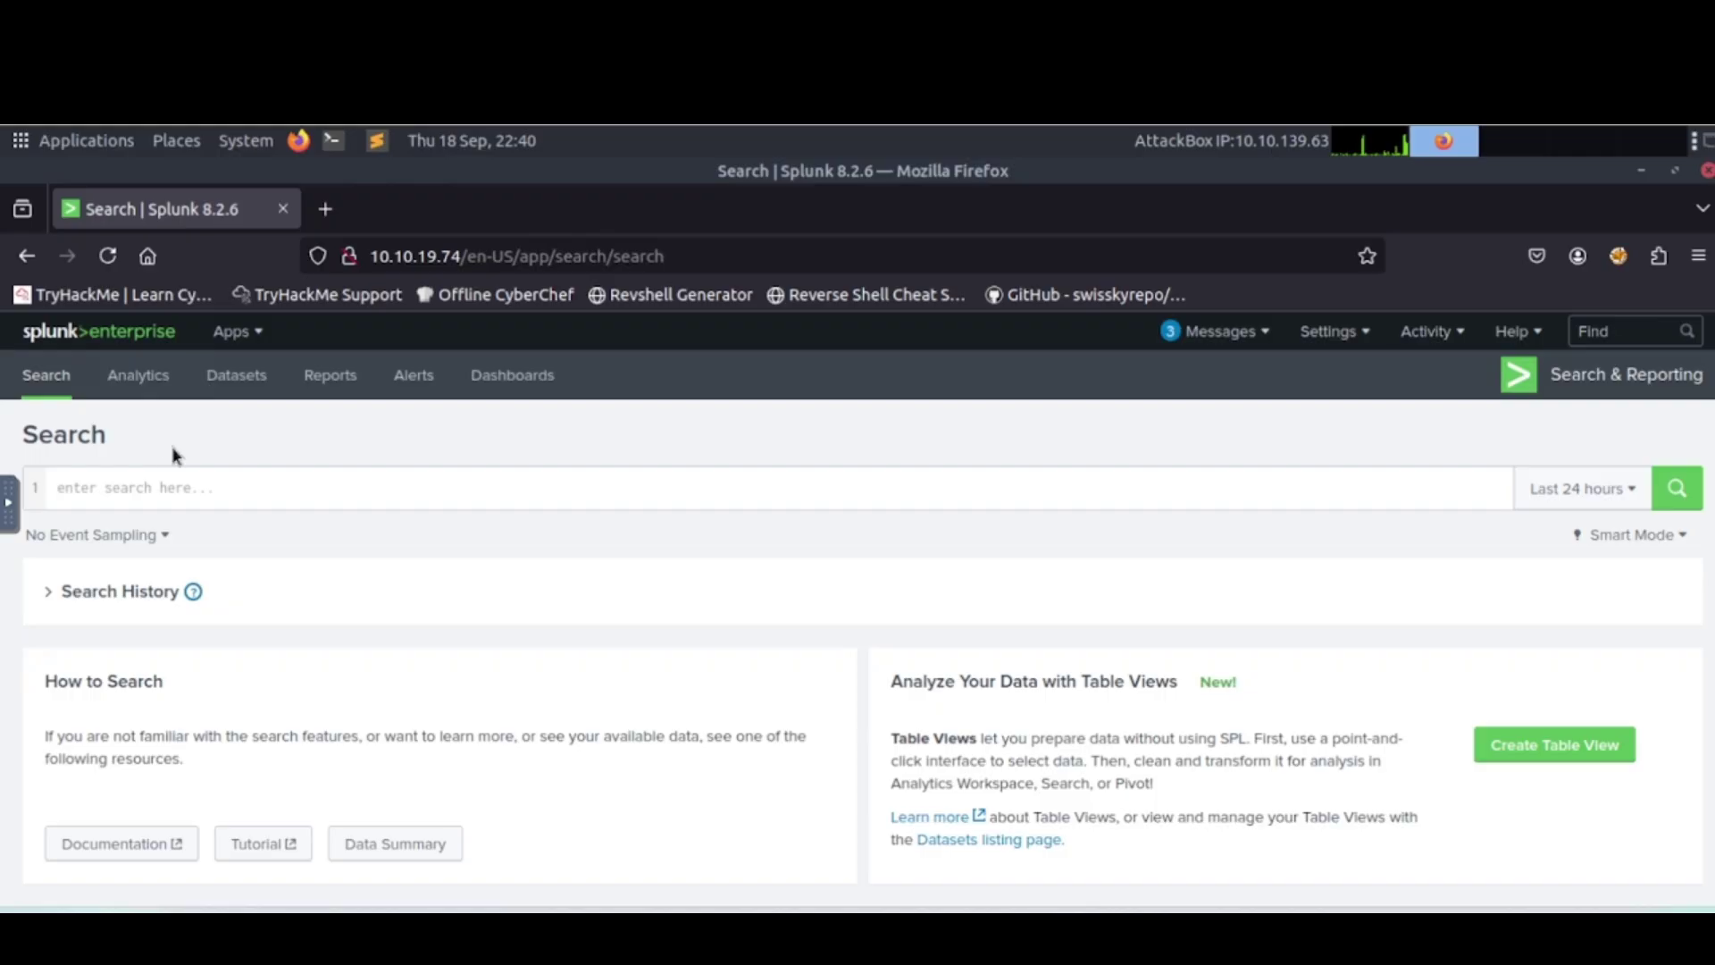
click(308, 494)
text(inde)
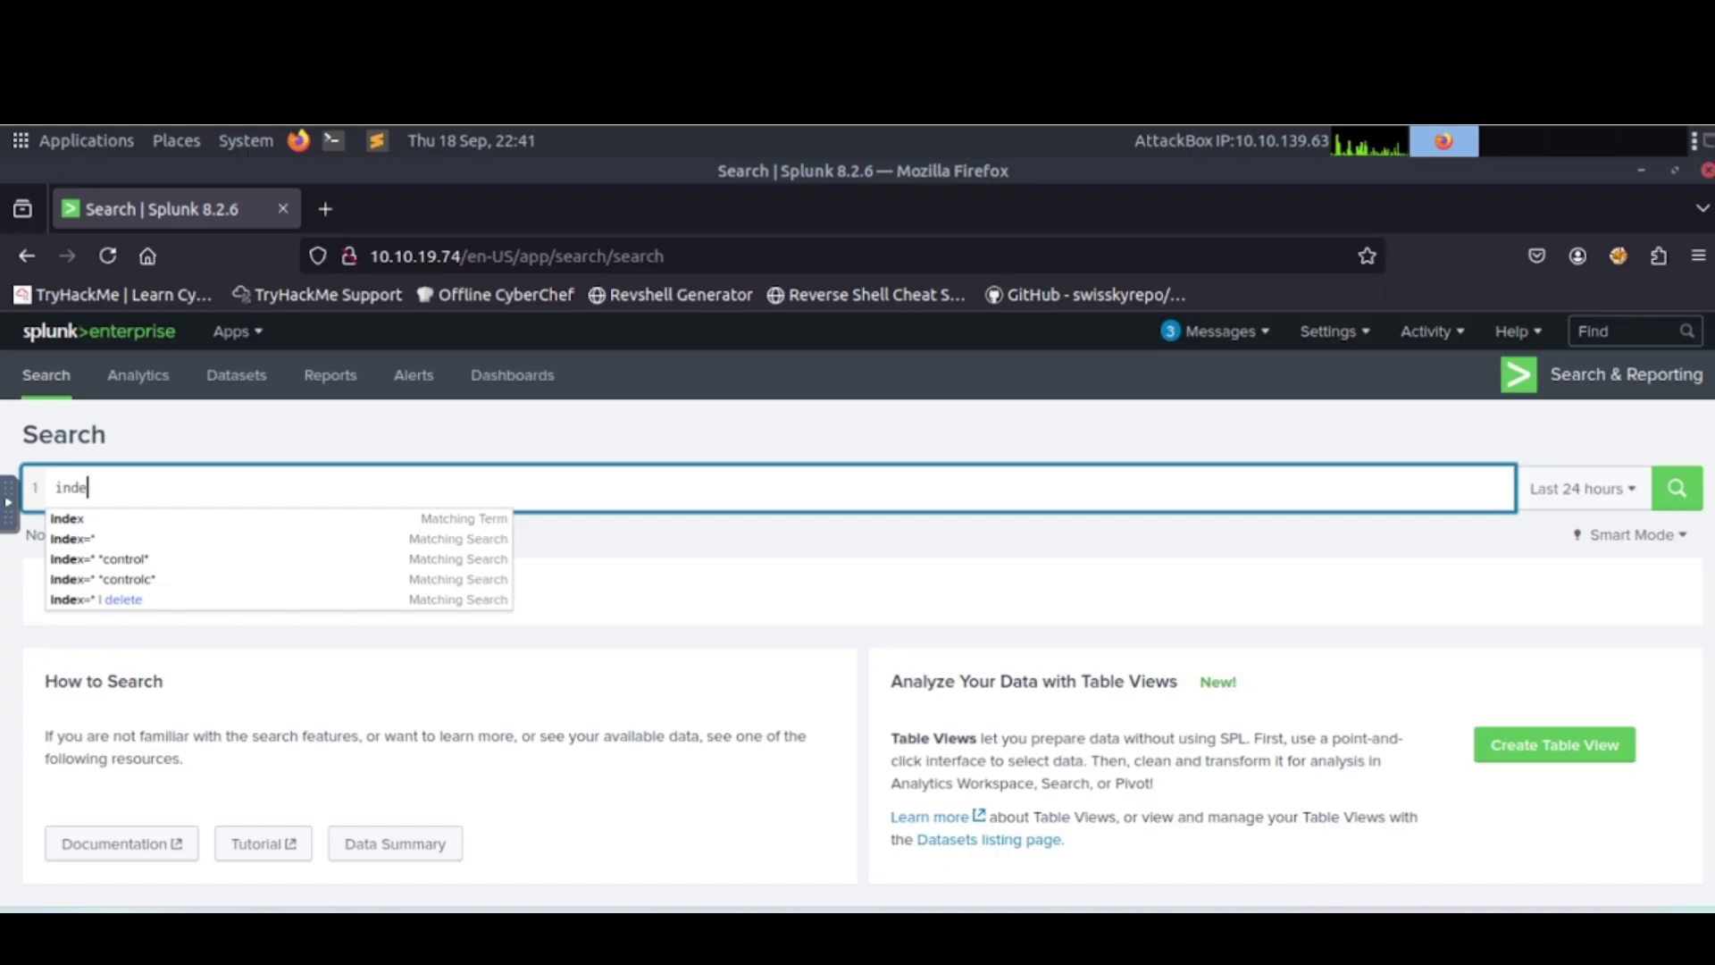
text(x=)
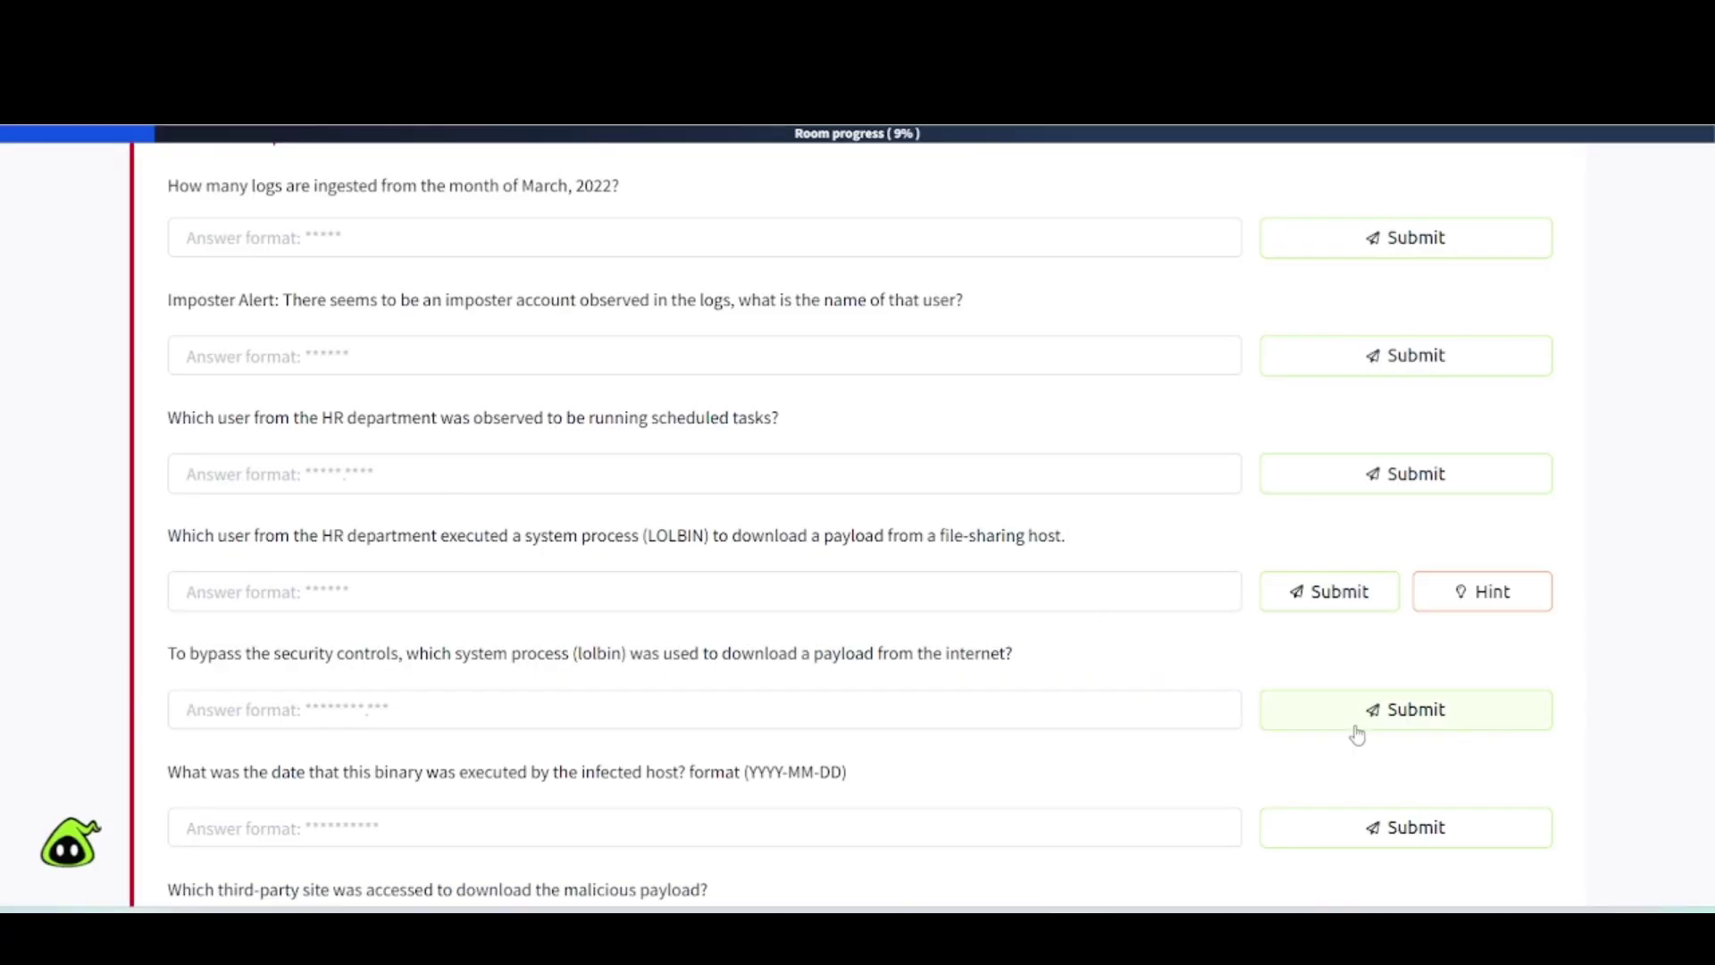
Switch to the Notepad++ notes and copy the query line index=win_eventlogs.
key(alt+Tab)
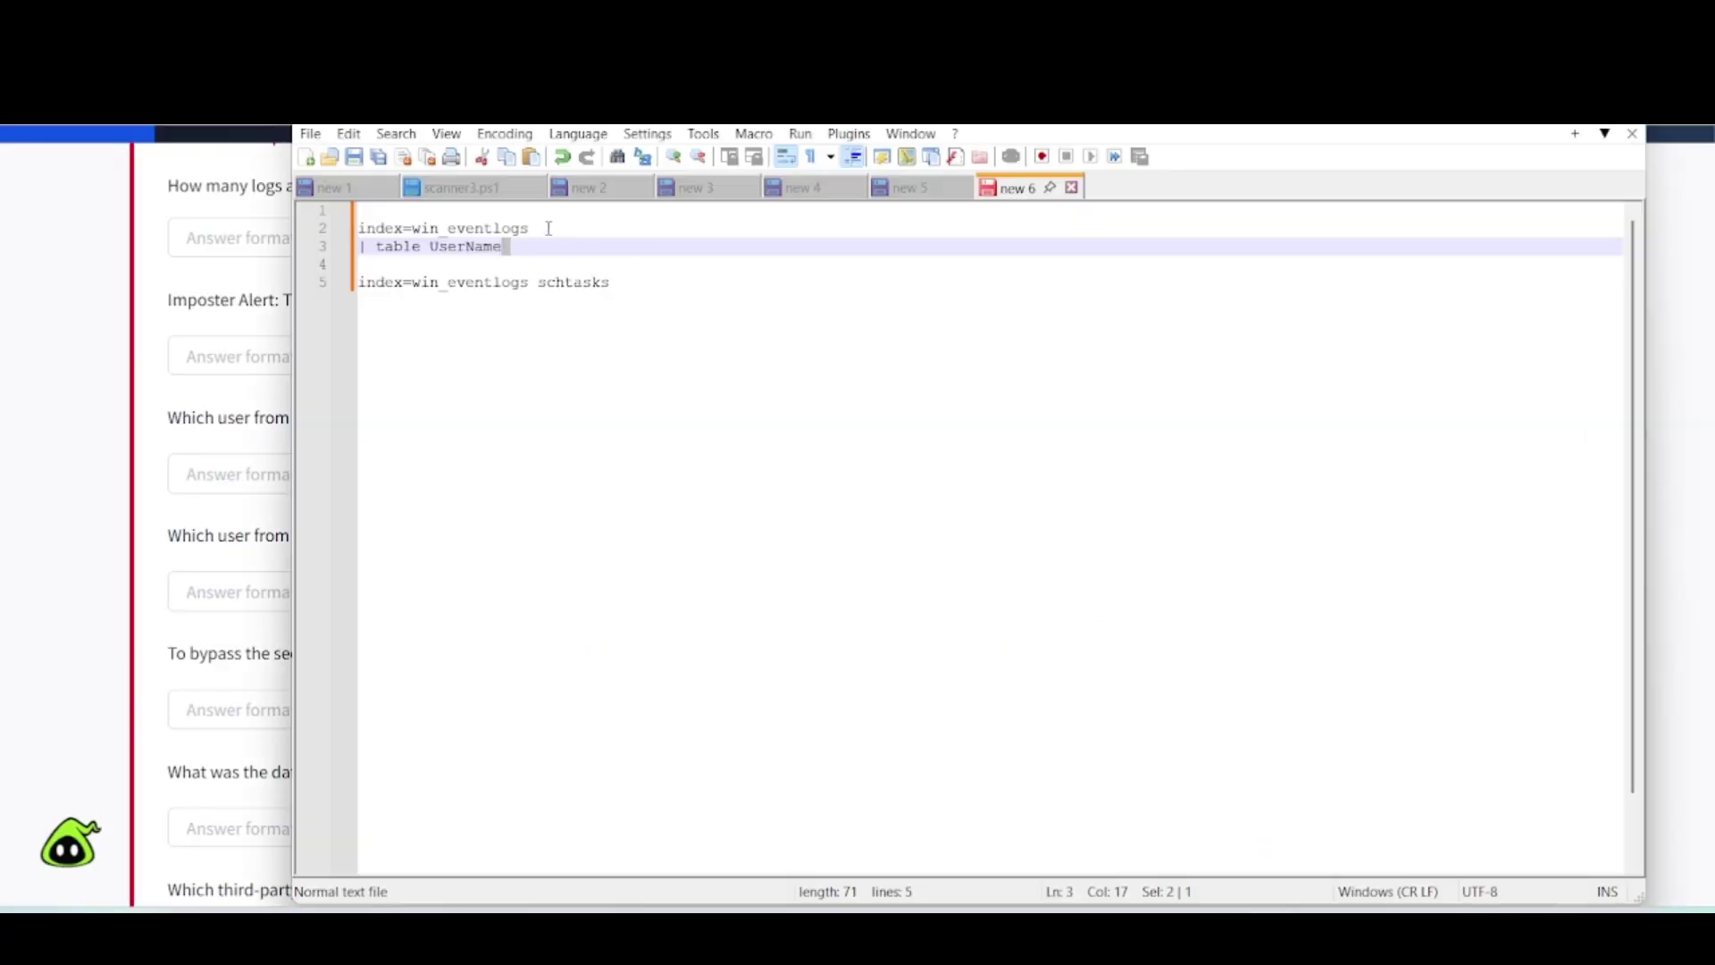
drag(549, 229, 345, 233)
key(ctrl+c)
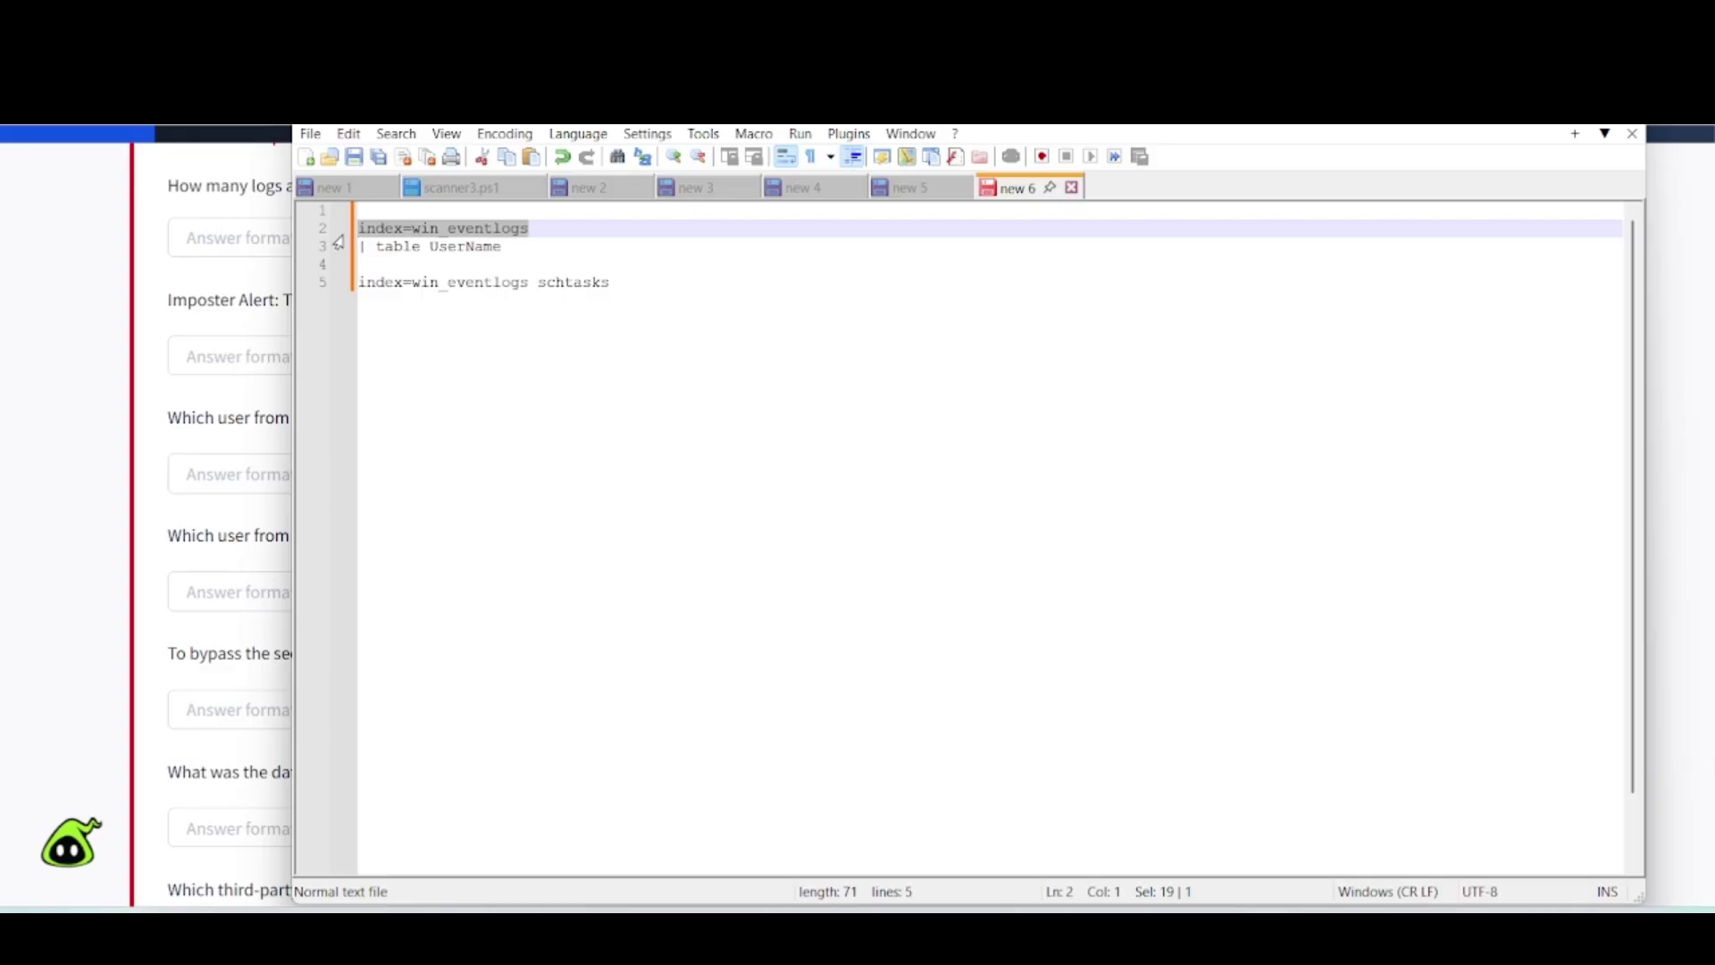
Return to Splunk and replace the partial search text with the copied query index=win_eventlogs.
key(alt+Tab)
key(alt+Tab)
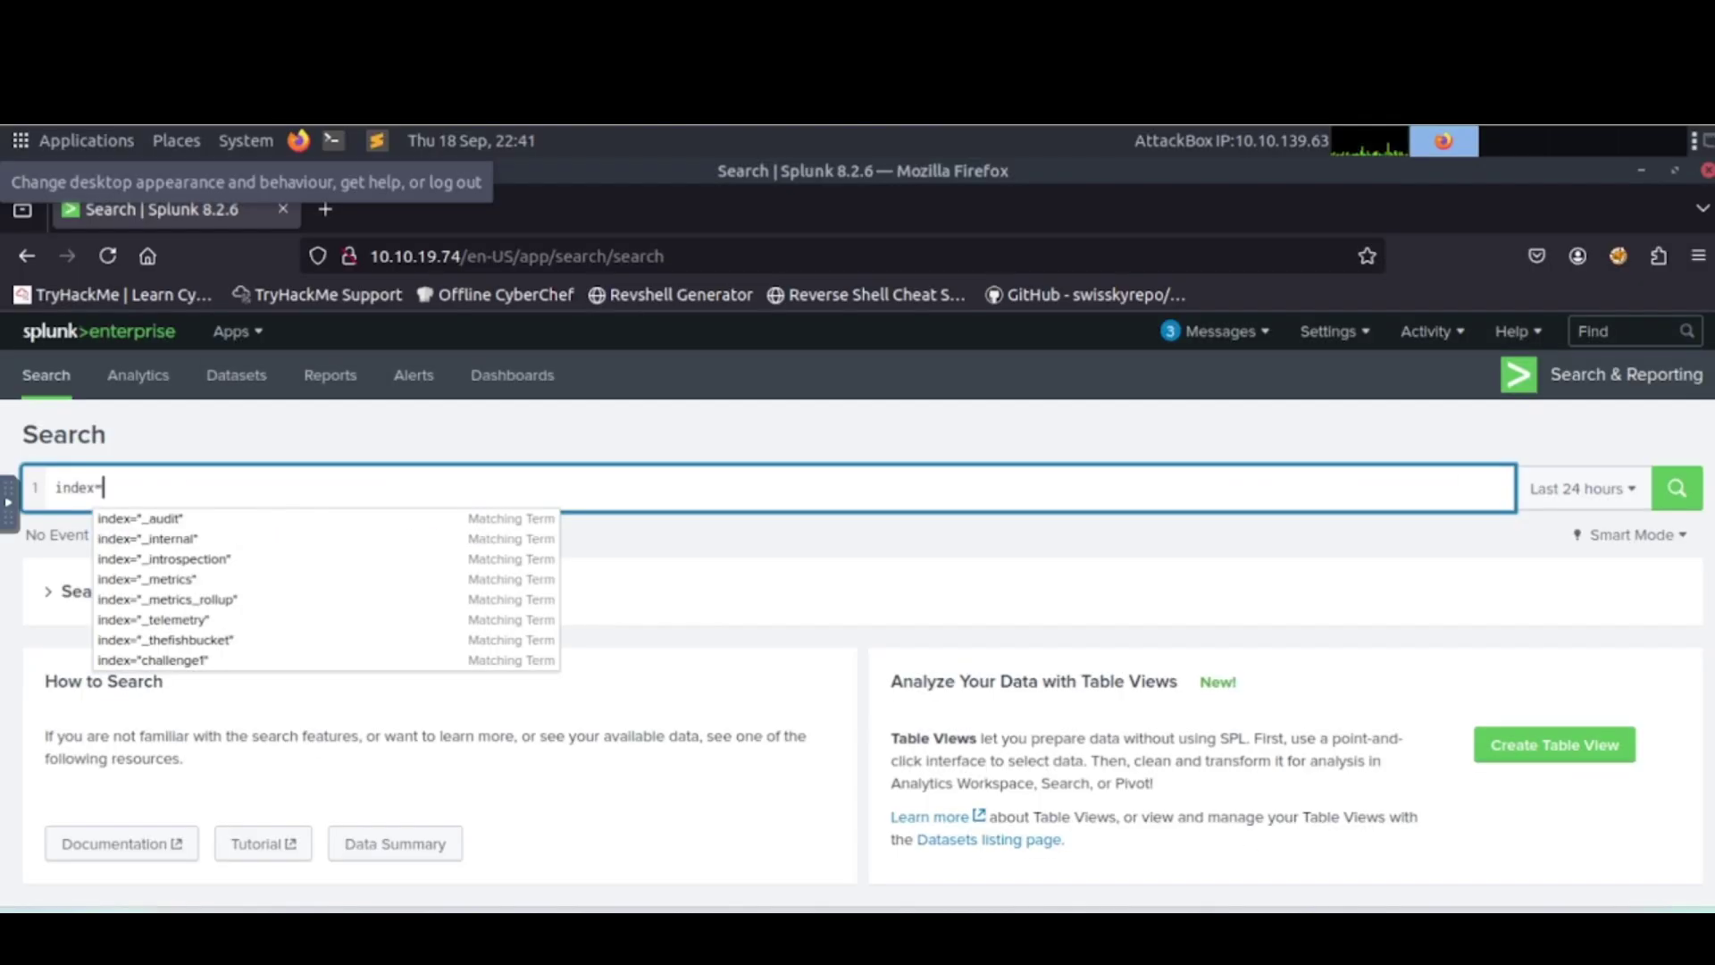
key(BackSpace)
key(BackSpace)
key(BackSpace)
key(BackSpace)
key(BackSpace)
key(BackSpace)
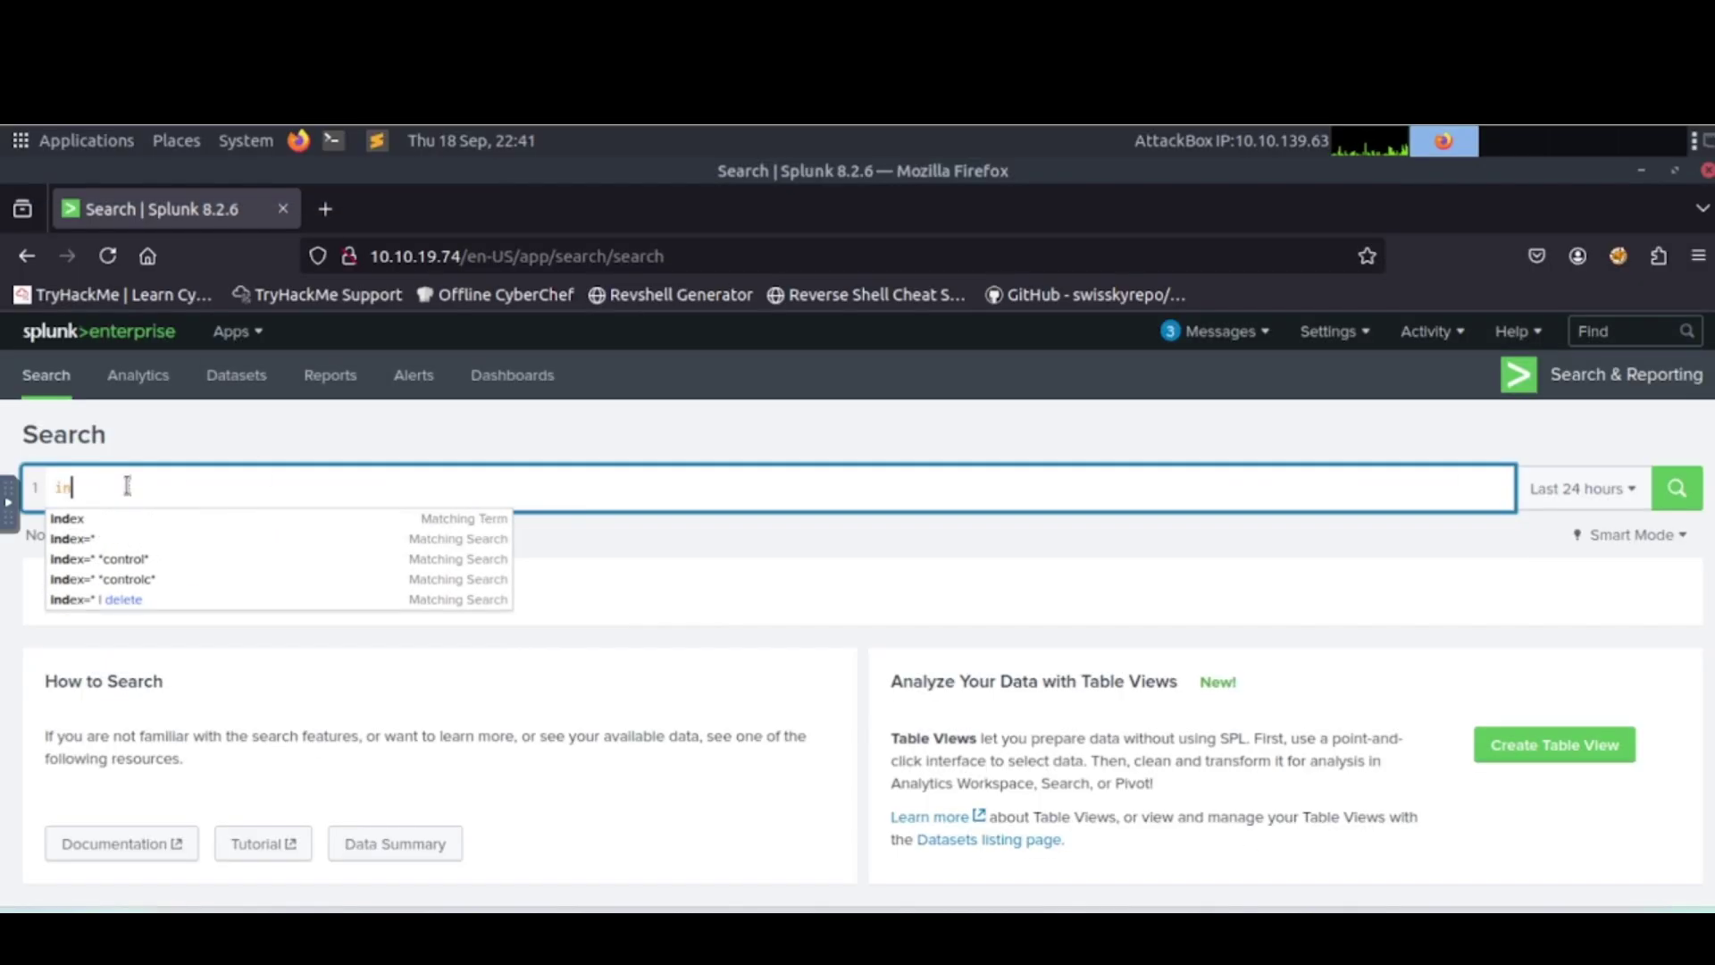
key(ctrl+v)
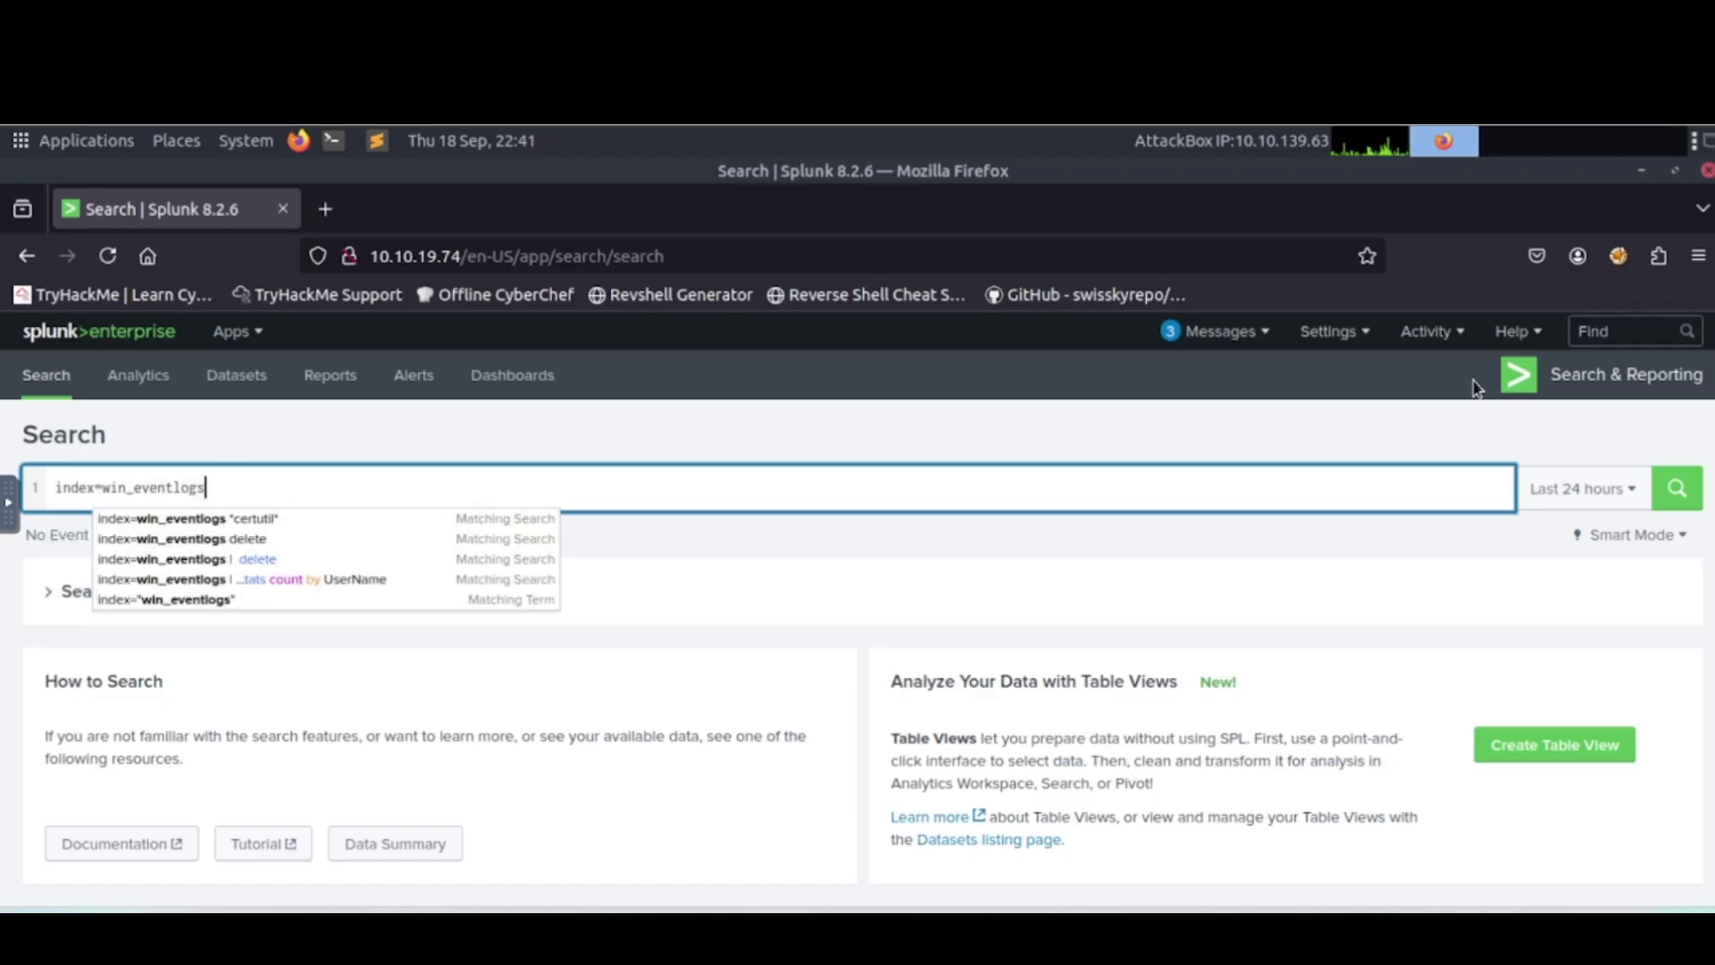
Set the start of the search's date range to 03/01/2022.
click(1579, 487)
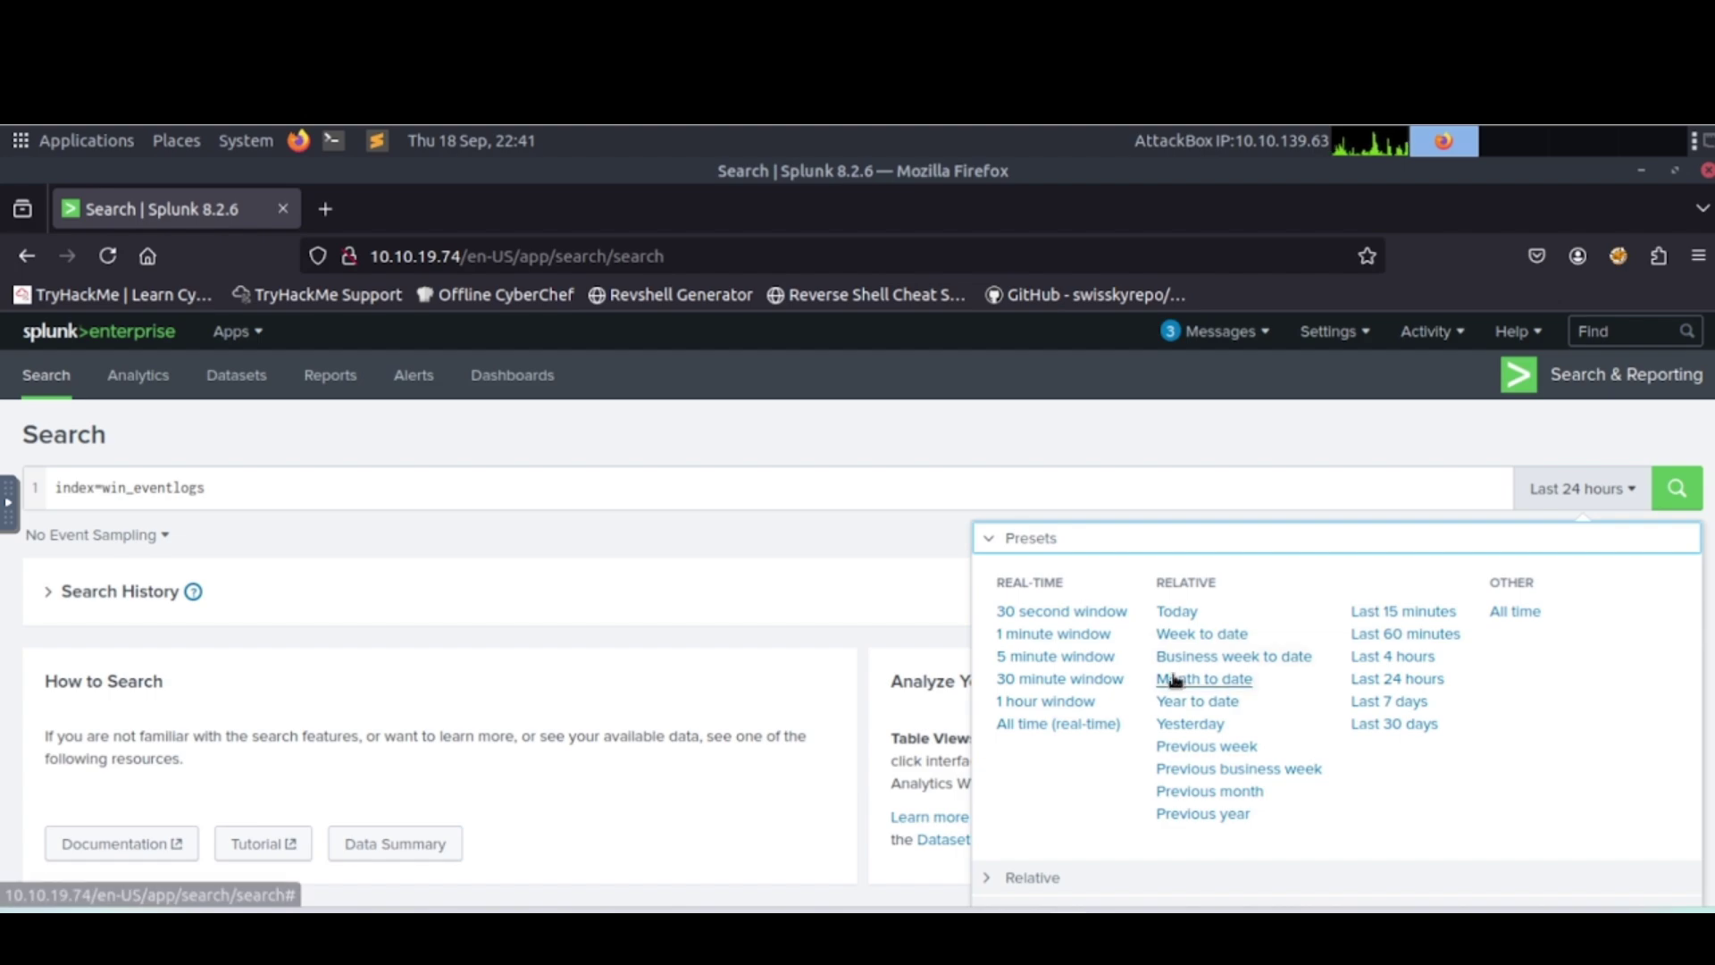
scroll(1152, 683, down, 3)
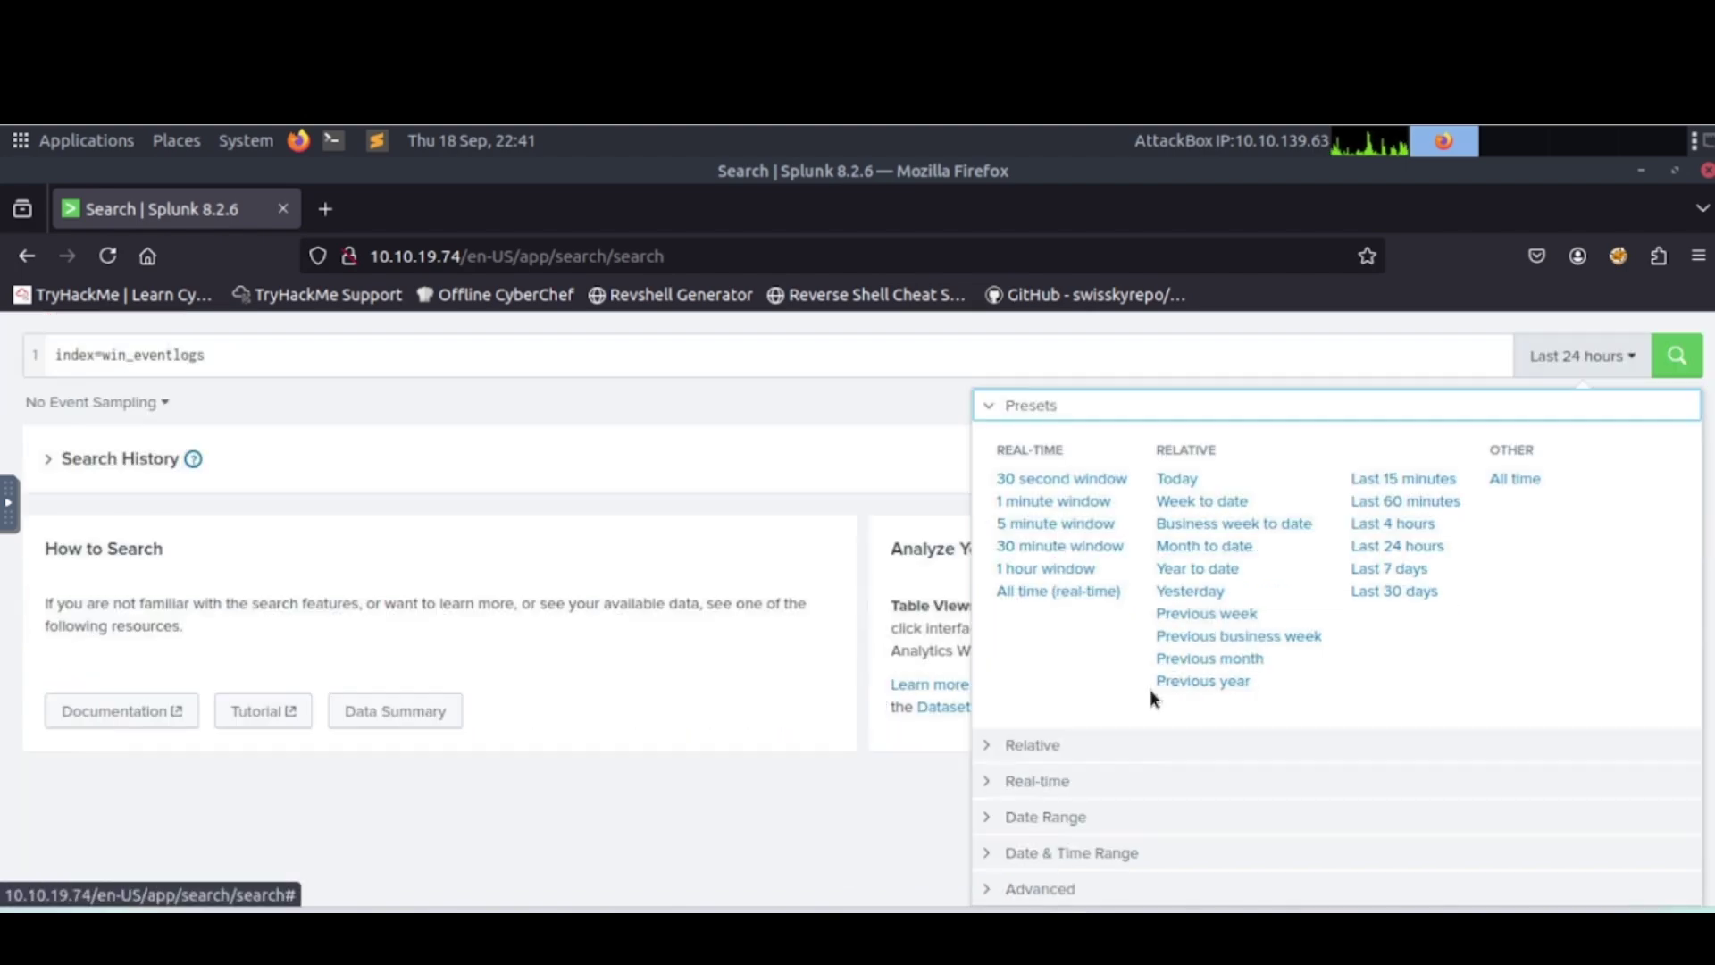
click(1050, 815)
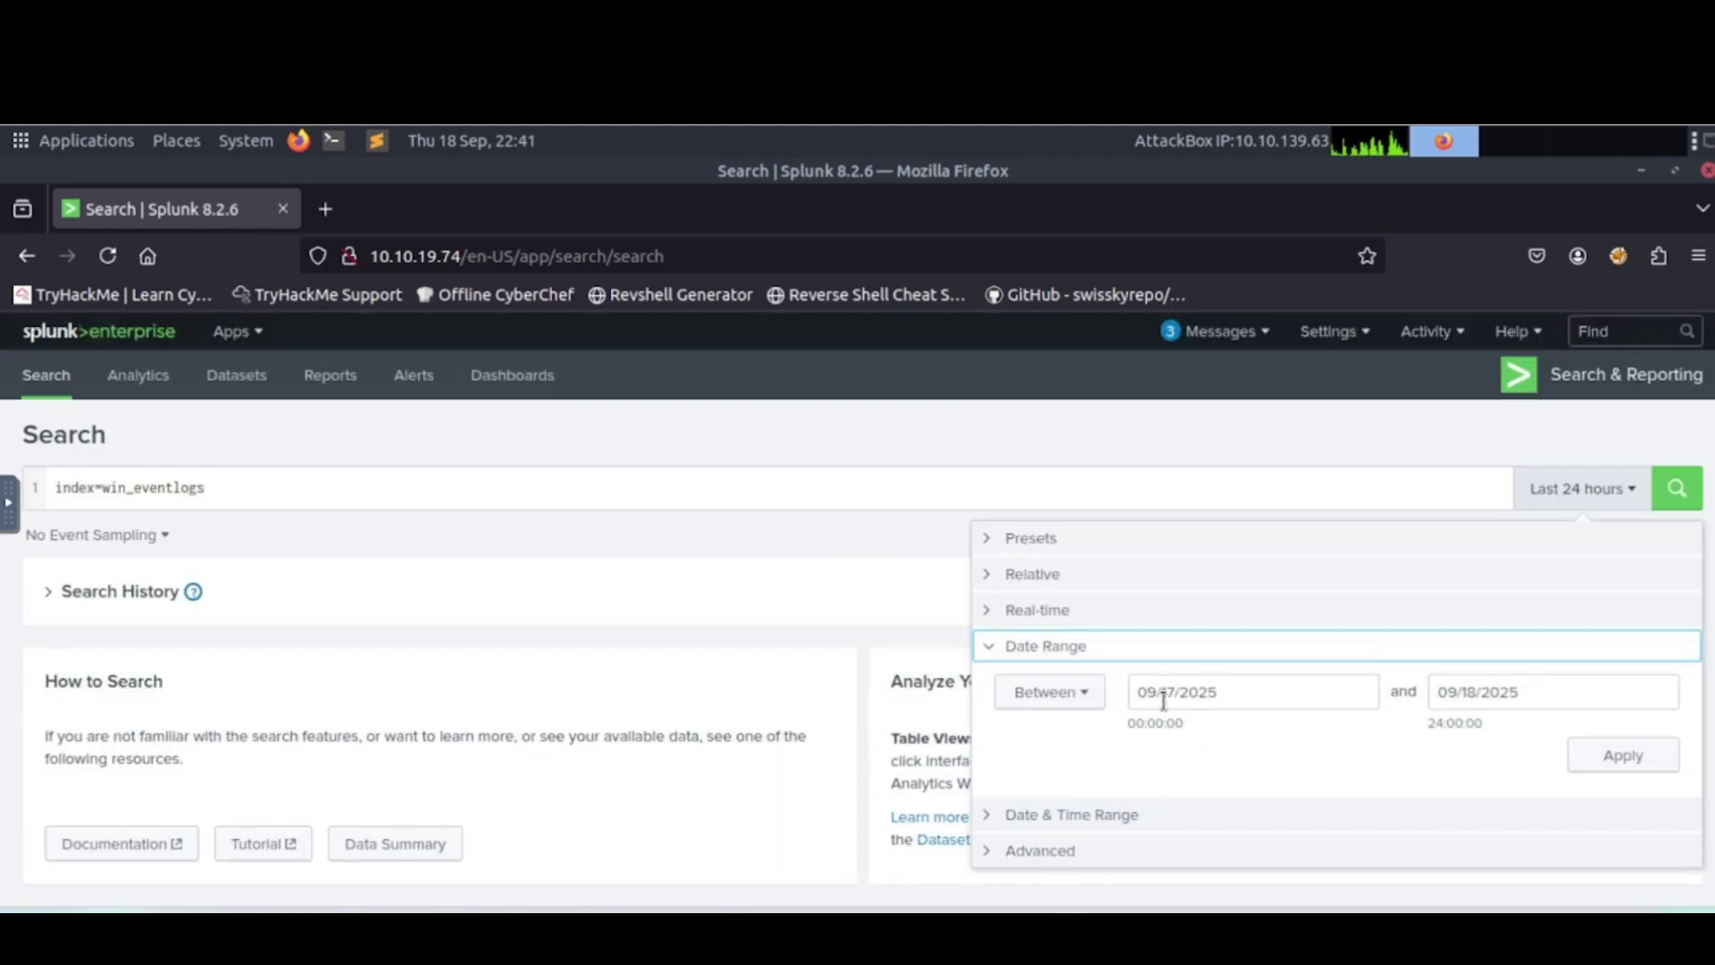
click(1152, 695)
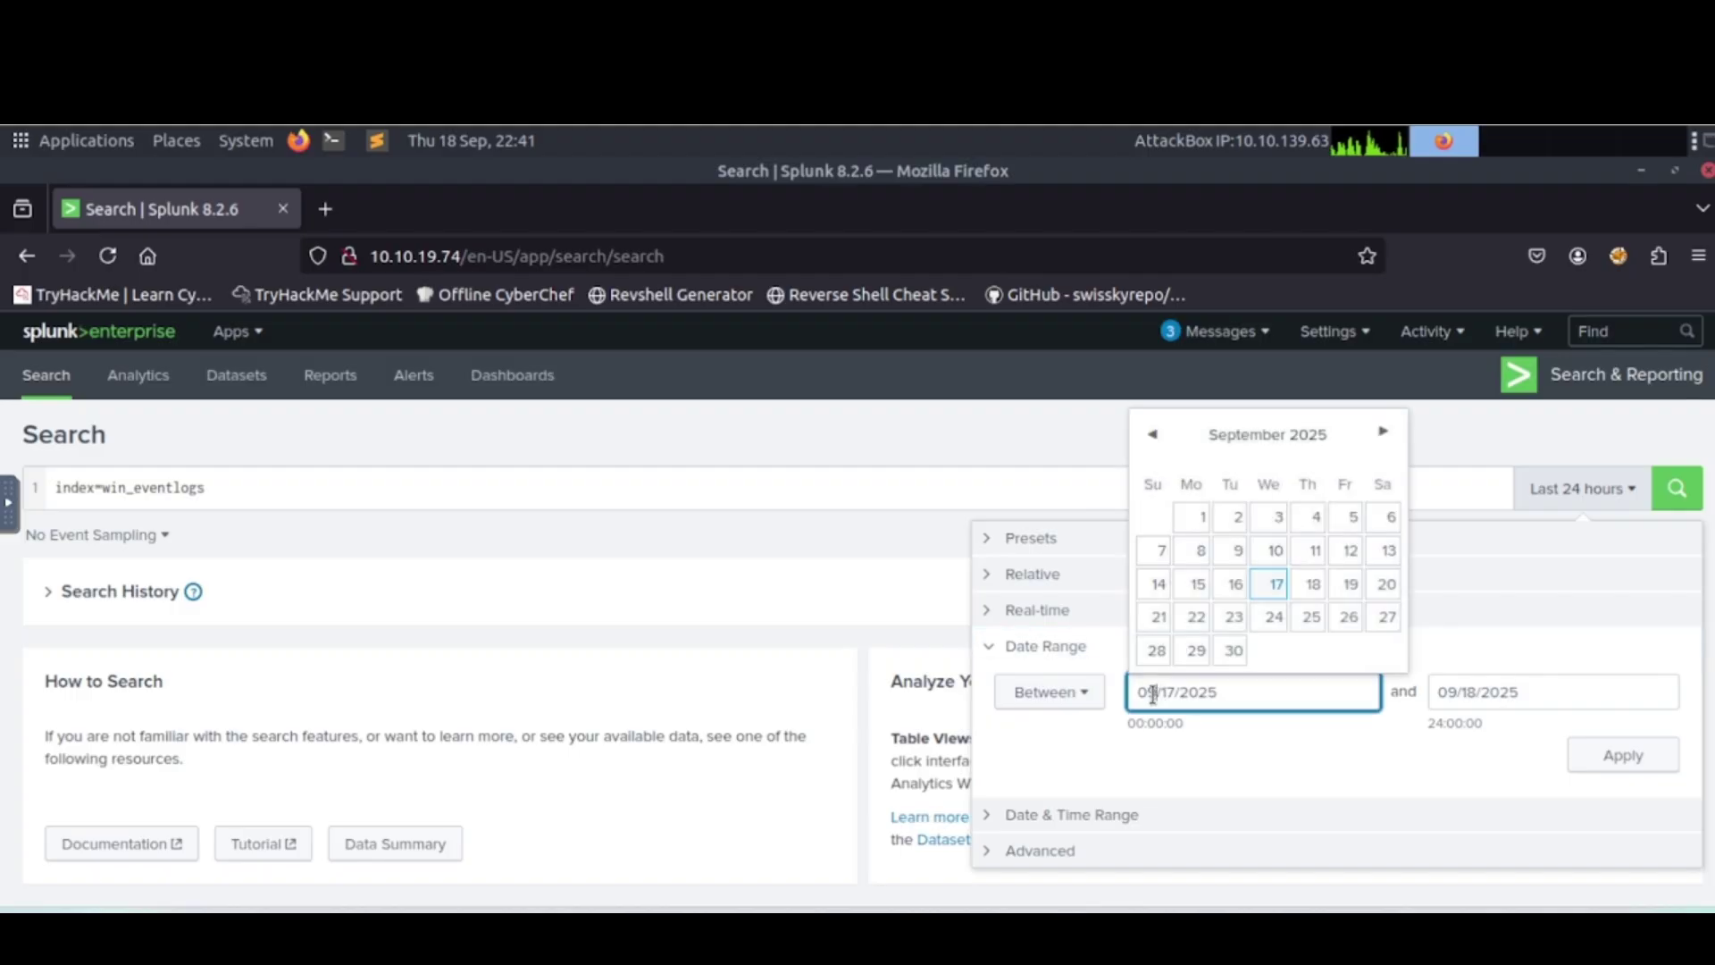
key(BackSpace)
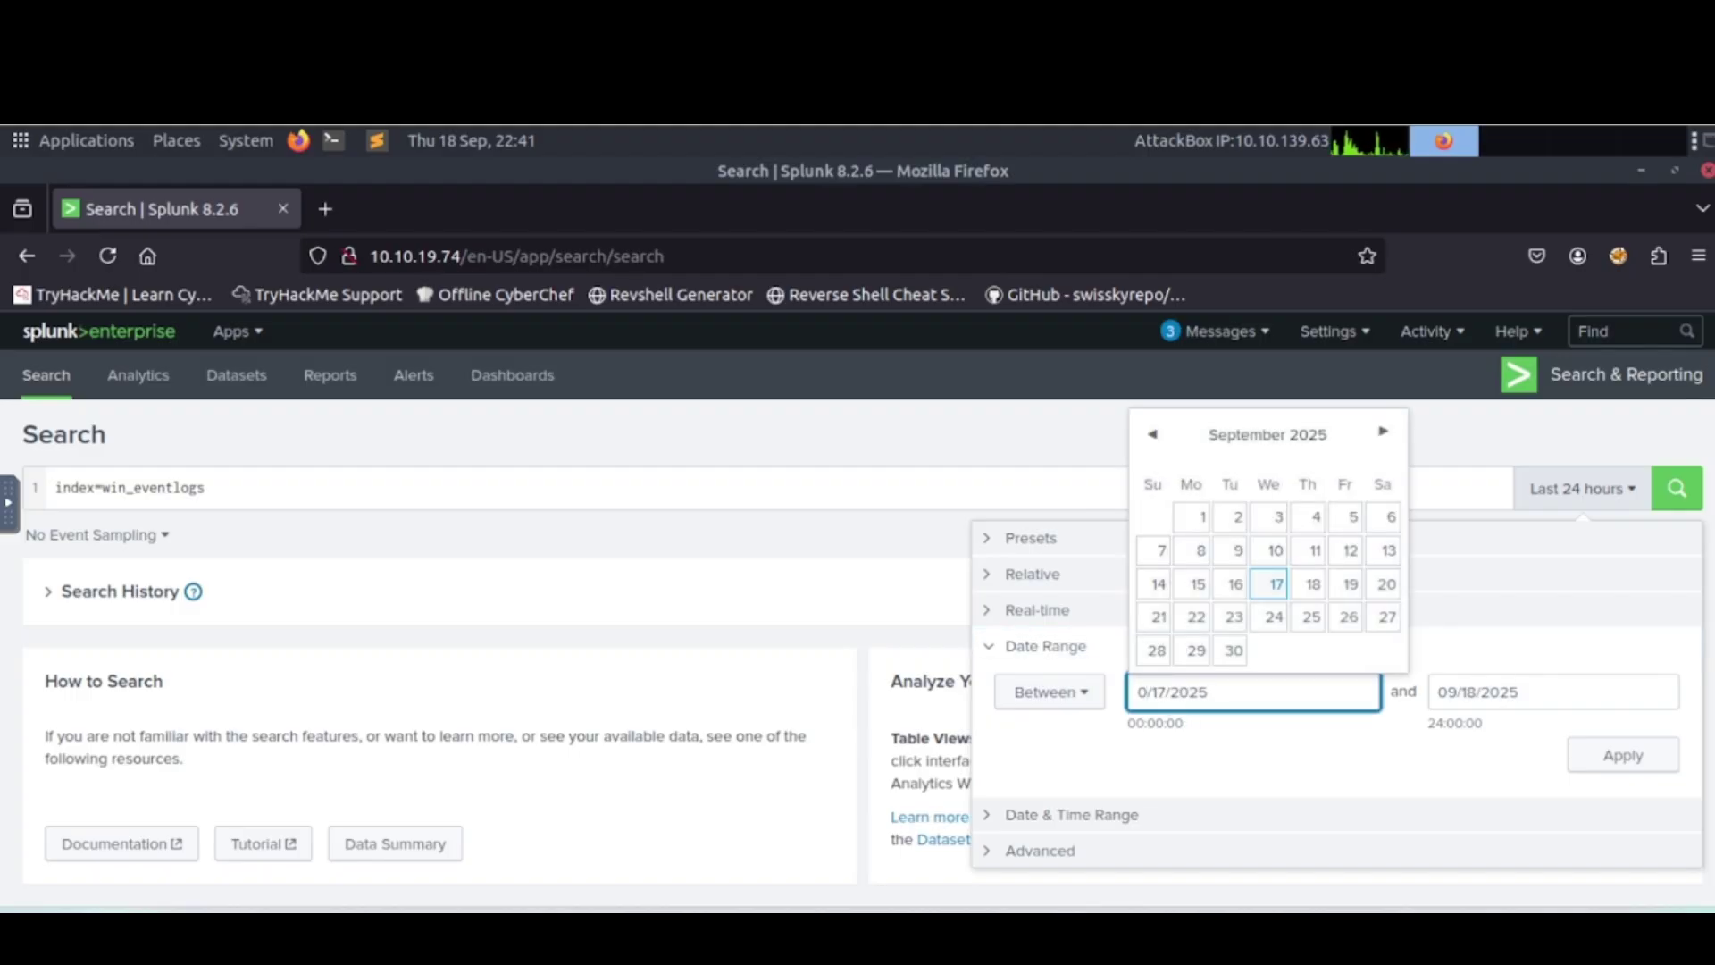
text(3)
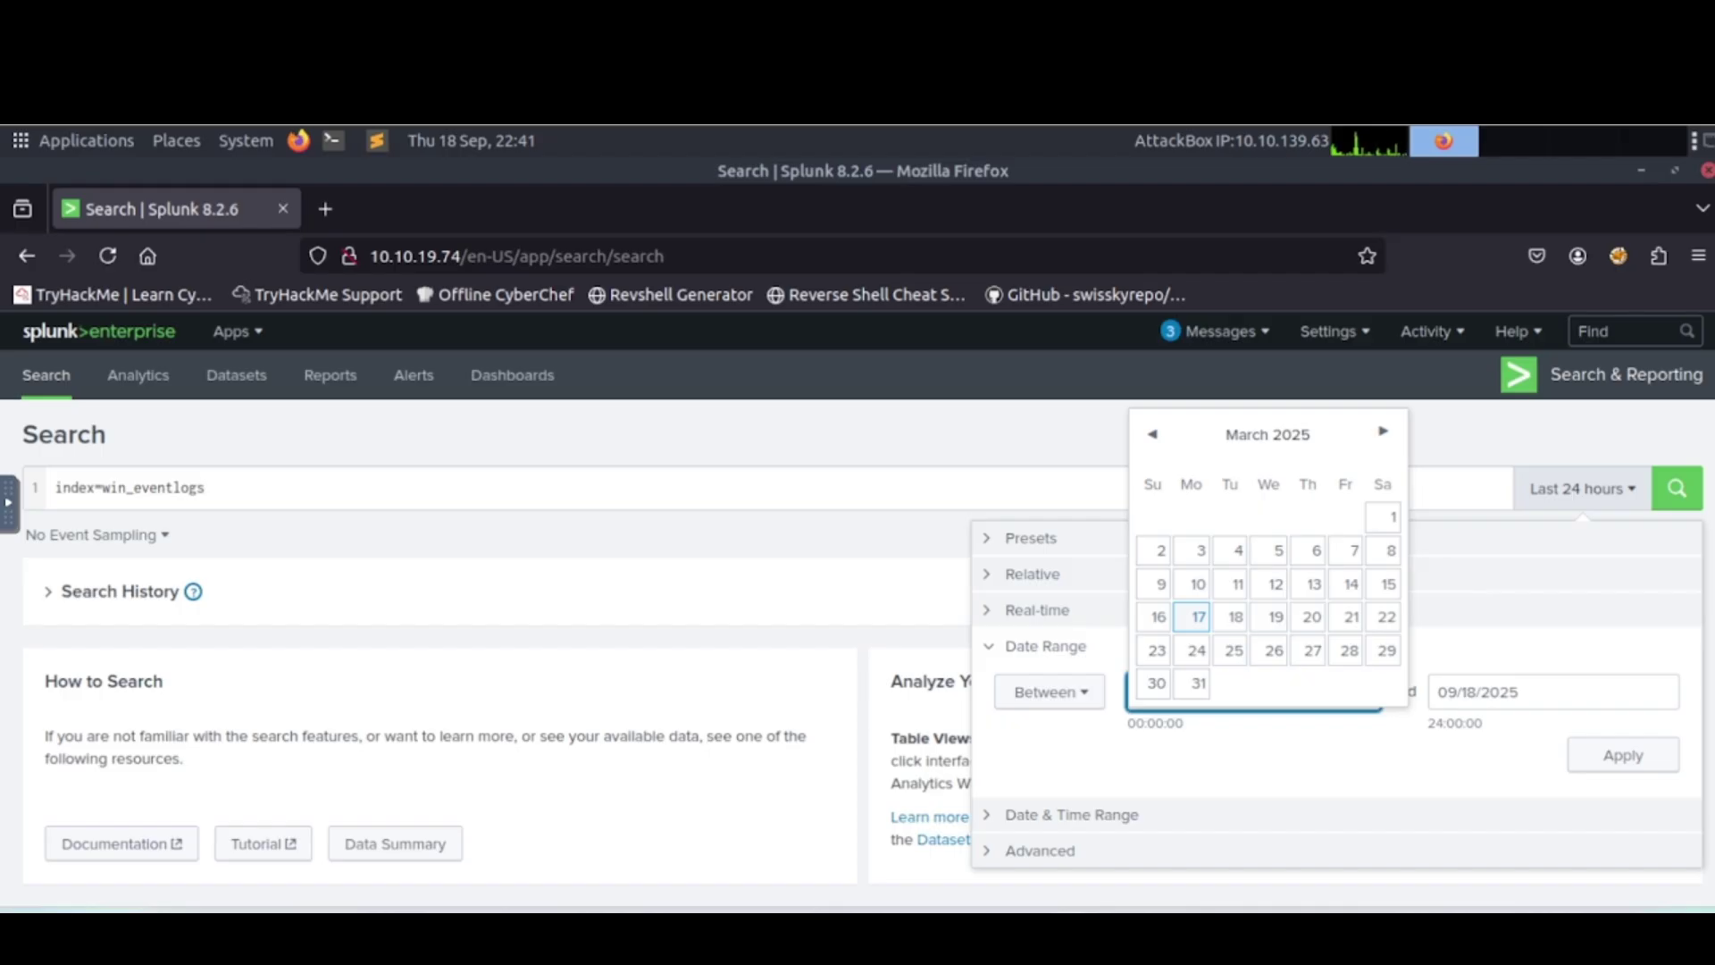
click(1375, 522)
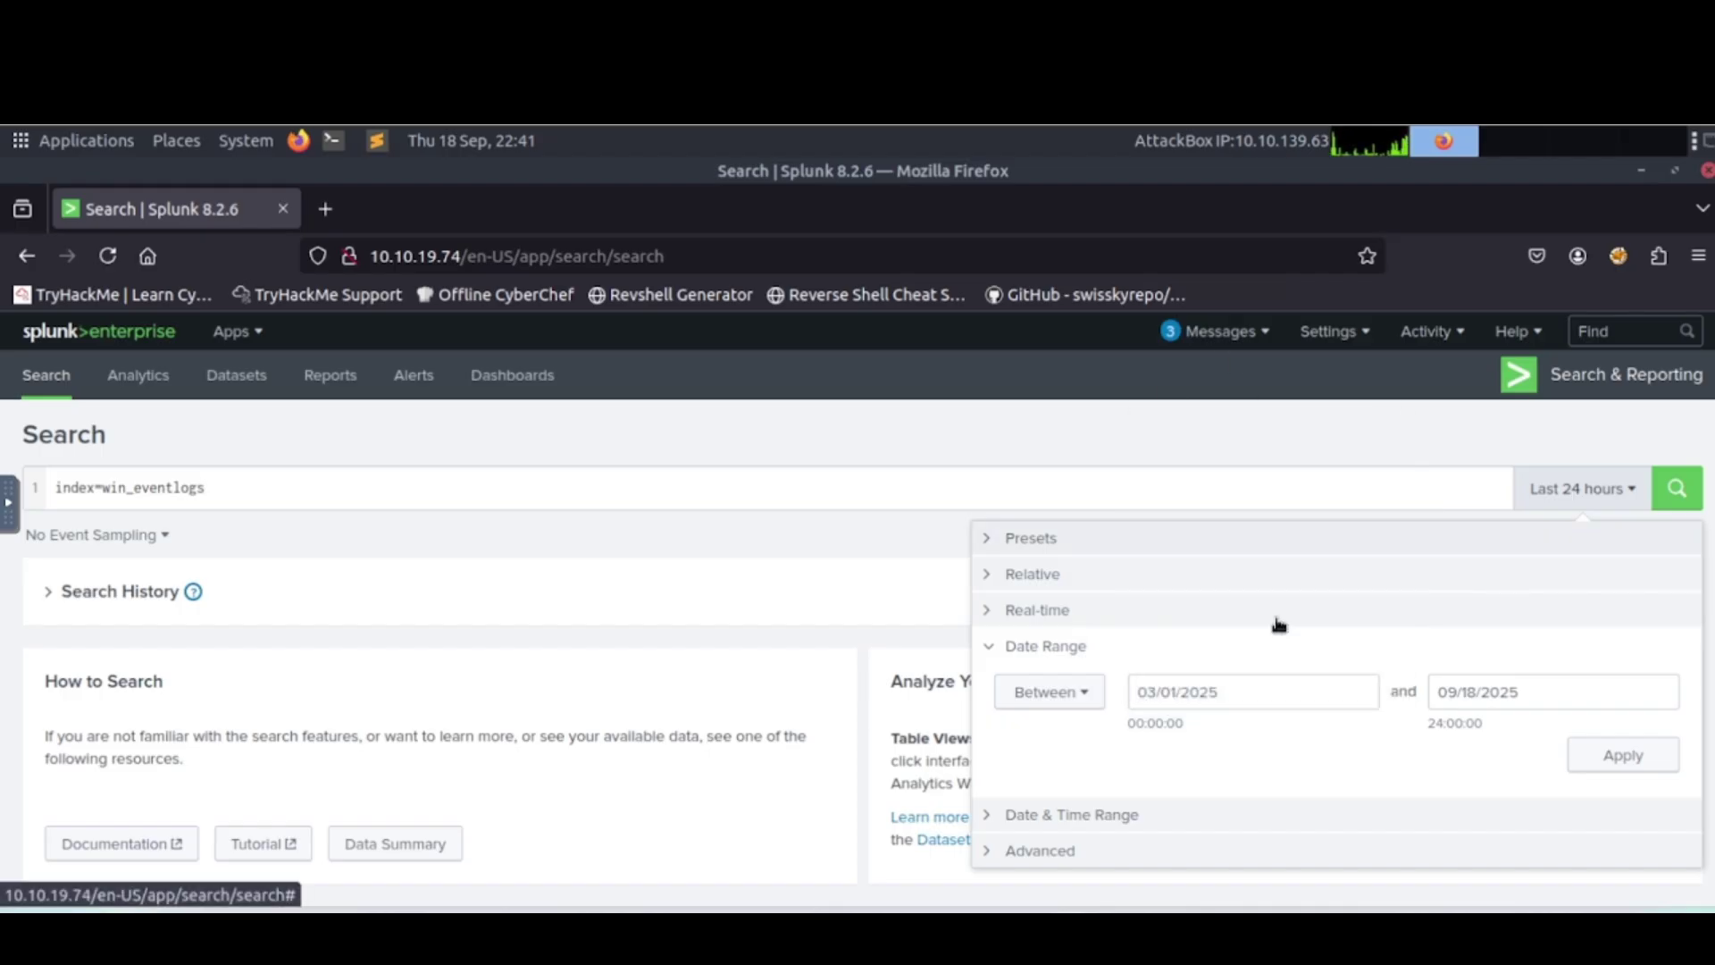
click(1234, 685)
key(BackSpace)
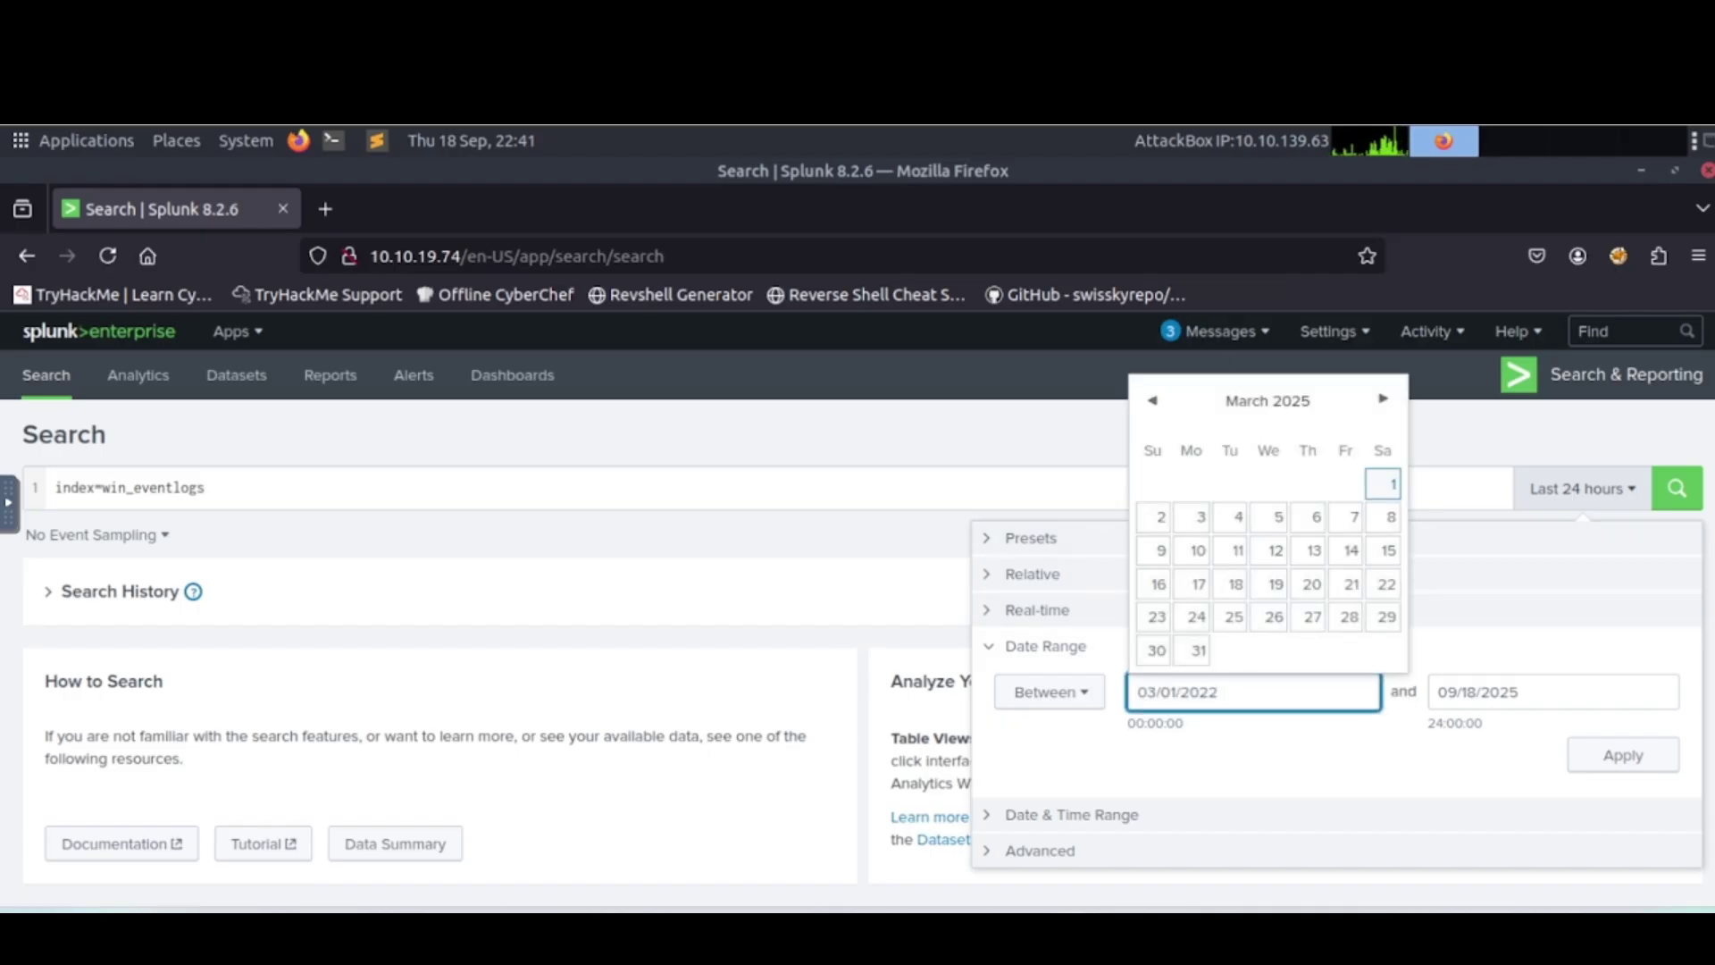
Set the end of the search's date range to 03/31/2022 and apply the range.
click(1461, 690)
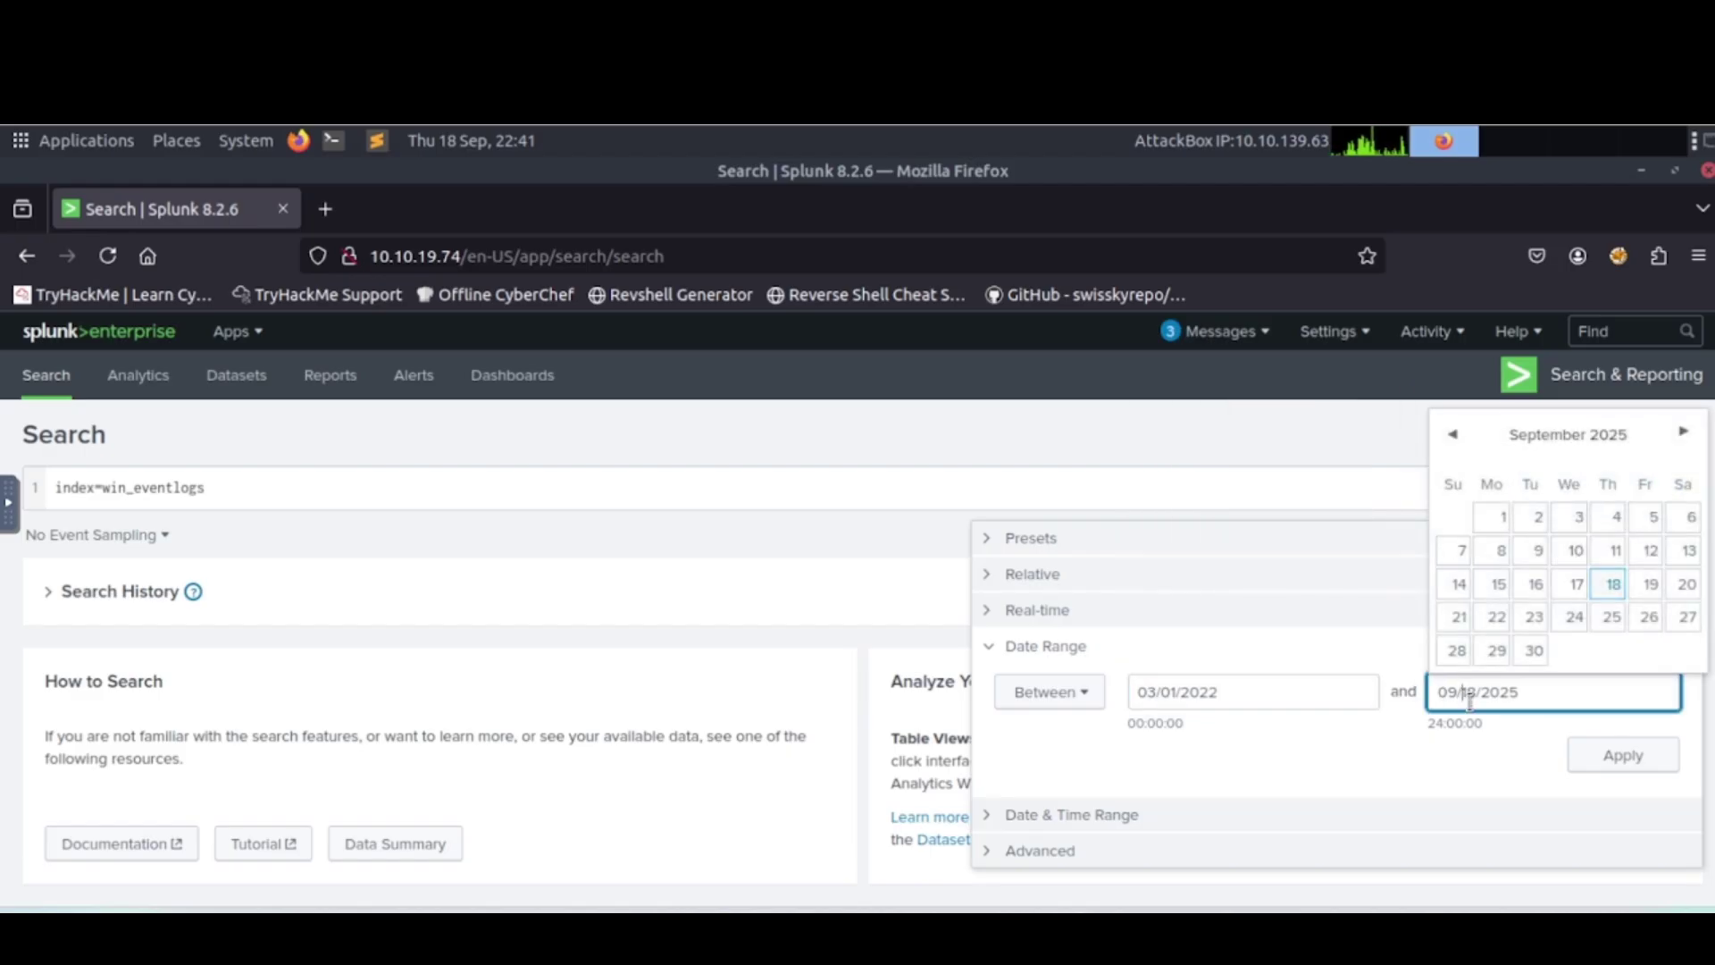
key(BackSpace)
key(BackSpace)
text(3)
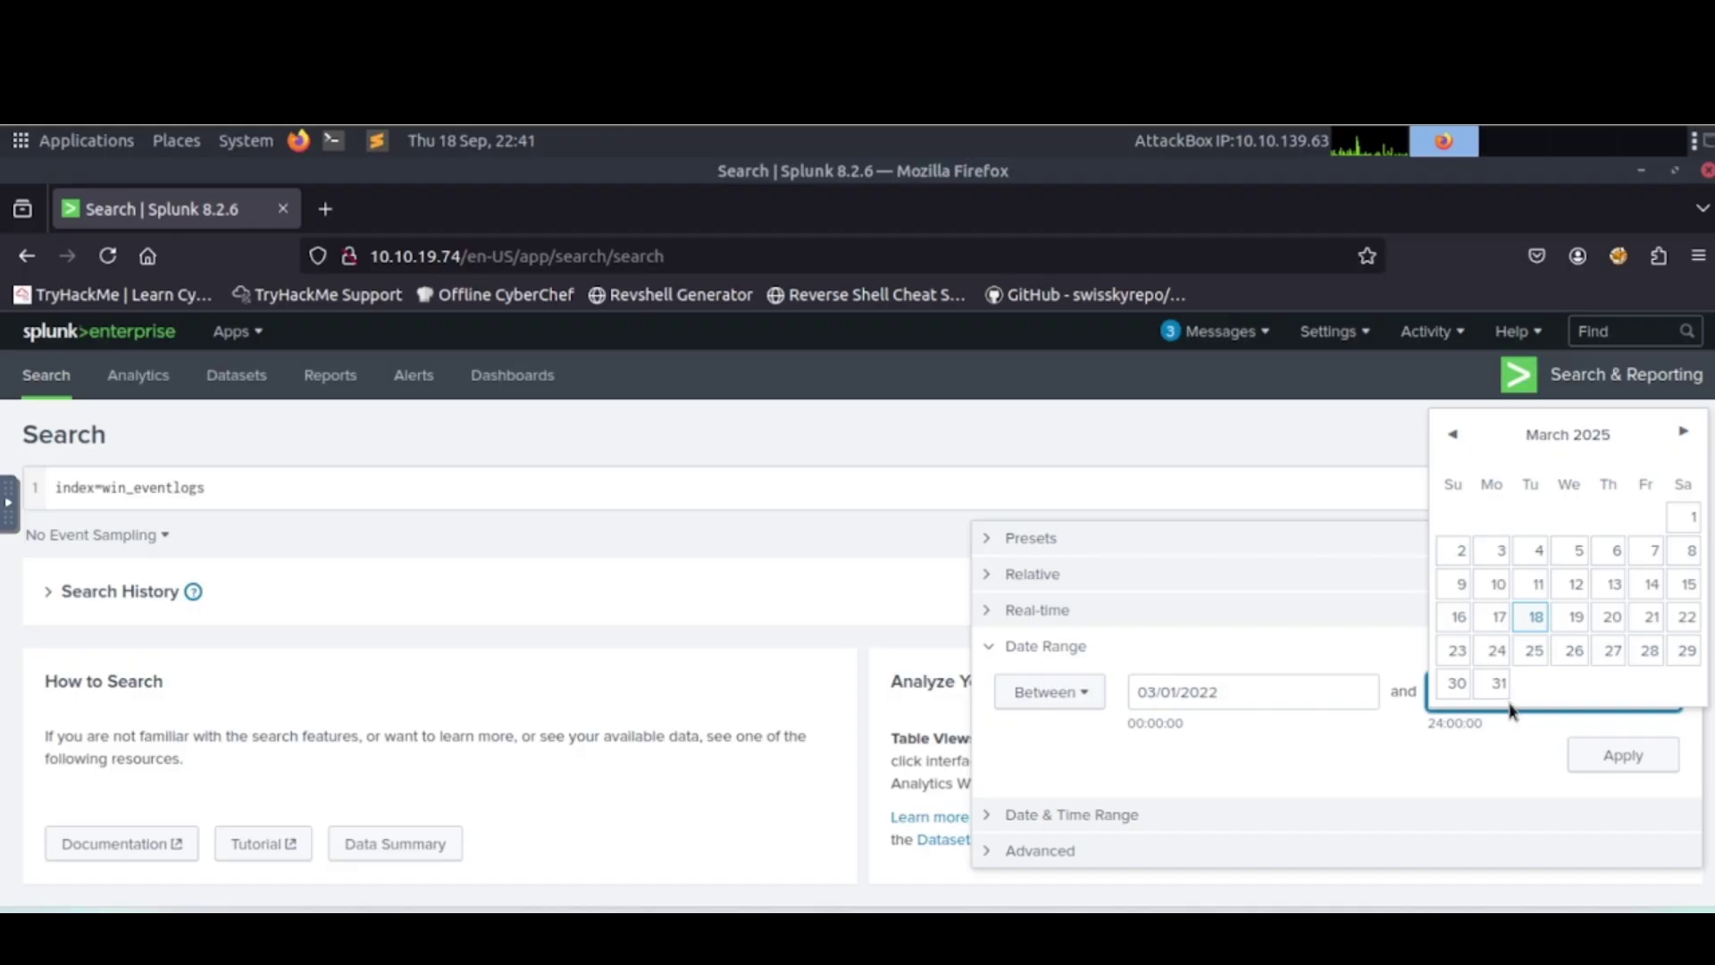
click(1499, 682)
click(1518, 693)
key(BackSpace)
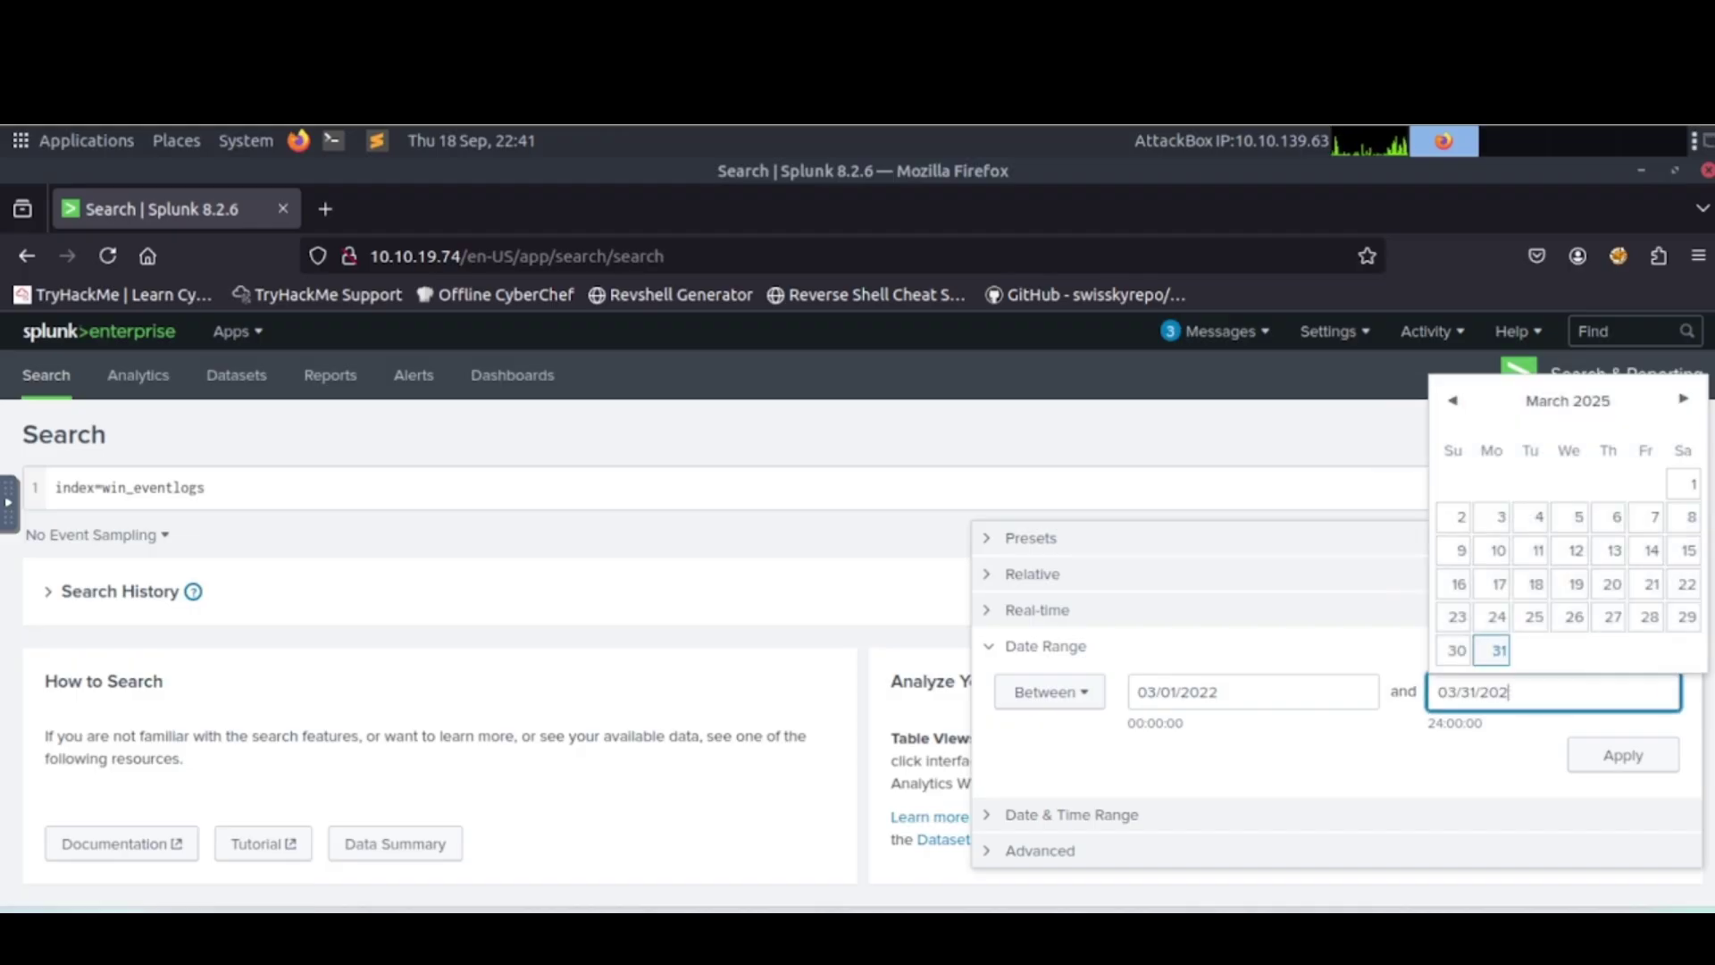
text(2)
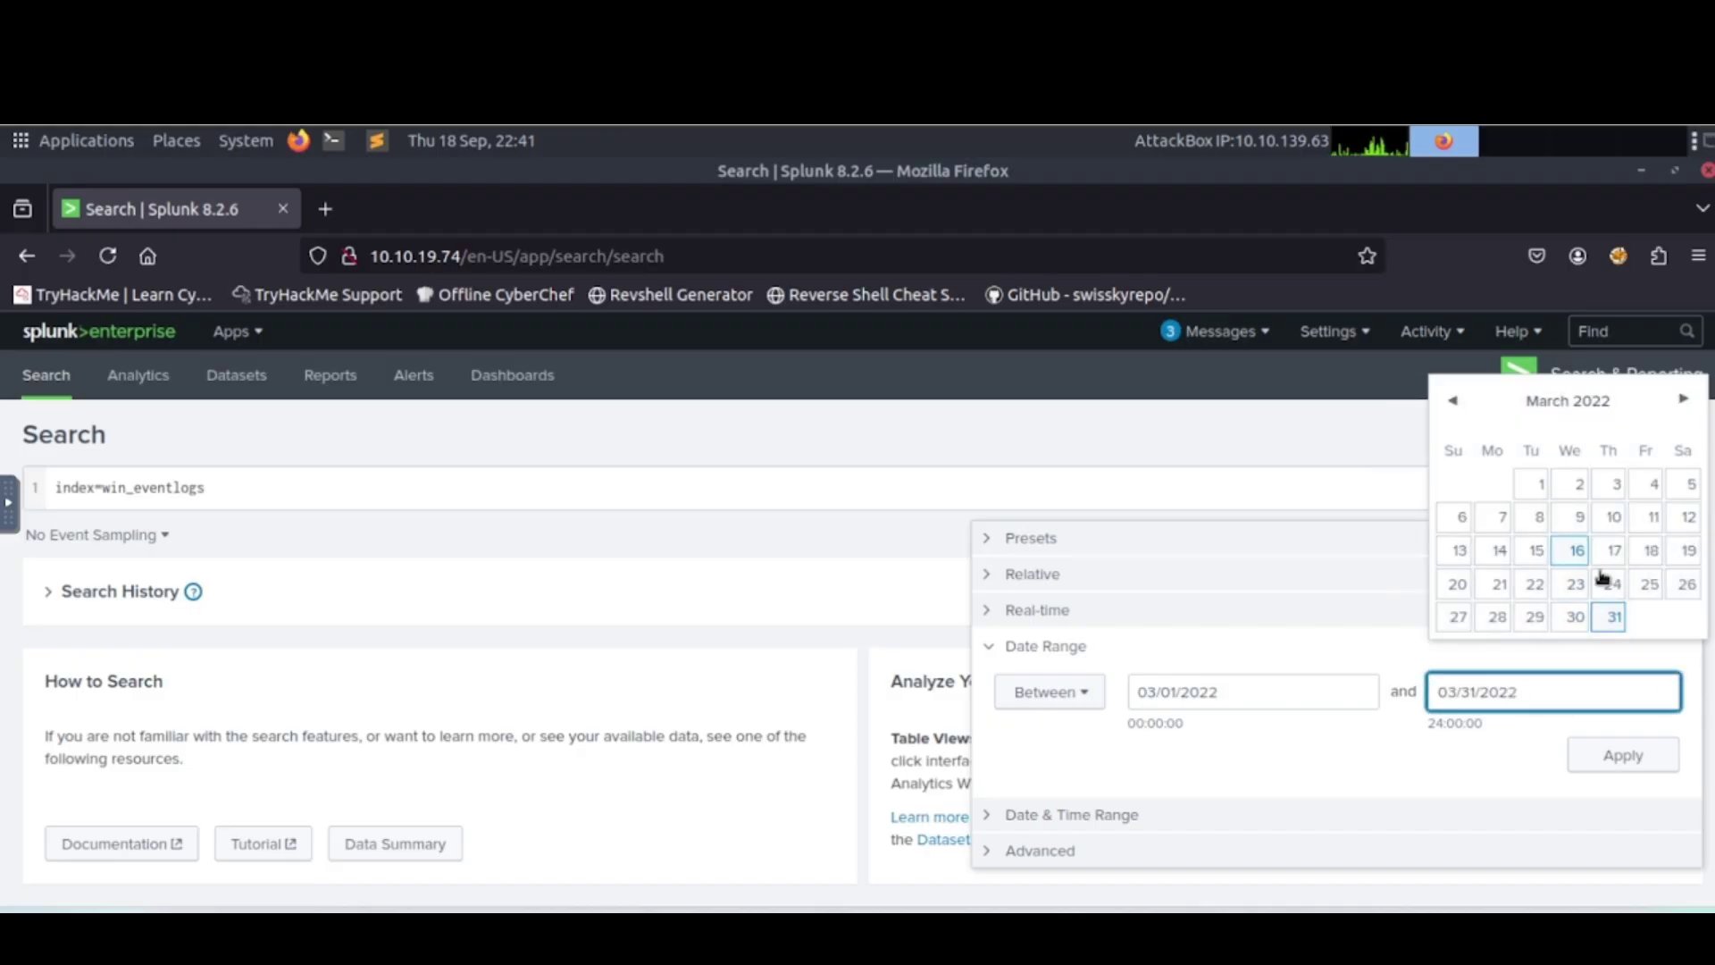
click(1610, 617)
click(1618, 760)
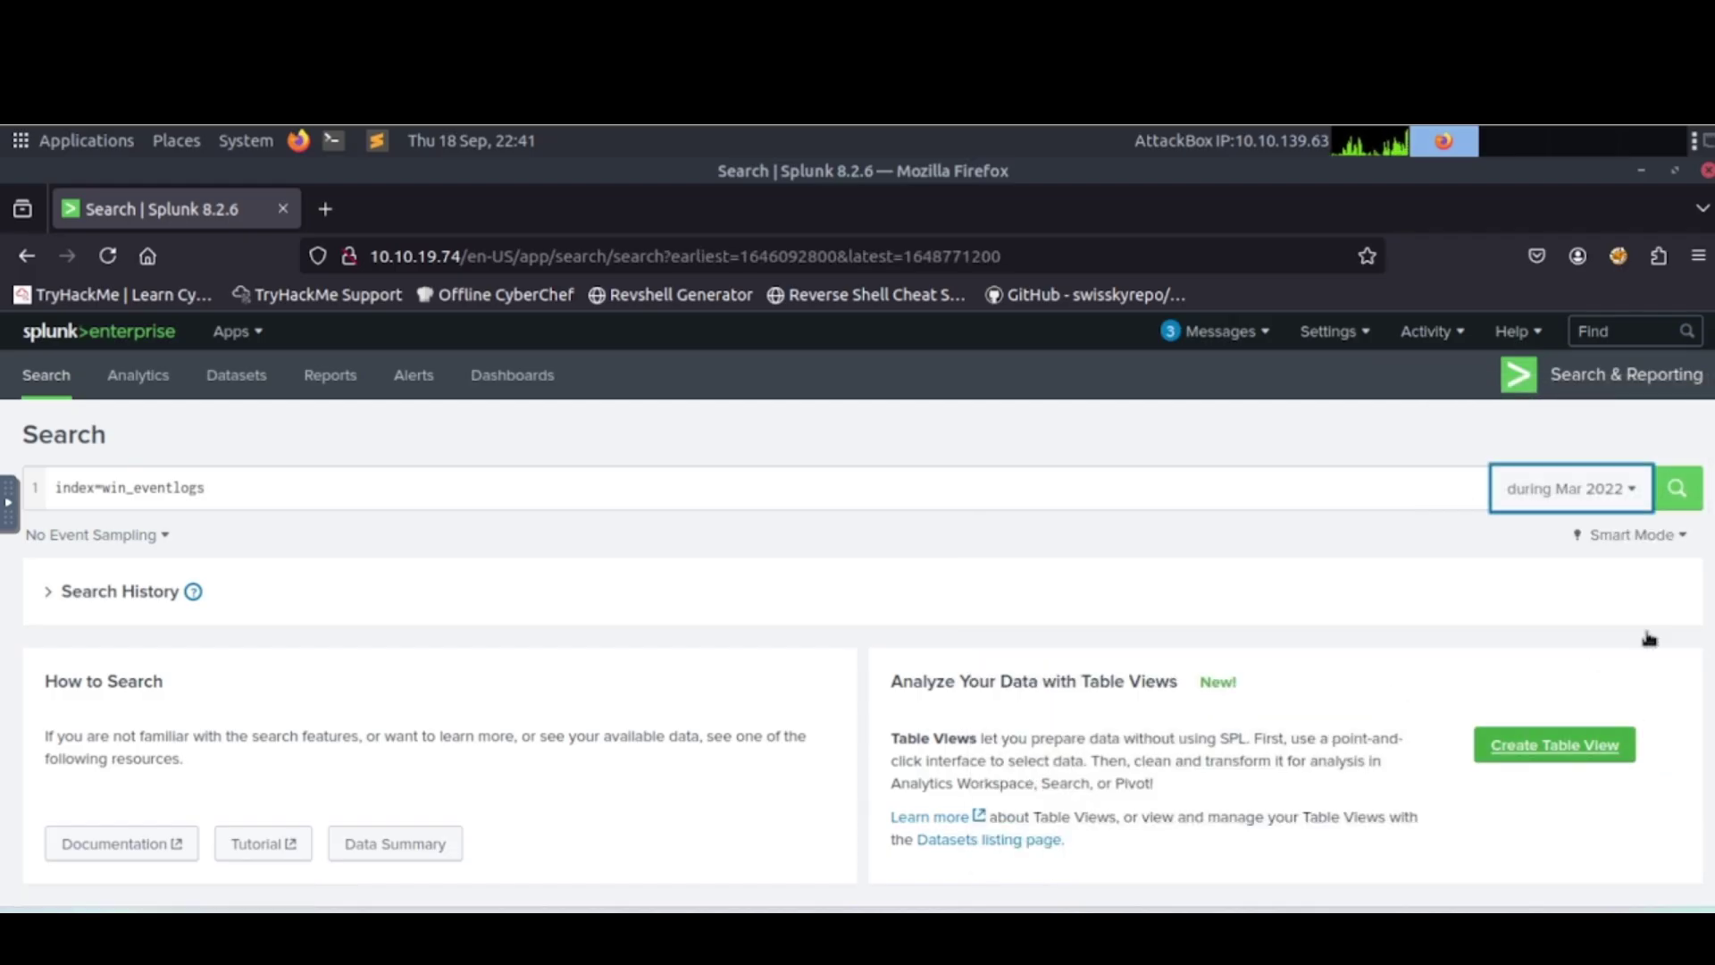
Run the index=win_eventlogs search for March 2022 and copy the event count from the results.
click(1677, 490)
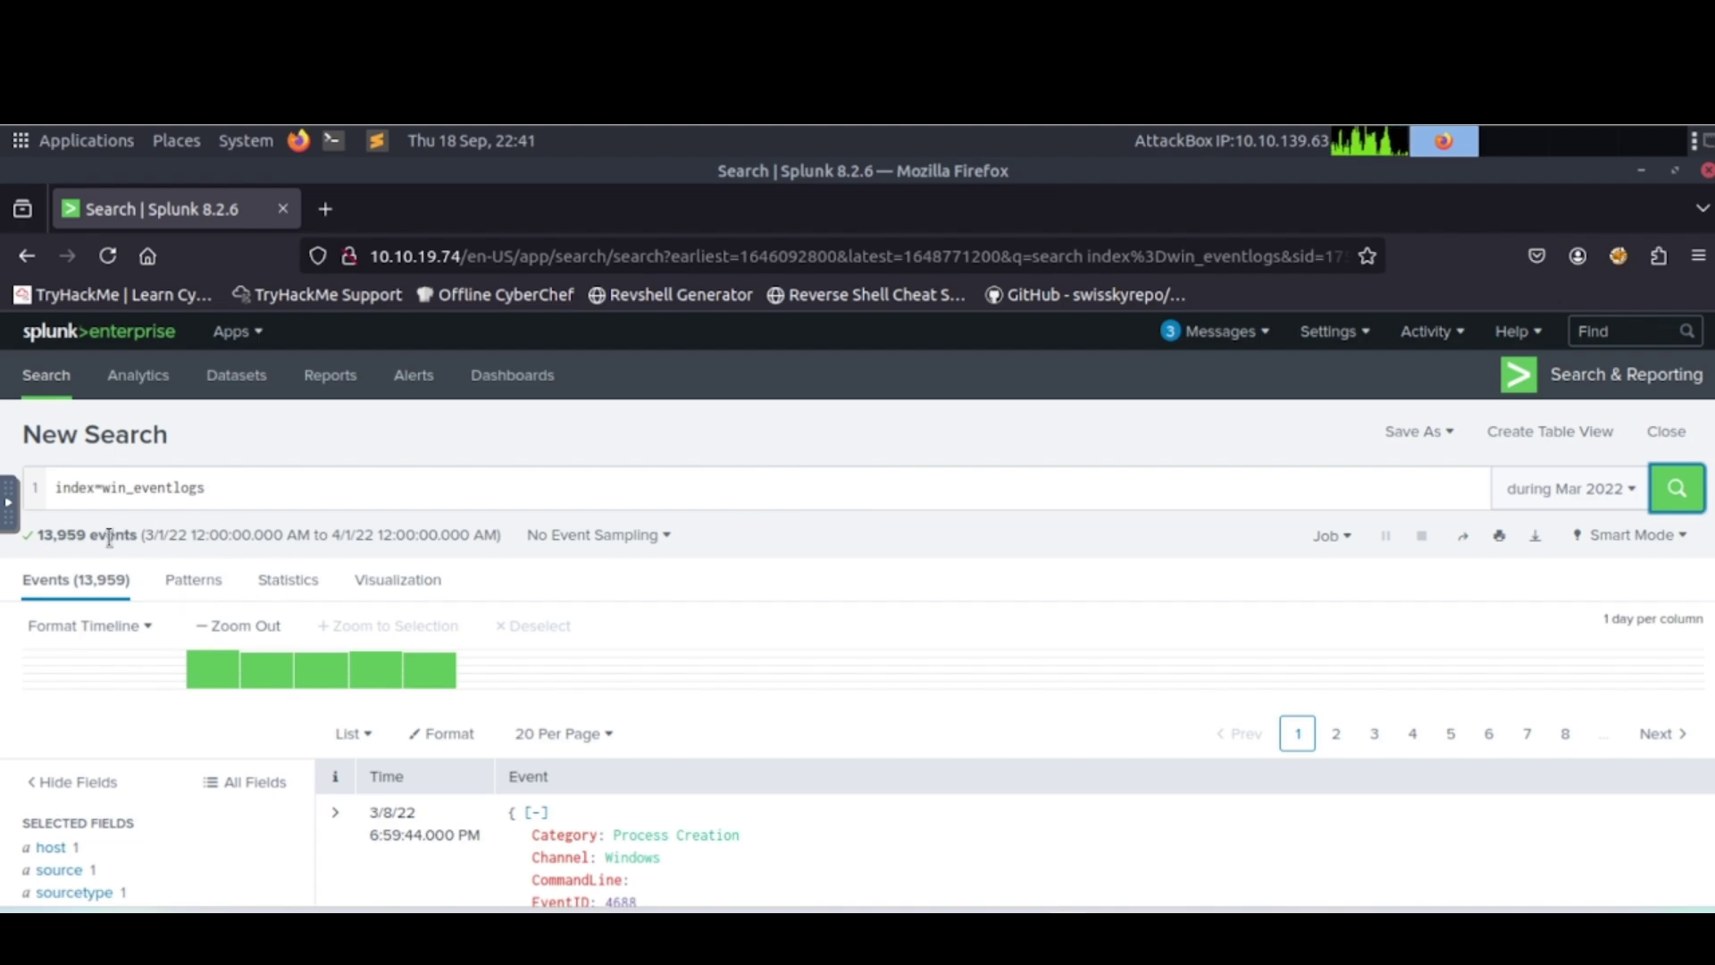
drag(86, 534, 37, 534)
key(ctrl+c)
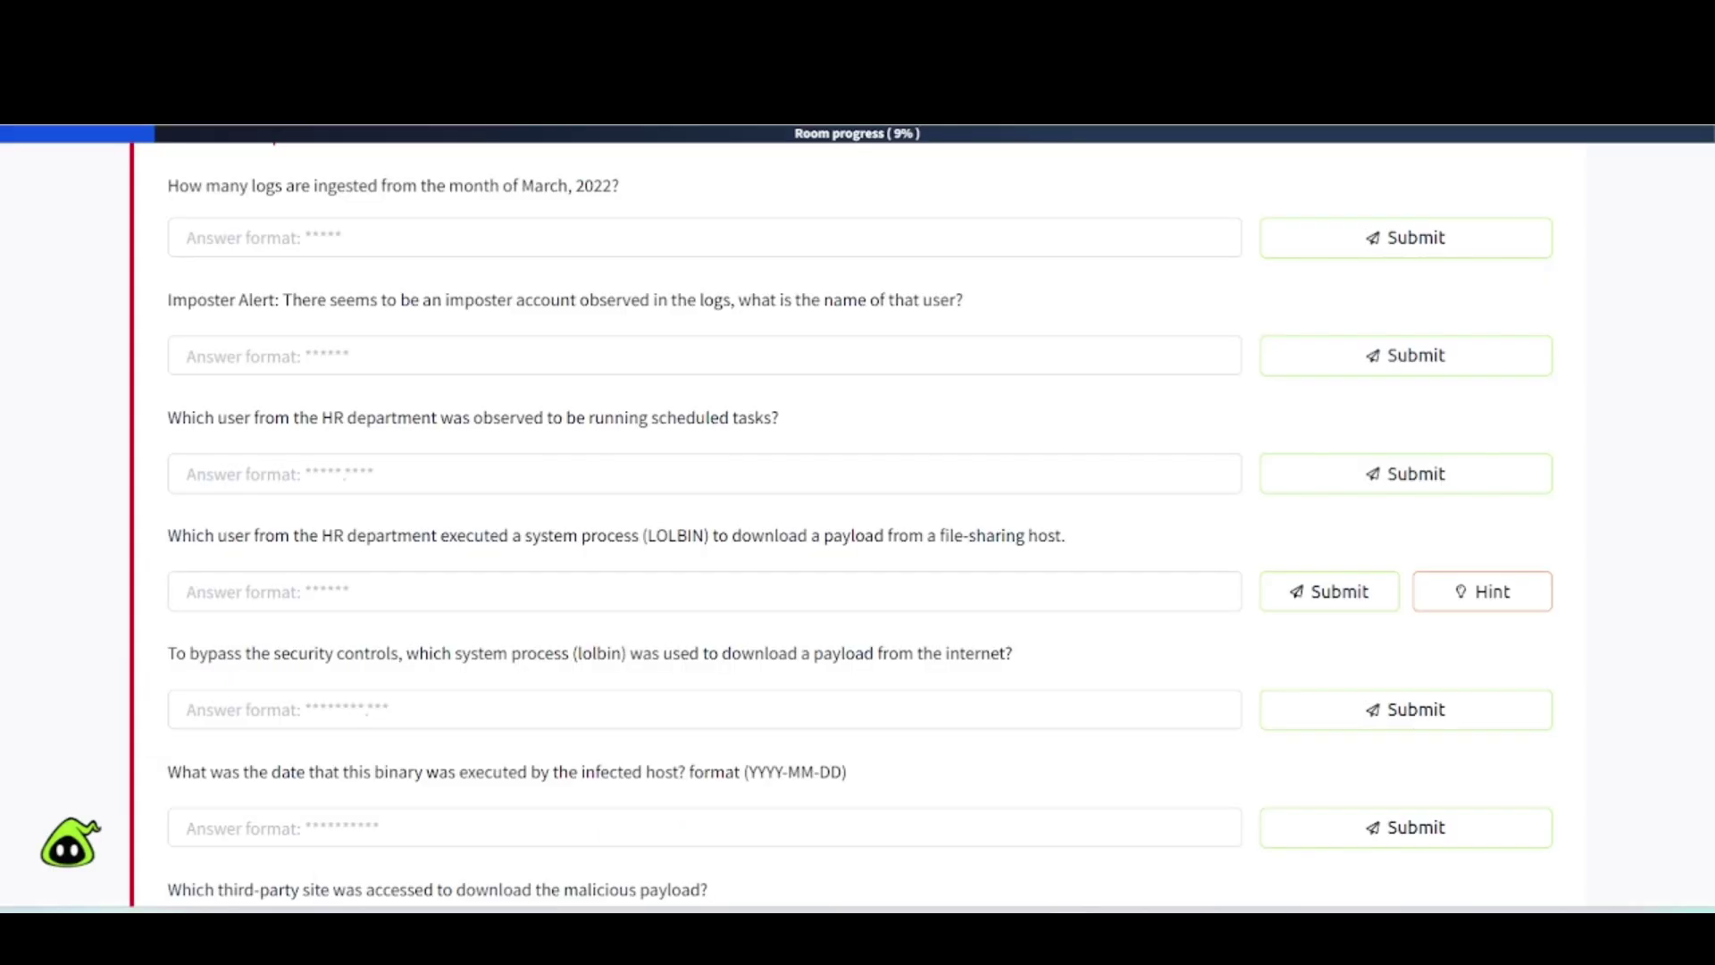
Switch to the TryHackMe room and submit 13959 as the answer for the logs ingested in March 2022.
click(247, 237)
key(ctrl+v)
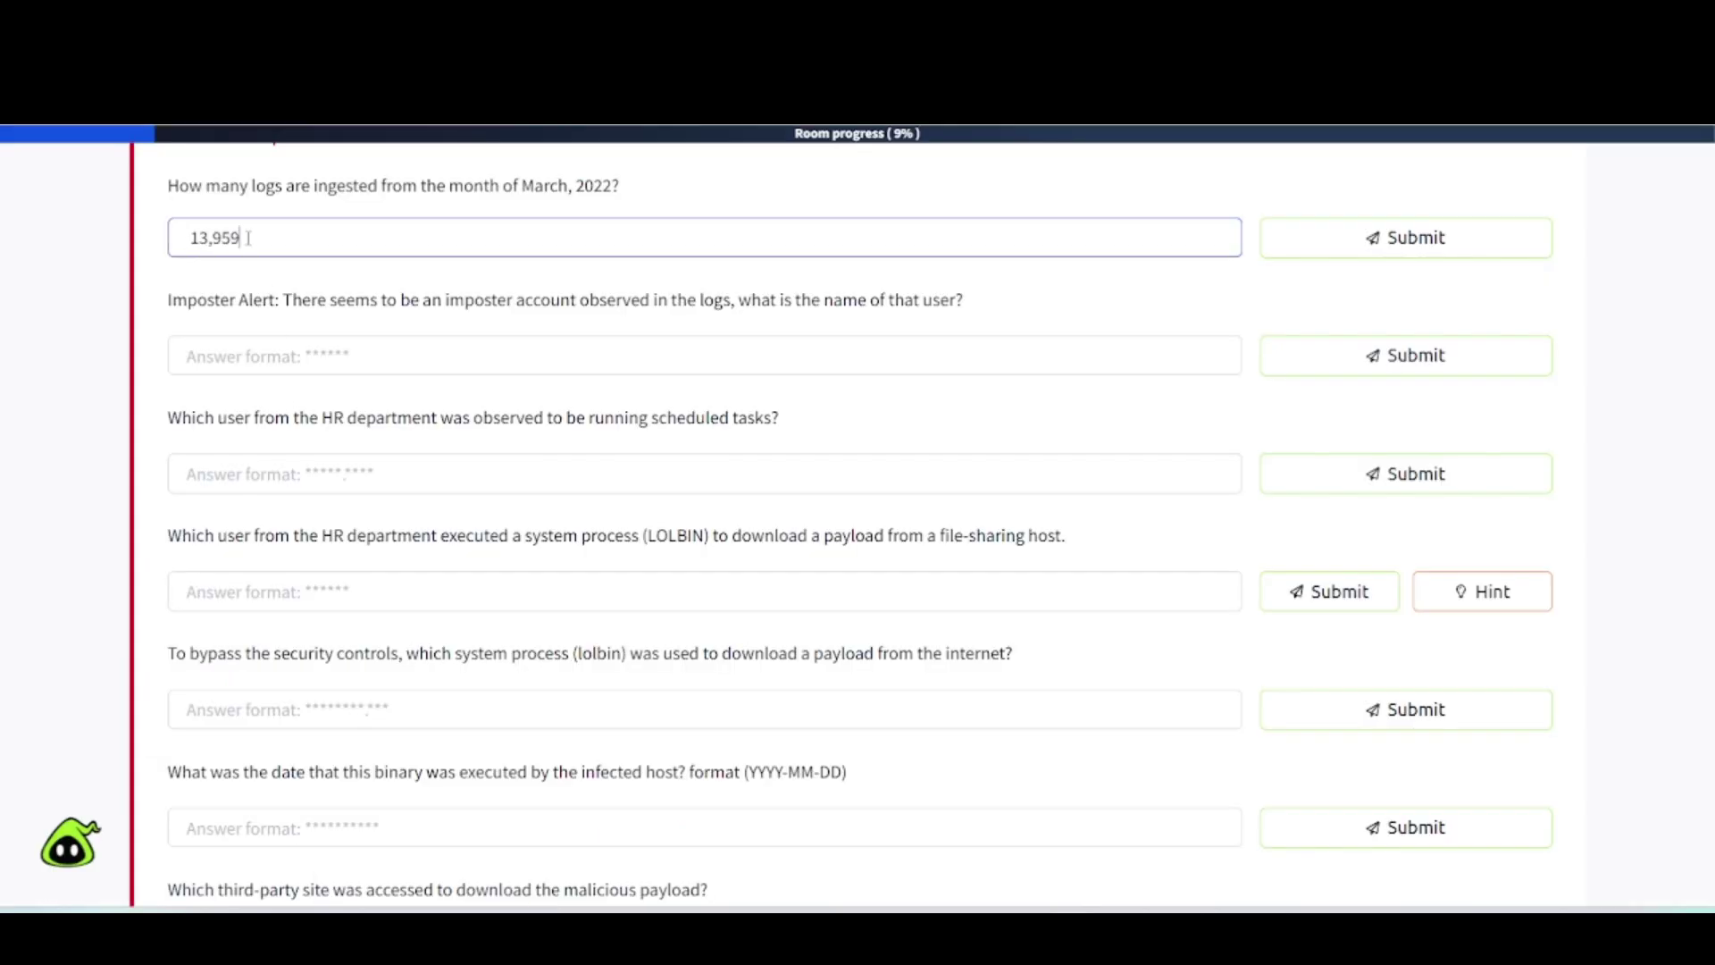
key(BackSpace)
key(Return)
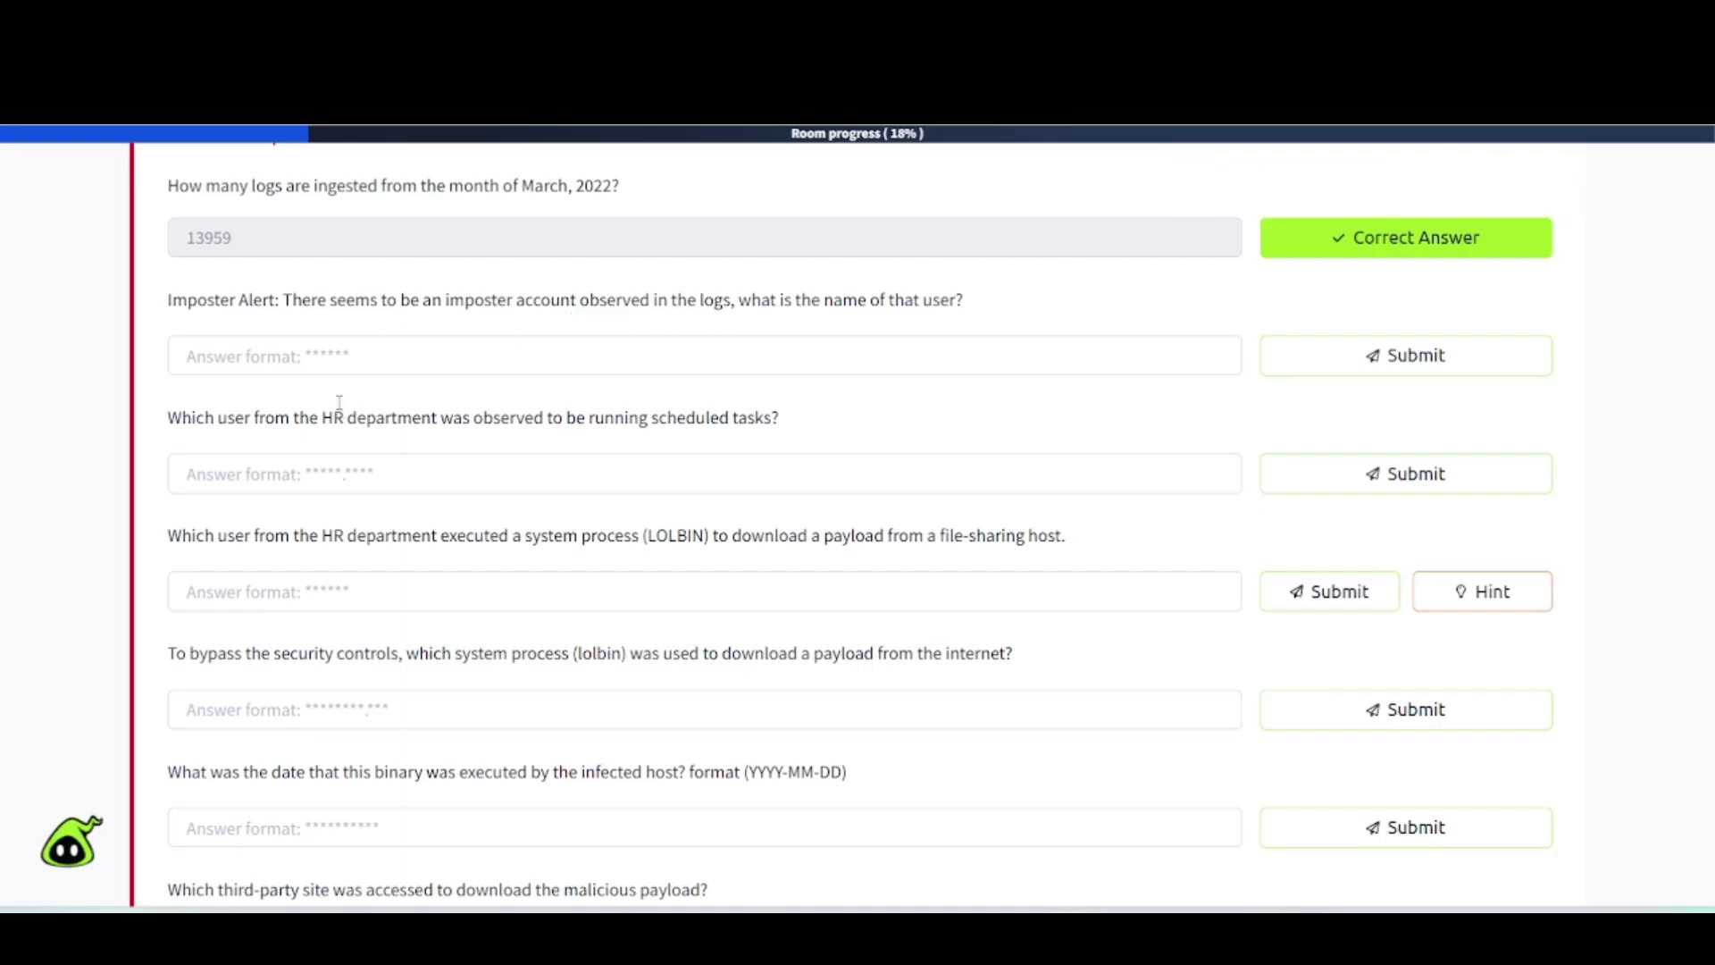
Check the room's department user lists, return to Splunk and examine the top values of the UserName field.
scroll(340, 404, up, 8)
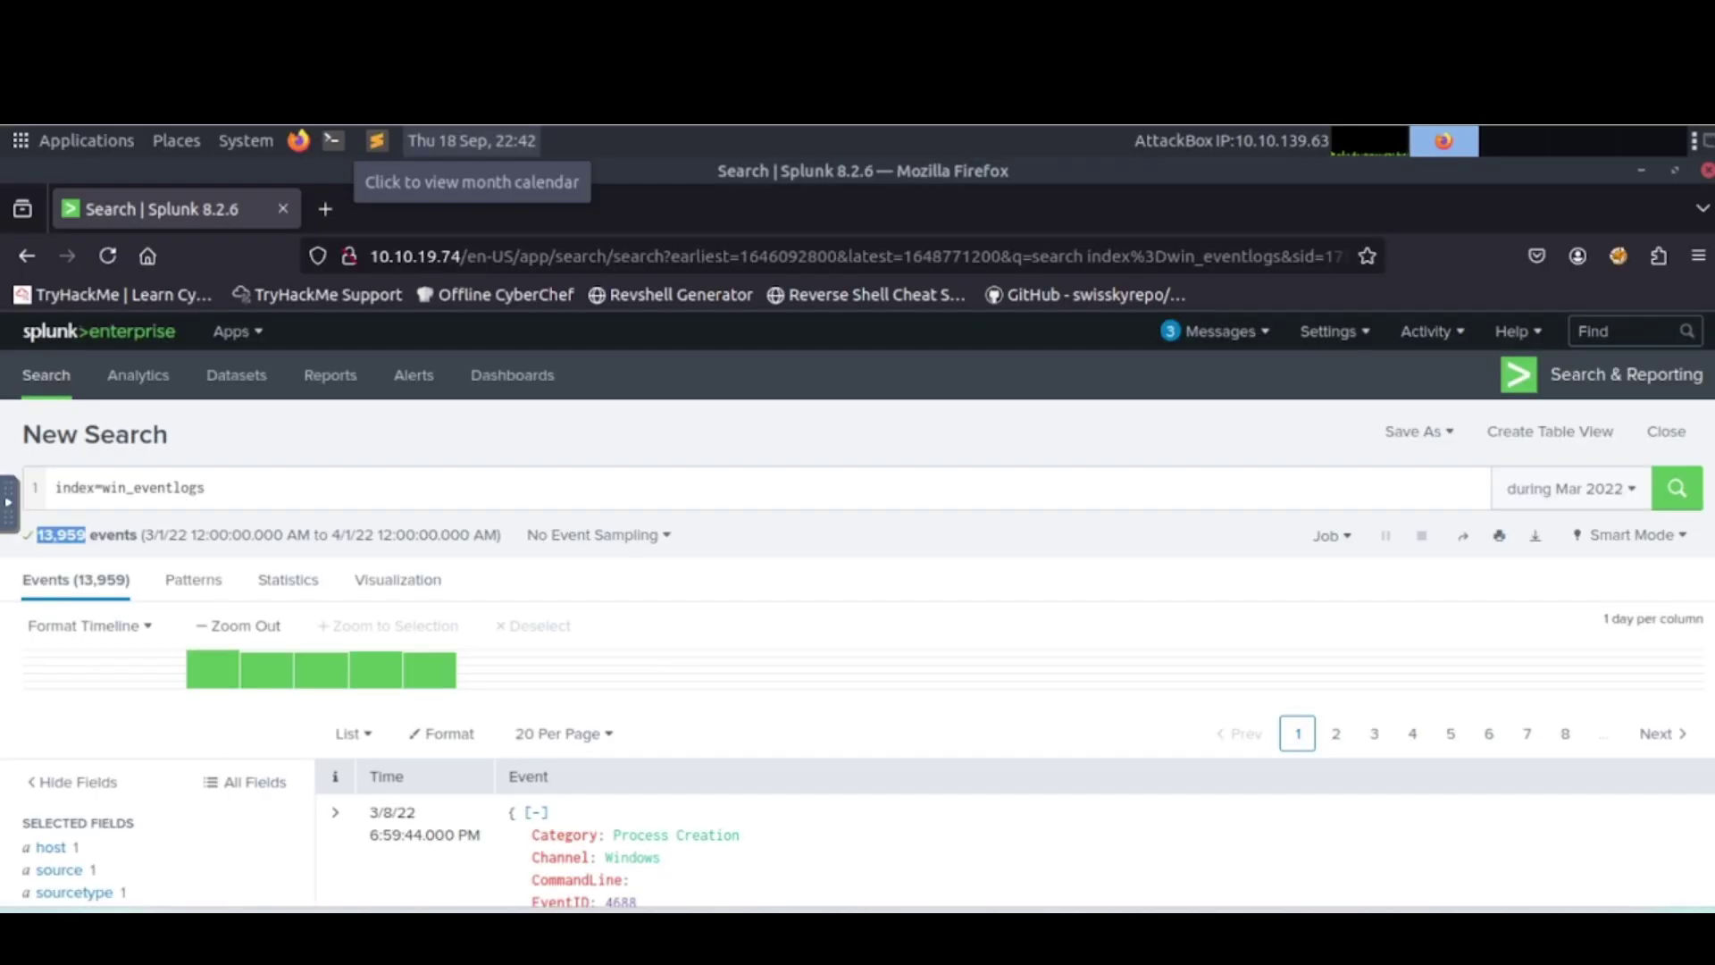
scroll(230, 599, down, 5)
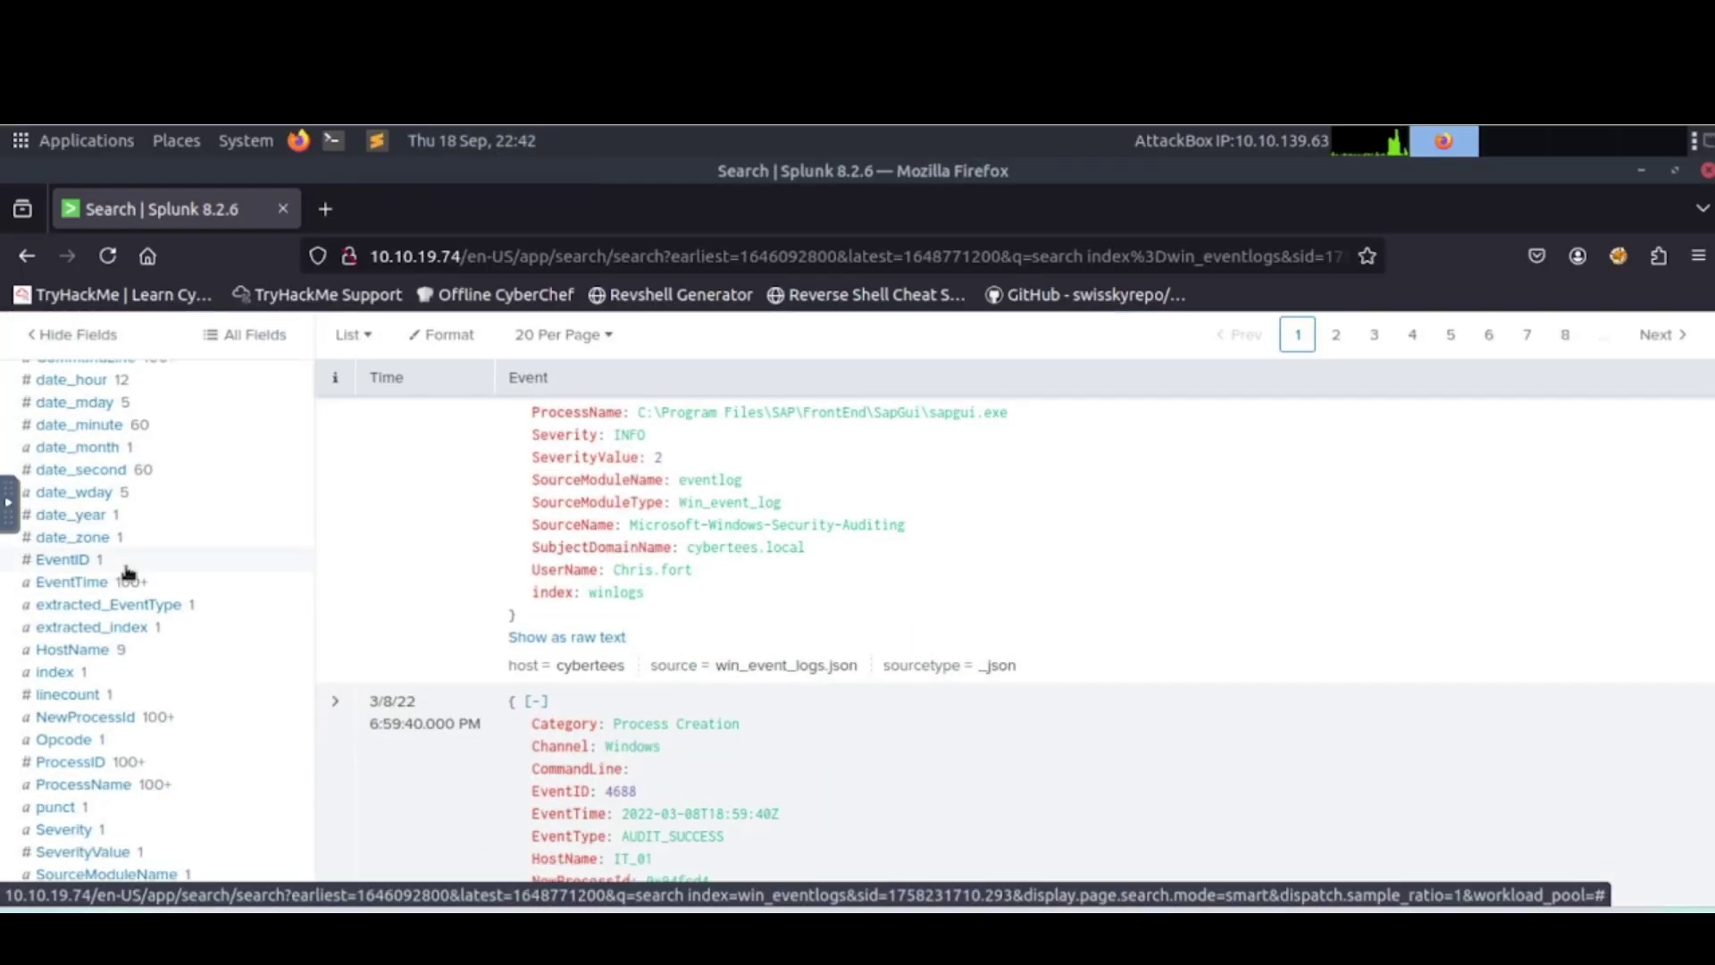
scroll(126, 567, up, 3)
scroll(97, 620, down, 3)
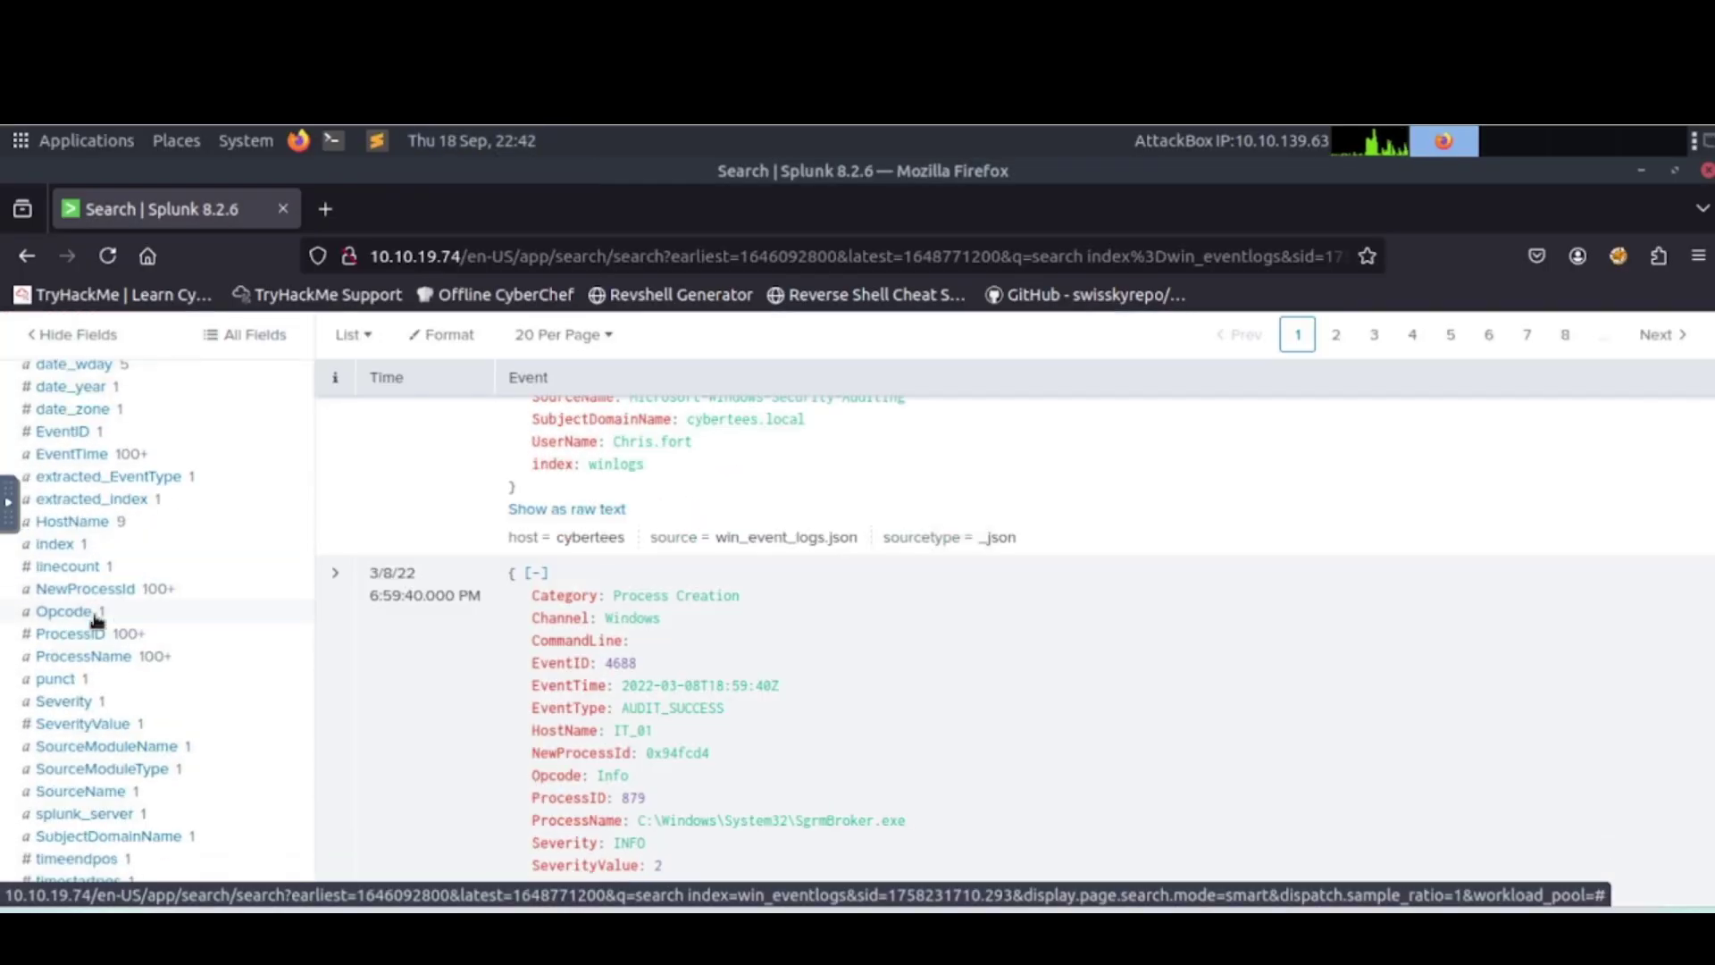
scroll(81, 639, down, 5)
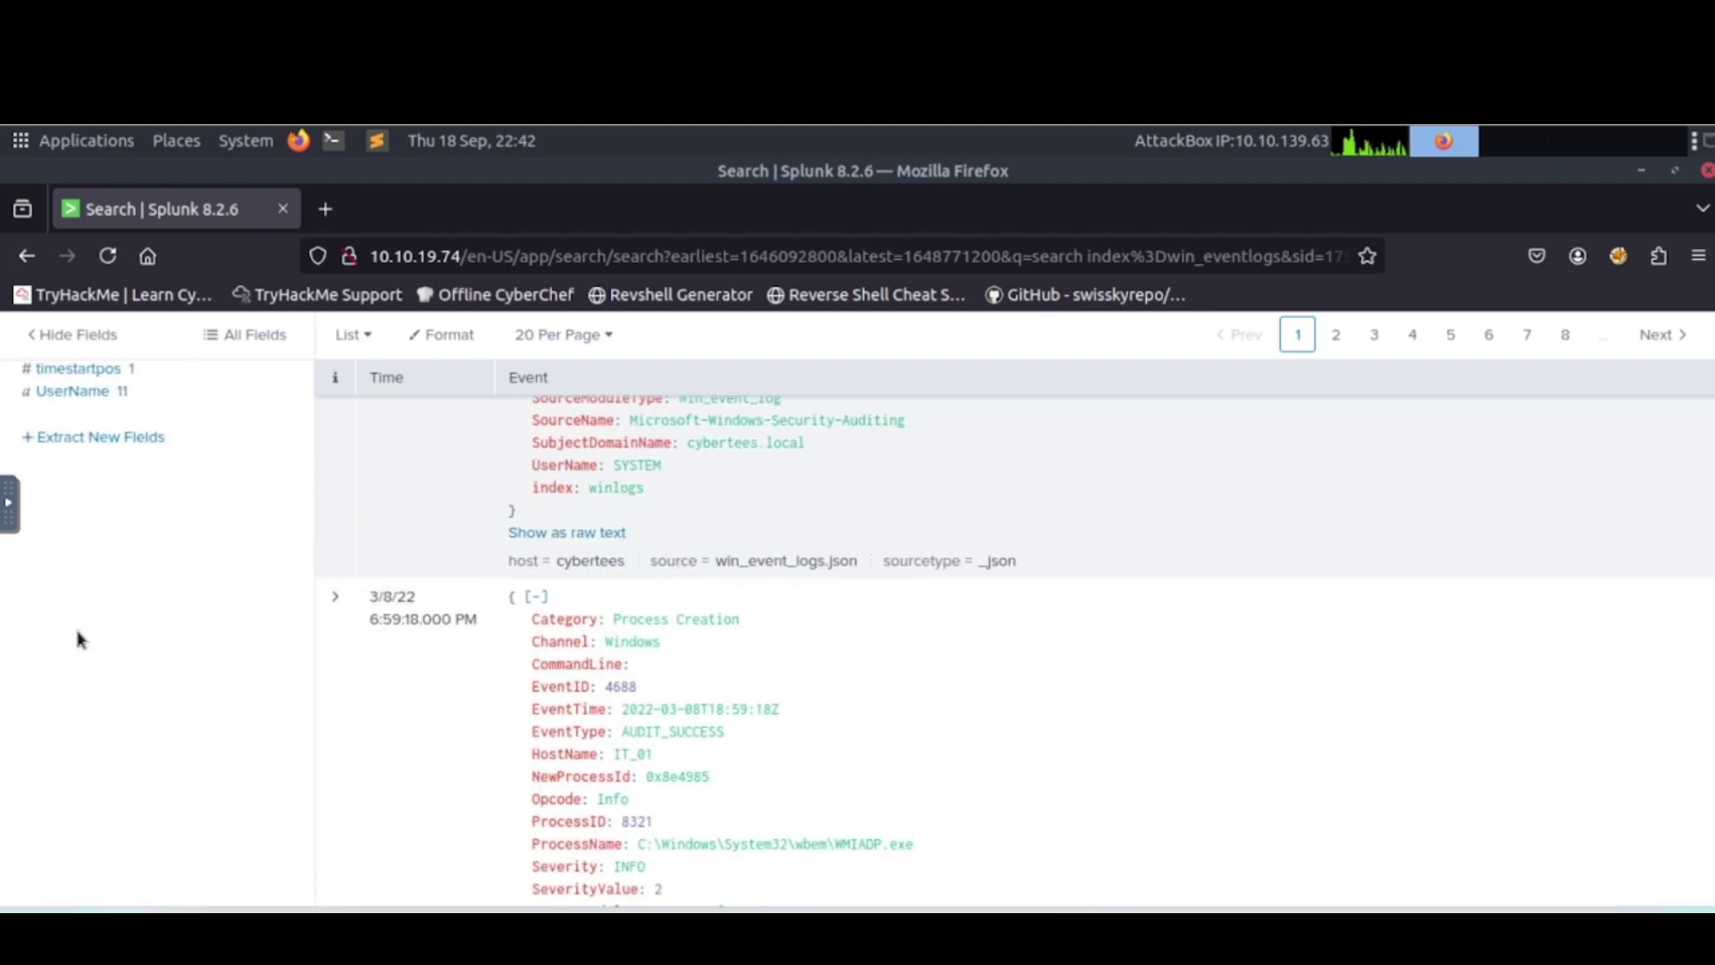
scroll(103, 571, up, 3)
click(86, 522)
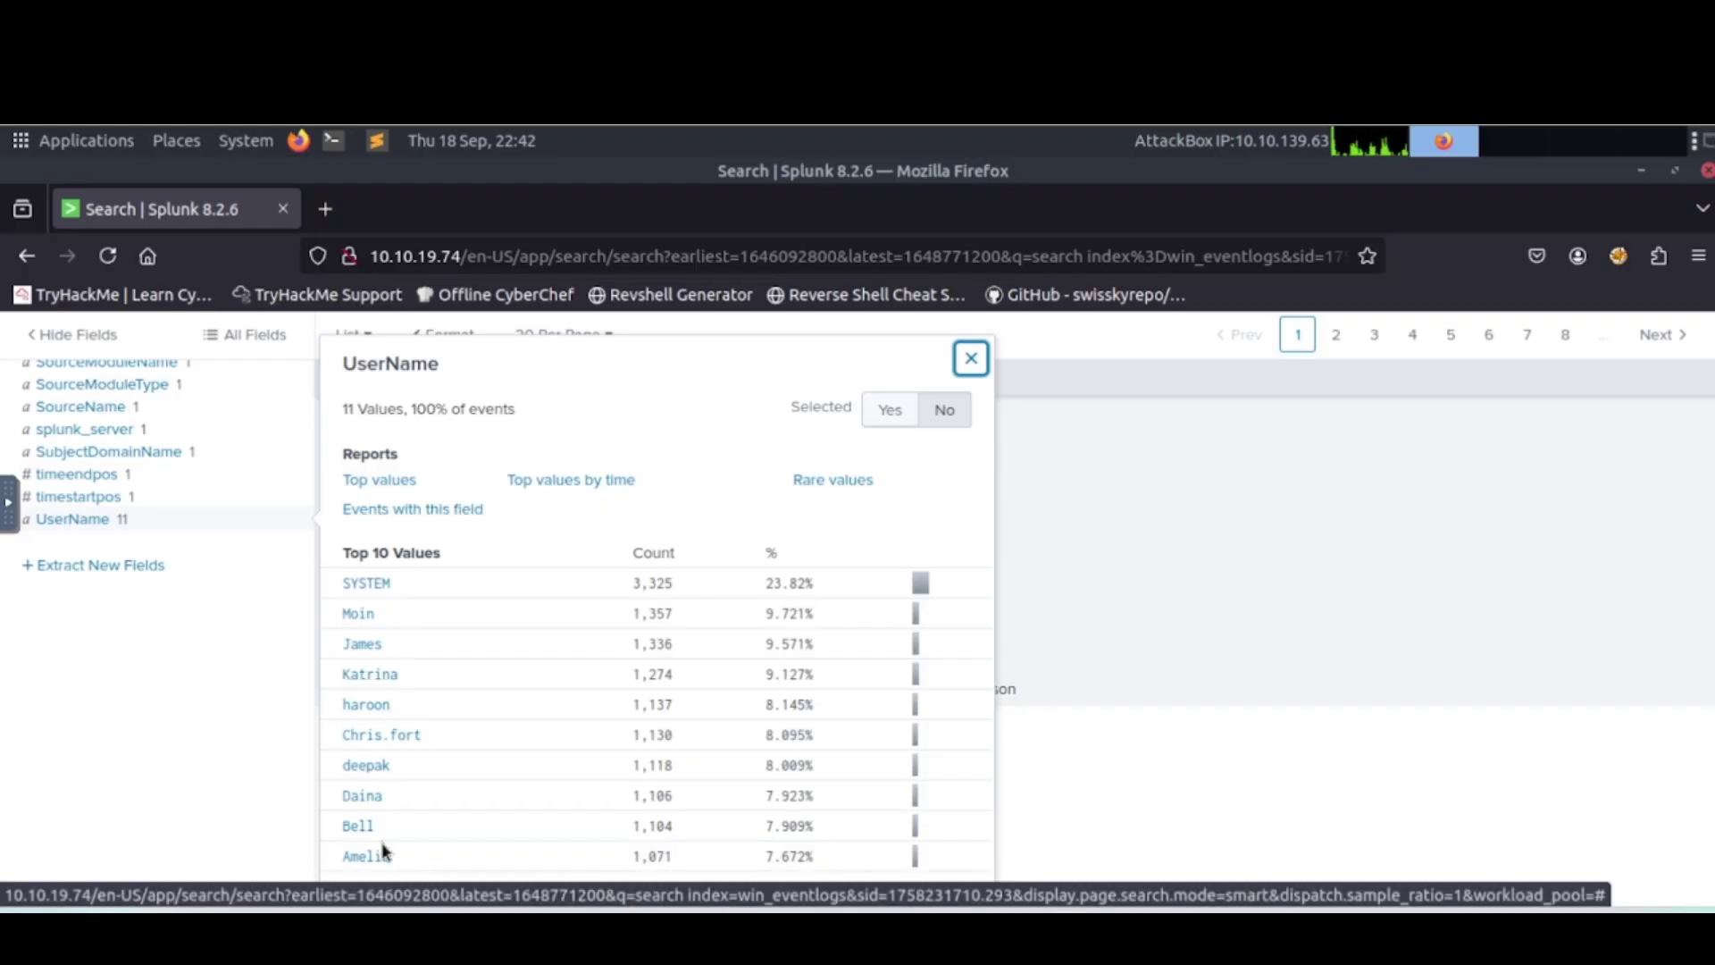
click(214, 674)
scroll(214, 672, up, 5)
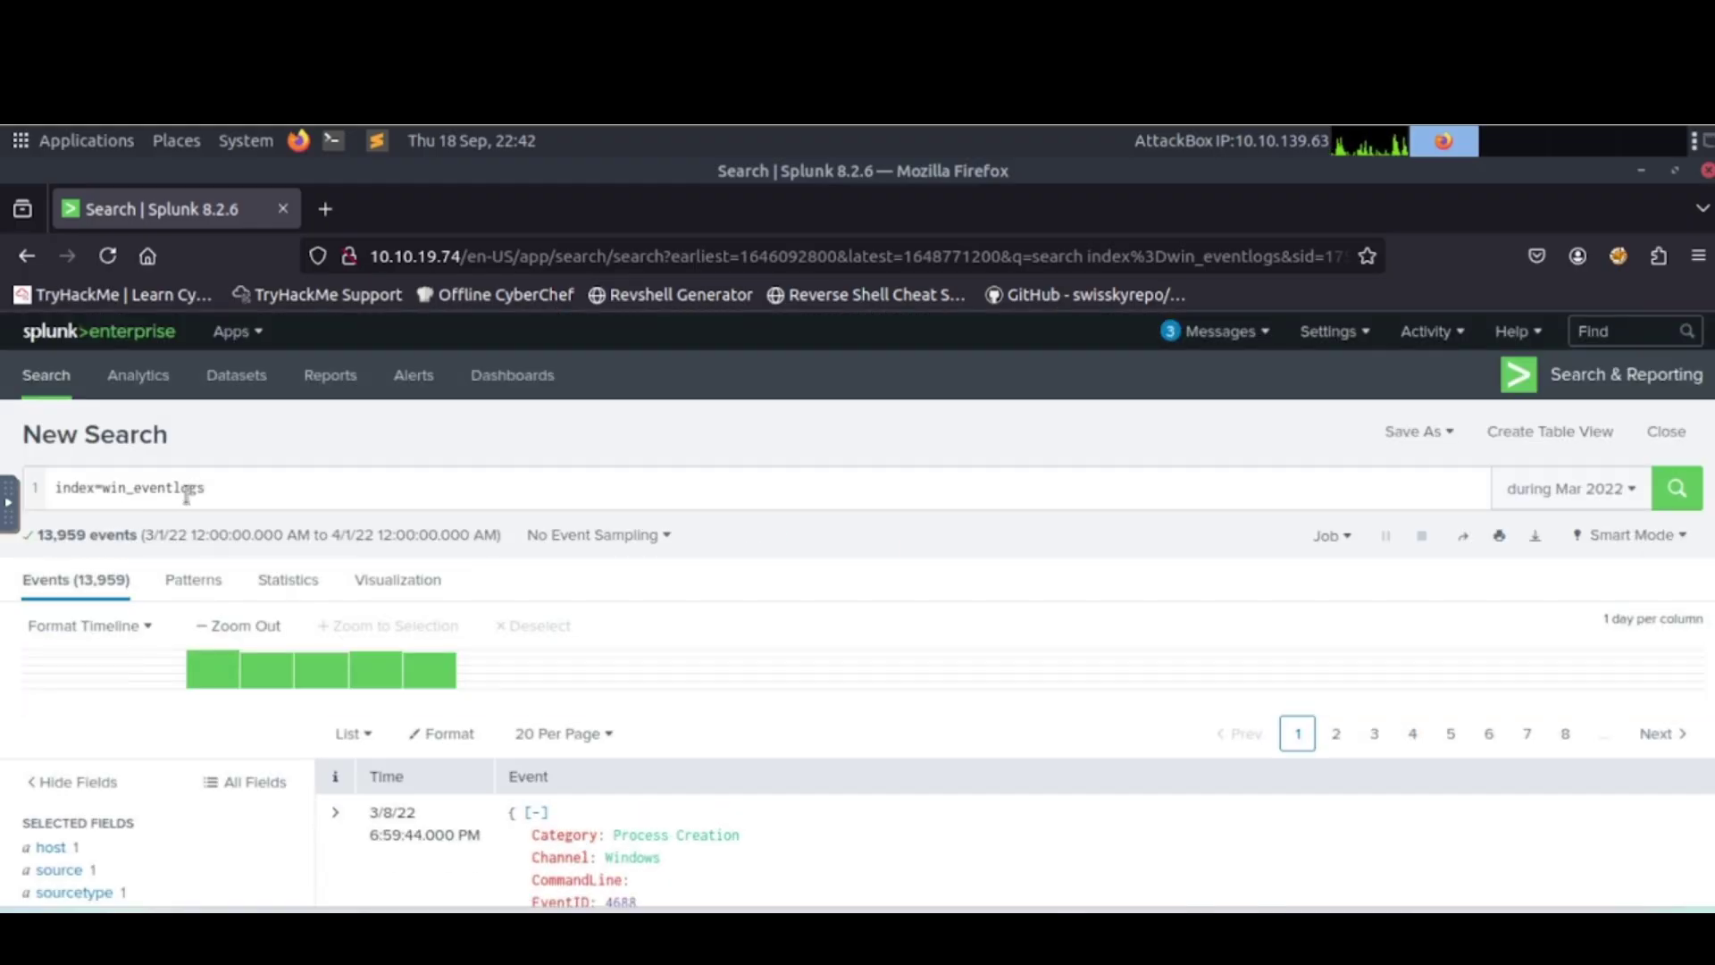
Filter the search by the SYSTEM value of the UserName field.
scroll(217, 596, down, 5)
scroll(217, 596, down, 5)
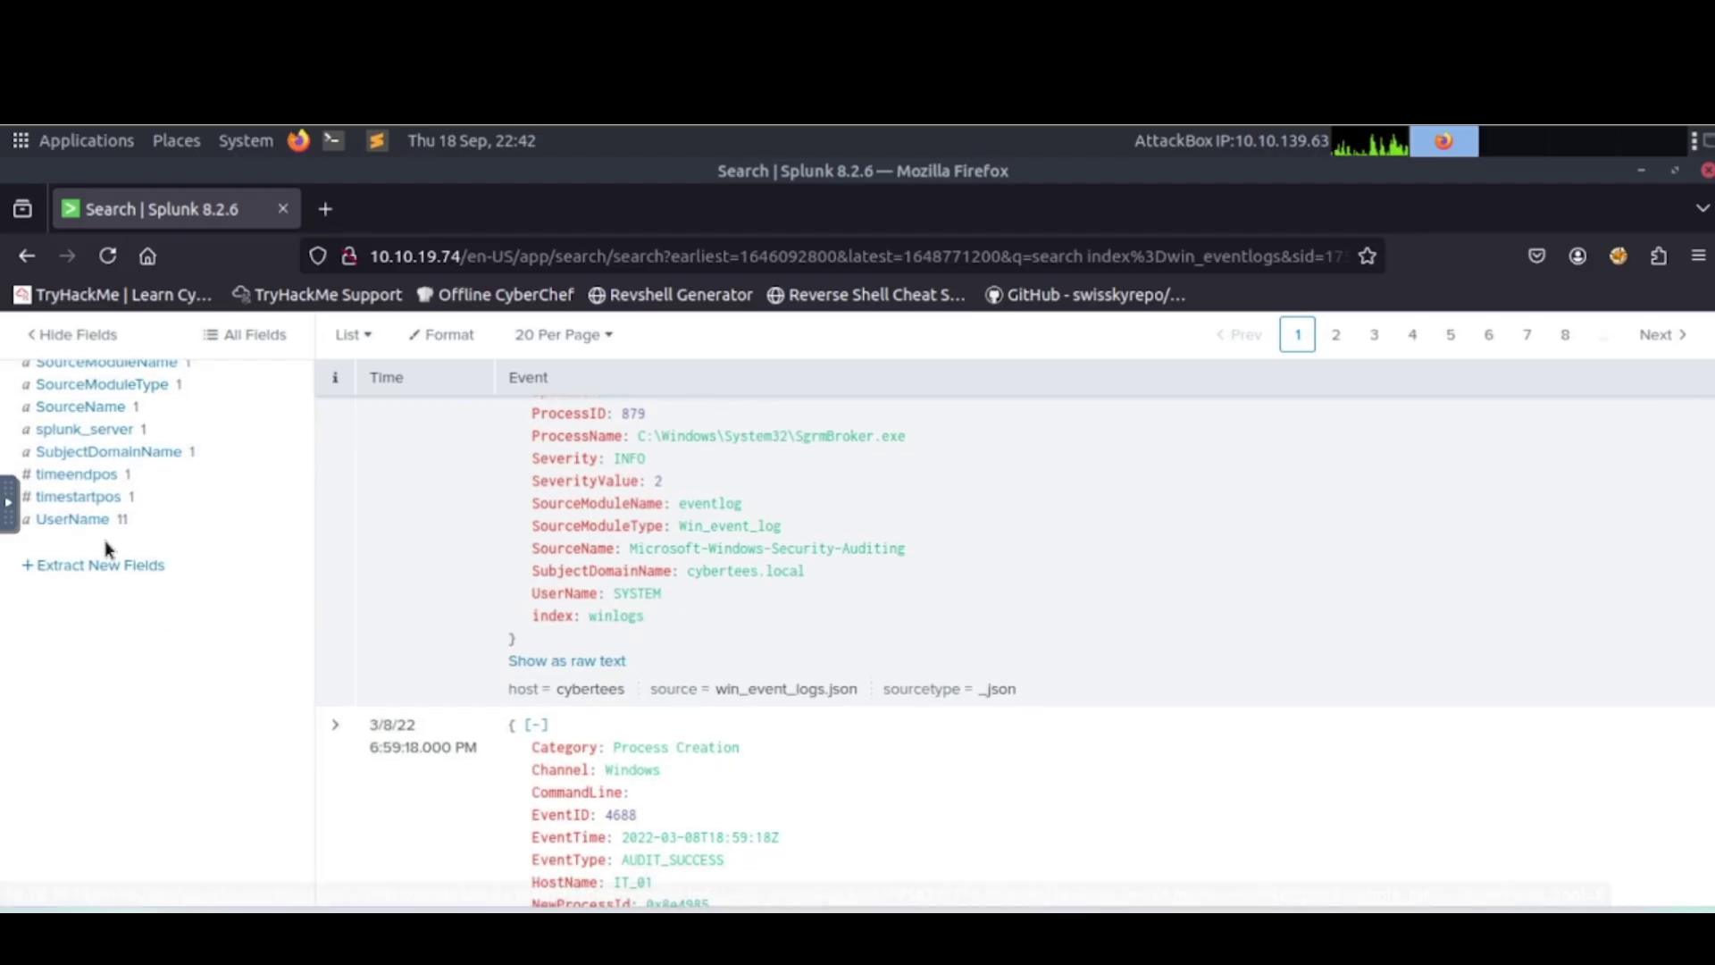
click(94, 526)
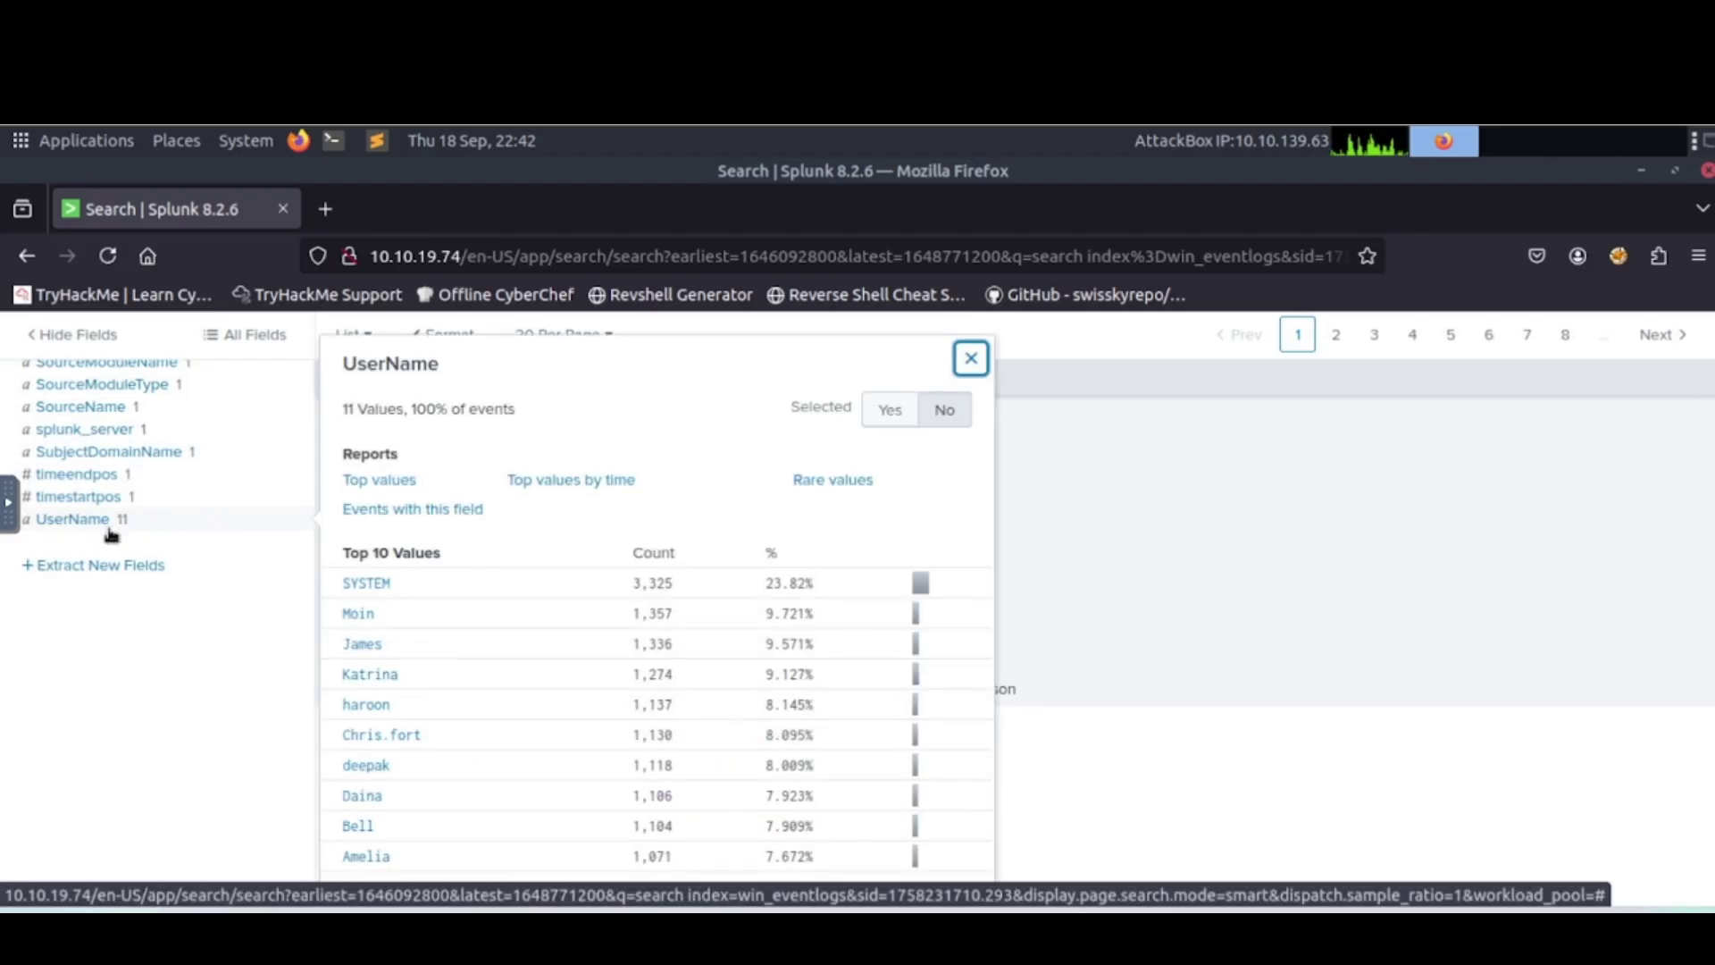
click(362, 582)
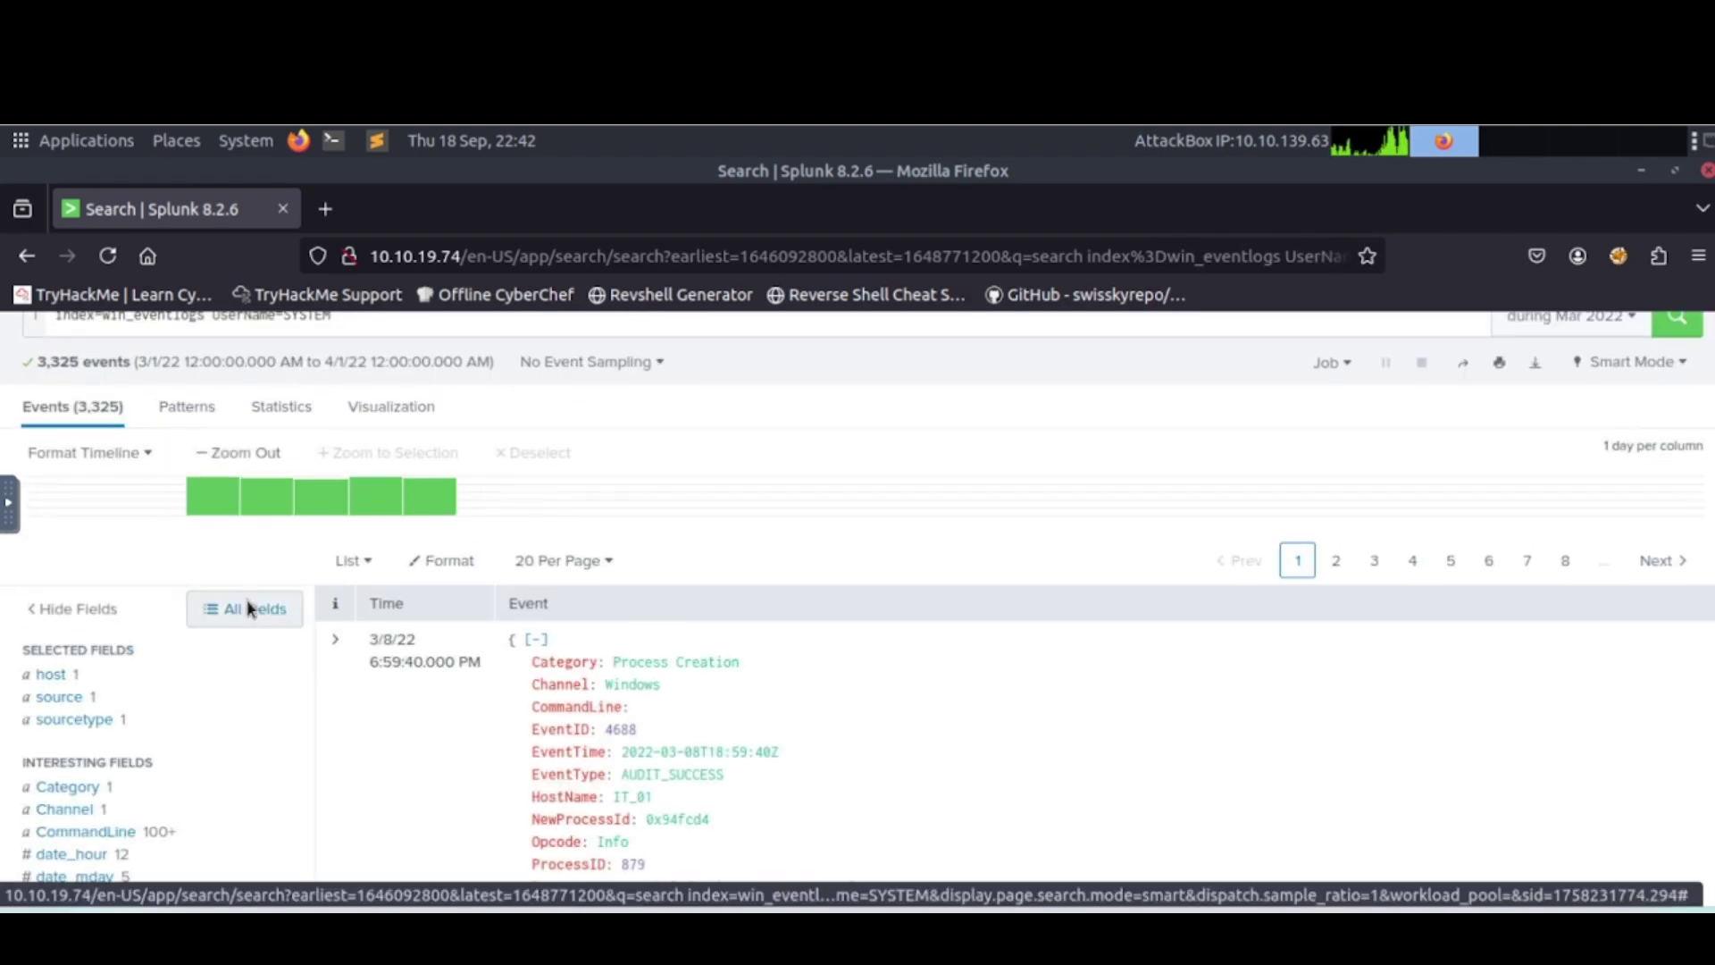
Replace SYSTEM with the wildcard * in the query so that it reads index=win_eventlogs UserName=*.
scroll(268, 535, up, 3)
click(350, 485)
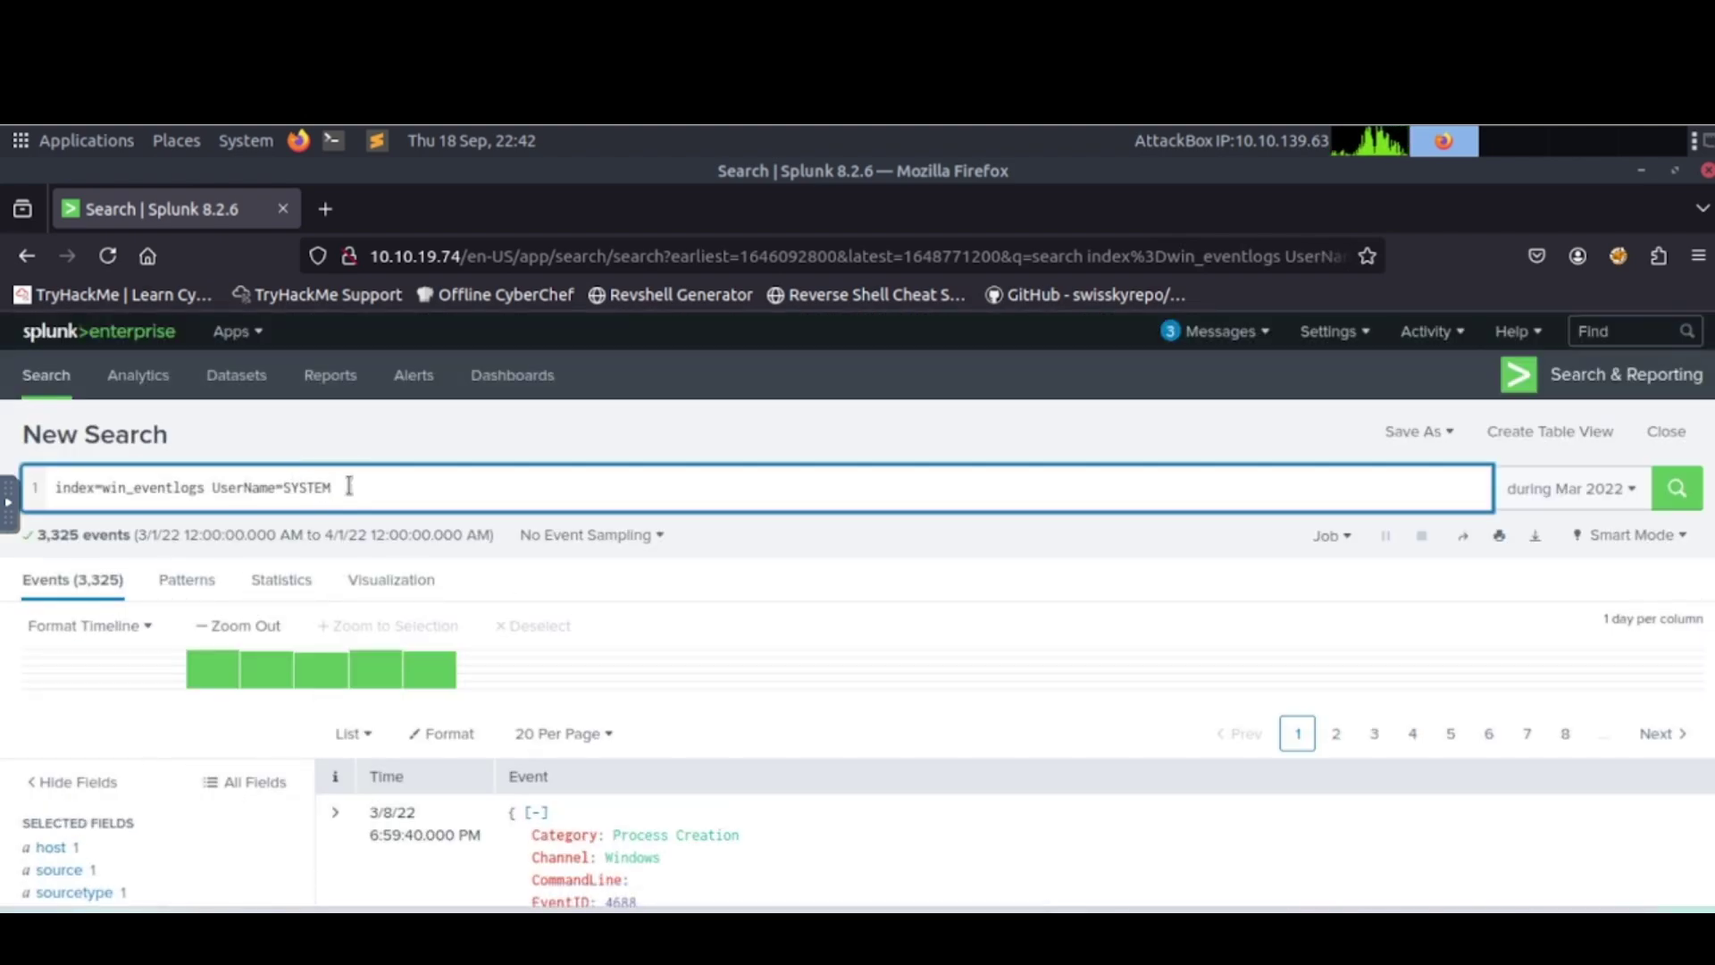
key(BackSpace)
key(BackSpace)
key(BackSpace)
key(BackSpace)
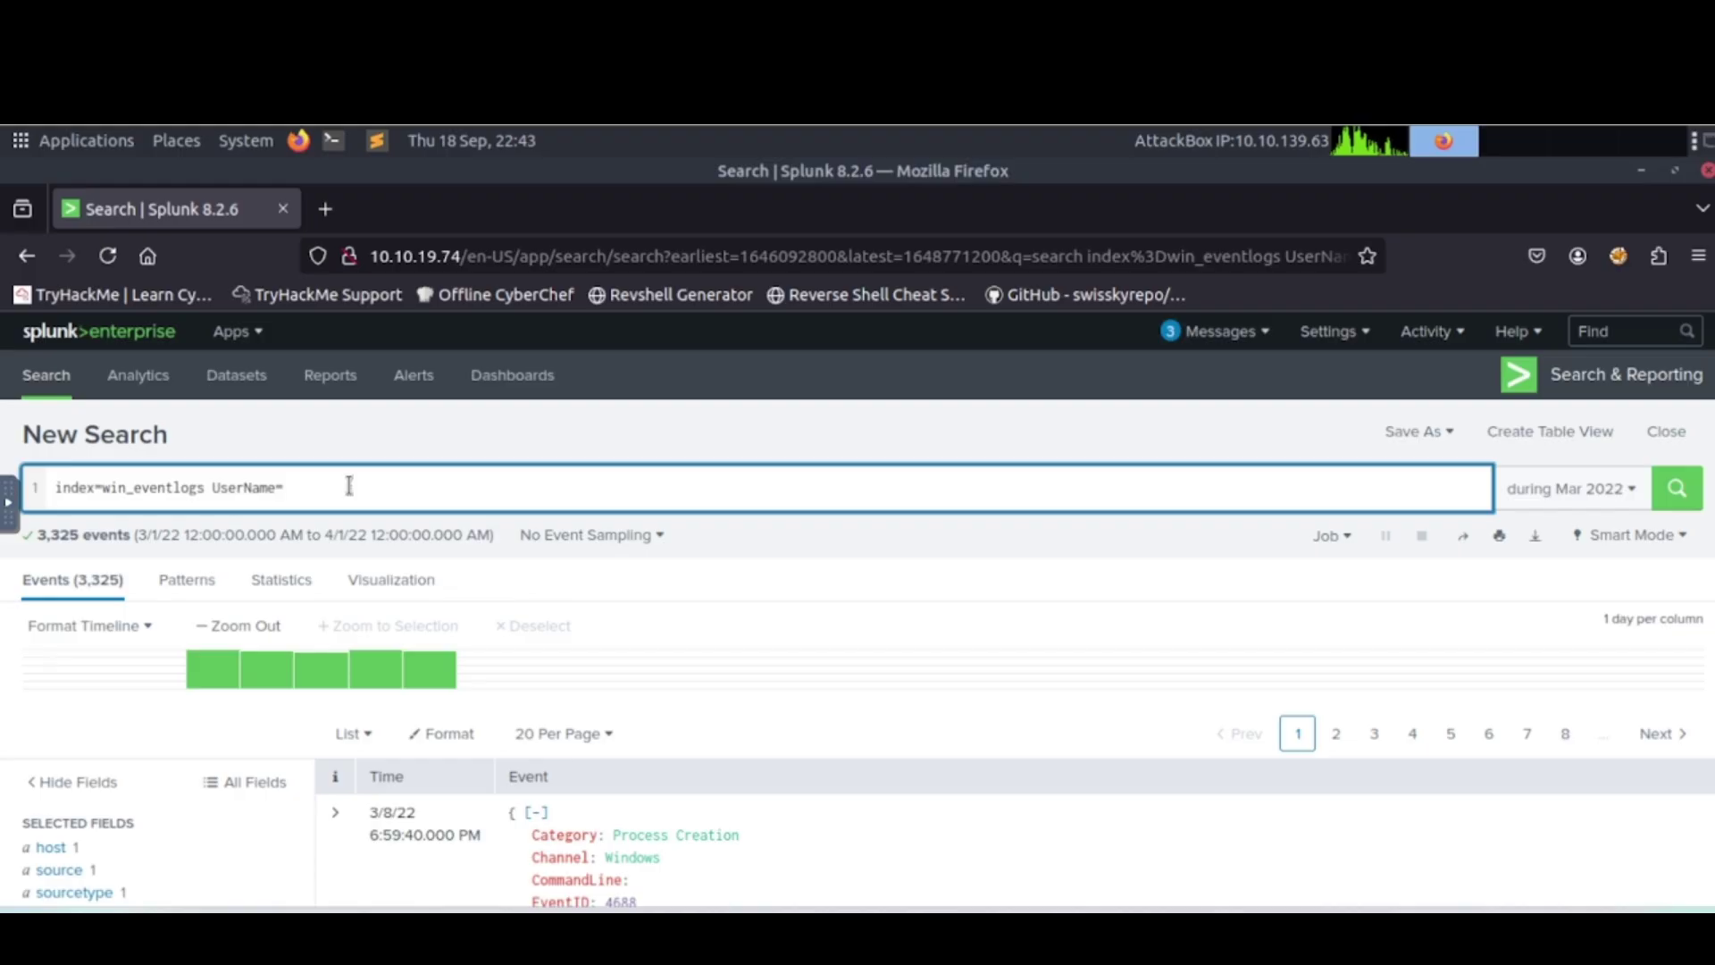
text(*)
Add the line | table UserName to the query and run the search.
key(shift+Return)
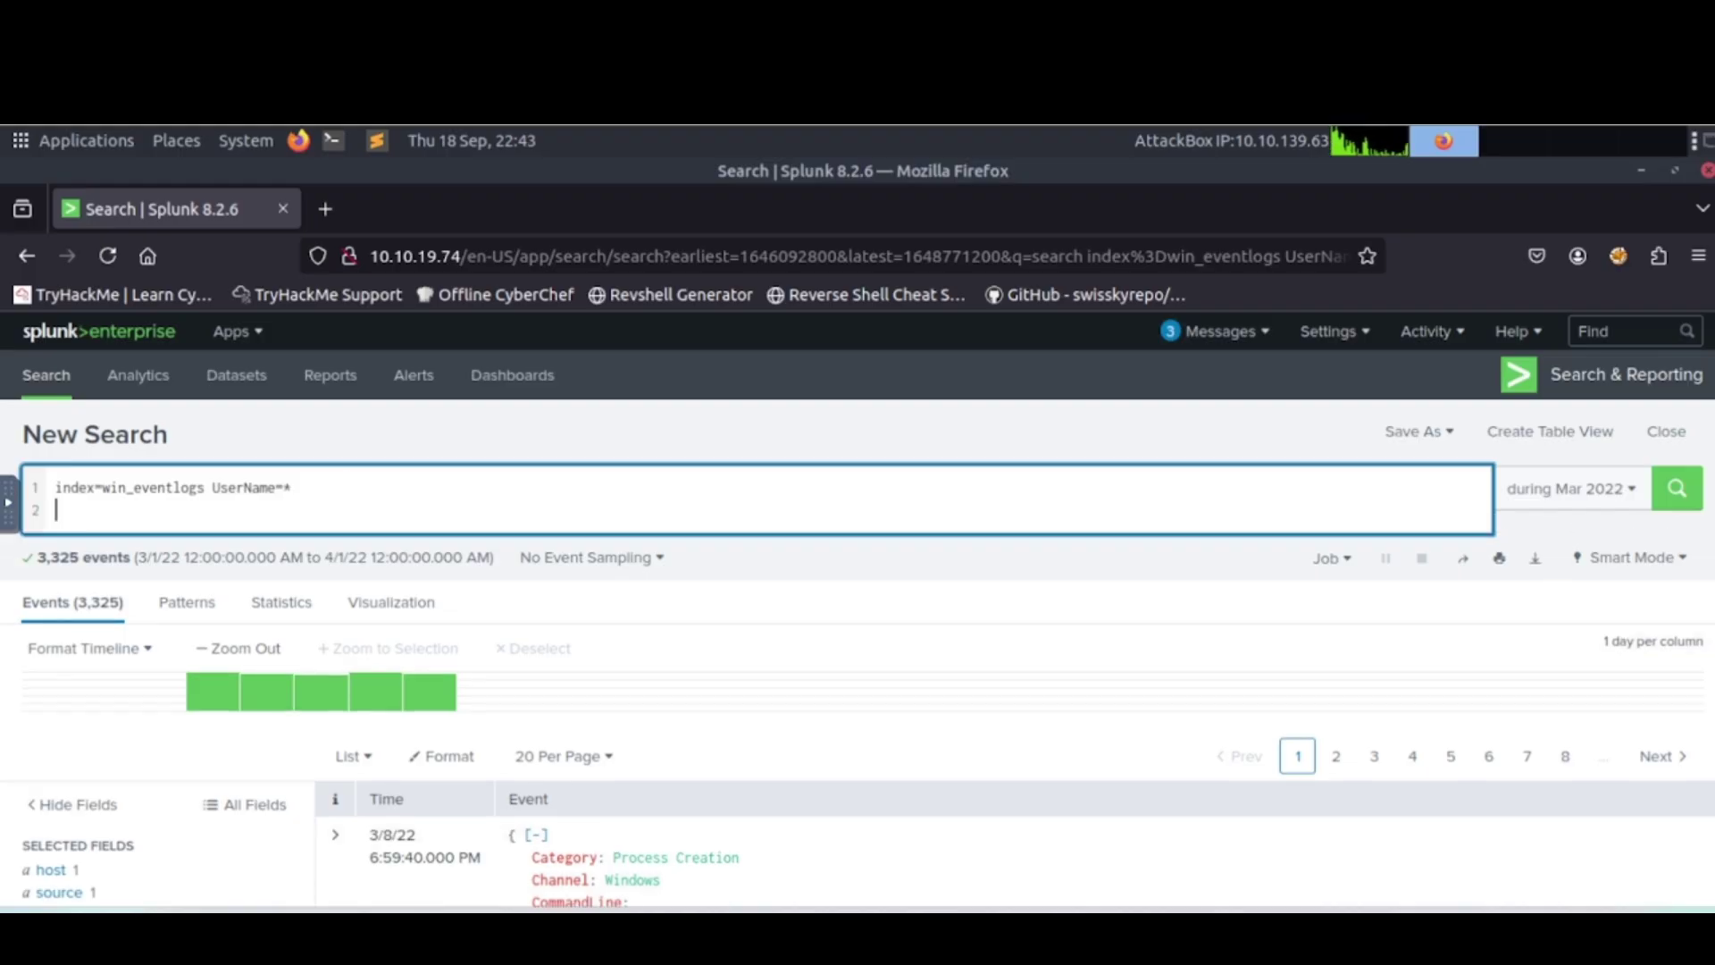
text(| )
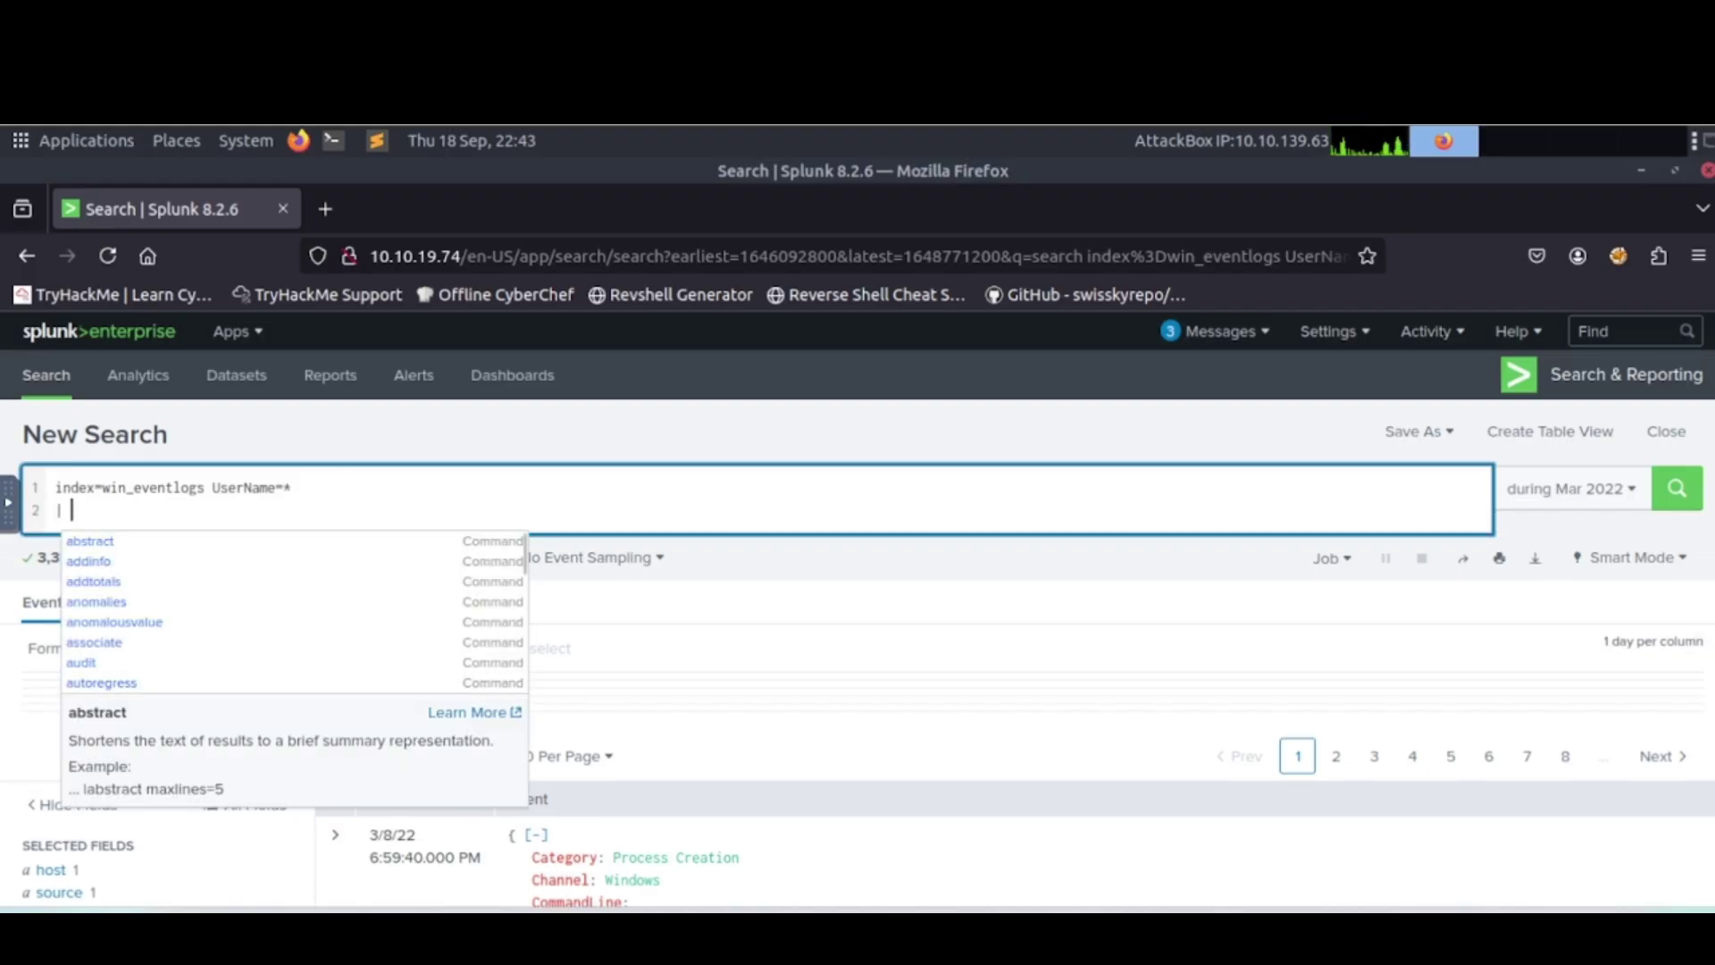
text(table)
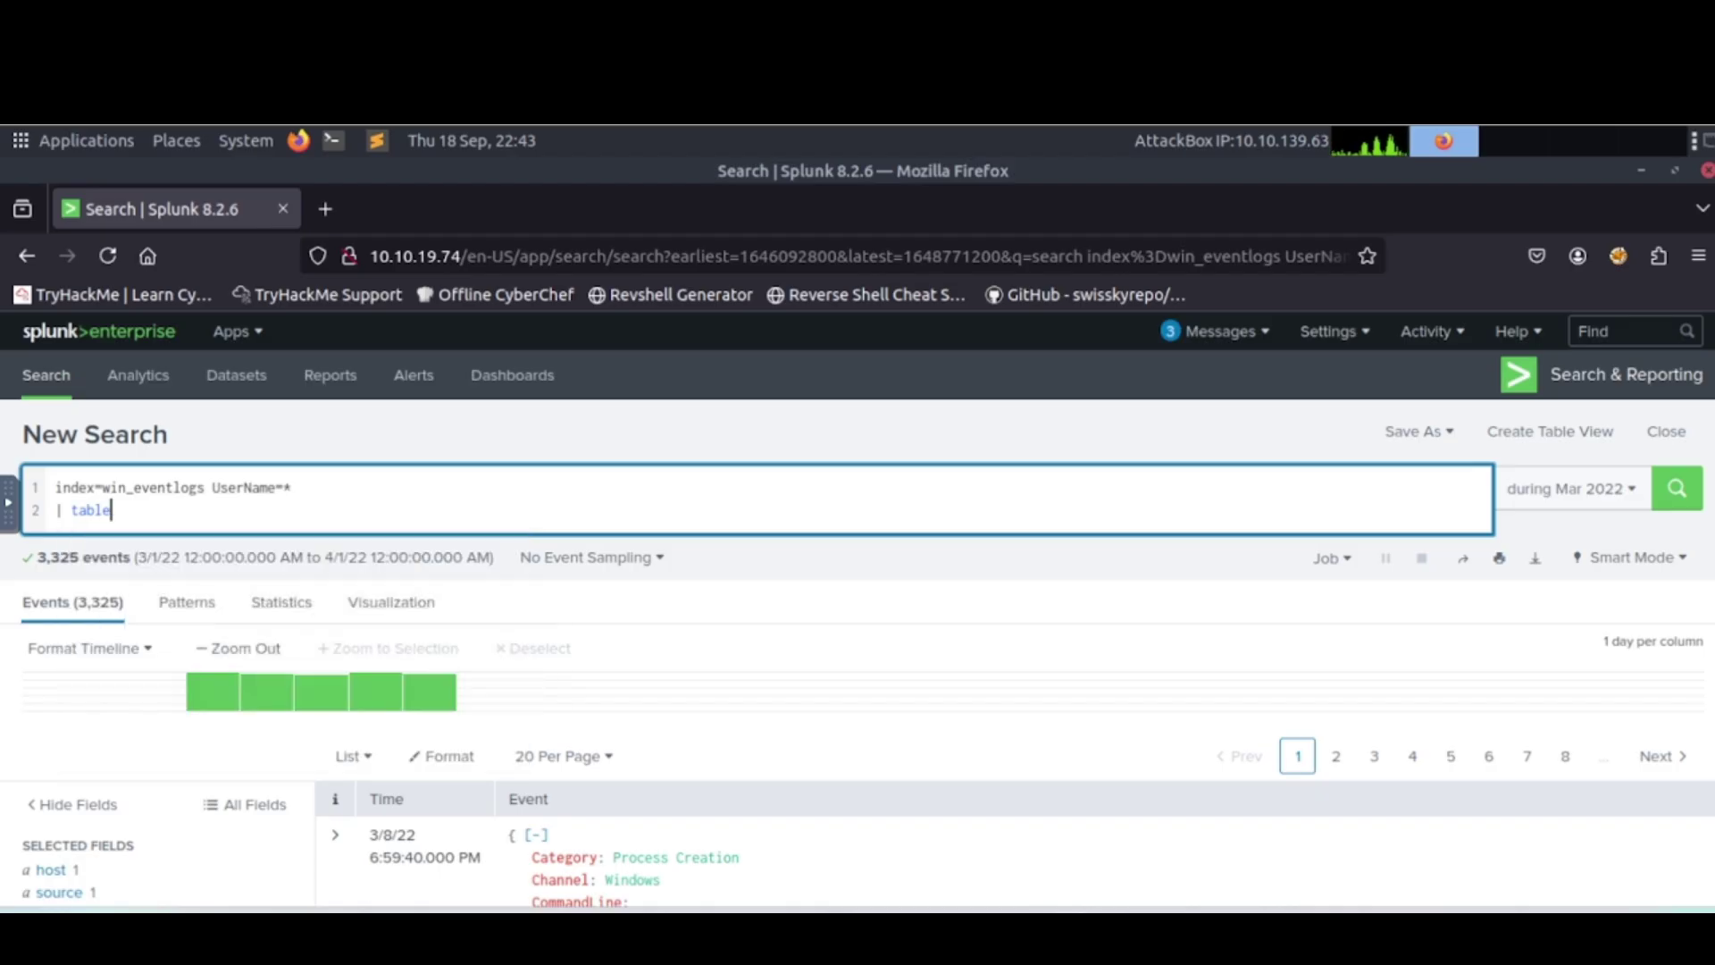
text( User)
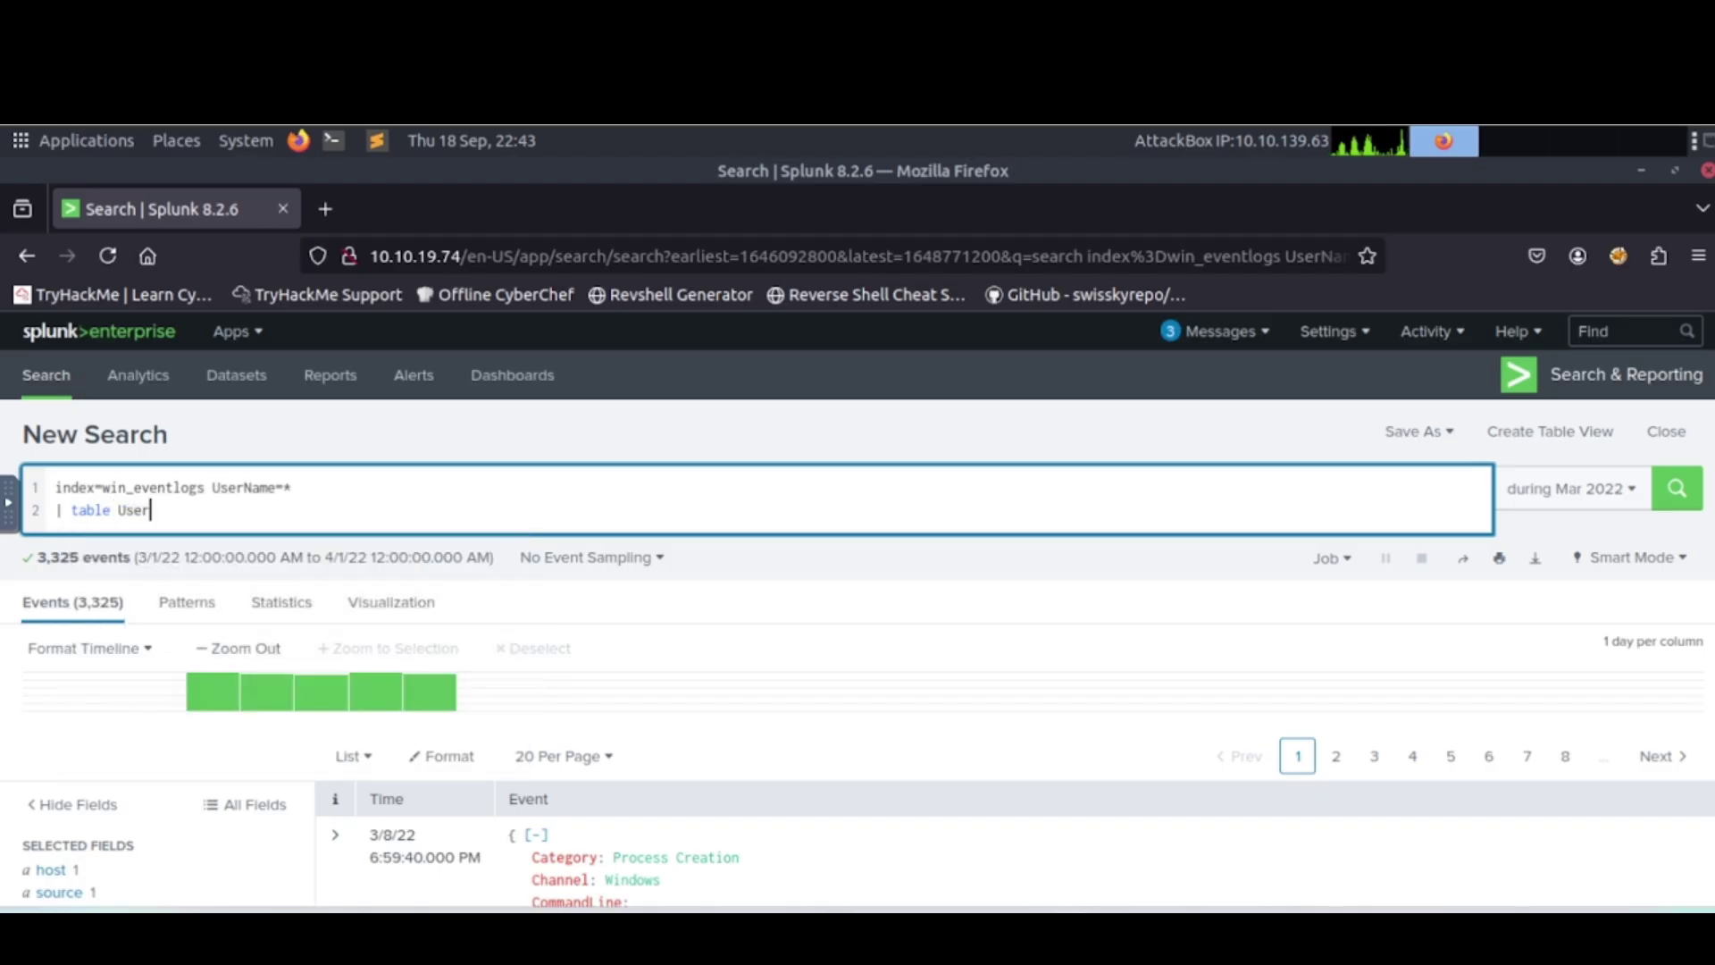
text(Name)
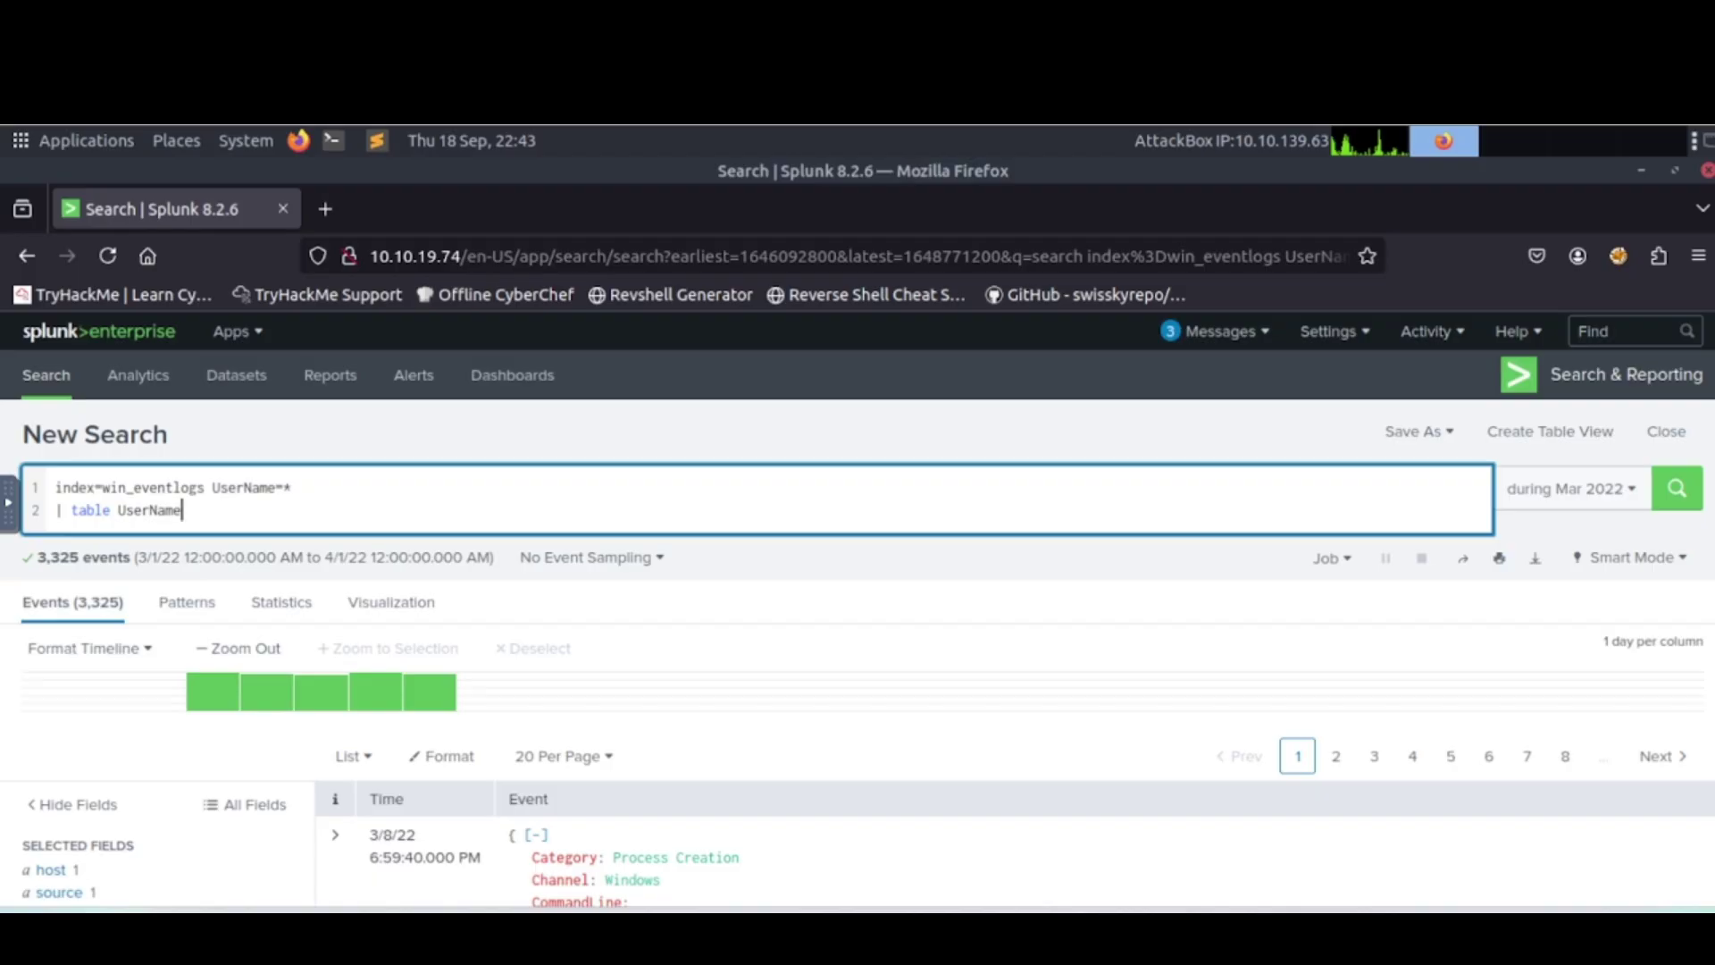
key(Return)
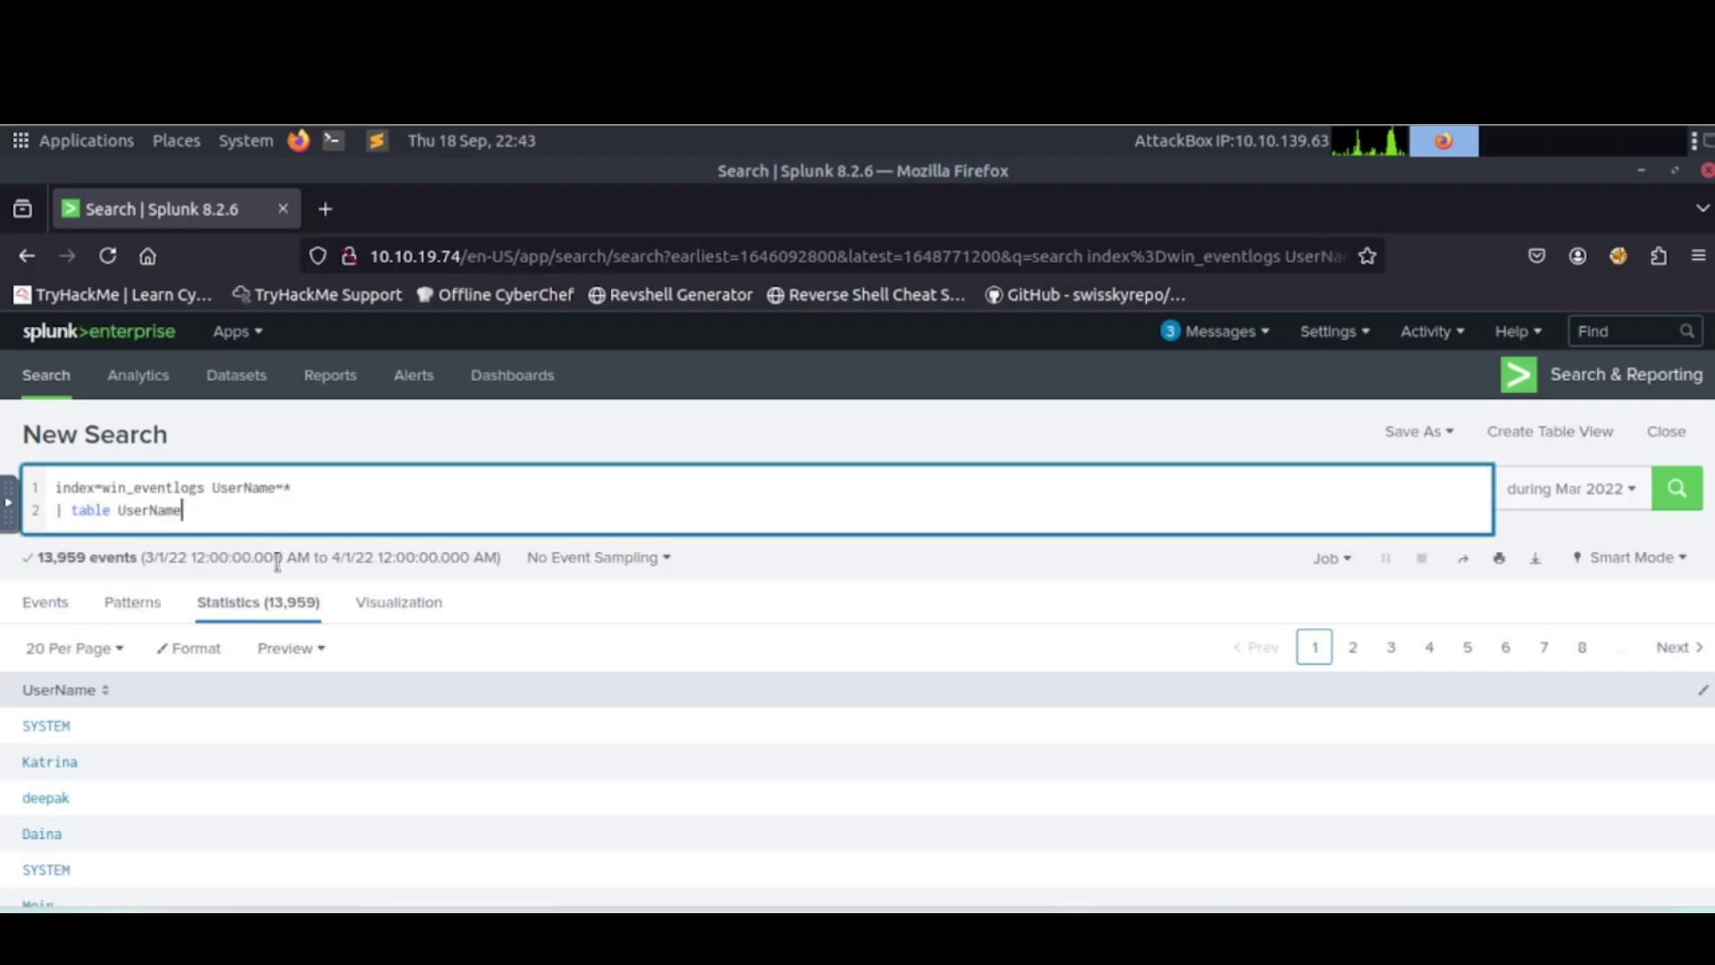
Look through the tabulated usernames, add the line | dedup UserName to the query and run it.
scroll(278, 563, down, 3)
scroll(278, 568, down, 2)
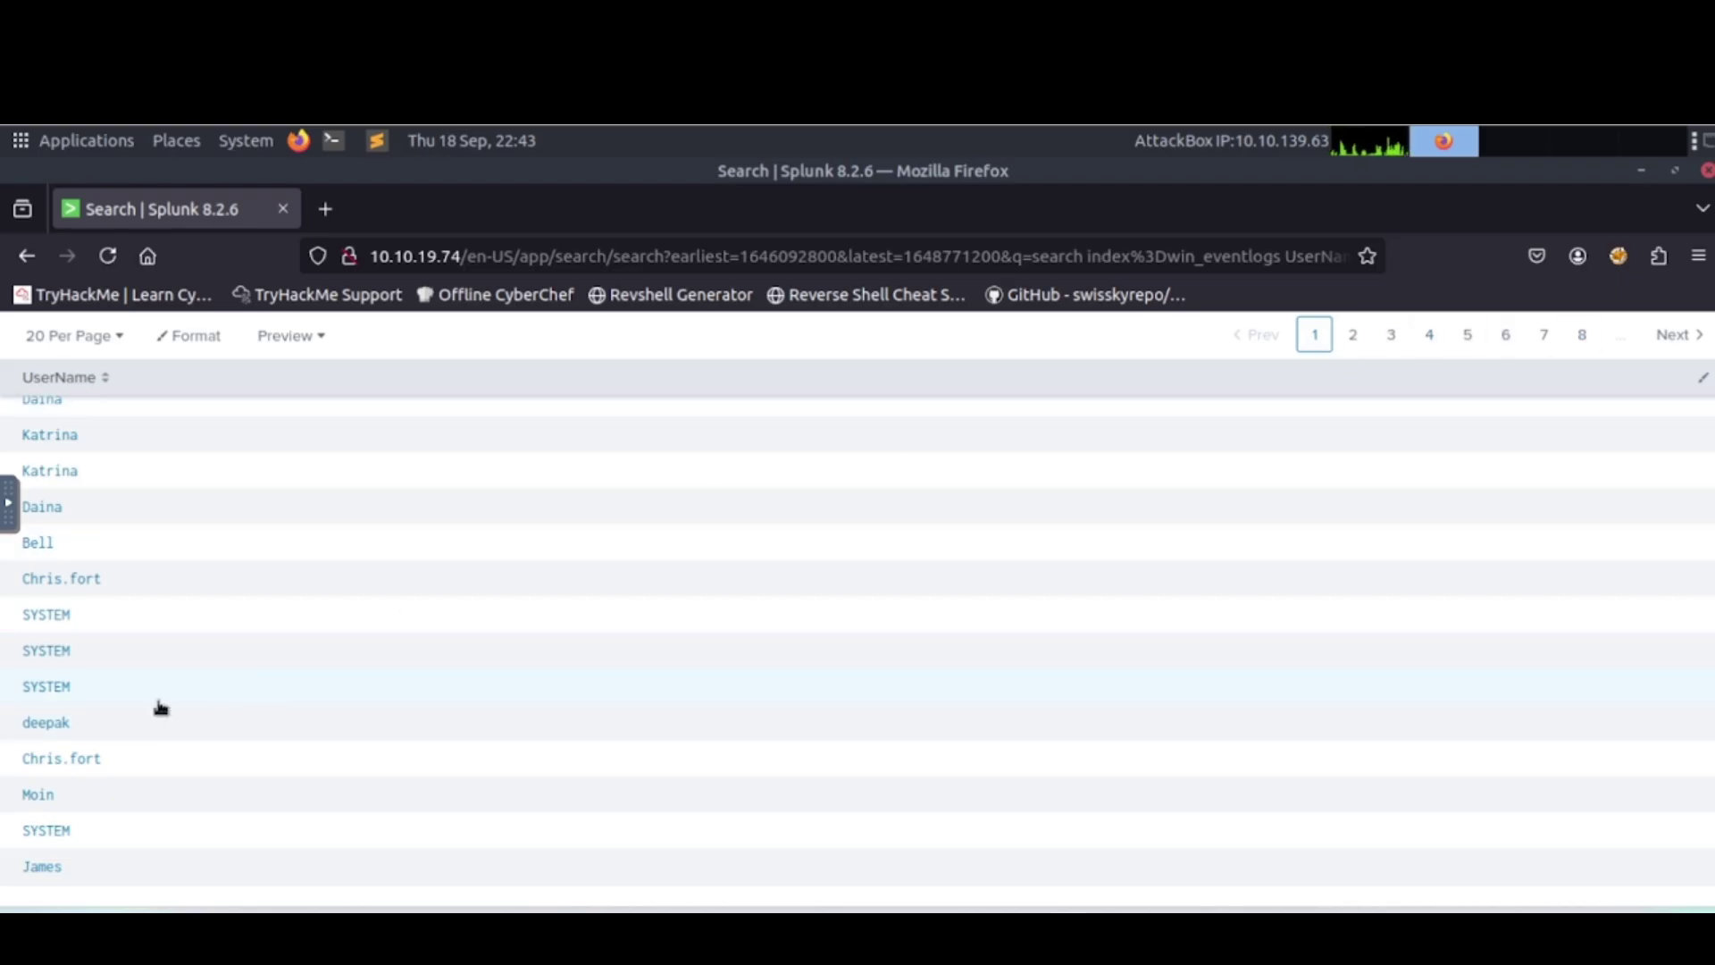
scroll(161, 708, up, 4)
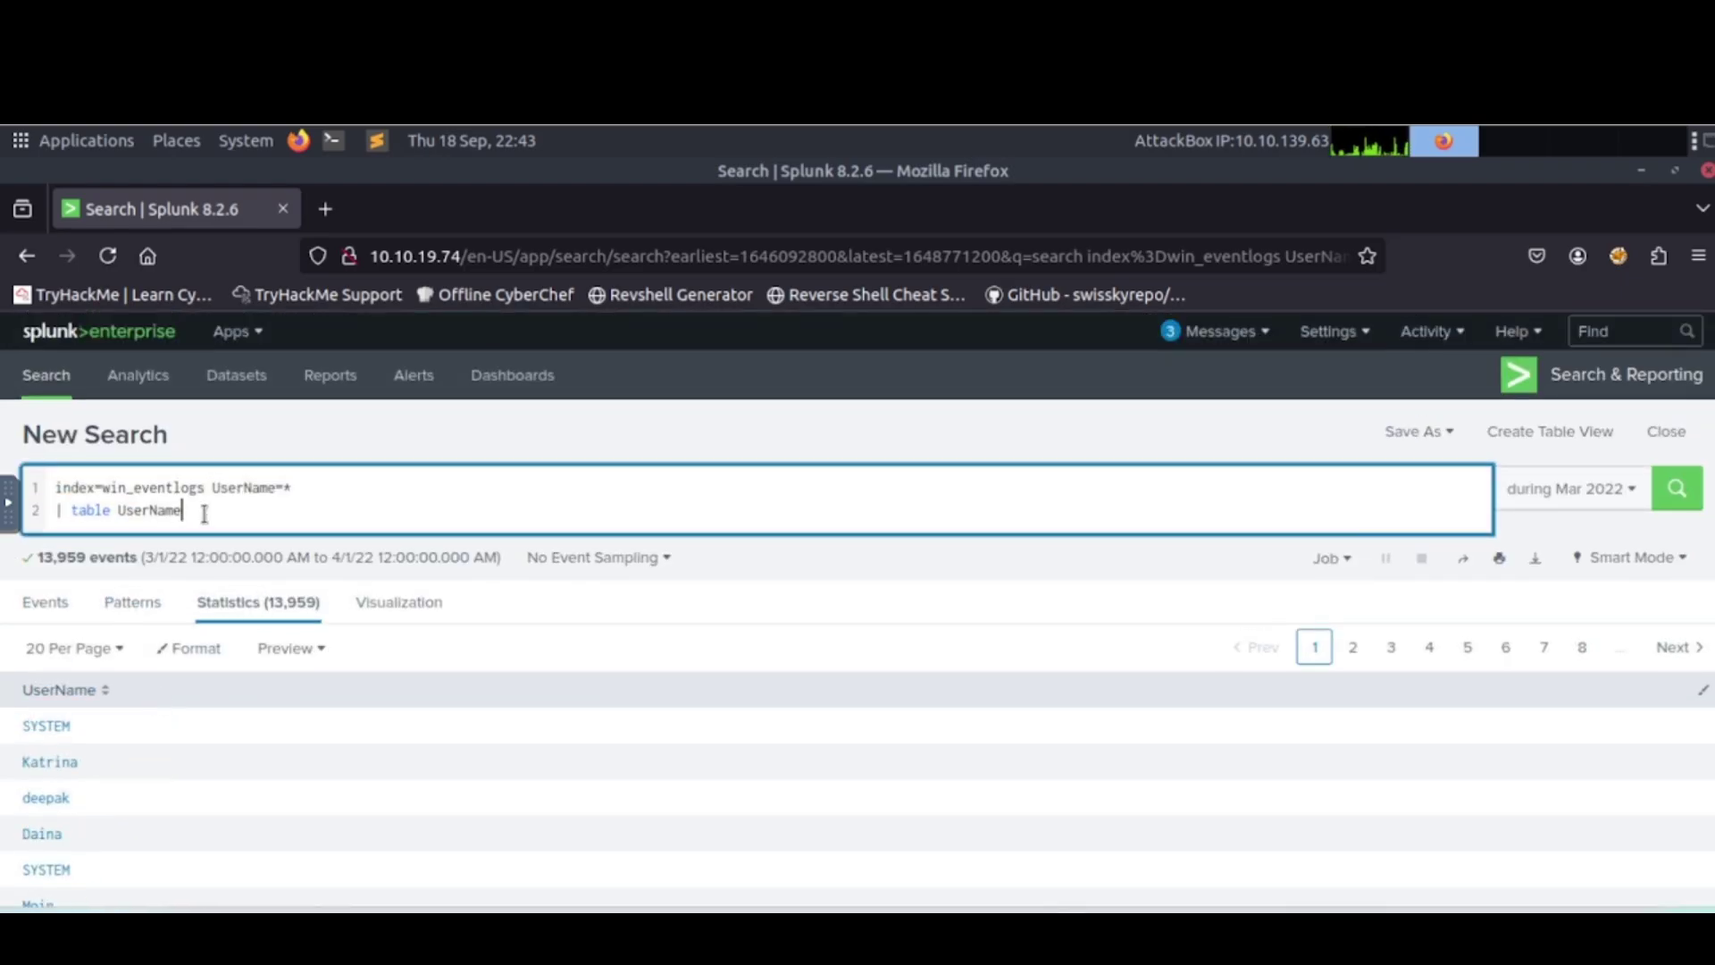
key(shift+Return)
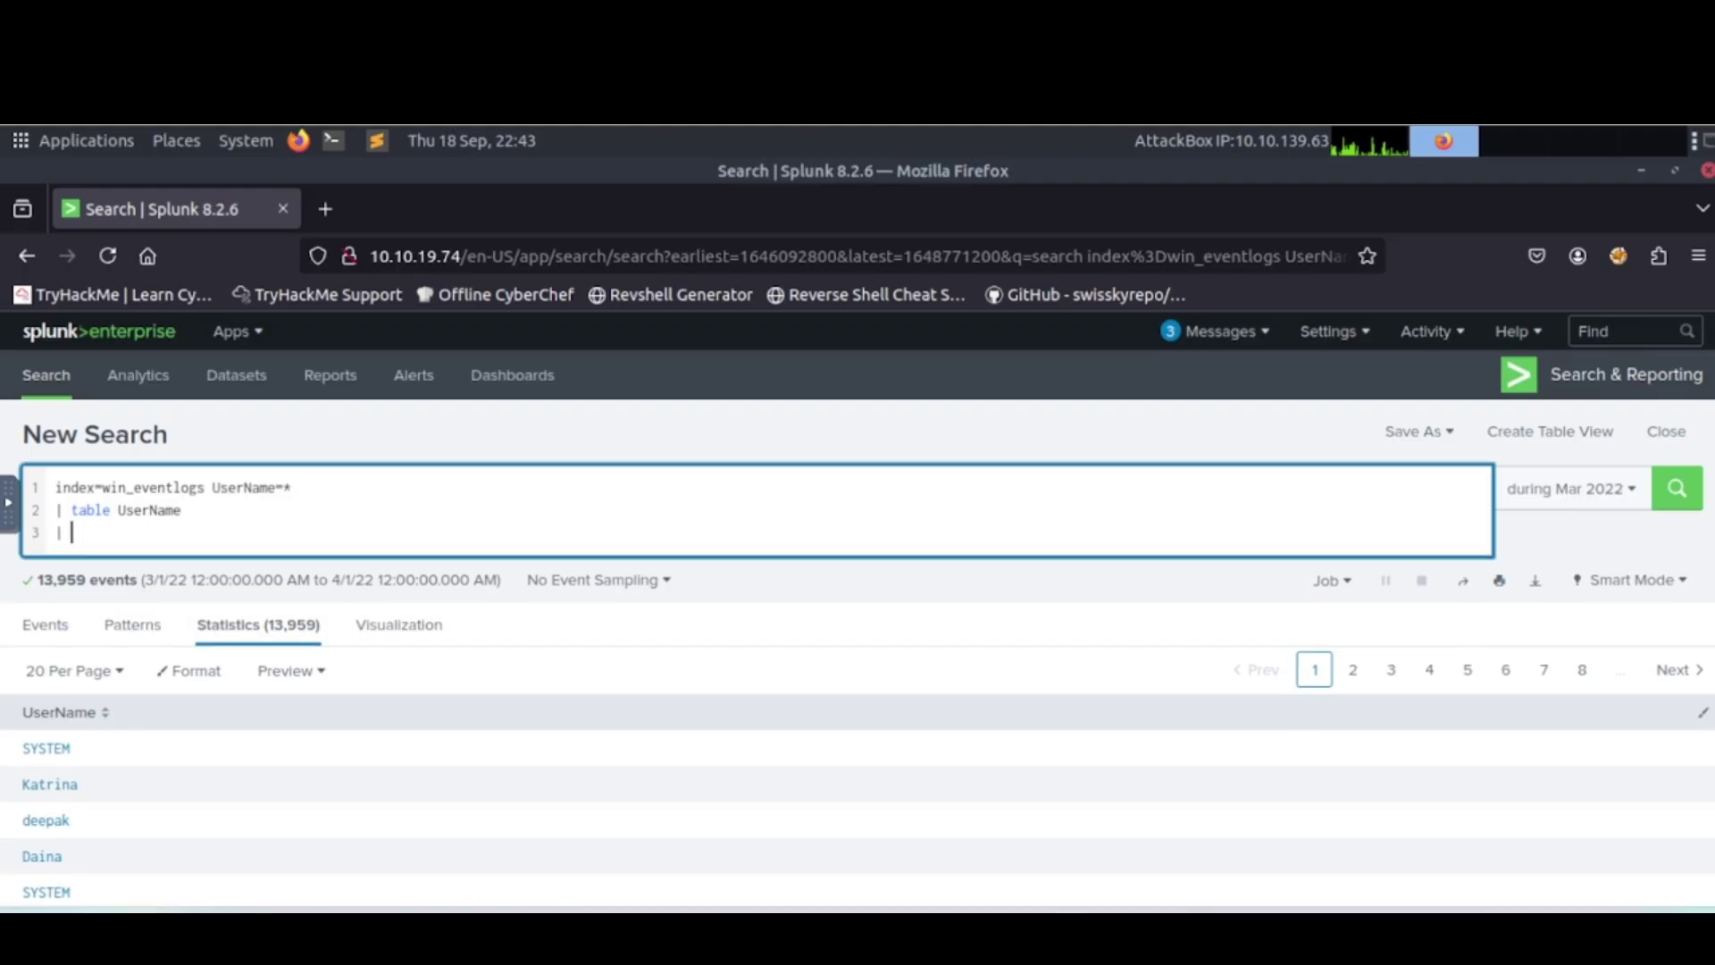
text(|  de)
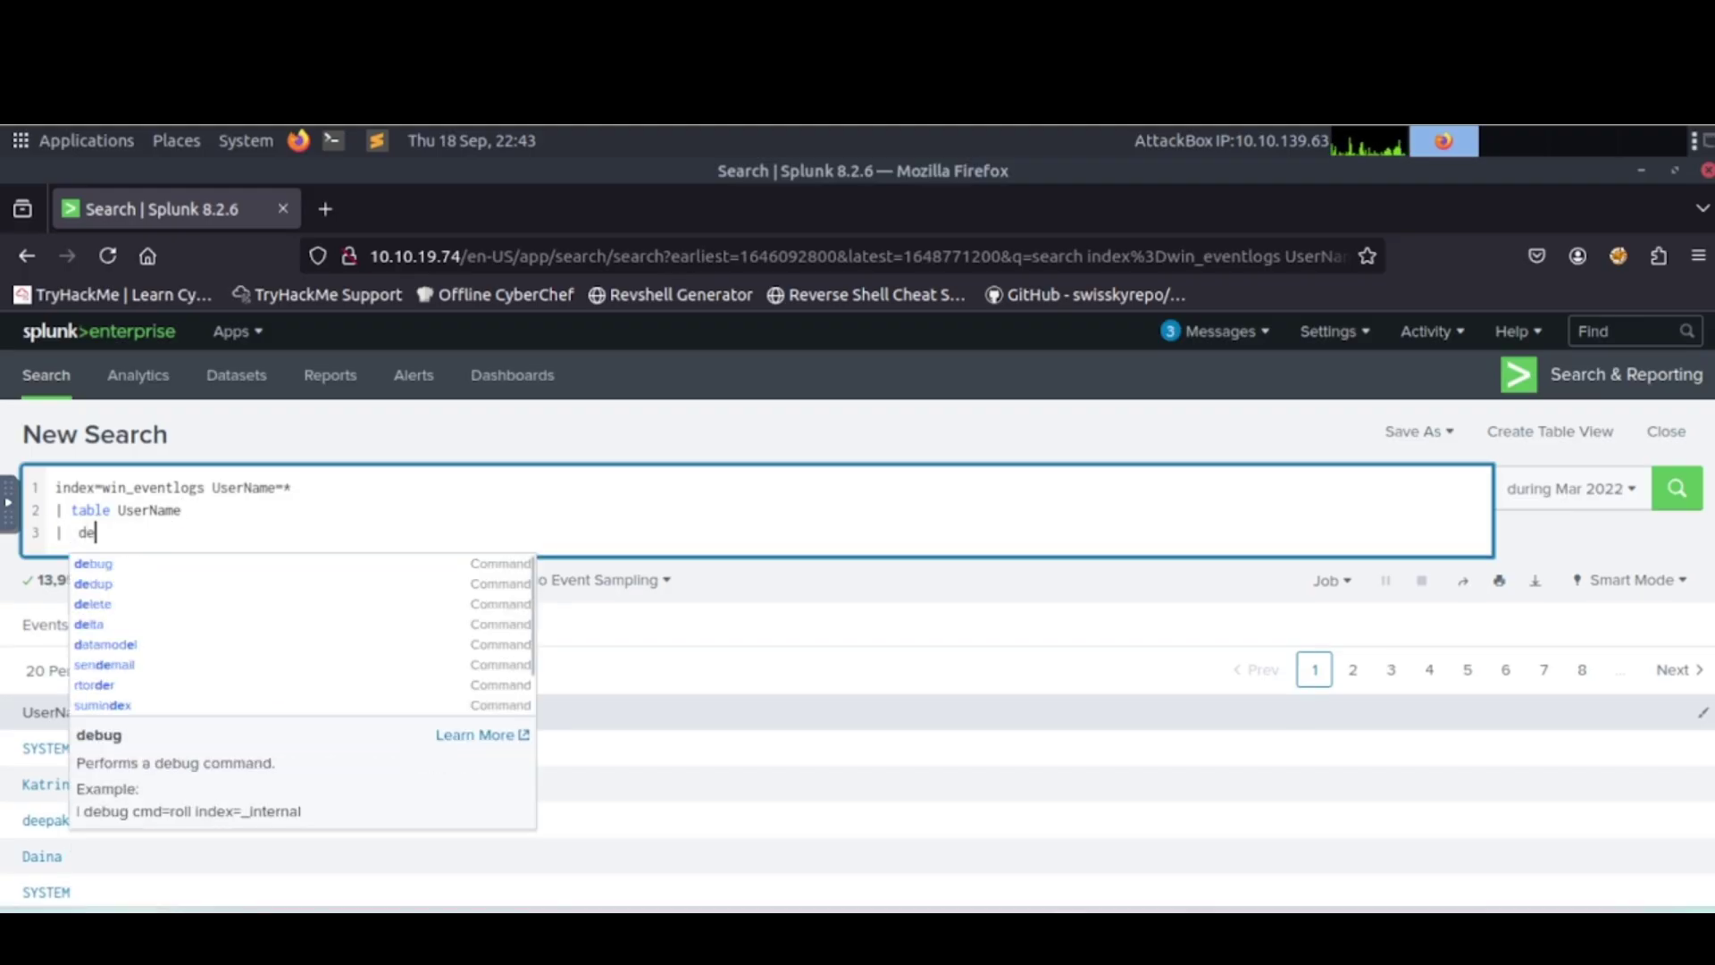
key(Down)
key(Down)
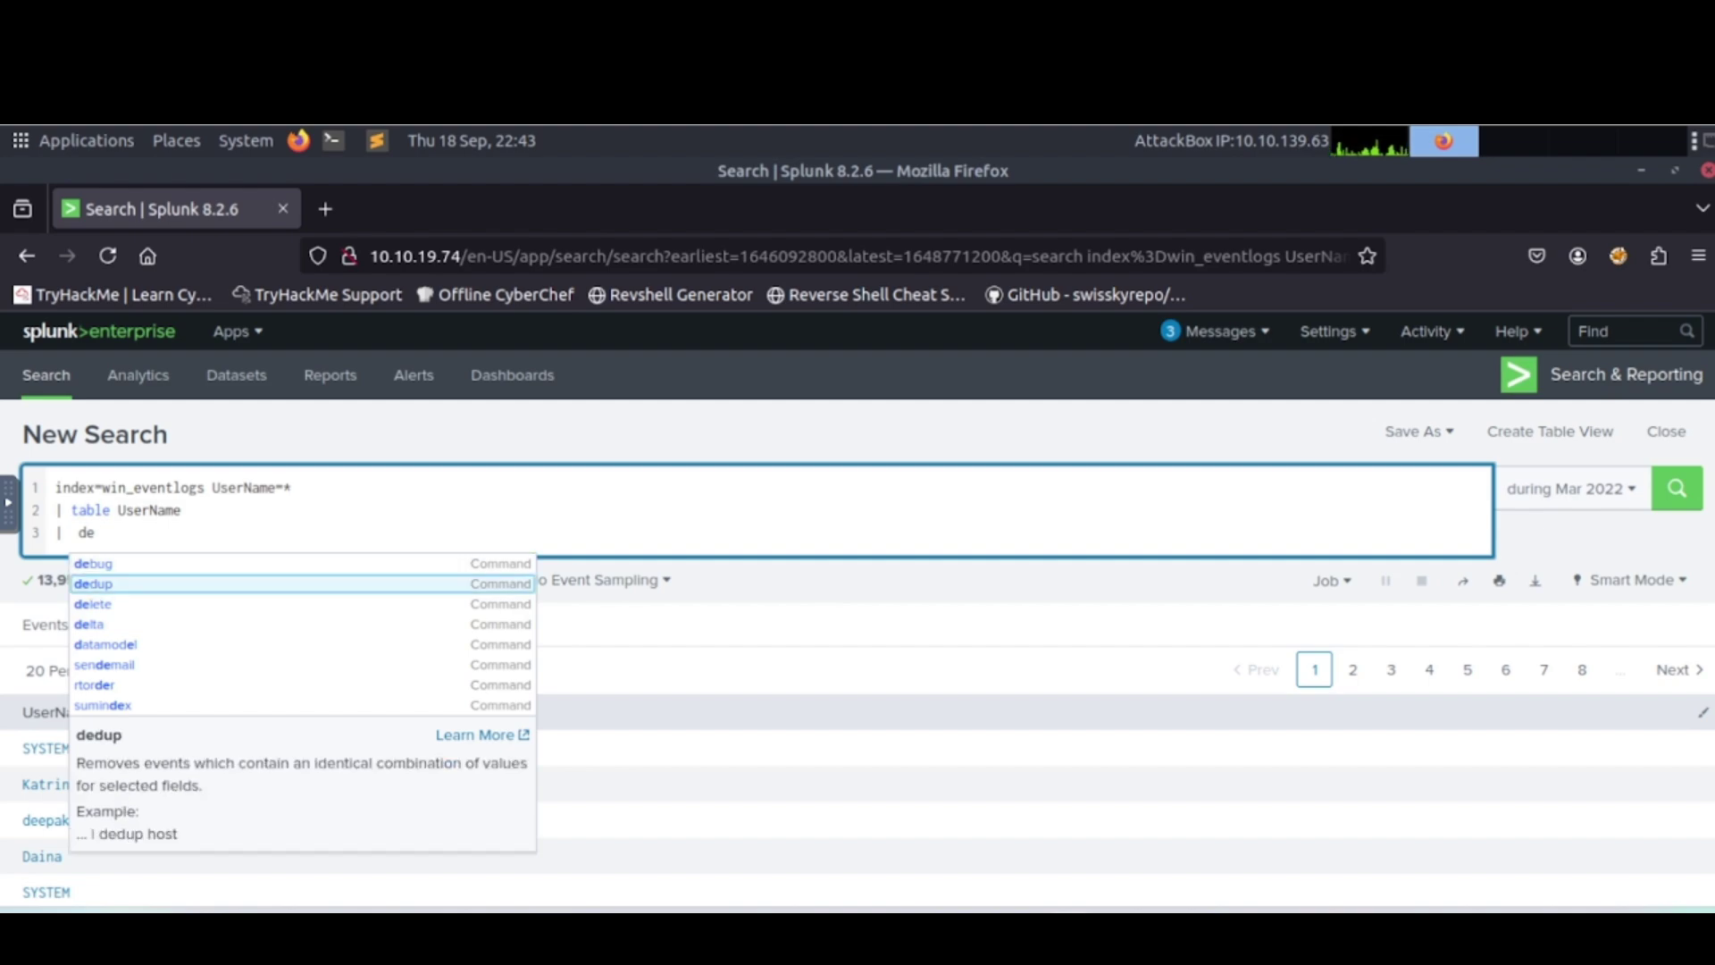
key(Return)
text(User)
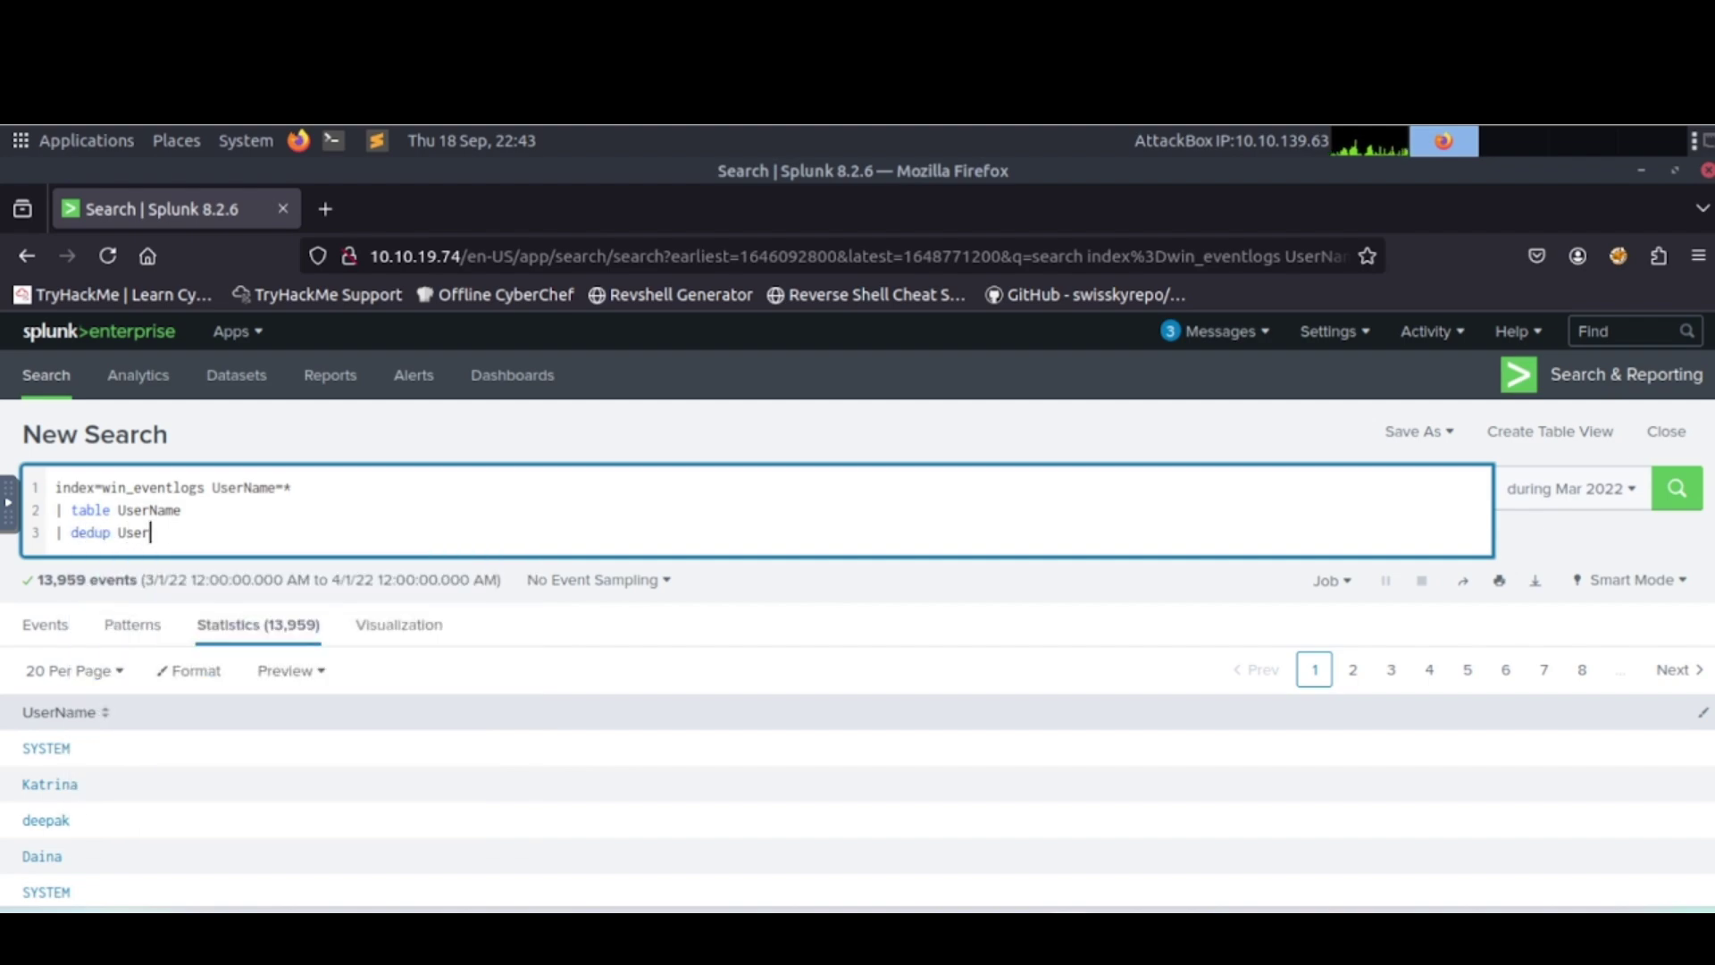
text(Name)
key(Return)
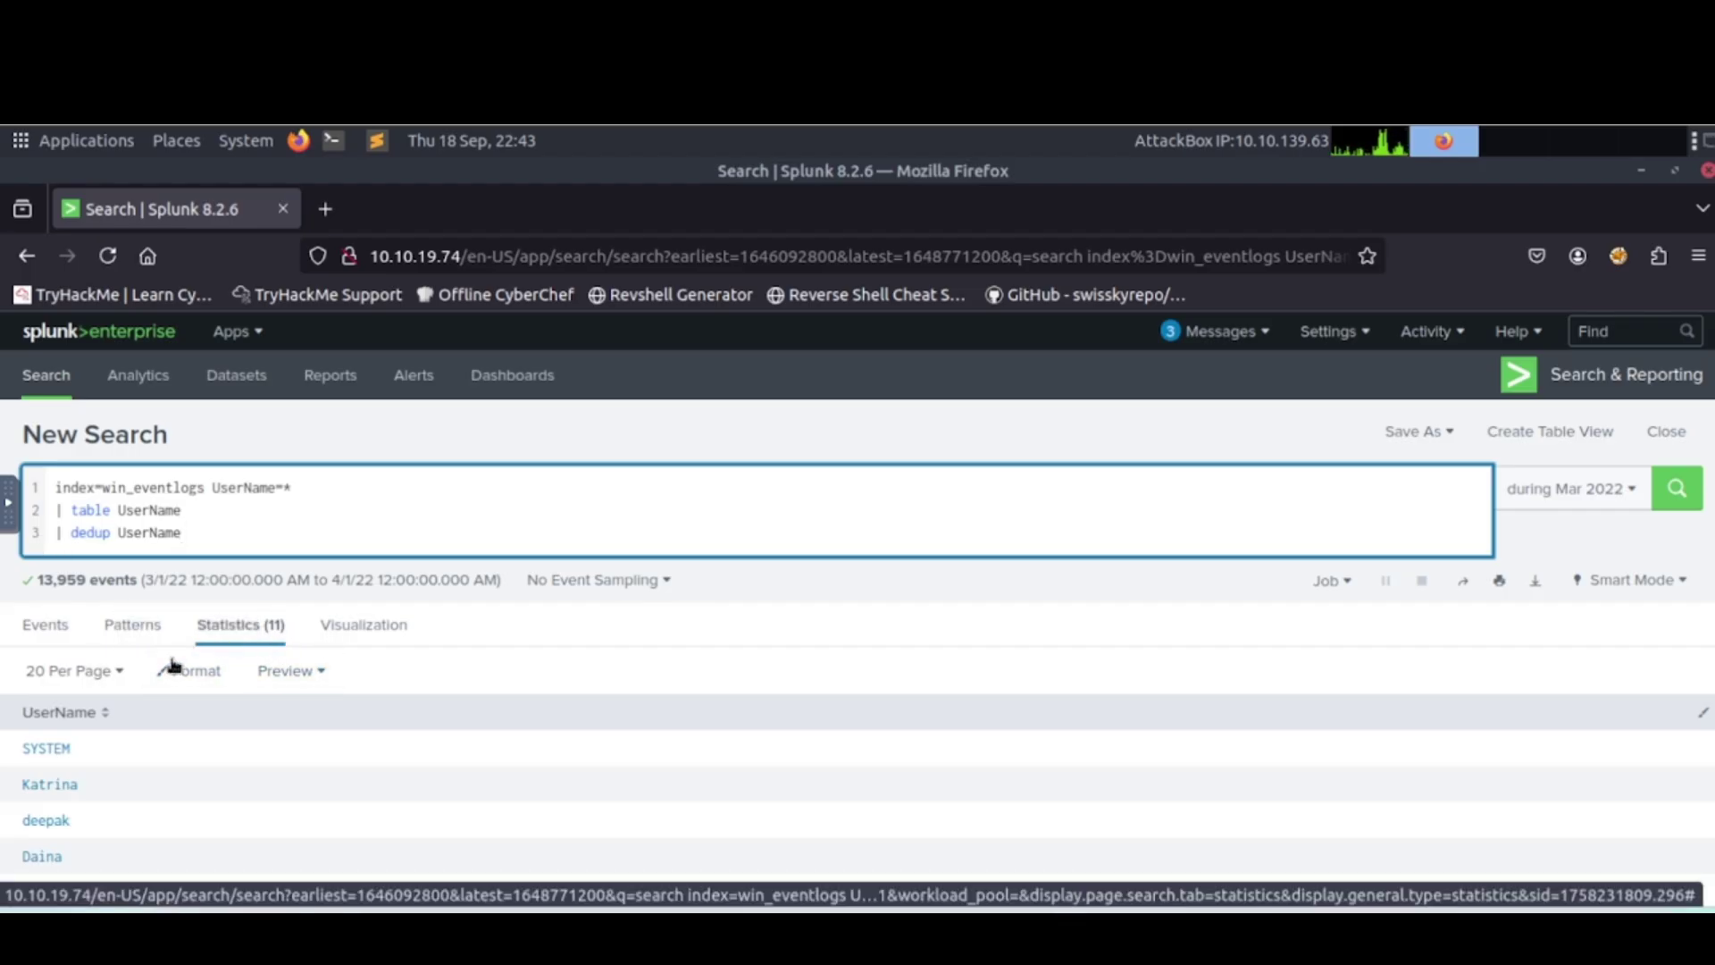
Sort the unique usernames in ascending order and copy the look-alike imposter username containing a digit.
scroll(168, 658, down, 3)
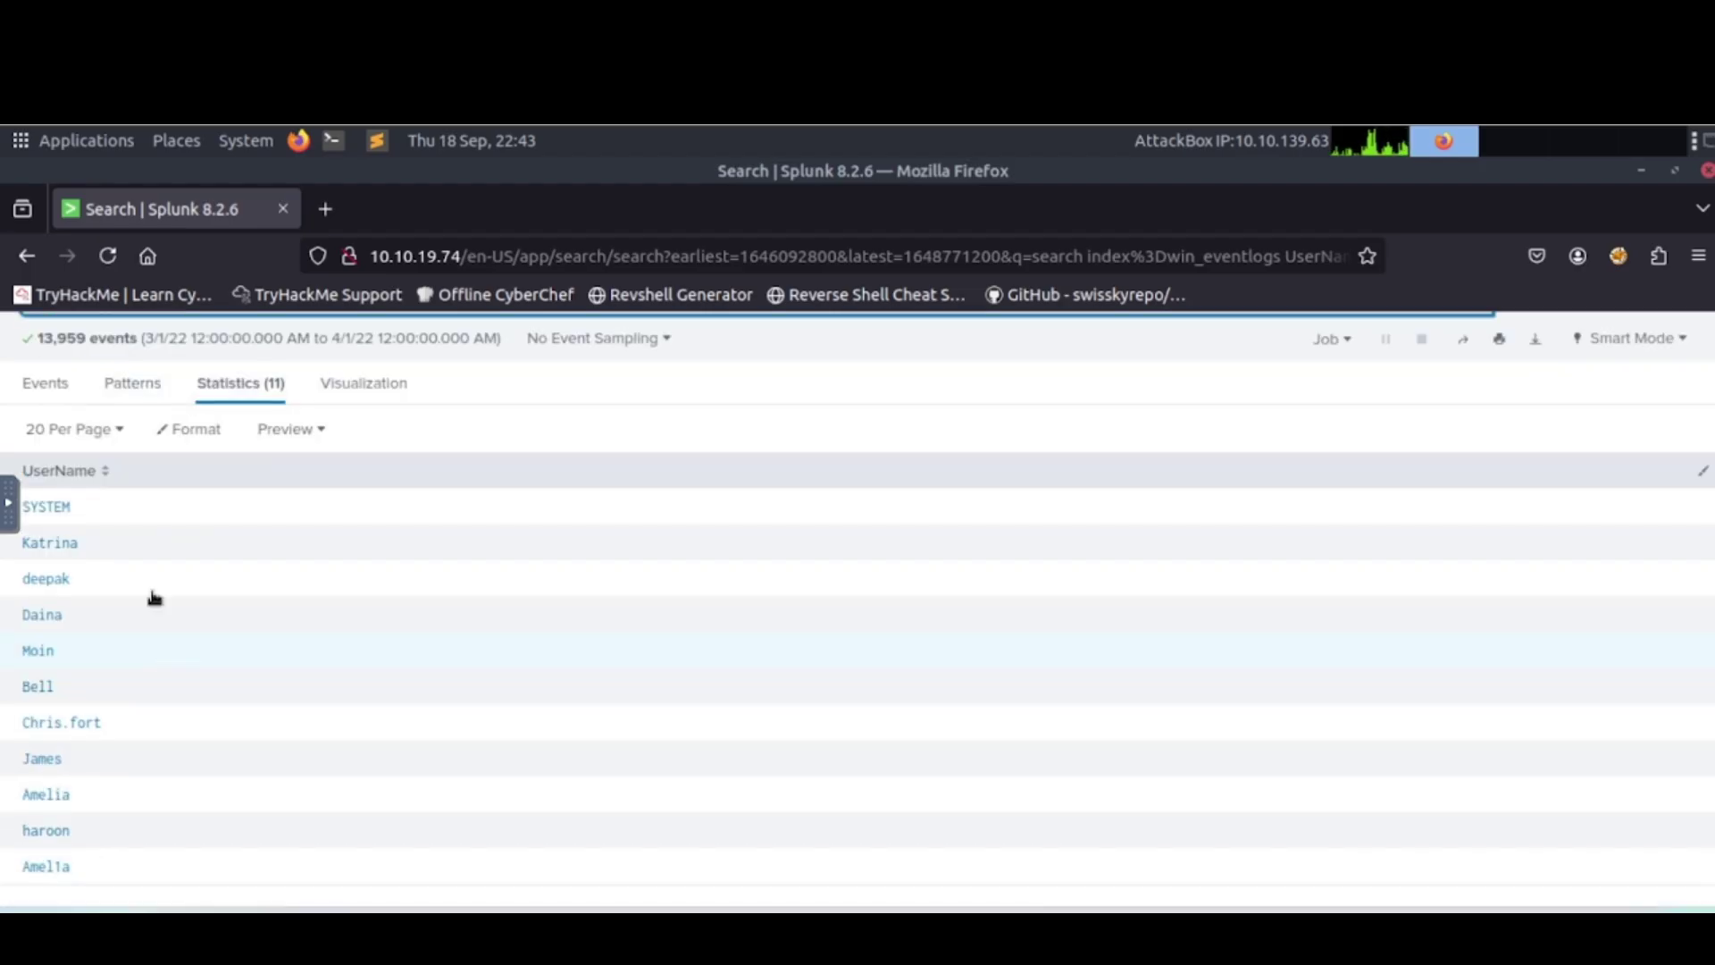
click(97, 470)
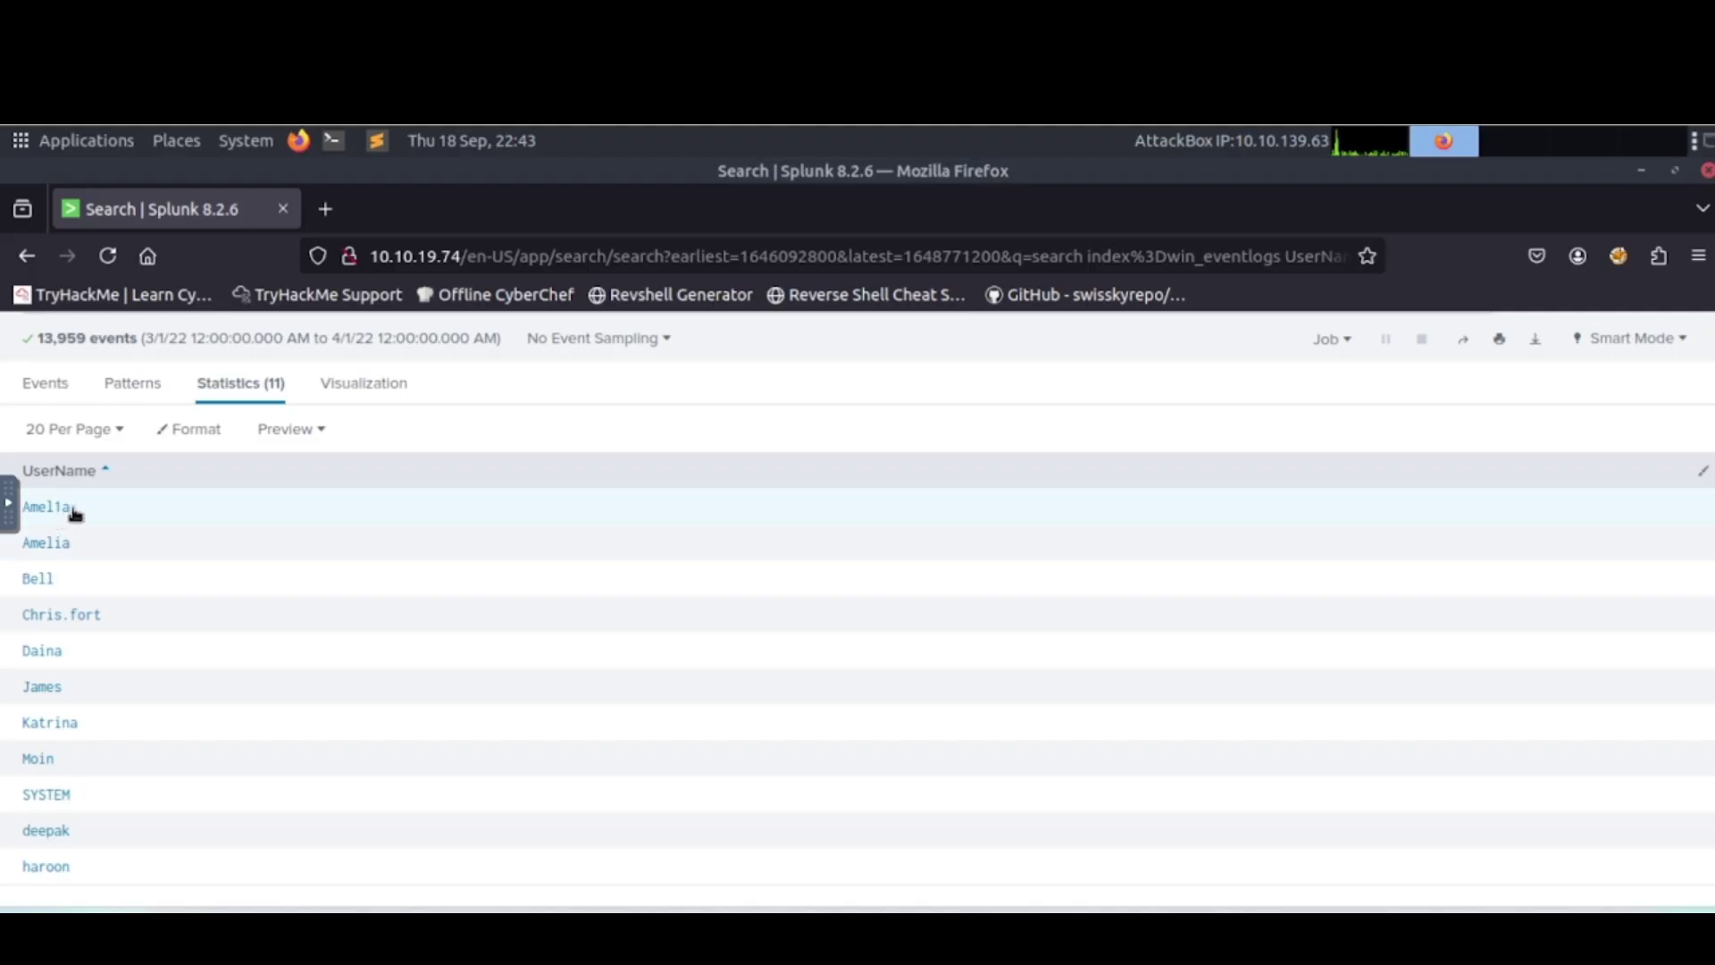
drag(75, 513, 16, 520)
key(ctrl+c)
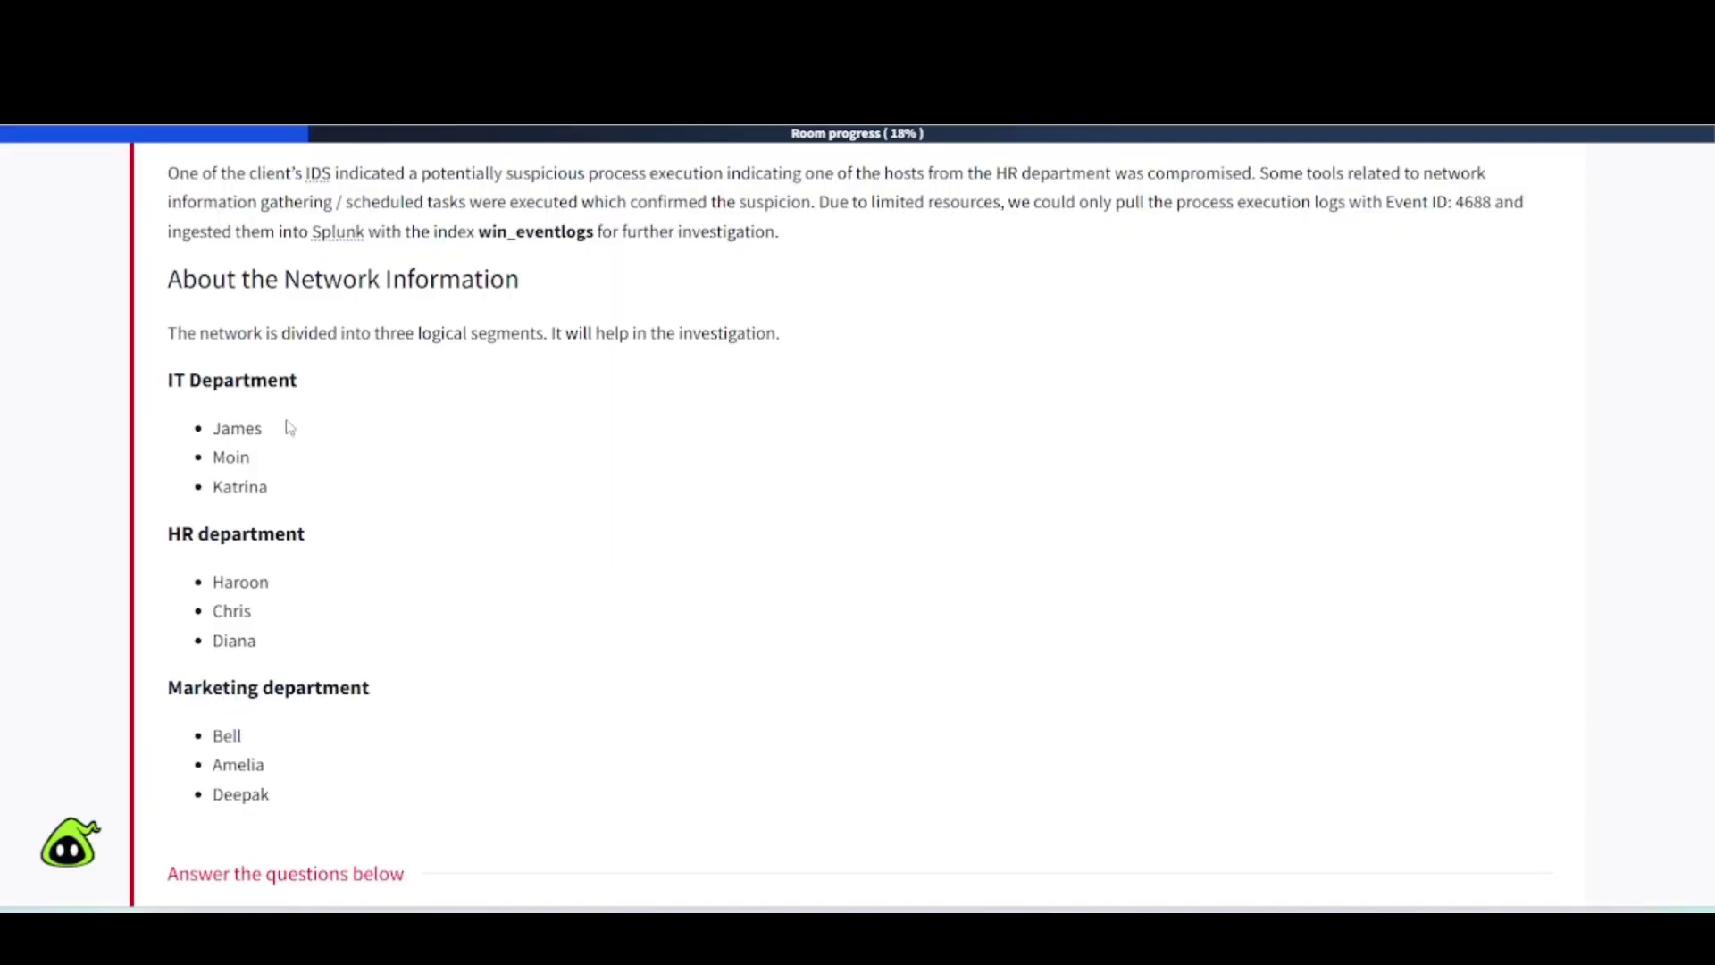
Switch to the TryHackMe room and submit the copied username as the answer to the Imposter Alert question.
scroll(333, 640, down, 7)
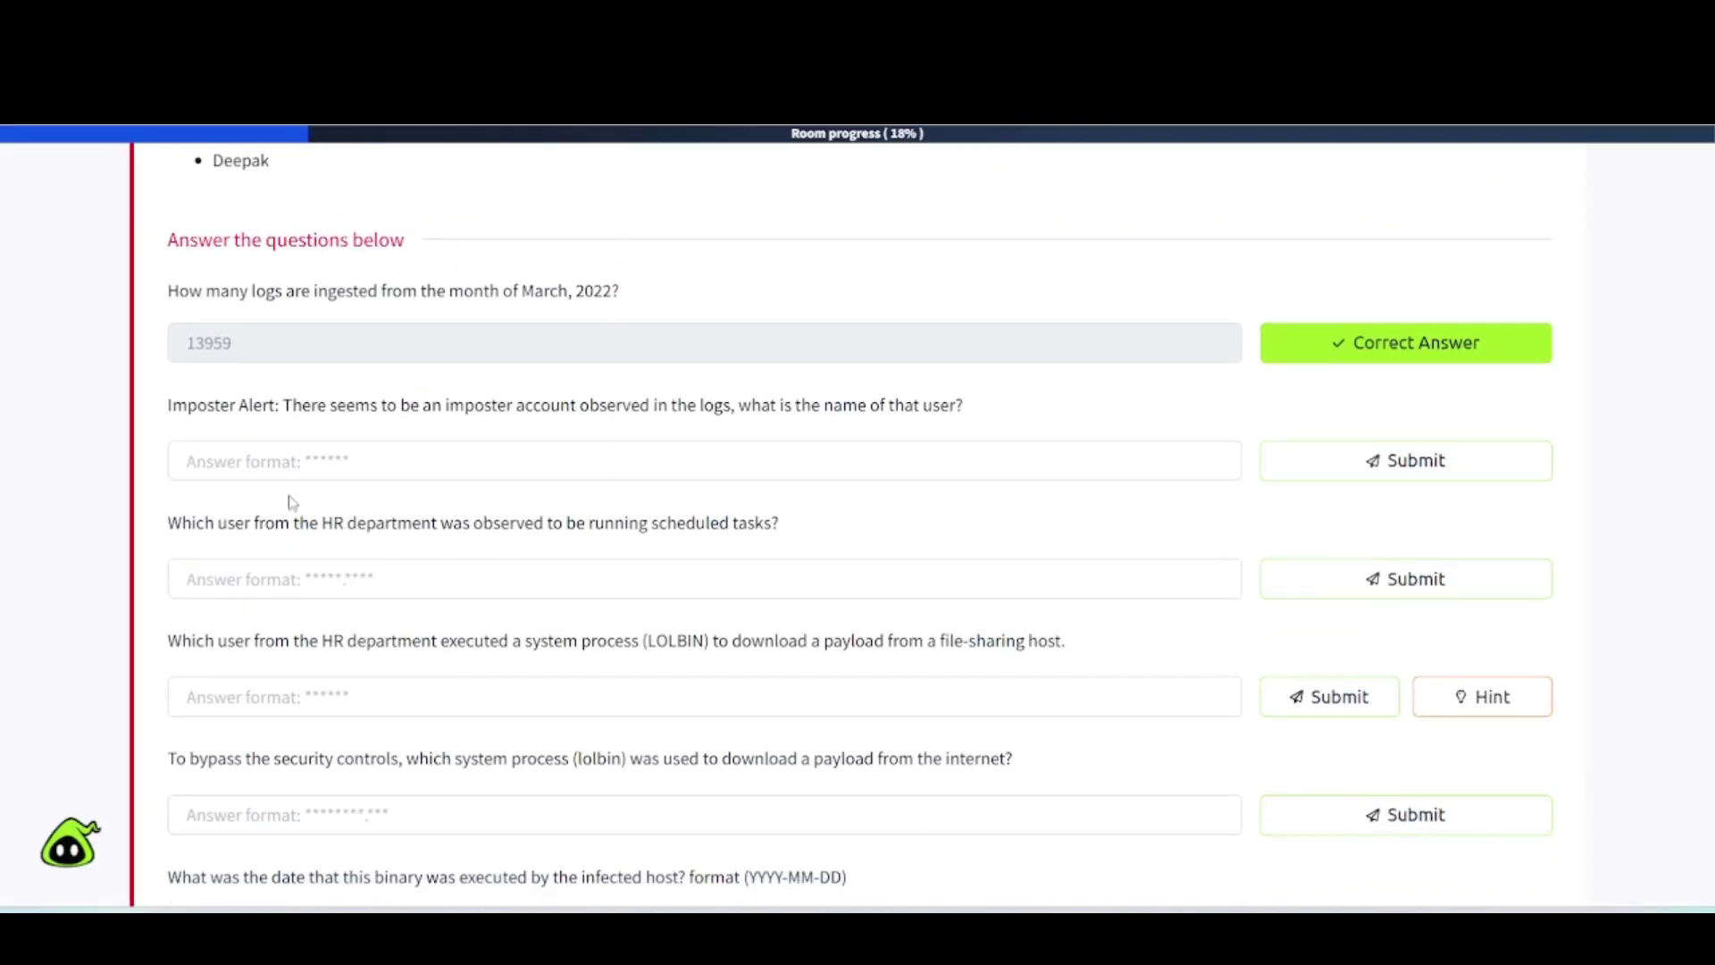
click(274, 471)
key(ctrl+v)
key(Return)
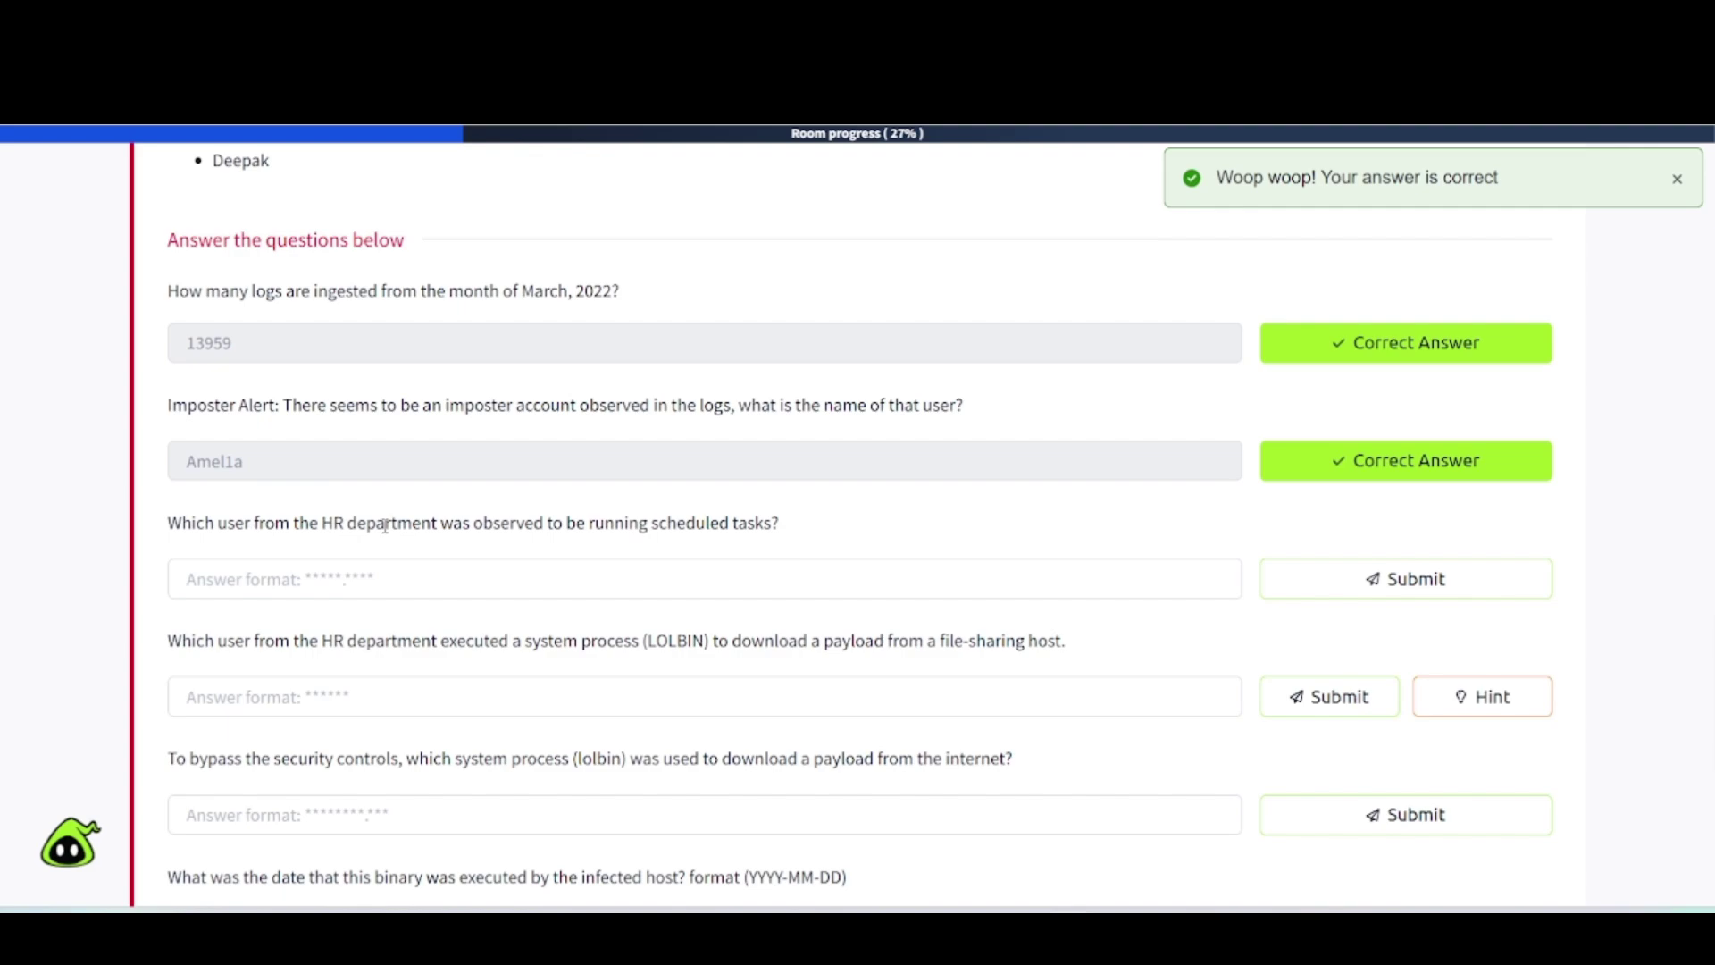
scroll(384, 534, up, 3)
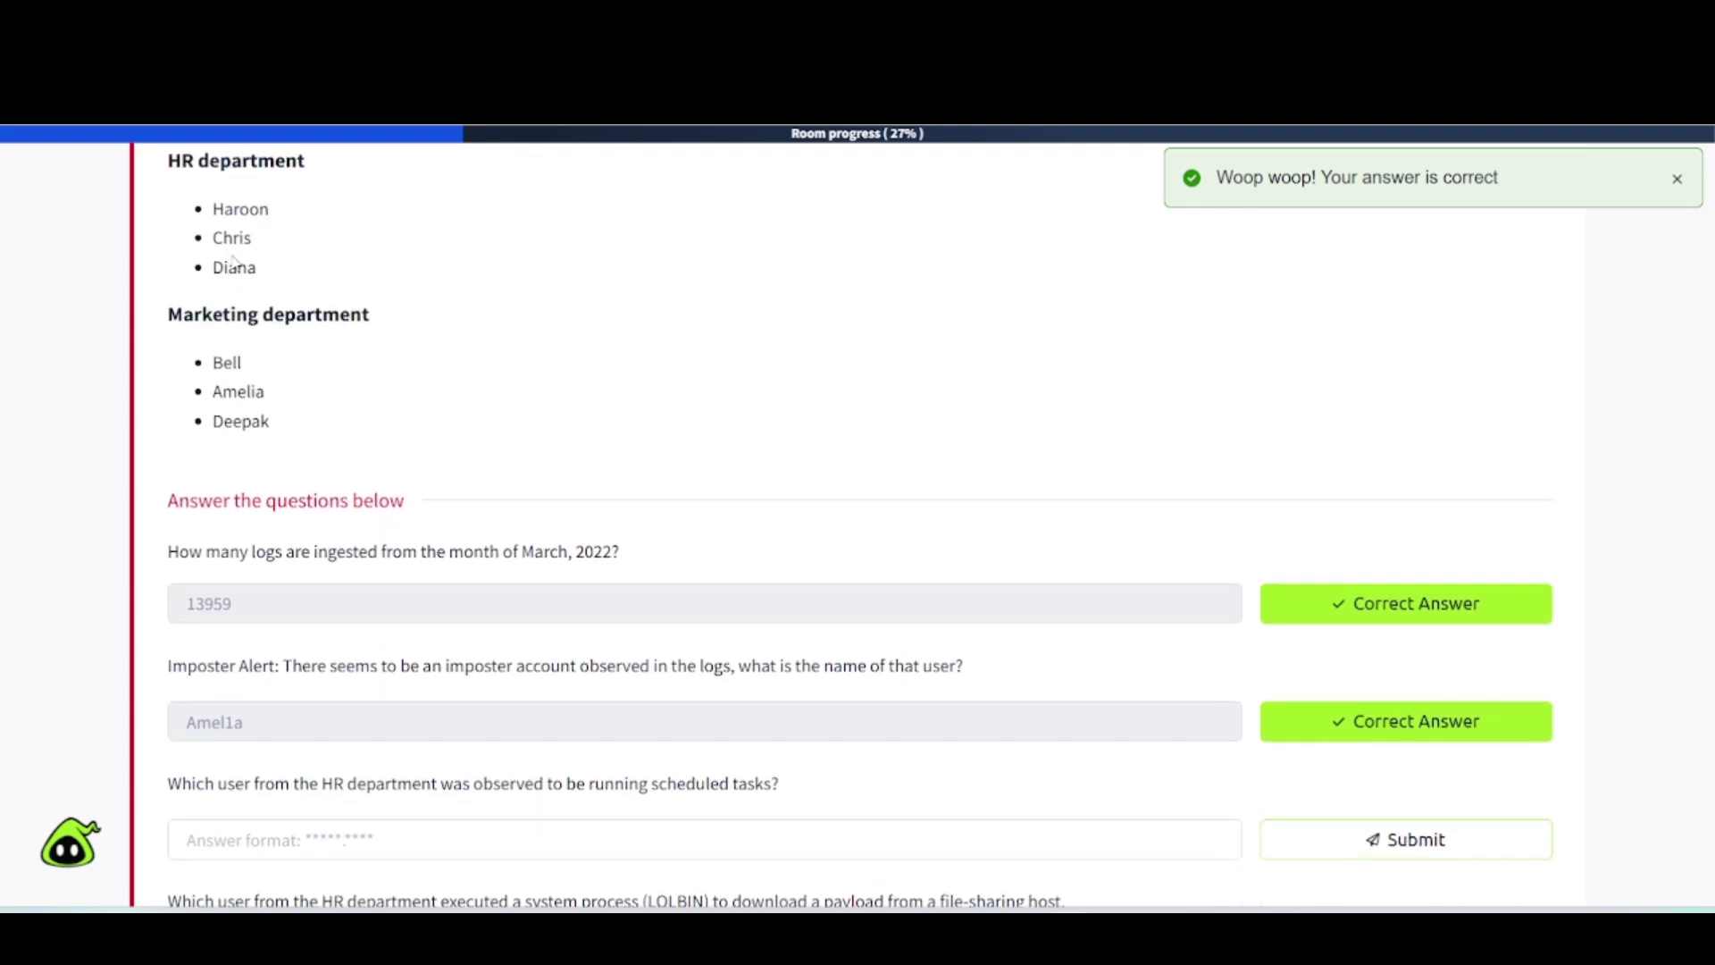
scroll(429, 554, down, 1)
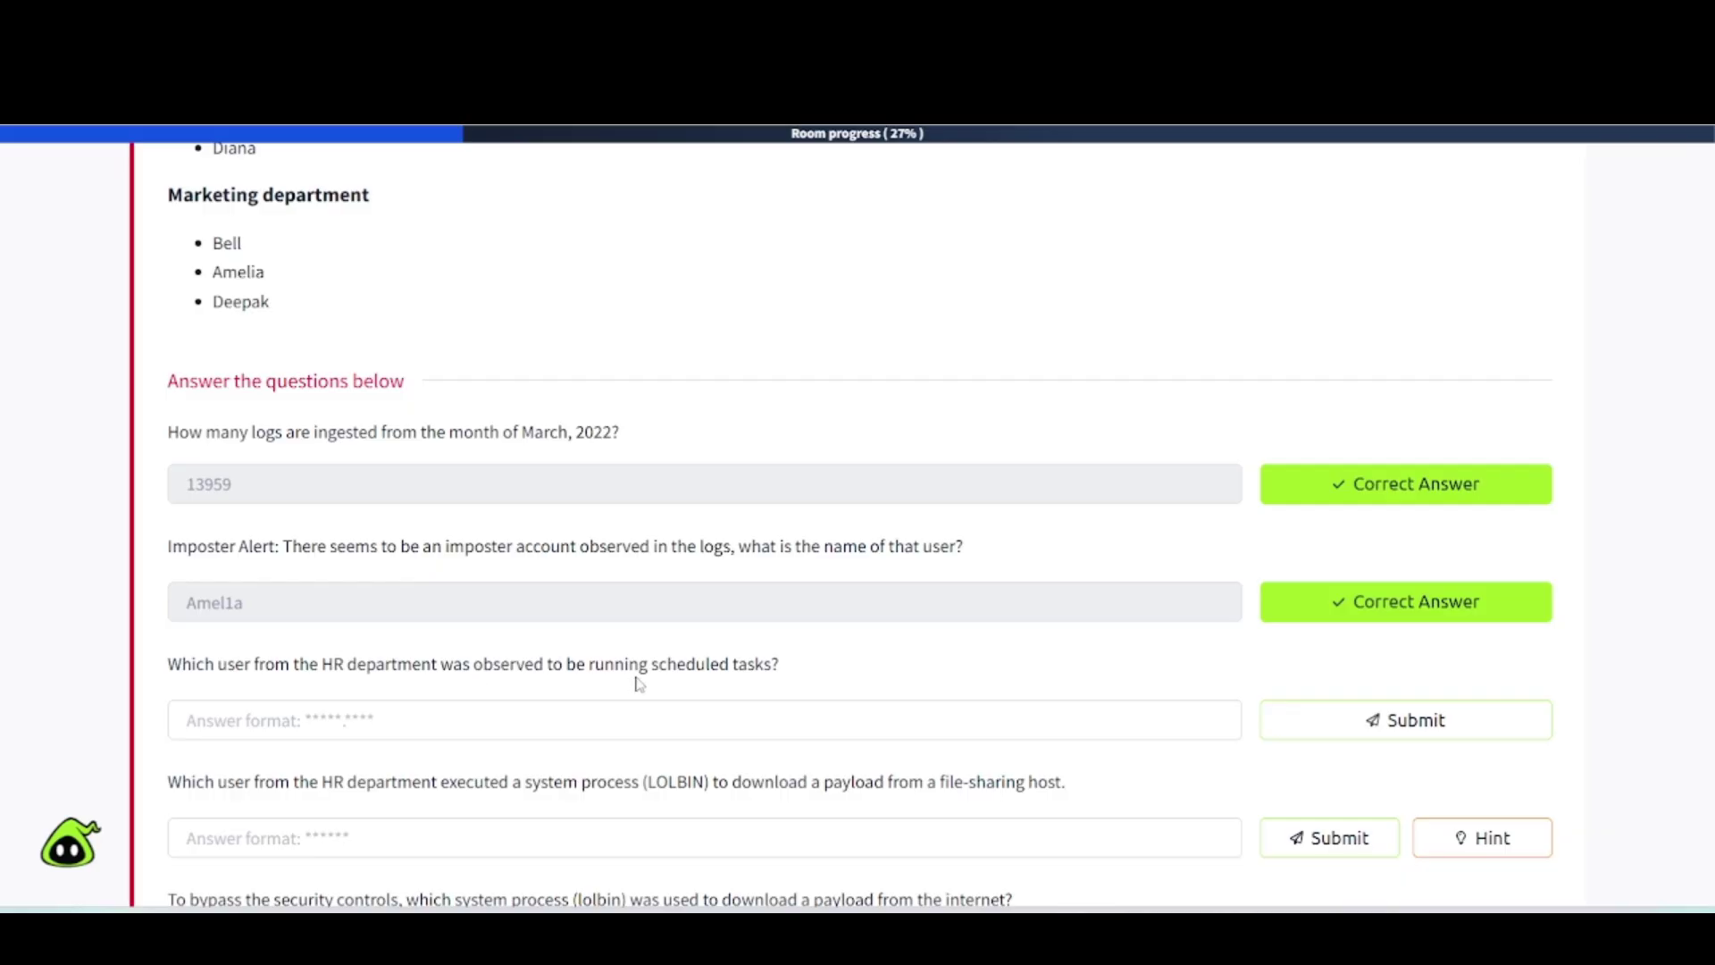
Read the HR scheduled tasks question, switch to Splunk and duplicate the browser tab holding the UserName search.
scroll(564, 703, down, 3)
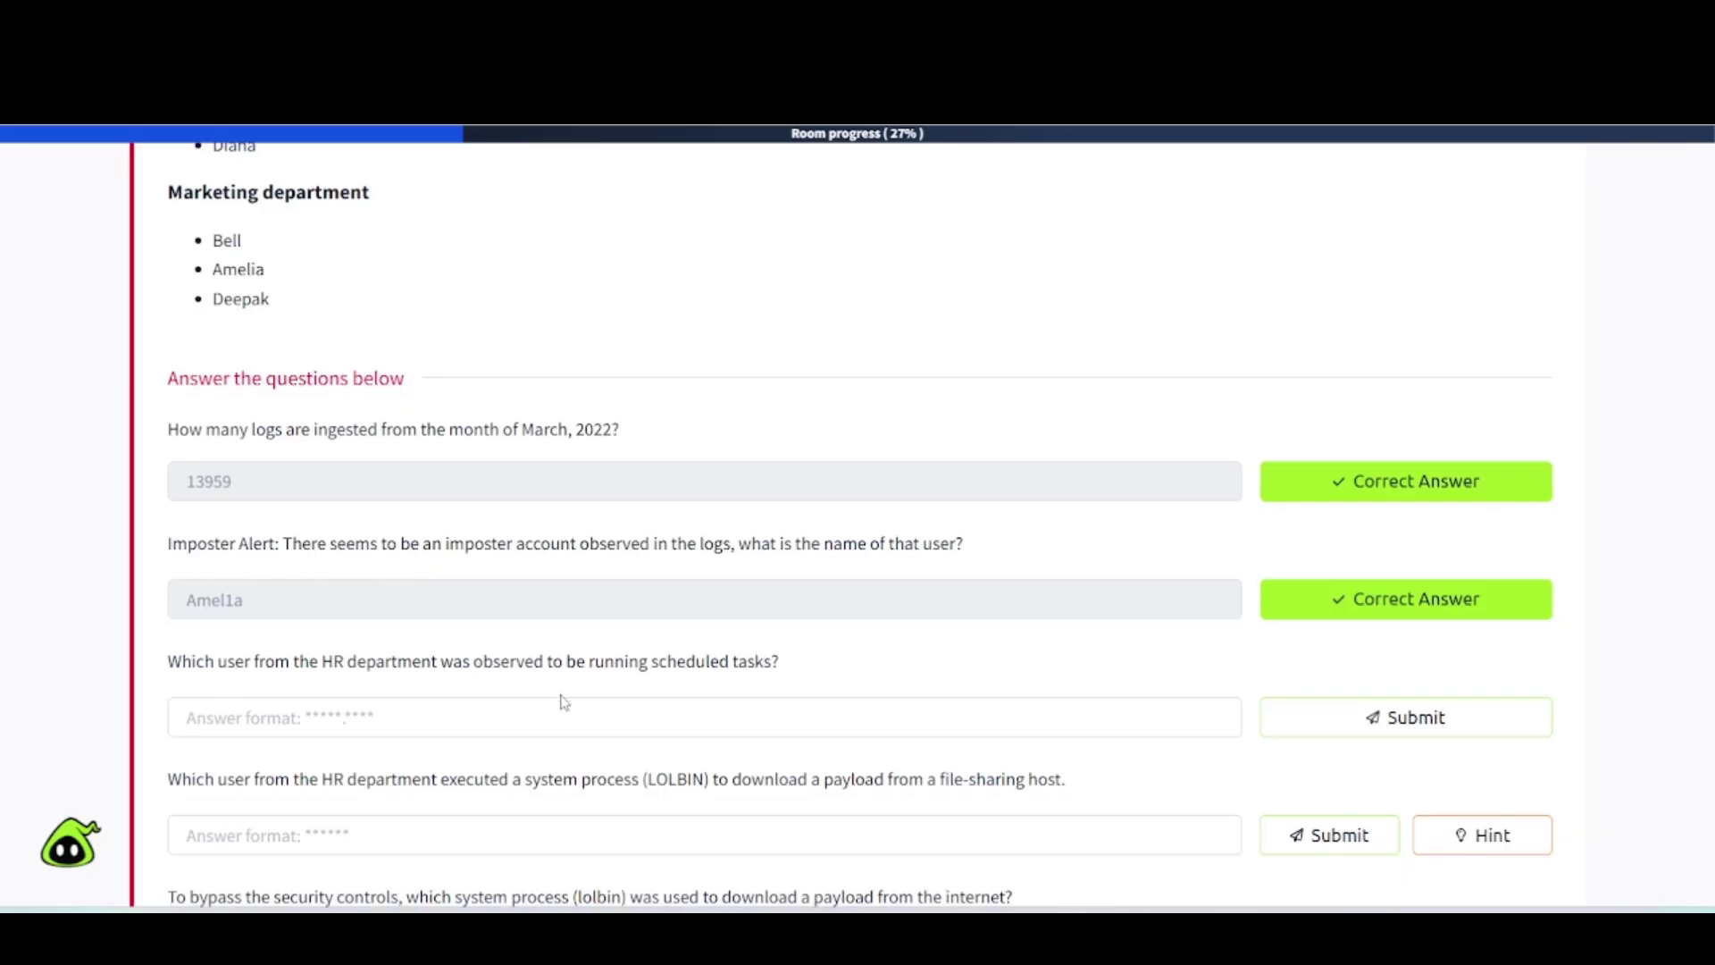
scroll(421, 325, up, 5)
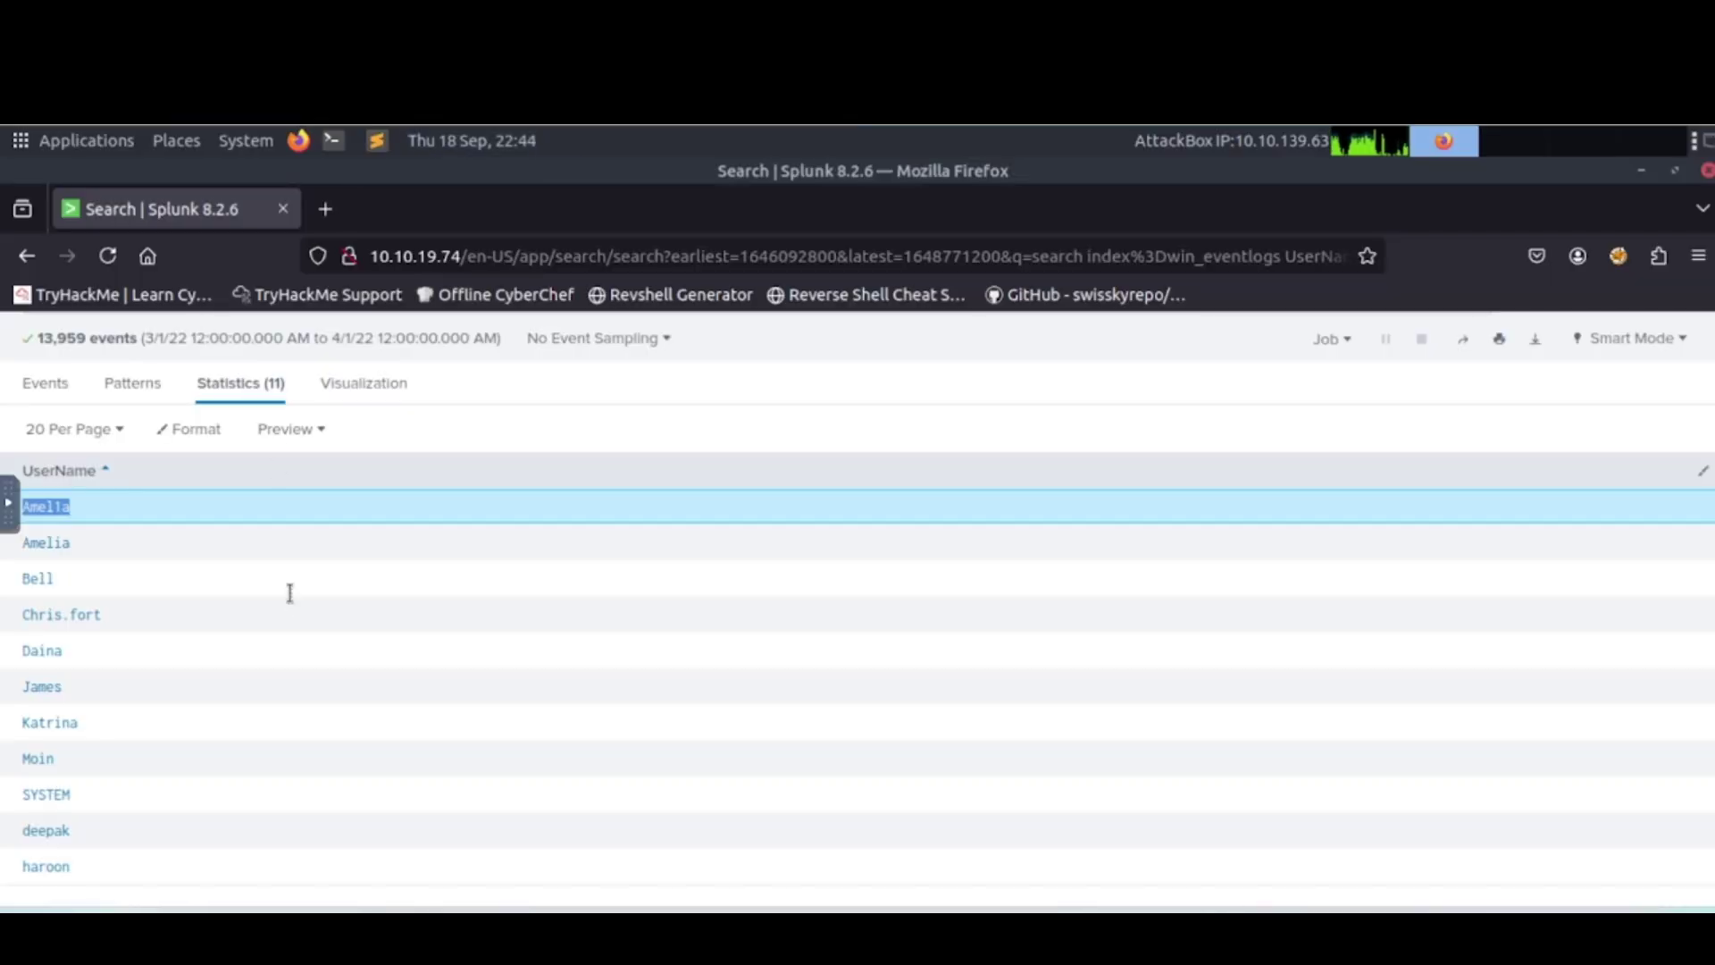
scroll(286, 593, up, 3)
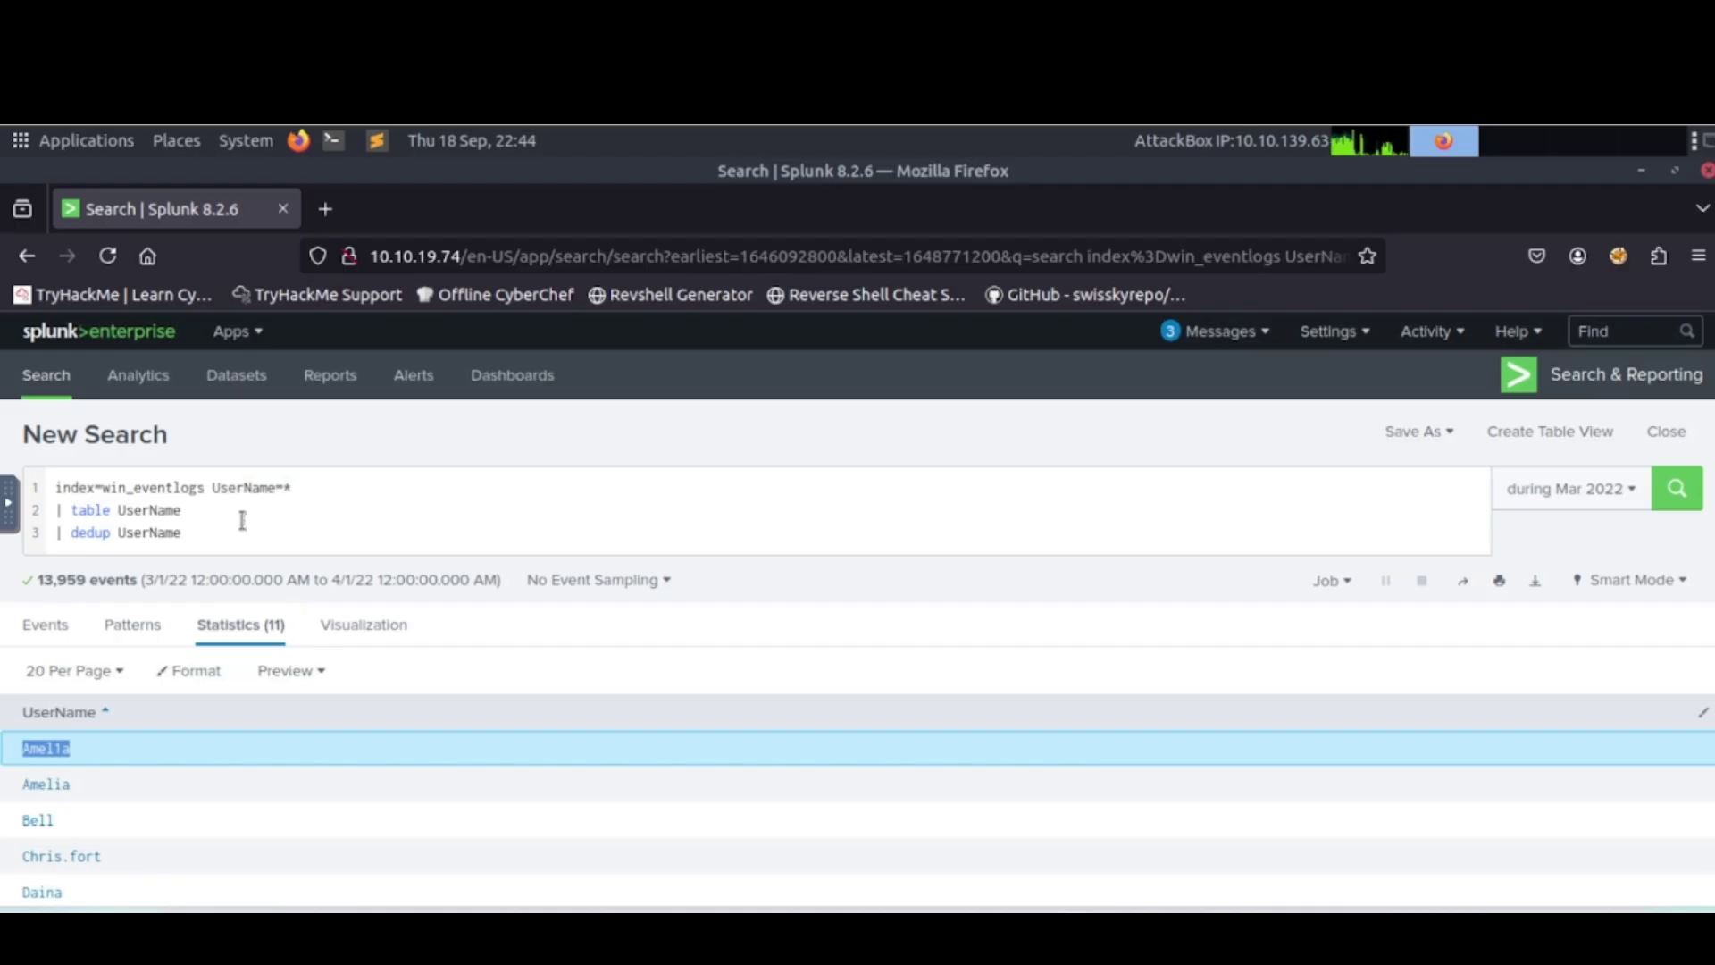
right_click(158, 216)
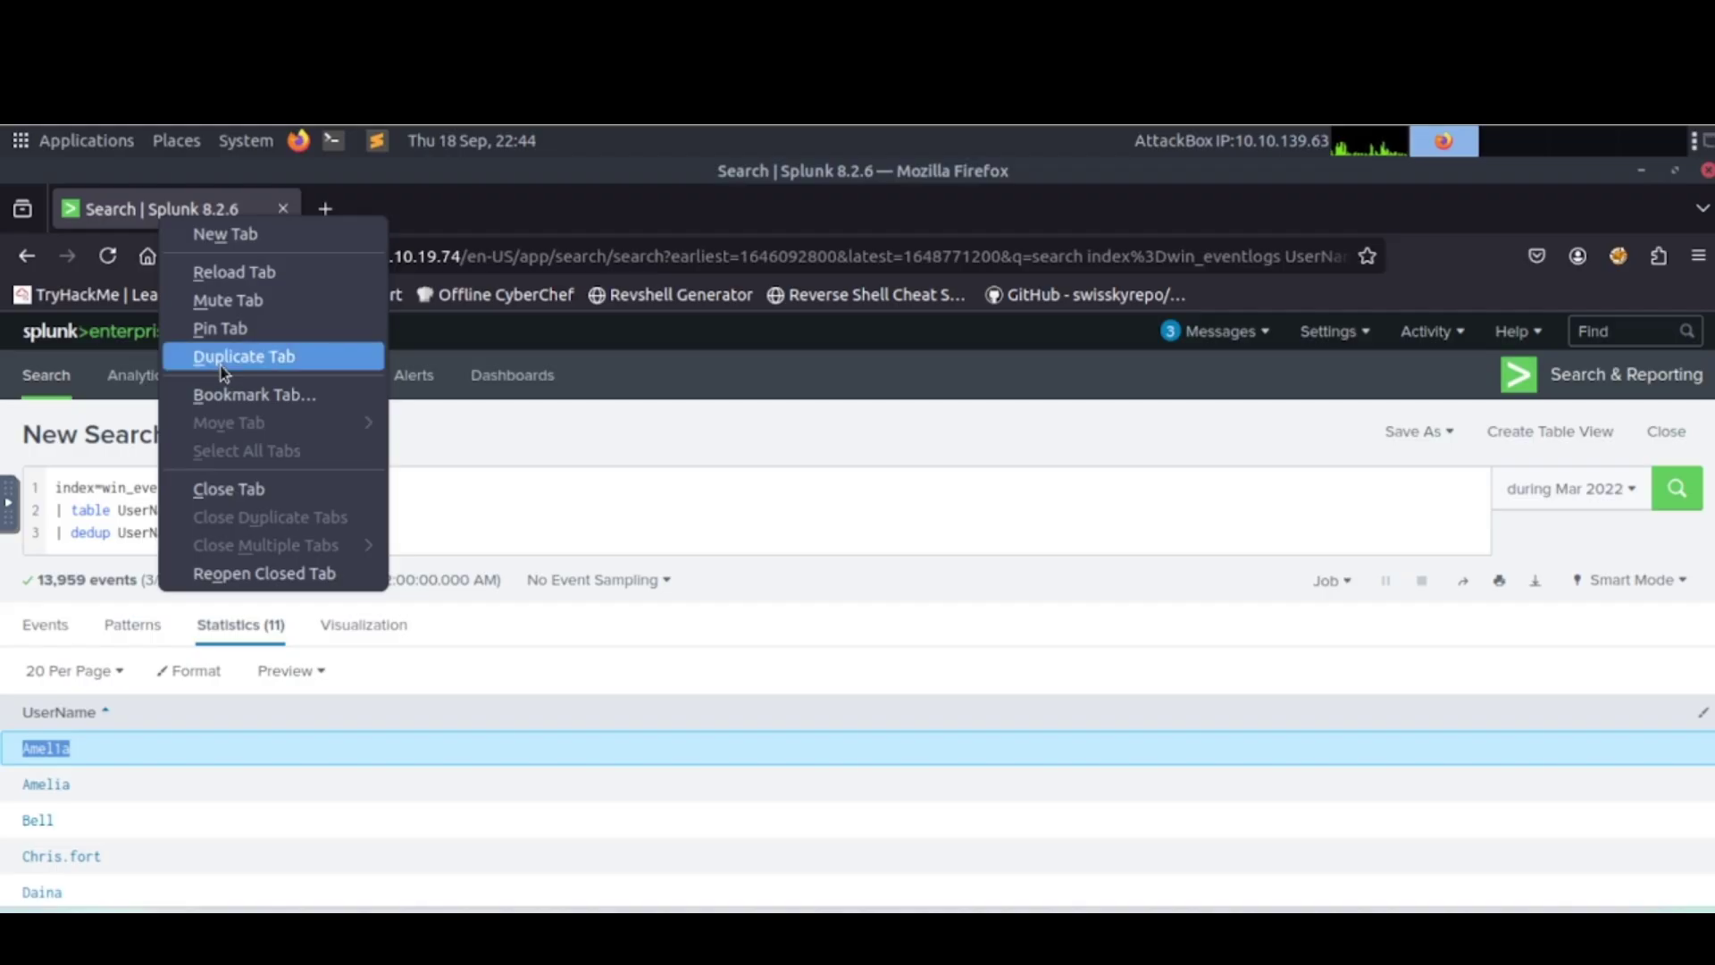
click(250, 356)
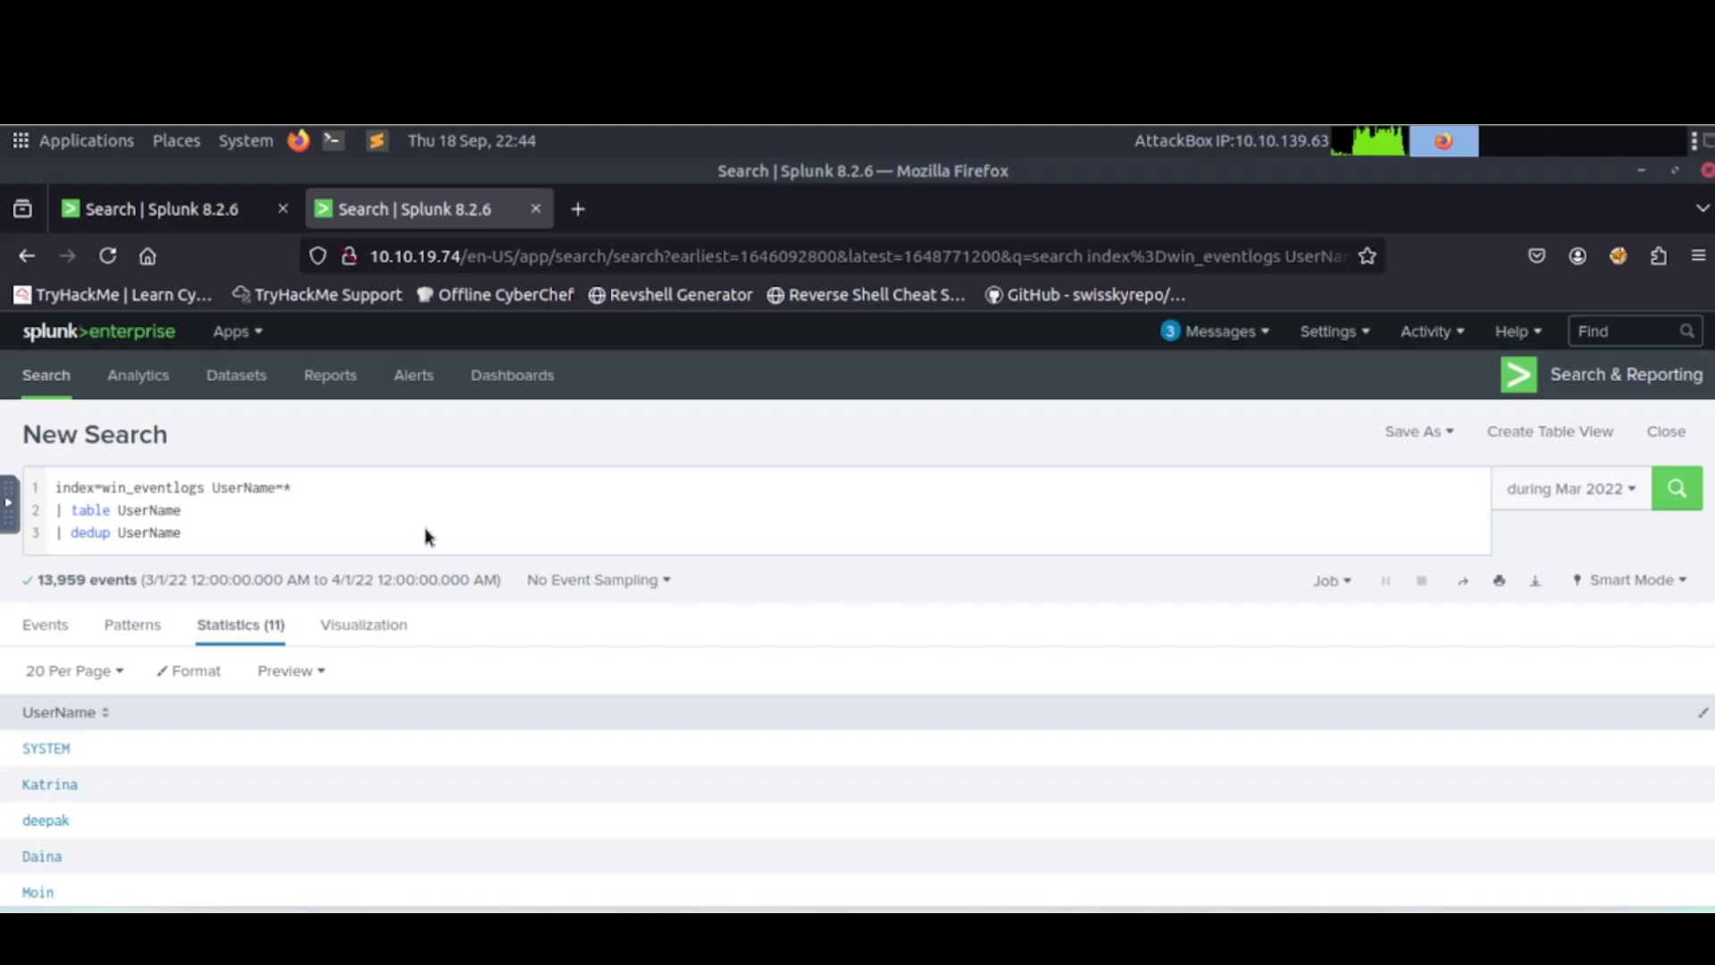
Remove the table, dedup and UserName terms from the duplicated search, leaving only index=win_eventlogs.
drag(225, 534, 36, 516)
key(BackSpace)
key(BackSpace)
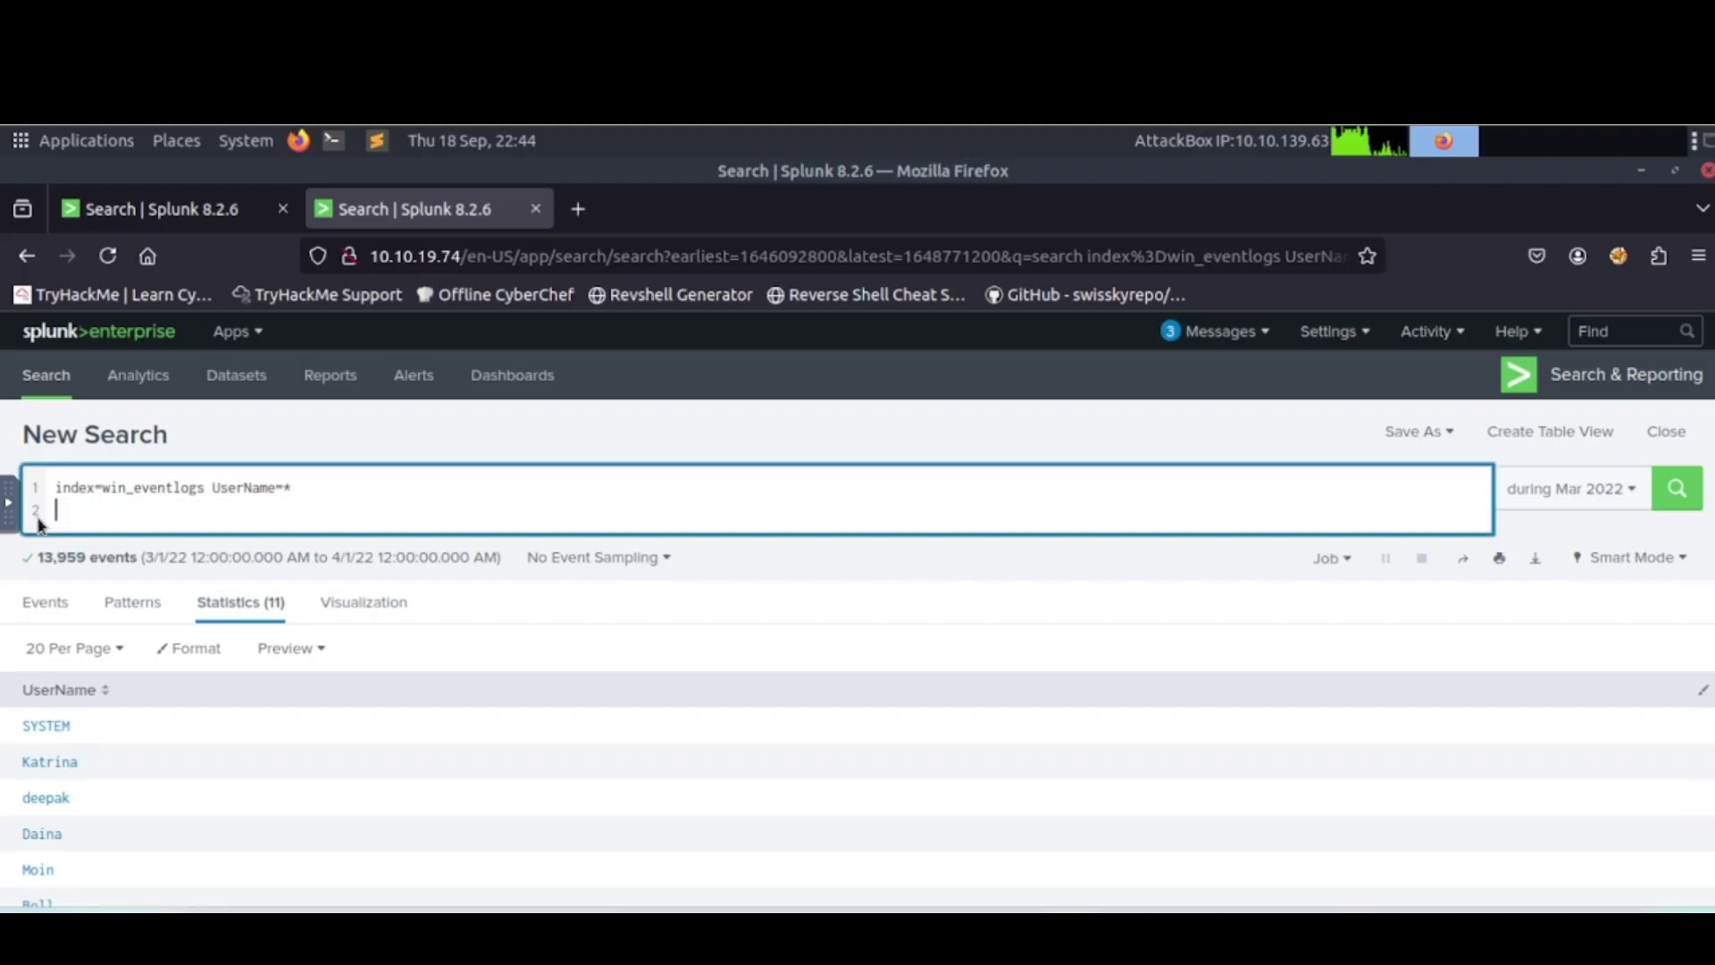
key(BackSpace)
key(BackSpace)
key(BackSpace)
key(BackSpace)
key(BackSpace)
key(BackSpace)
key(BackSpace)
key(BackSpace)
key(BackSpace)
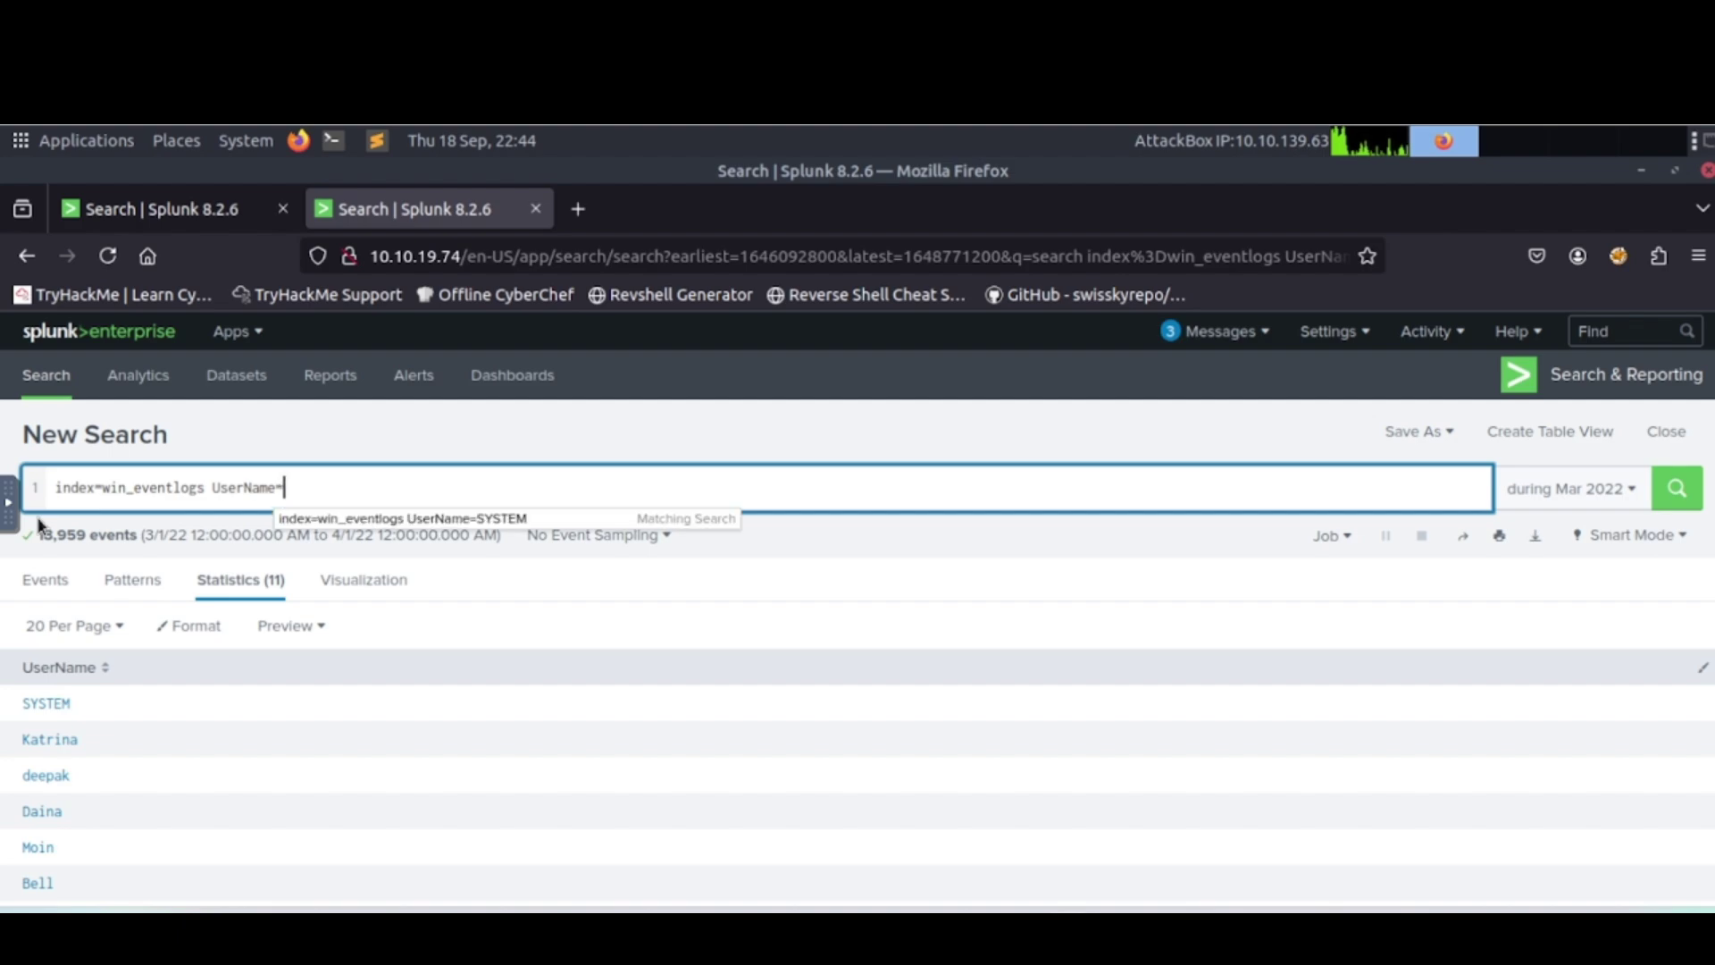
key(BackSpace)
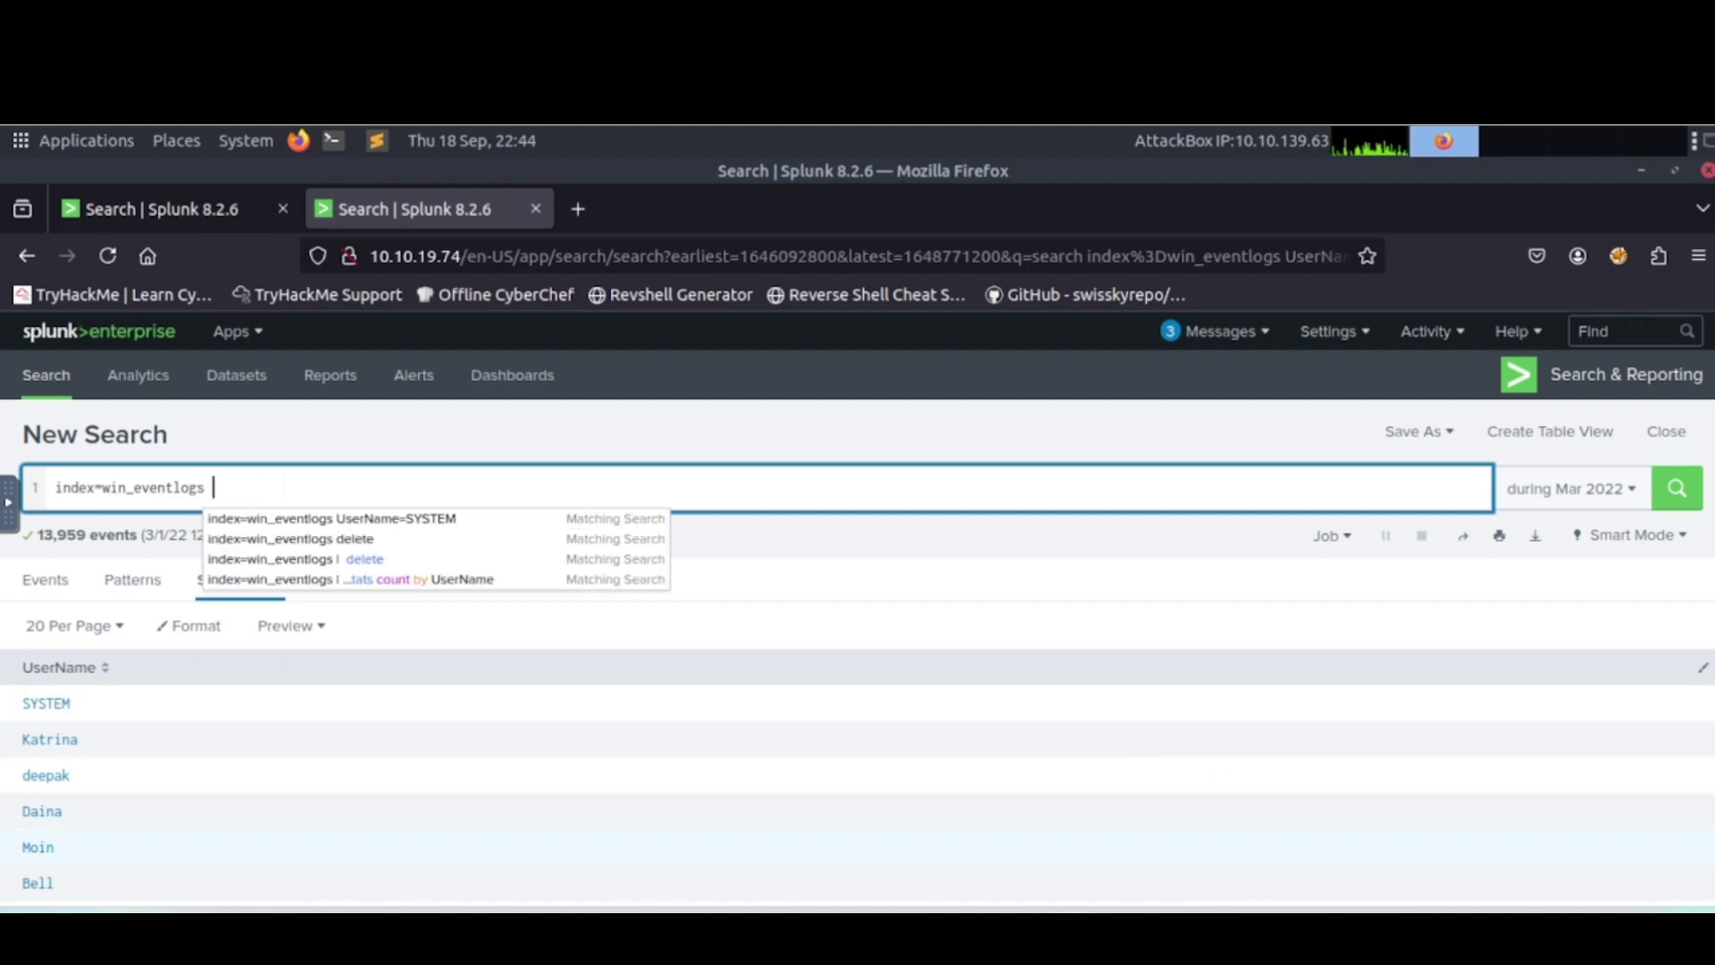
Switch to Notepad++ to copy the term schtasks from the notes, append it to the Splunk query and run index=win_eventlogs schtasks.
key(alt+Tab)
click(598, 284)
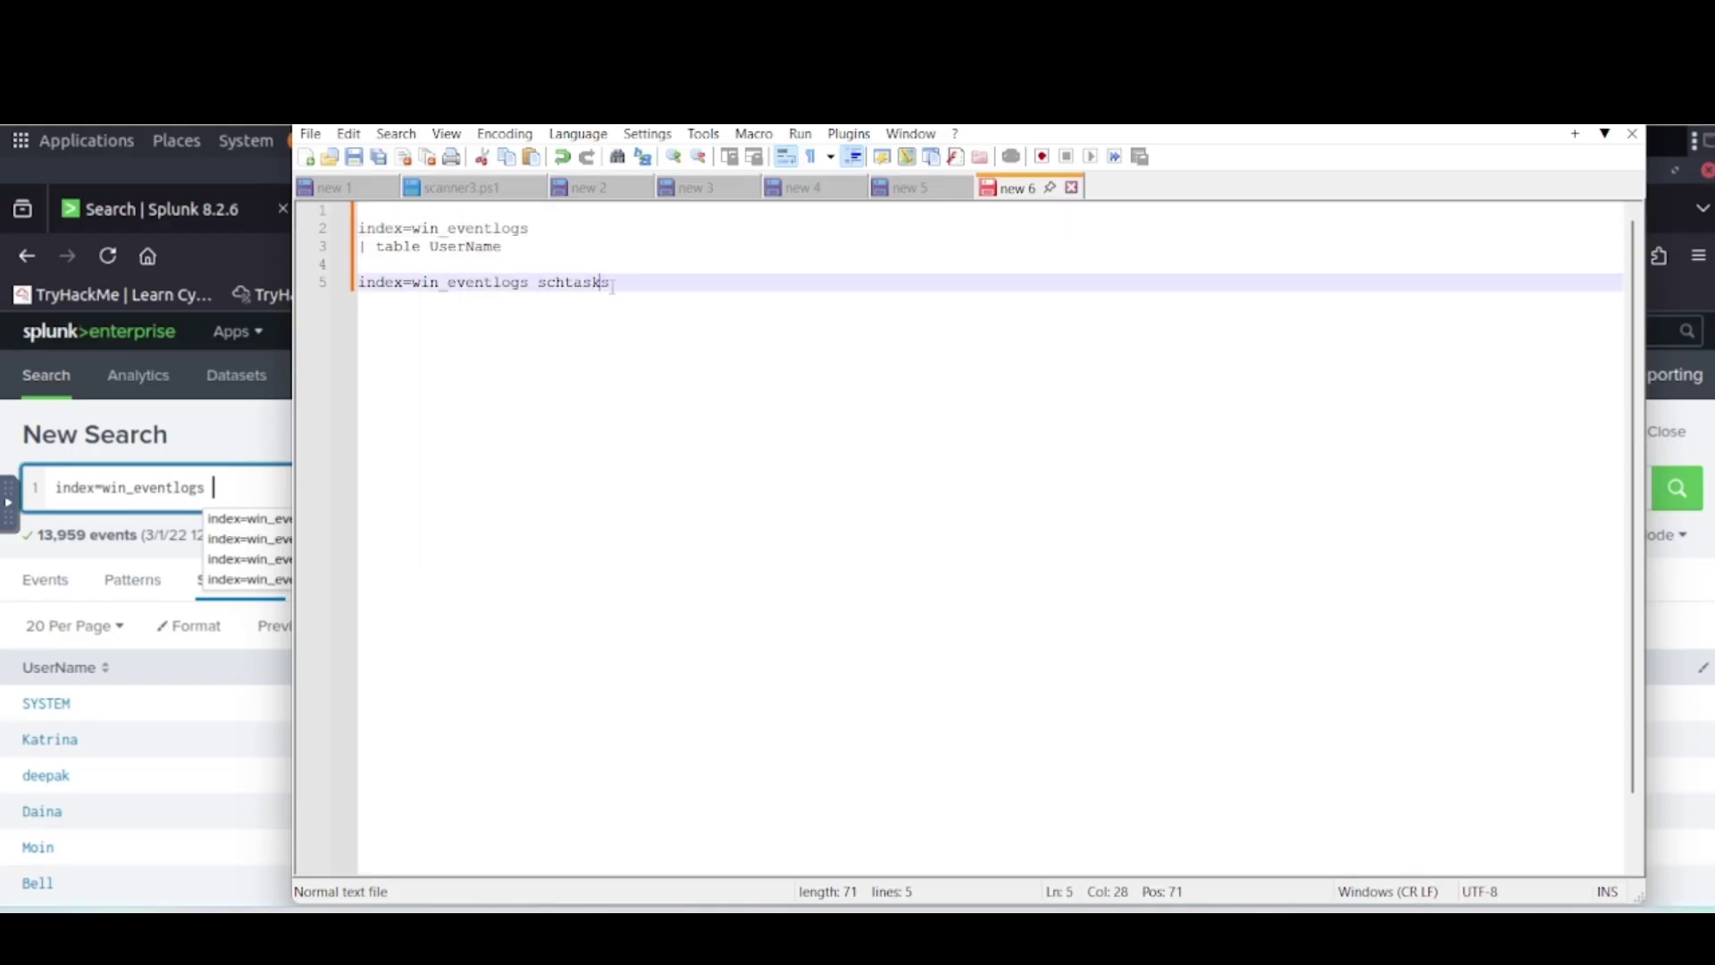
key(shift+Left)
key(shift+Left)
key(shift+Left)
key(shift+Left)
key(shift+Left)
key(shift+Left)
key(shift+Left)
key(shift+Left)
key(ctrl+c)
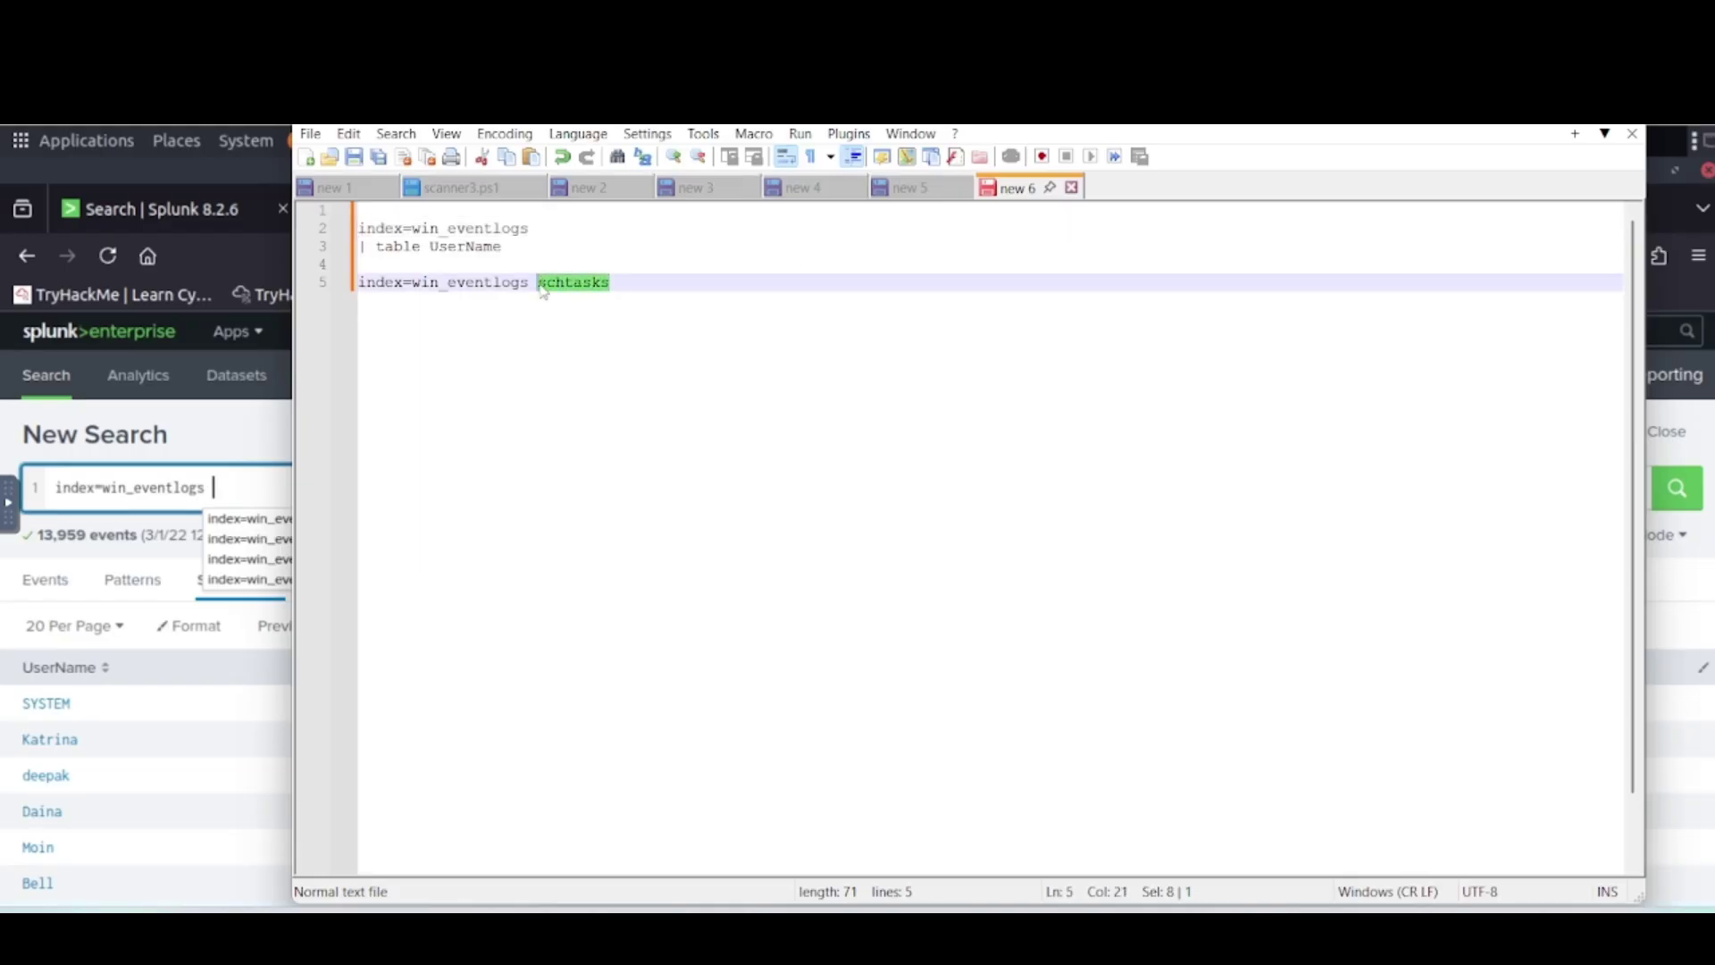
click(231, 483)
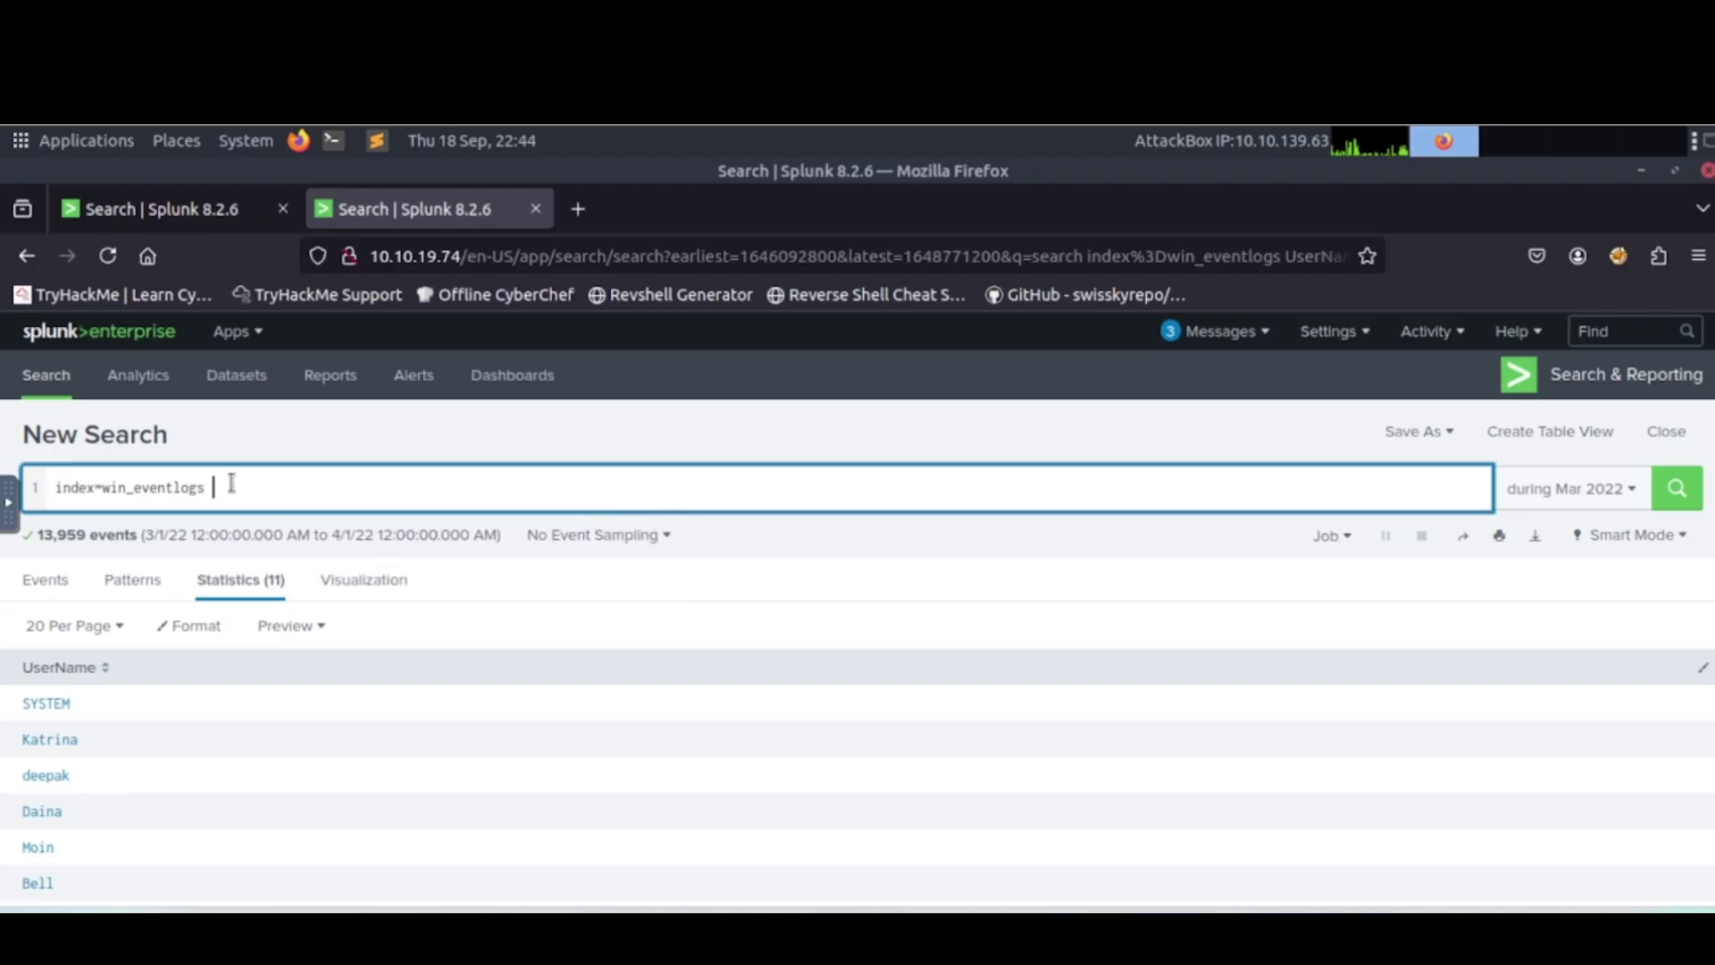
key(ctrl+v)
key(Return)
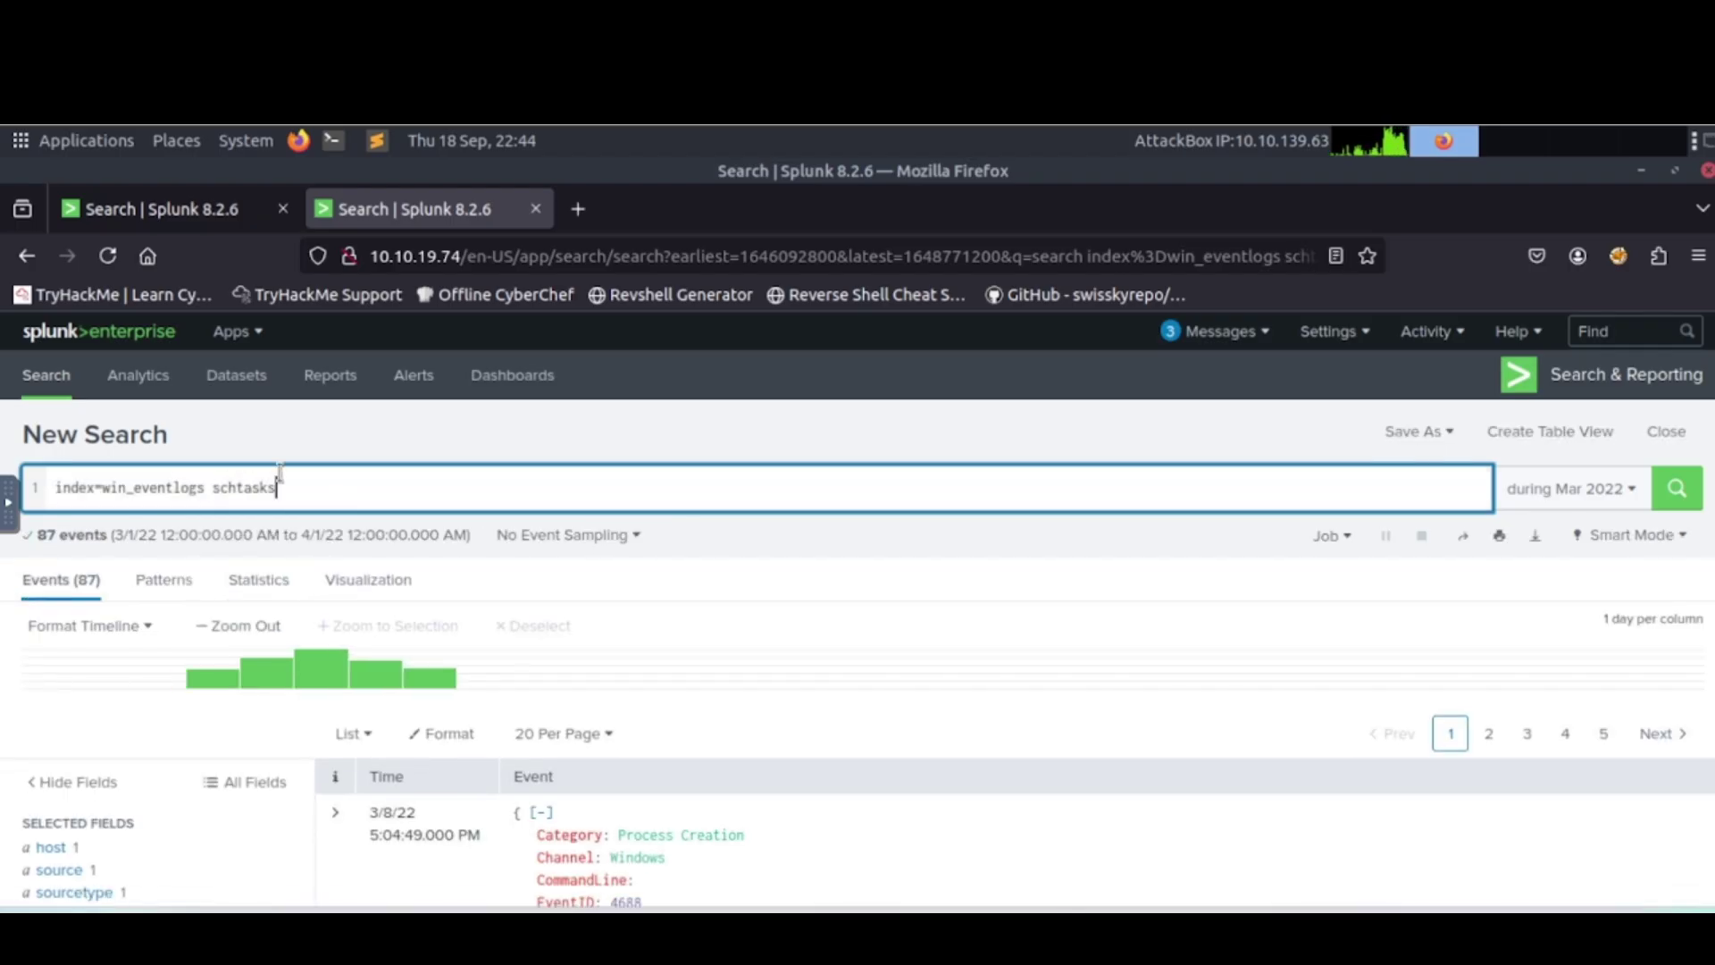
Examine the UserName field values of the schtasks events and compare them with the HR department list in the TryHackMe room.
scroll(280, 473, down, 3)
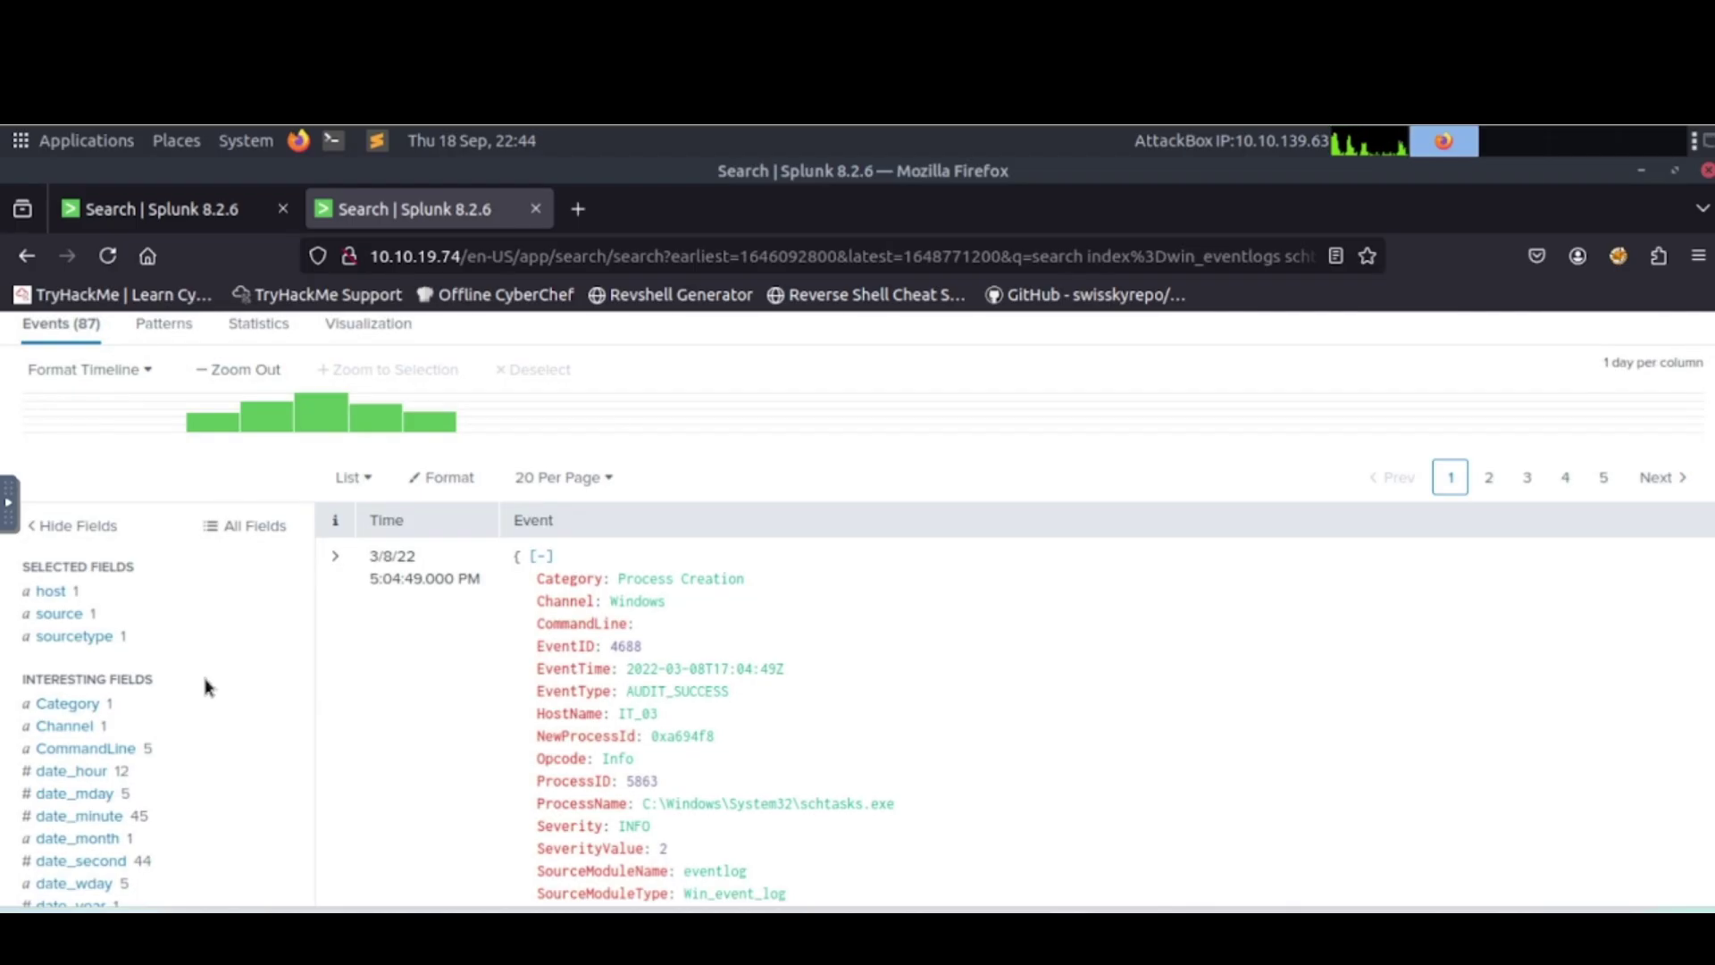
scroll(204, 679, down, 2)
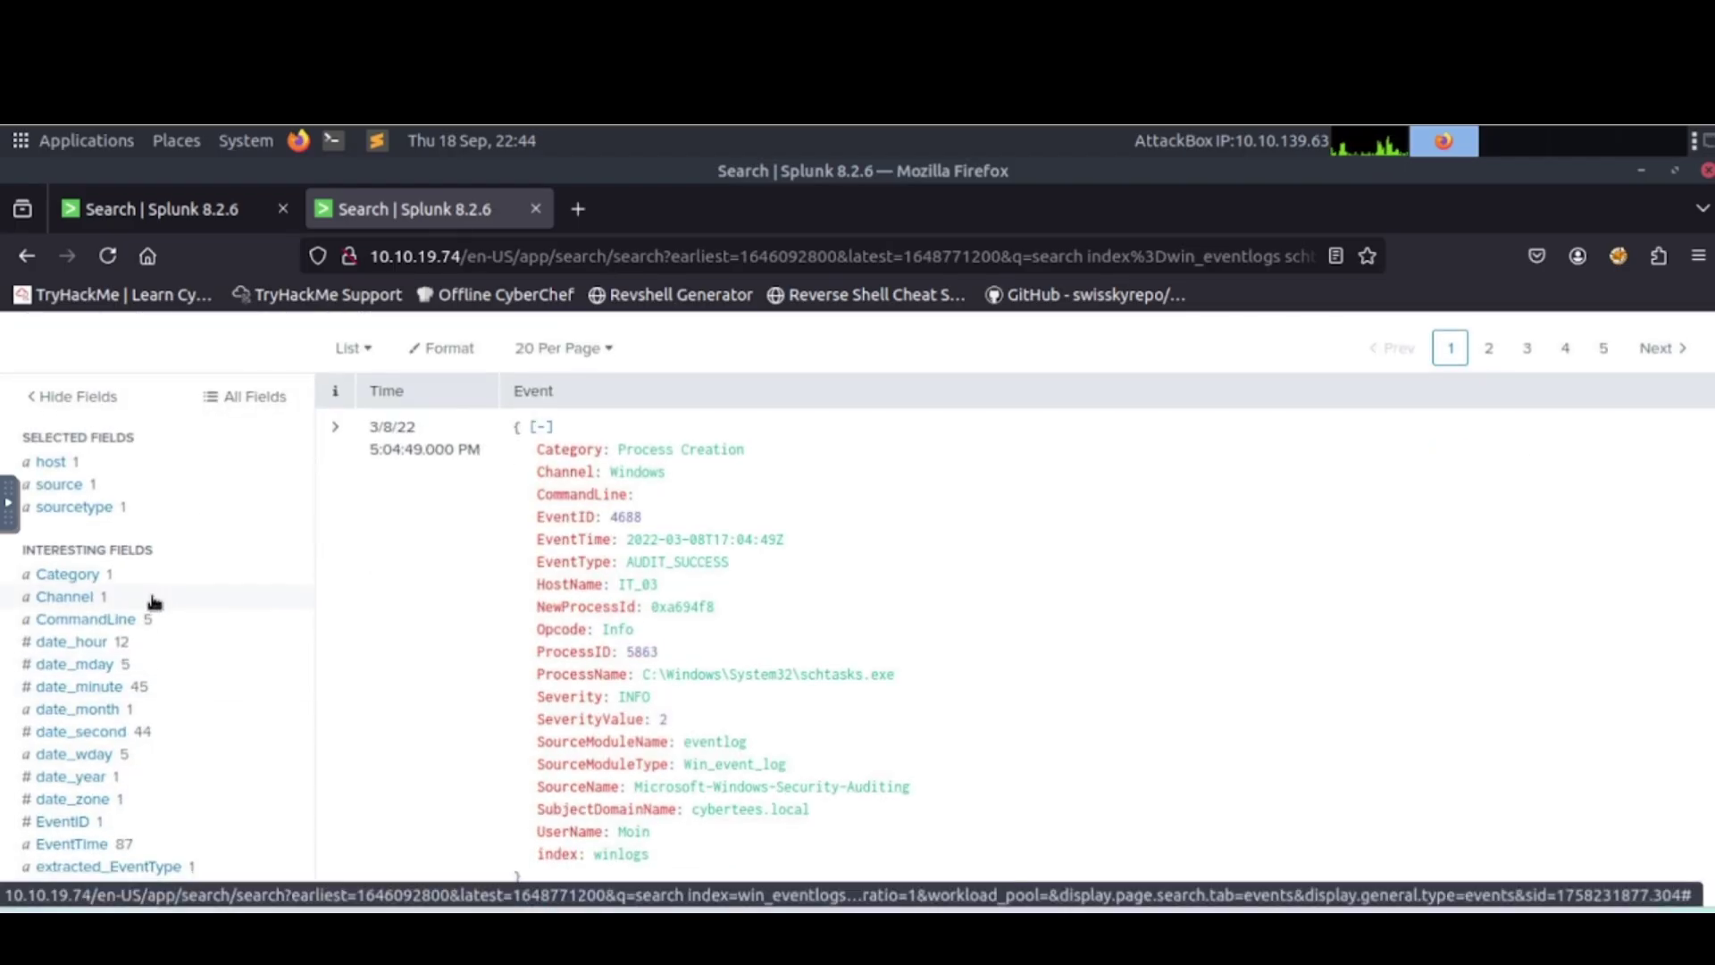
scroll(153, 601, down, 4)
scroll(152, 604, down, 2)
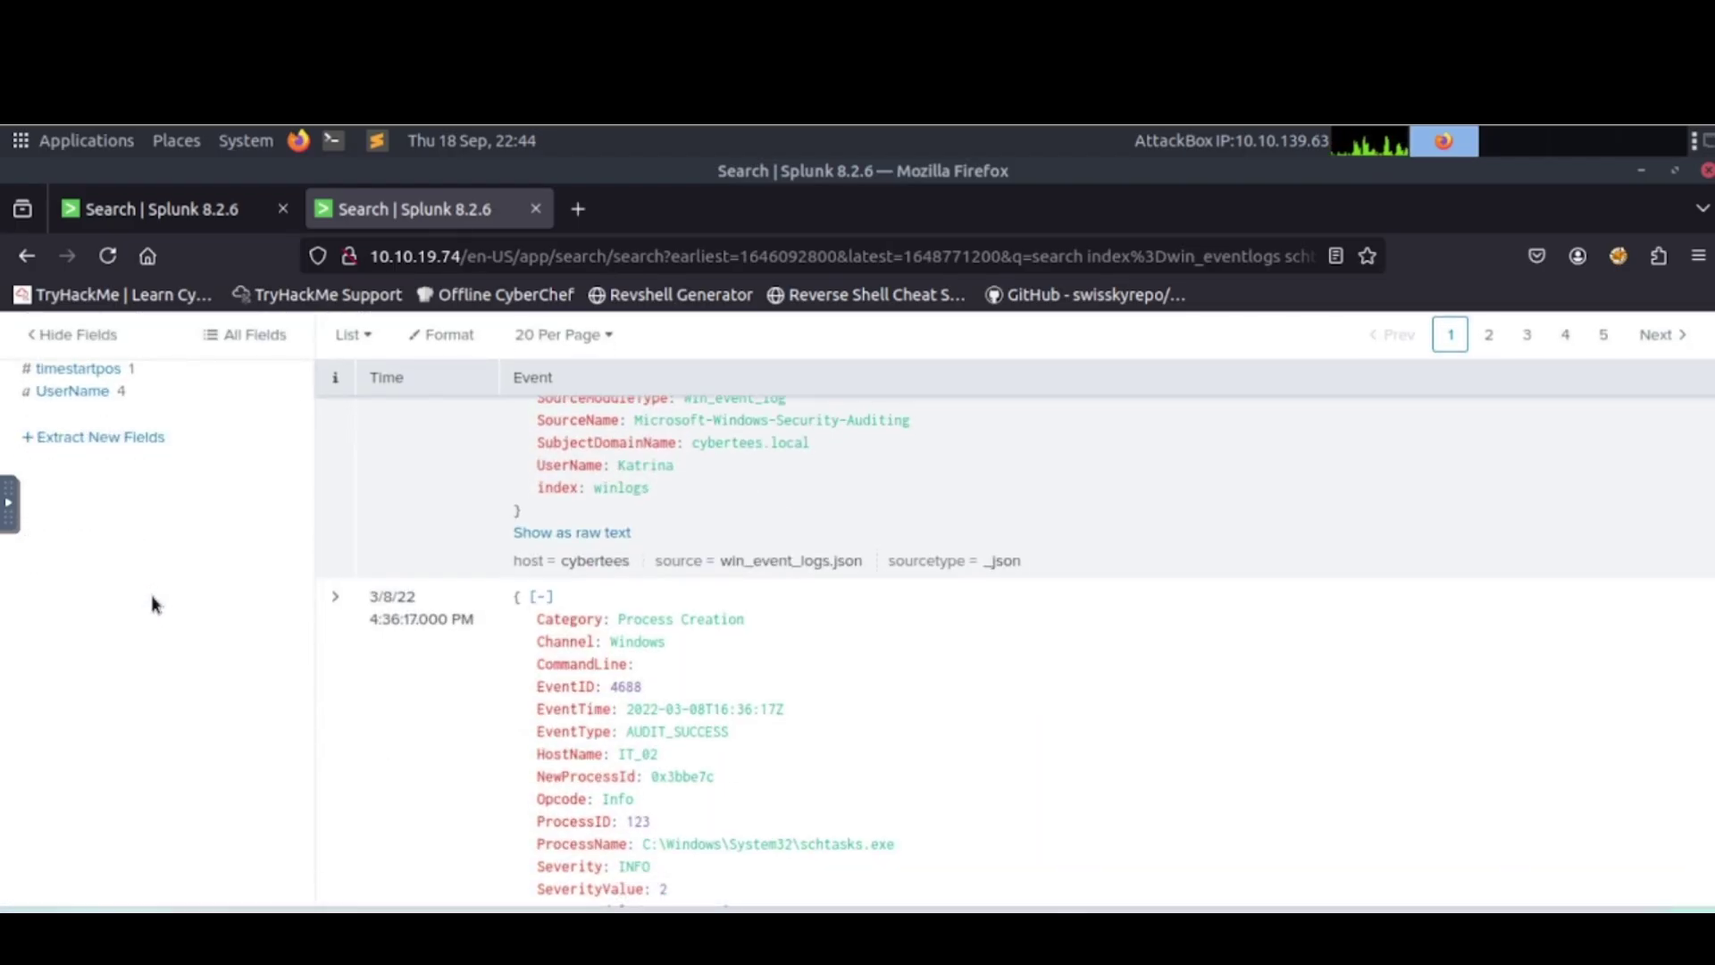
scroll(152, 595, down, 4)
click(73, 647)
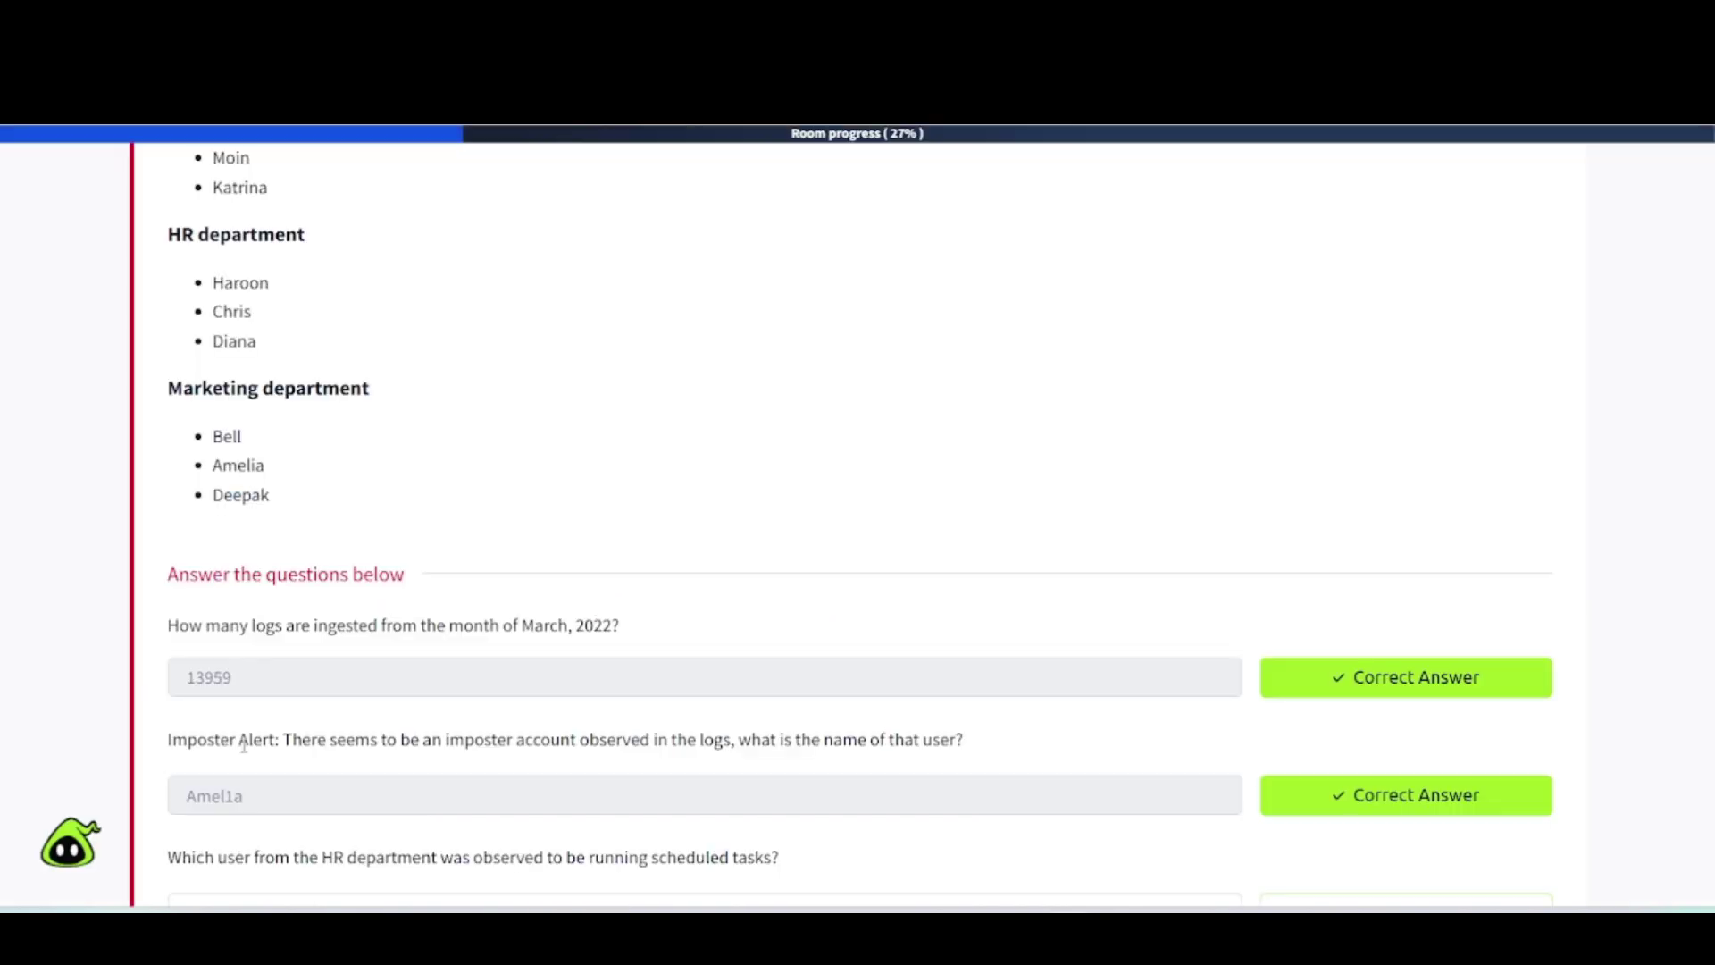
scroll(251, 805, down, 2)
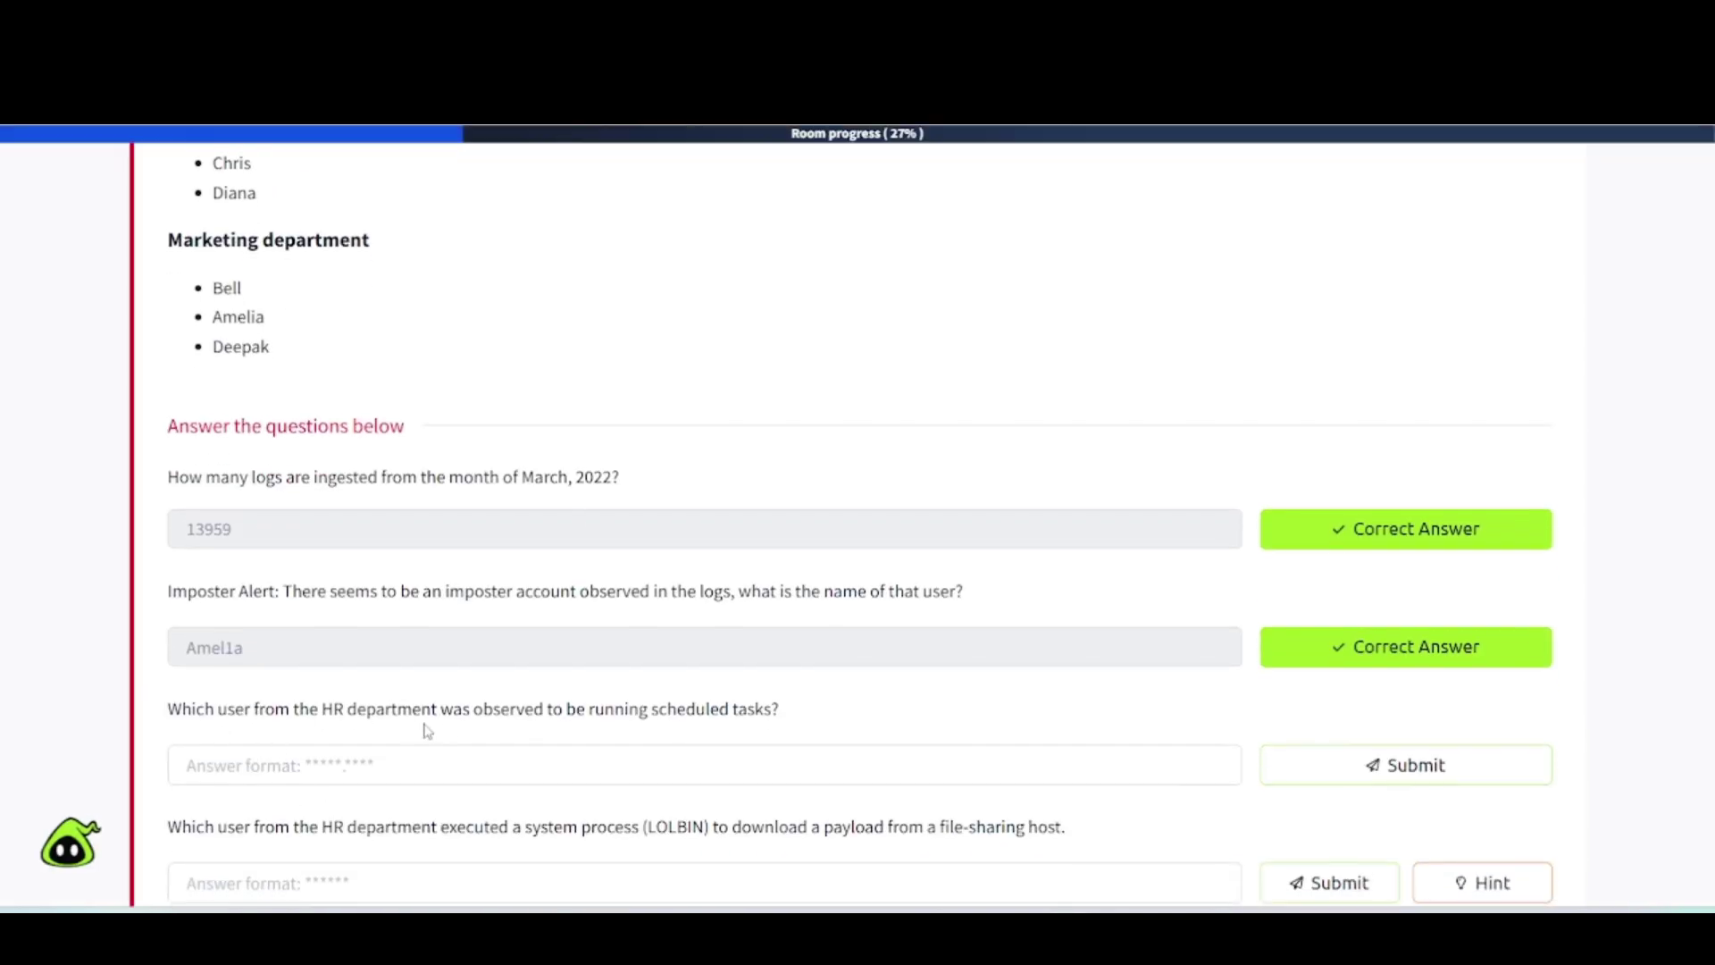
scroll(310, 582, up, 2)
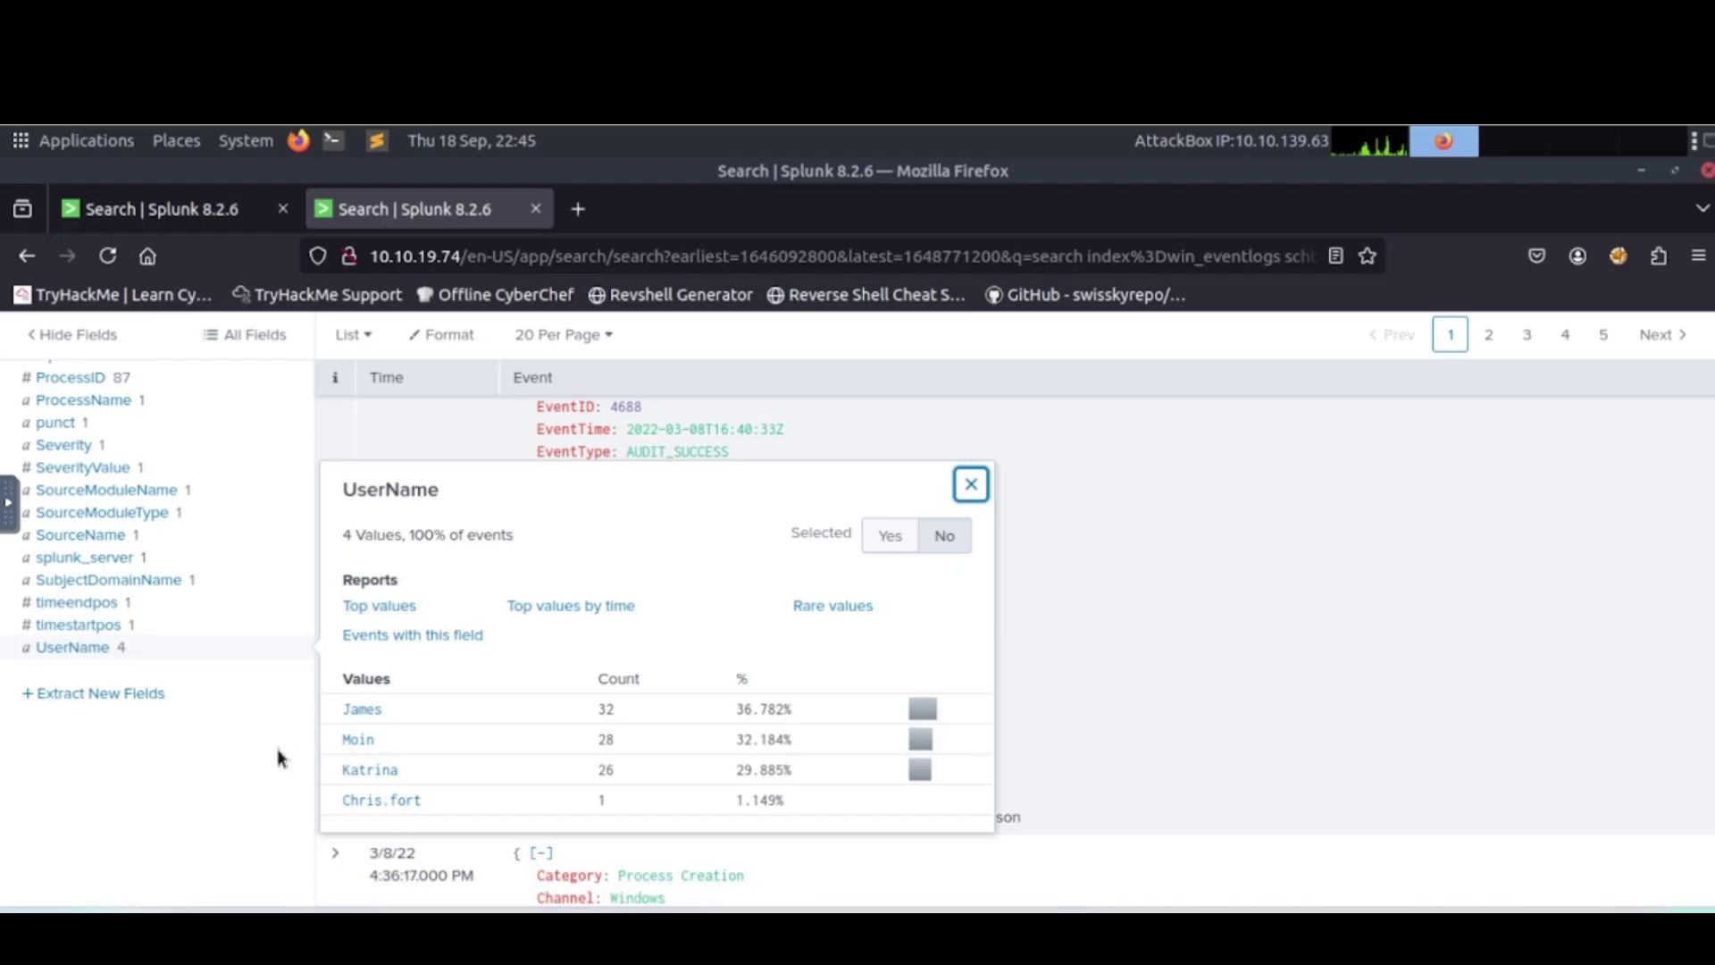
click(159, 796)
Add the filter UserName=* to the schtasks query and run the search.
scroll(214, 625, up, 10)
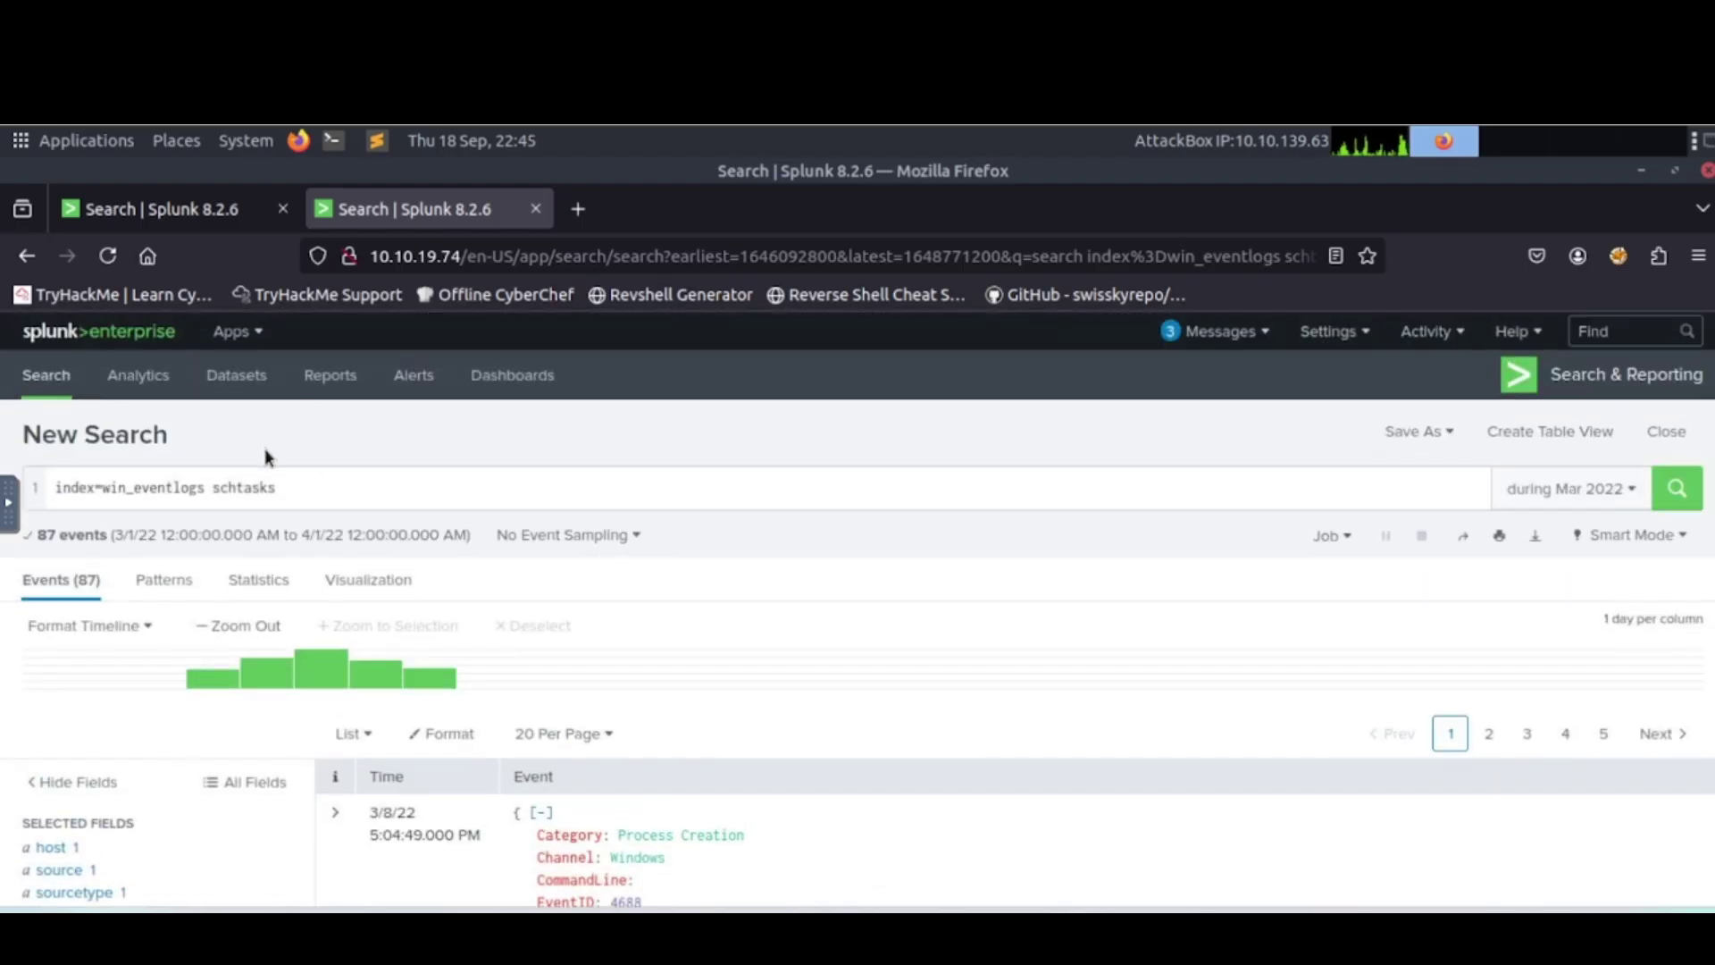
click(282, 496)
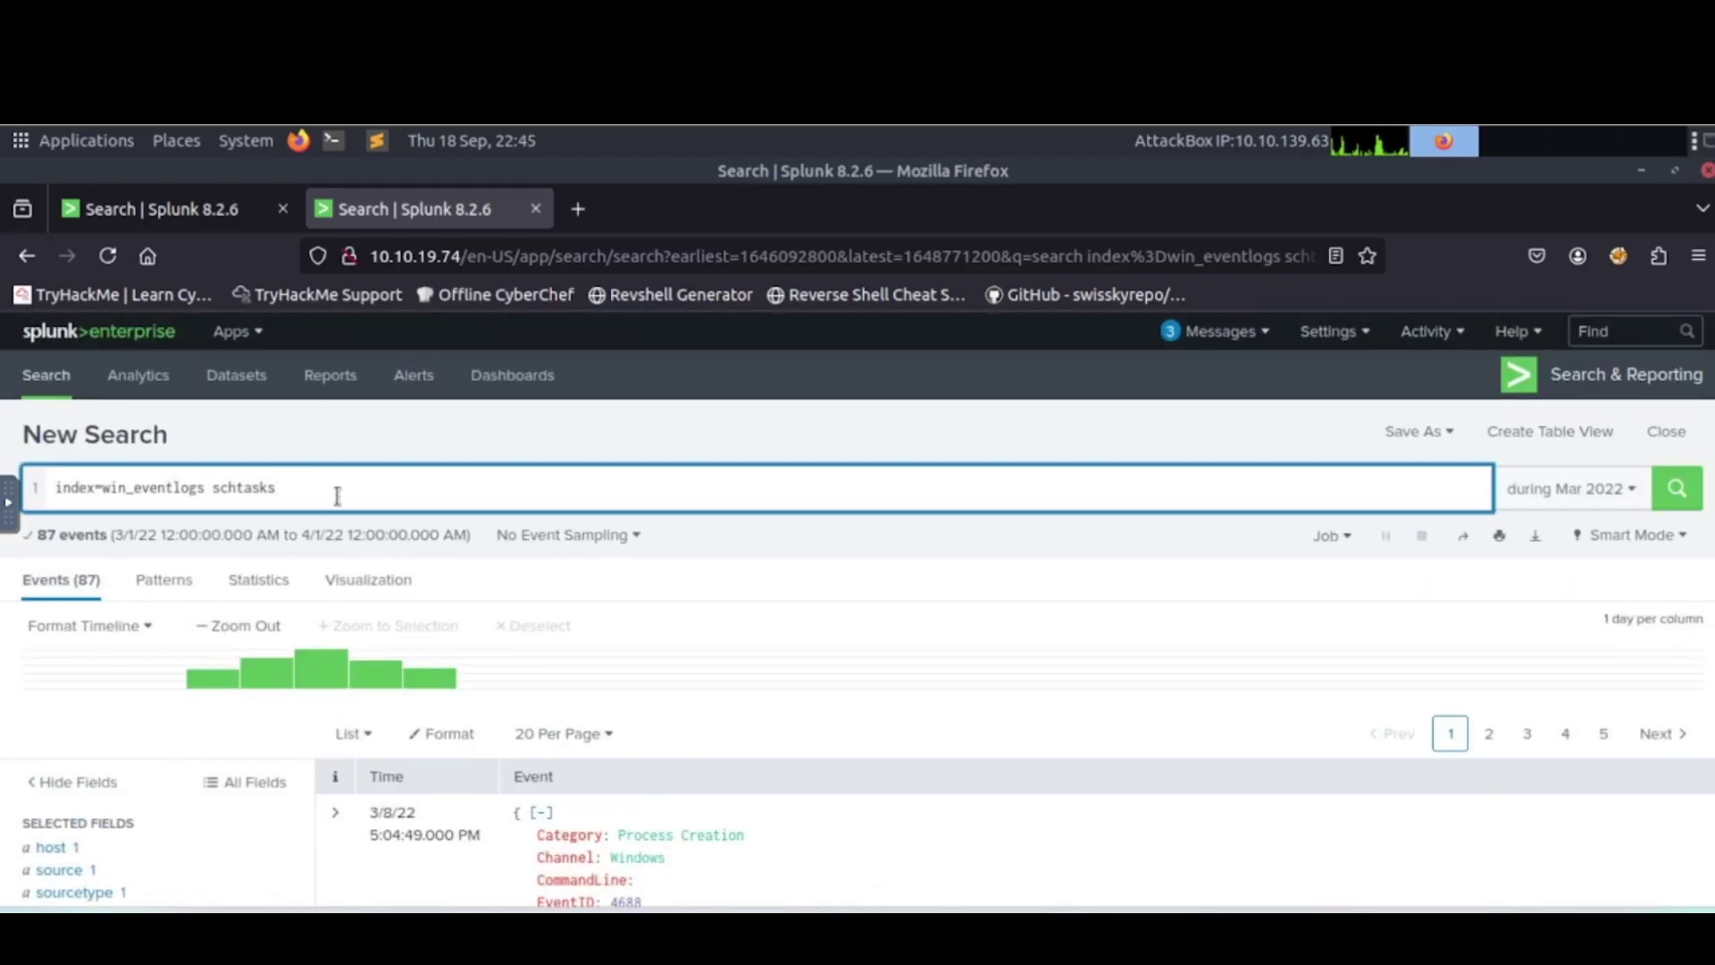
text(User)
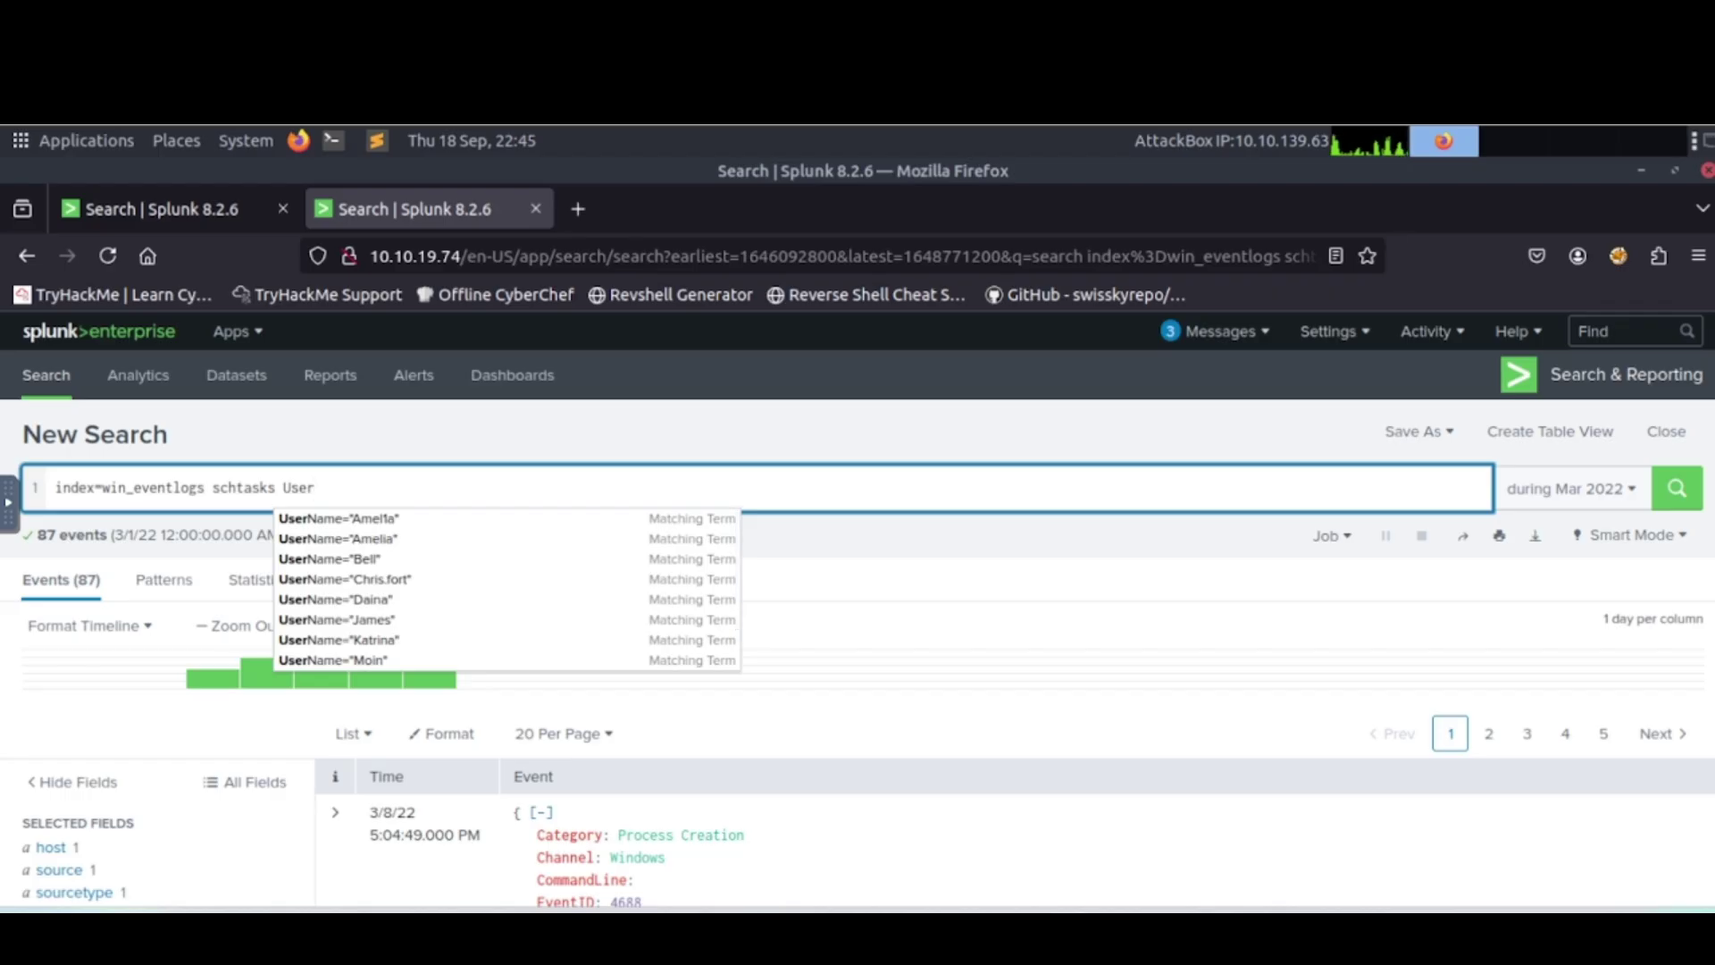
key(Down)
key(Return)
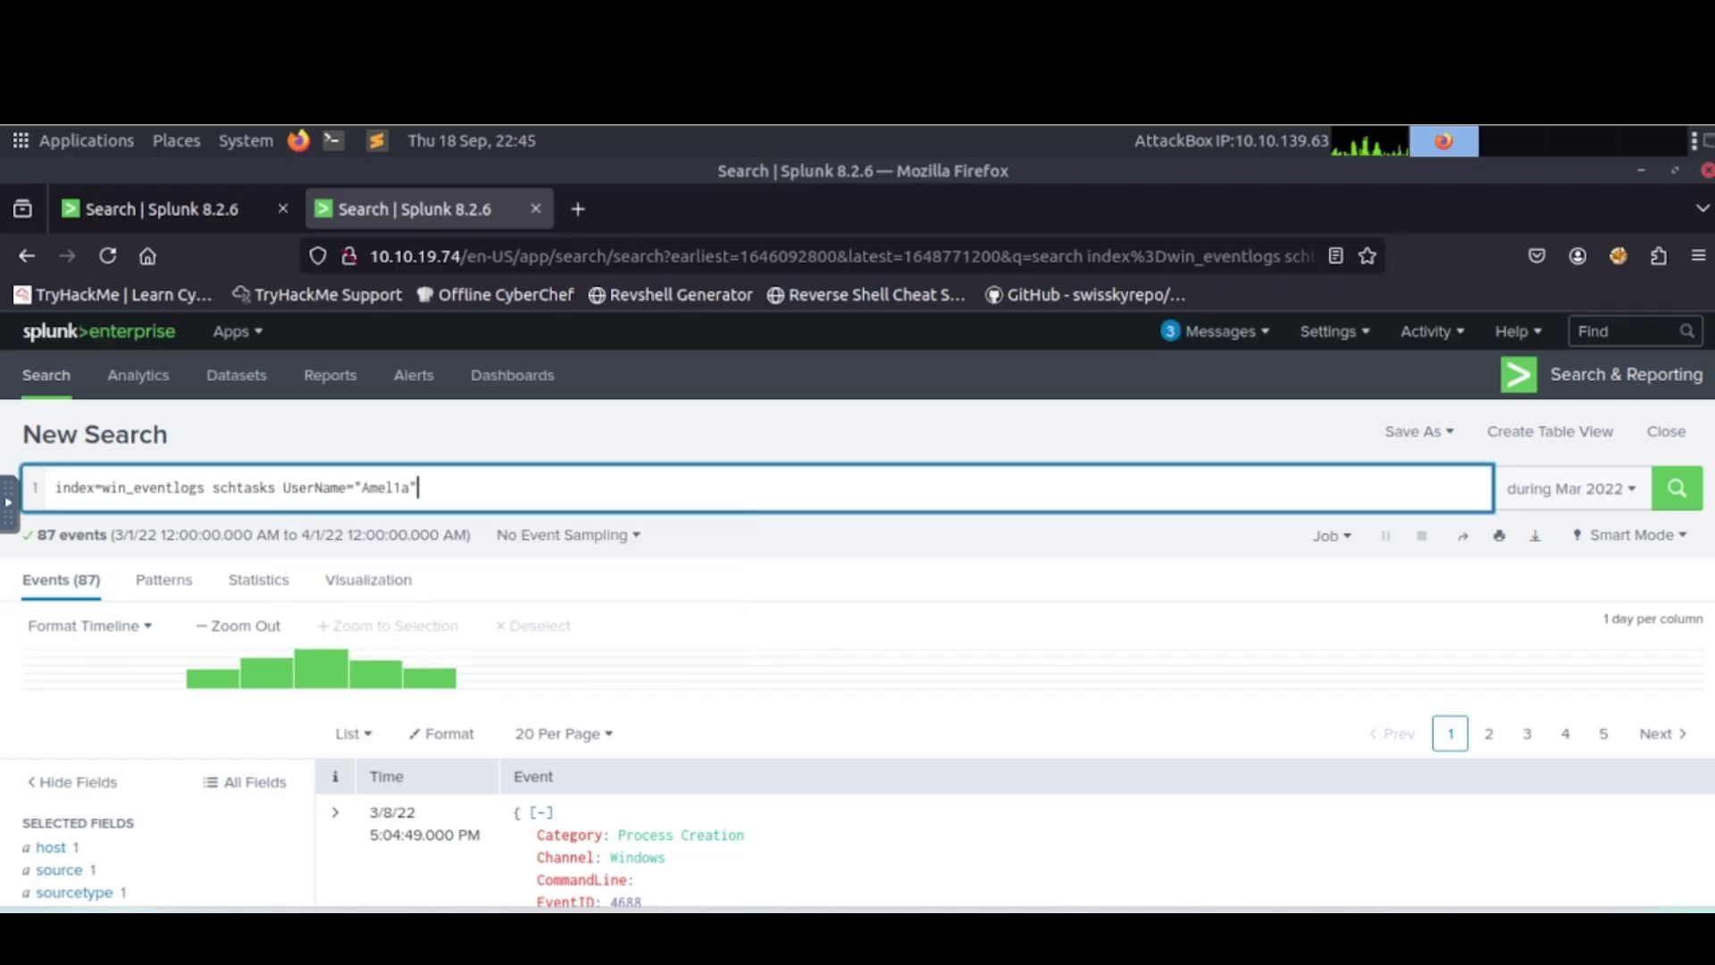
key(BackSpace)
key(BackSpace)
key(BackSpace)
key(BackSpace)
key(BackSpace)
key(BackSpace)
key(BackSpace)
key(Return)
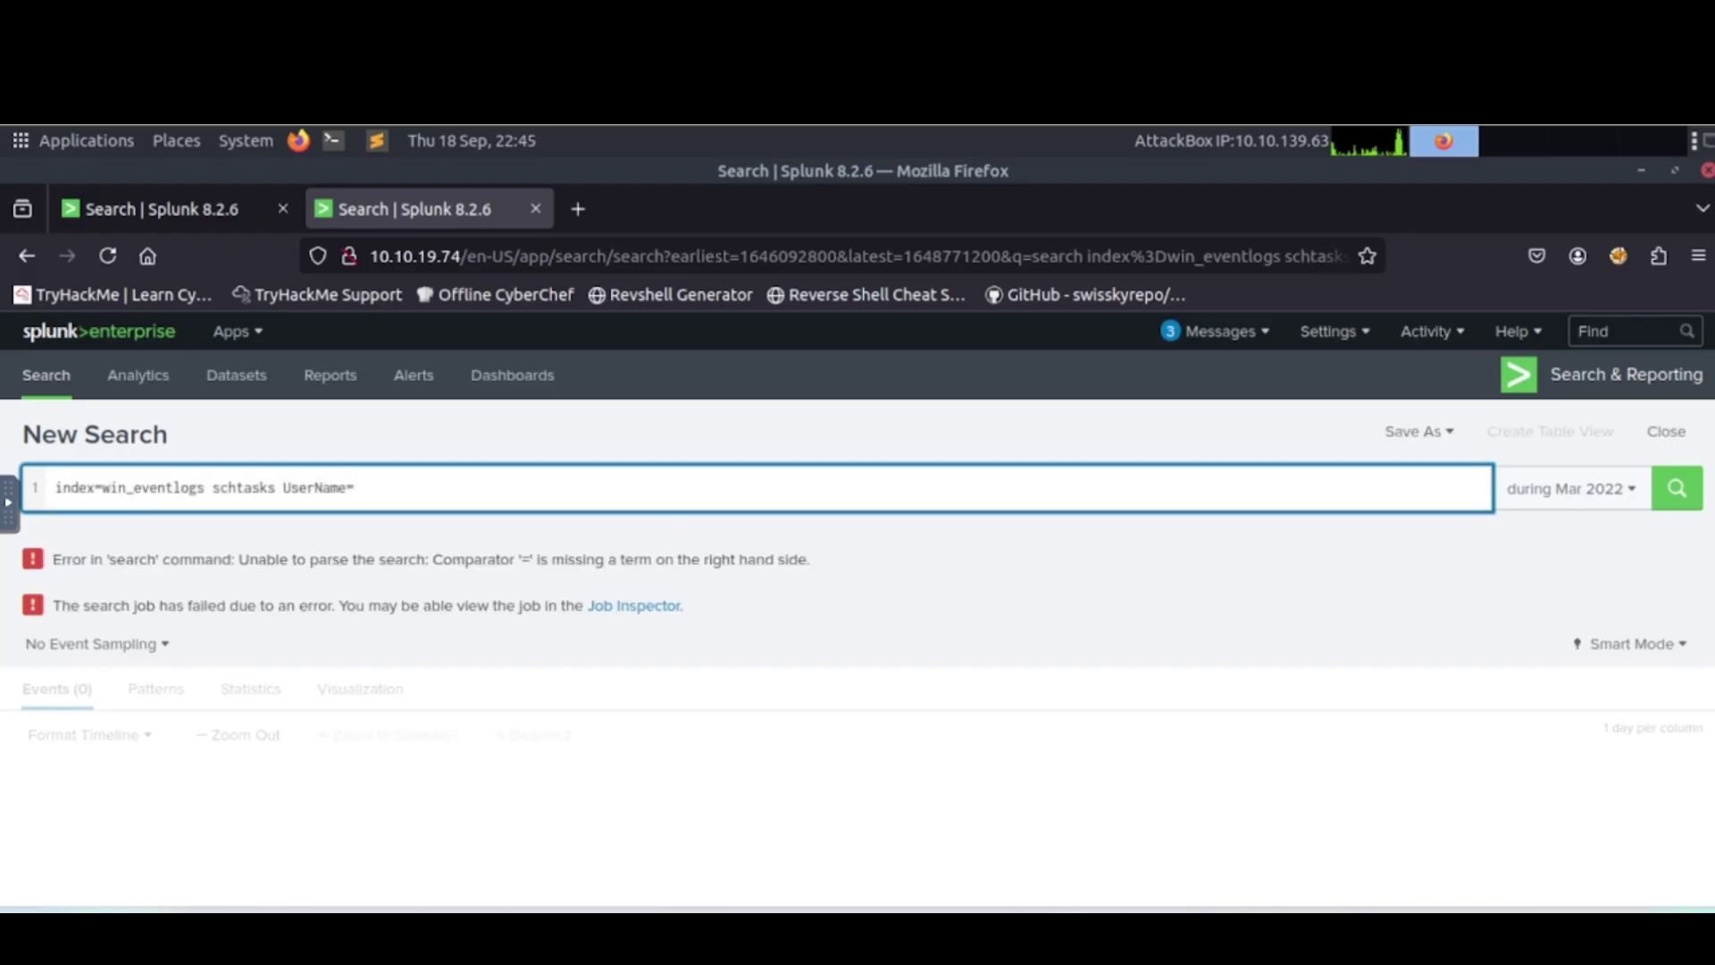
key(Return)
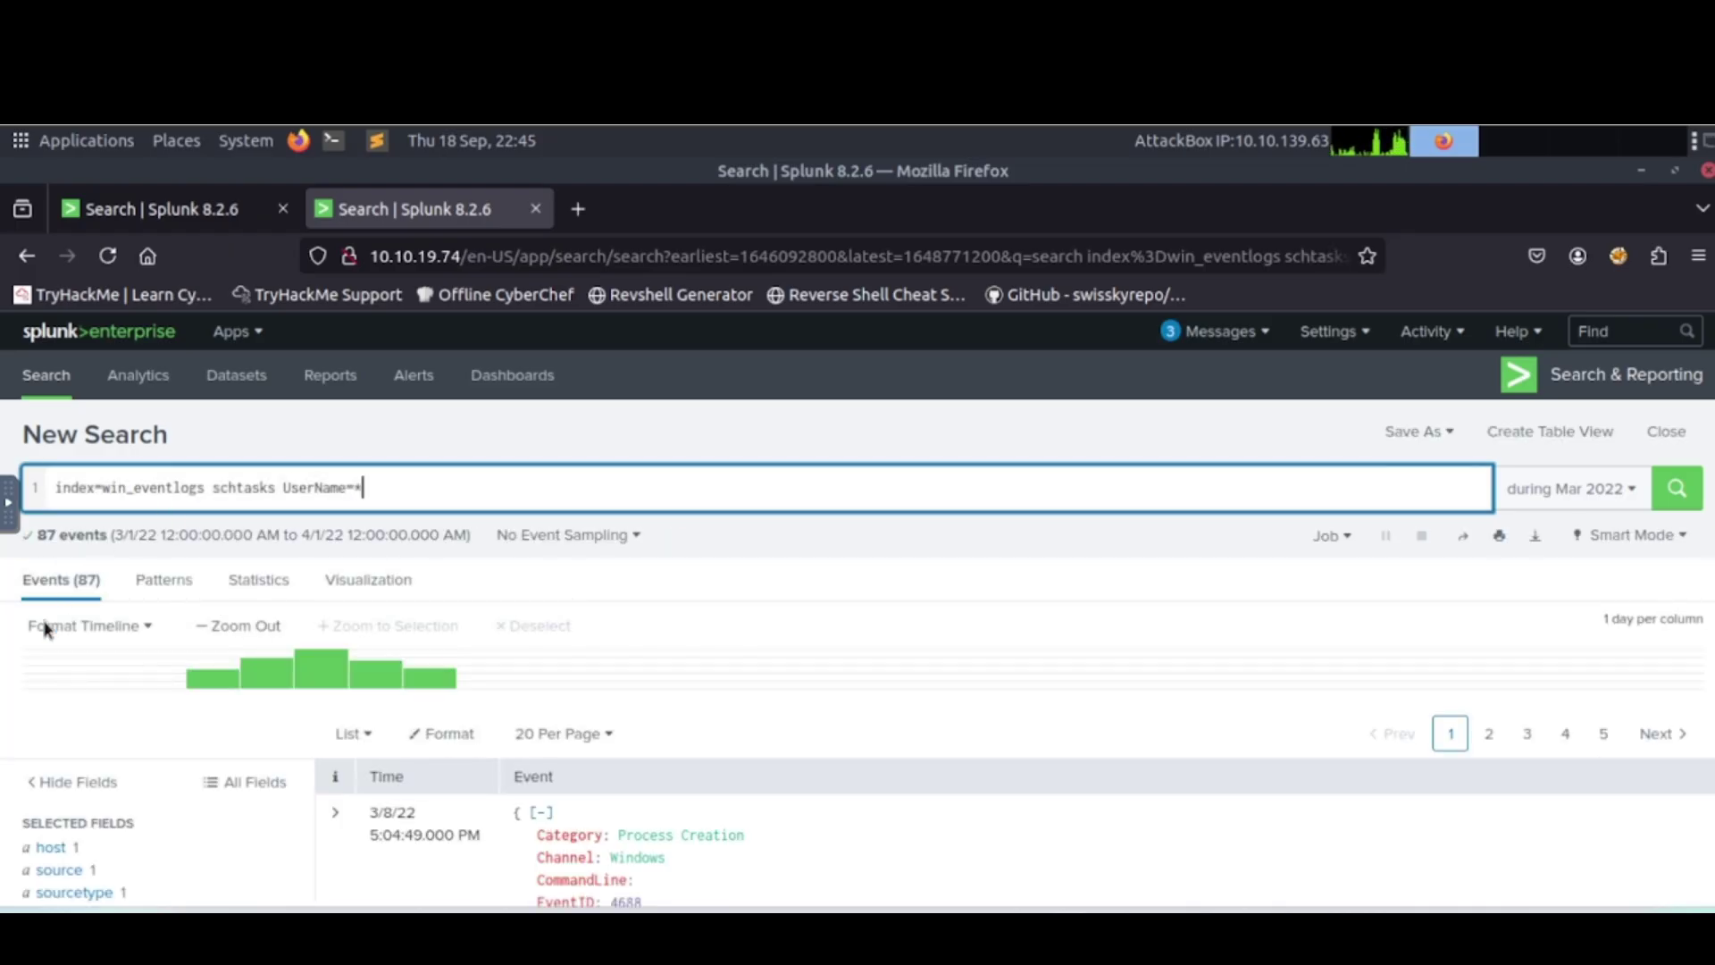
Open the UserName field values and filter the events to the user who belongs to the HR department.
scroll(35, 681, down, 10)
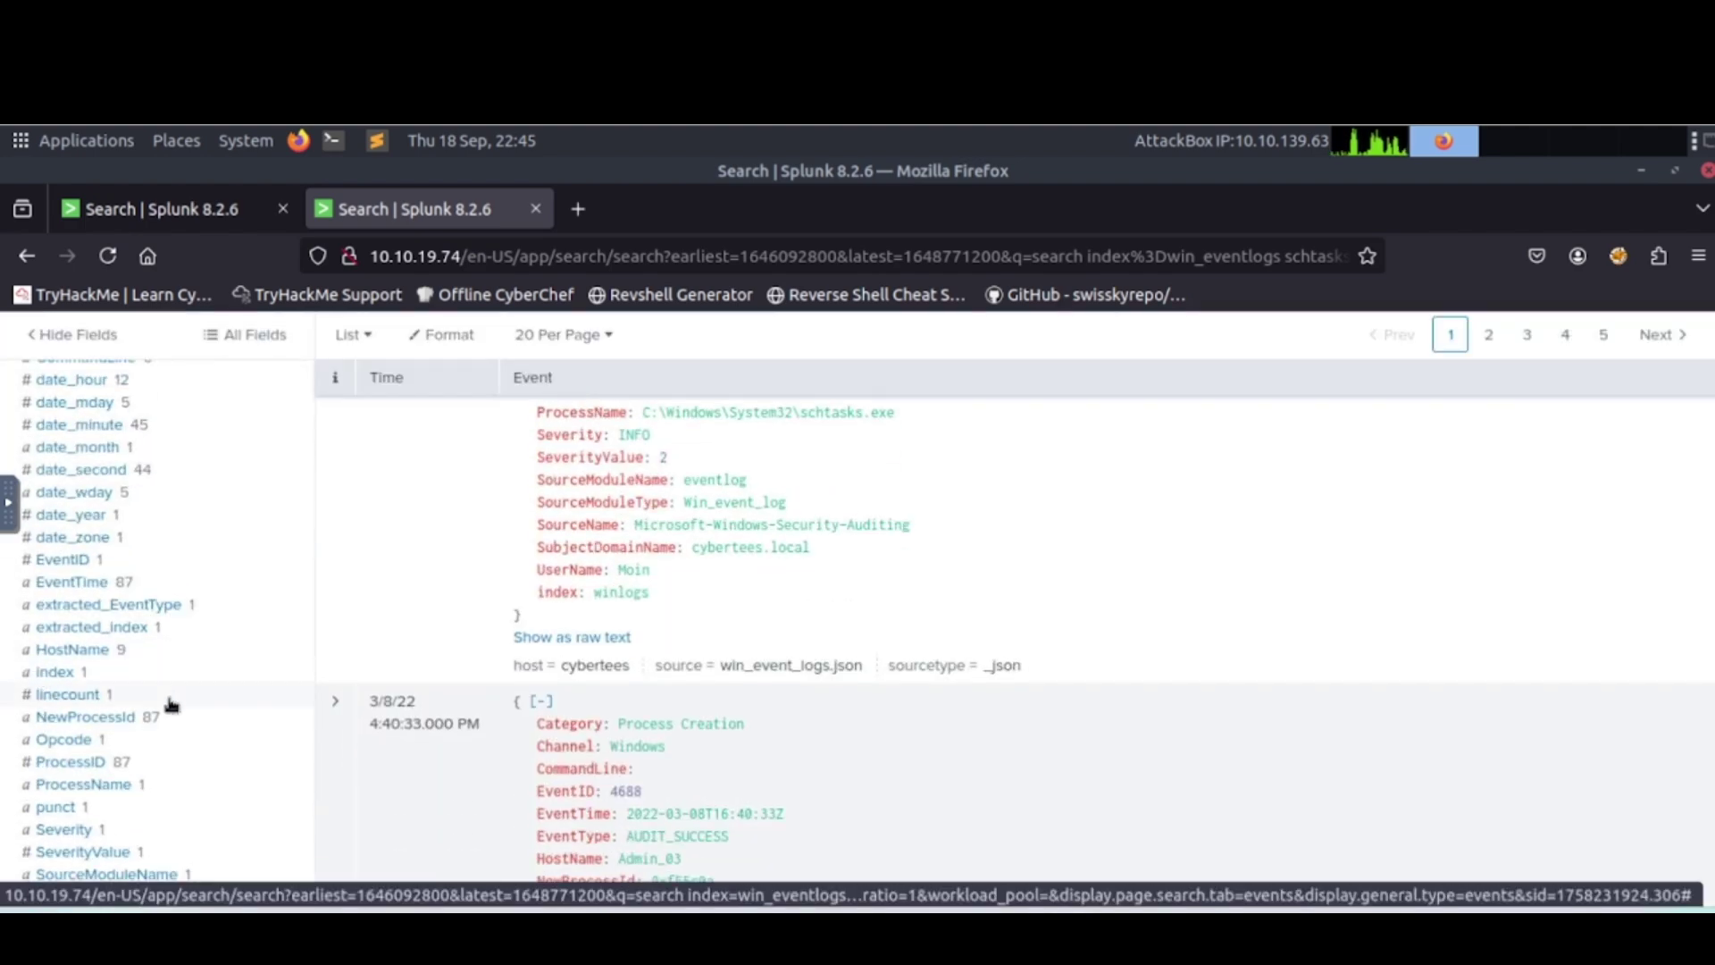
scroll(170, 703, down, 10)
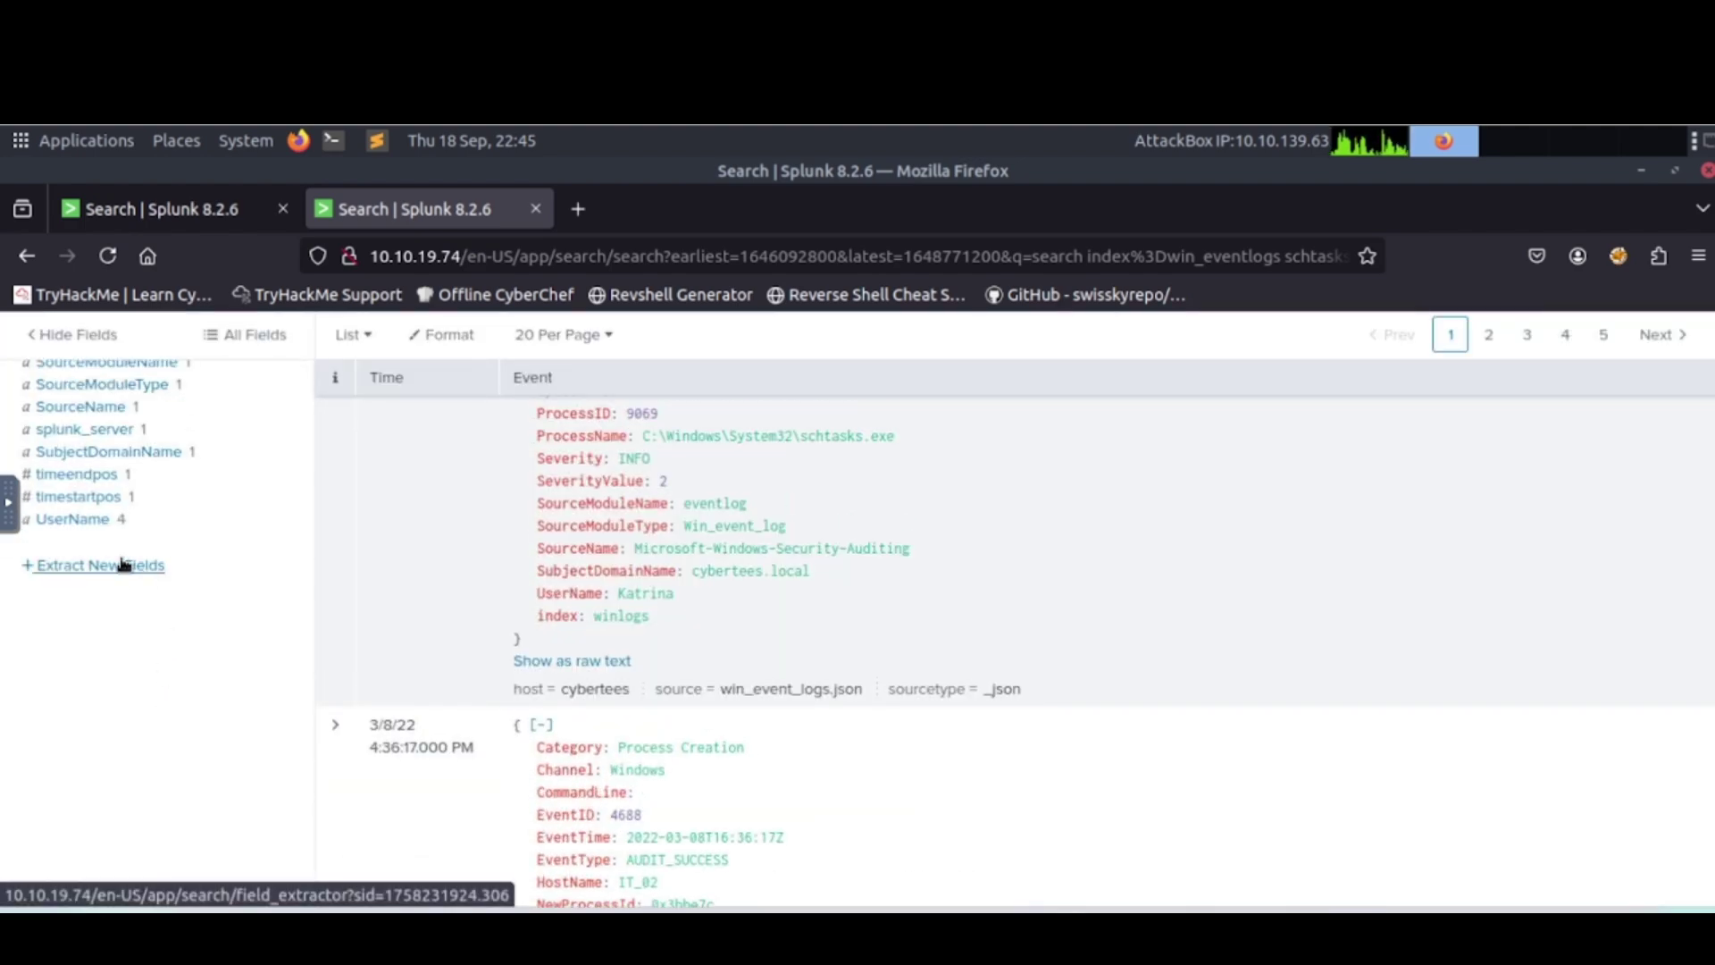
click(88, 519)
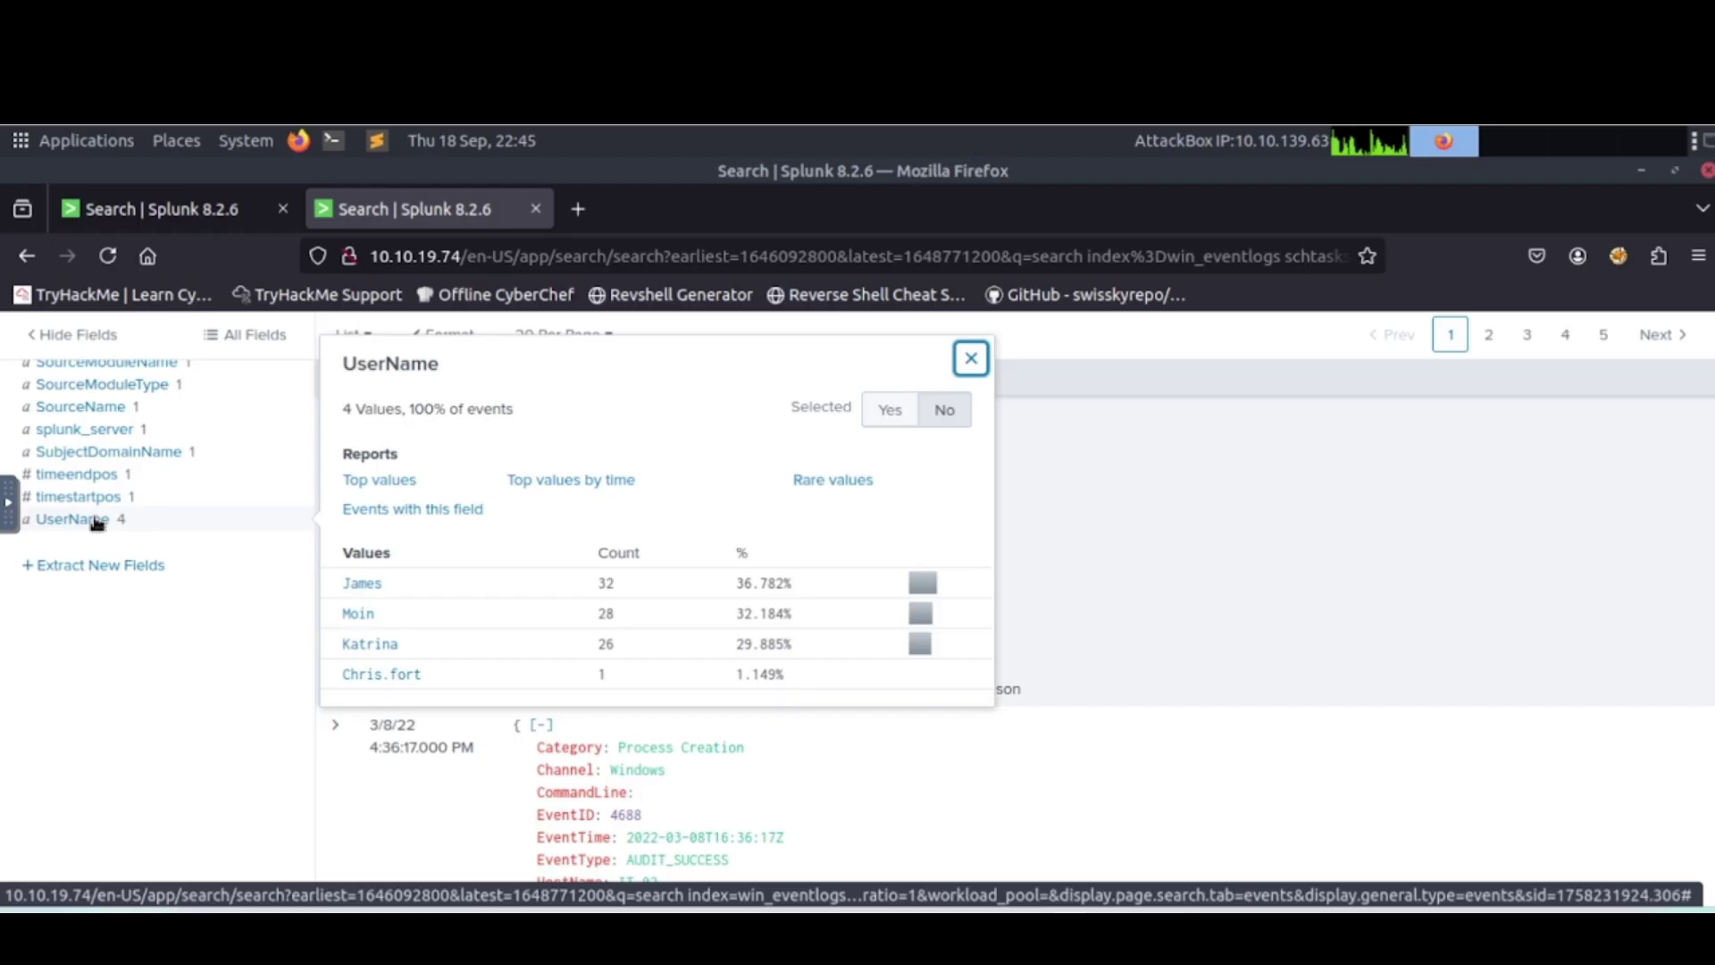
click(366, 675)
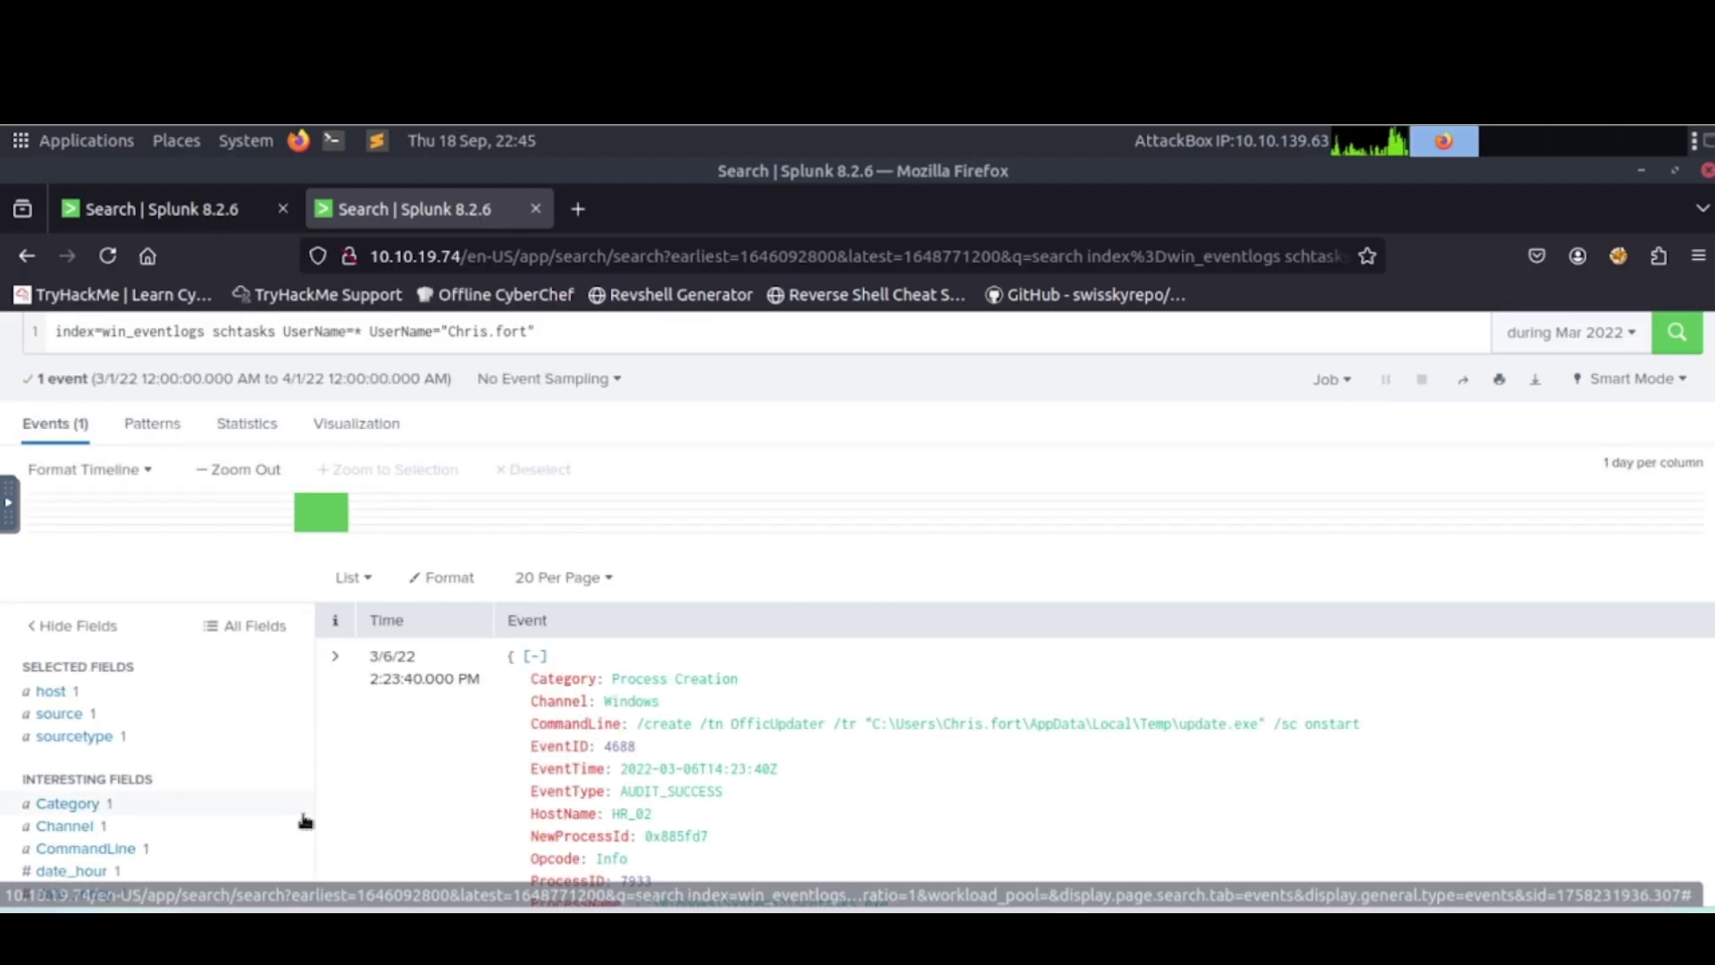
Check the event against the room's HR list, copy its UserName value and submit it as the answer to the HR scheduled tasks question.
scroll(303, 816, down, 10)
scroll(731, 547, up, 5)
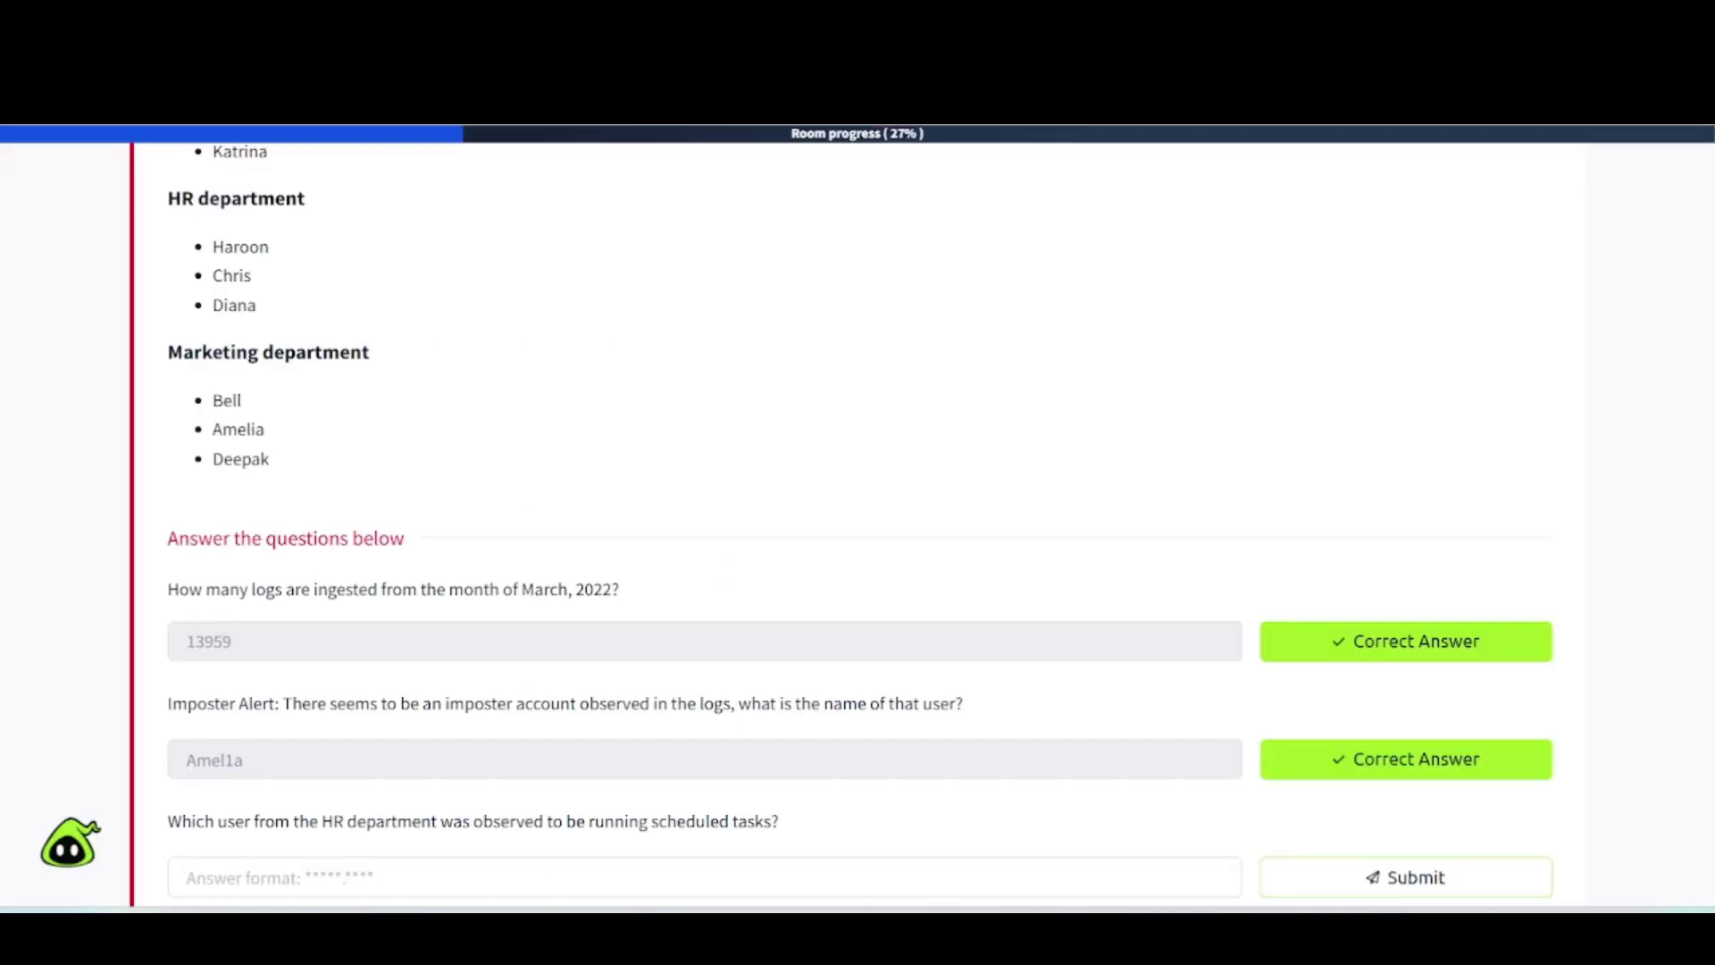
scroll(147, 819, down, 4)
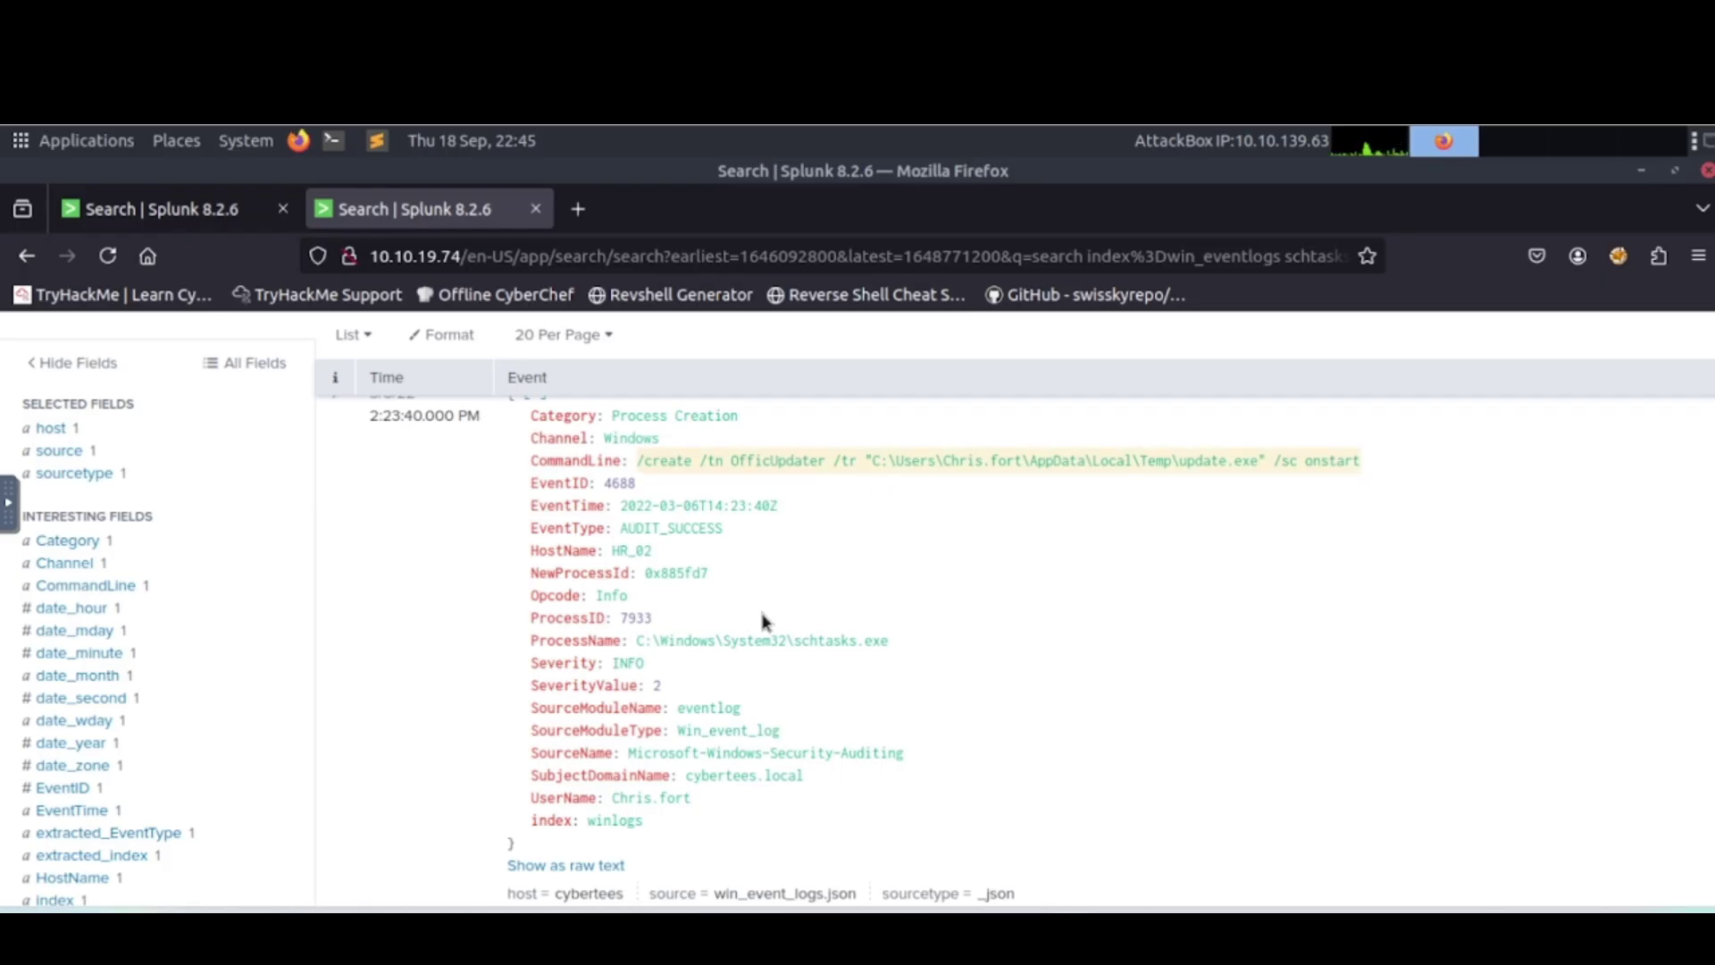
drag(698, 796, 615, 797)
key(ctrl+c)
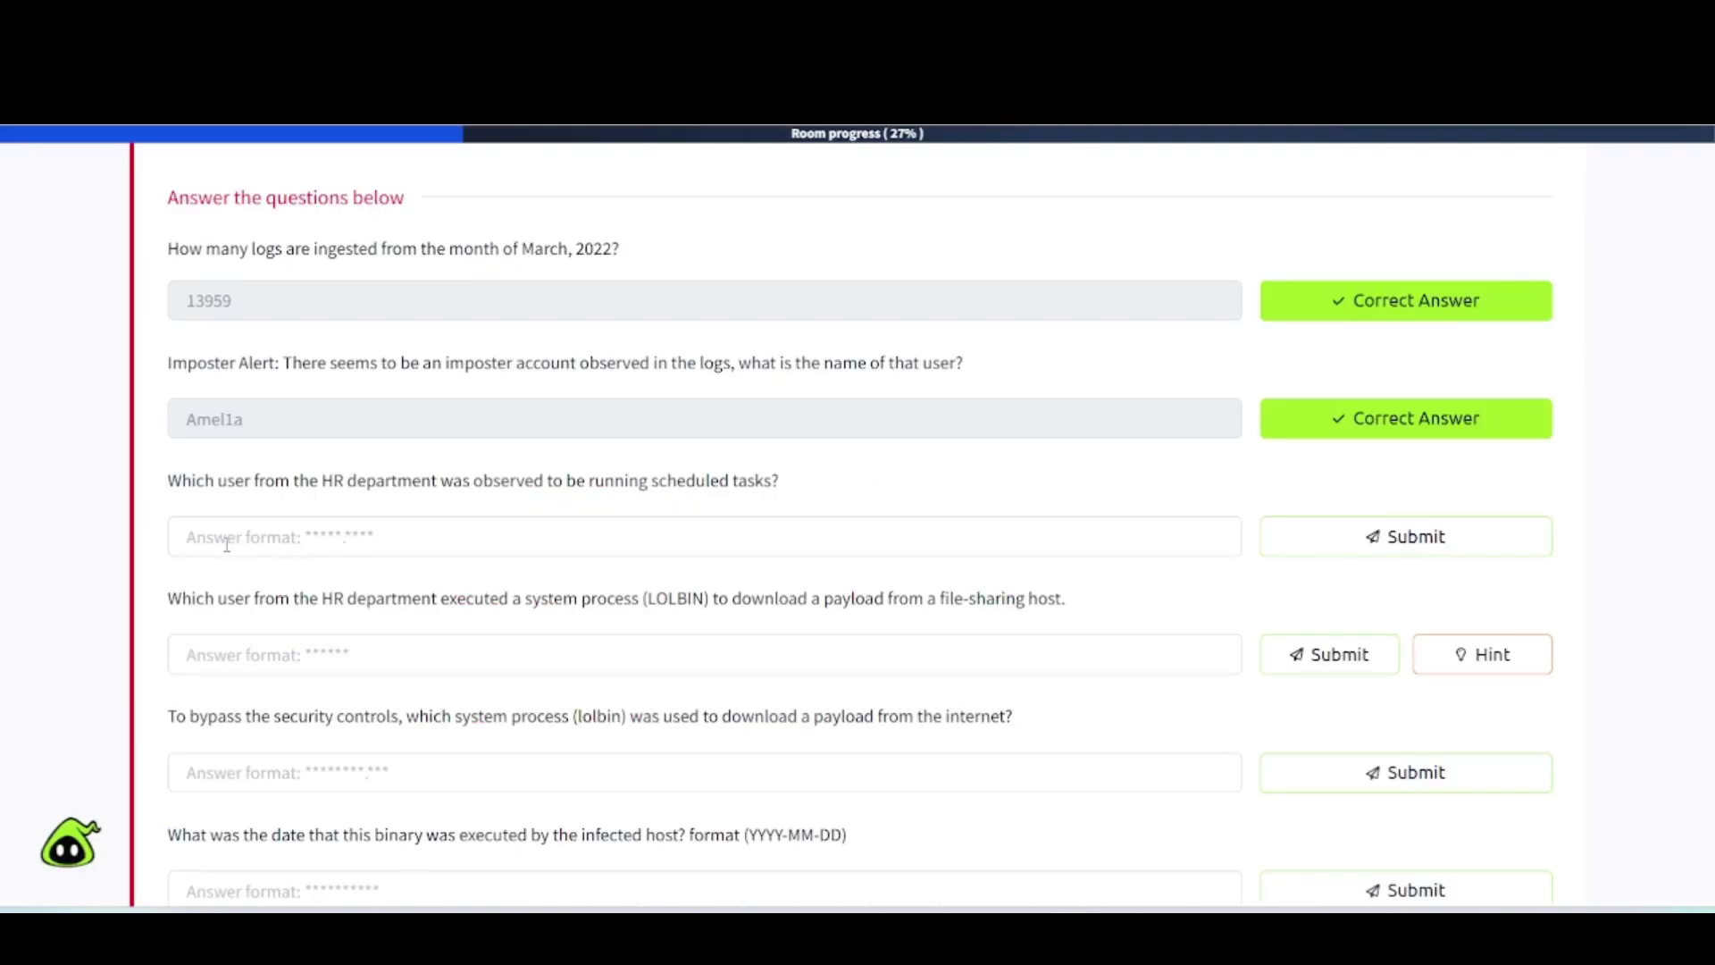
click(224, 536)
key(ctrl+v)
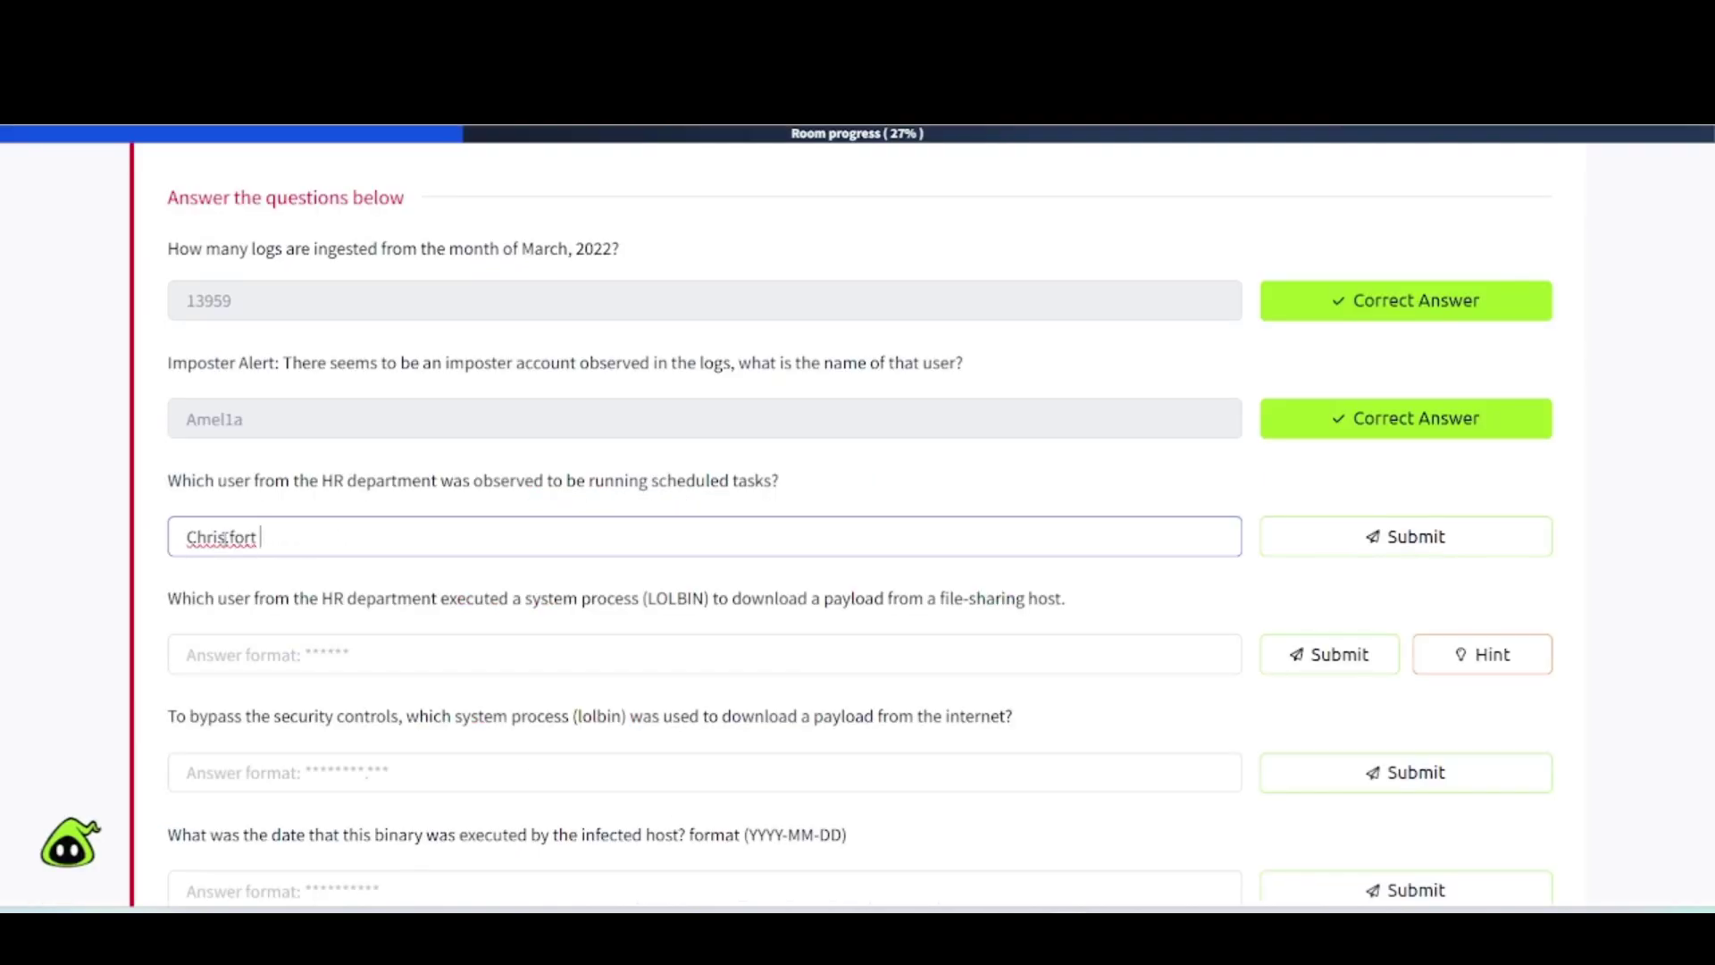
key(Return)
Read the room's question on the HR user's LOLBIN payload download, and review the fields of the scheduled task event.
scroll(224, 541, down, 3)
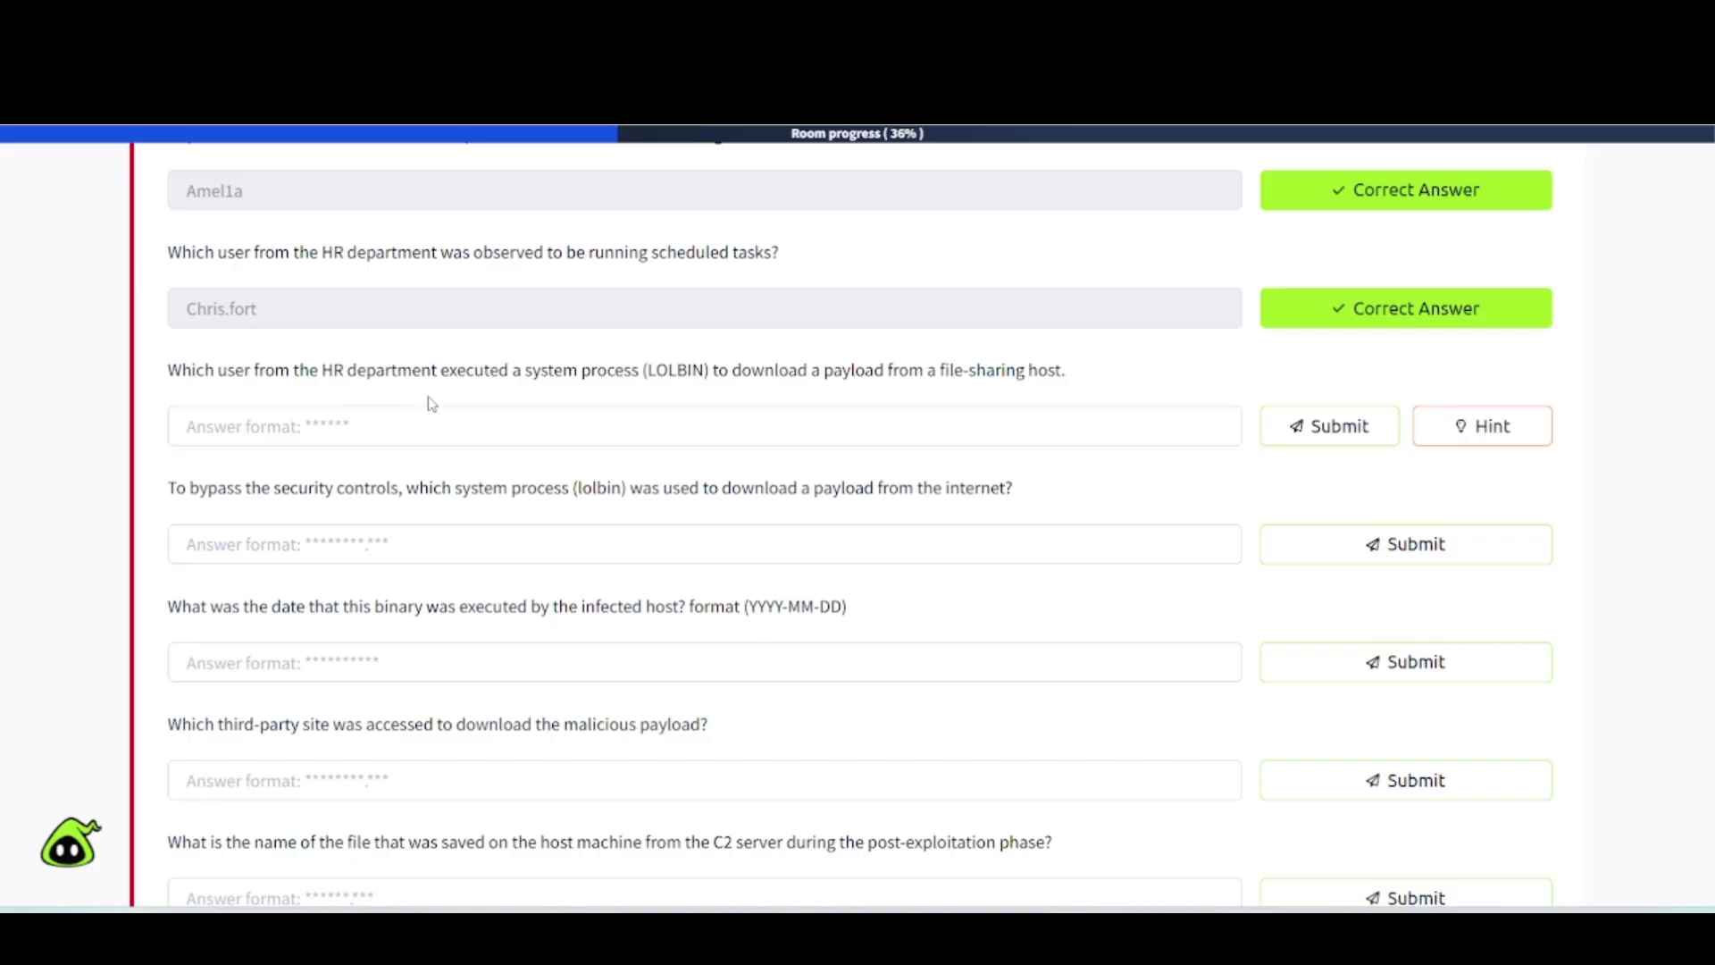
scroll(384, 376, up, 5)
scroll(384, 376, up, 1)
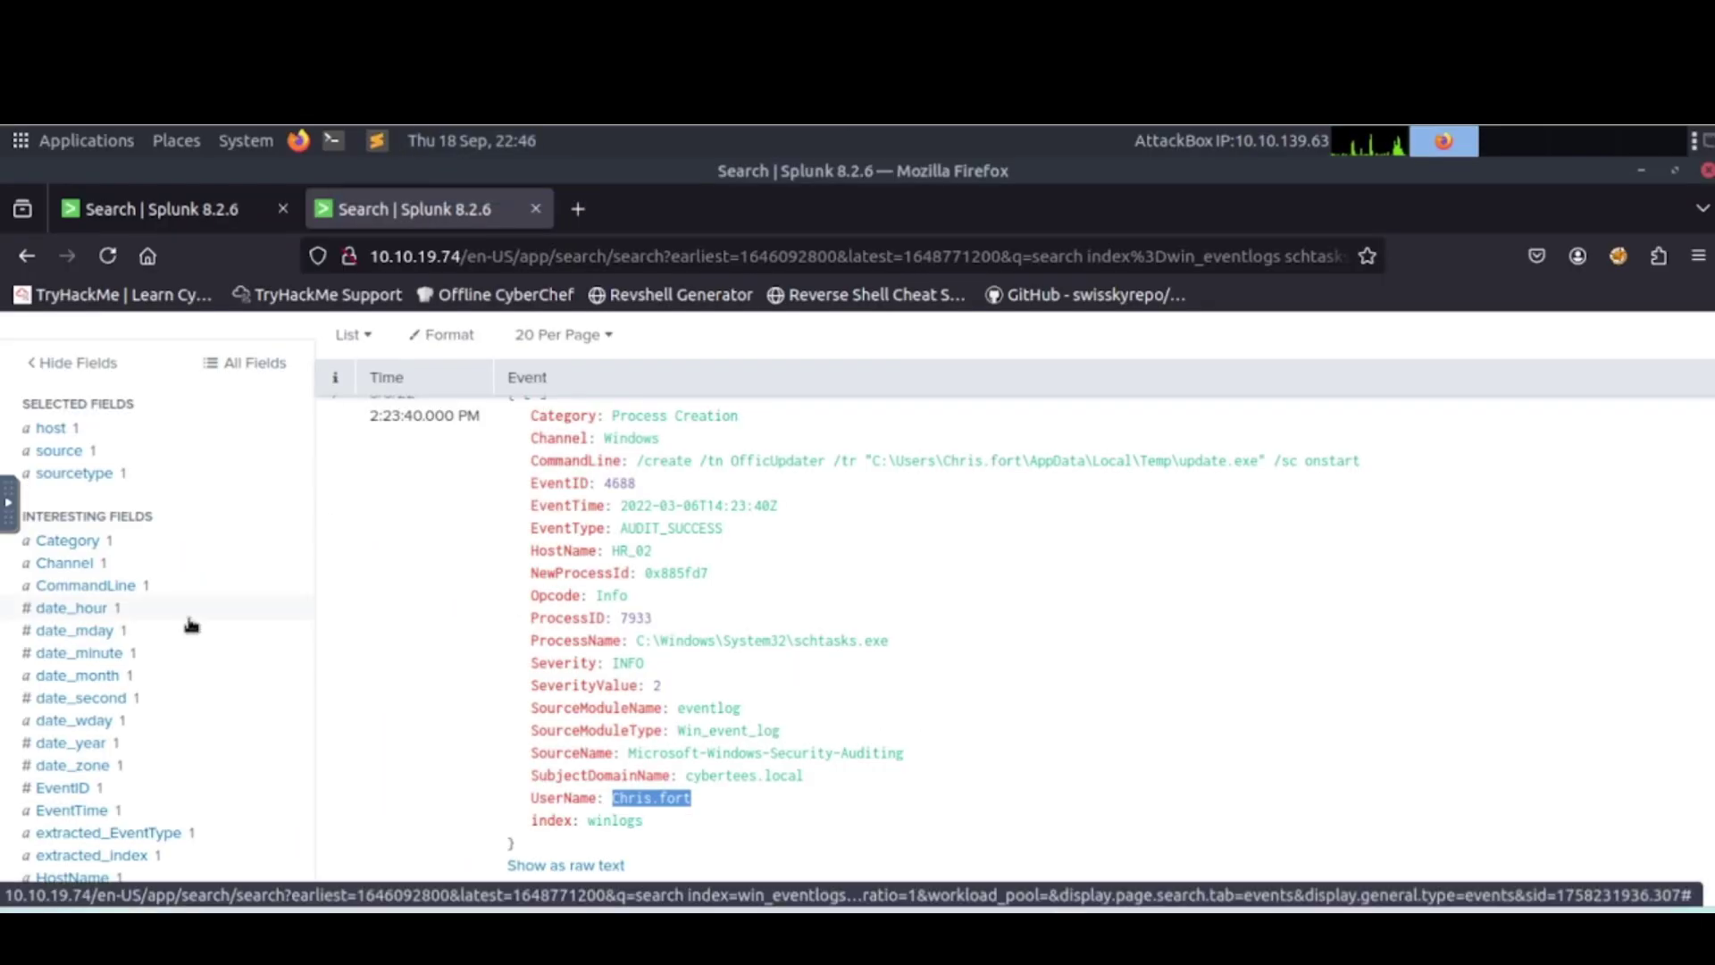
scroll(190, 624, down, 4)
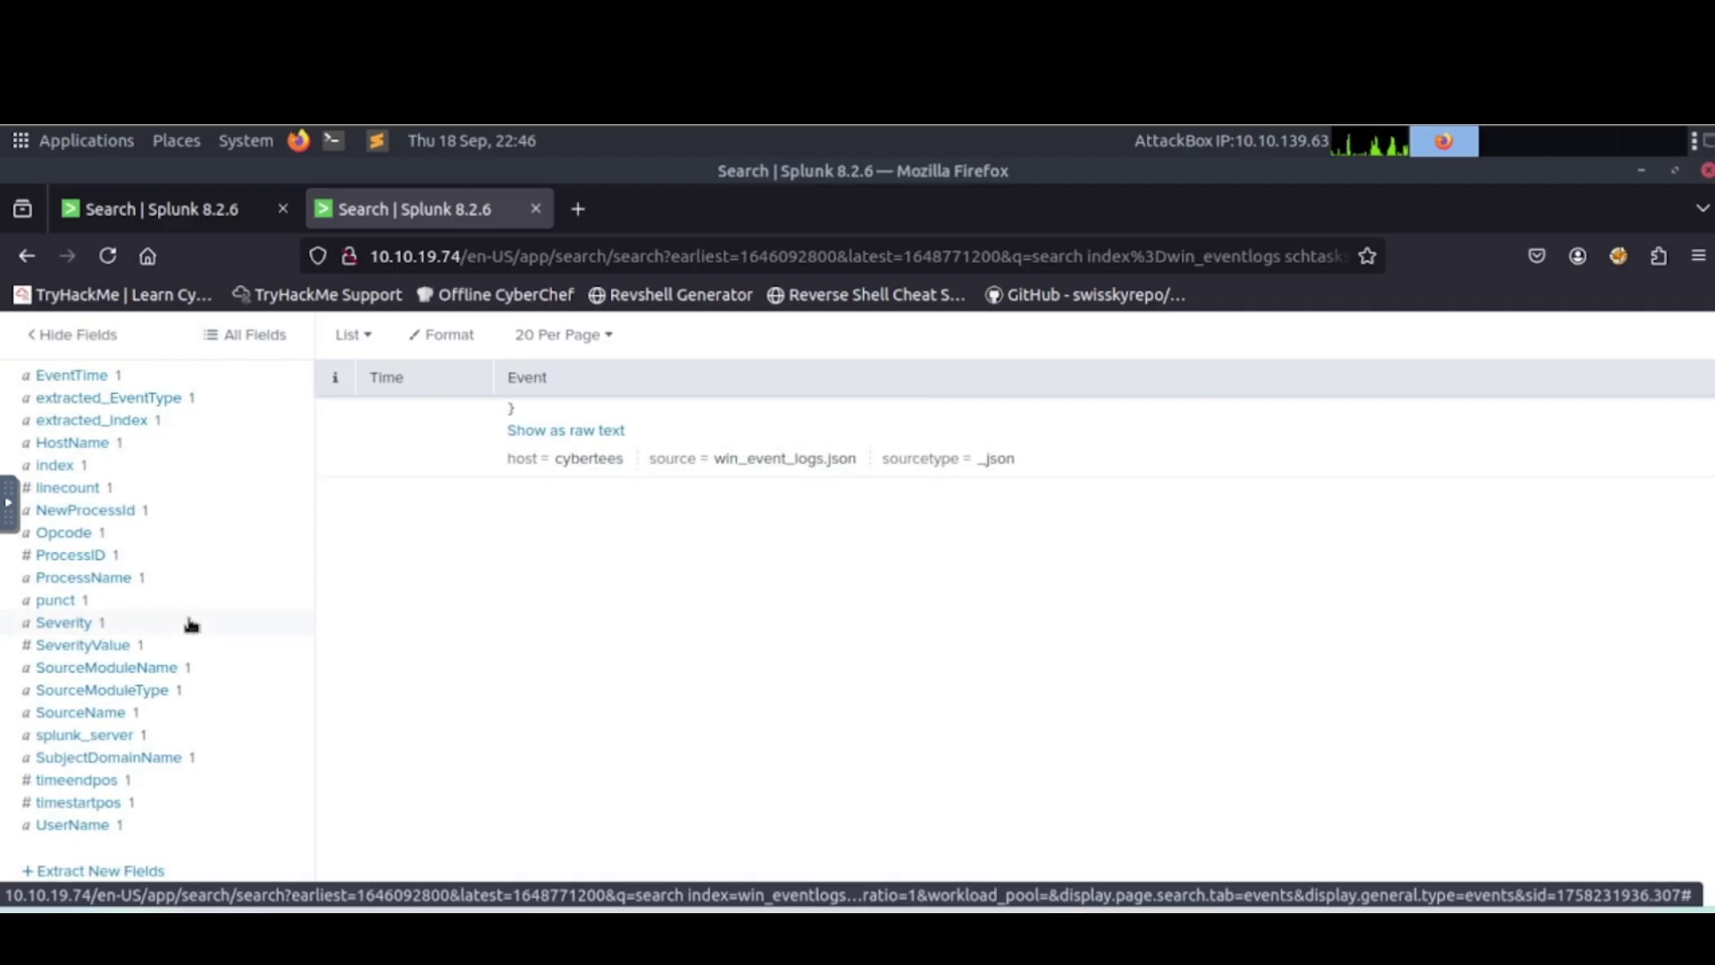
scroll(190, 625, up, 2)
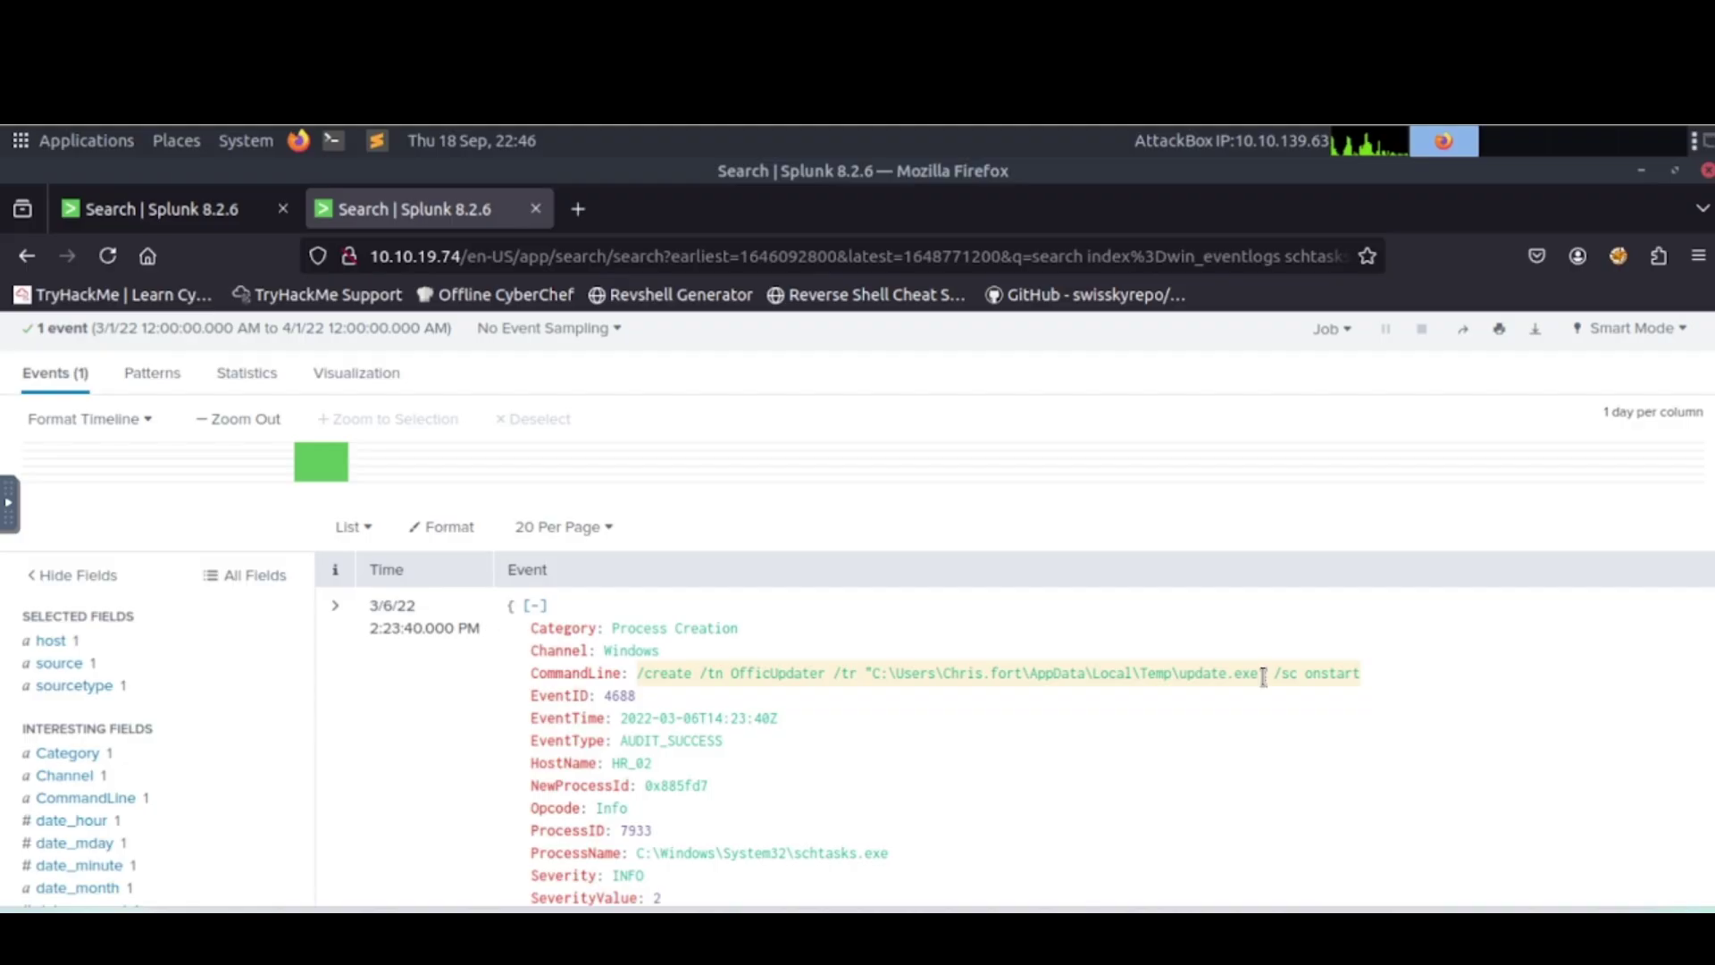
Search win_eventlogs for UserName=* update.exe, the executable named in the event's CommandLine, and inspect the matching event.
drag(1263, 678, 1179, 686)
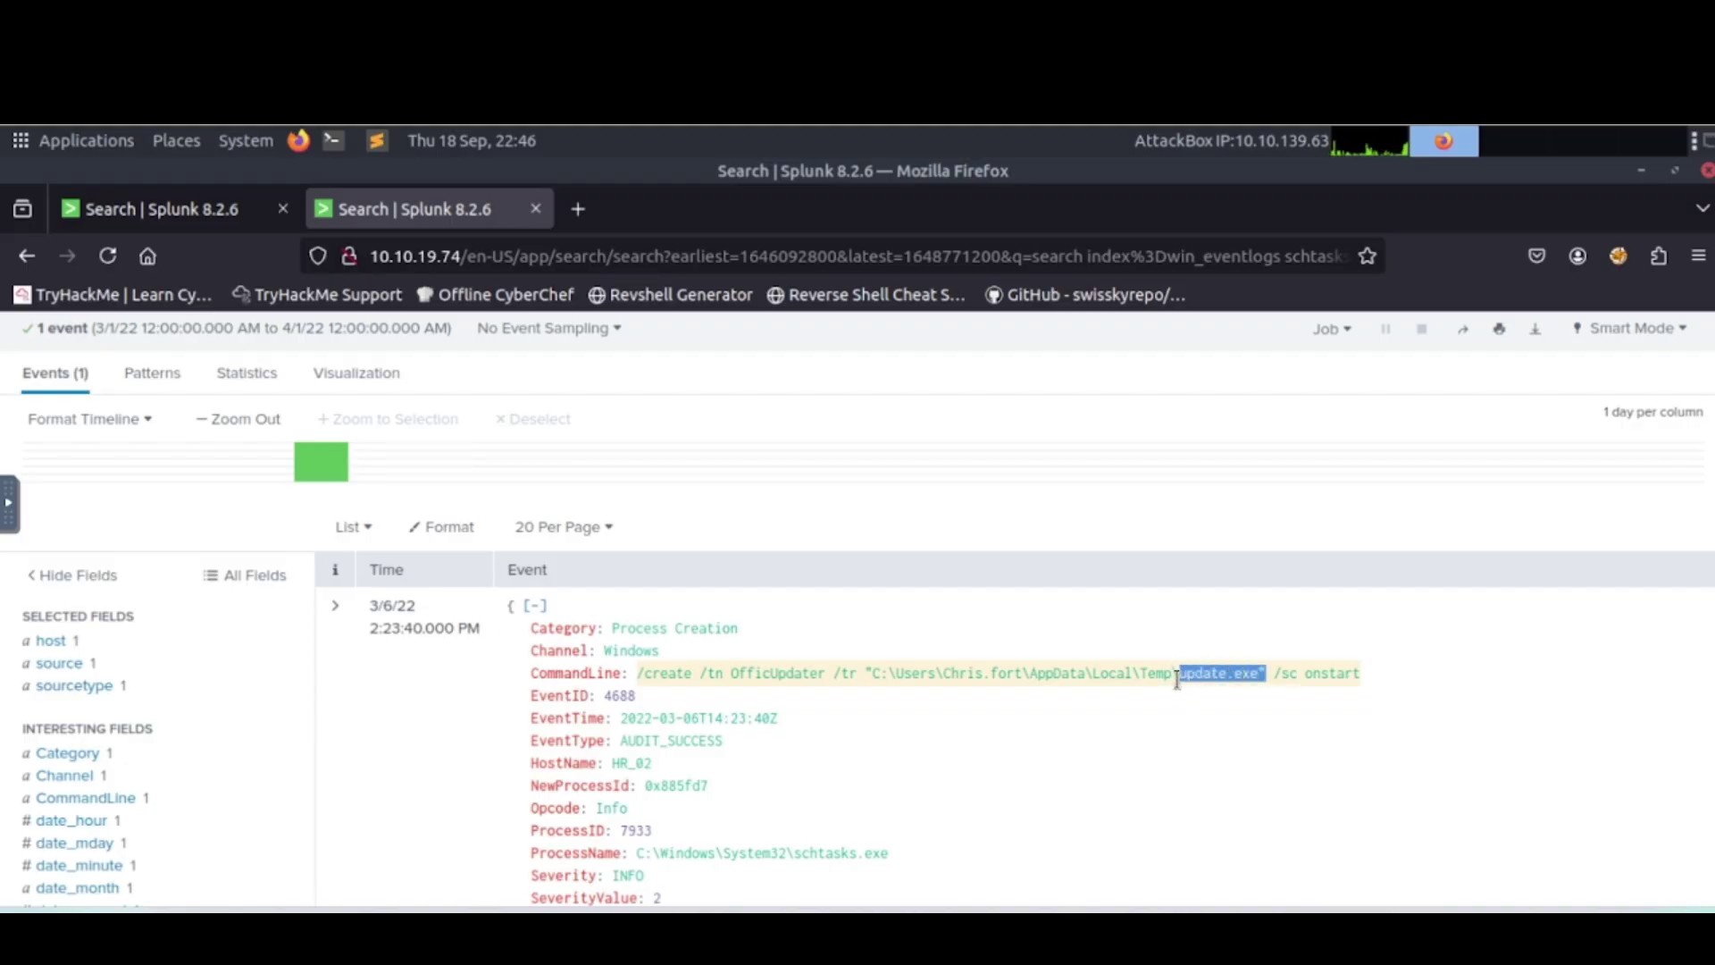
scroll(250, 528, up, 2)
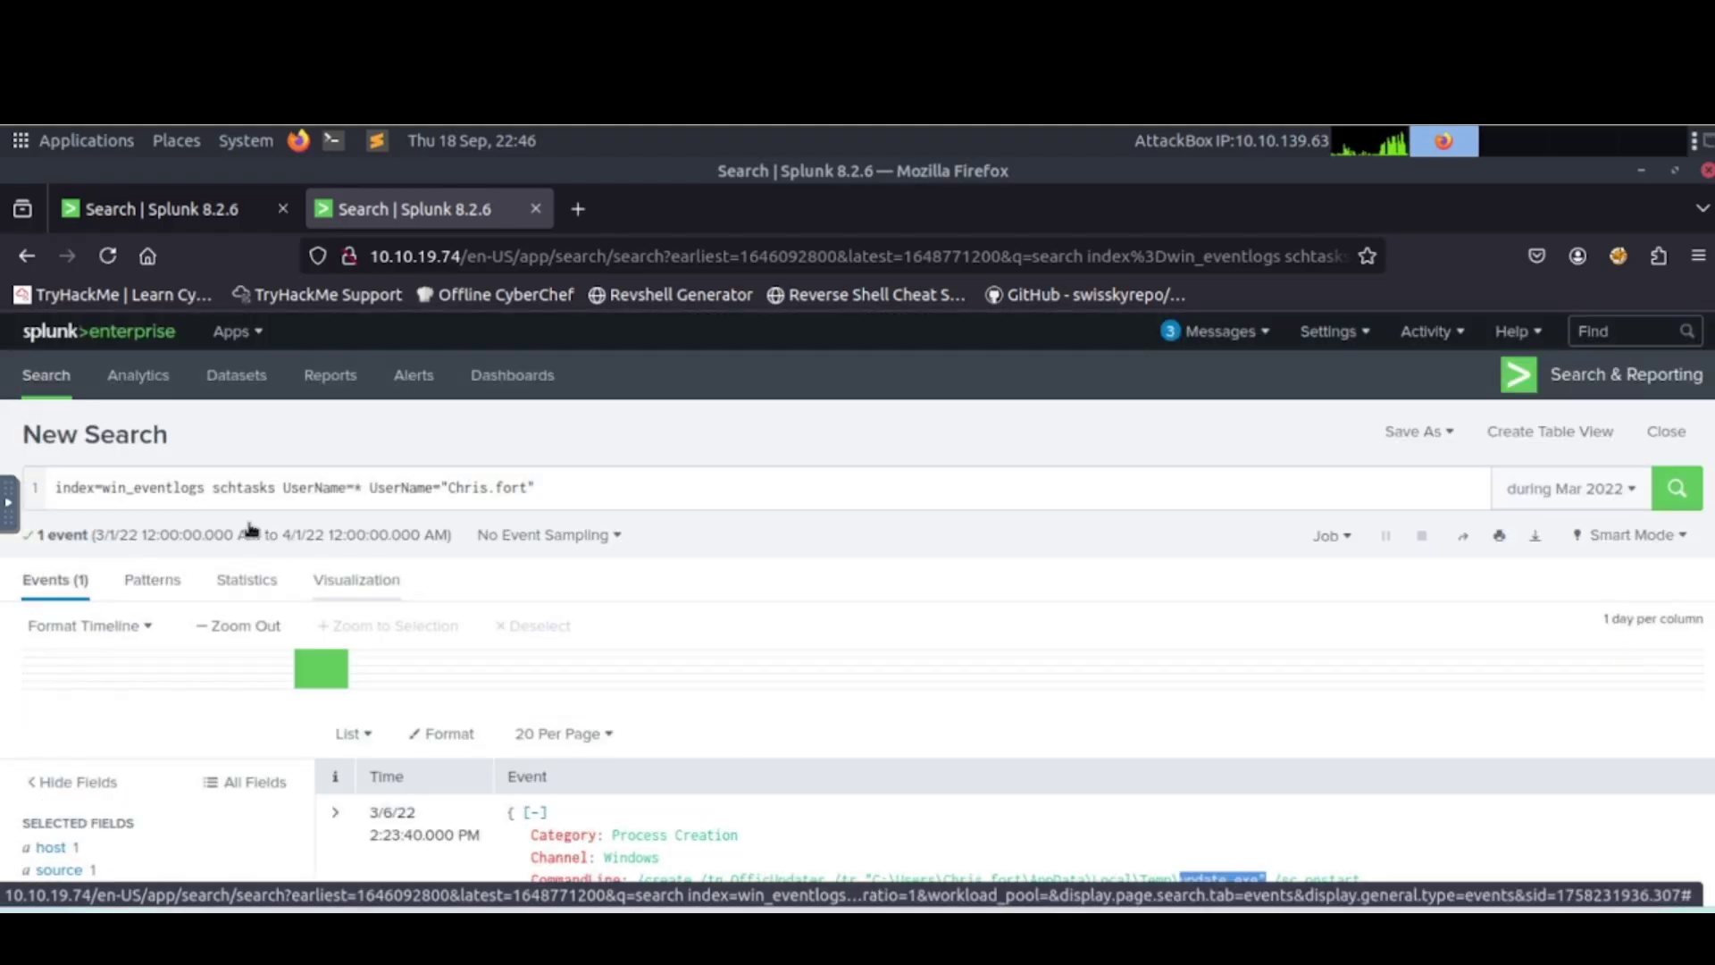
click(565, 494)
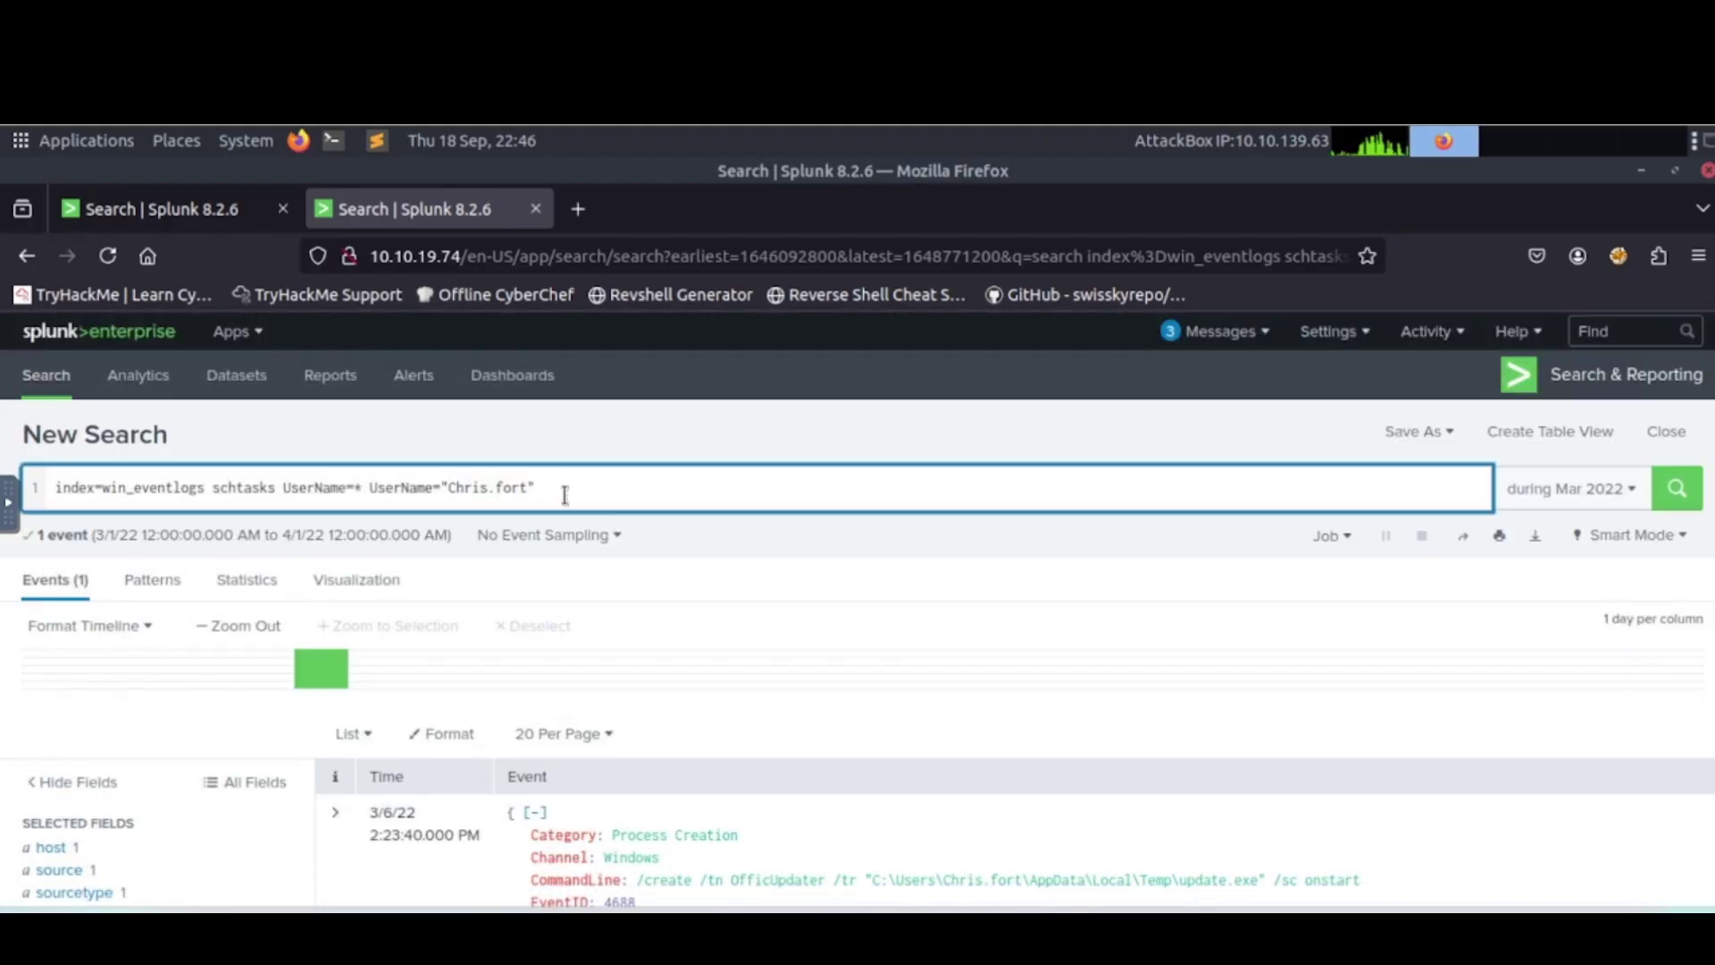
key(Return)
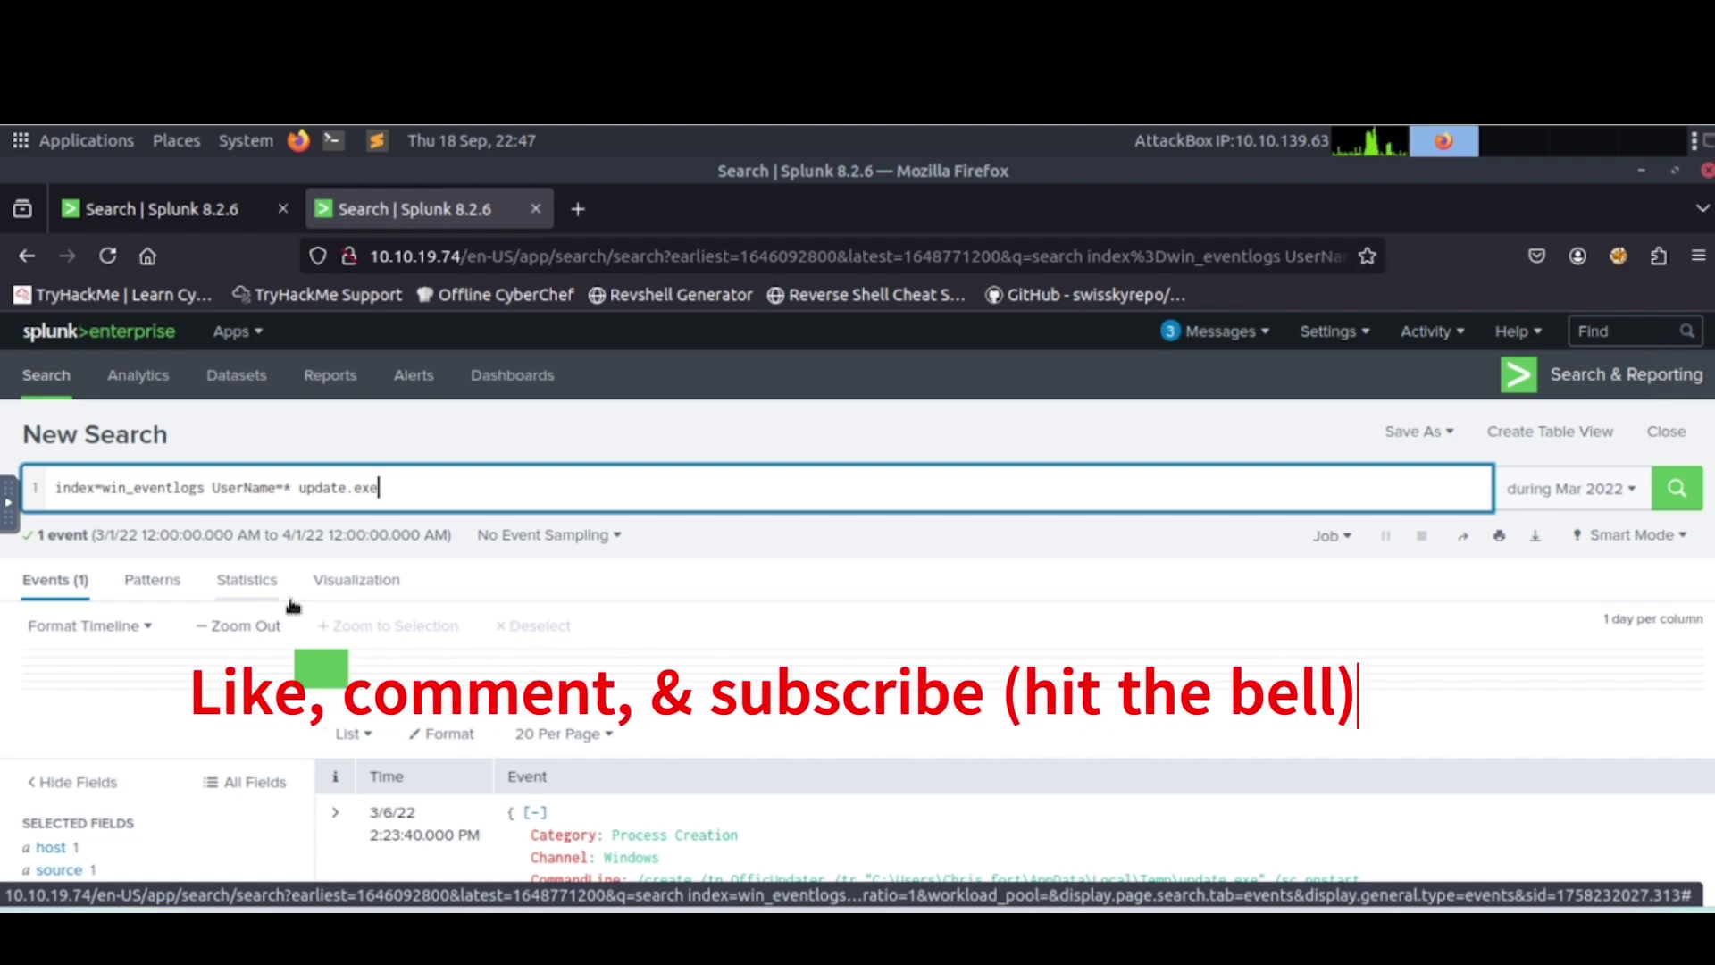
scroll(292, 605, down, 4)
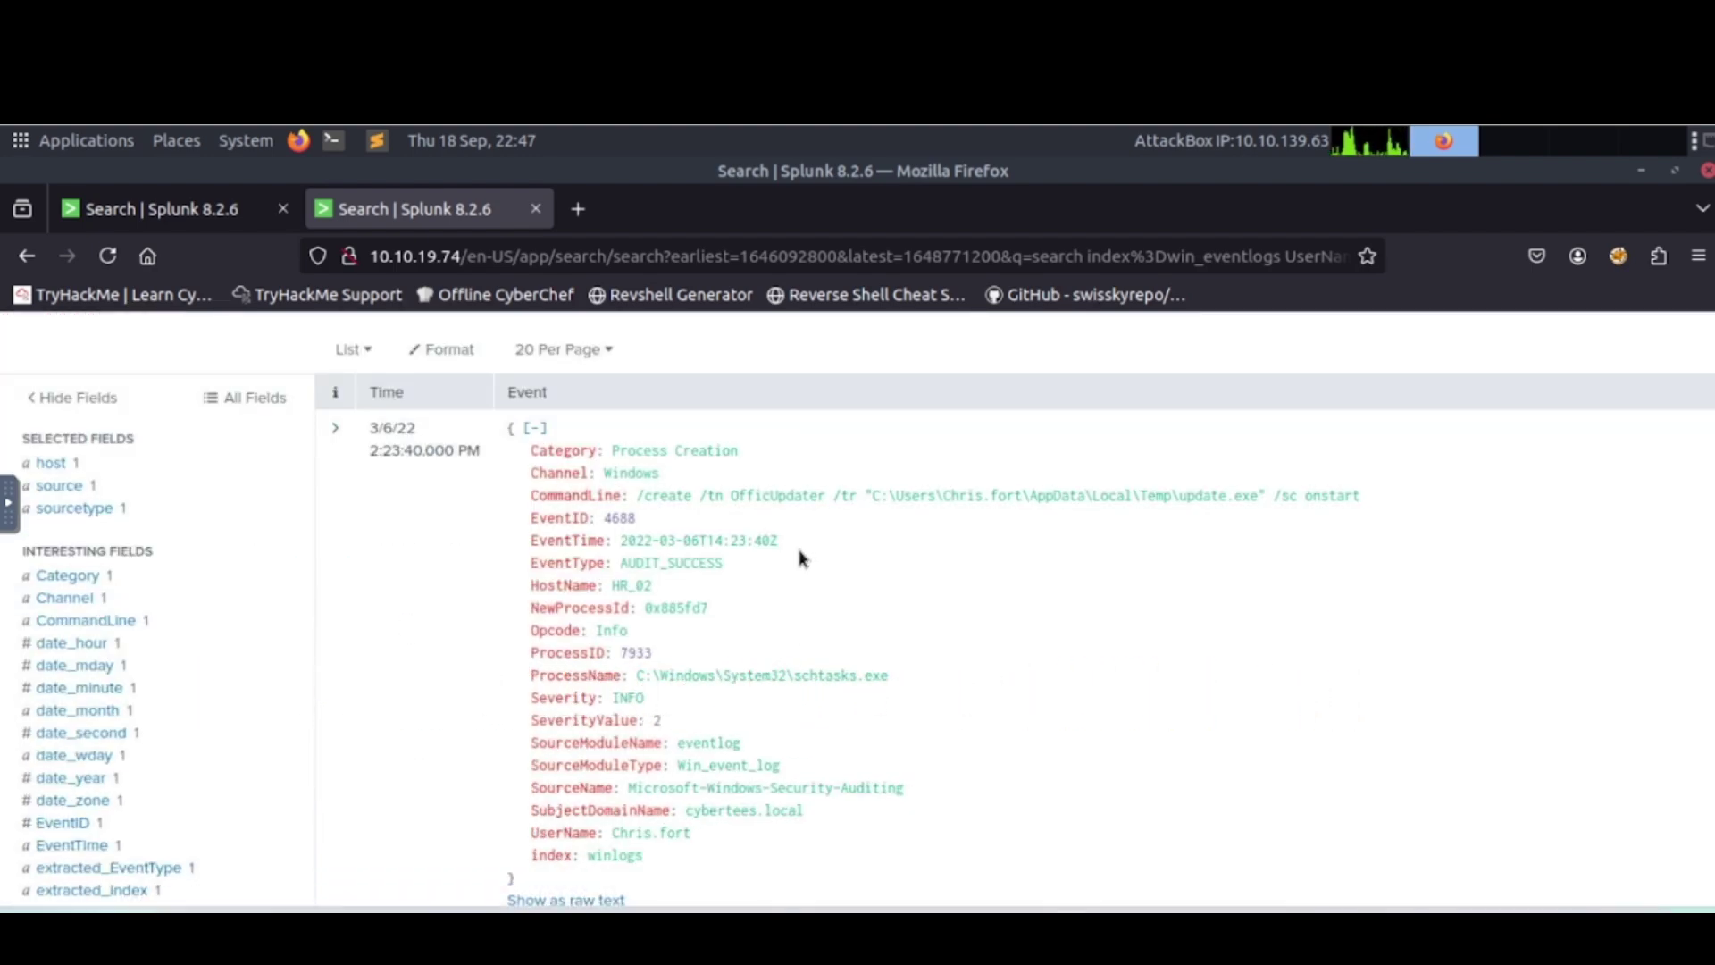
scroll(754, 682, down, 5)
scroll(734, 674, up, 7)
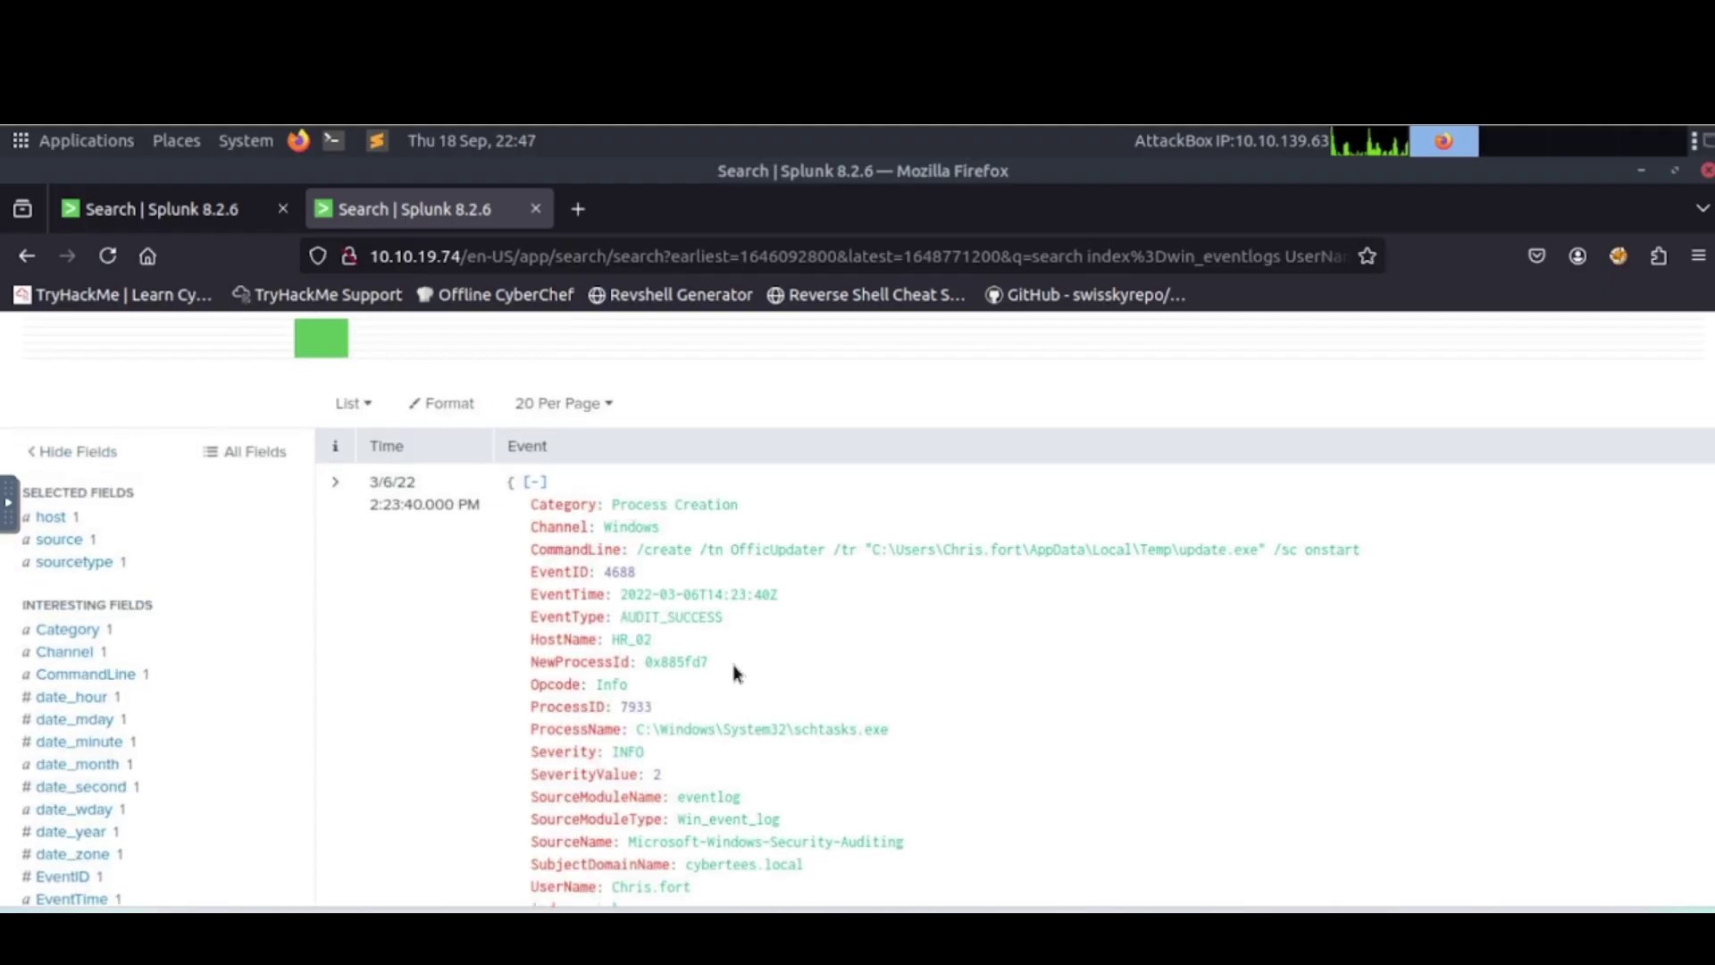
scroll(764, 809, down, 3)
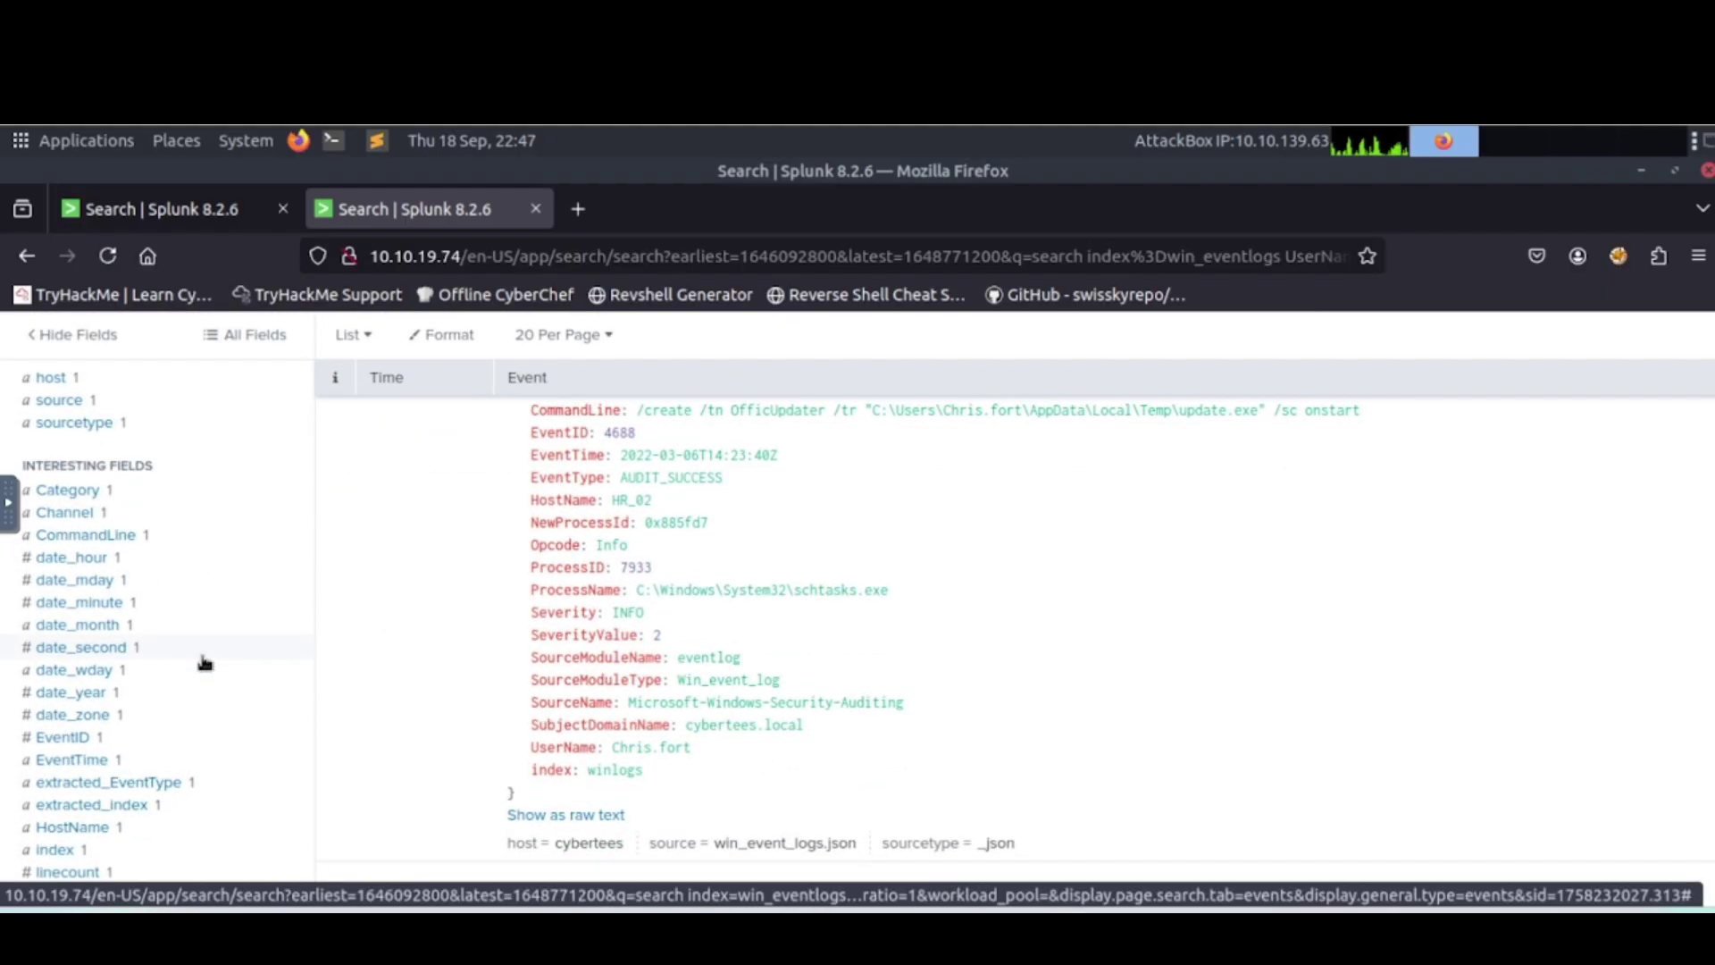
scroll(232, 625, up, 5)
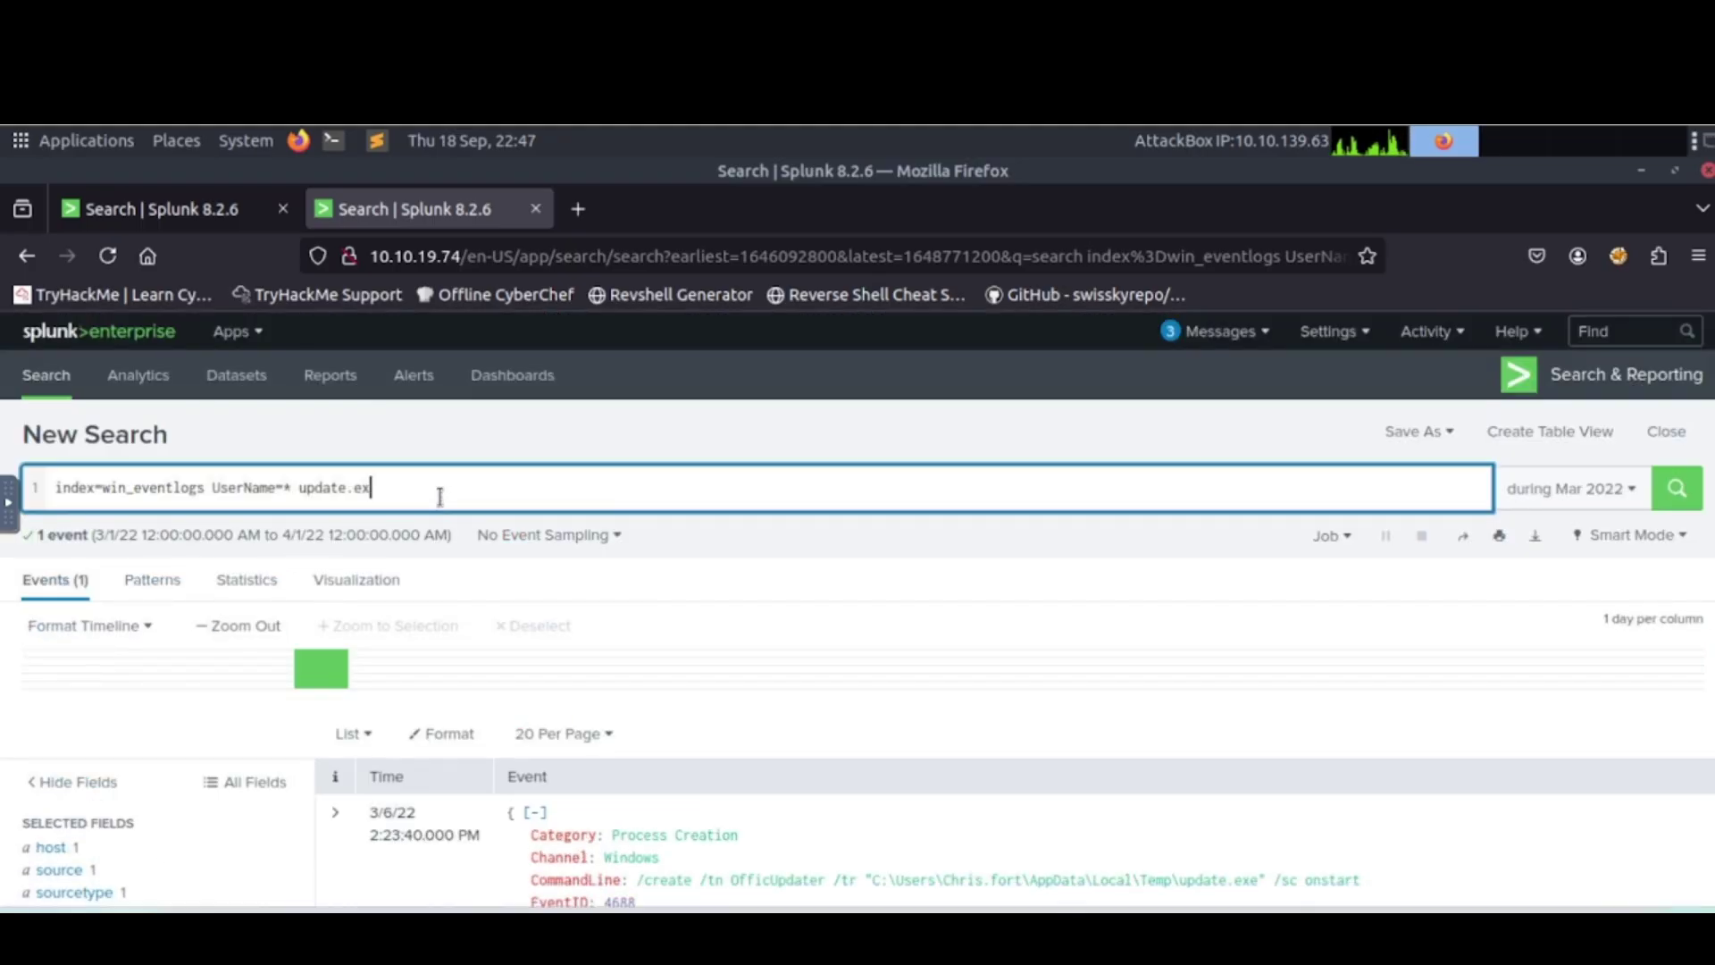
Reduce the query to index=win_eventlogs and run the search.
key(BackSpace)
key(BackSpace)
key(BackSpace)
key(BackSpace)
key(BackSpace)
key(BackSpace)
key(BackSpace)
key(BackSpace)
key(BackSpace)
key(BackSpace)
key(BackSpace)
key(BackSpace)
key(BackSpace)
key(BackSpace)
key(BackSpace)
key(BackSpace)
key(BackSpace)
key(BackSpace)
key(BackSpace)
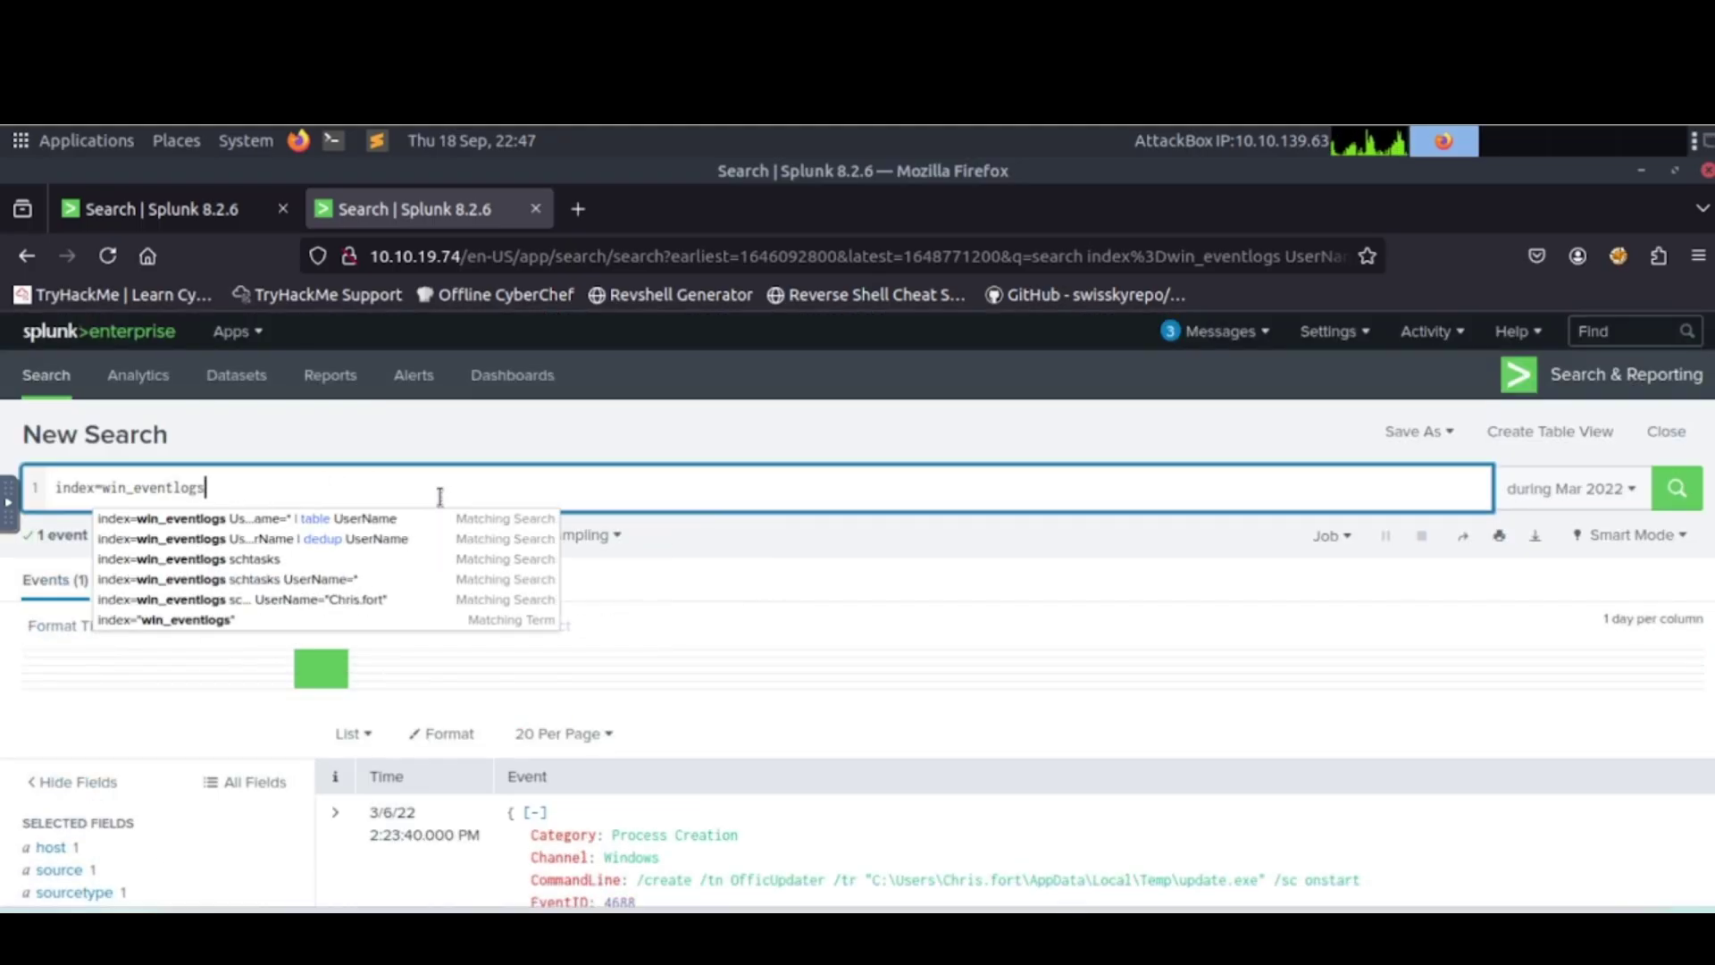
key(Return)
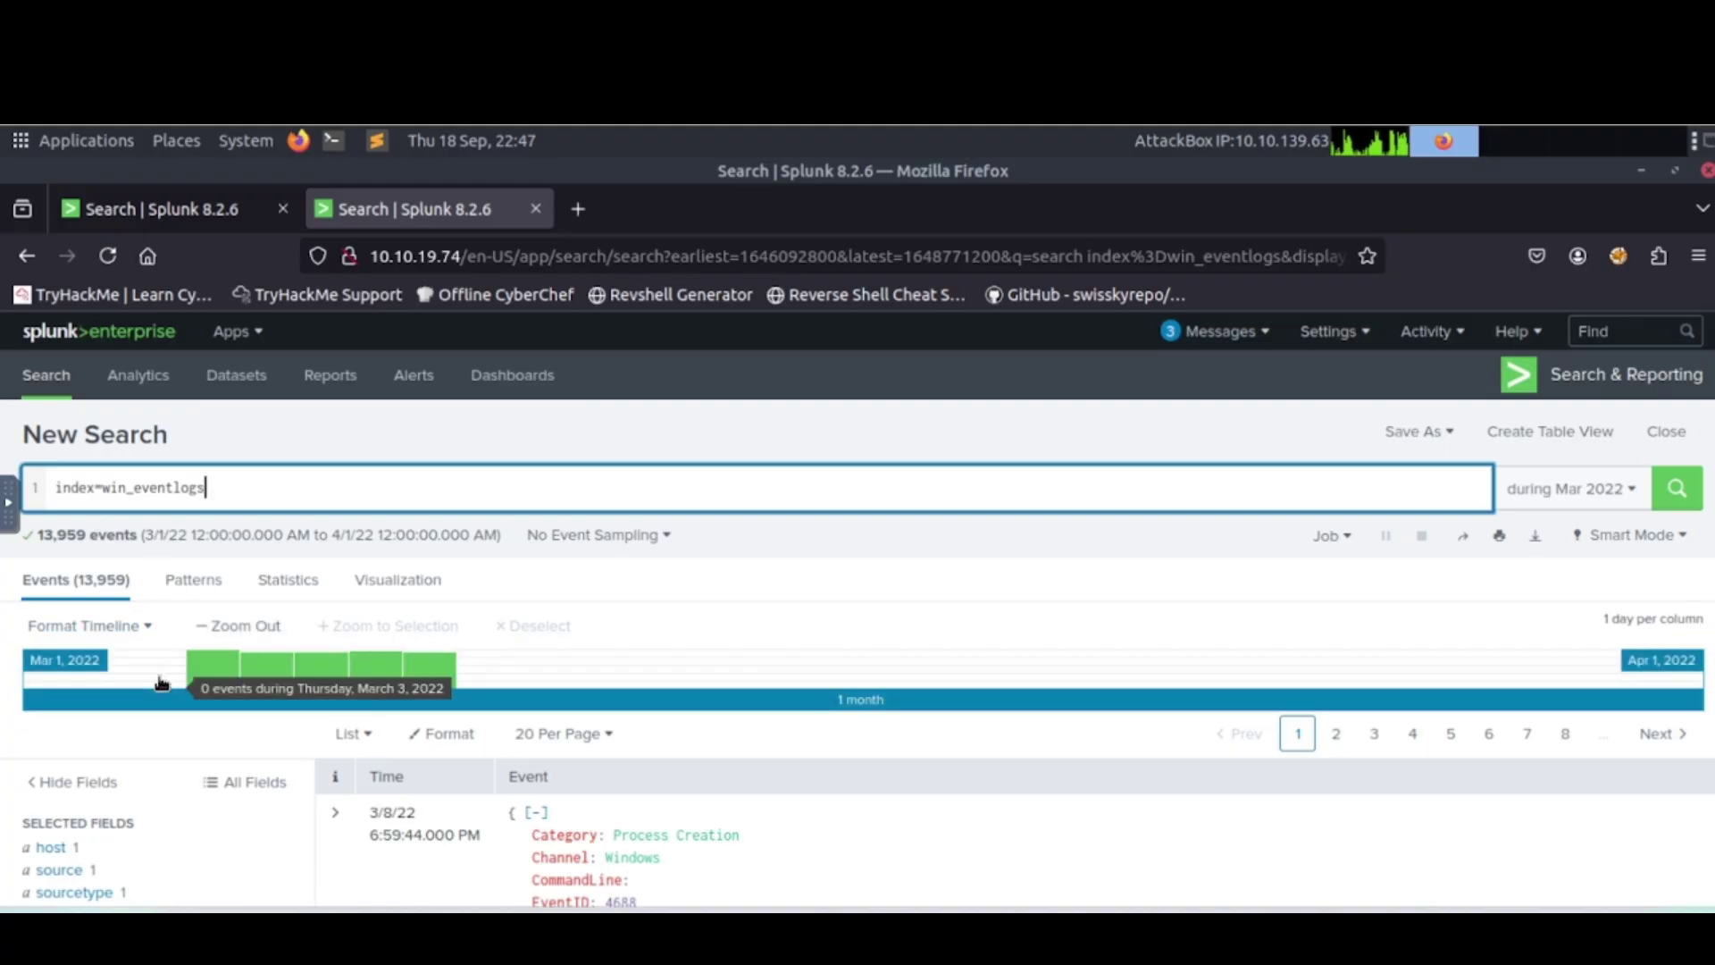
Examine the top values of the CommandLine field across all win_eventlogs events.
scroll(159, 681, down, 3)
scroll(158, 675, down, 5)
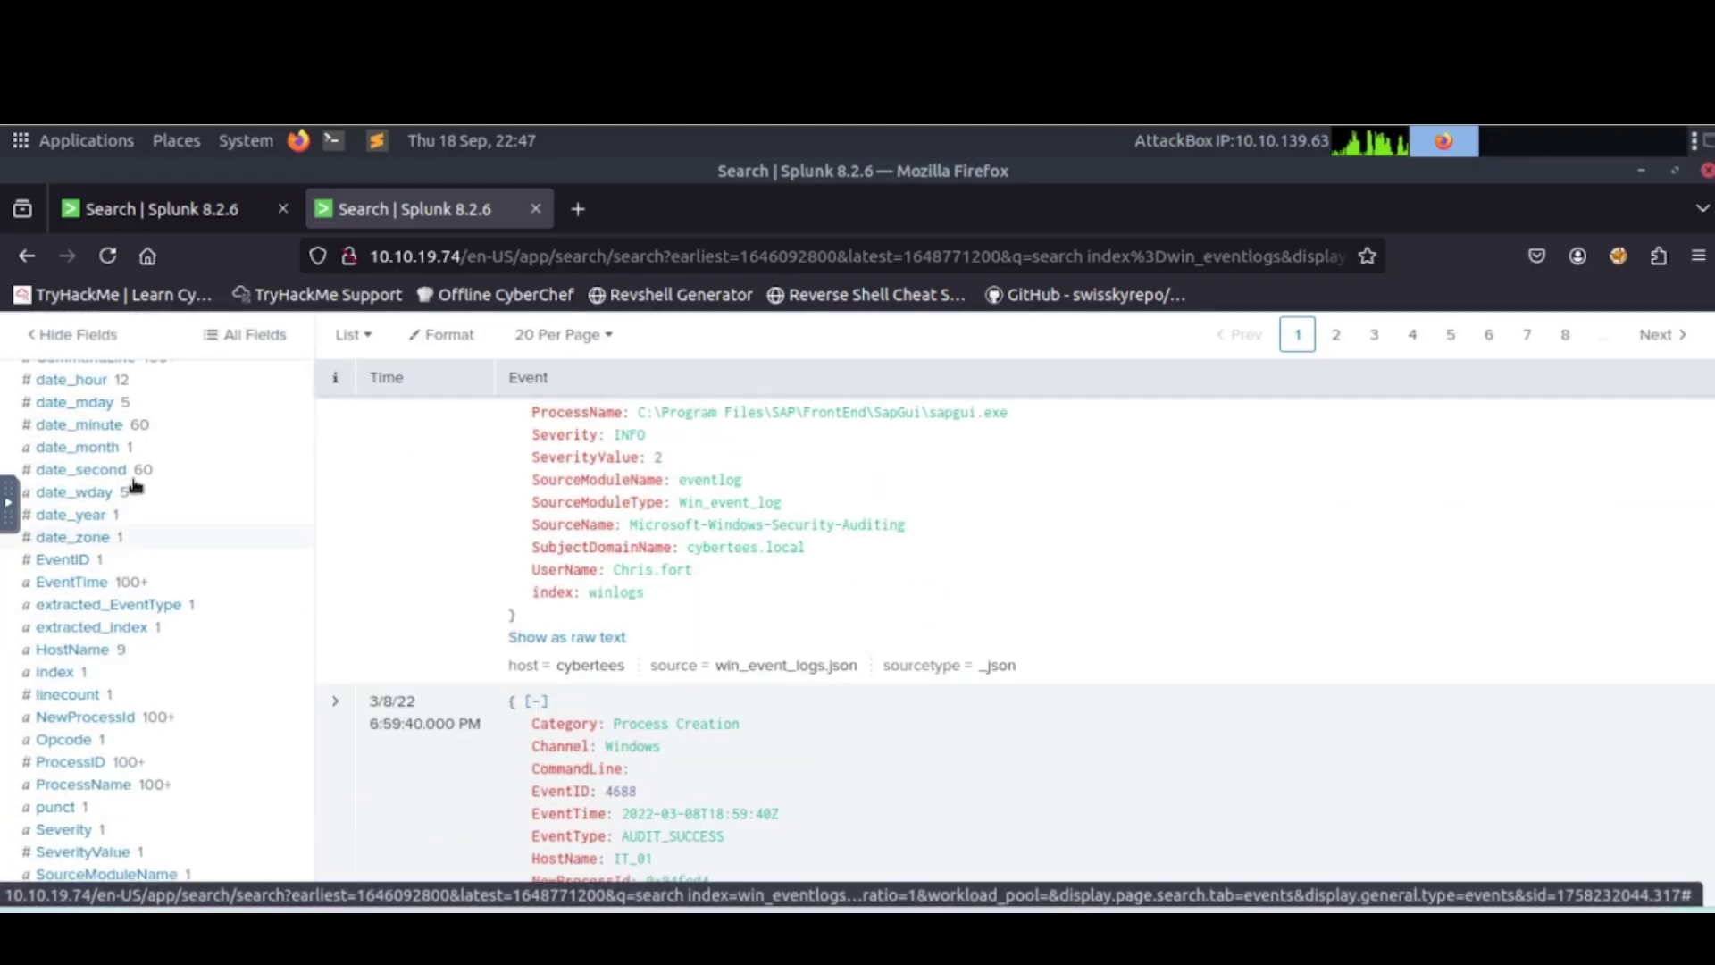
scroll(143, 619, up, 5)
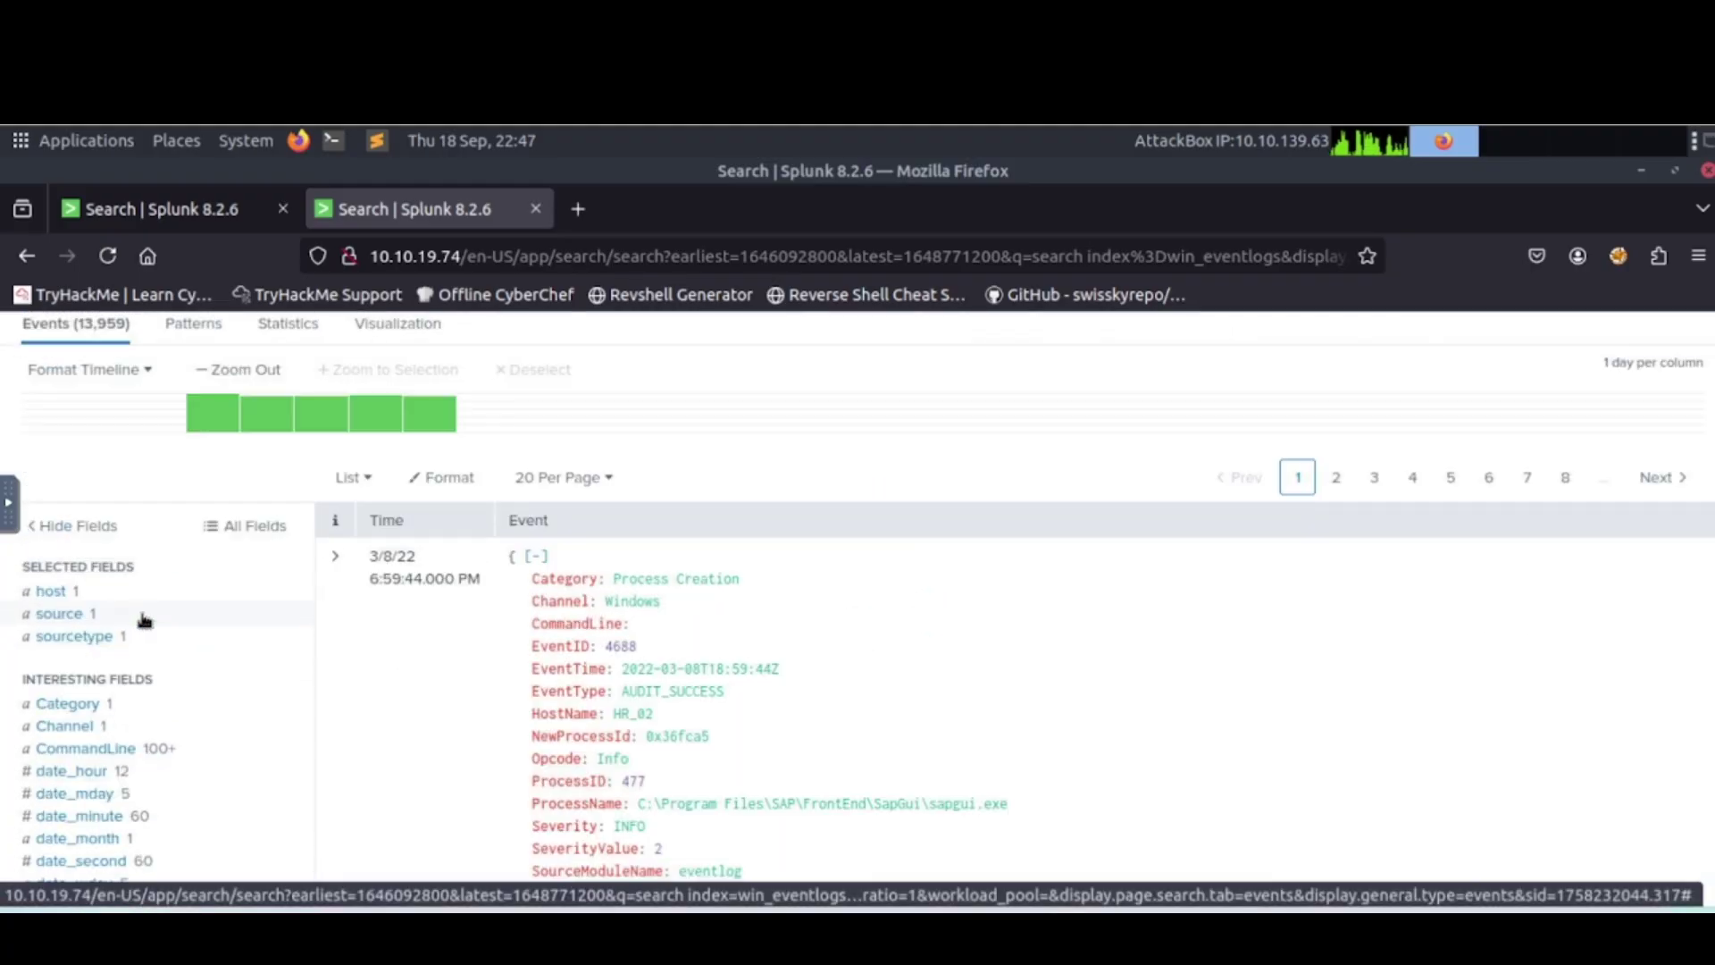
click(109, 748)
scroll(425, 742, down, 3)
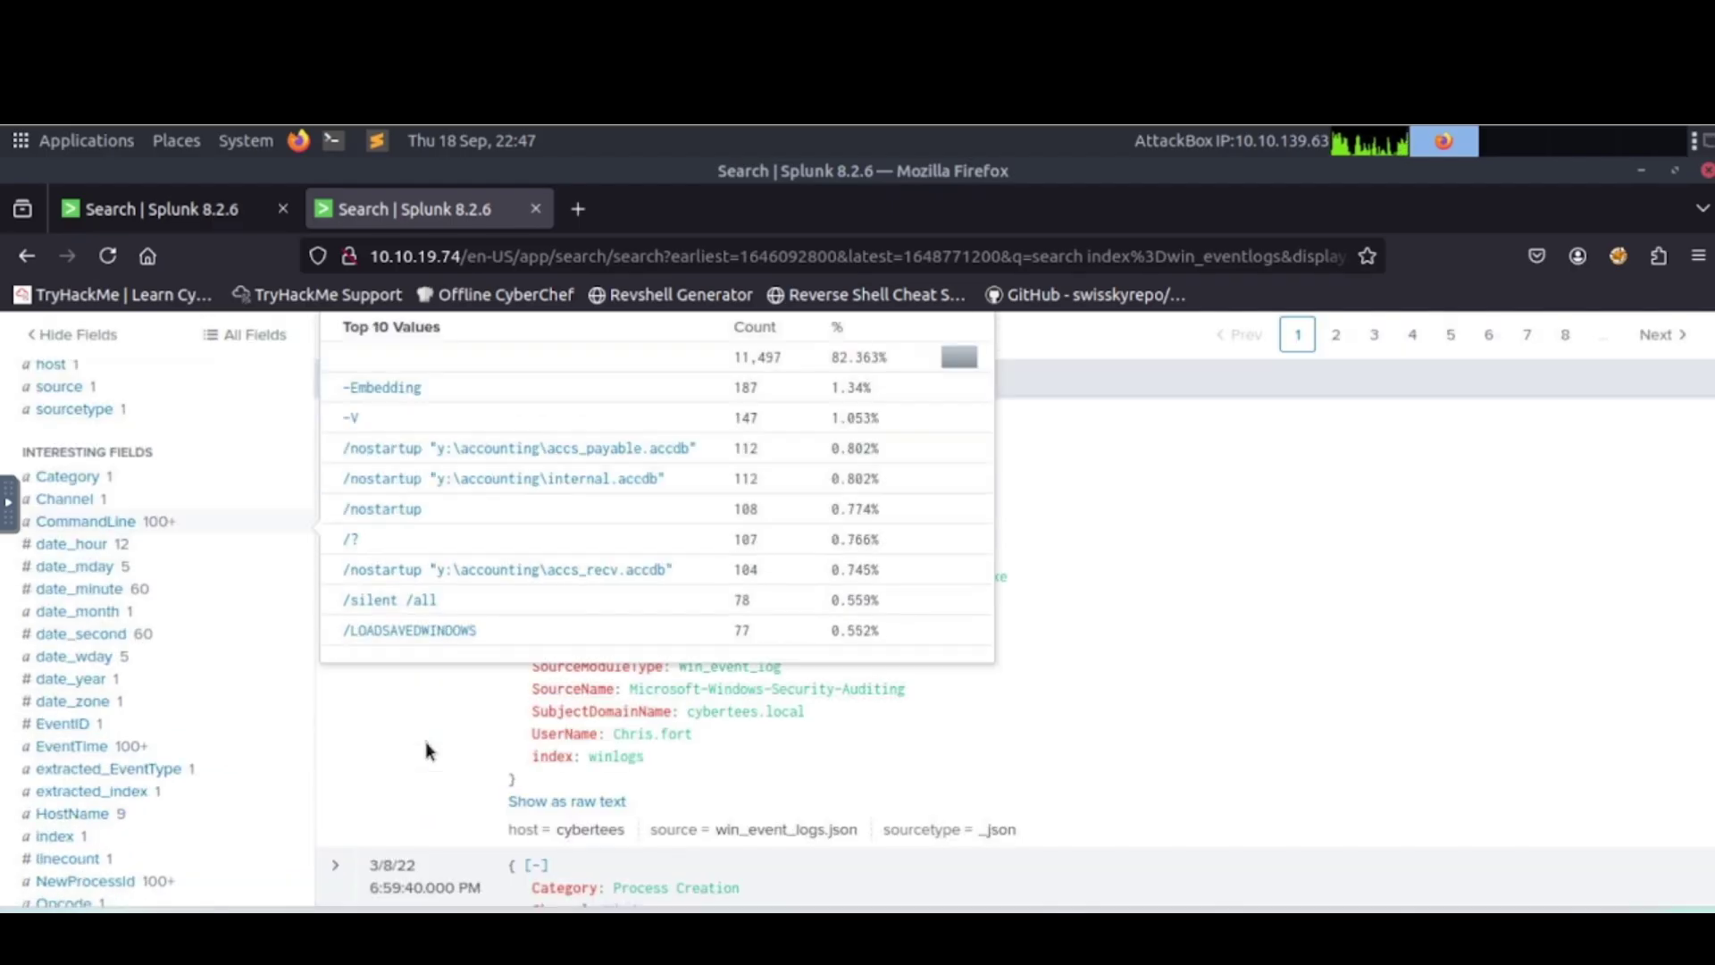
scroll(460, 661, up, 2)
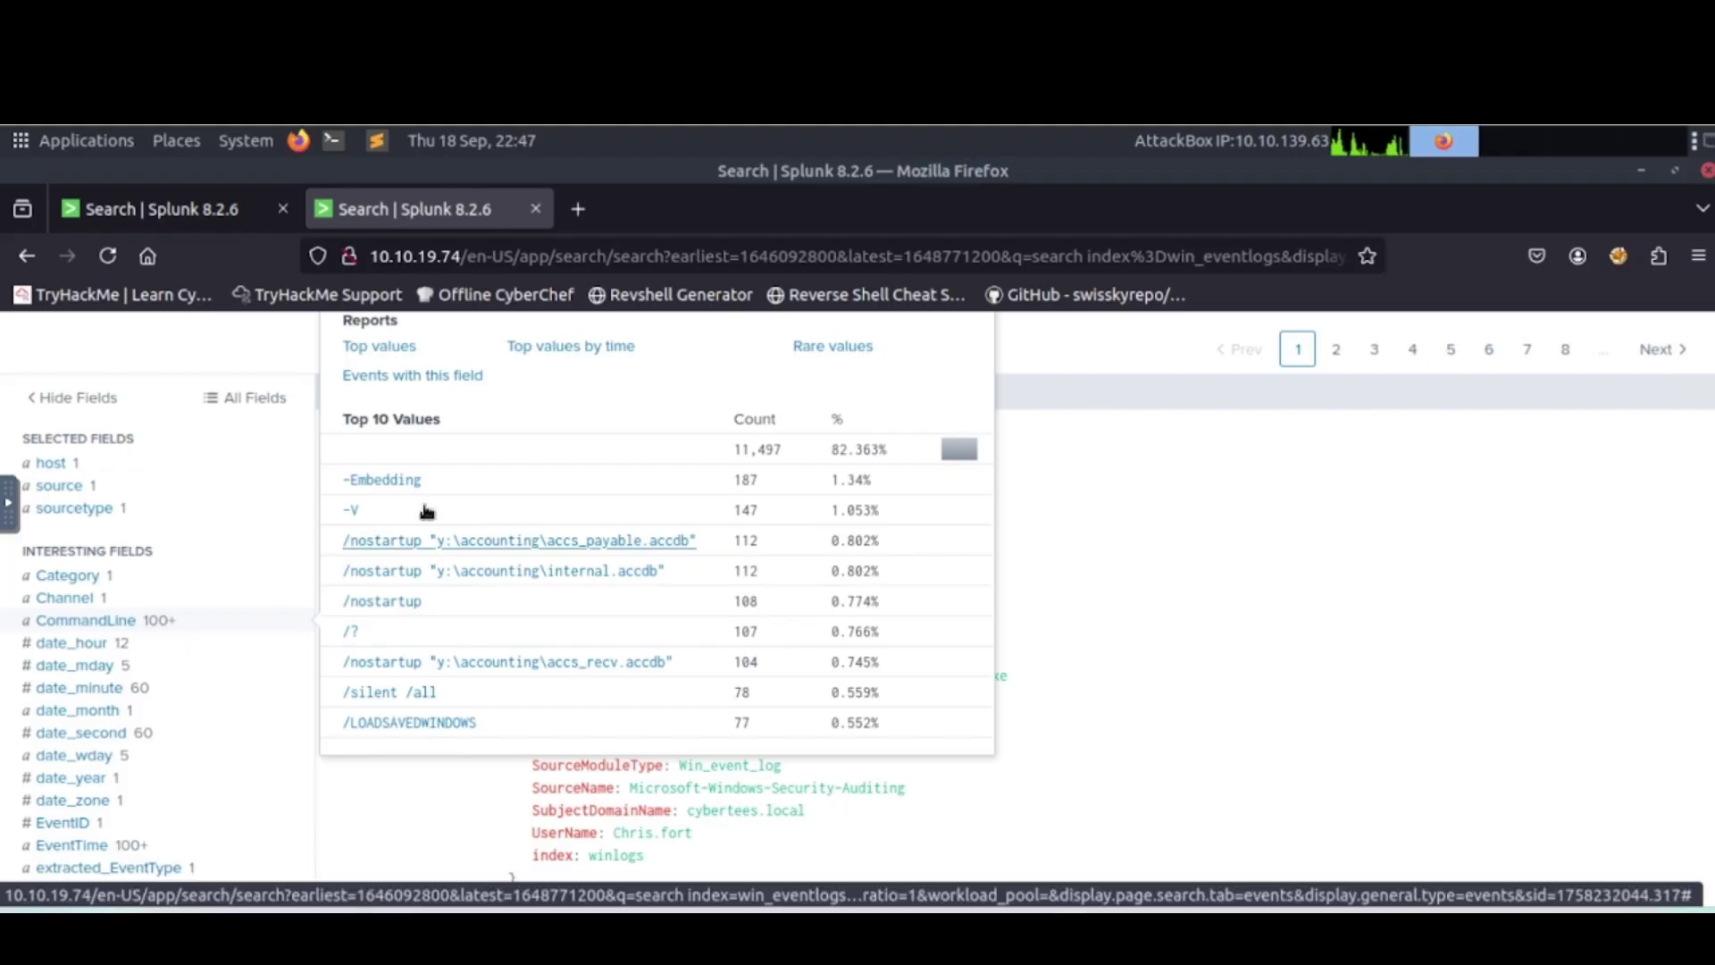
scroll(115, 762, down, 3)
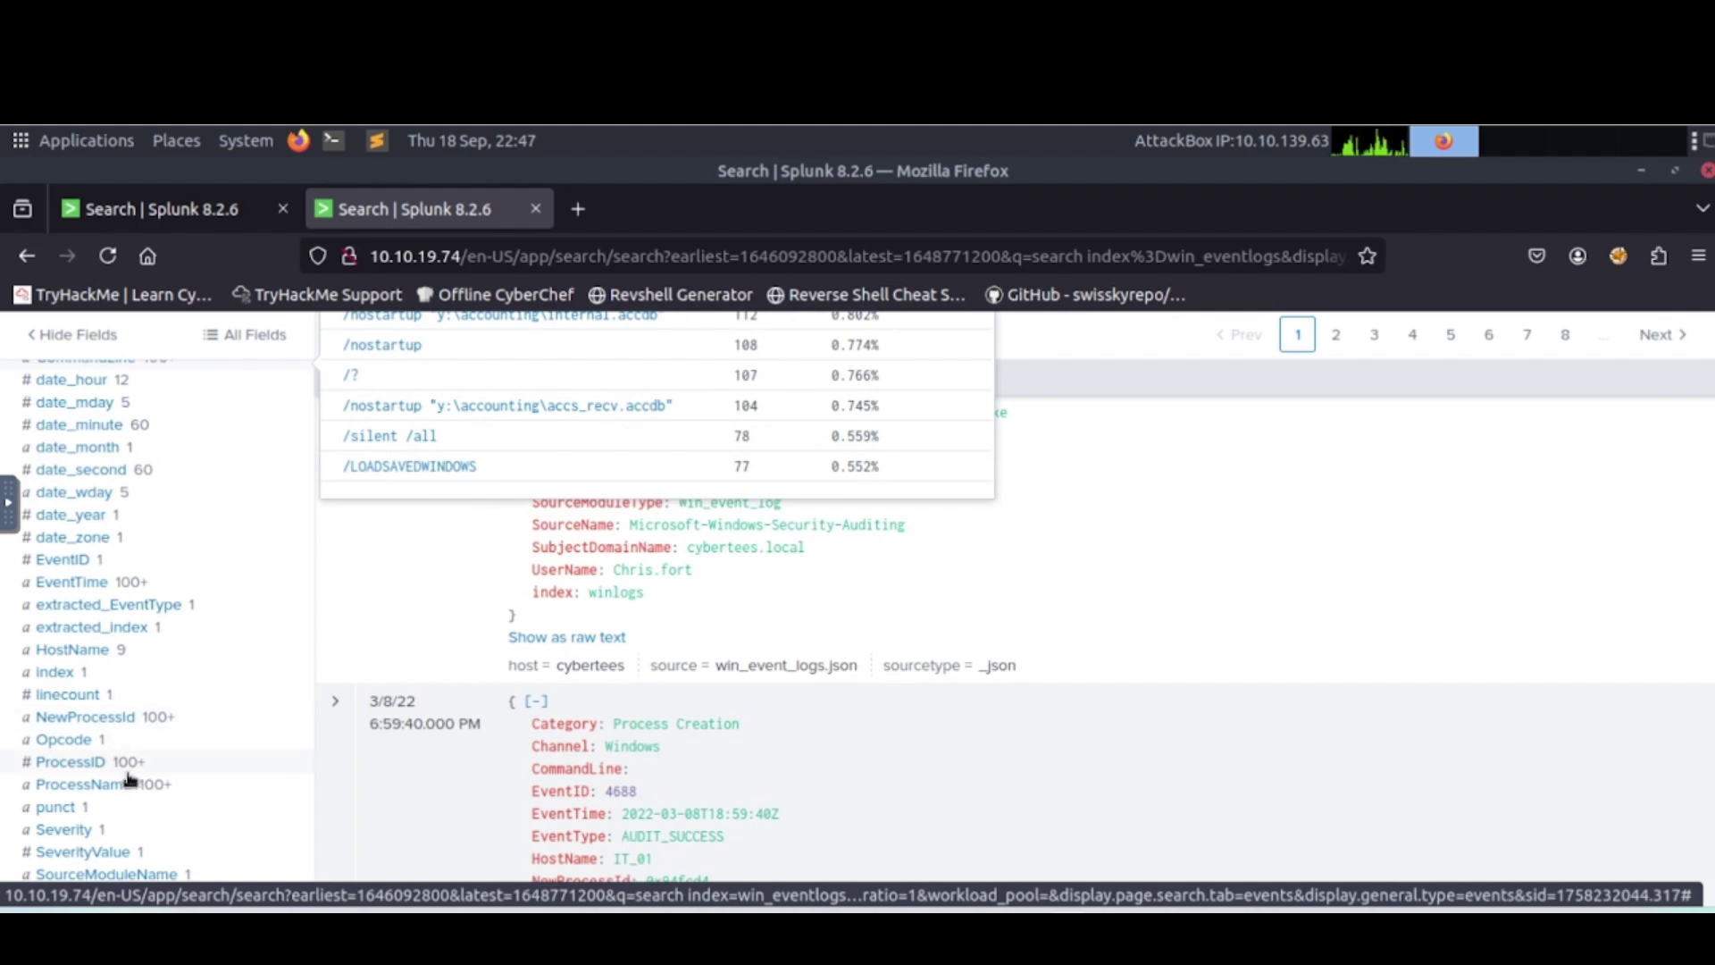
Examine the top values of the ProcessName field for system processes that could download files.
scroll(125, 777, down, 3)
click(125, 661)
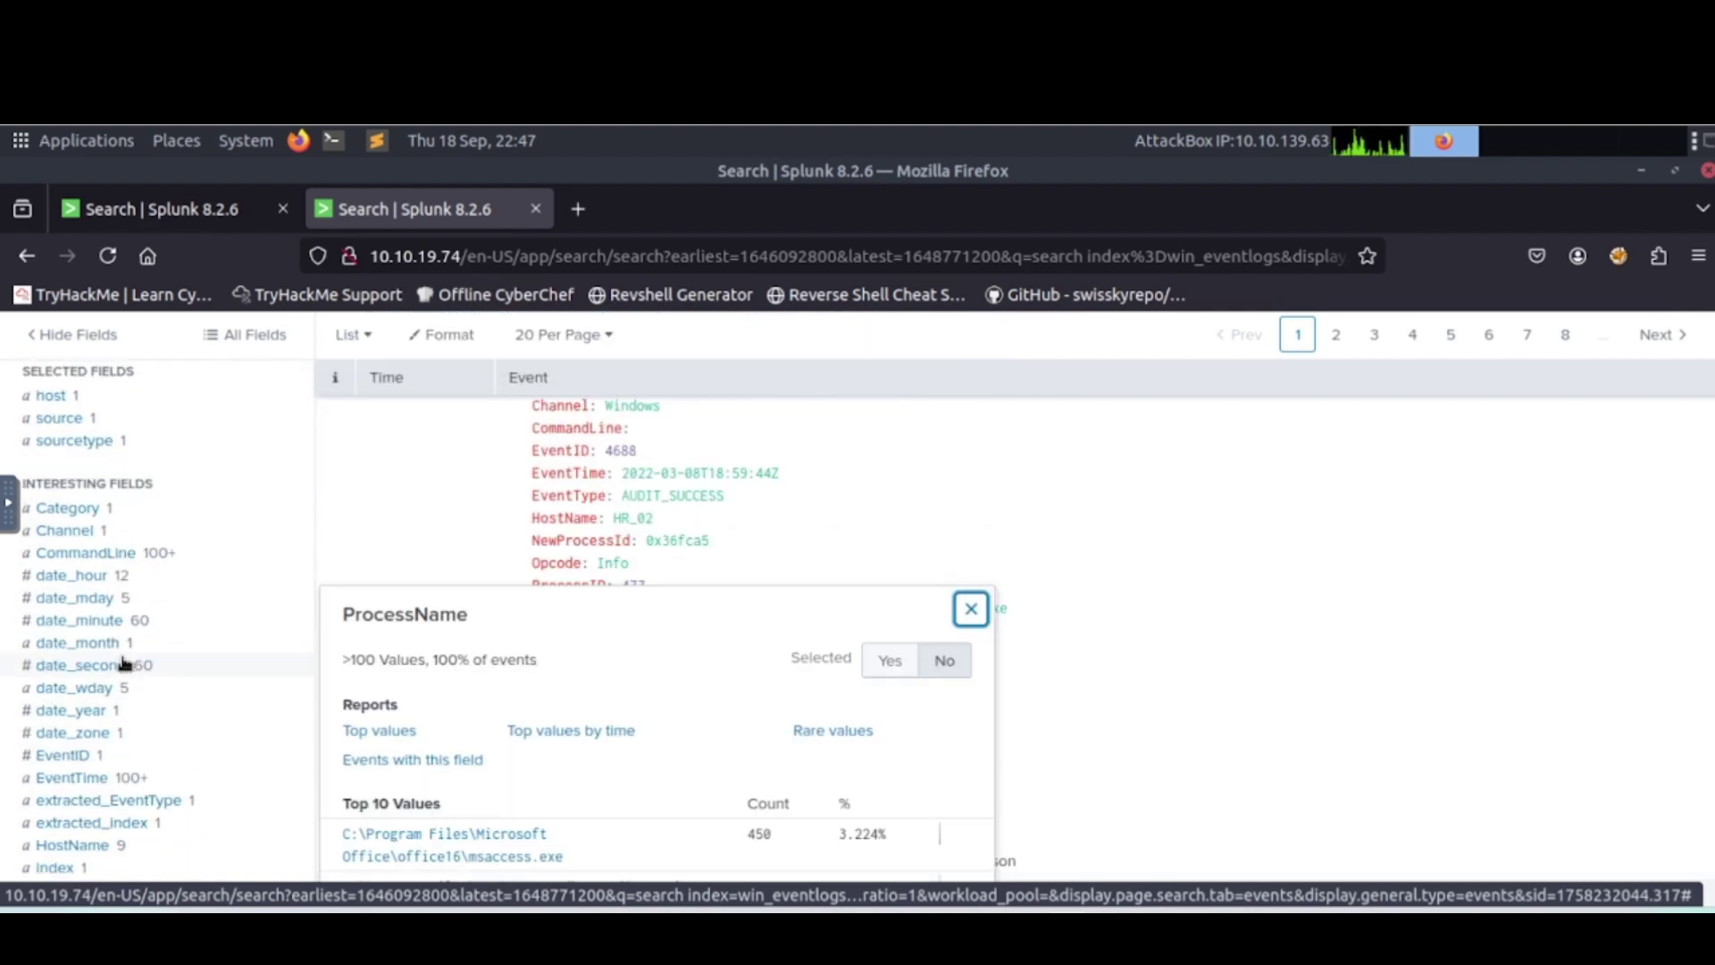
scroll(399, 738, down, 5)
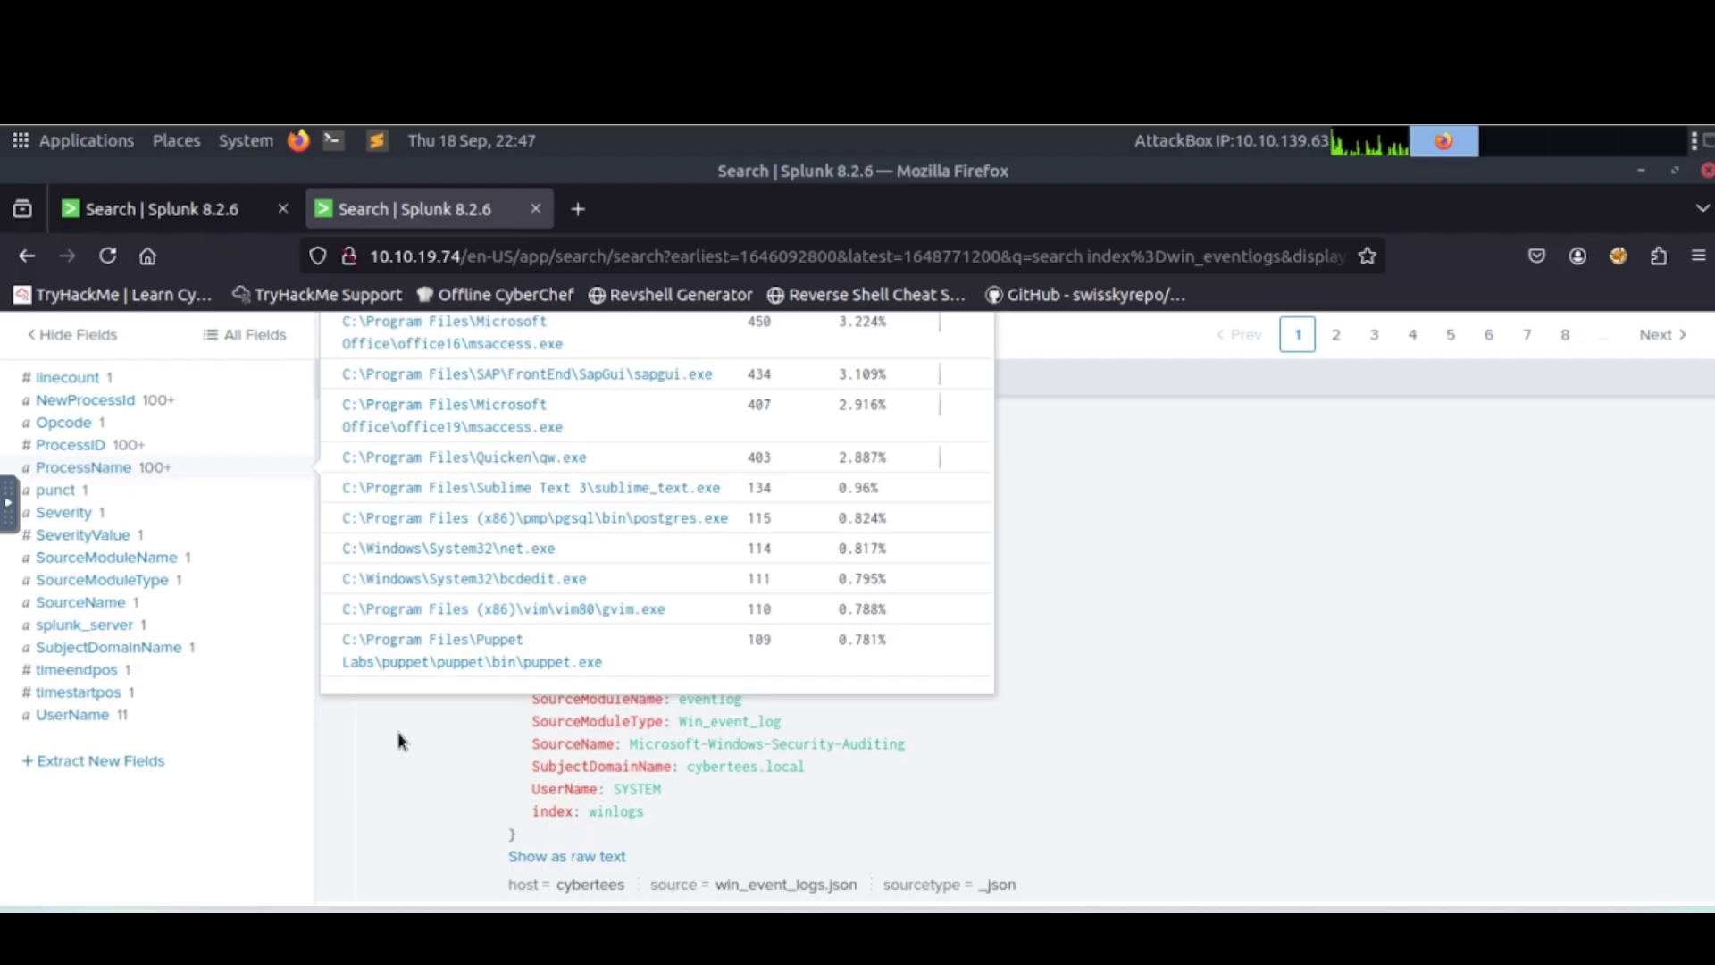
scroll(399, 741, up, 1)
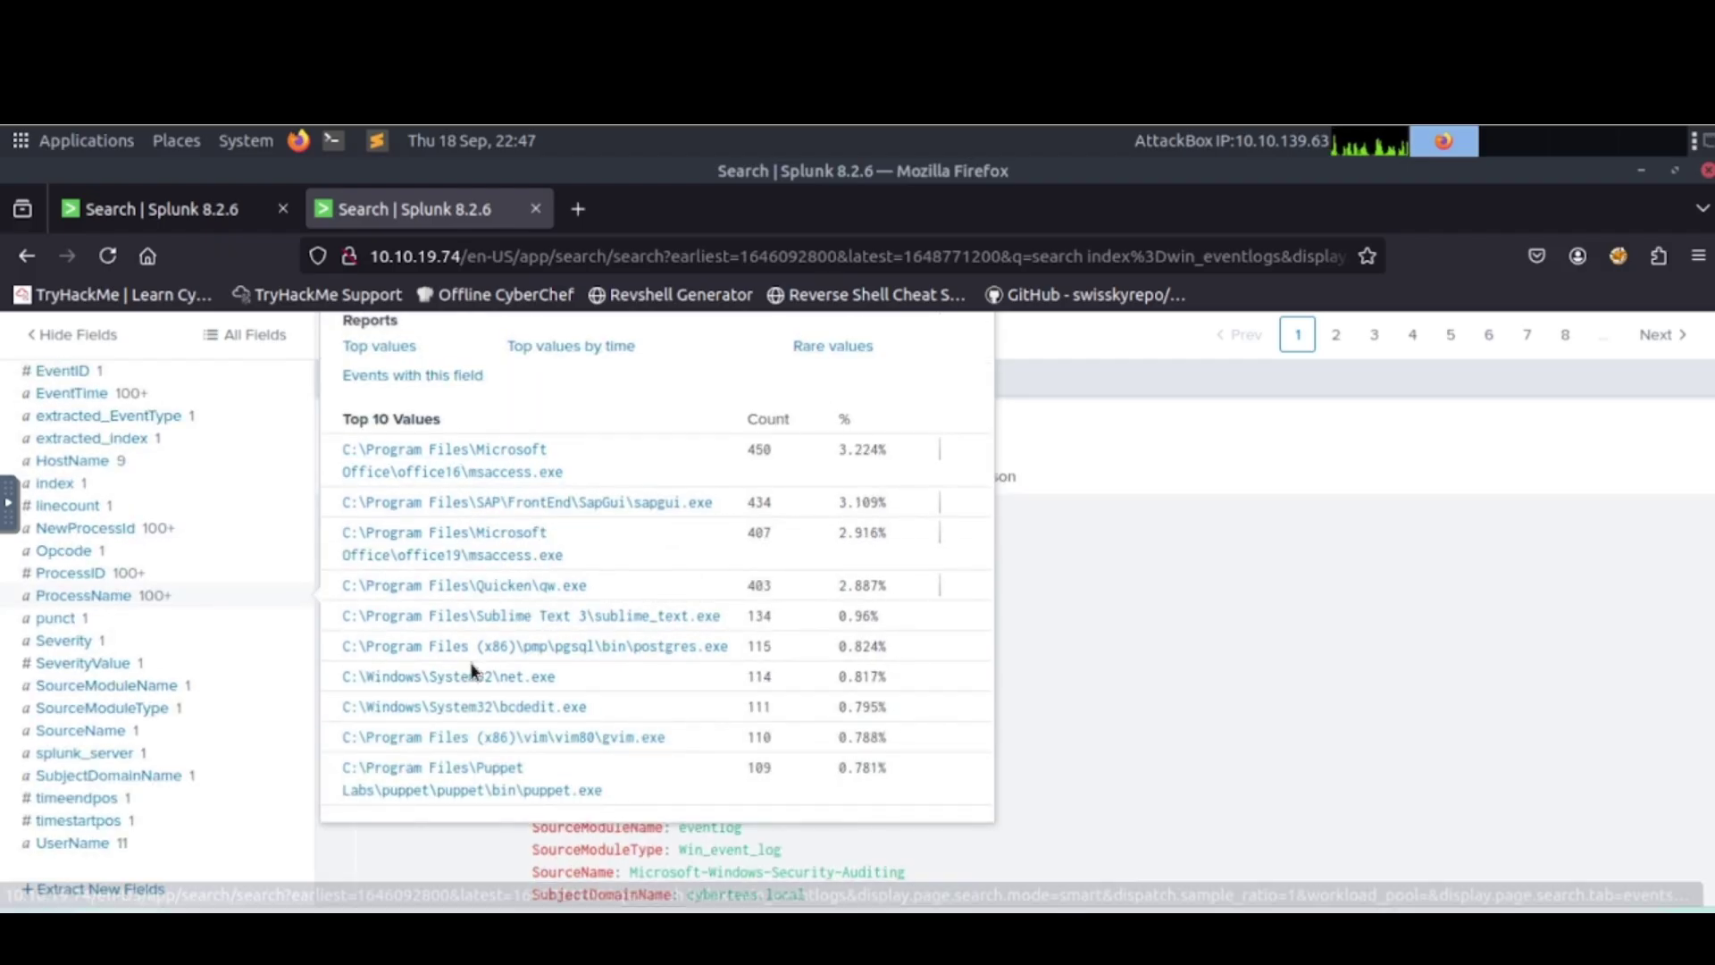
scroll(186, 659, down, 1)
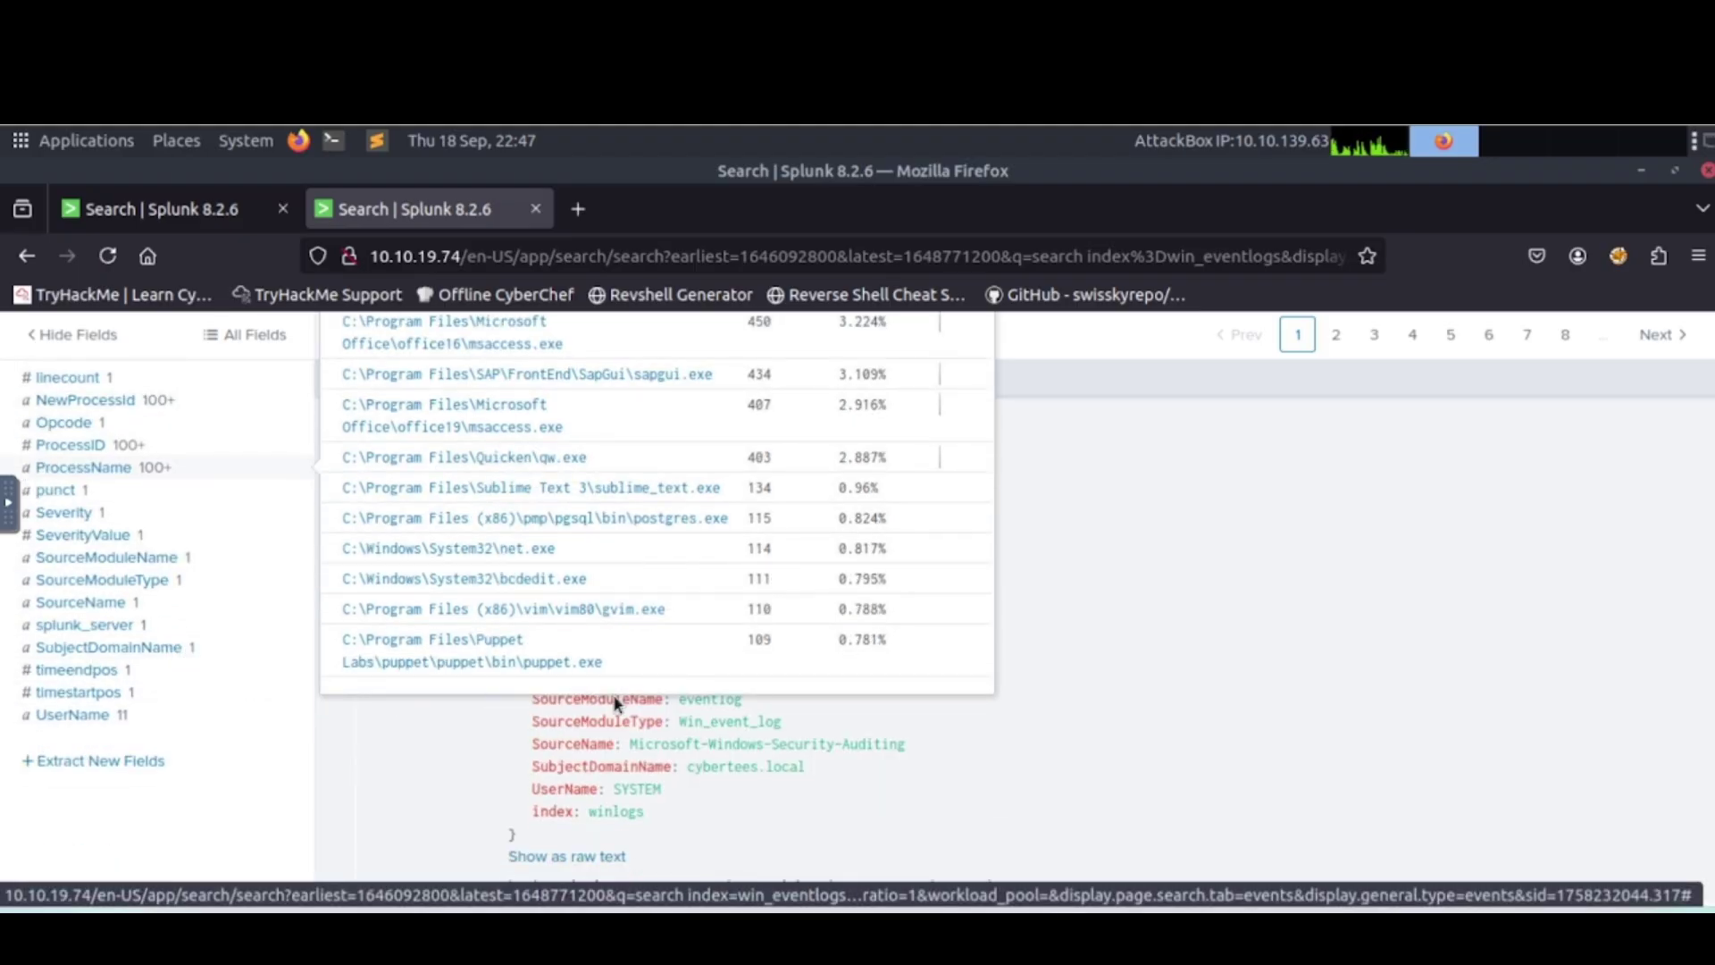
Compare the UserName values with the room's HR department list and filter the events to the first HR user listed.
click(145, 722)
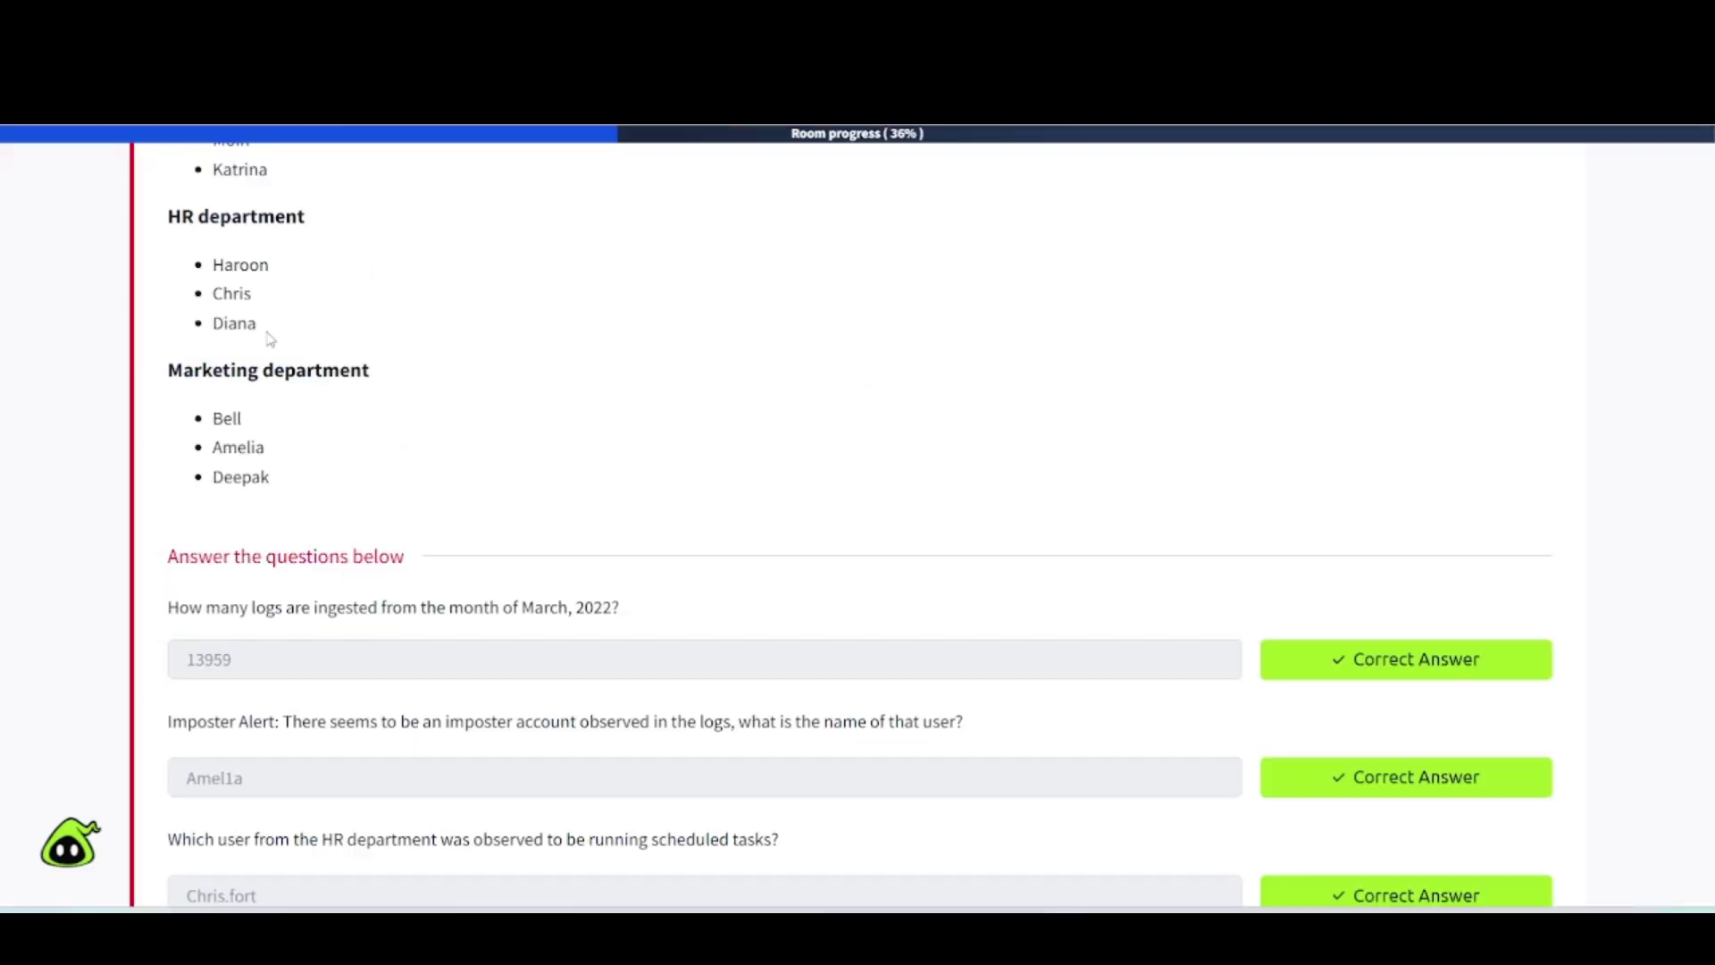
scroll(259, 371, up, 1)
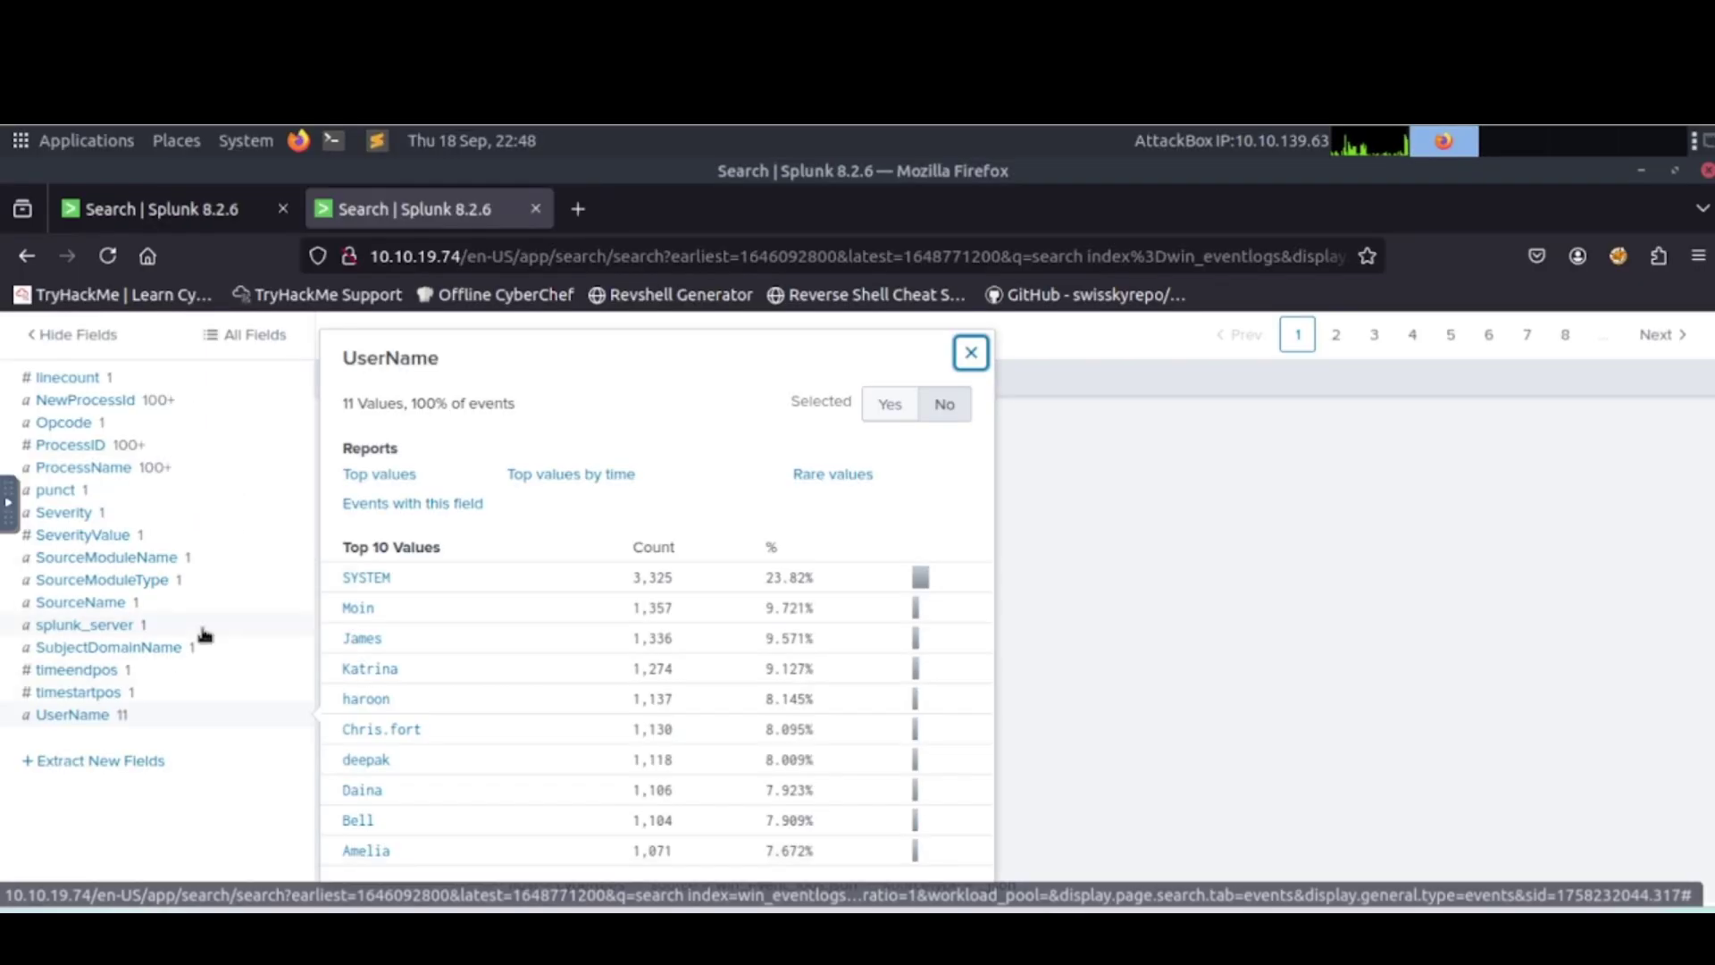
scroll(204, 634, up, 5)
click(282, 490)
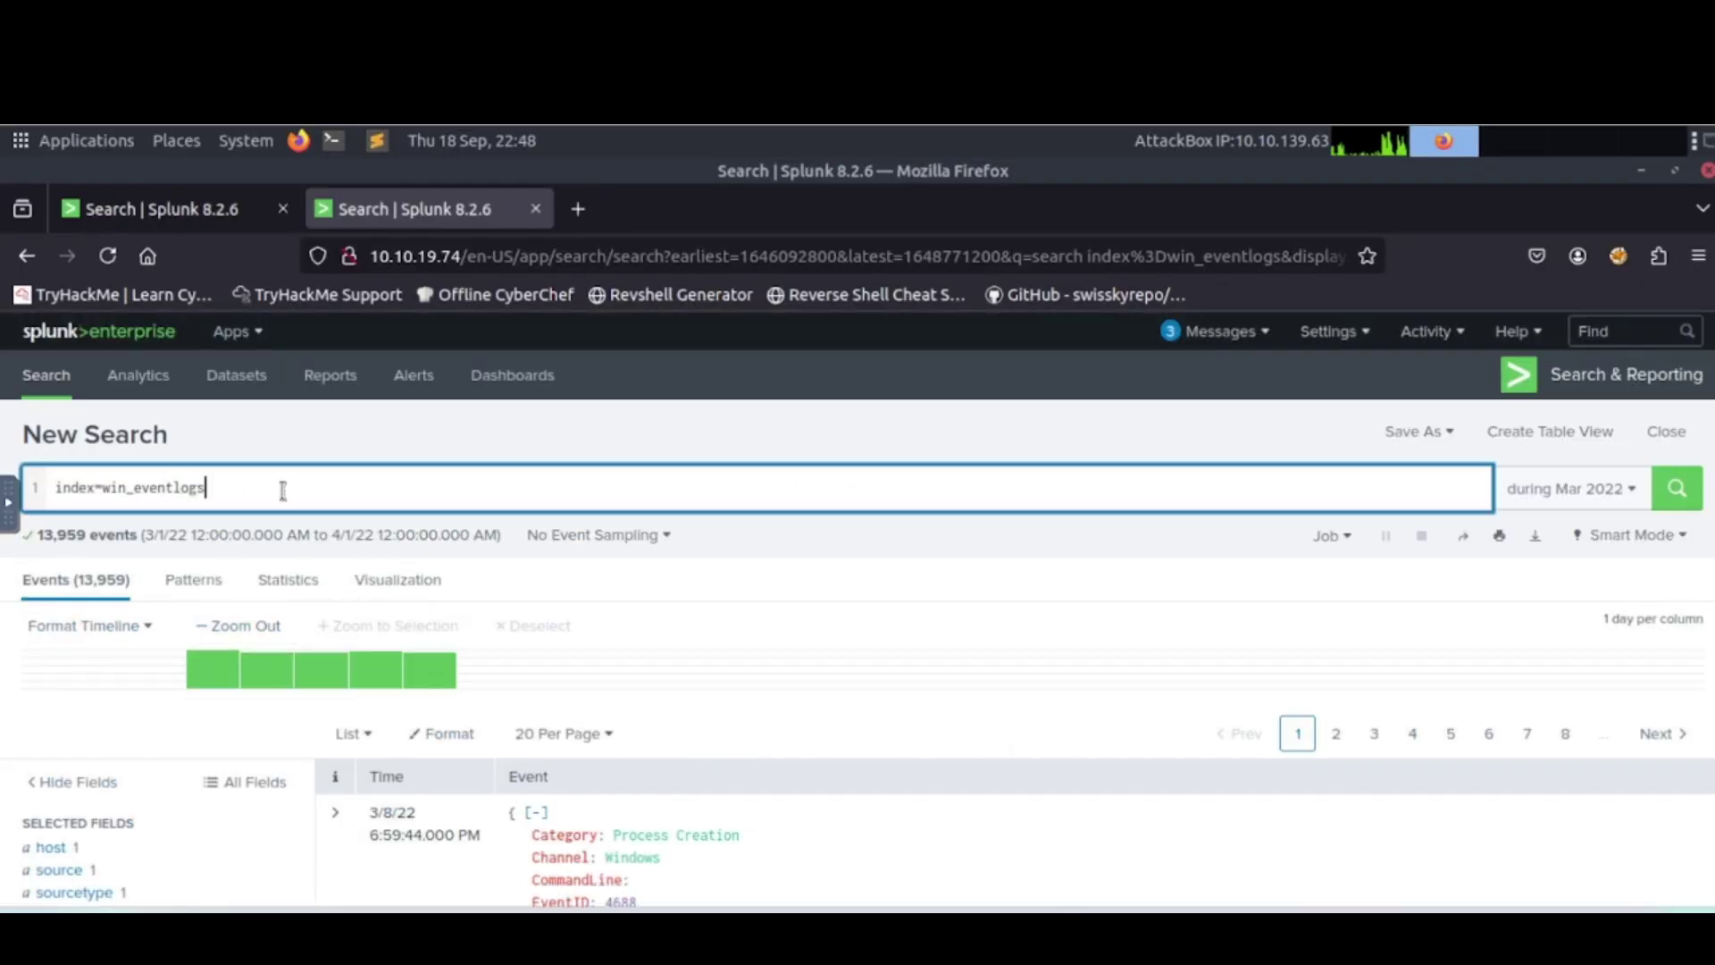
scroll(248, 667, down, 5)
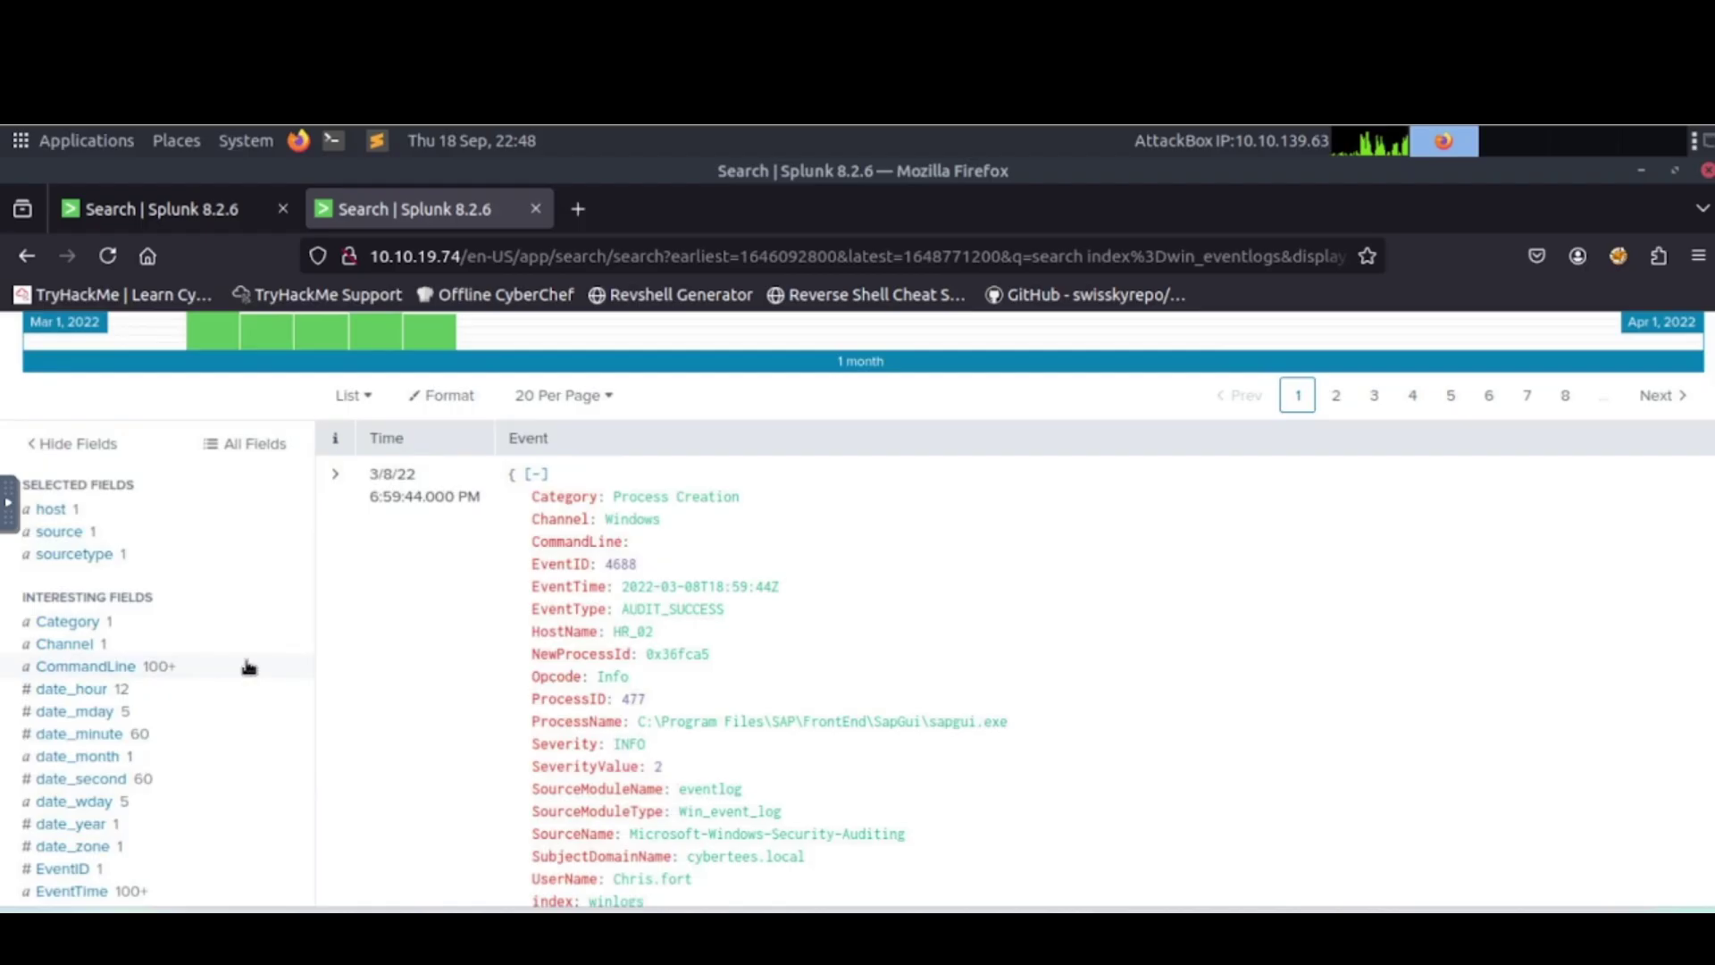
click(119, 650)
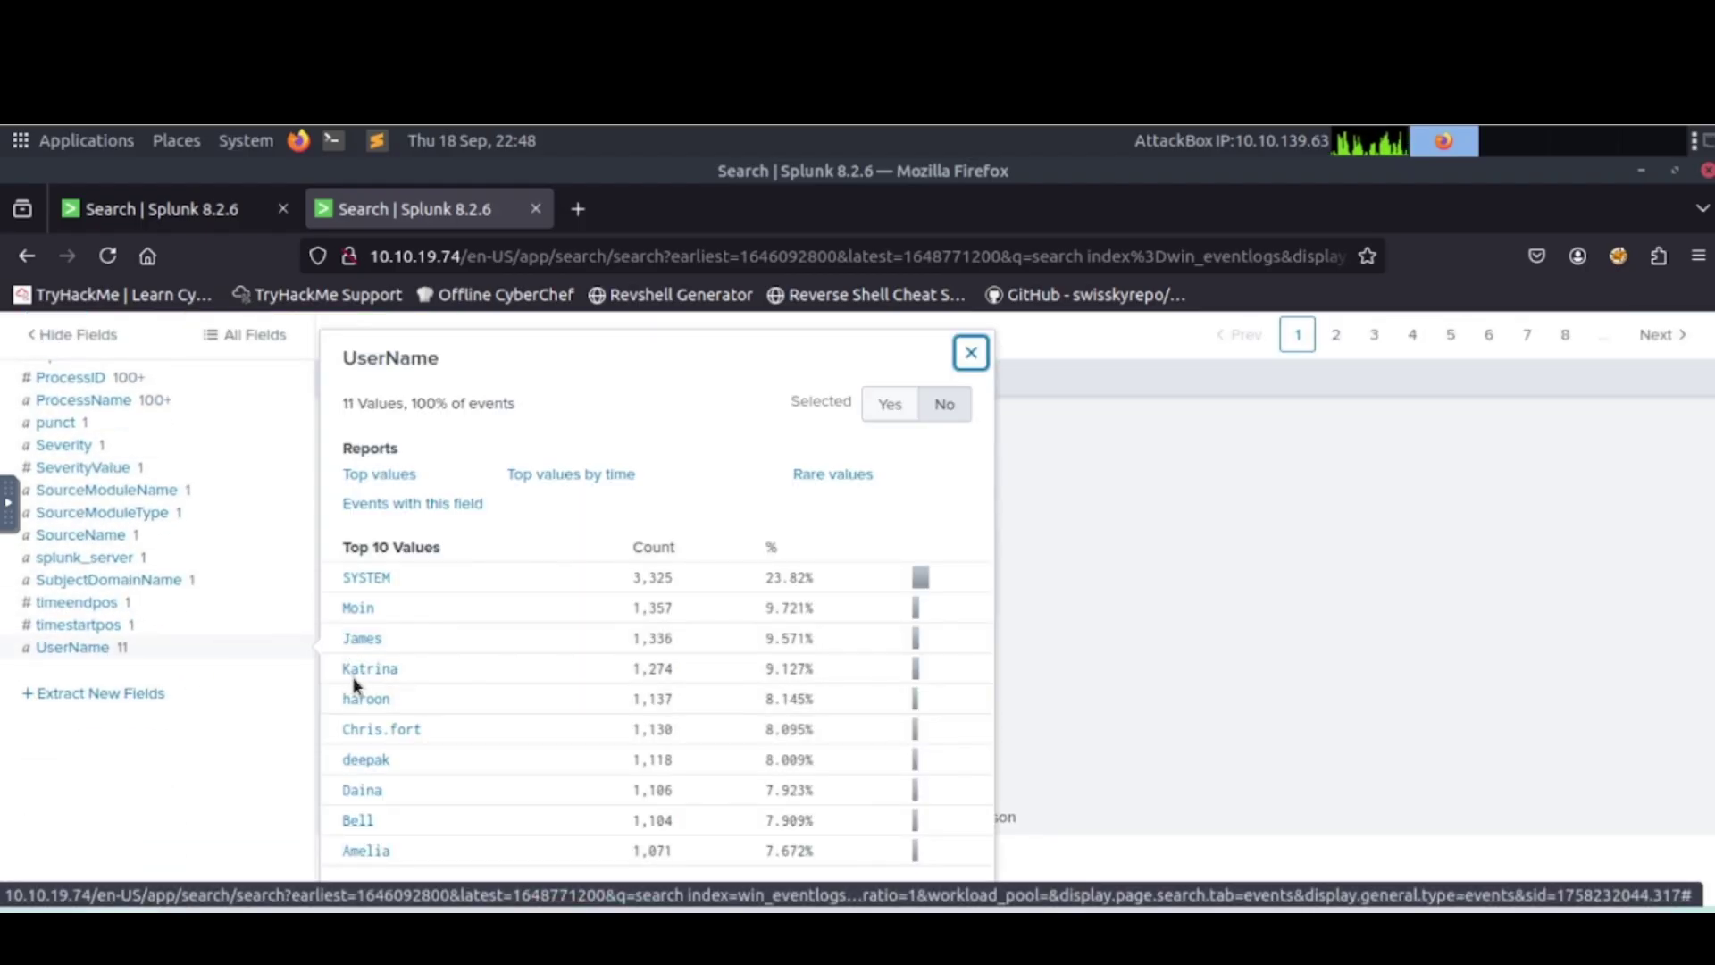
click(363, 700)
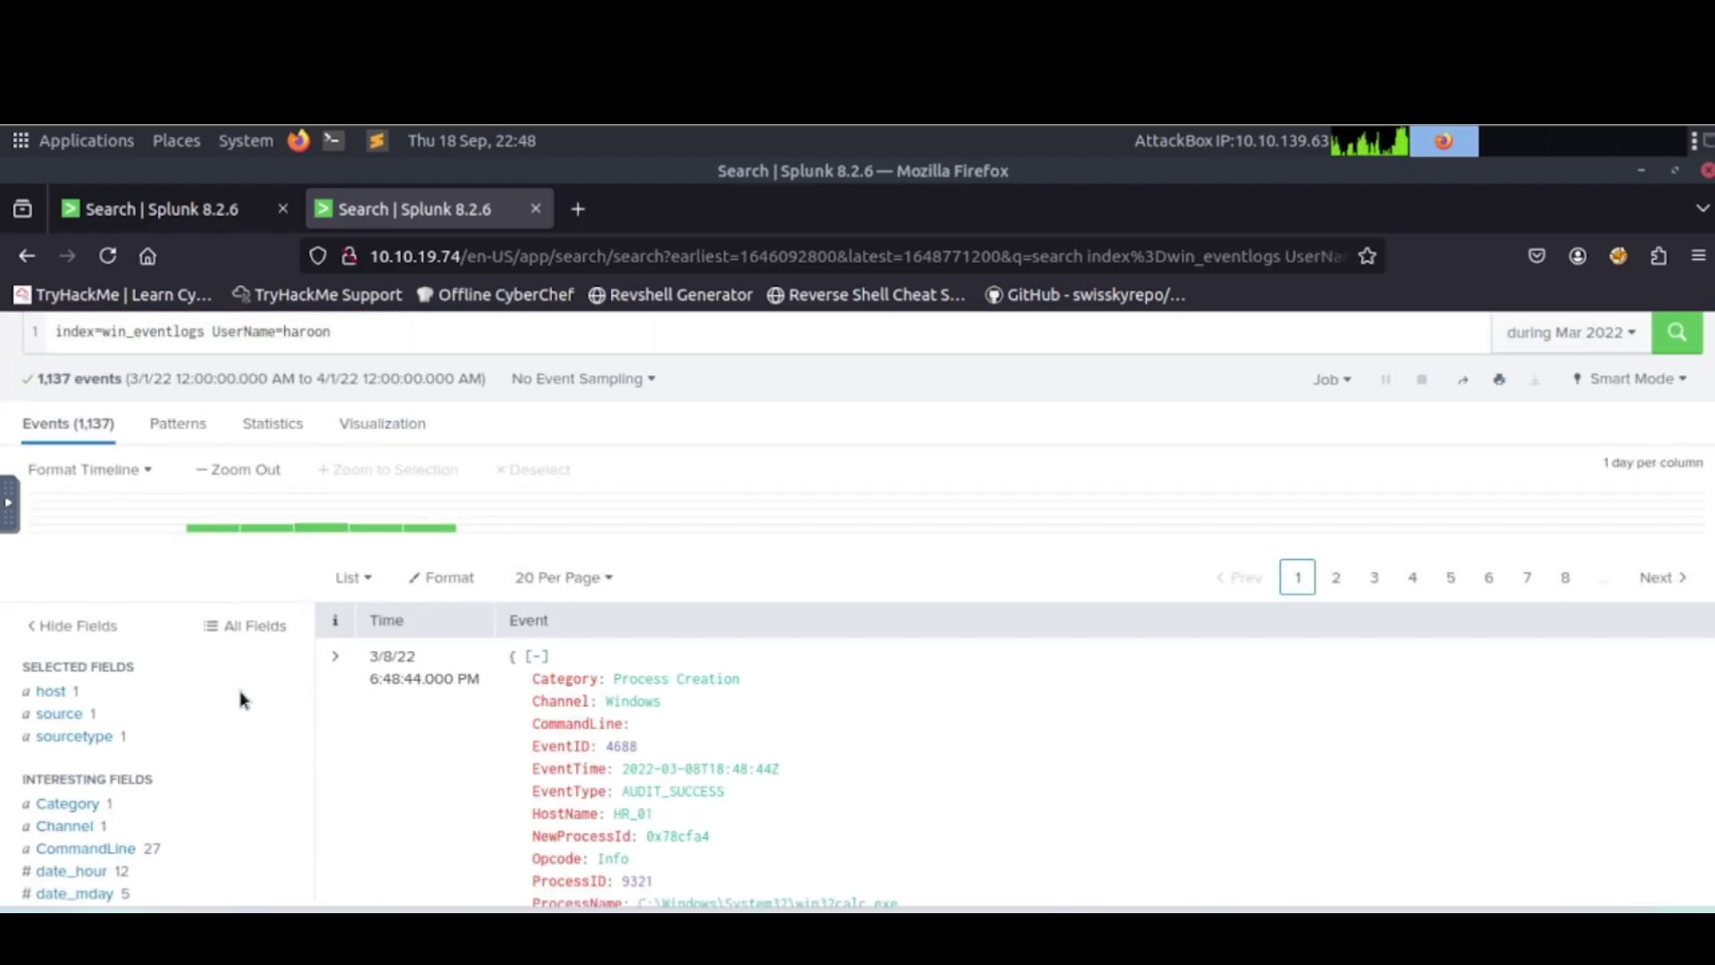
Reread the room's HR list and LOLBIN questions, and examine the deduplicated CommandLine values of the filtered user for a payload download.
scroll(241, 697, down, 5)
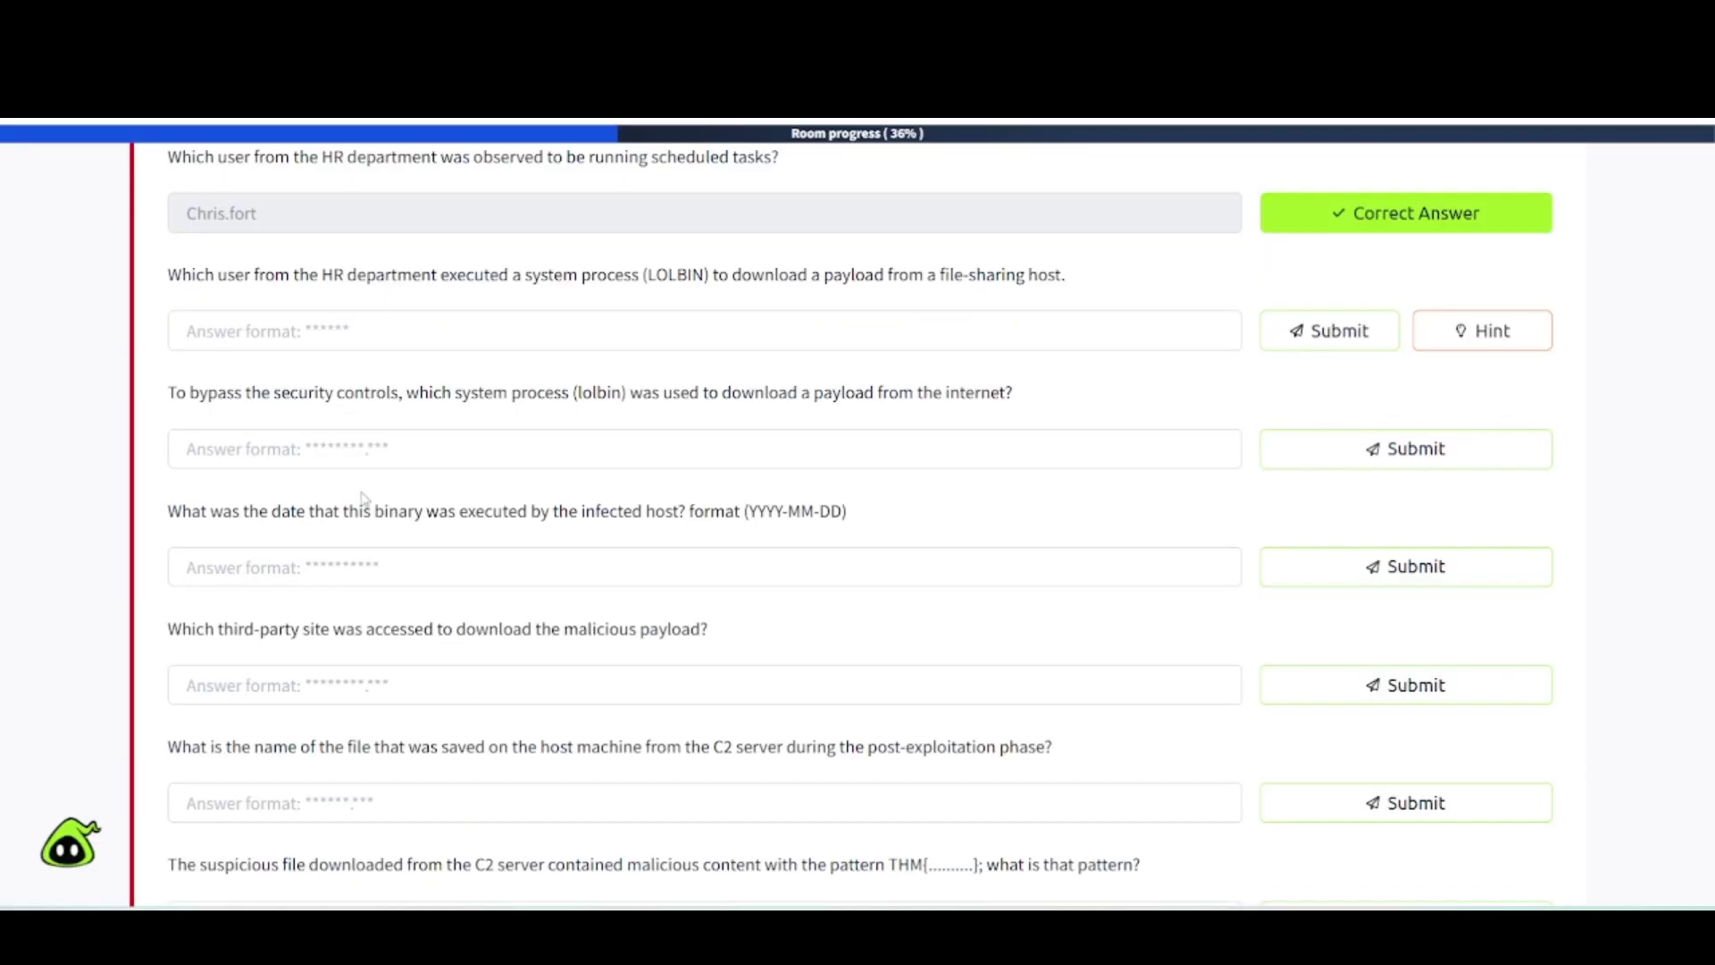
scroll(363, 500, up, 10)
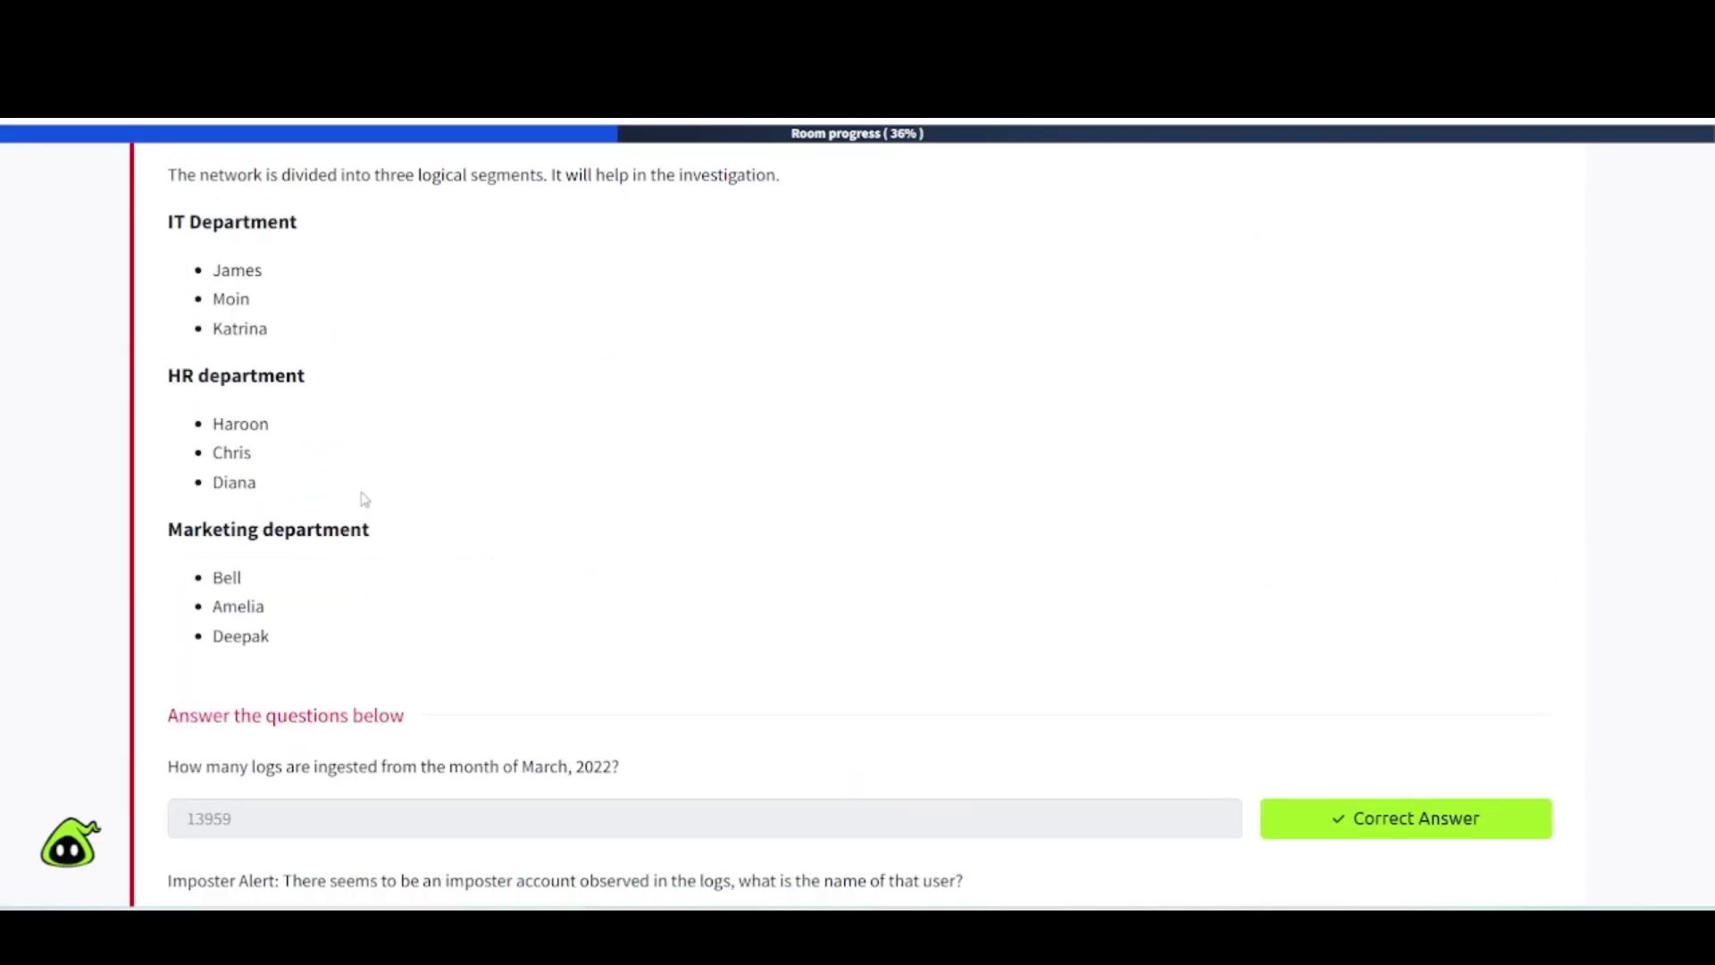
scroll(272, 599, down, 7)
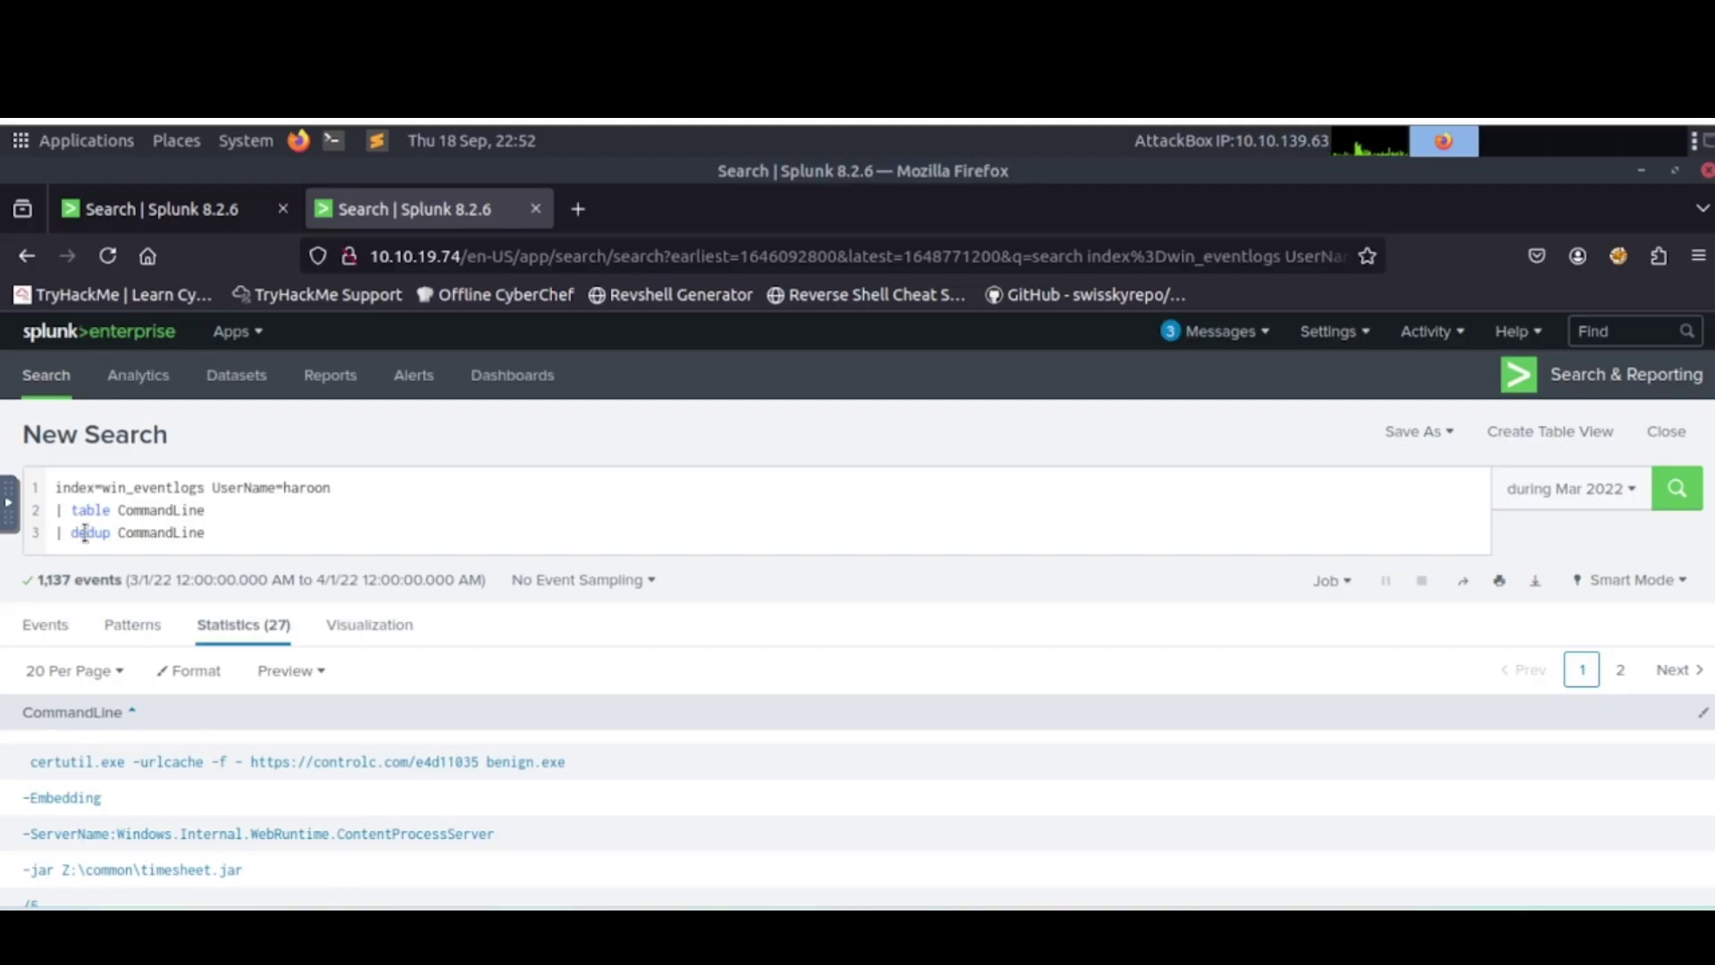
scroll(184, 554, down, 3)
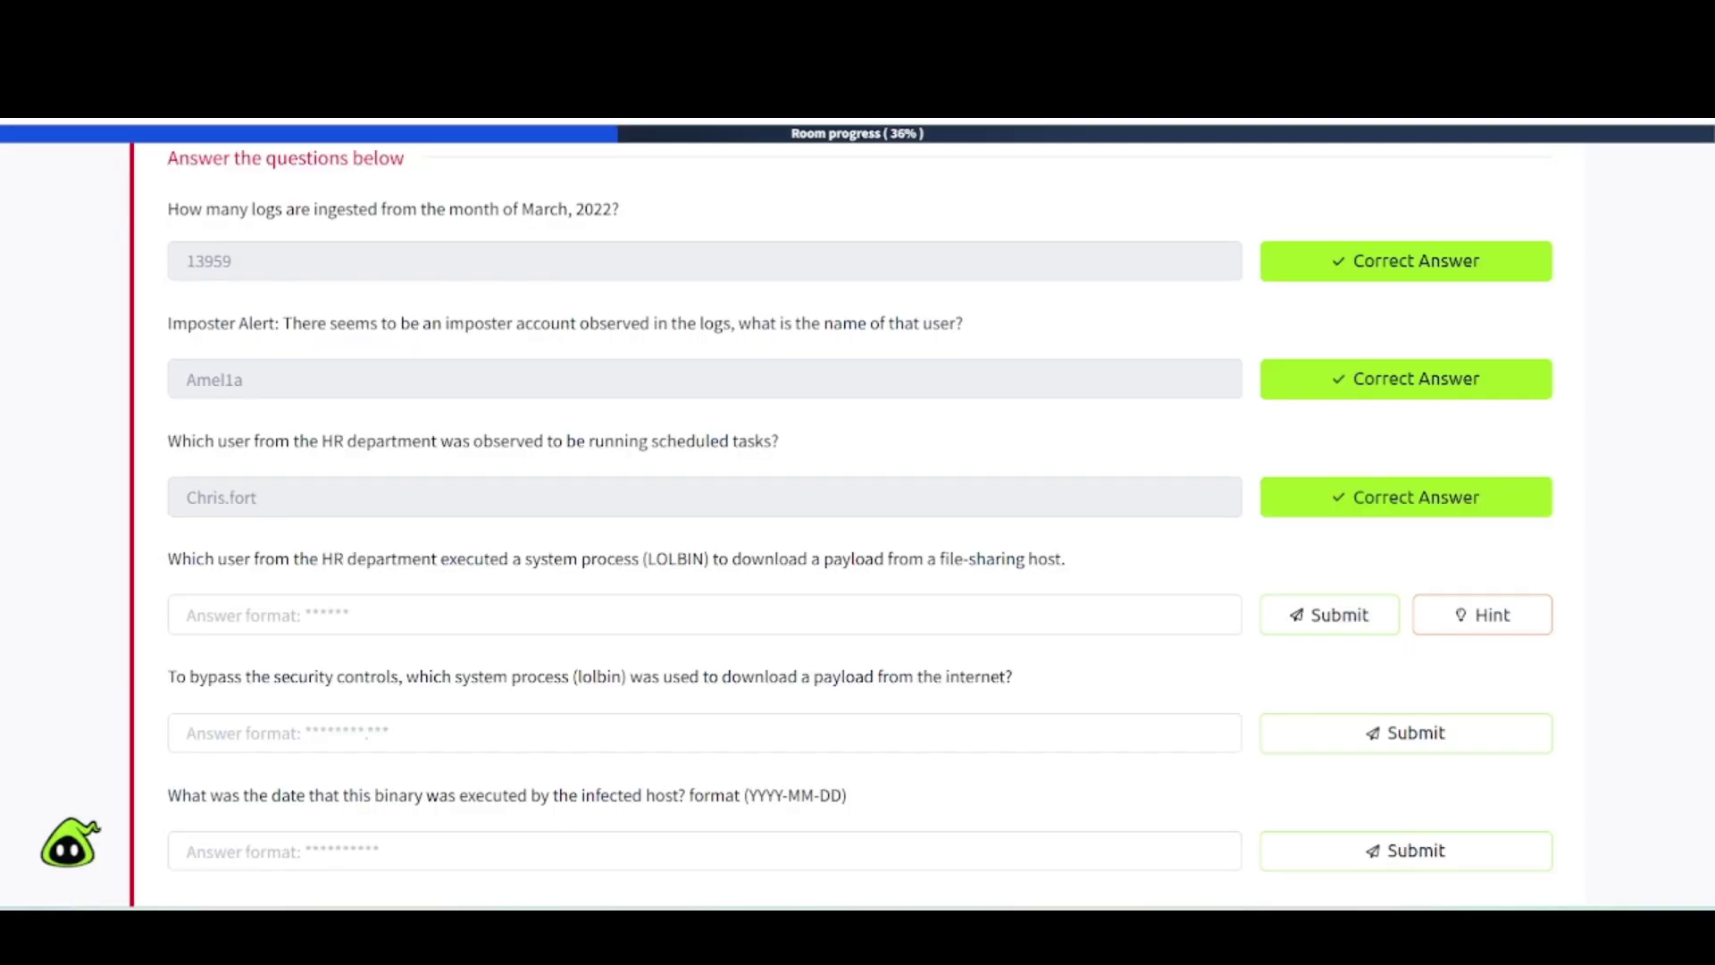
scroll(272, 551, down, 3)
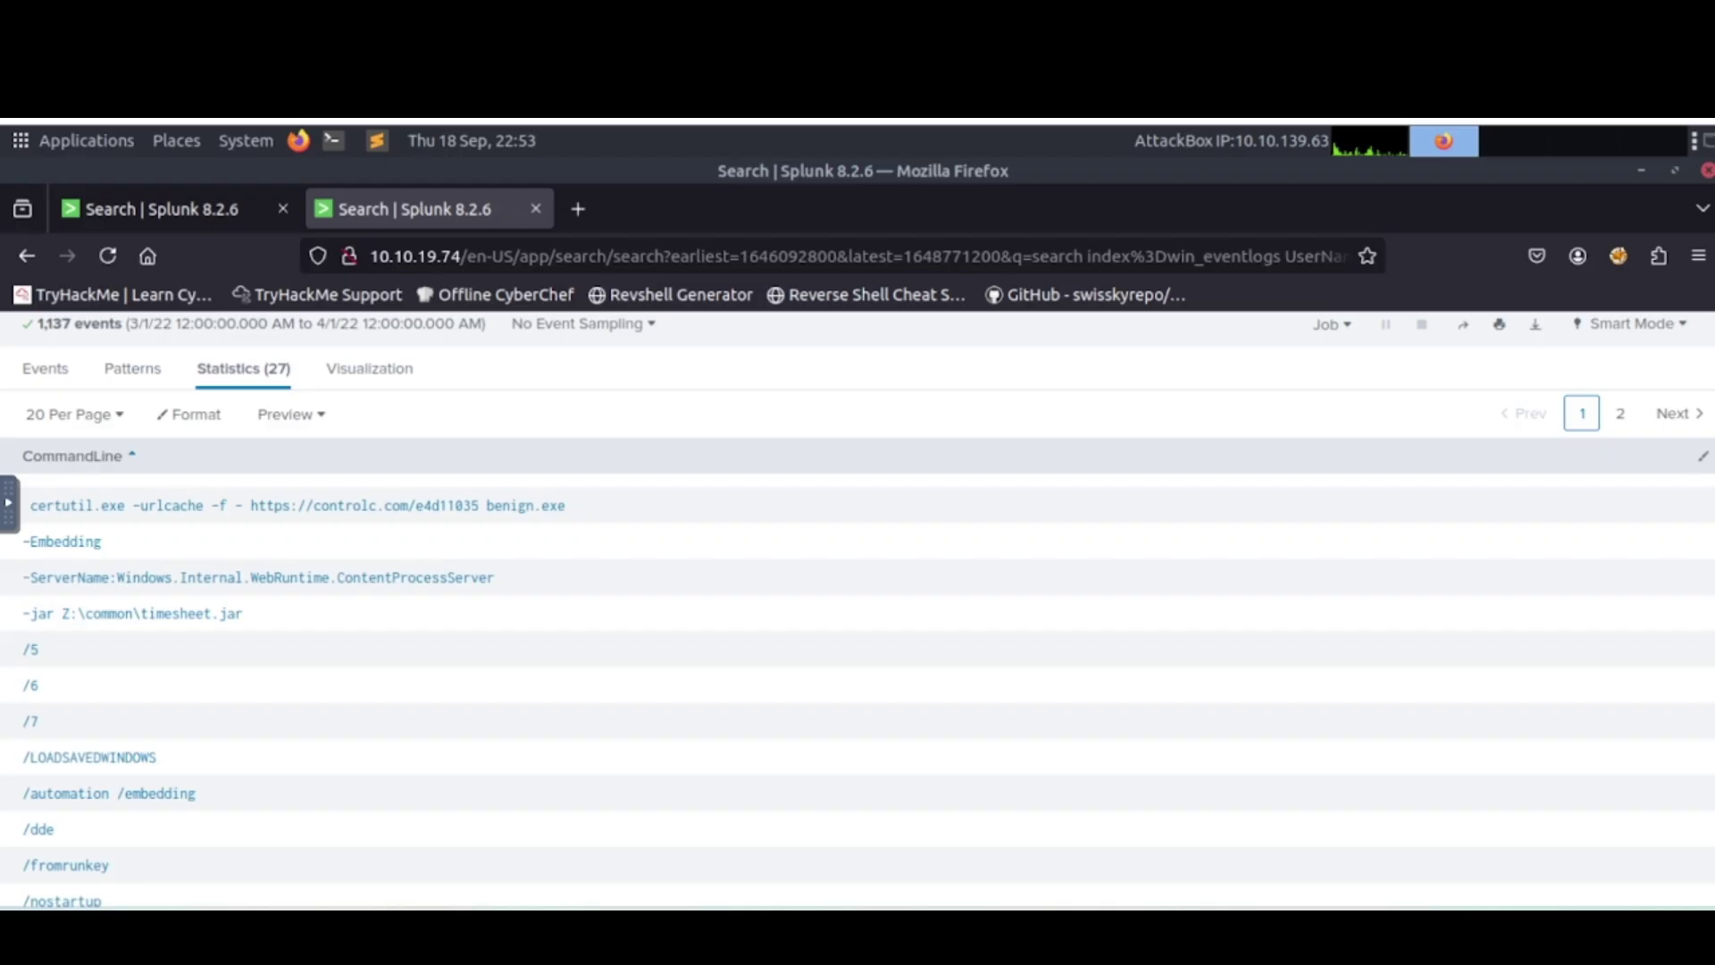
scroll(473, 521, up, 3)
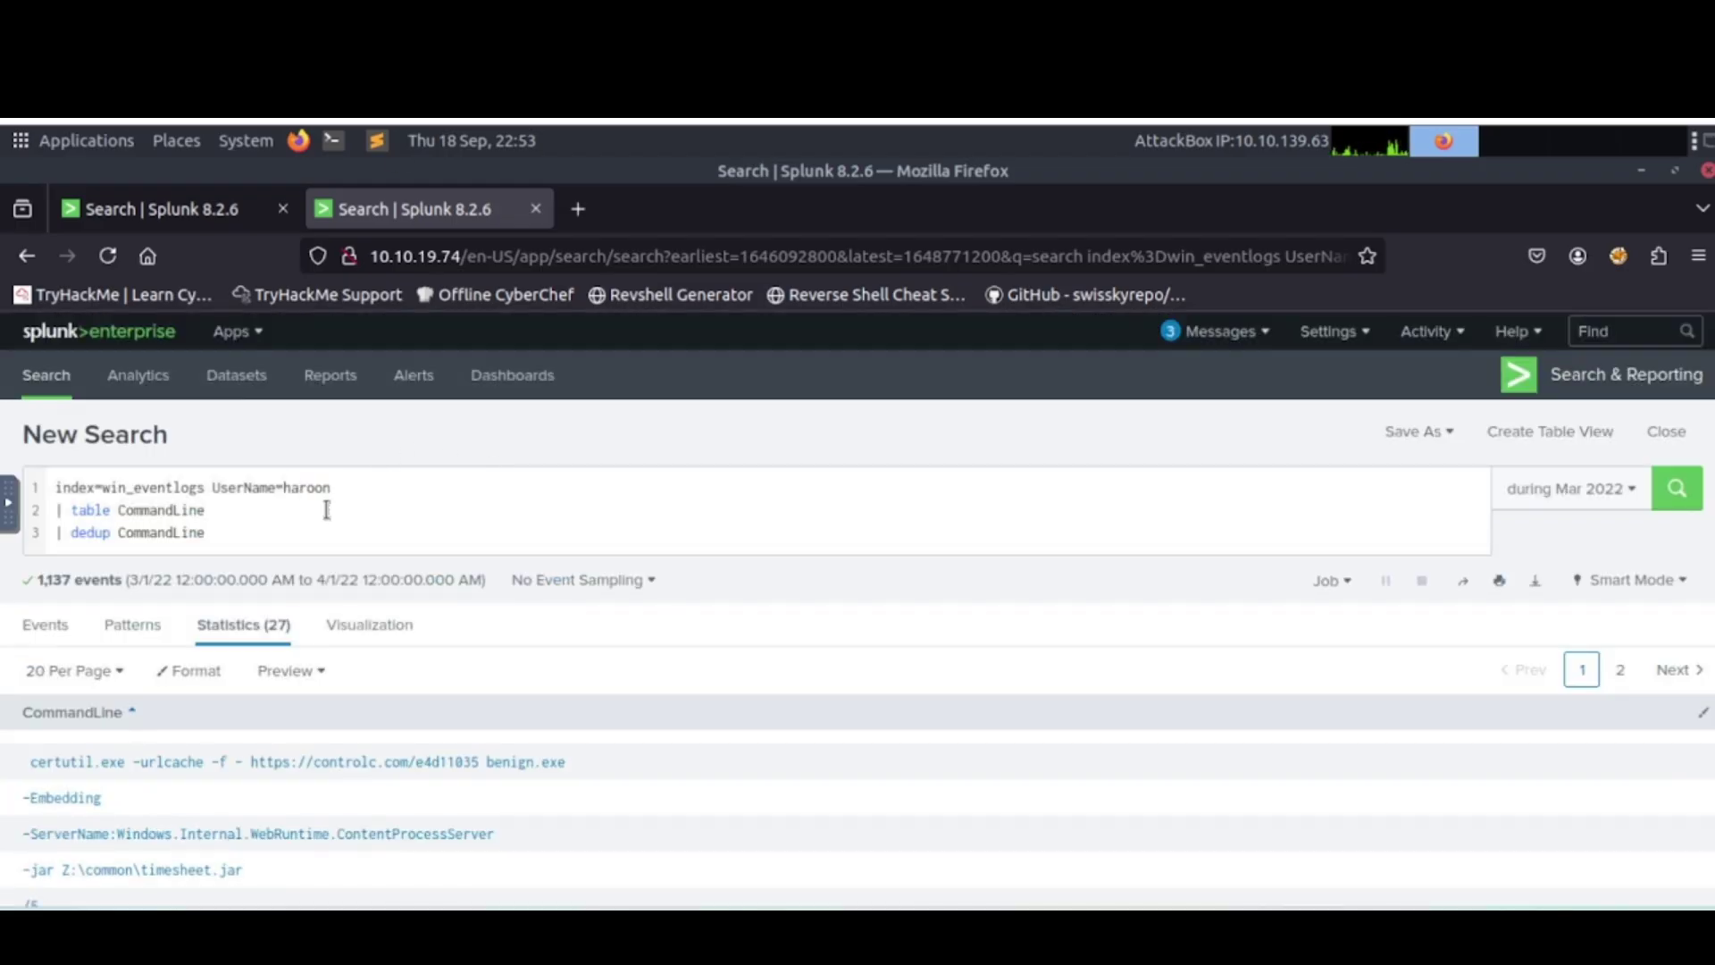
Widen the search to UserName=*, tabulate CommandLine, ProcessName and UserName, and sort the results by CommandLine in ascending order.
click(240, 510)
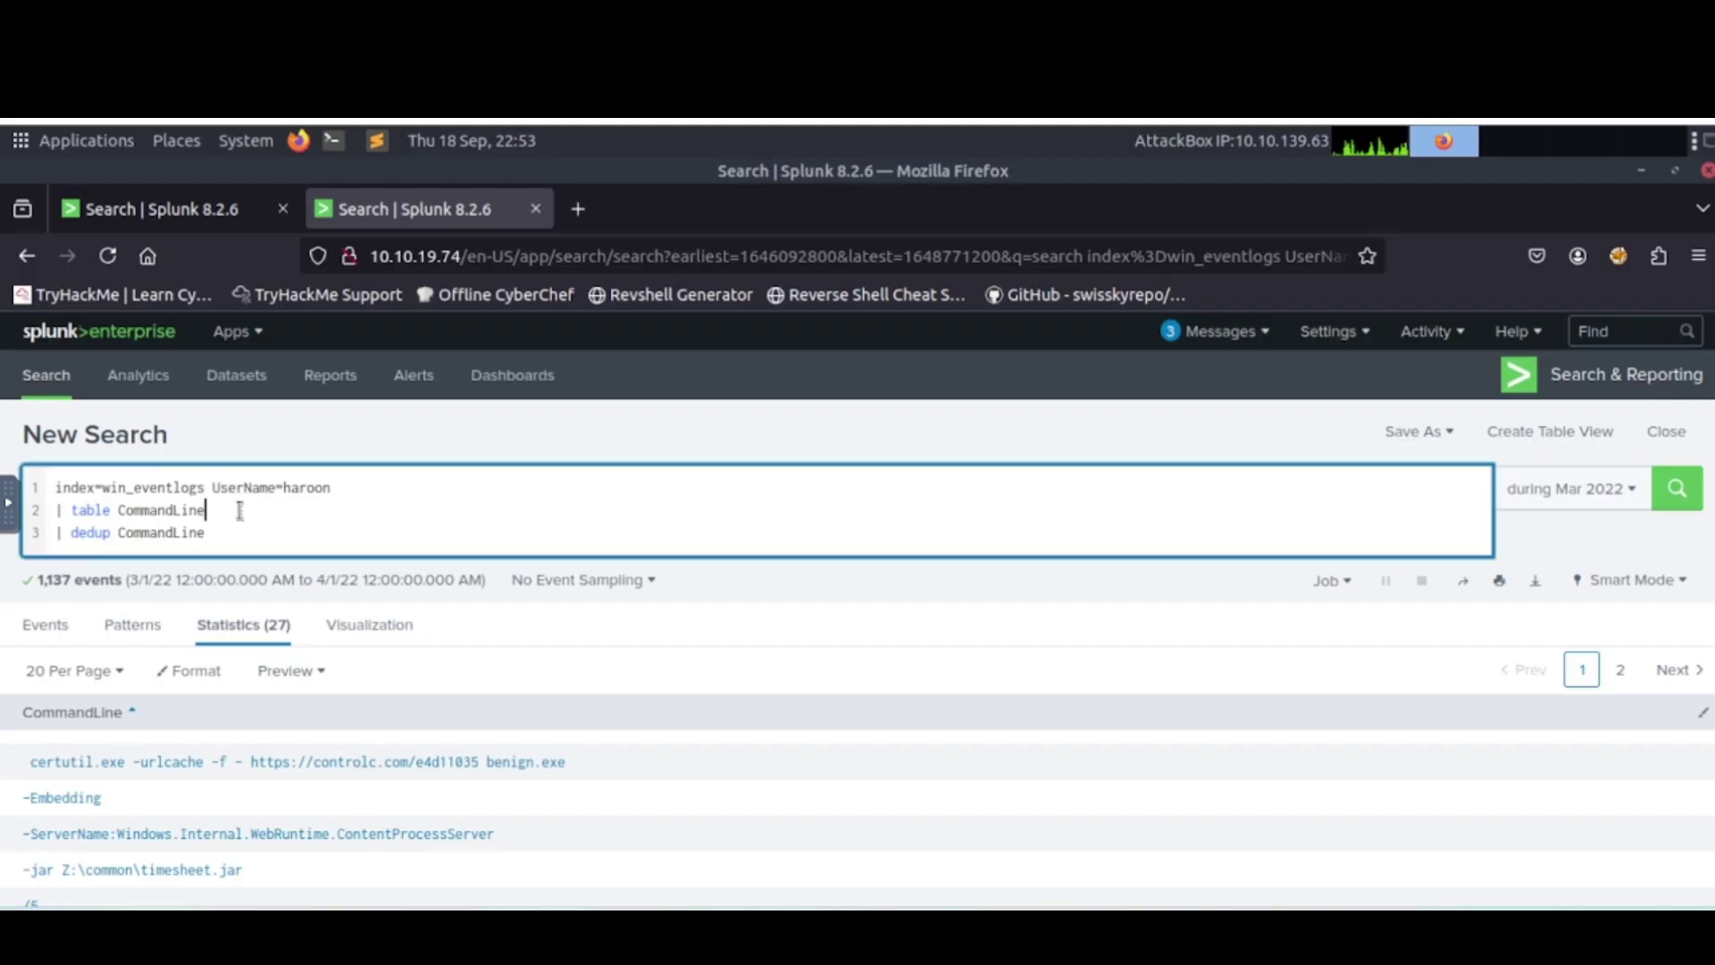
text(UserName)
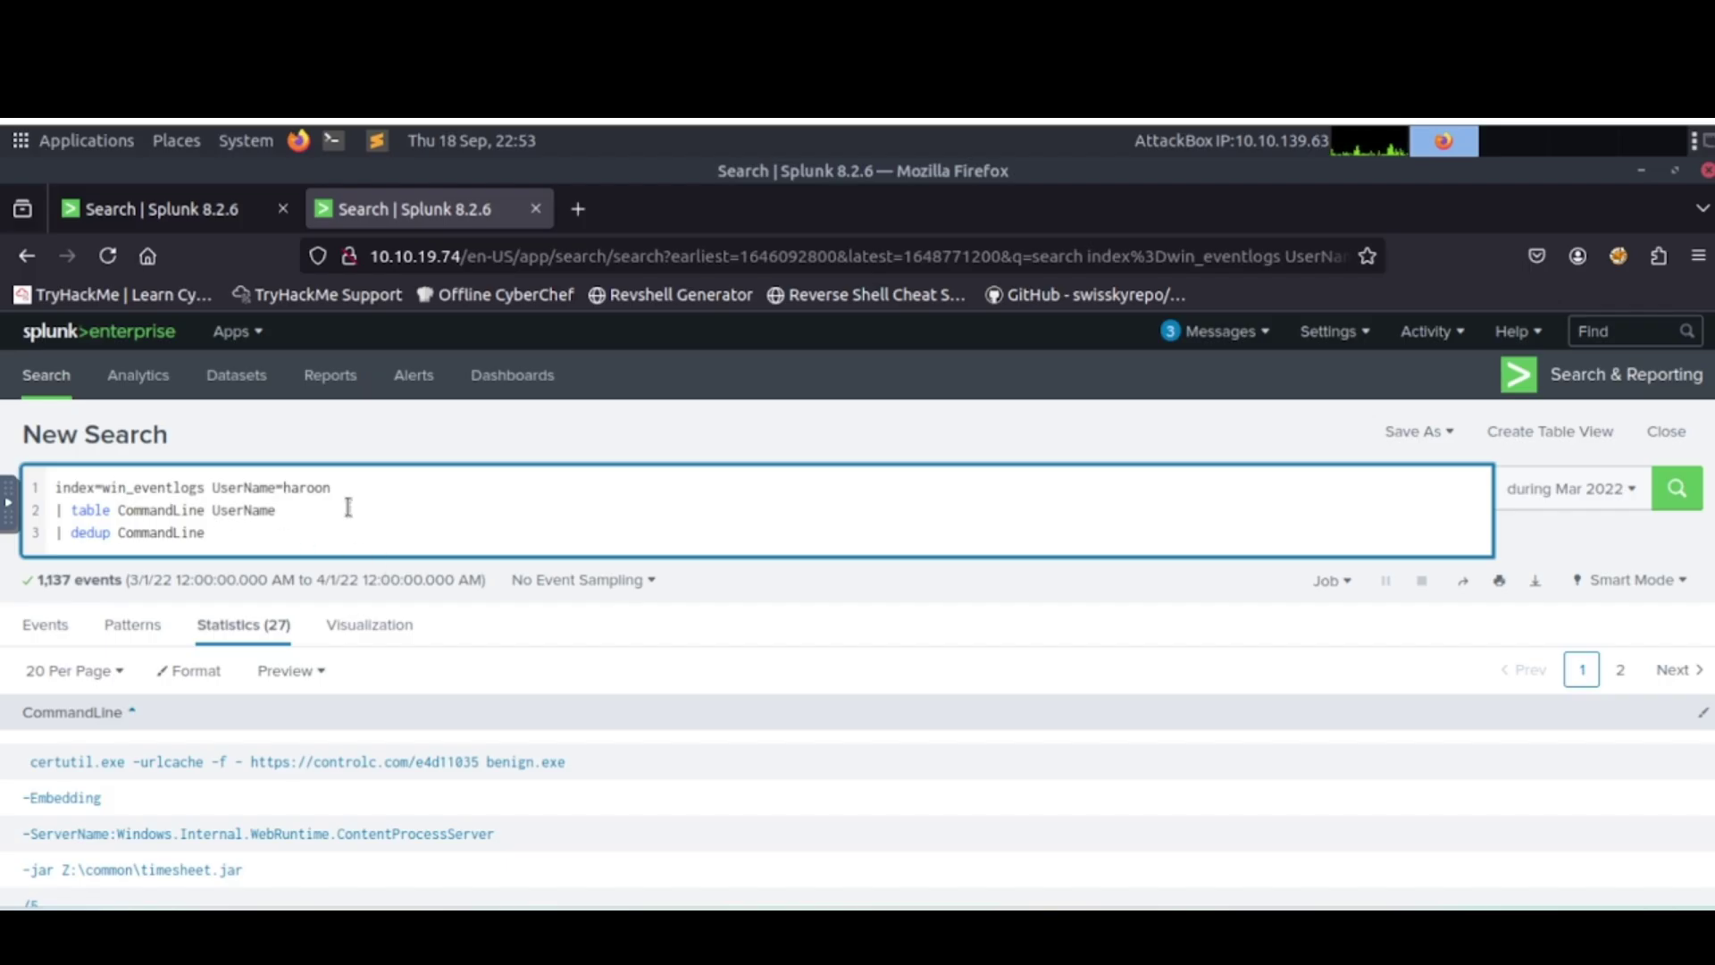
text(ProcessName)
key(BackSpace)
key(BackSpace)
key(BackSpace)
key(BackSpace)
key(BackSpace)
key(BackSpace)
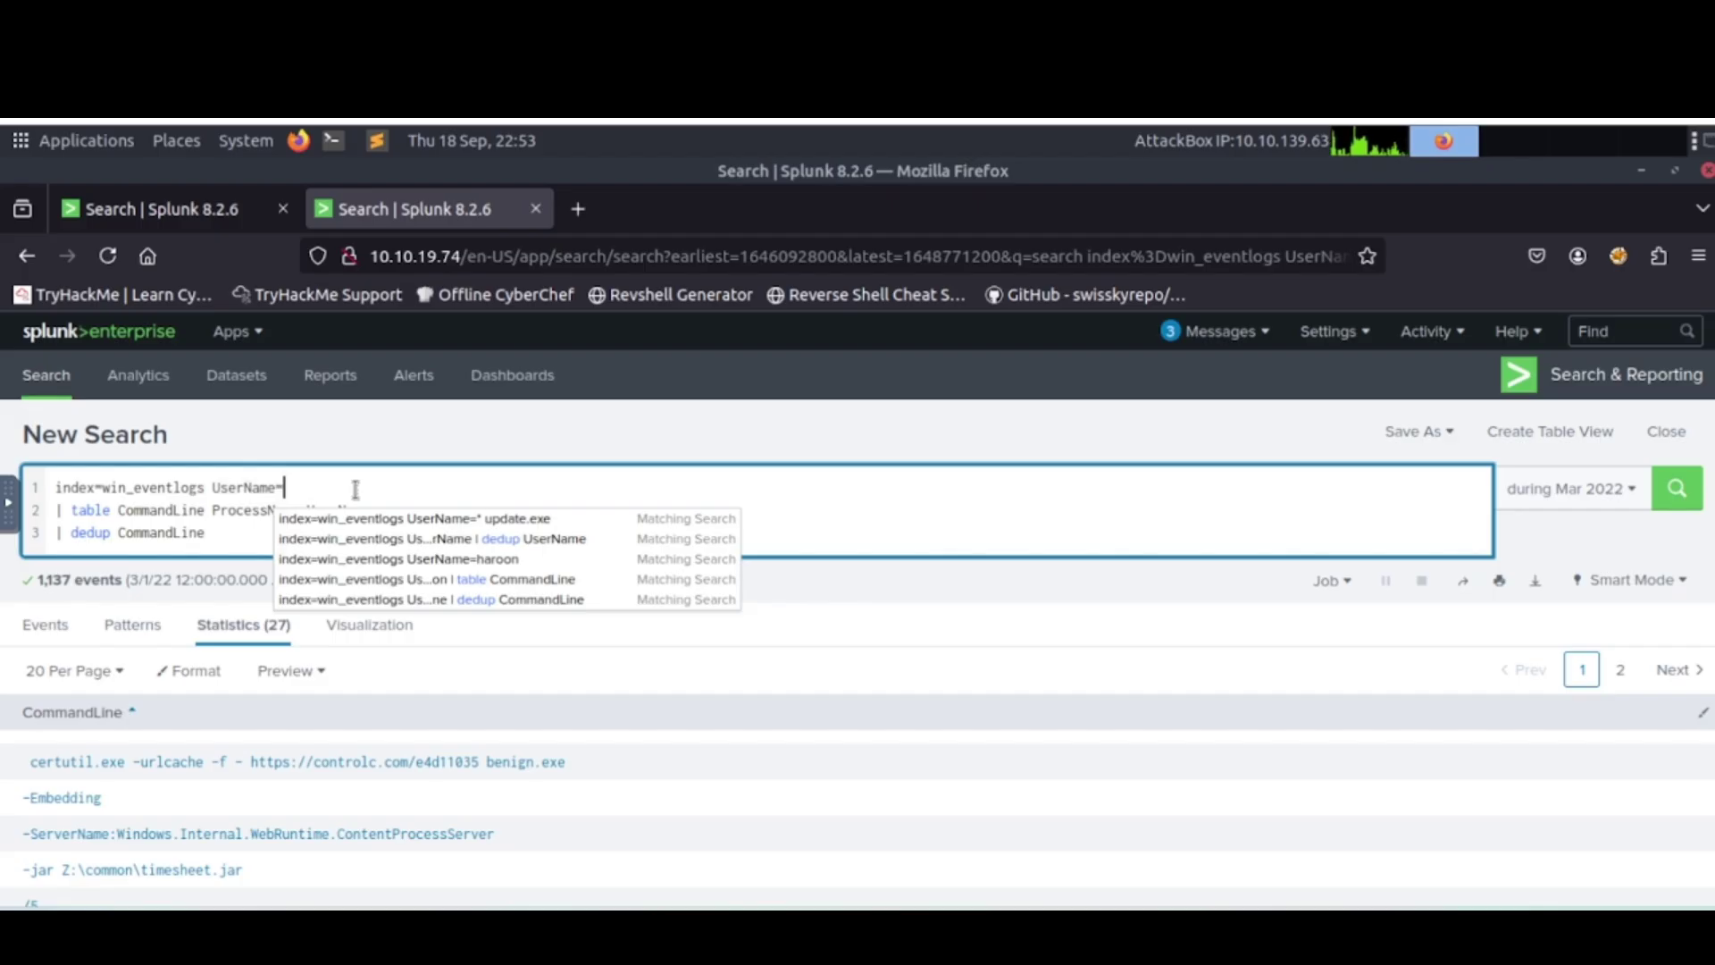
text(*)
key(Return)
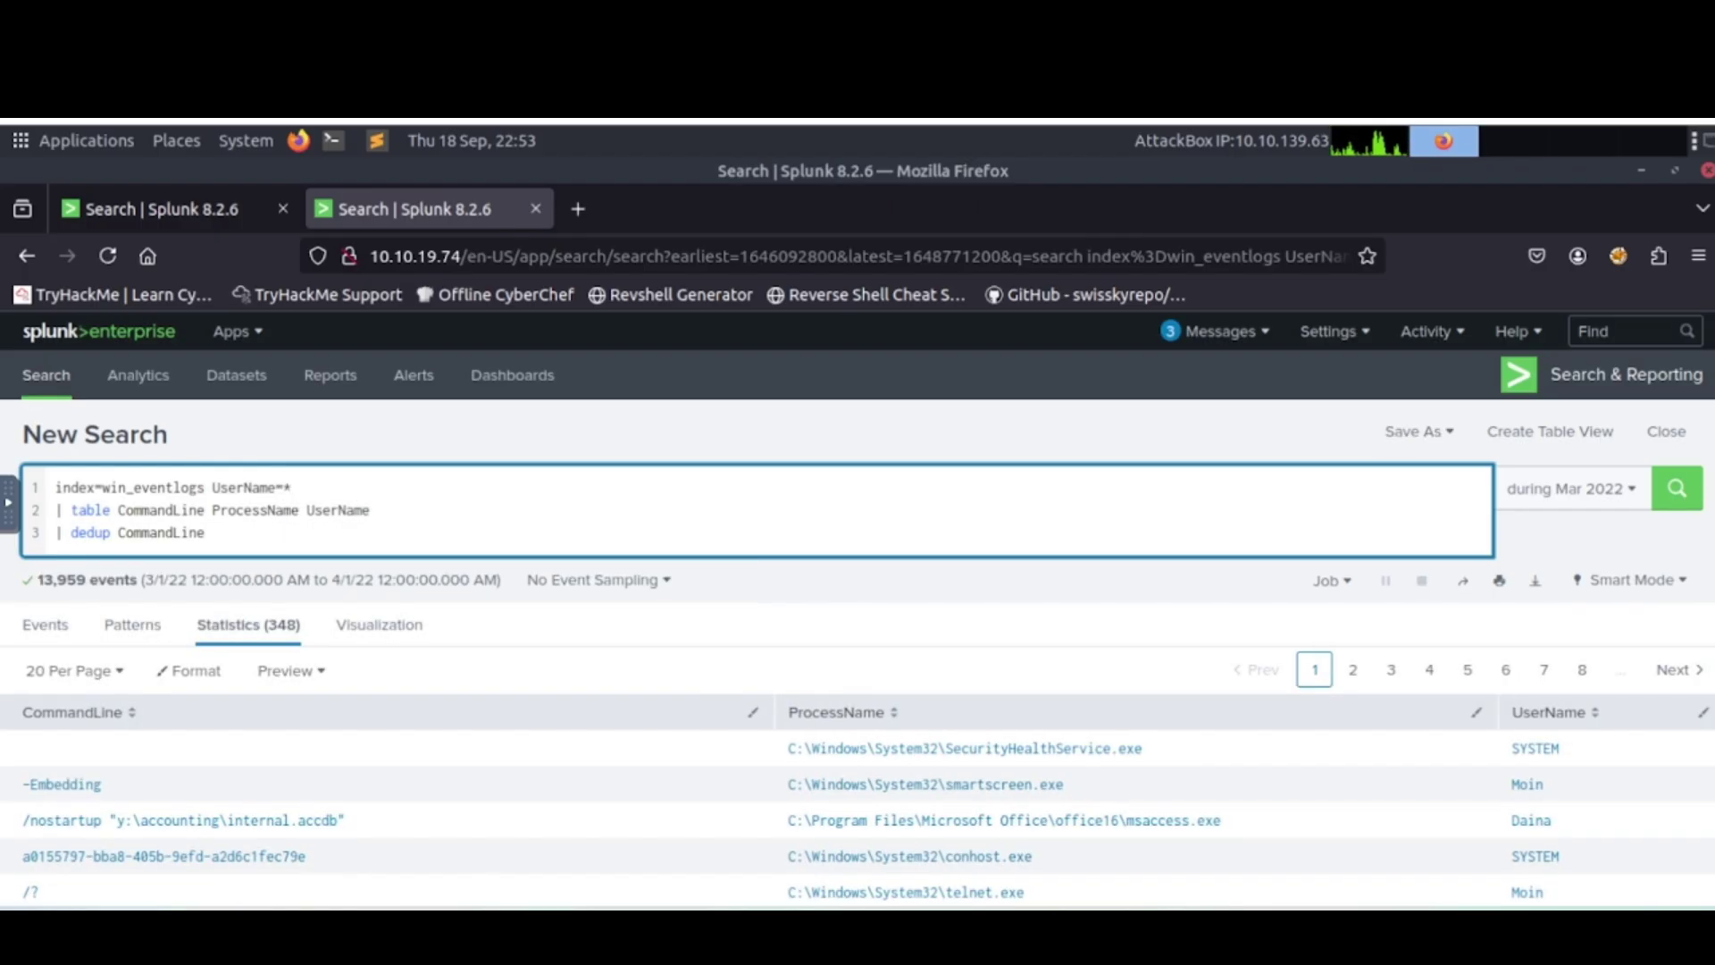
scroll(679, 736, down, 3)
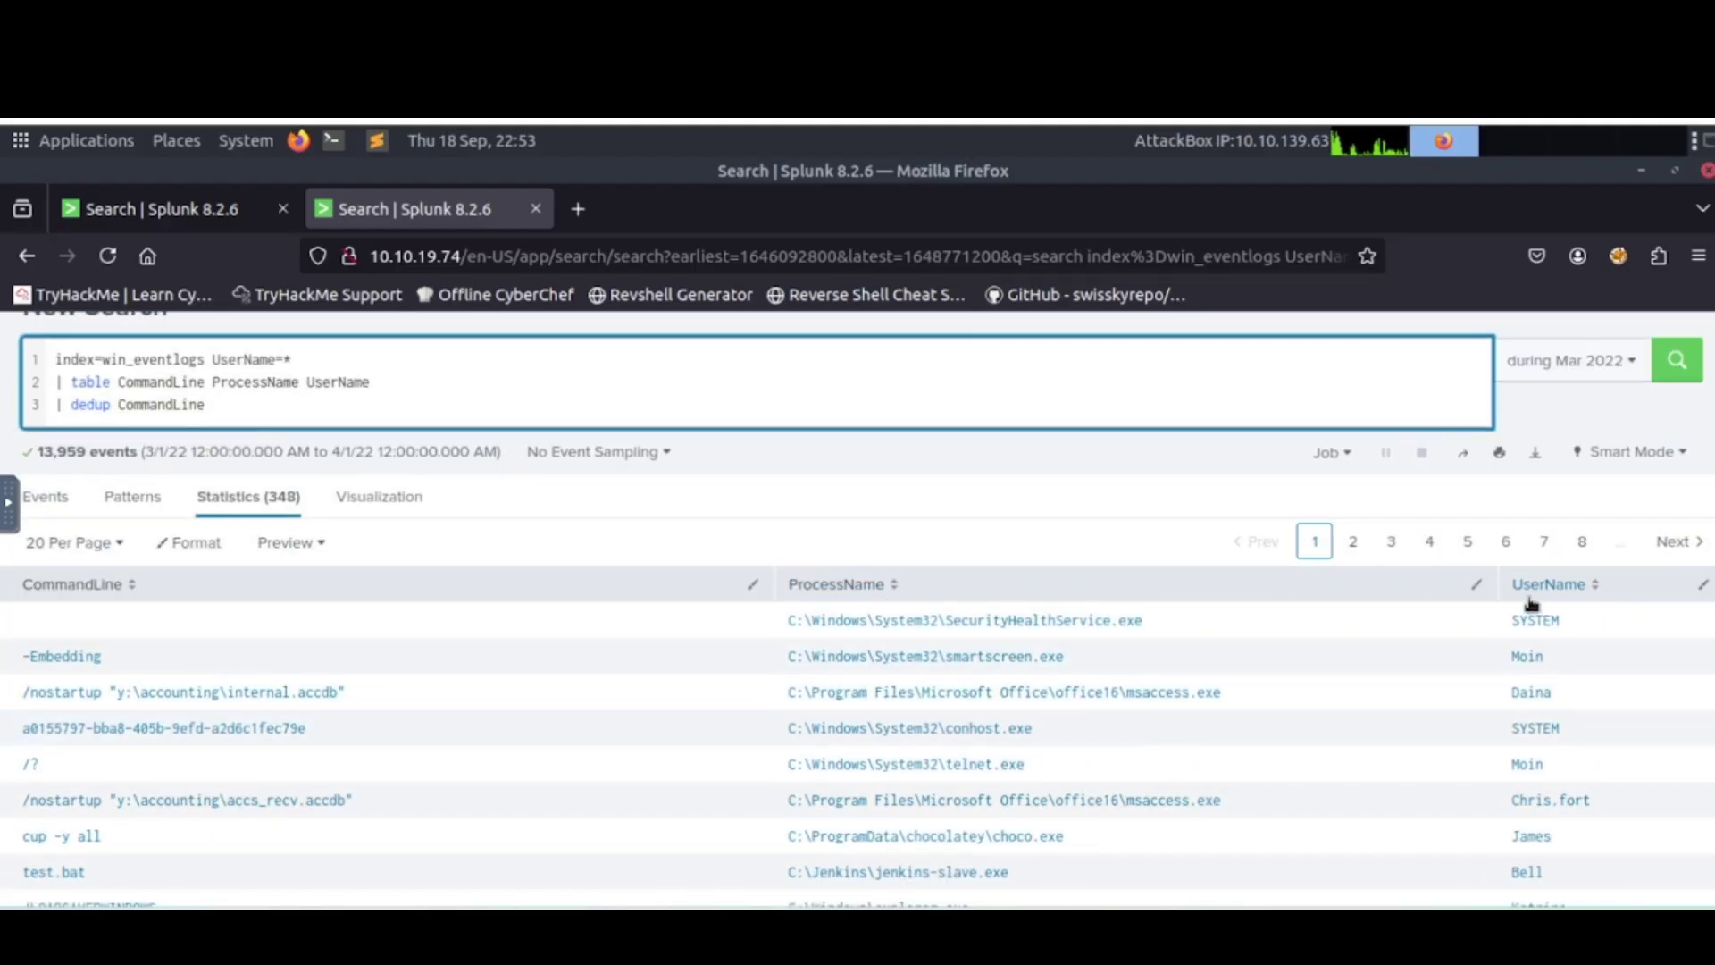
click(125, 585)
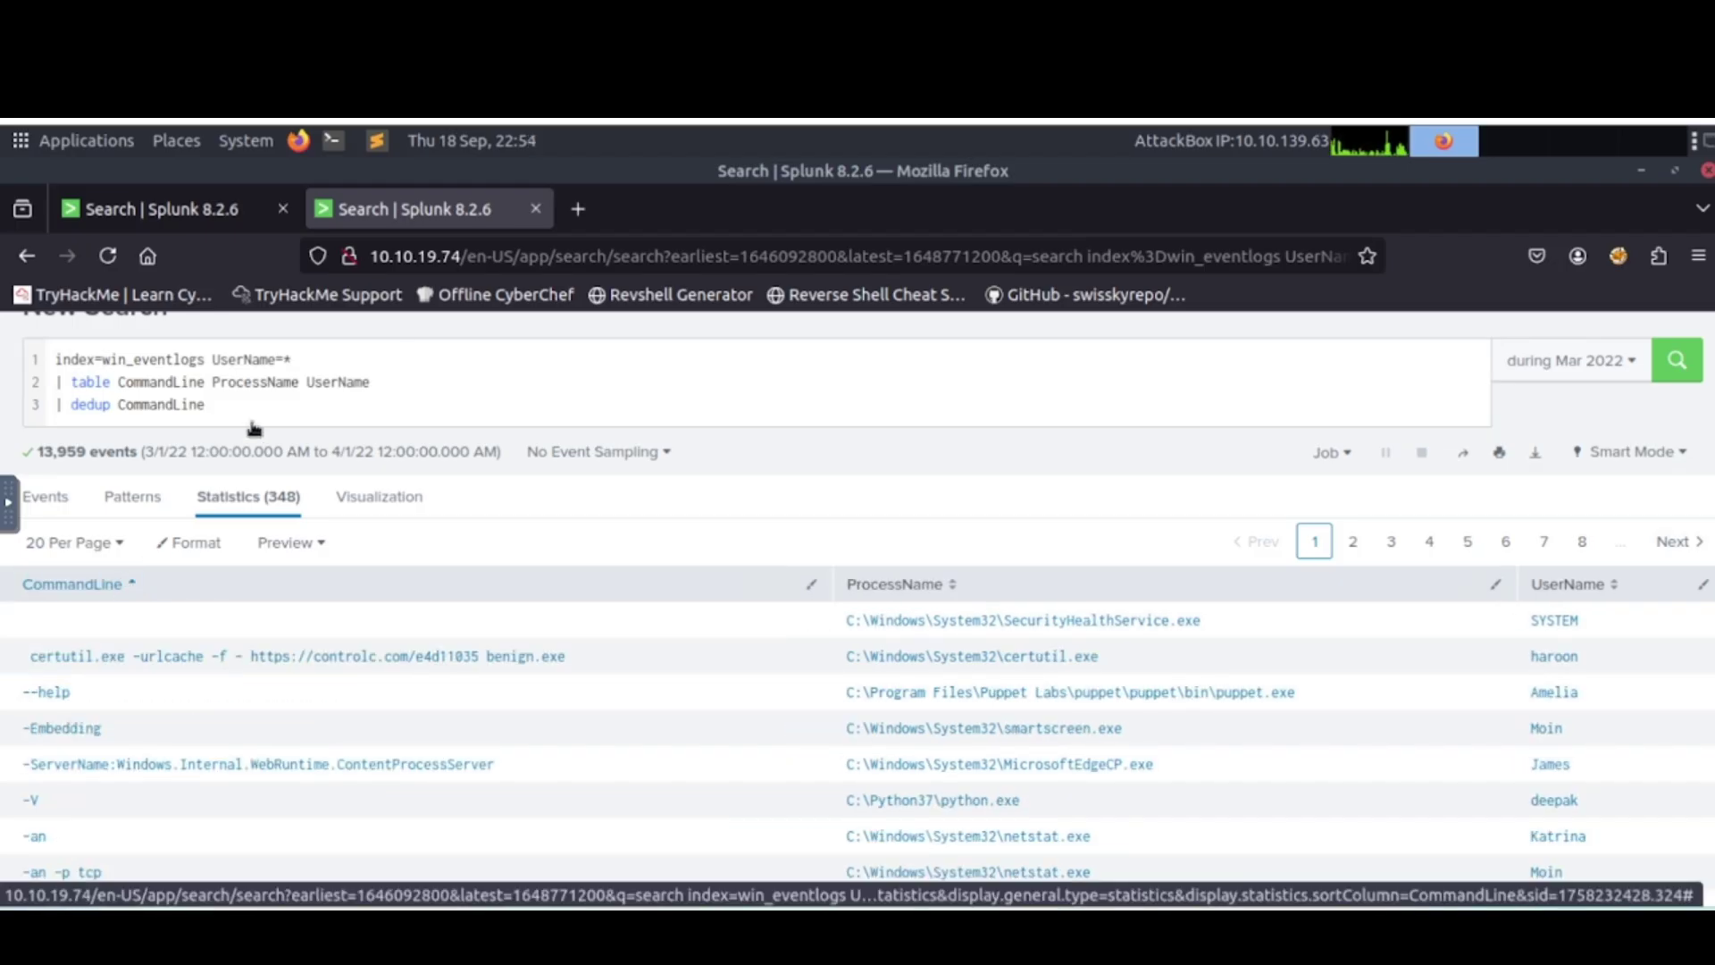
Add ProcessName to the dedup clause beside CommandLine and rerun the search.
click(212, 404)
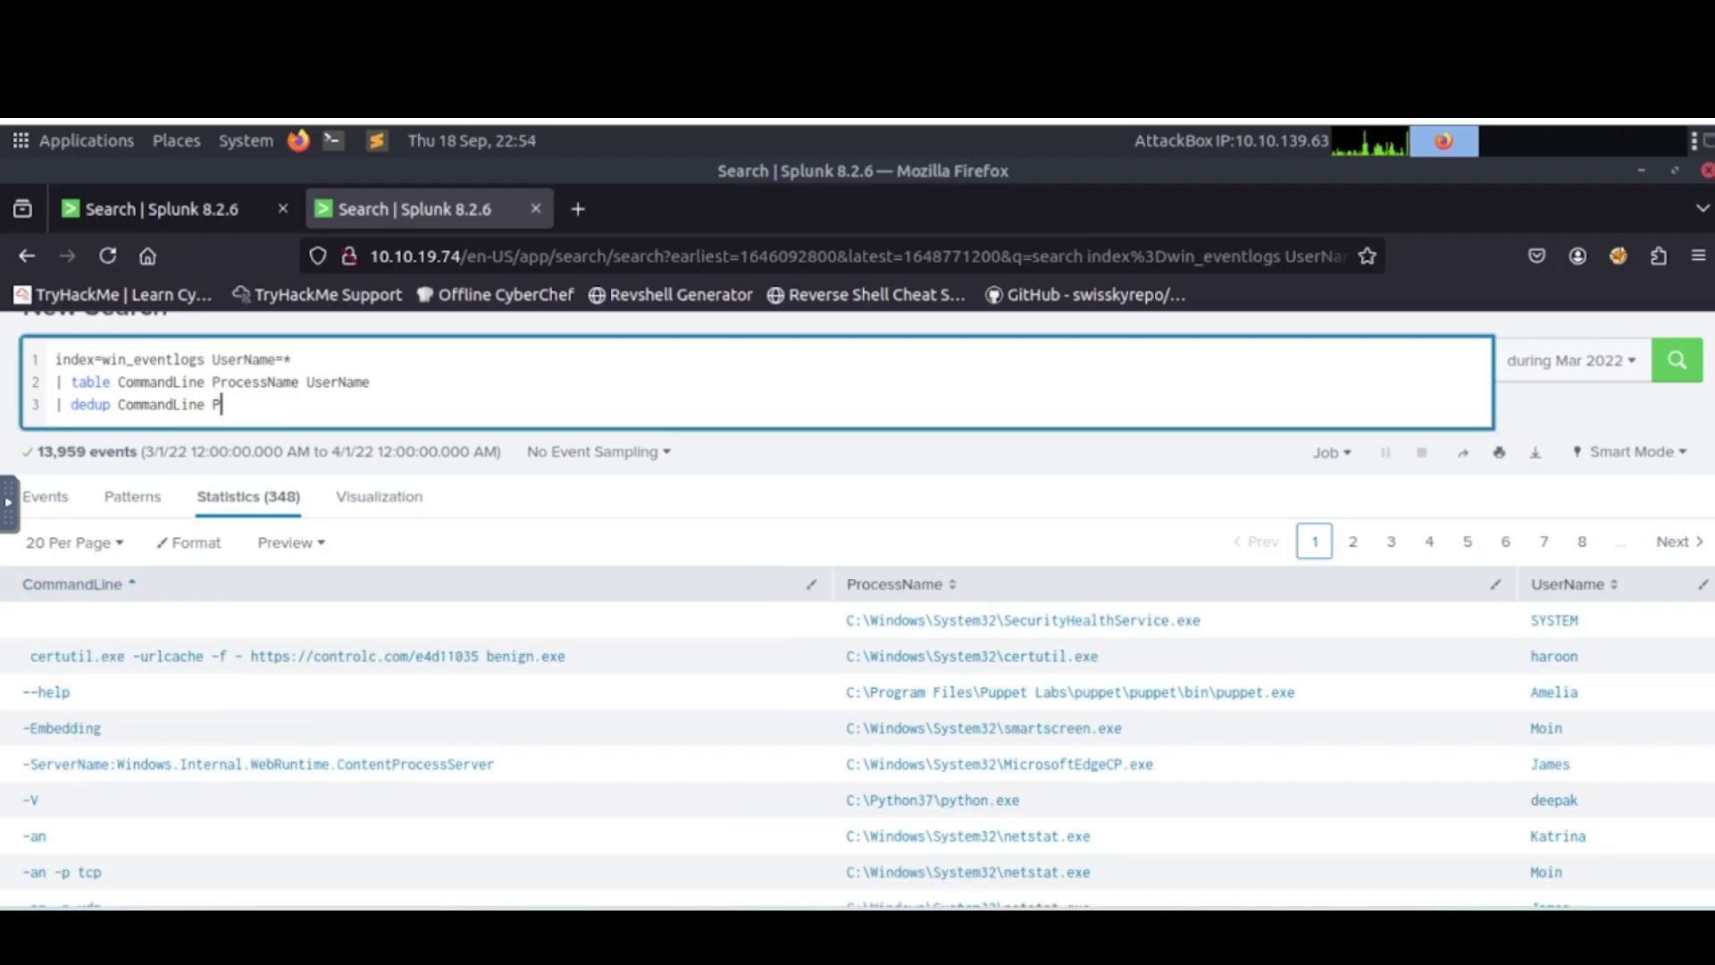
text(Process)
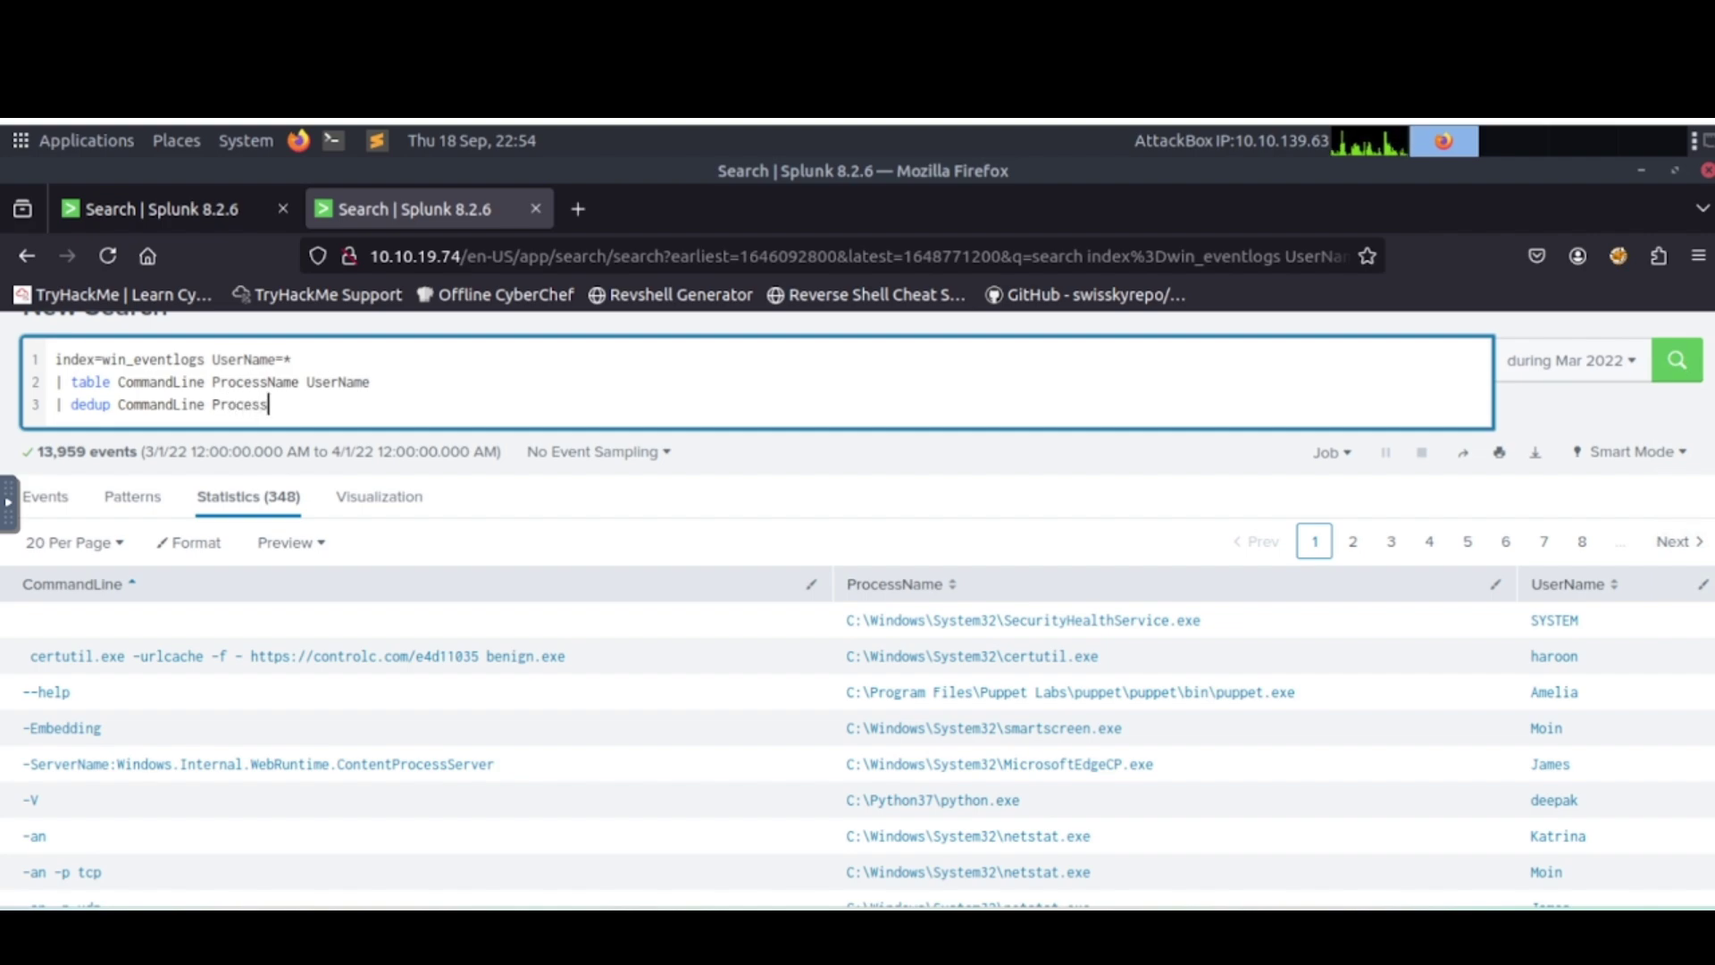
text(Name)
key(Return)
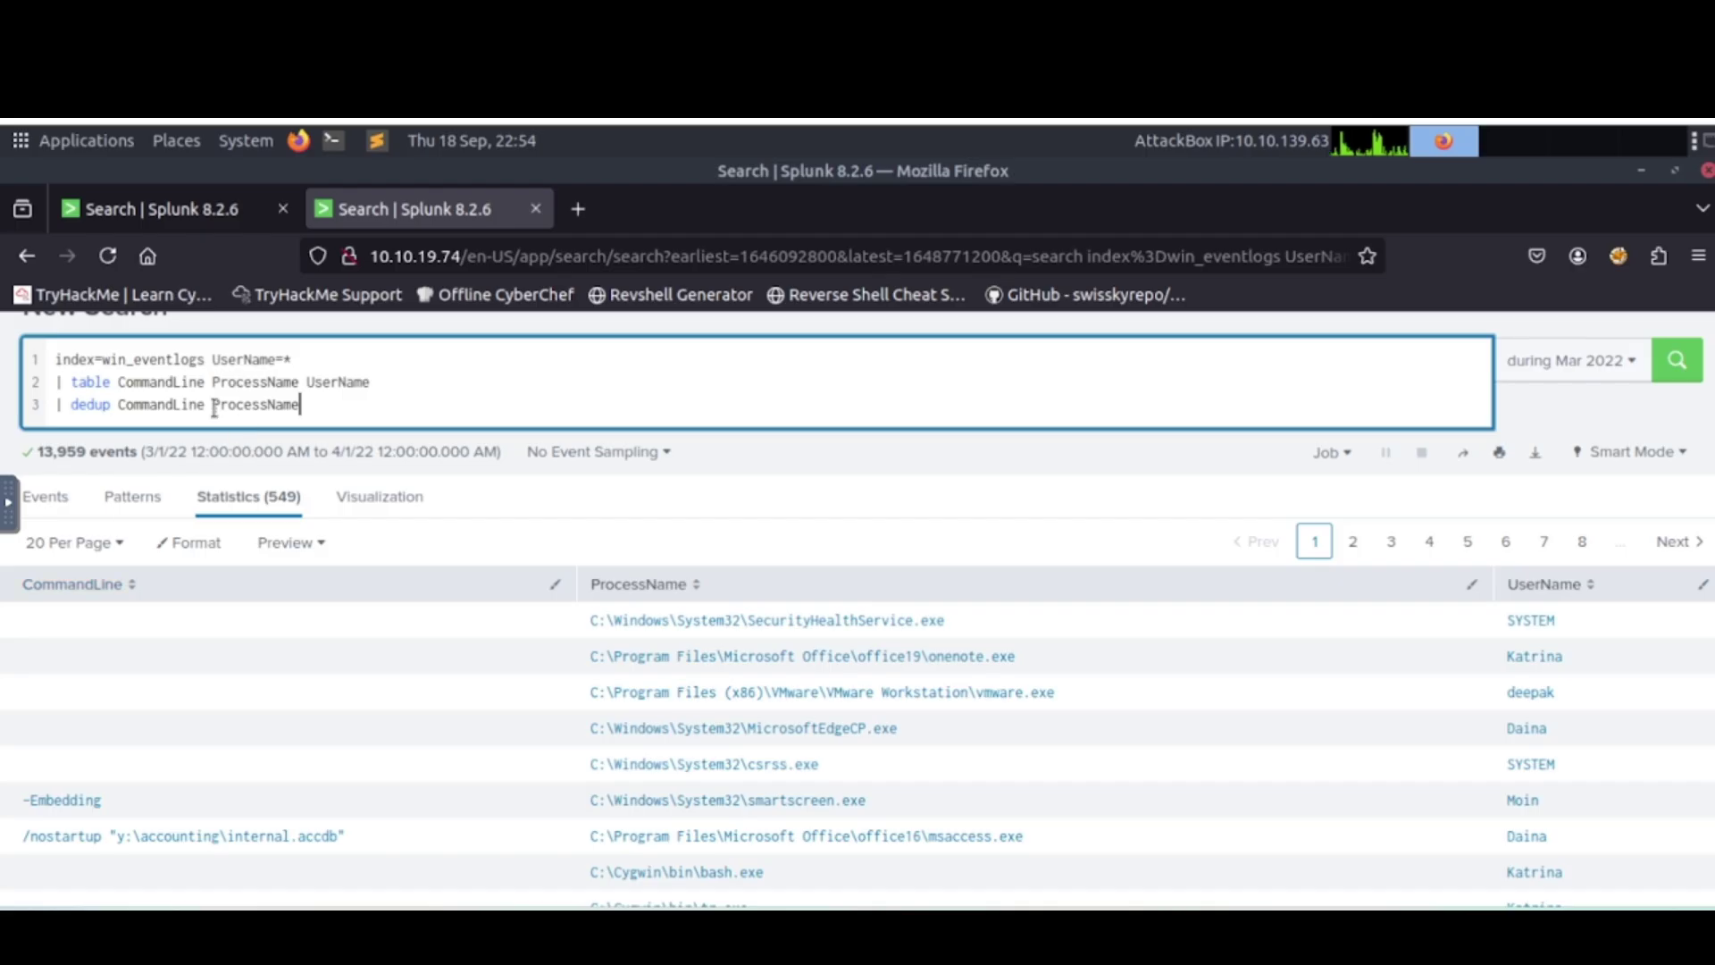
Remove CommandLine from the dedup clause so results are deduplicated by ProcessName alone, and rerun the search.
click(215, 406)
key(BackSpace)
key(BackSpace)
key(BackSpace)
key(BackSpace)
key(BackSpace)
key(BackSpace)
key(BackSpace)
key(BackSpace)
key(BackSpace)
key(BackSpace)
key(BackSpace)
key(BackSpace)
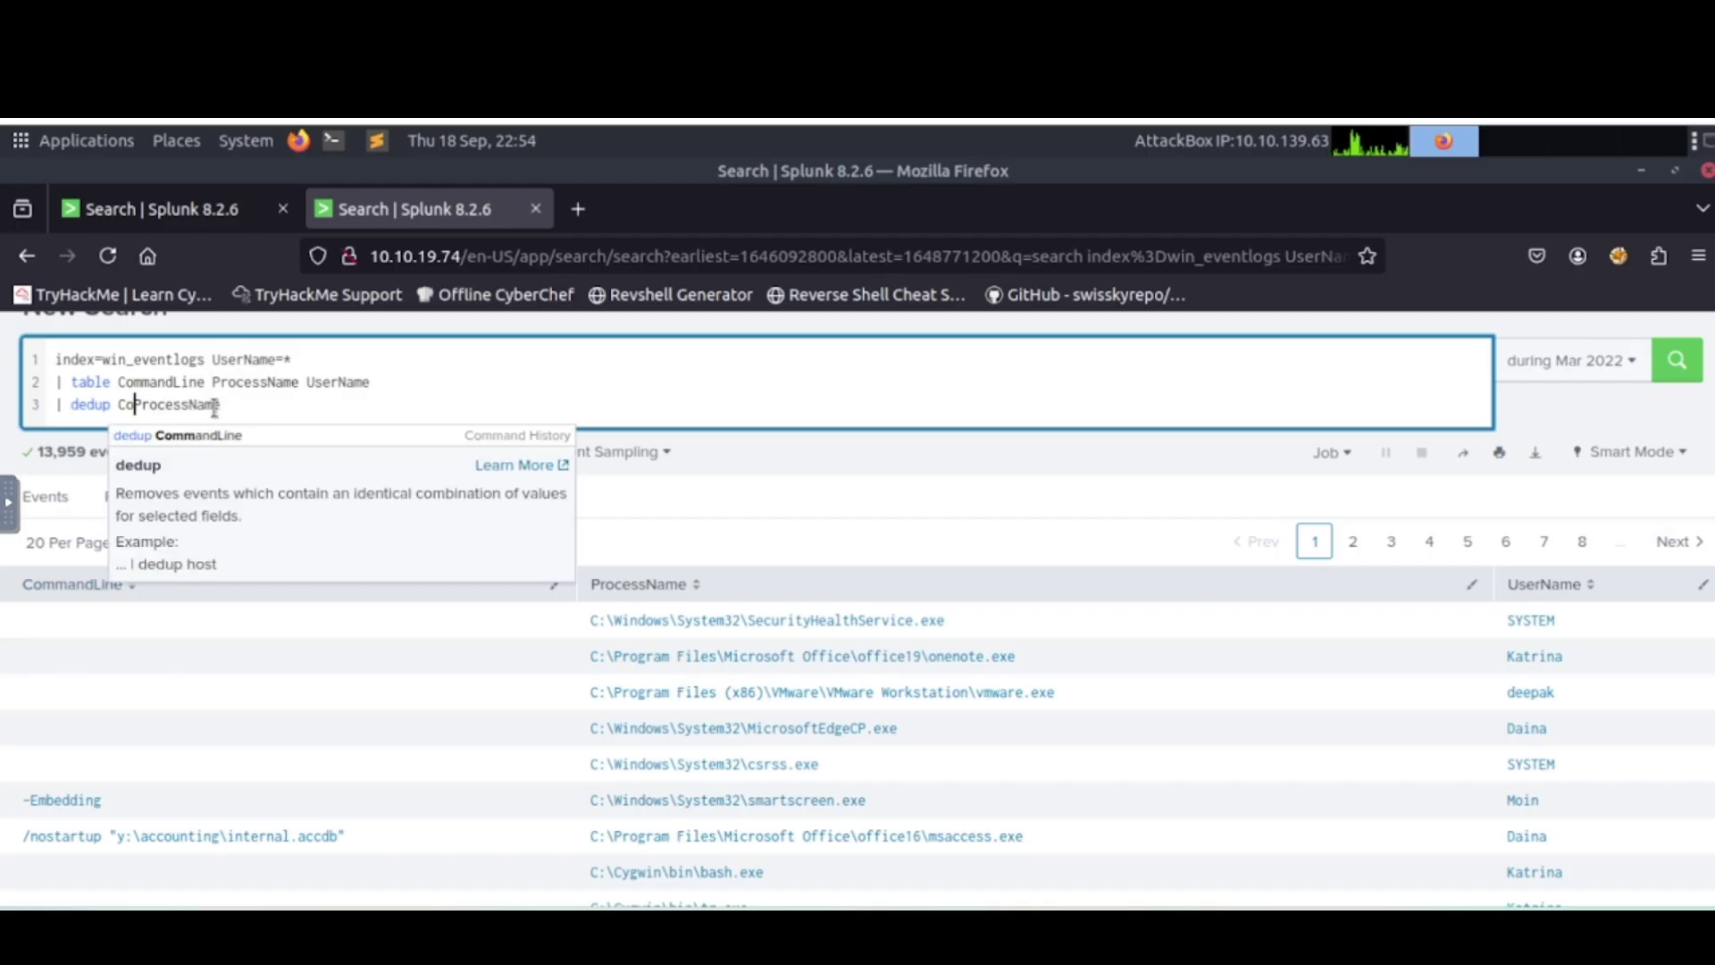
key(Return)
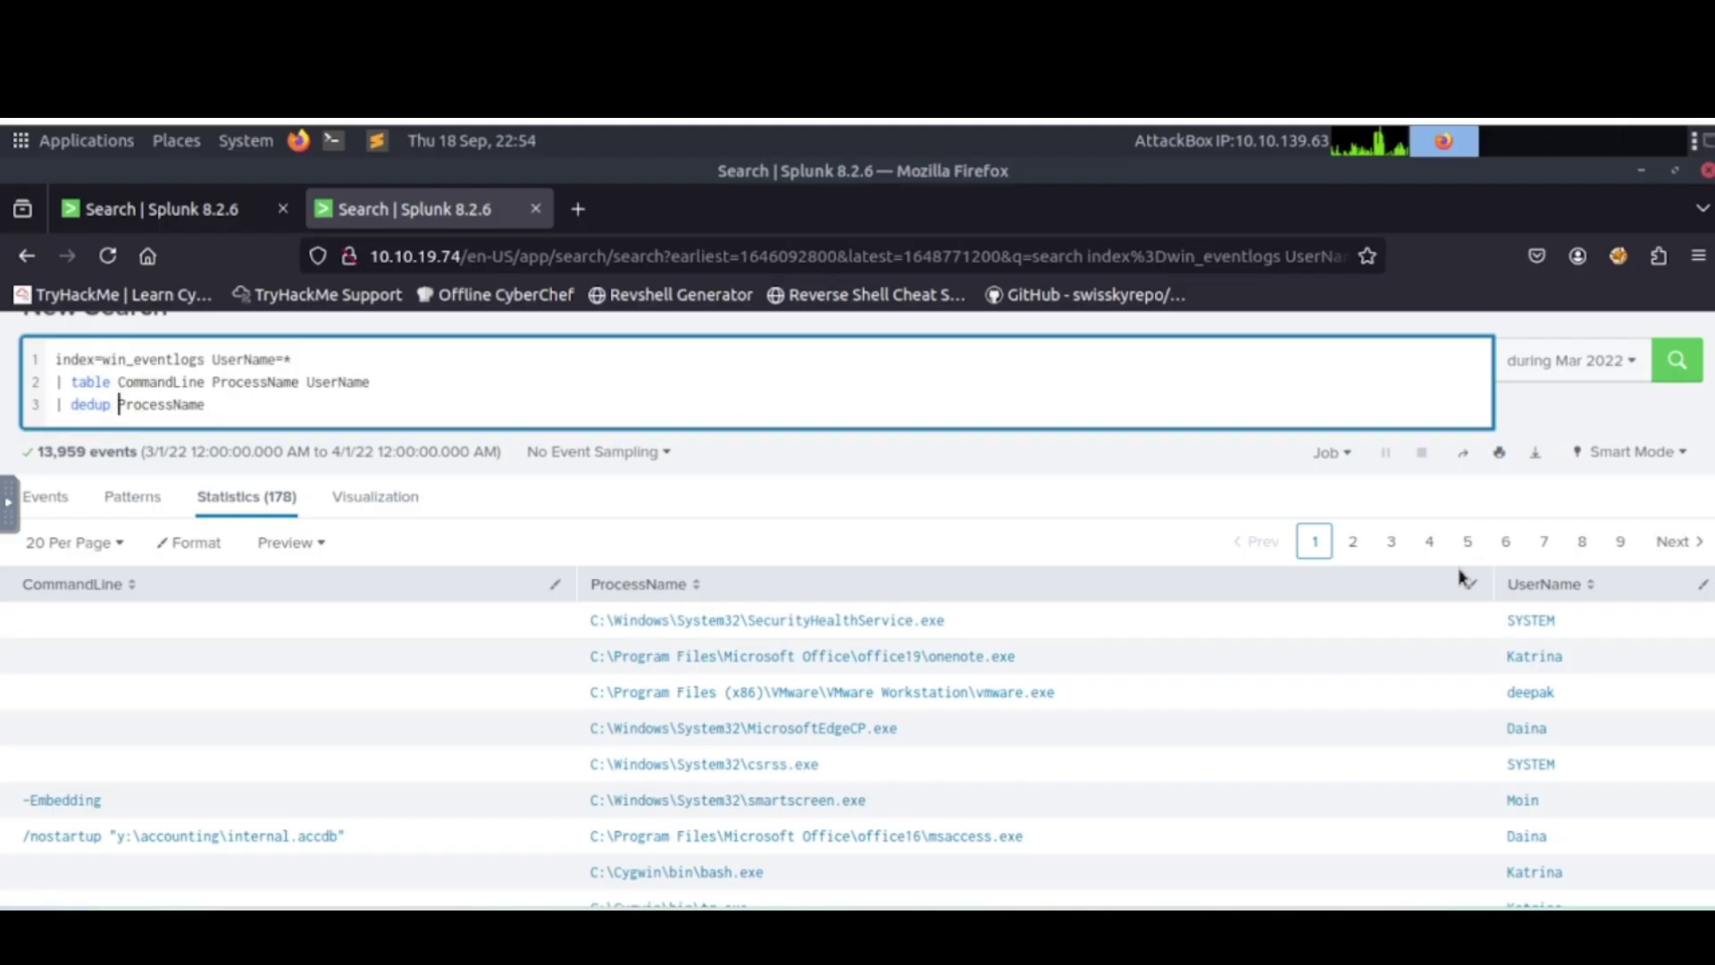
Sort the deduplicated results by CommandLine in descending order and examine the listed processes and their users.
scroll(1459, 574, down, 3)
scroll(478, 658, up, 4)
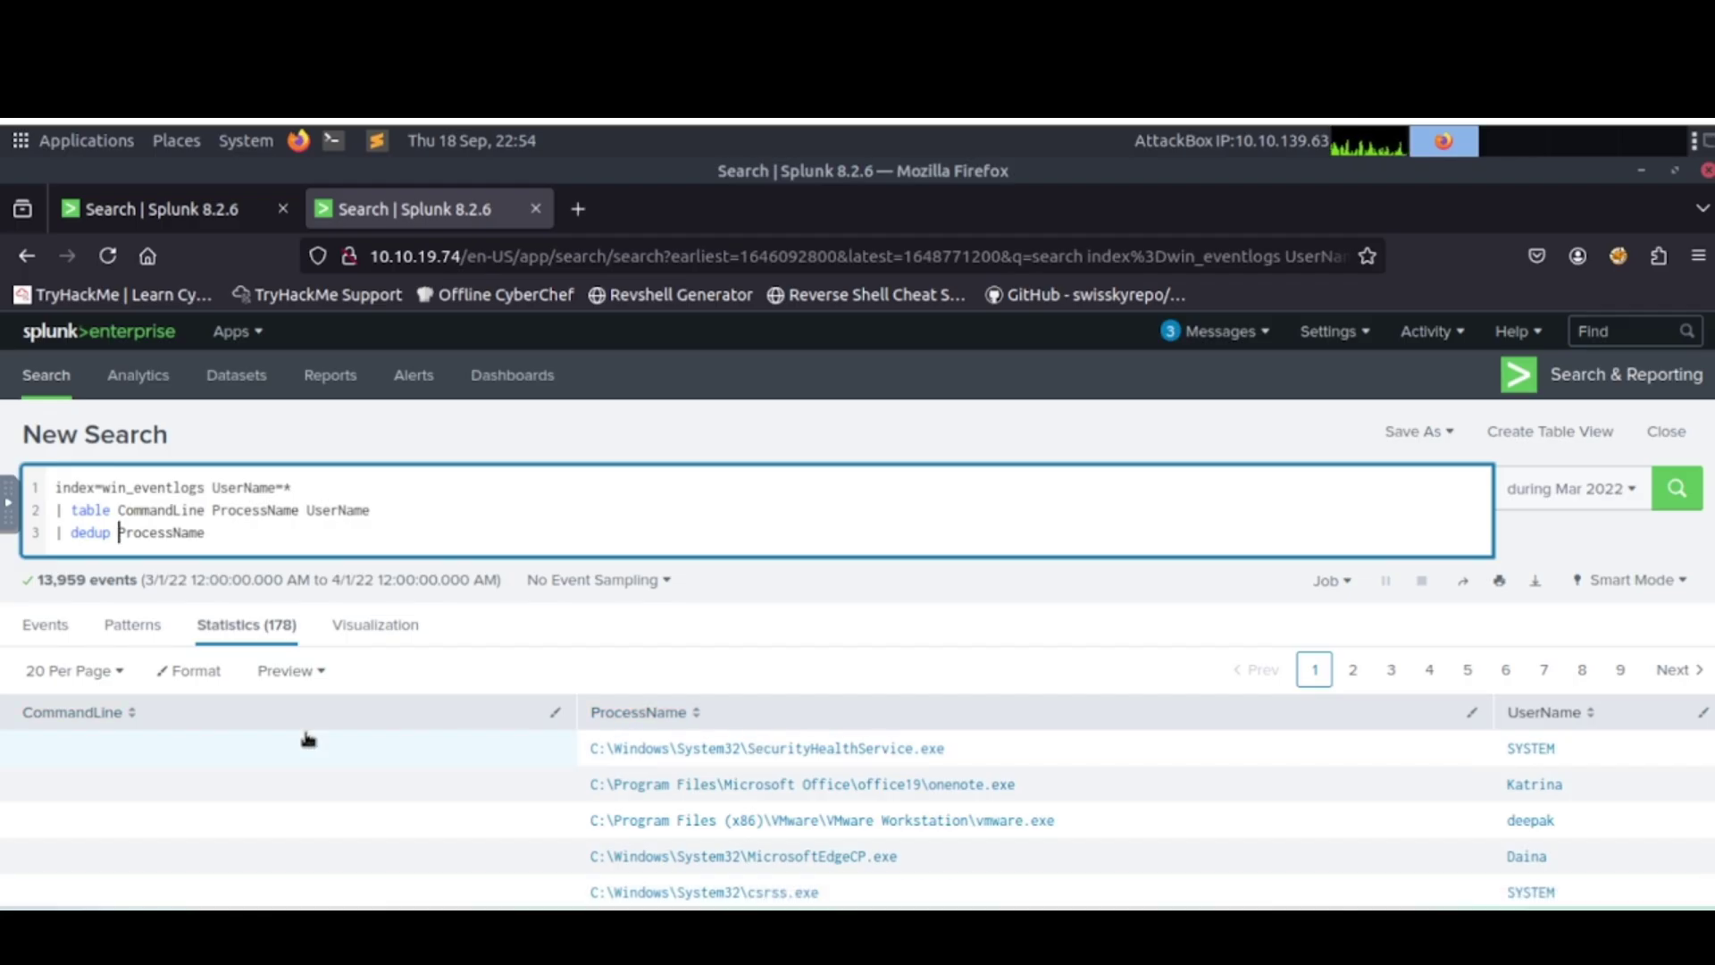
scroll(506, 780, down, 3)
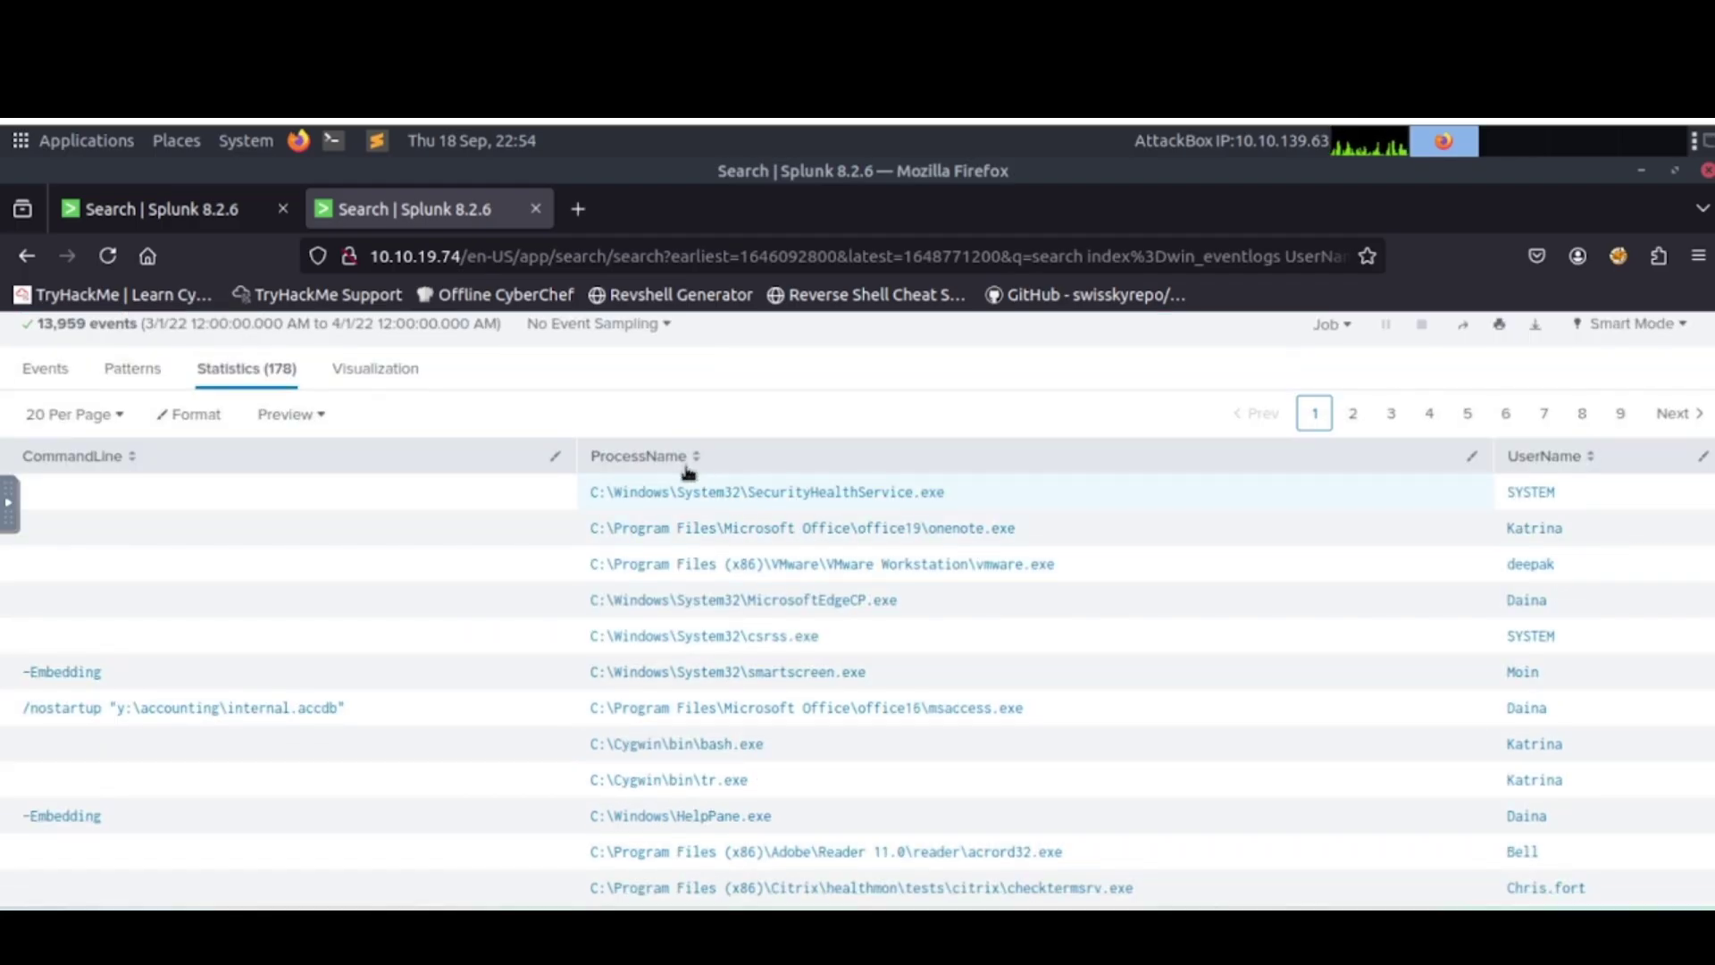
click(159, 464)
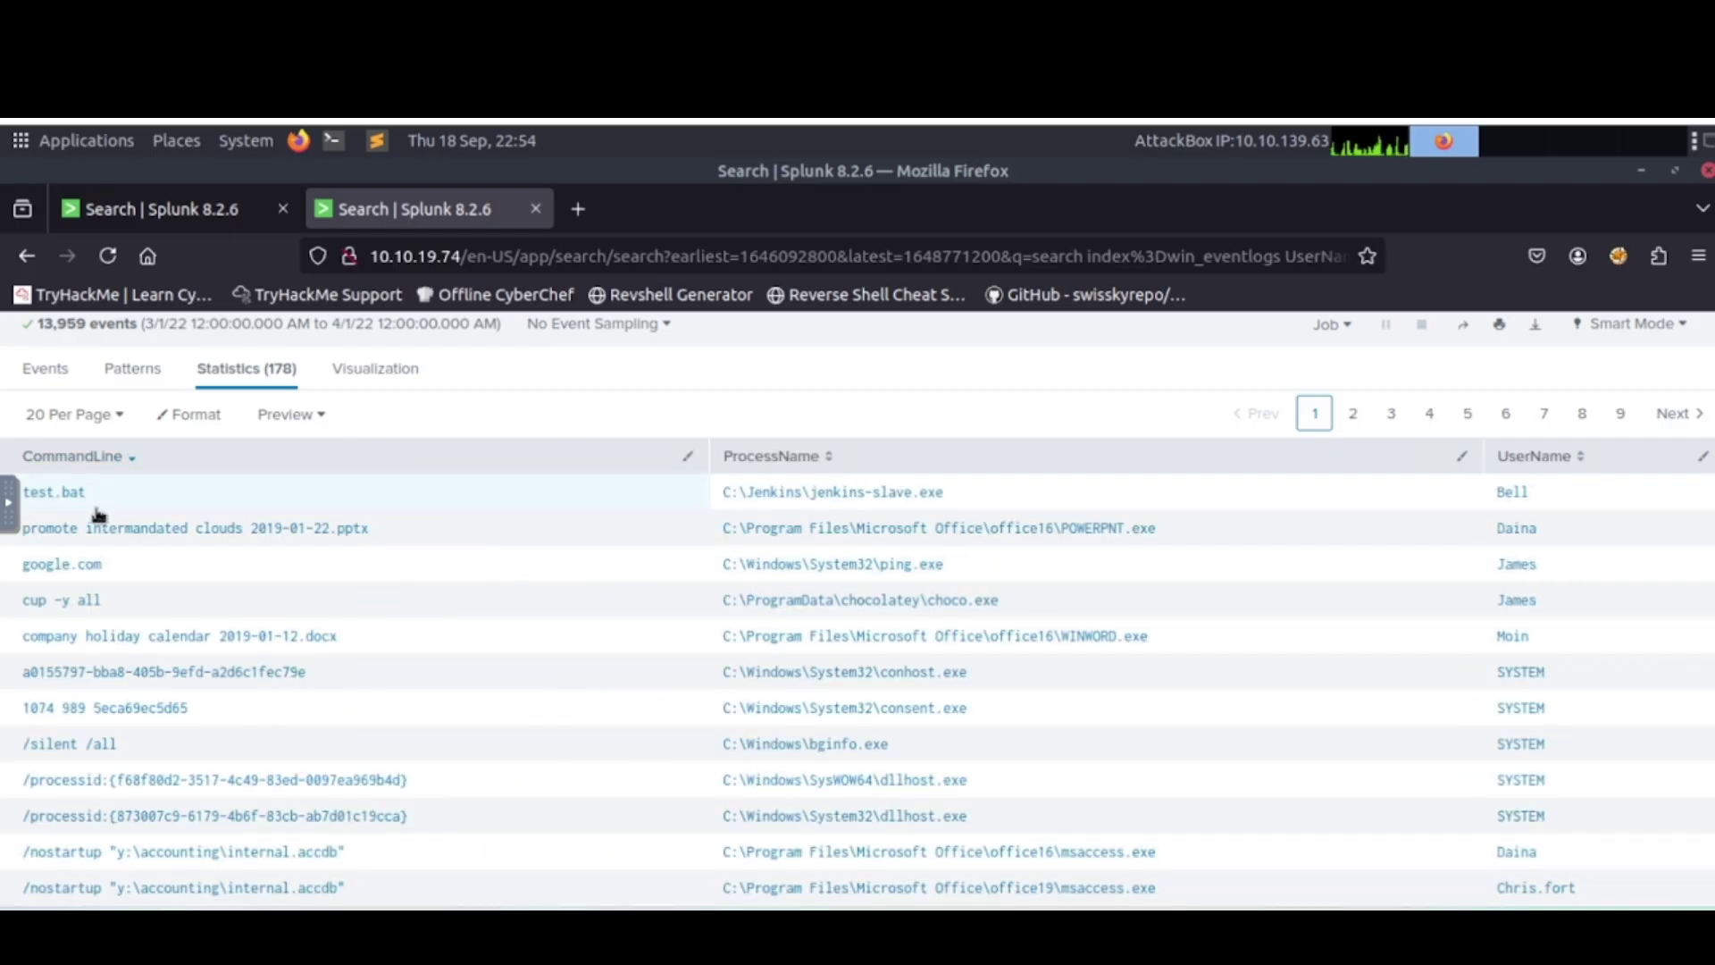
scroll(214, 578, down, 4)
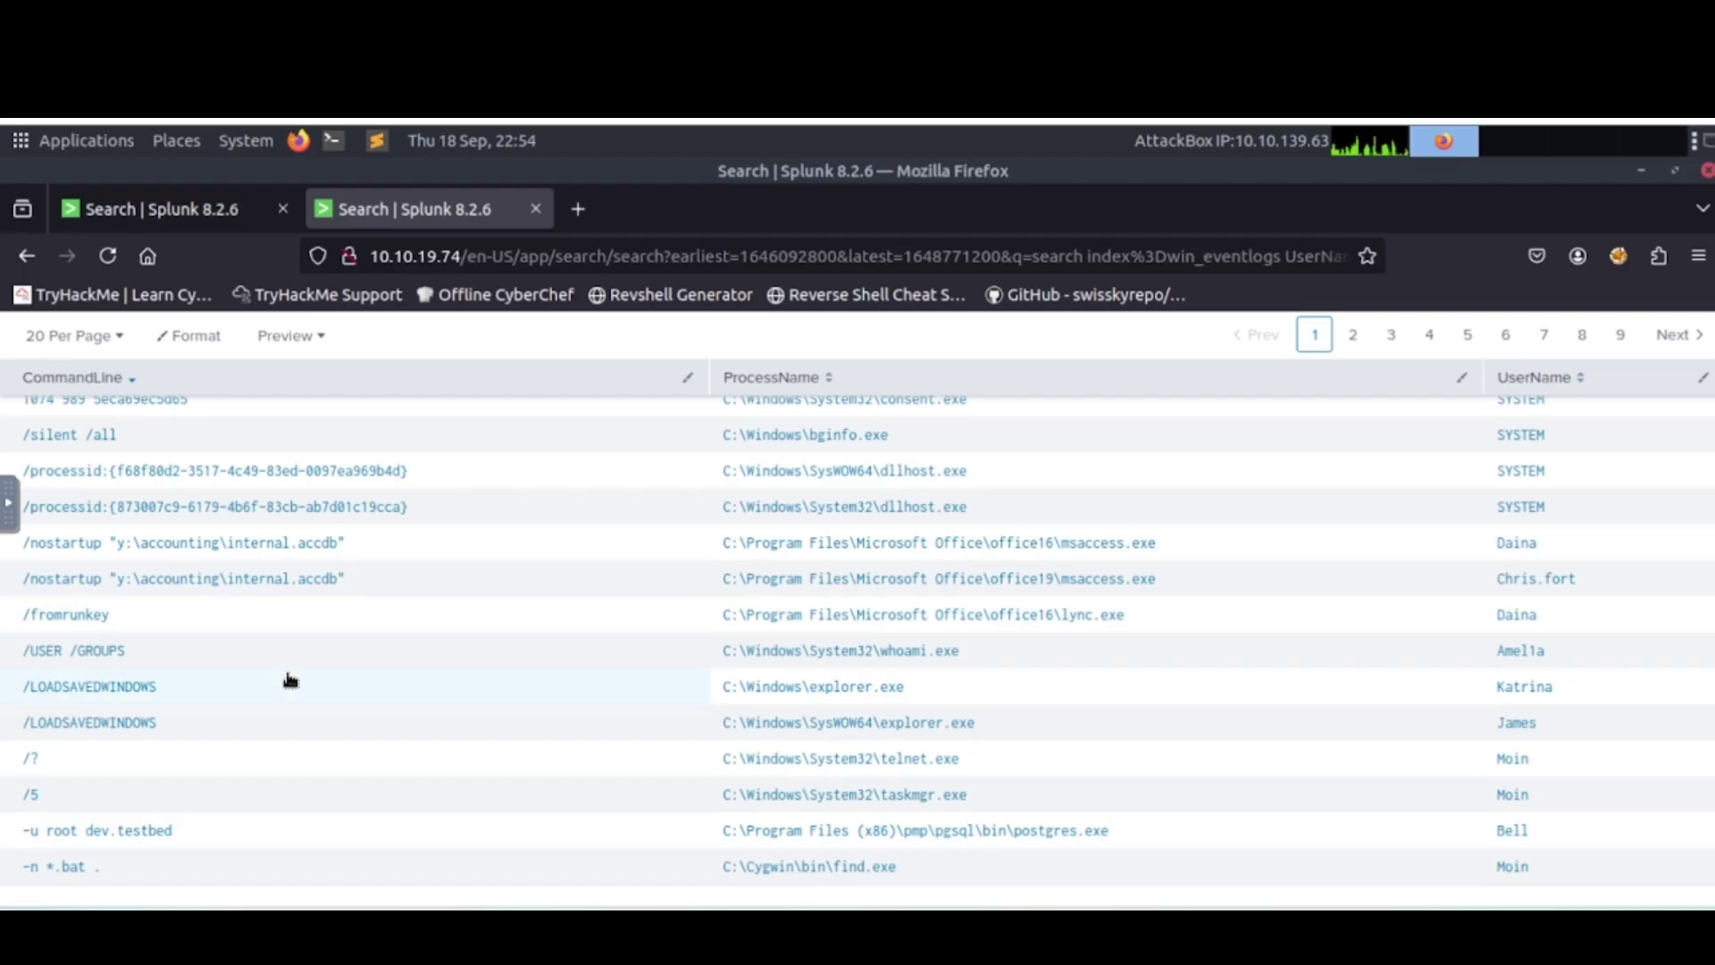
scroll(295, 692, up, 6)
Submit the username from the certutil.exe download entry as the answer to the room's HR department LOLBIN user question.
scroll(445, 813, down, 3)
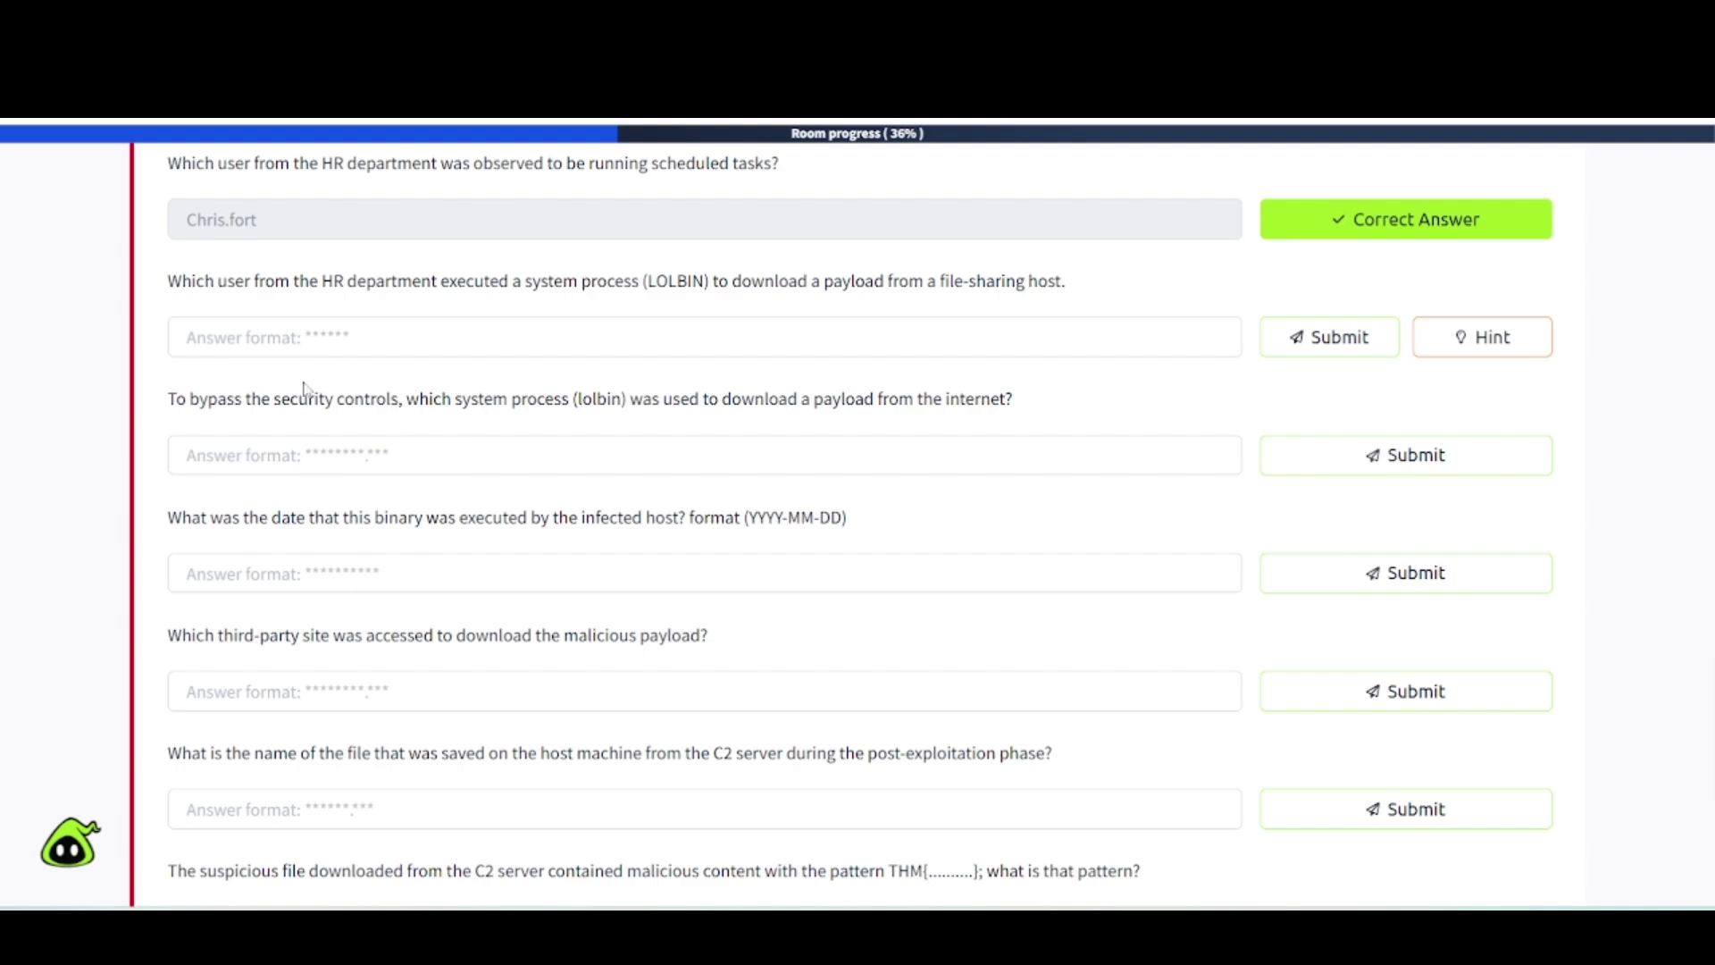
scroll(304, 389, up, 7)
scroll(319, 469, down, 5)
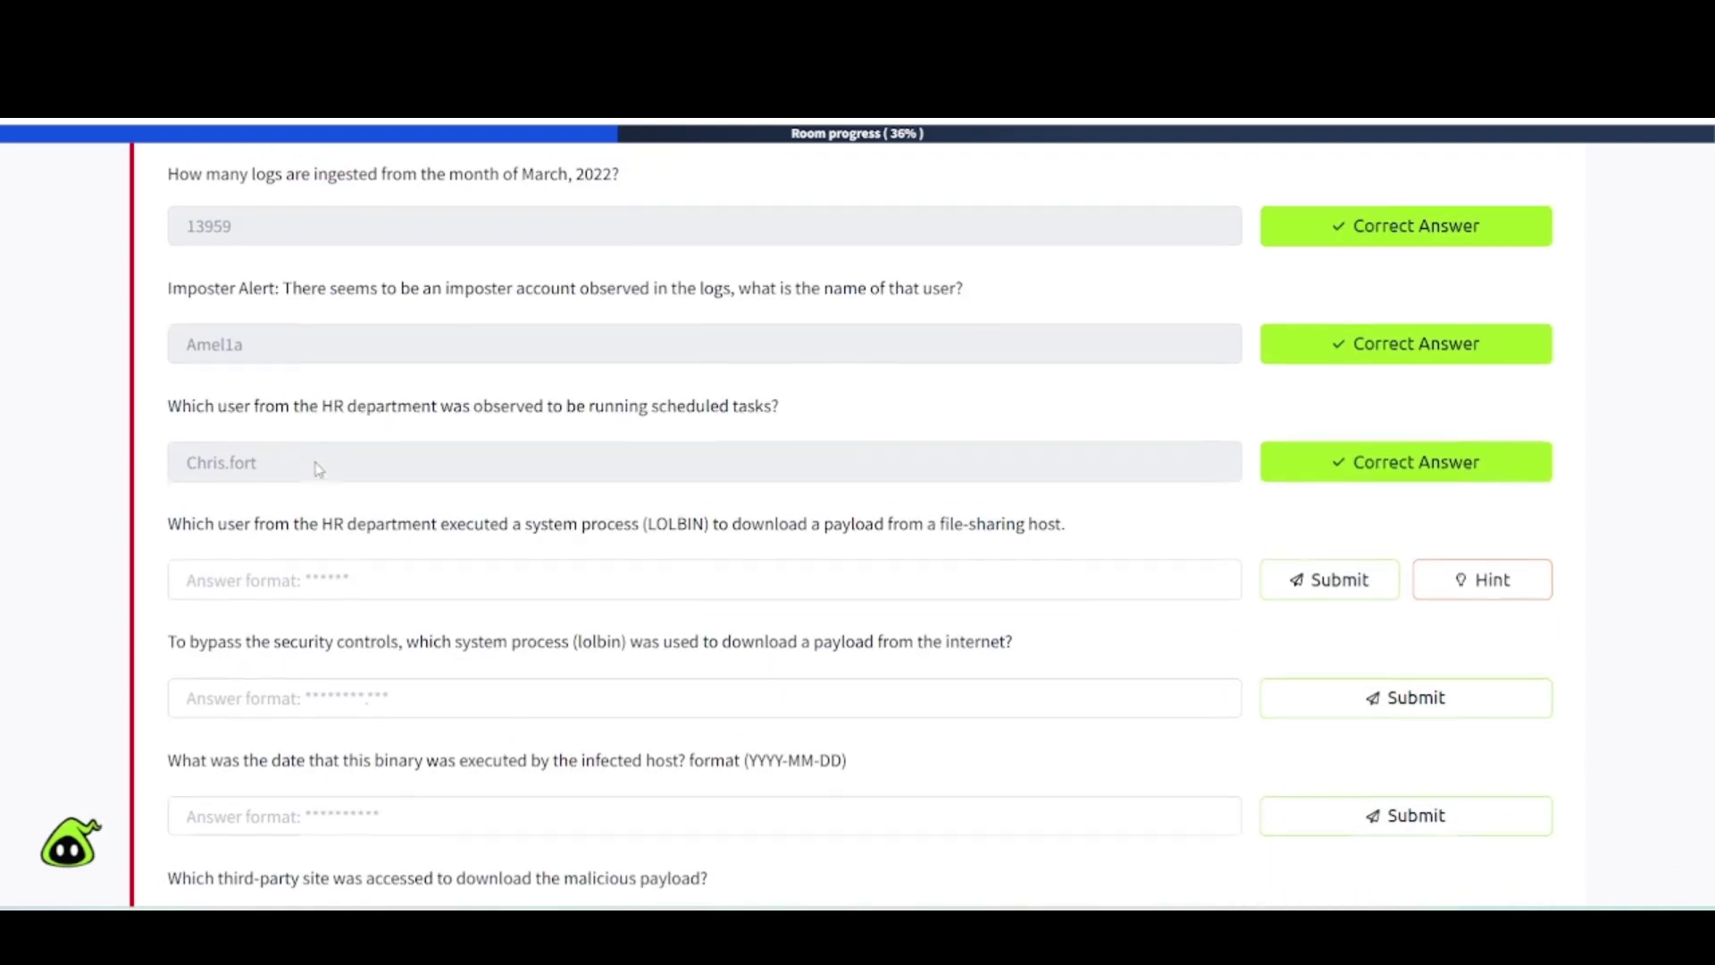
click(311, 580)
text(haroon)
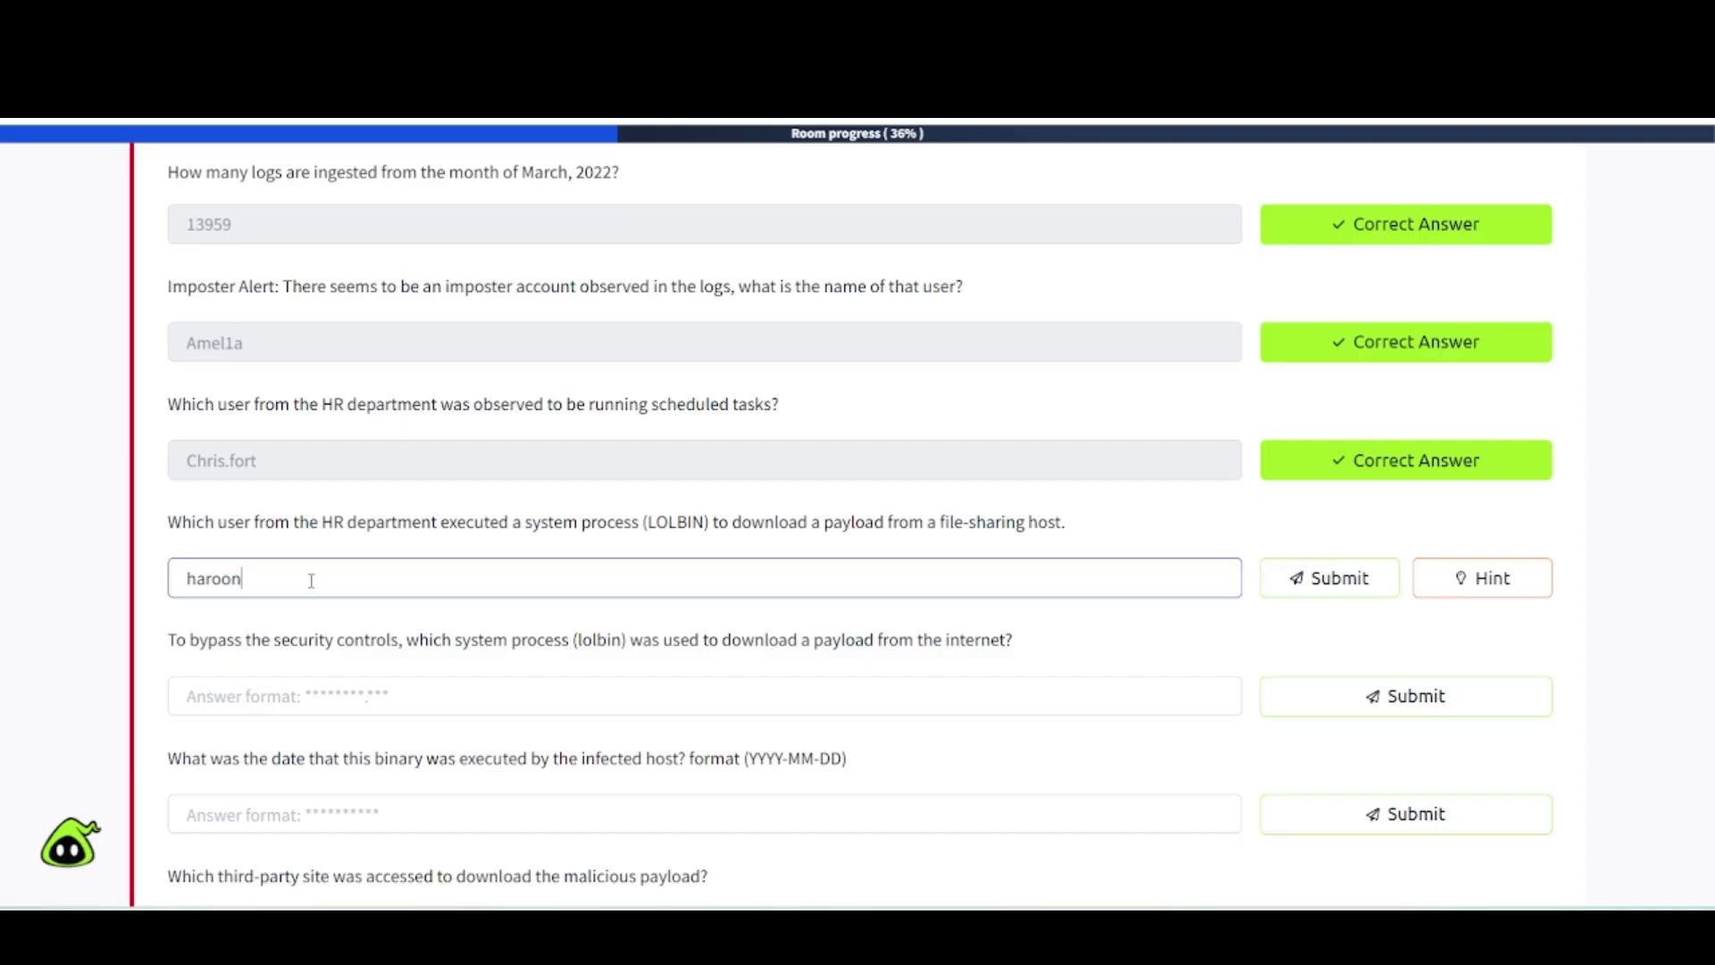
key(Return)
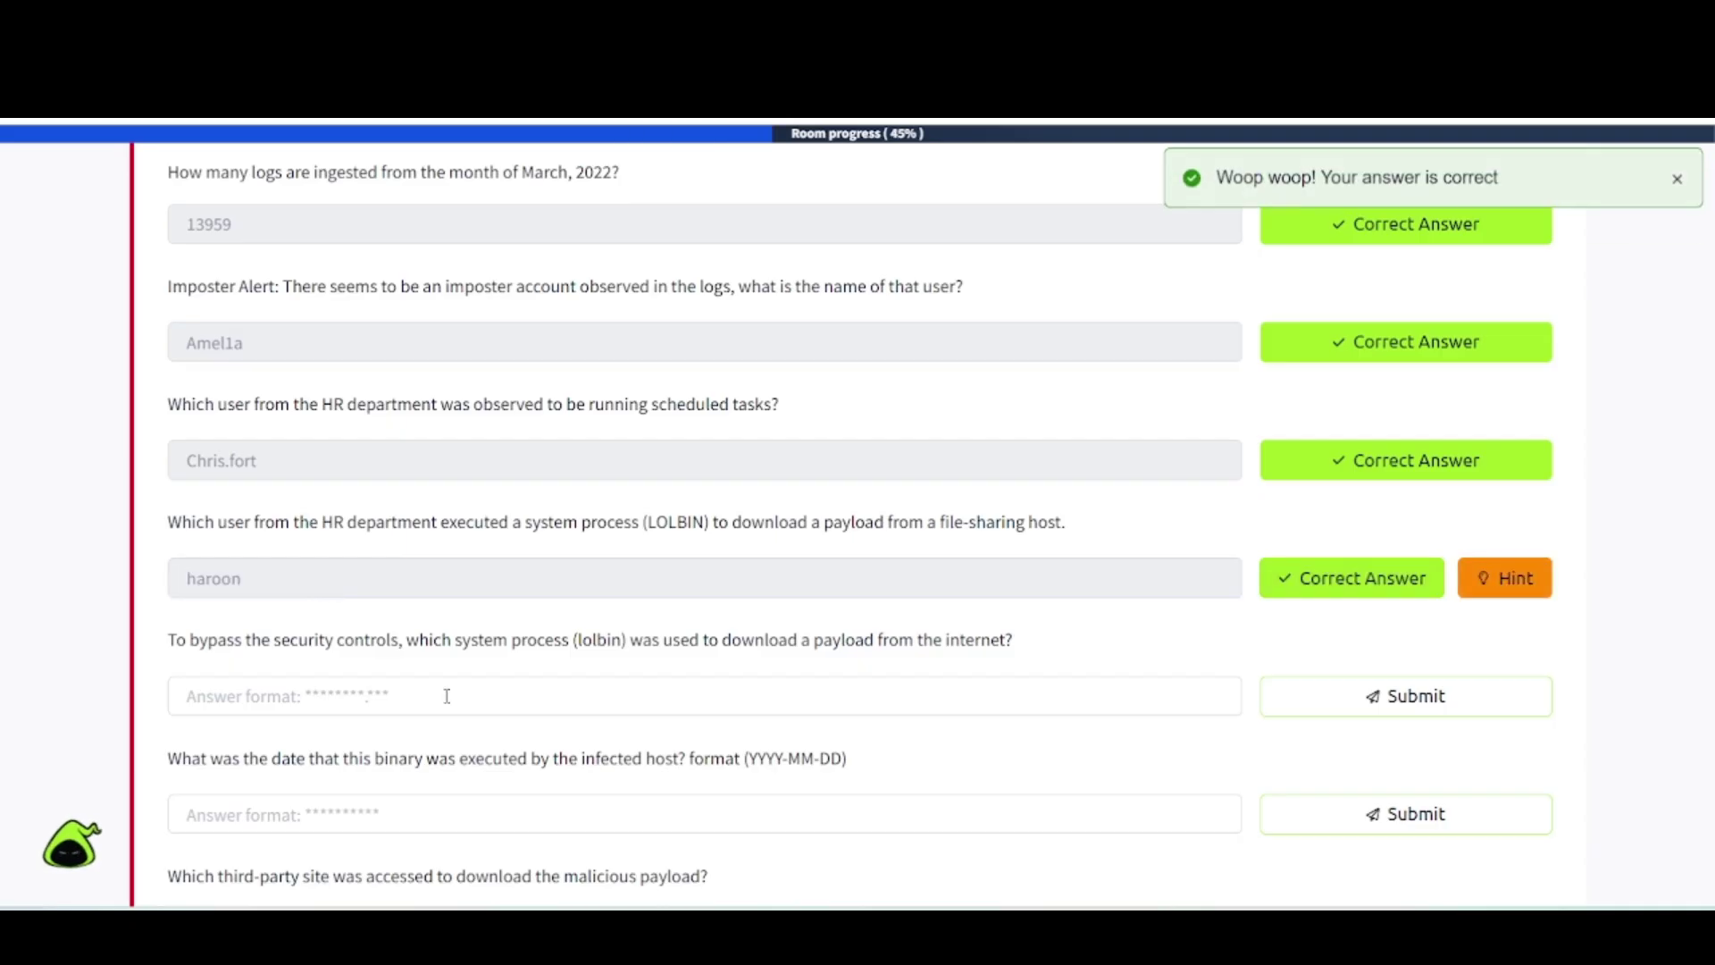
Submit certutil.exe as the answer to the question about the system process used to download the payload.
click(268, 697)
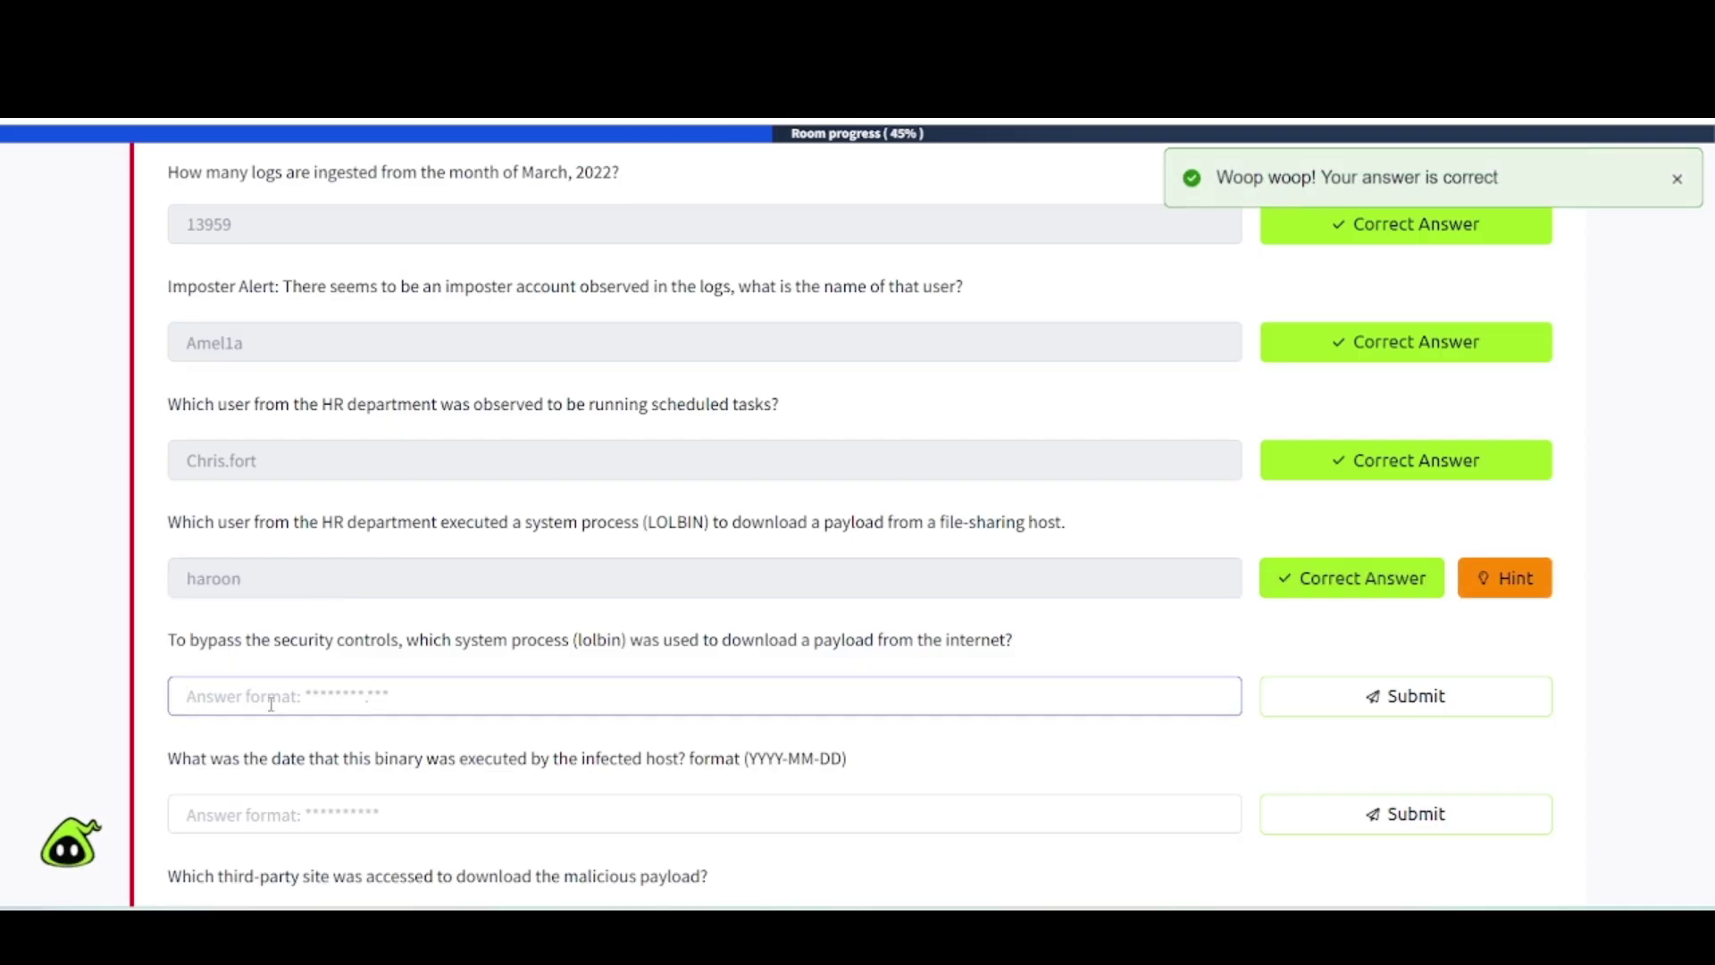
text(certutil)
key(Return)
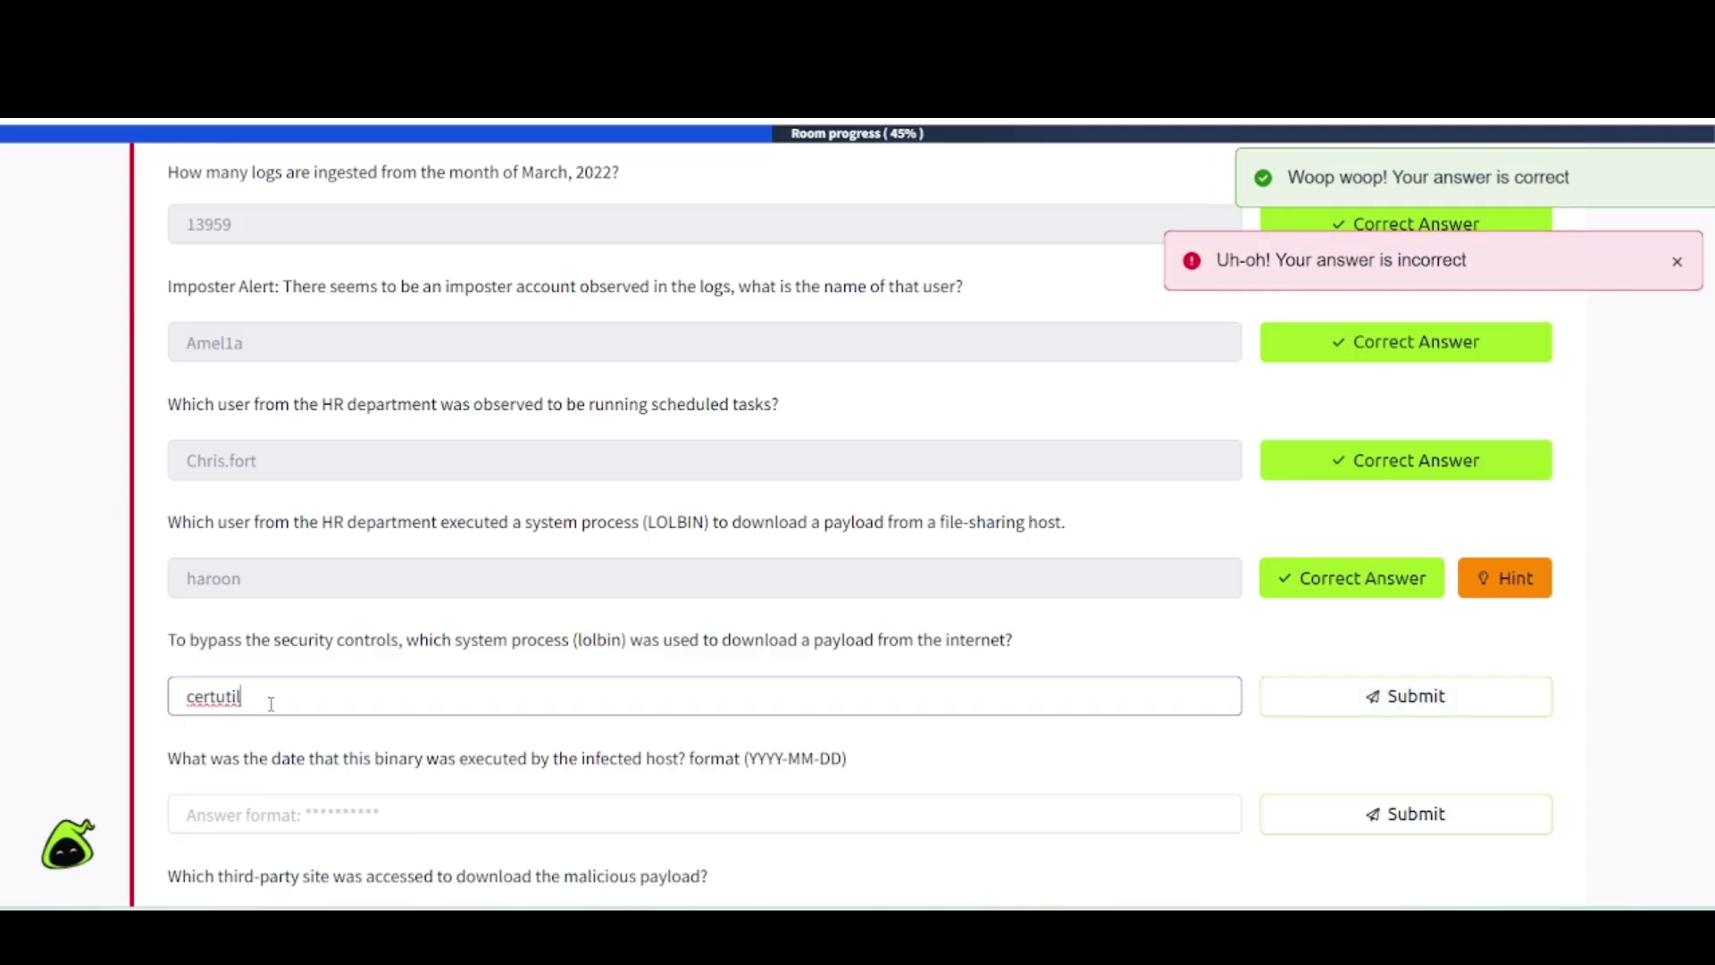
text(.exe)
key(Return)
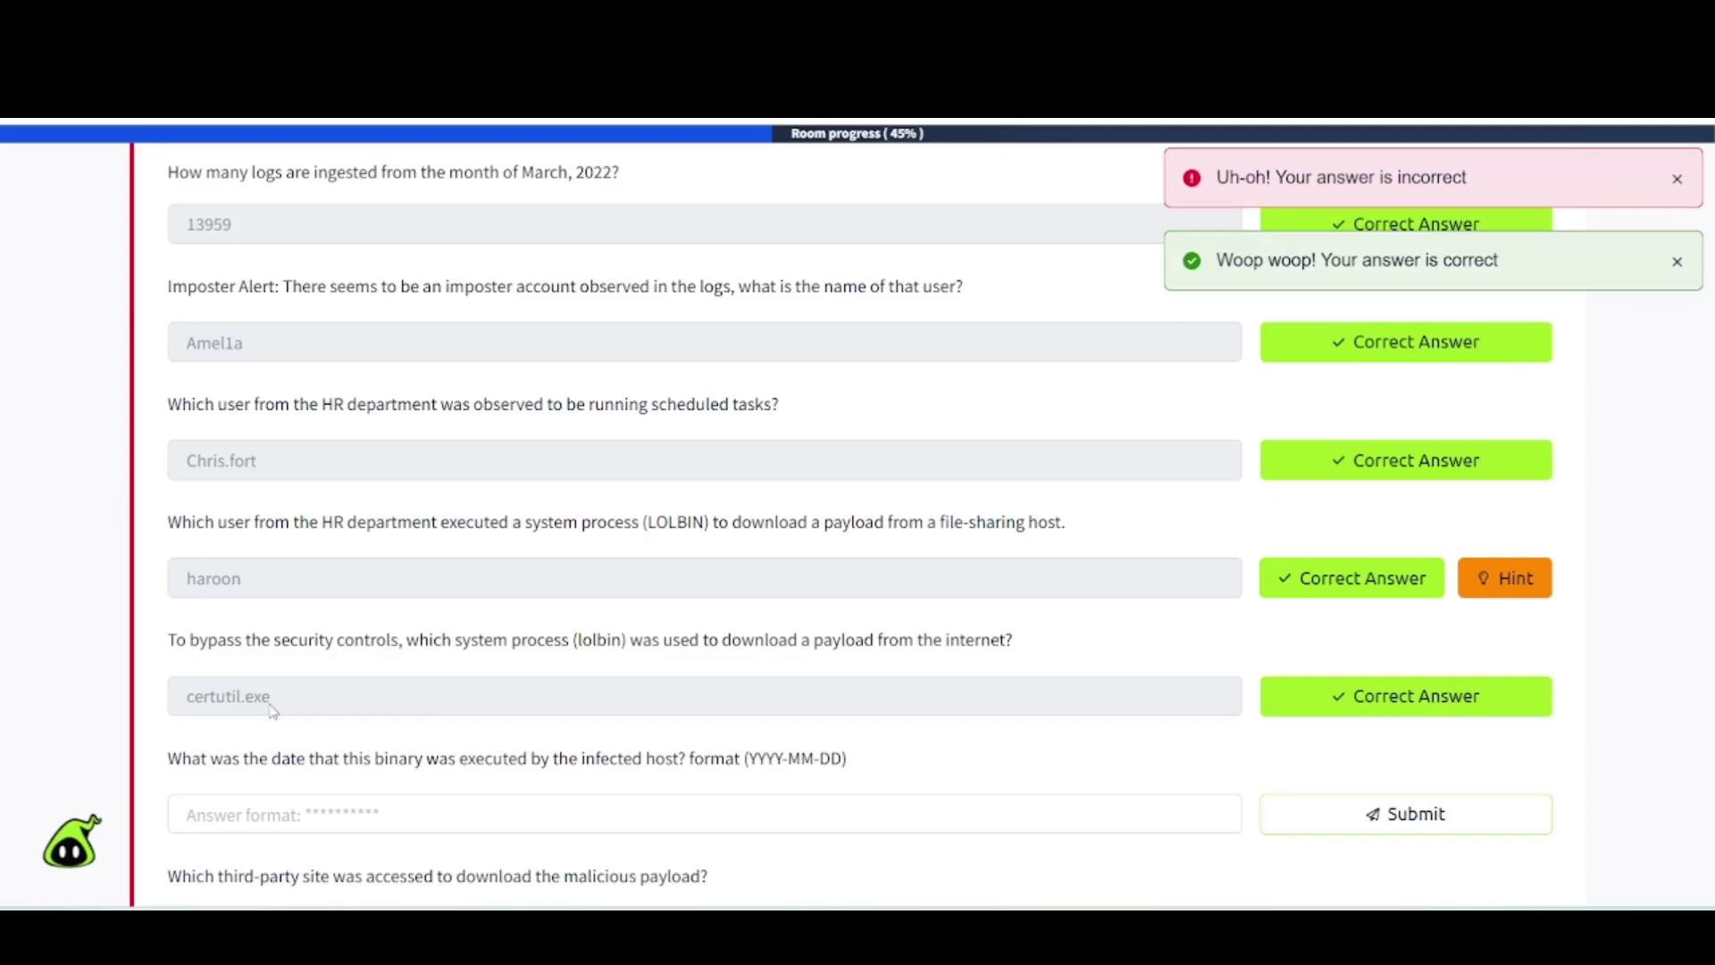
Replace the UserName filter in the Splunk query with the search term https and rerun the search.
scroll(272, 710, down, 1)
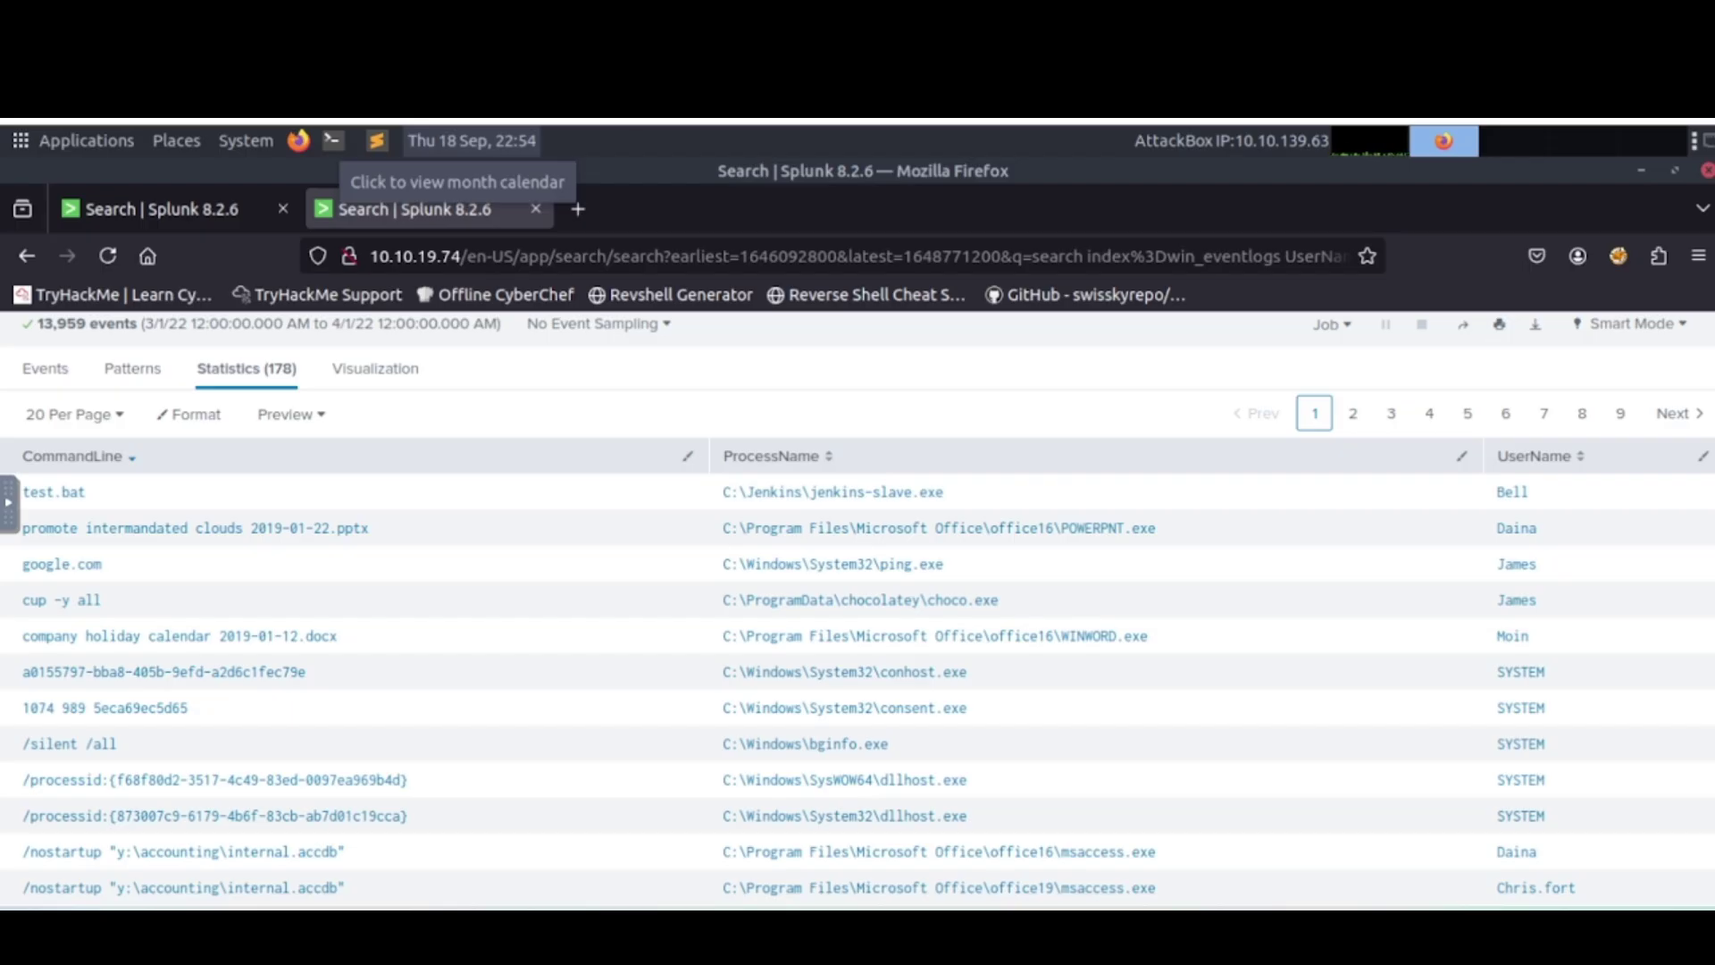
scroll(330, 599, down, 3)
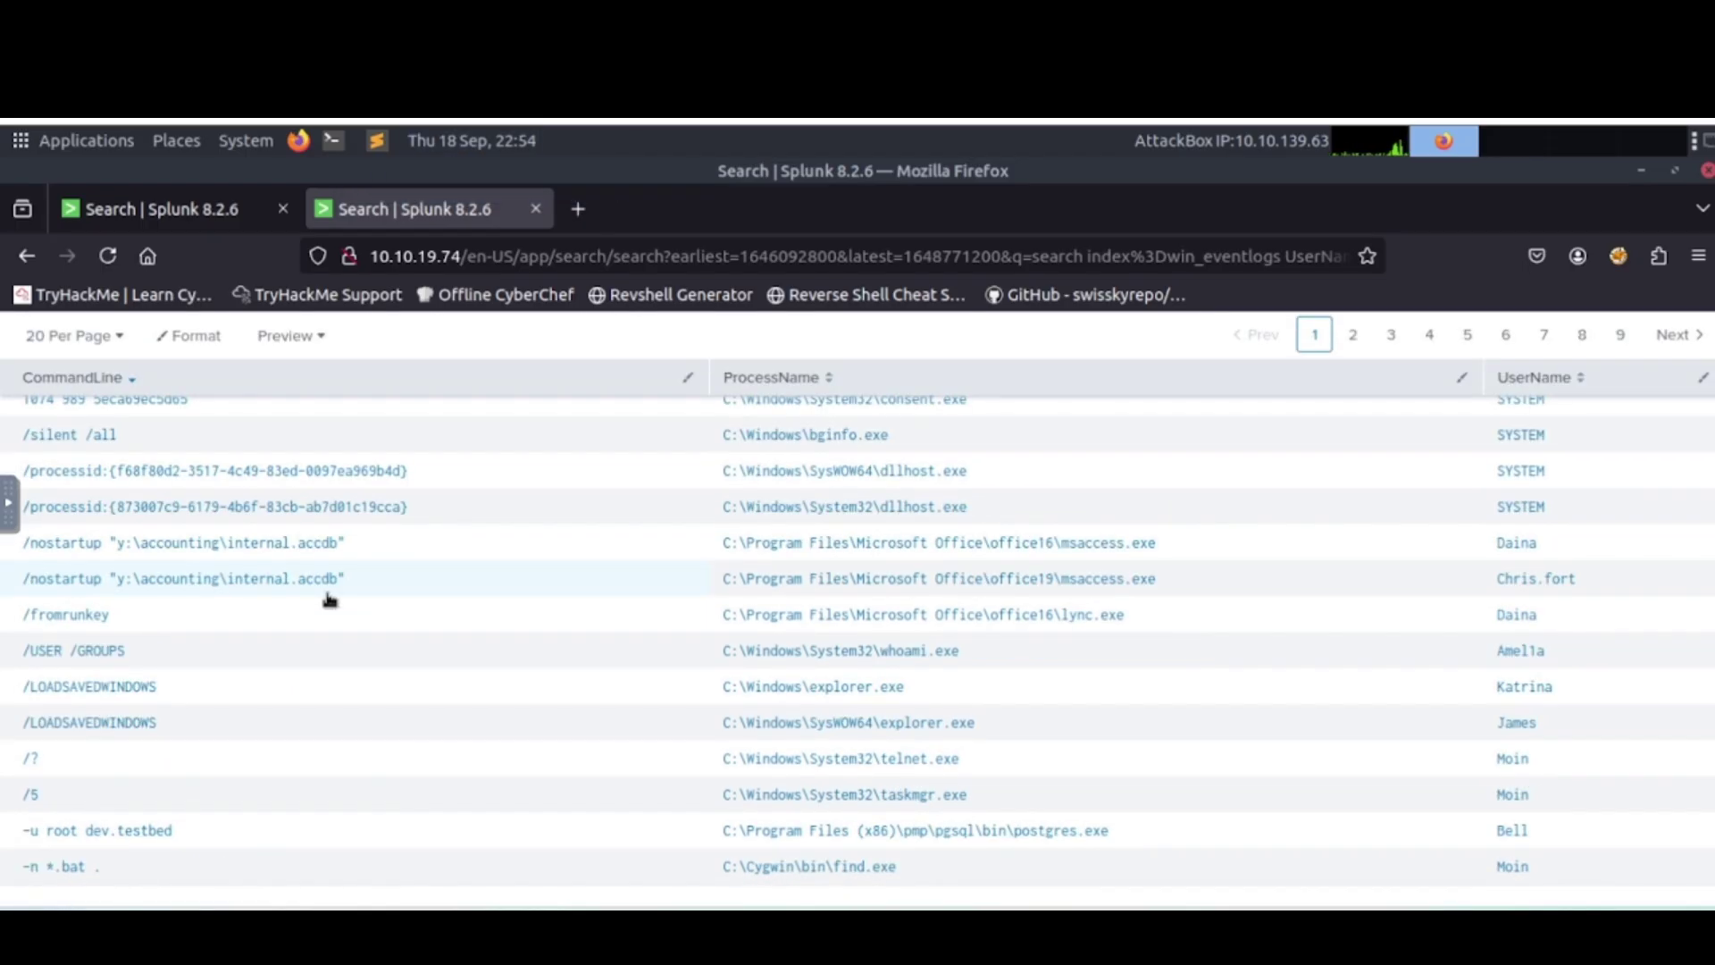
scroll(330, 599, up, 3)
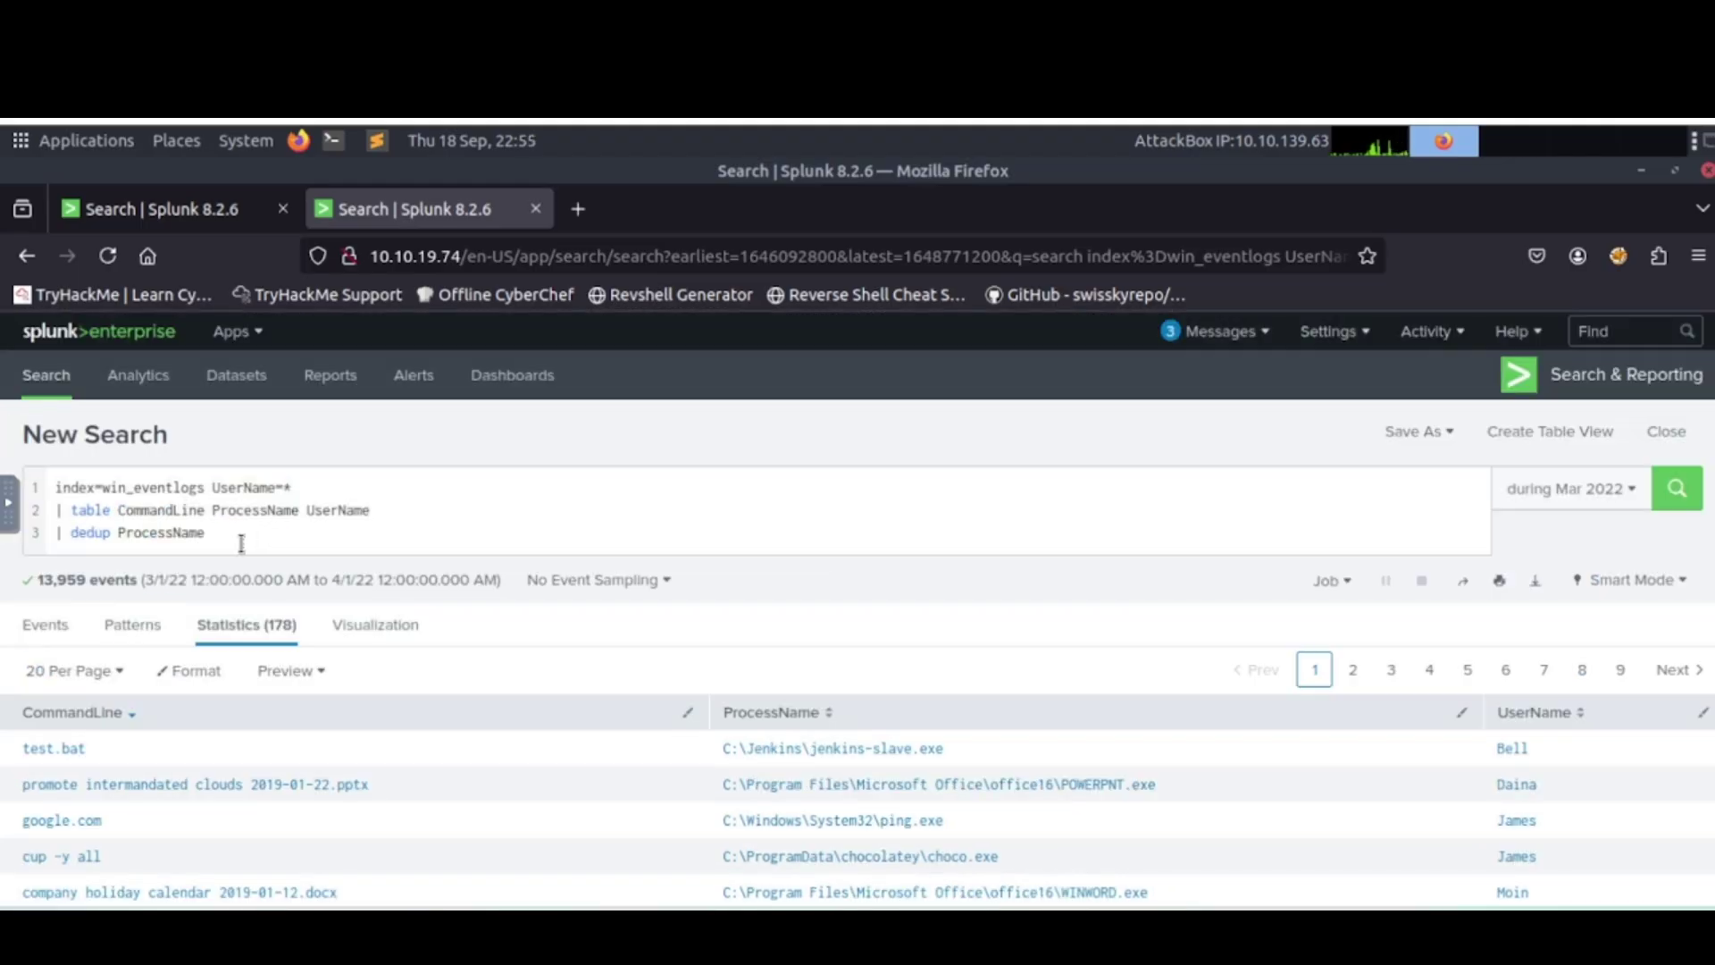
click(315, 494)
key(BackSpace)
key(BackSpace)
key(BackSpace)
key(BackSpace)
key(BackSpace)
key(BackSpace)
key(BackSpace)
key(BackSpace)
key(BackSpace)
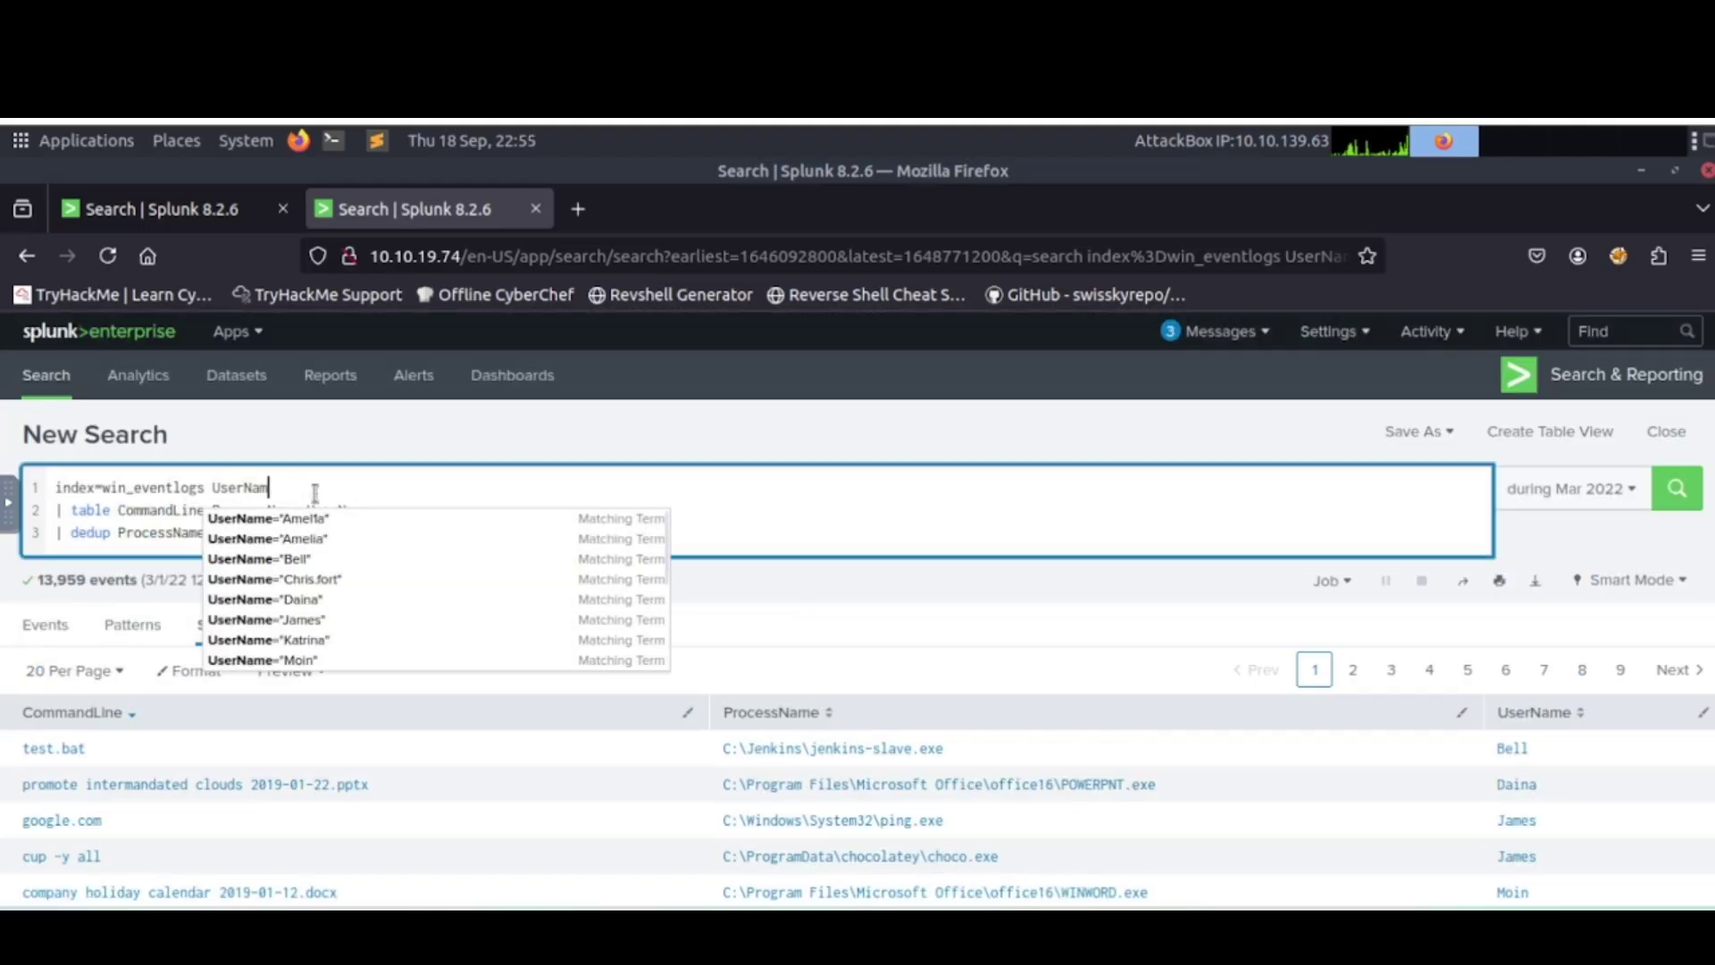
key(BackSpace)
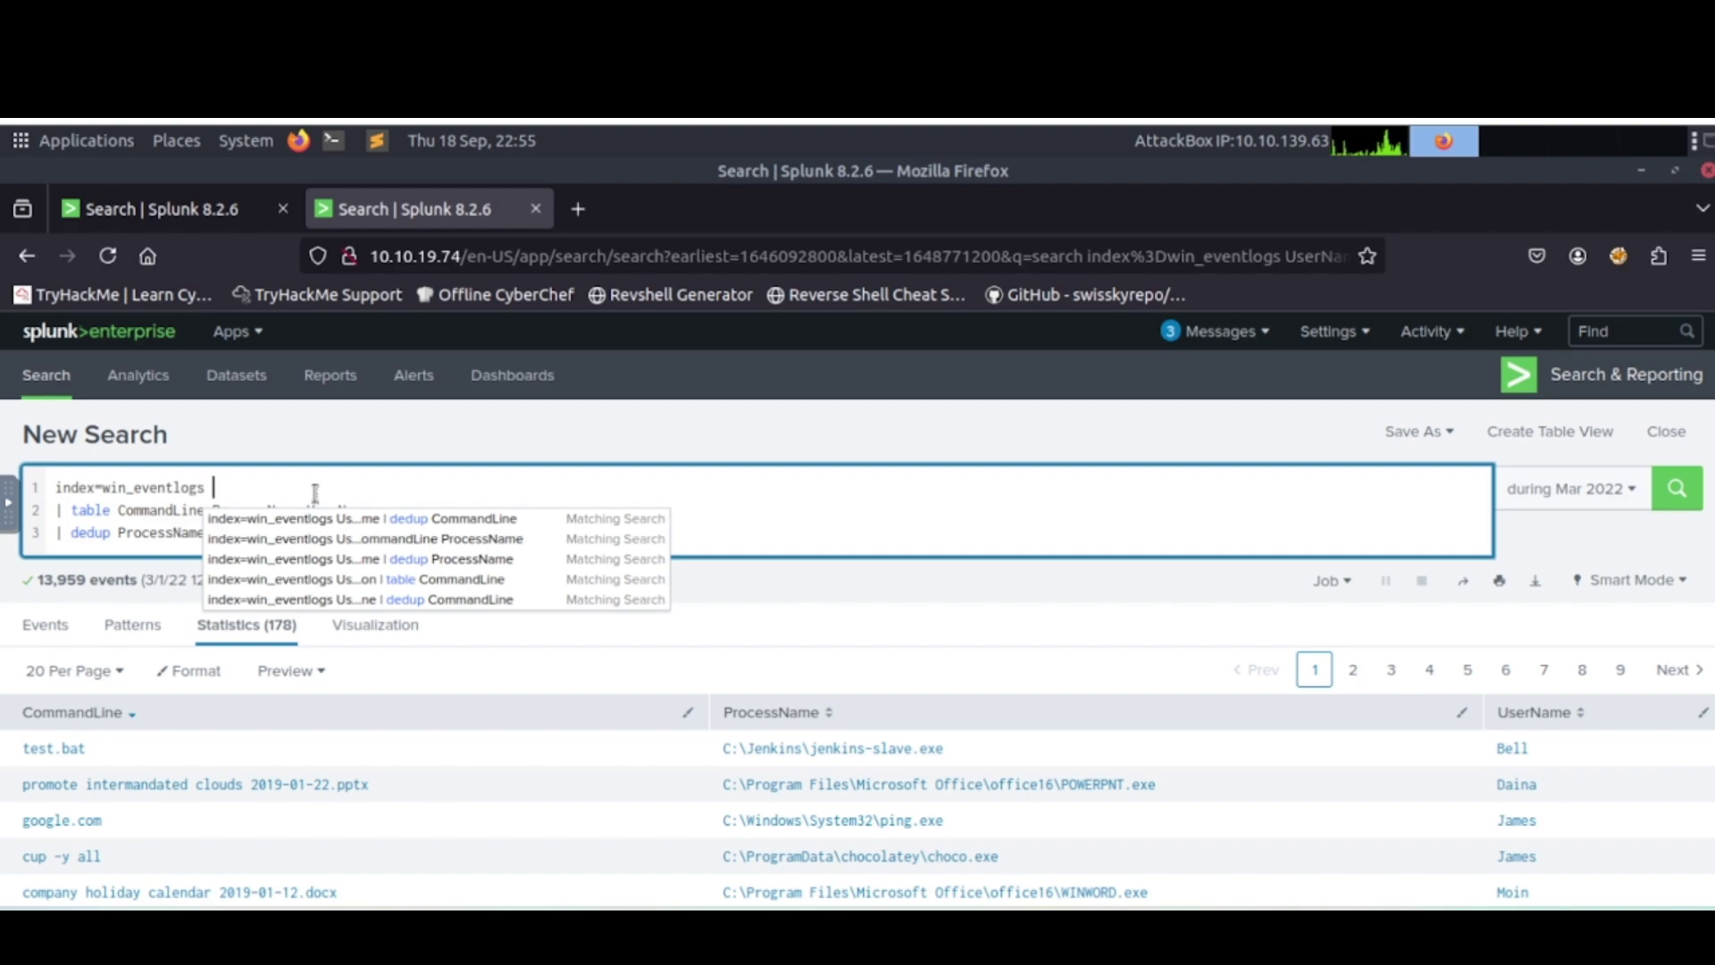
text(http)
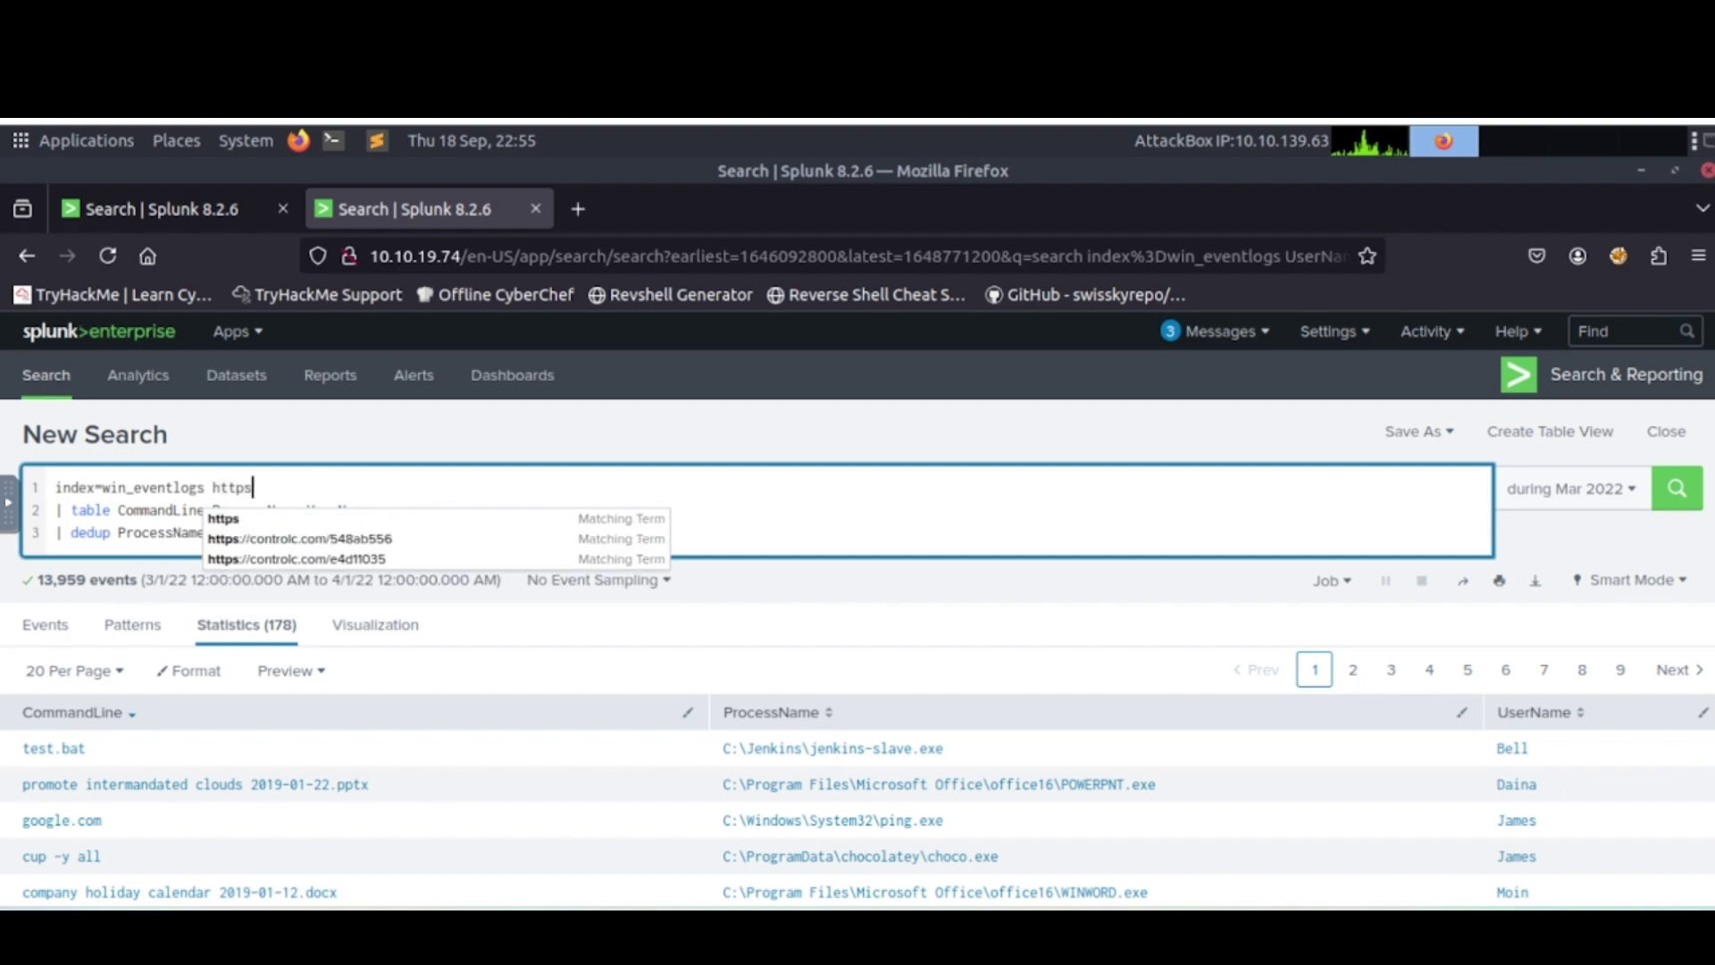
text(s)
key(Return)
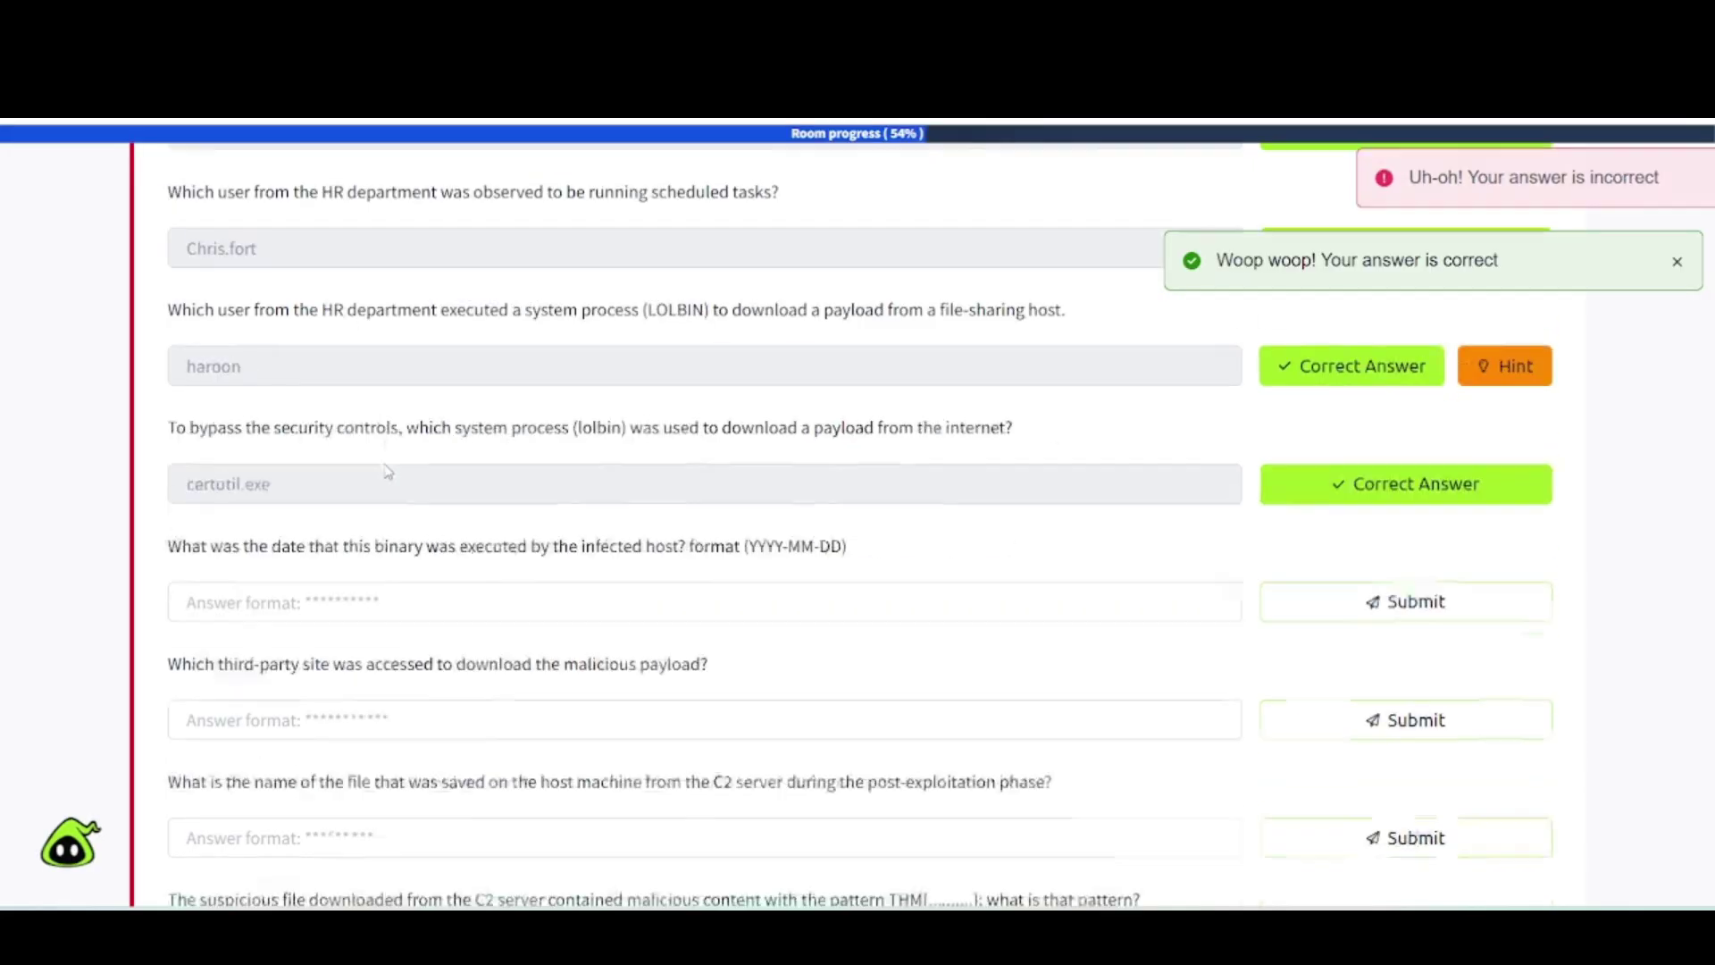
Remove the table and dedup lines from the https query, rerun it, and examine the certutil.exe event's details for the execution date.
scroll(388, 472, down, 2)
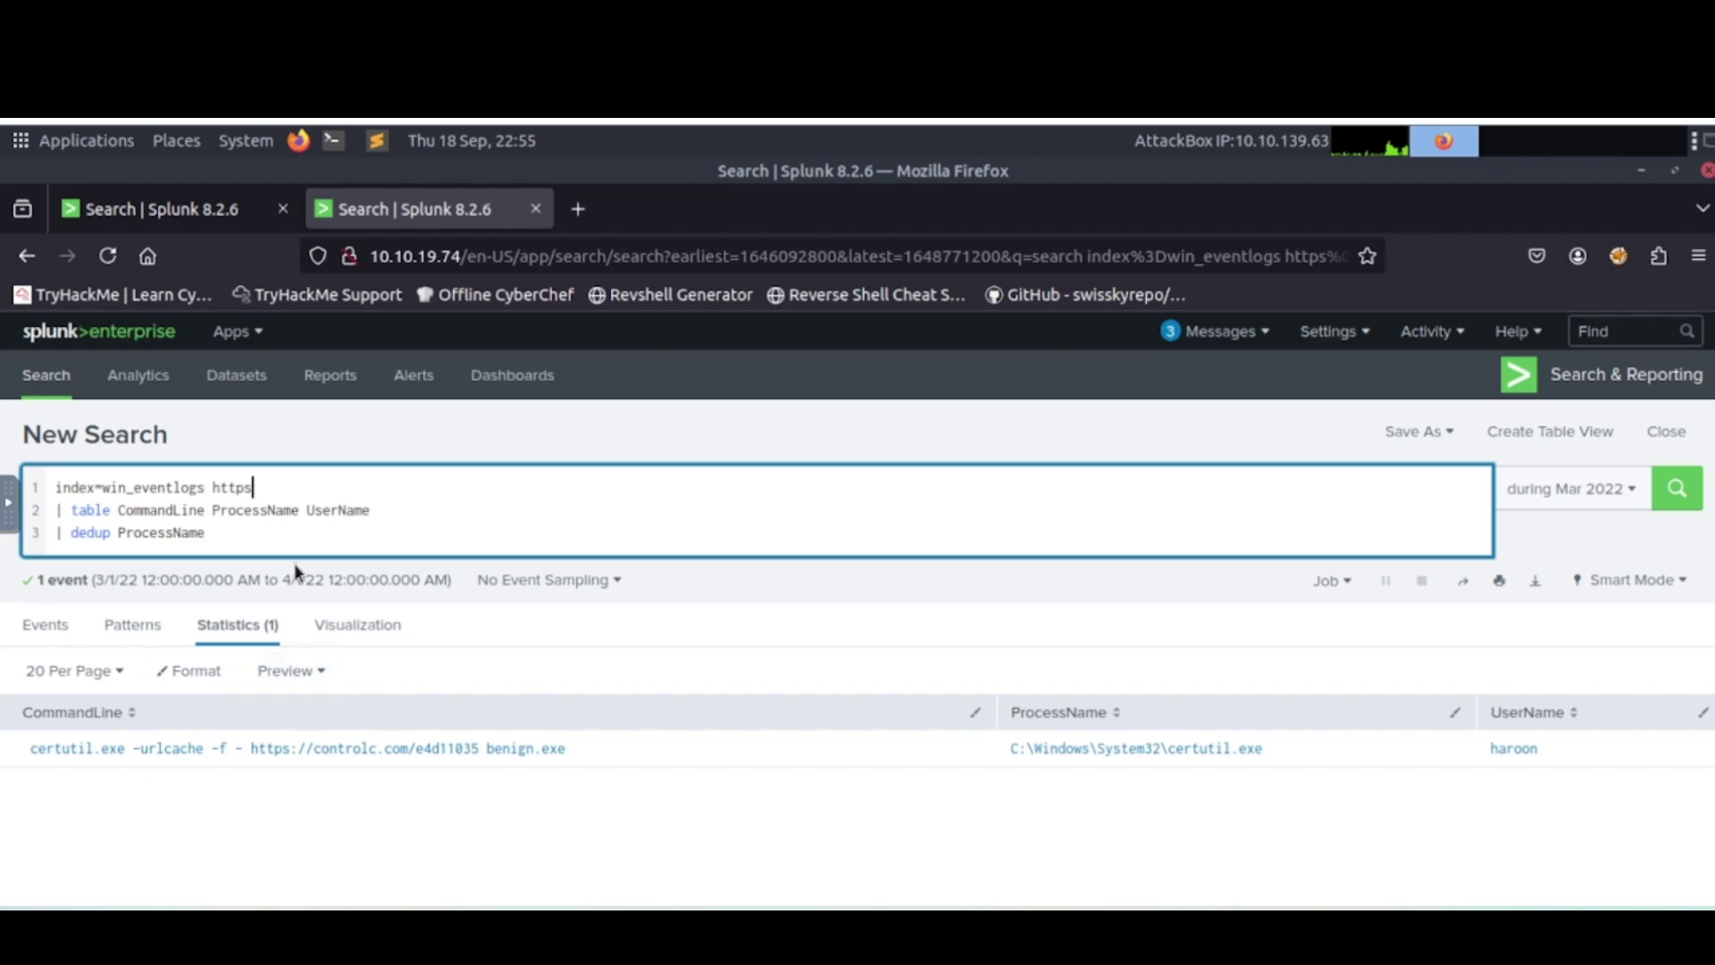
drag(222, 536, 54, 510)
key(BackSpace)
key(BackSpace)
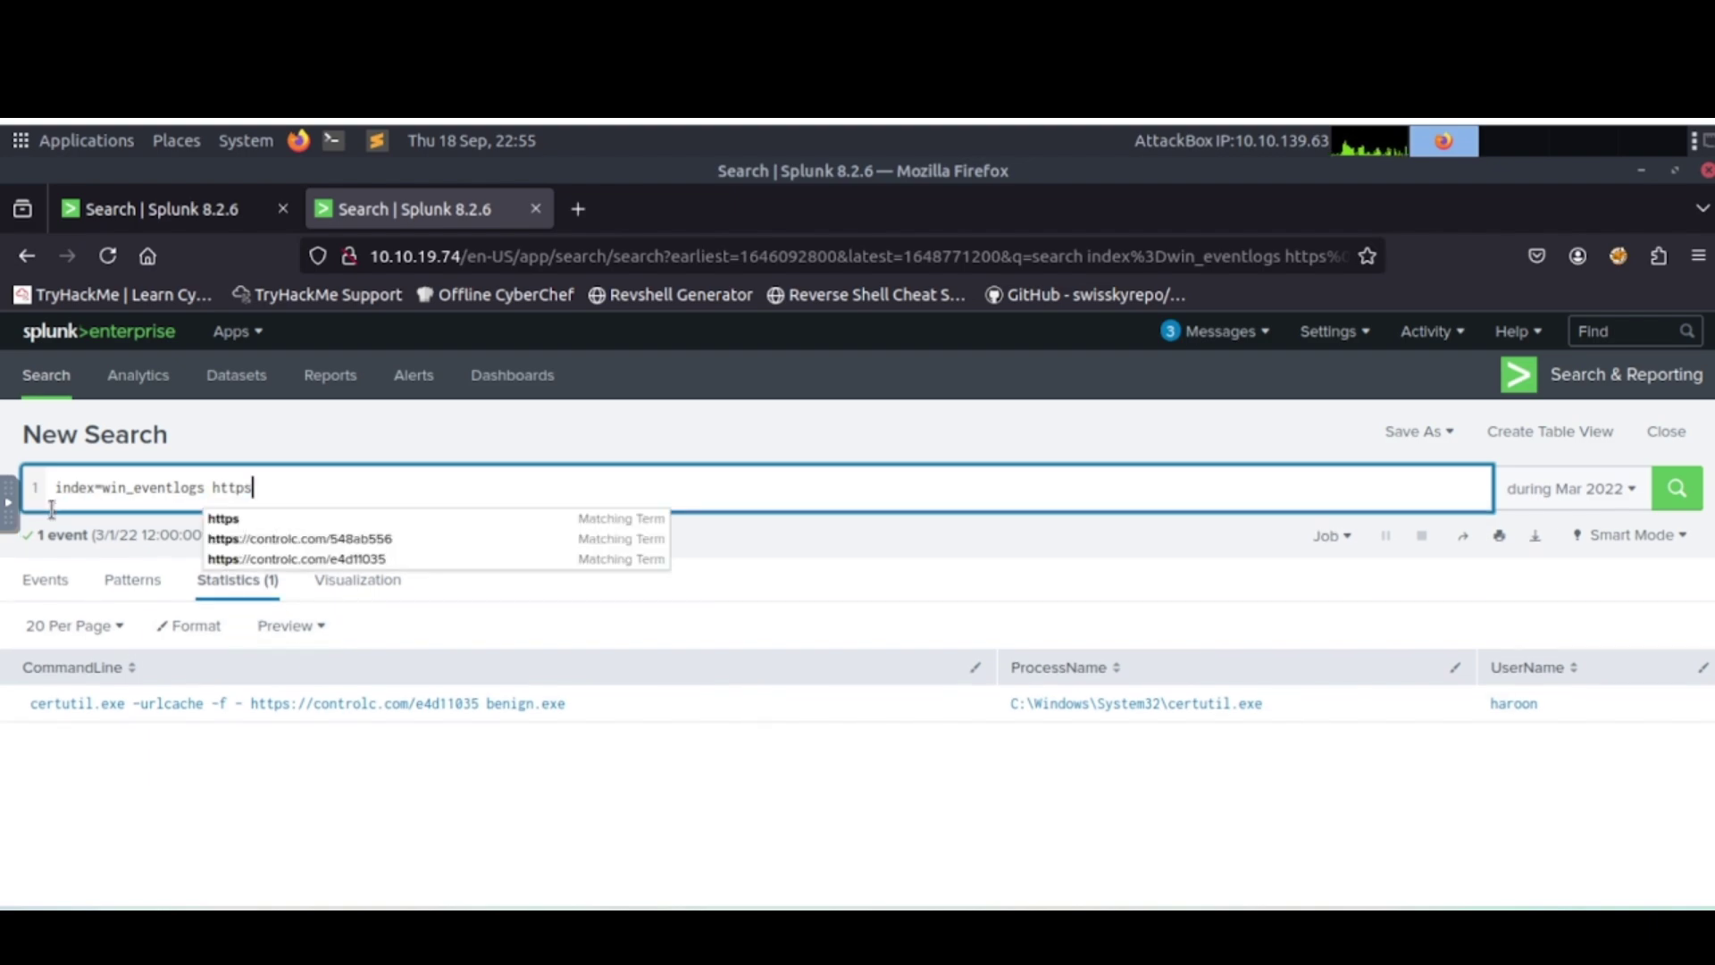
key(Return)
scroll(376, 652, down, 3)
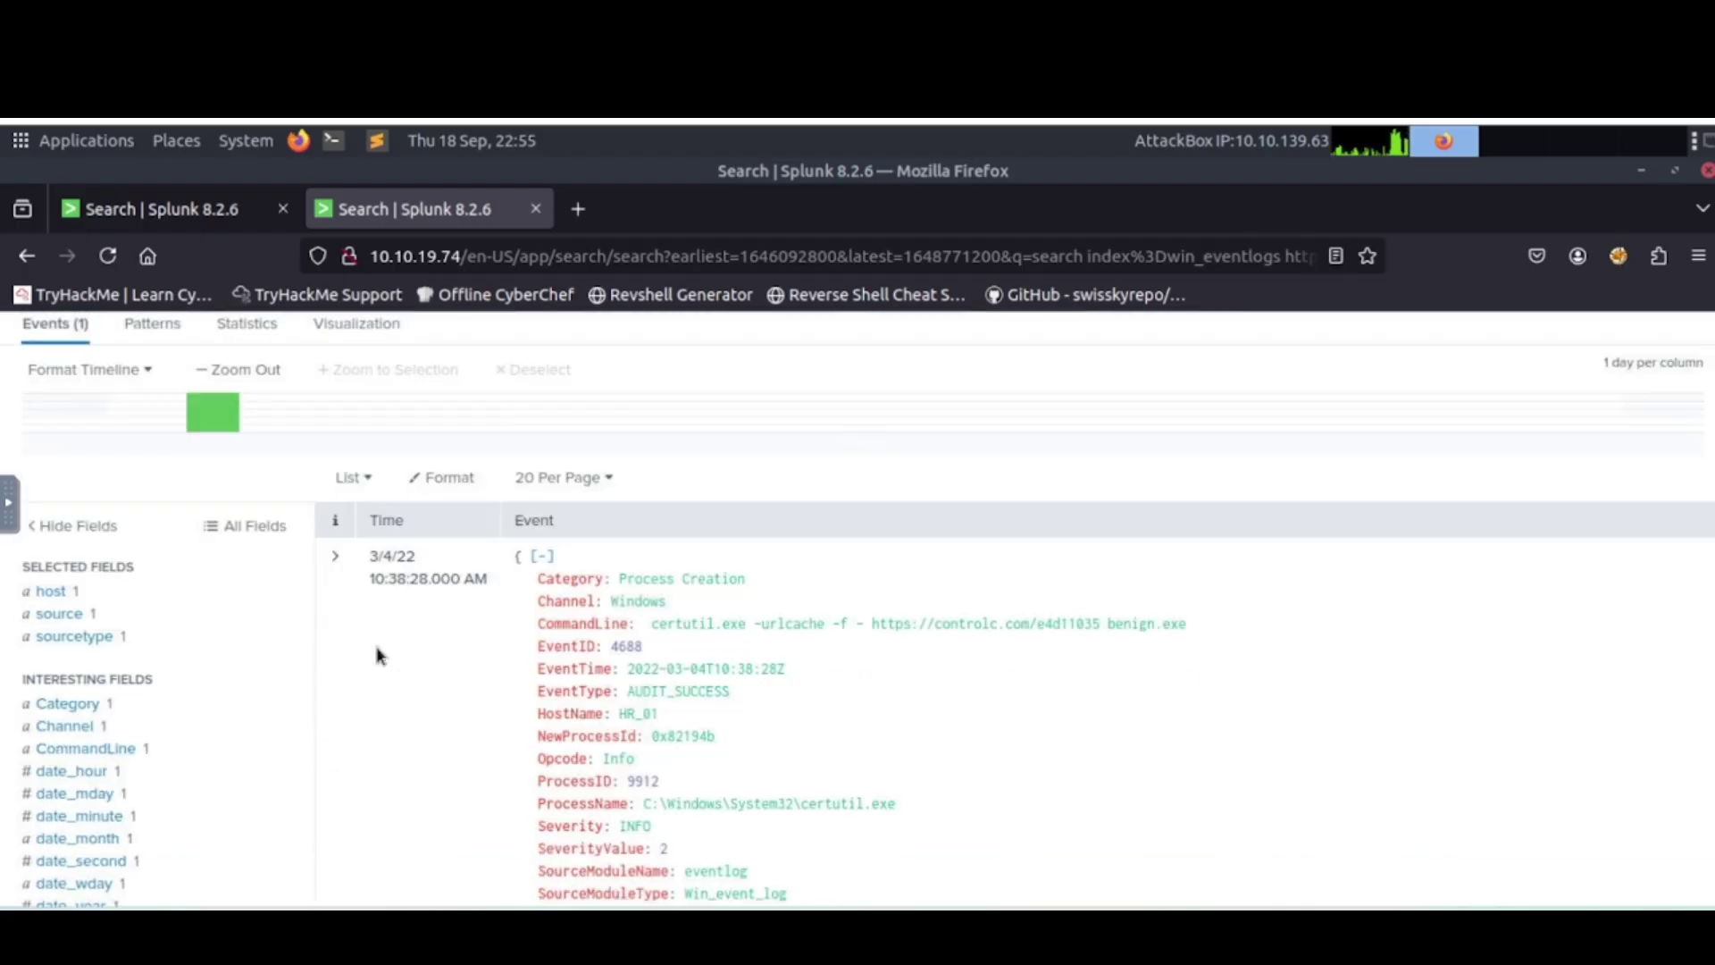
scroll(401, 599, down, 3)
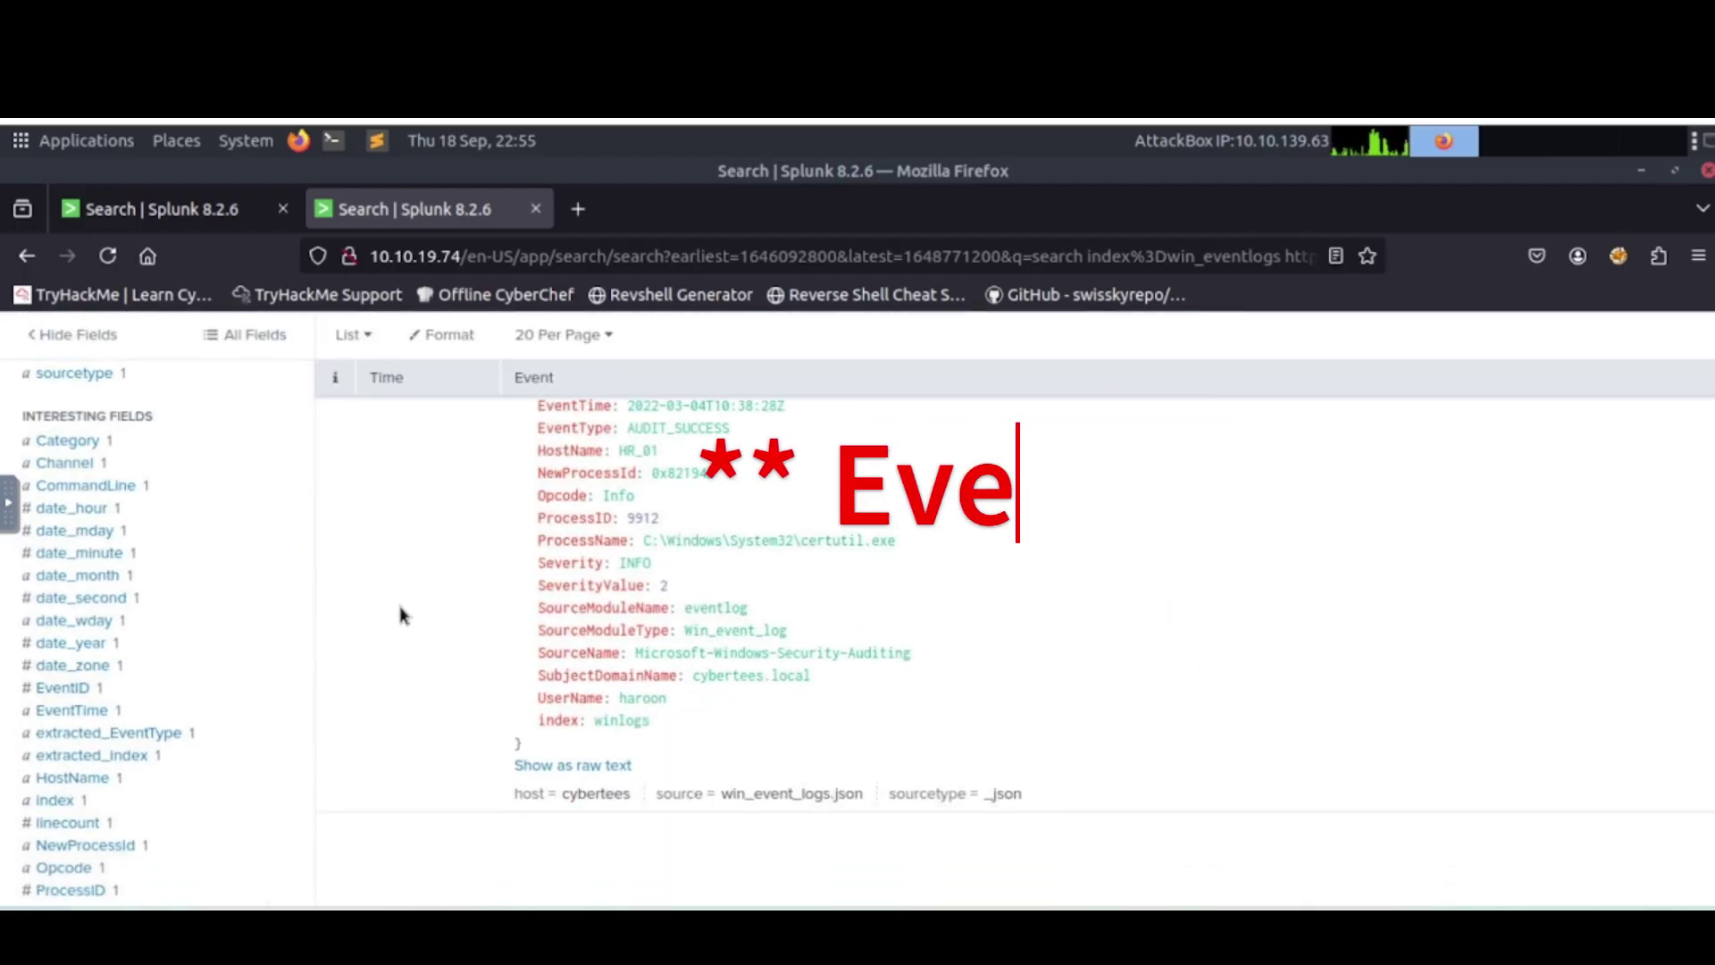
scroll(405, 583, up, 3)
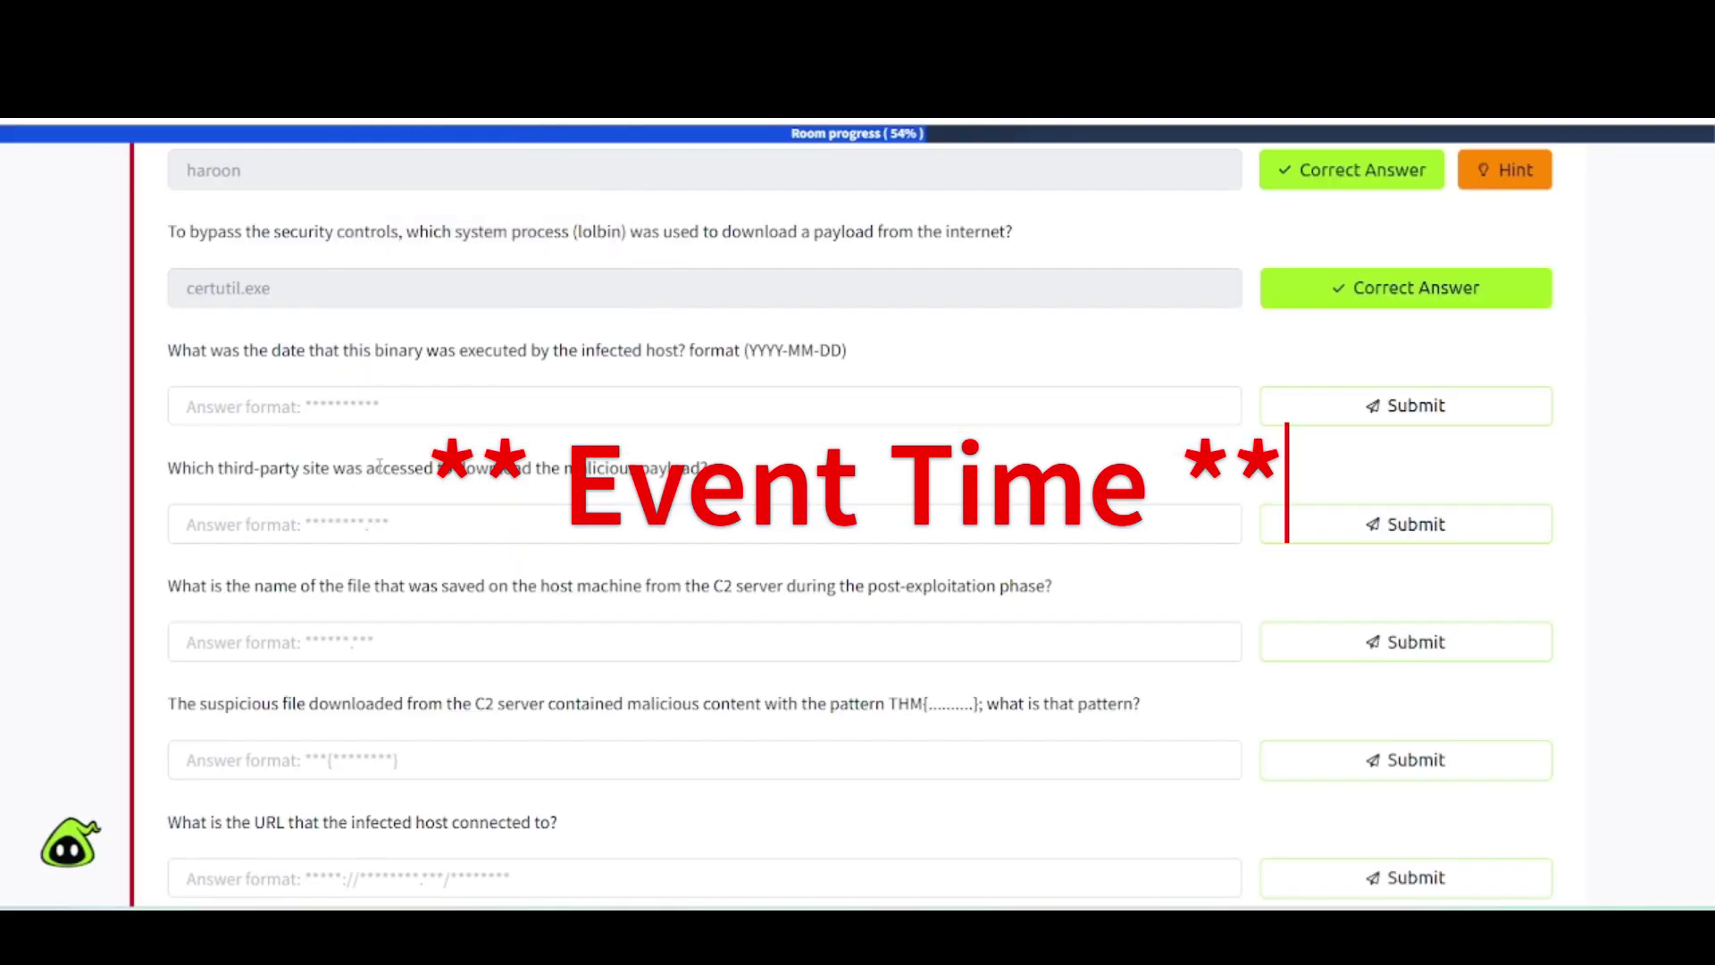
Try 20220304 as the answer to the question about the date the binary was executed.
click(336, 413)
text(202)
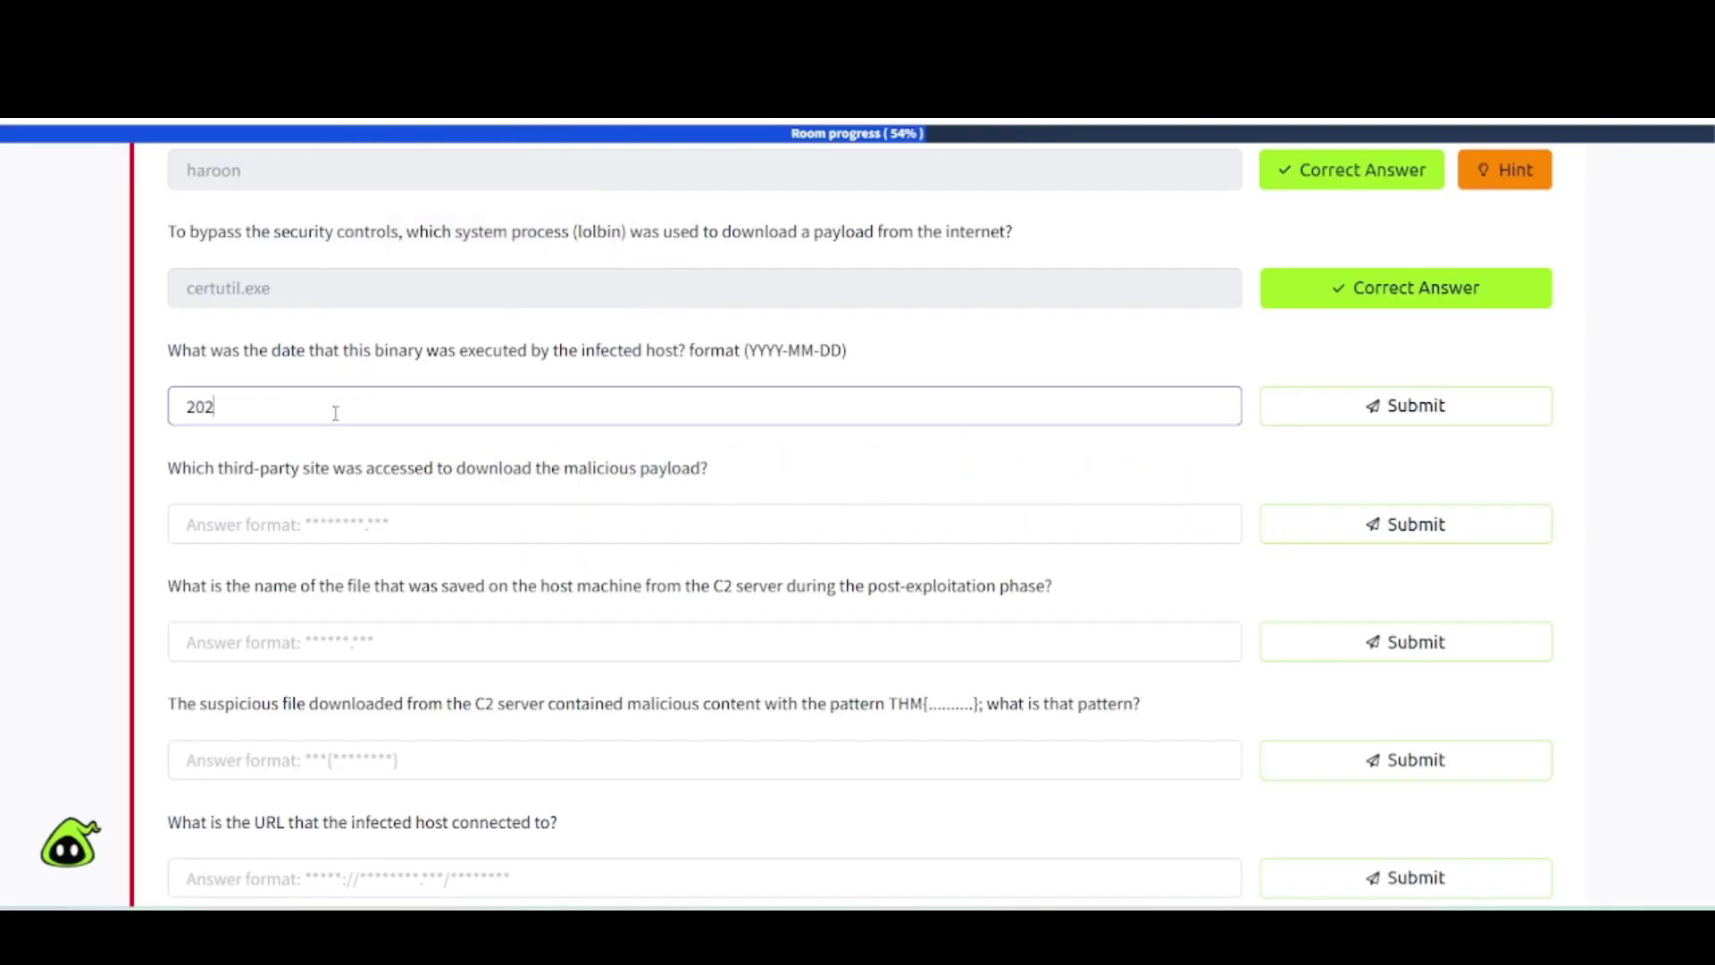
text(203)
click(384, 120)
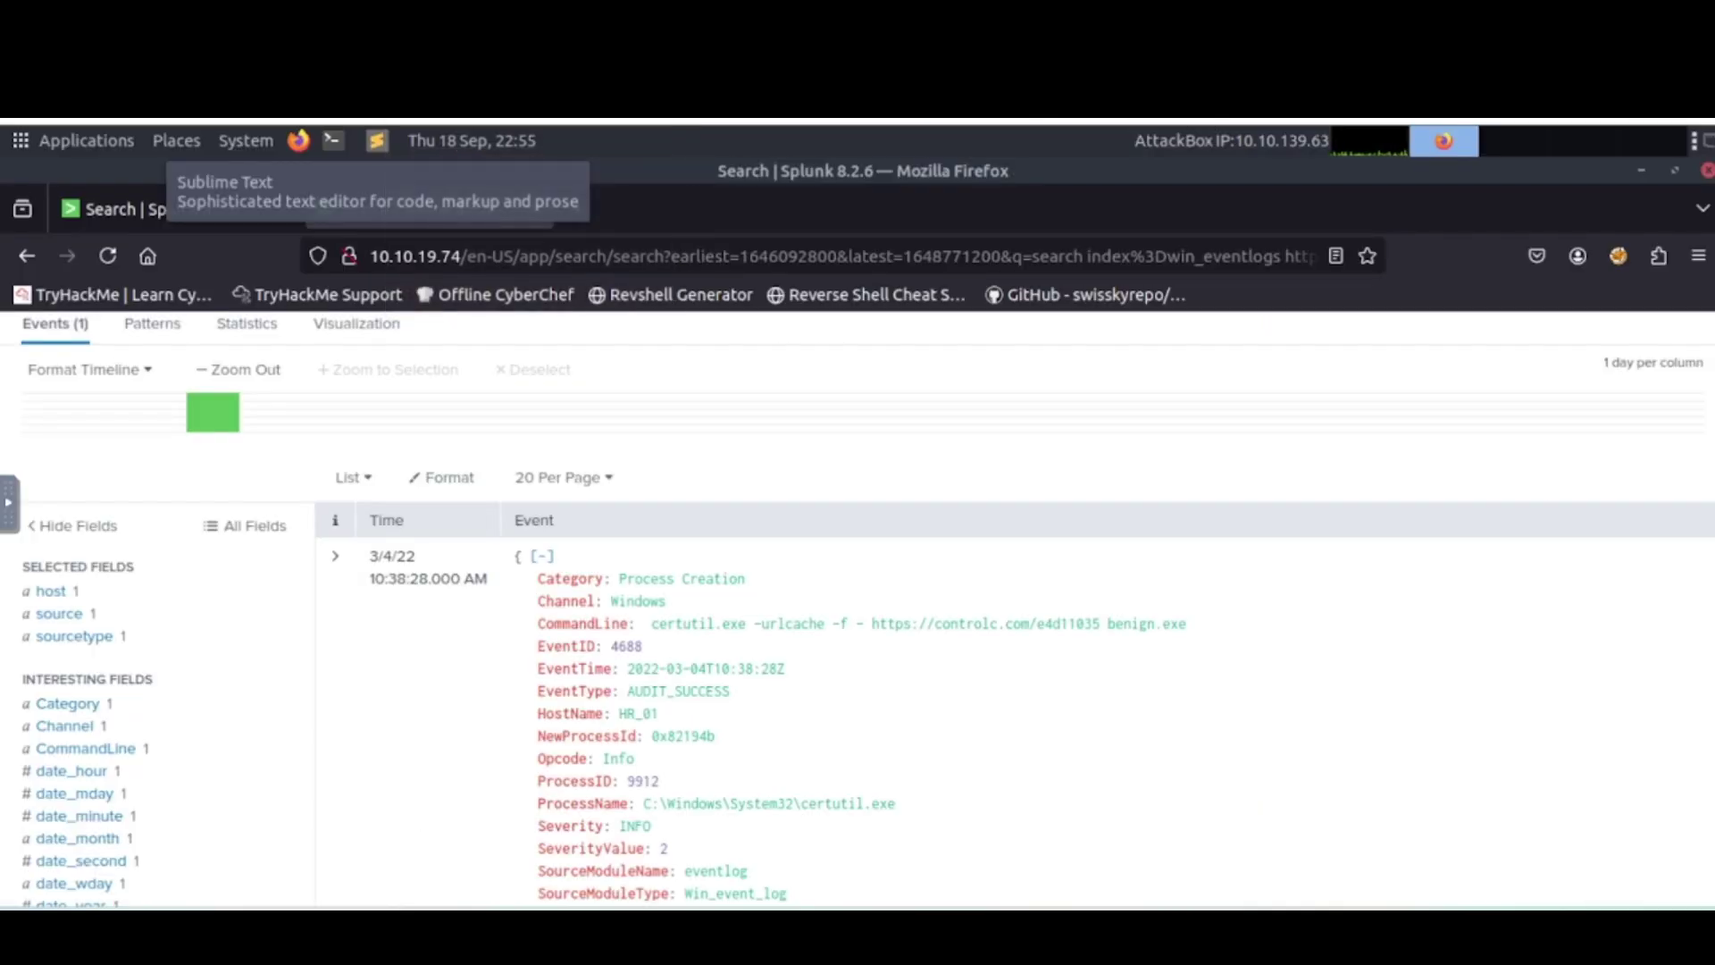
click(384, 125)
text(04)
key(Return)
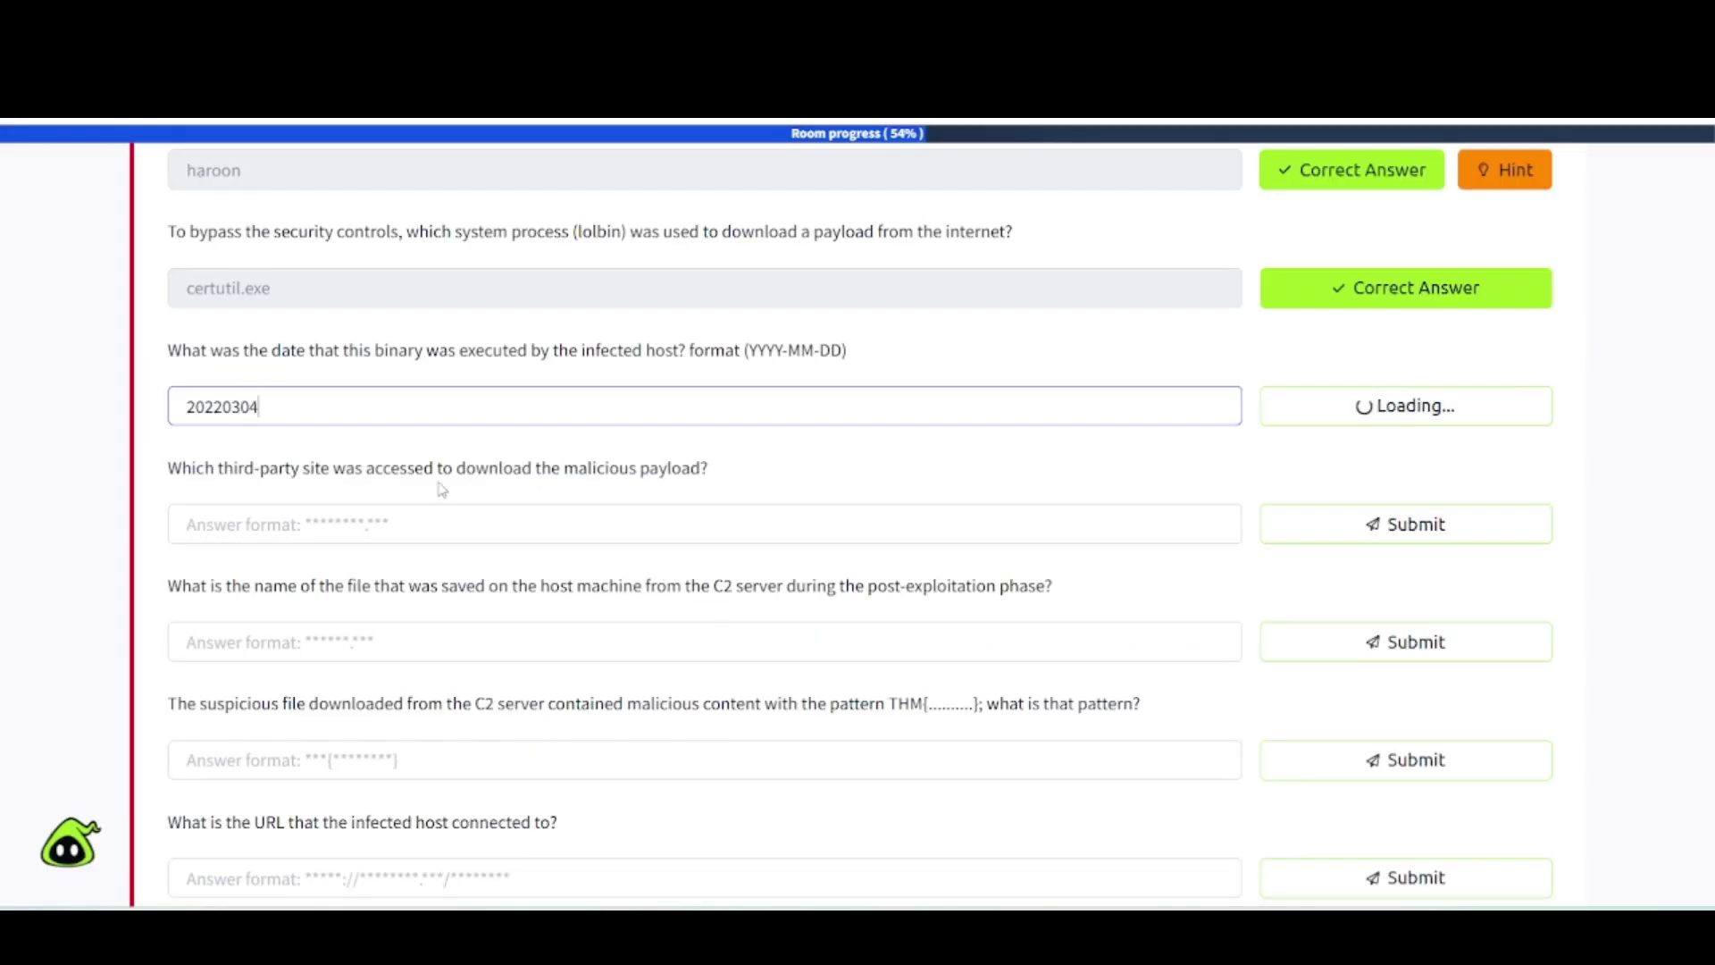
Replace the execution date answer with 2022-03-04 and submit it.
double_click(346, 415)
key(BackSpace)
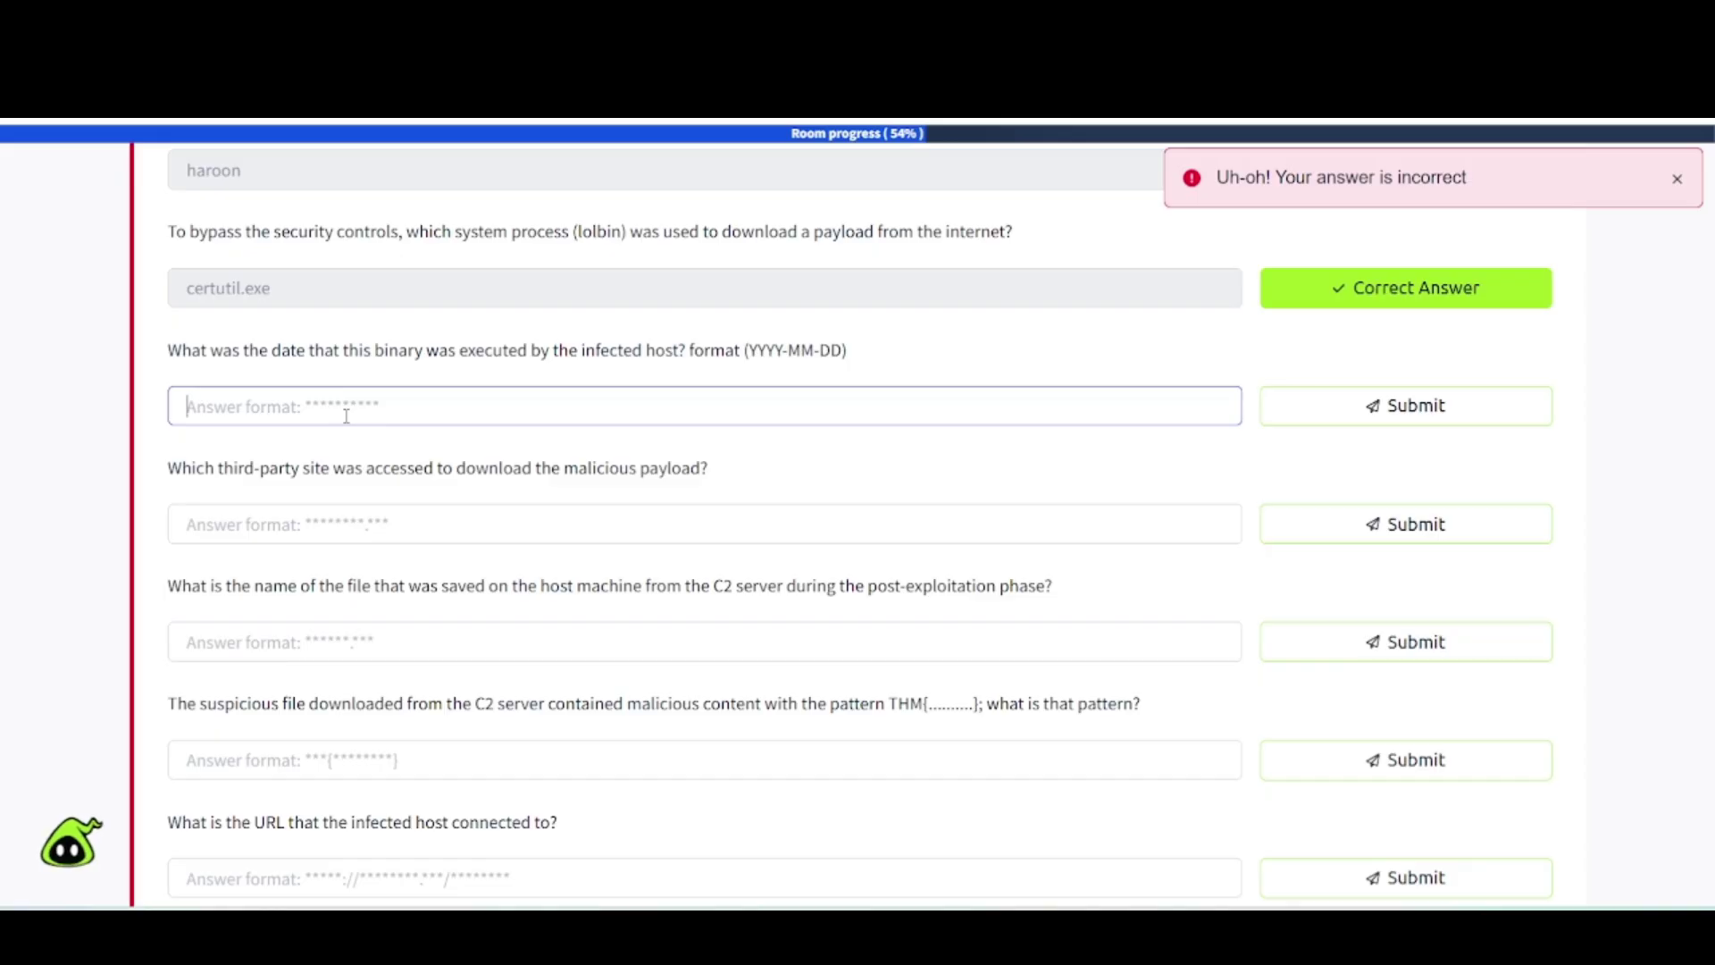
text(20222)
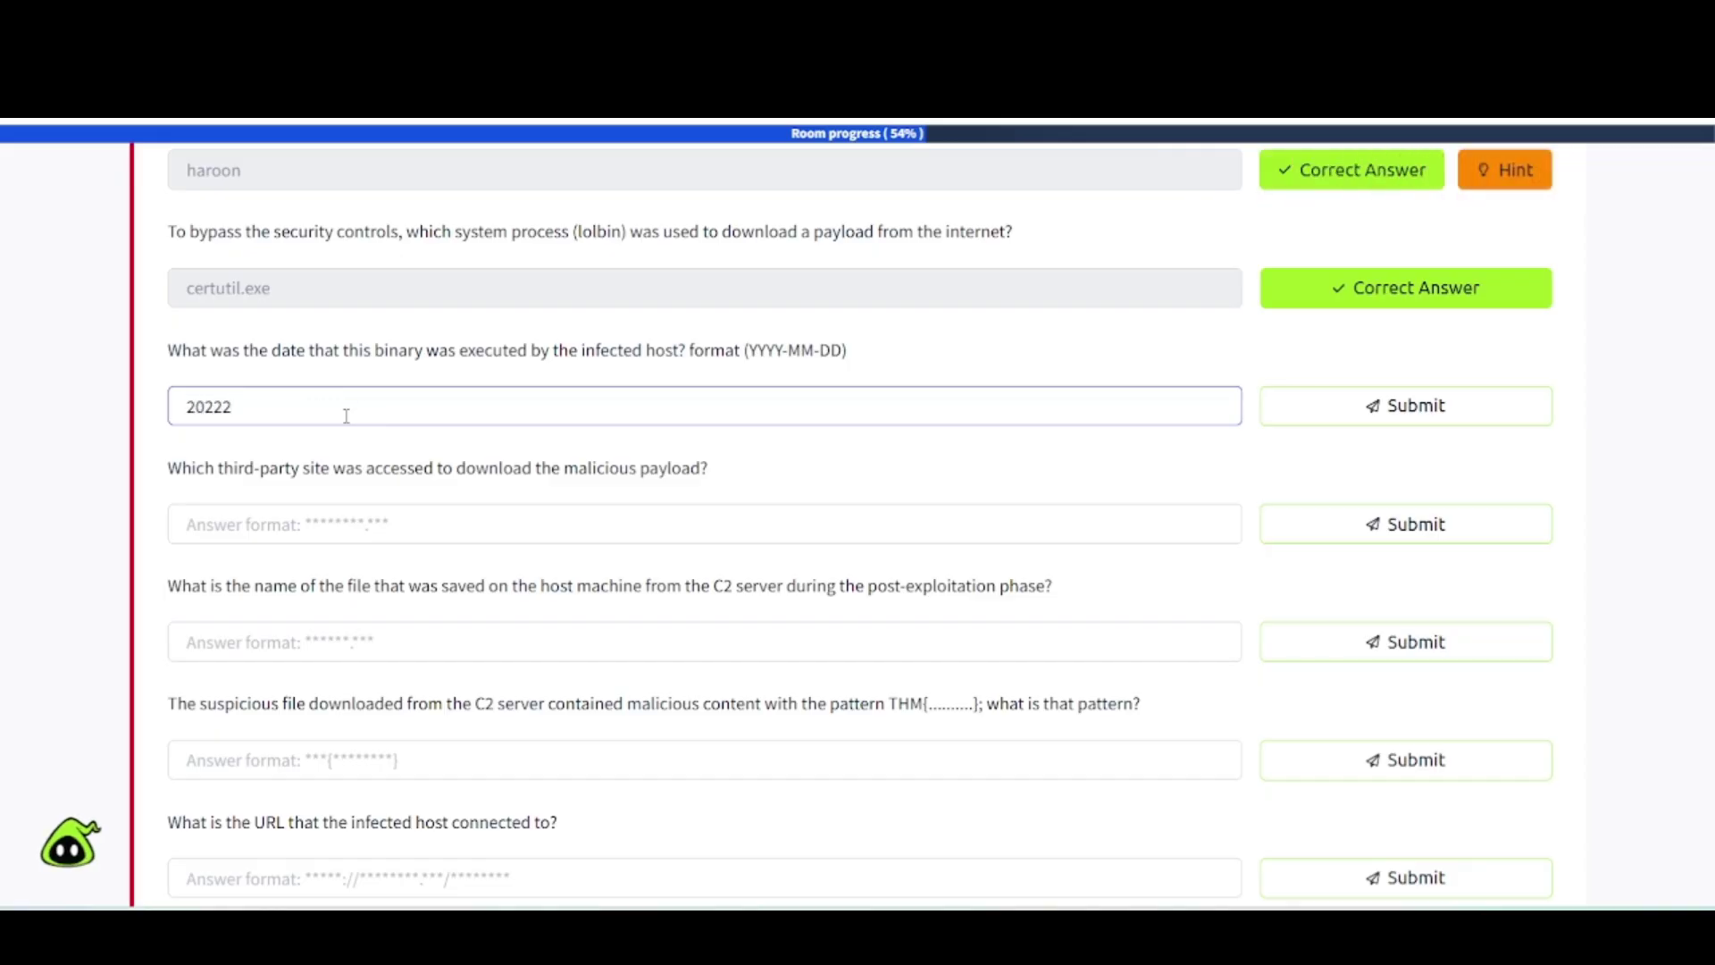
key(BackSpace)
key(BackSpace)
text(-03-04)
key(Return)
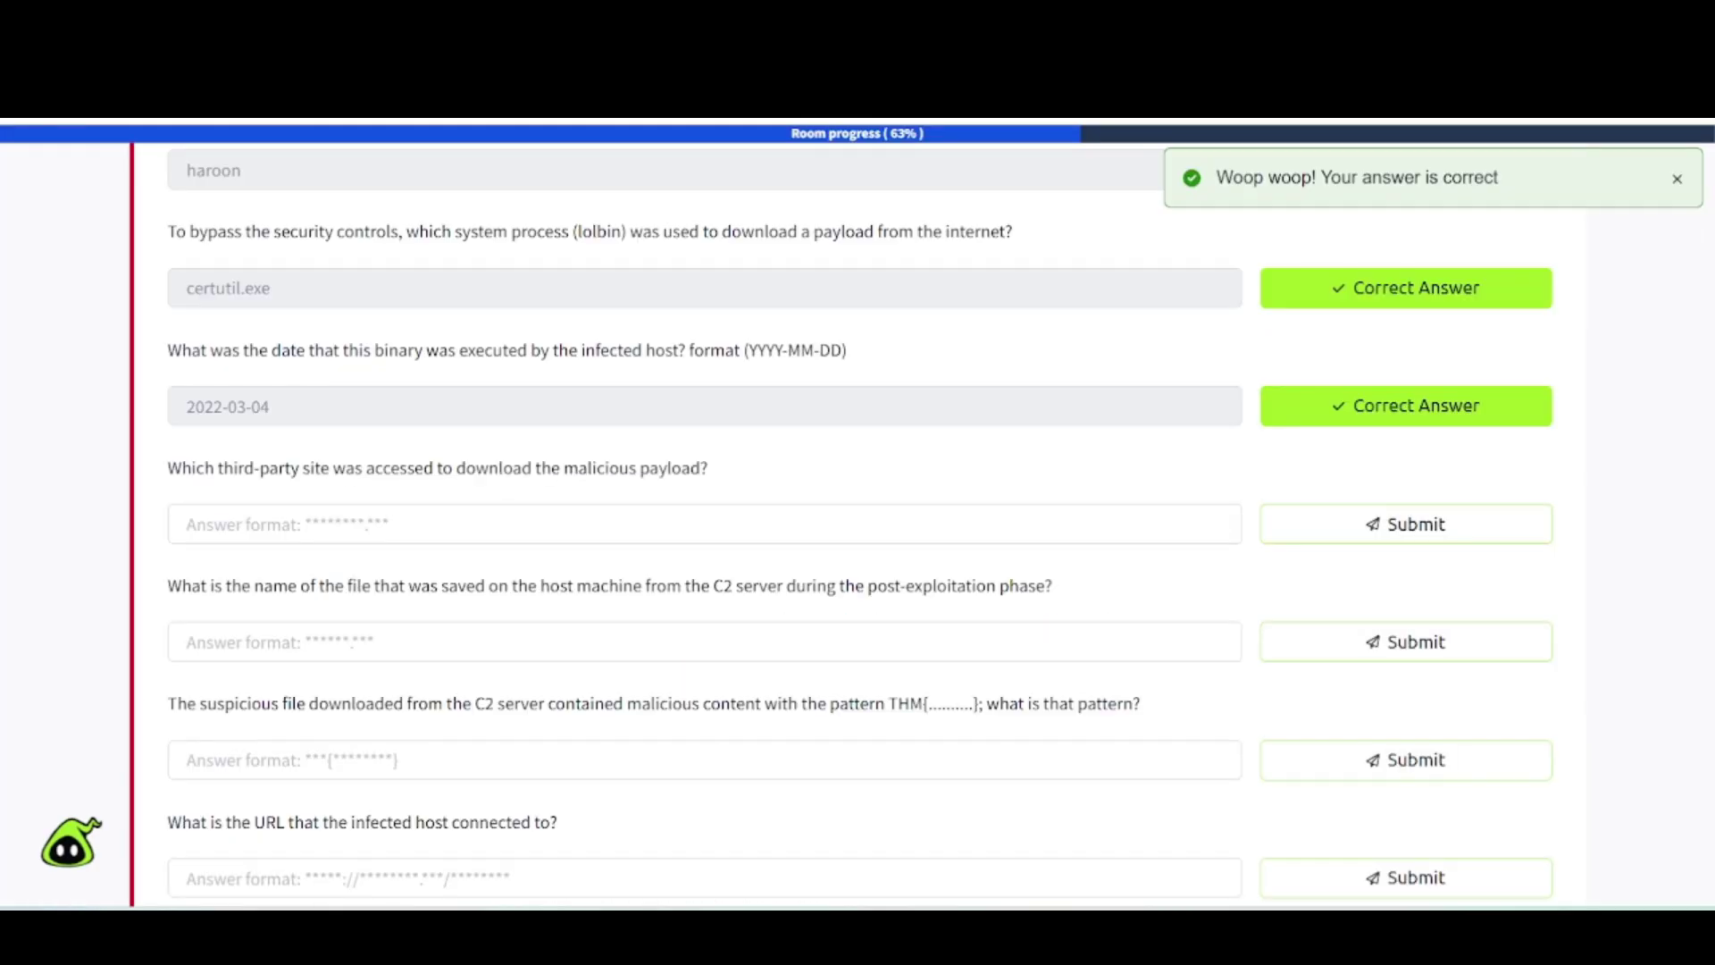
Copy controlc.com from the certutil.exe event's command line and submit it as the answer to the third-party site question.
scroll(234, 375, down, 2)
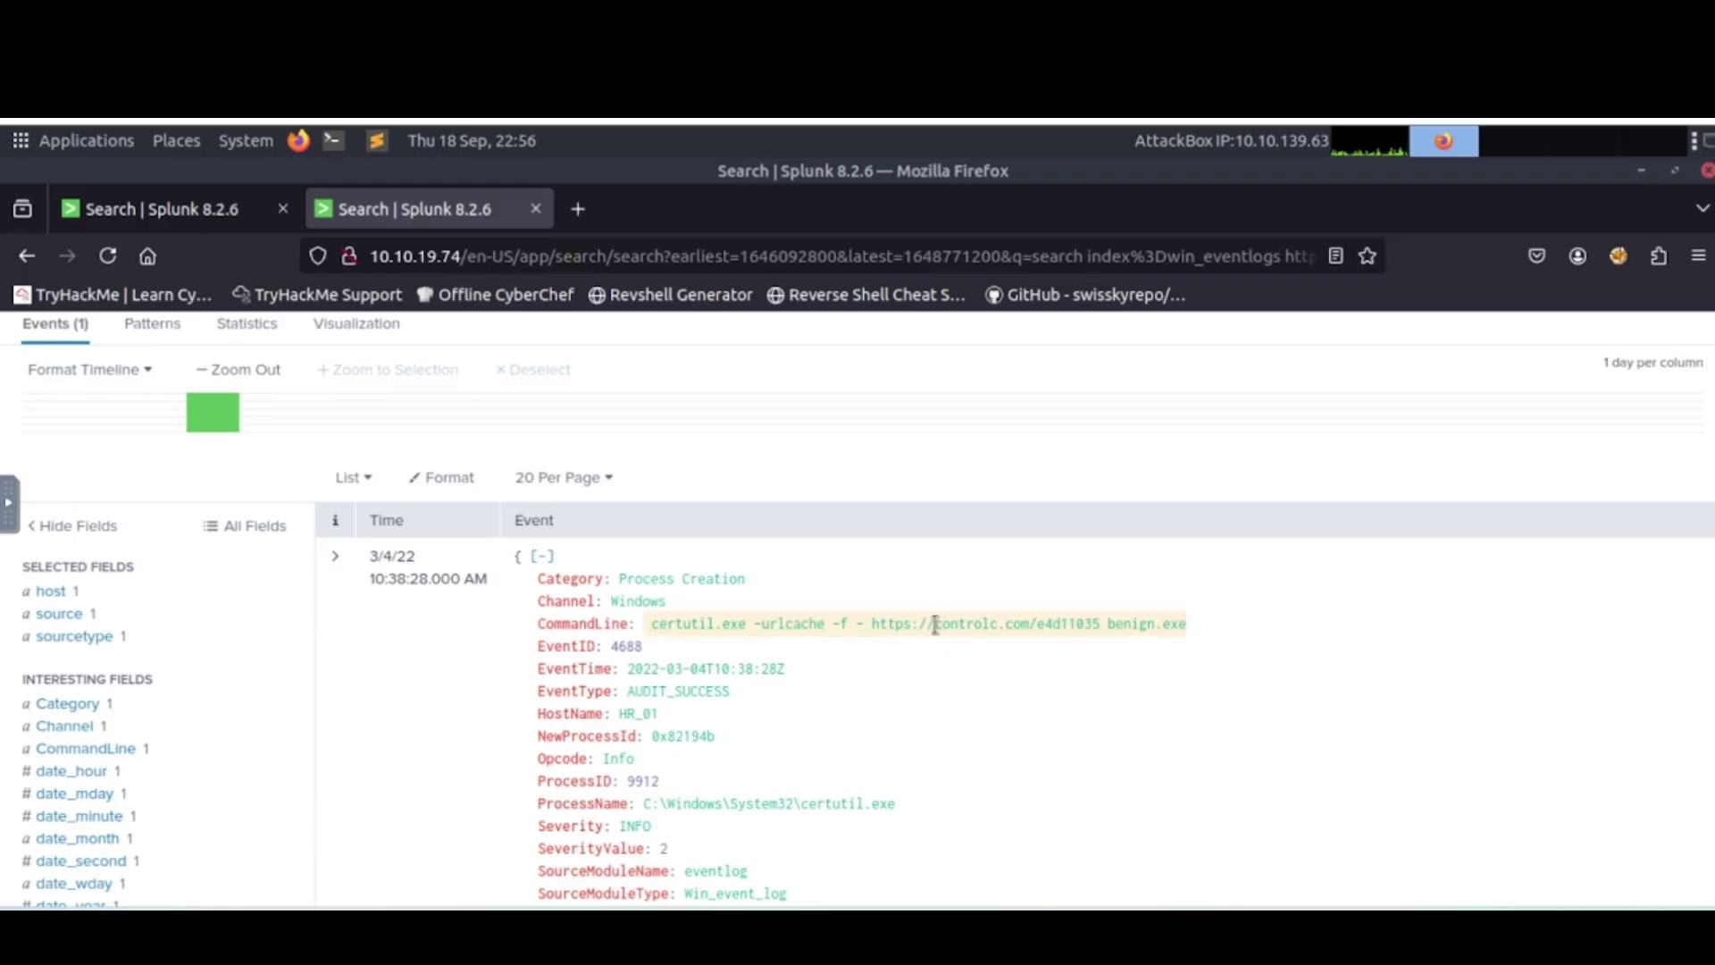
drag(936, 623, 1025, 626)
key(ctrl+c)
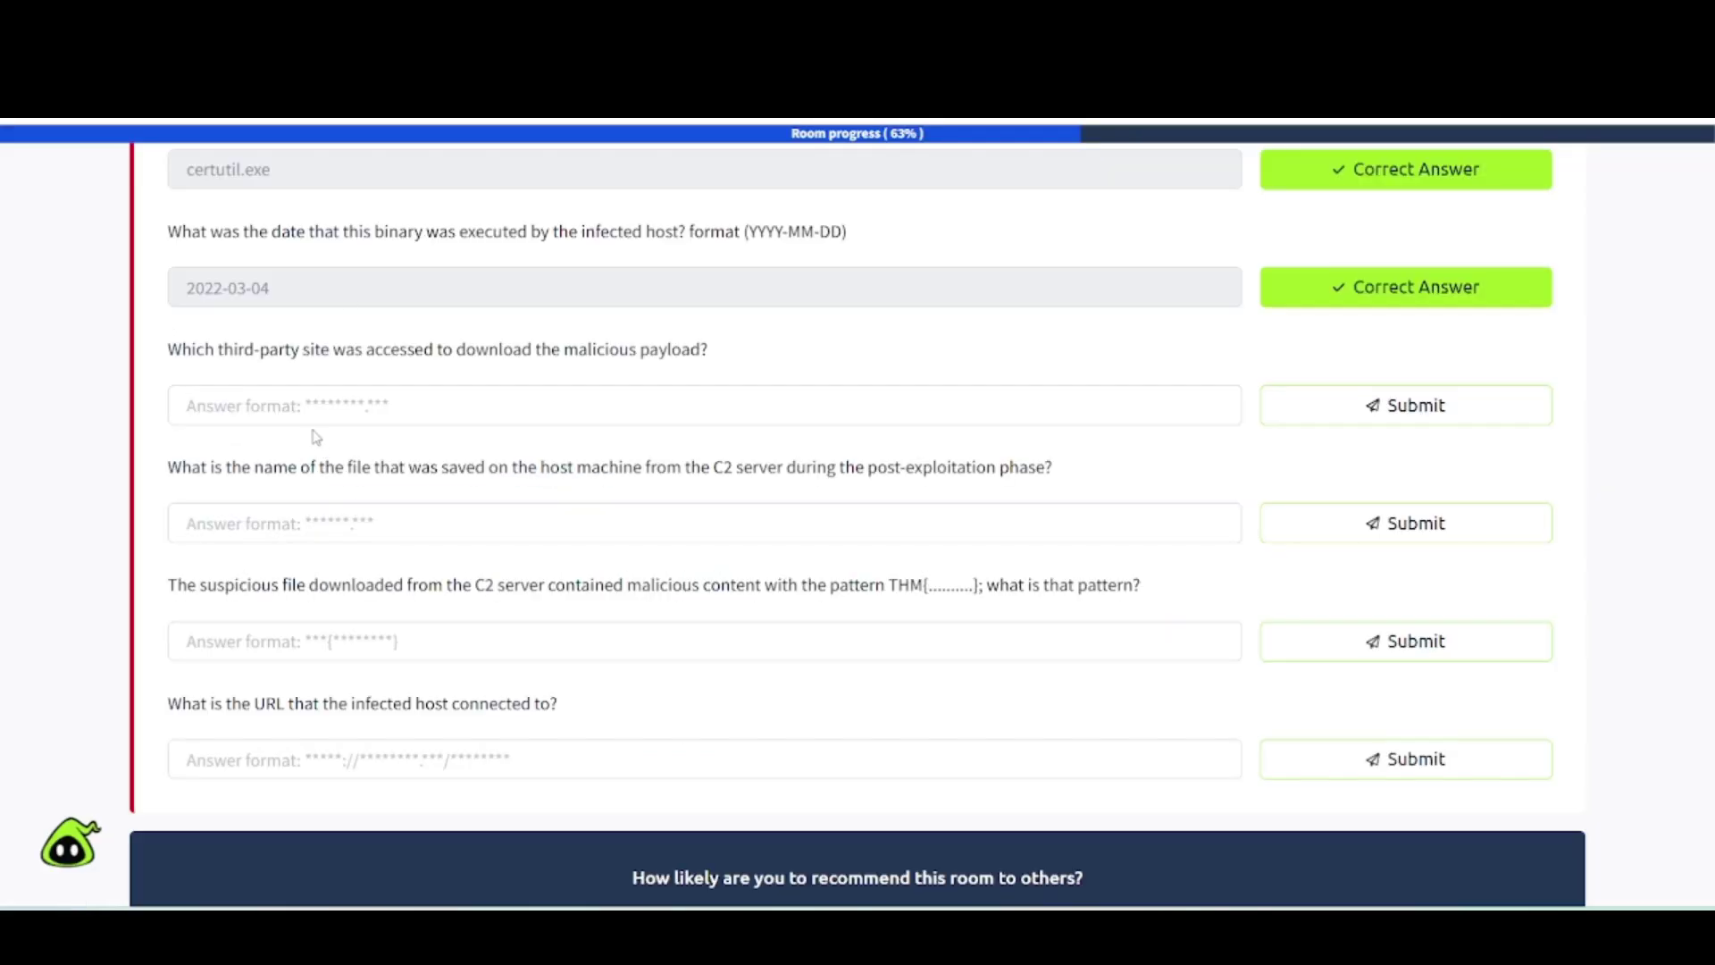
click(302, 416)
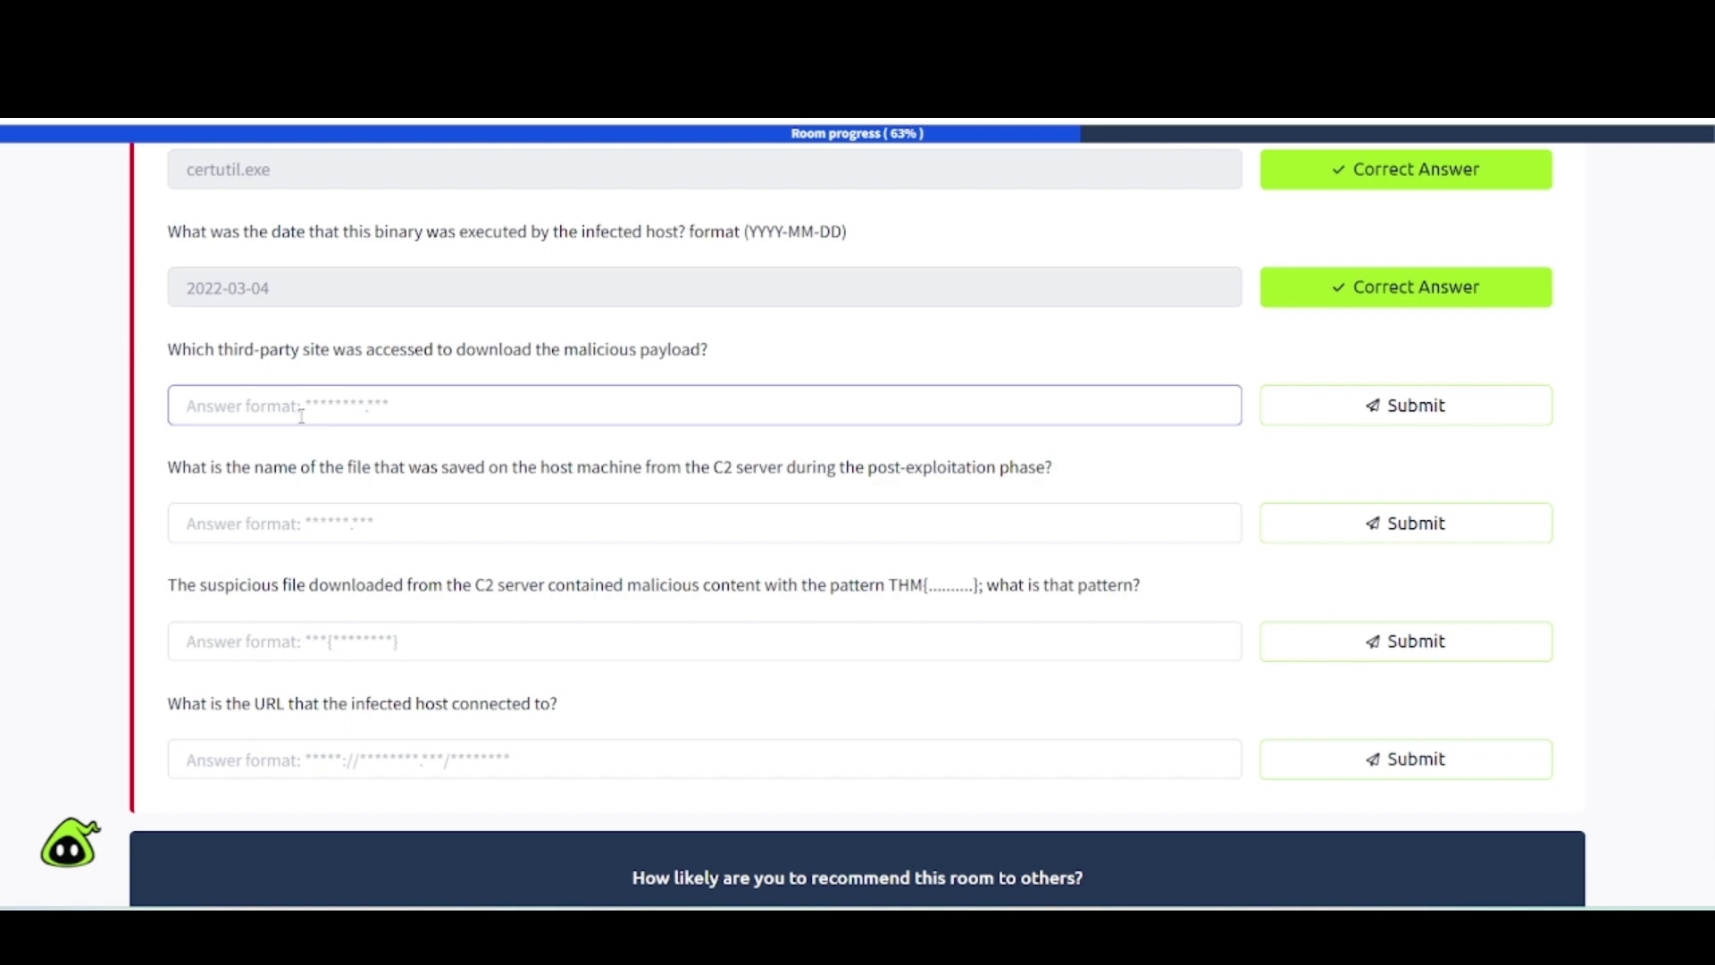
key(ctrl+v)
key(Return)
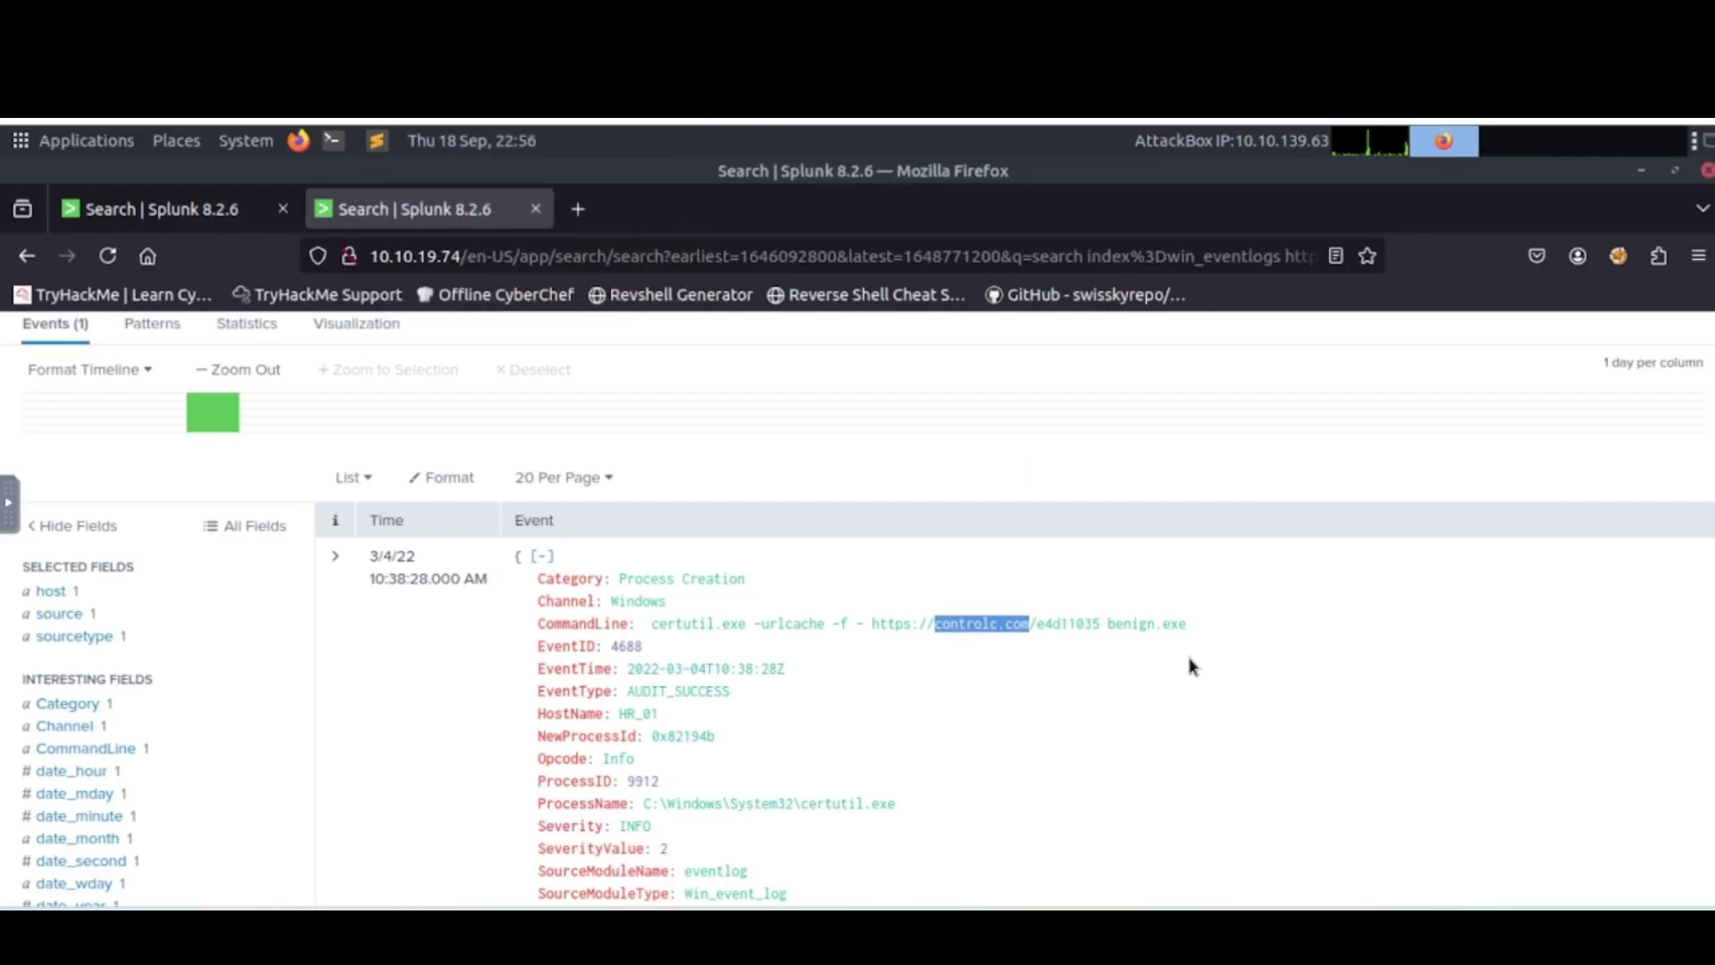
Copy benign.exe from the event's command line and submit it as the name of the file saved from the C2 server.
drag(1197, 625, 1108, 624)
key(ctrl+c)
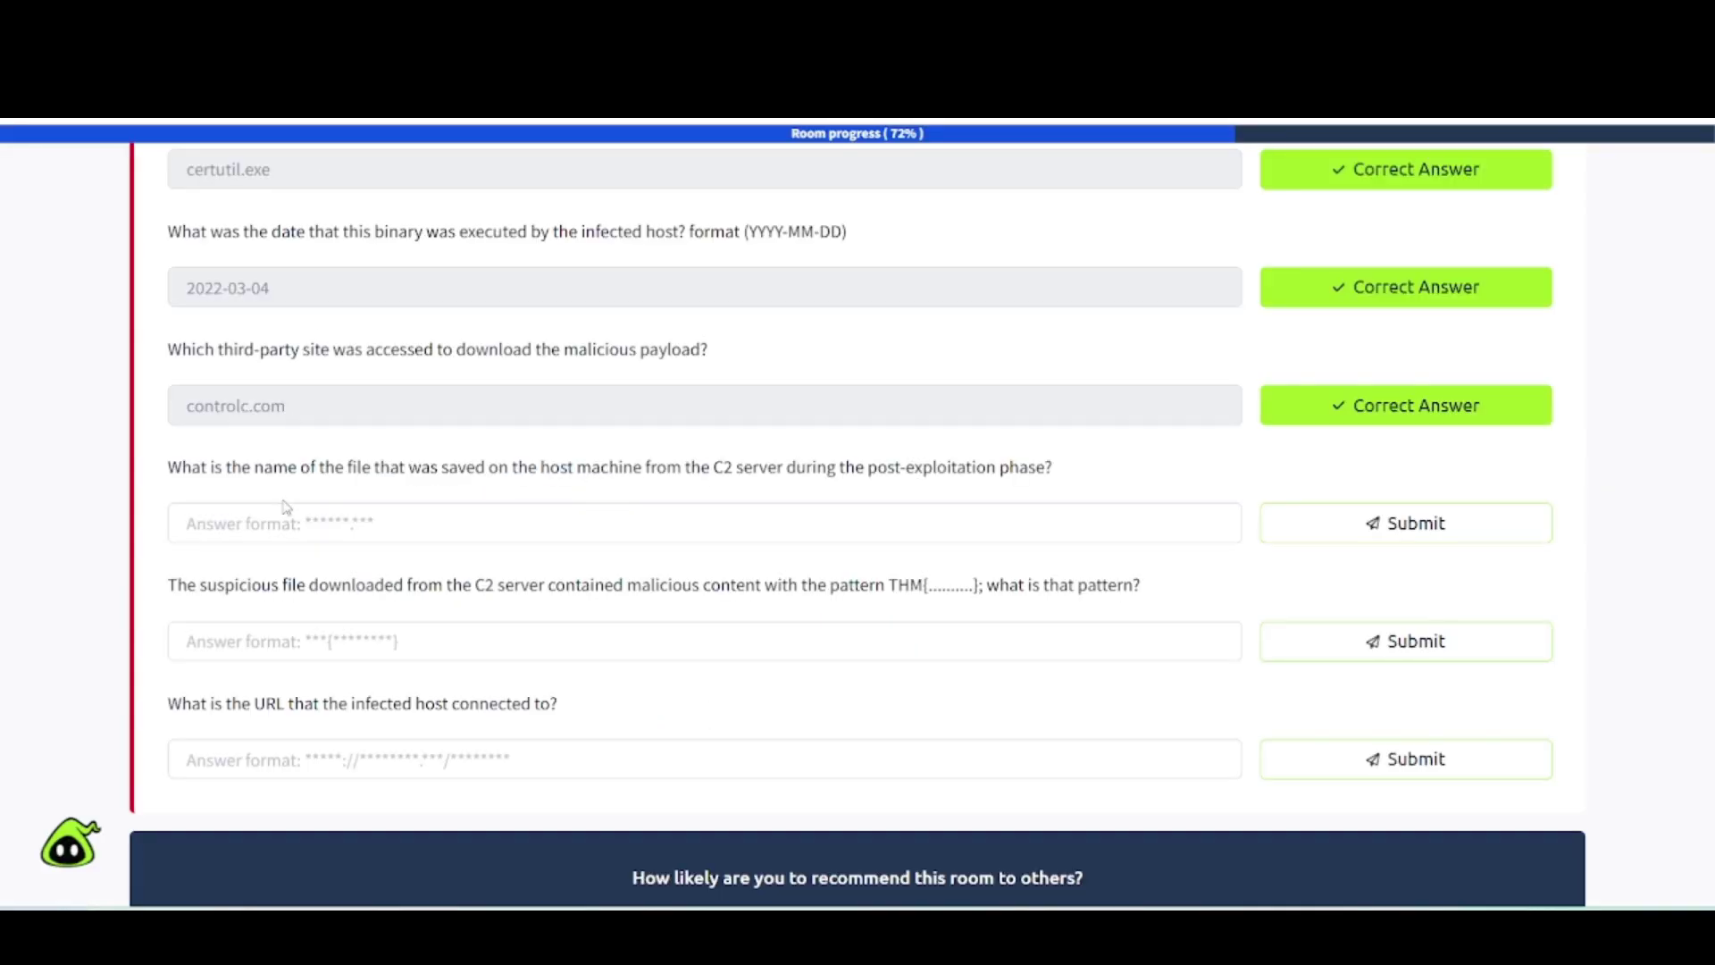
click(286, 509)
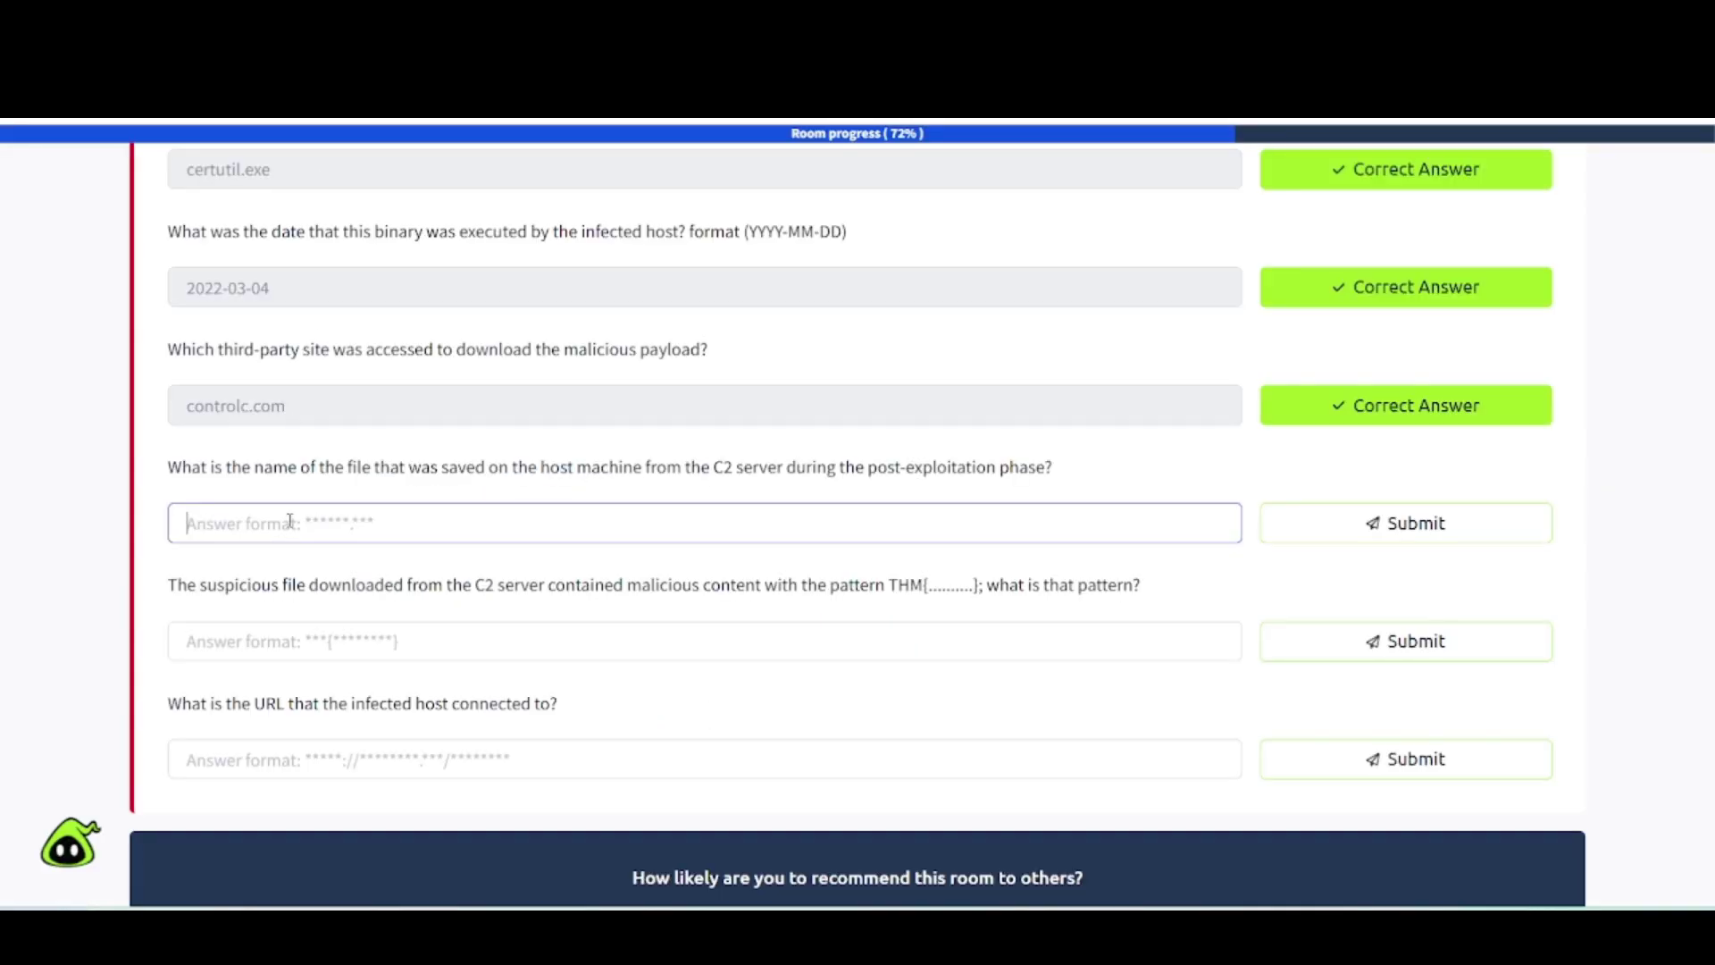
key(ctrl+v)
key(Return)
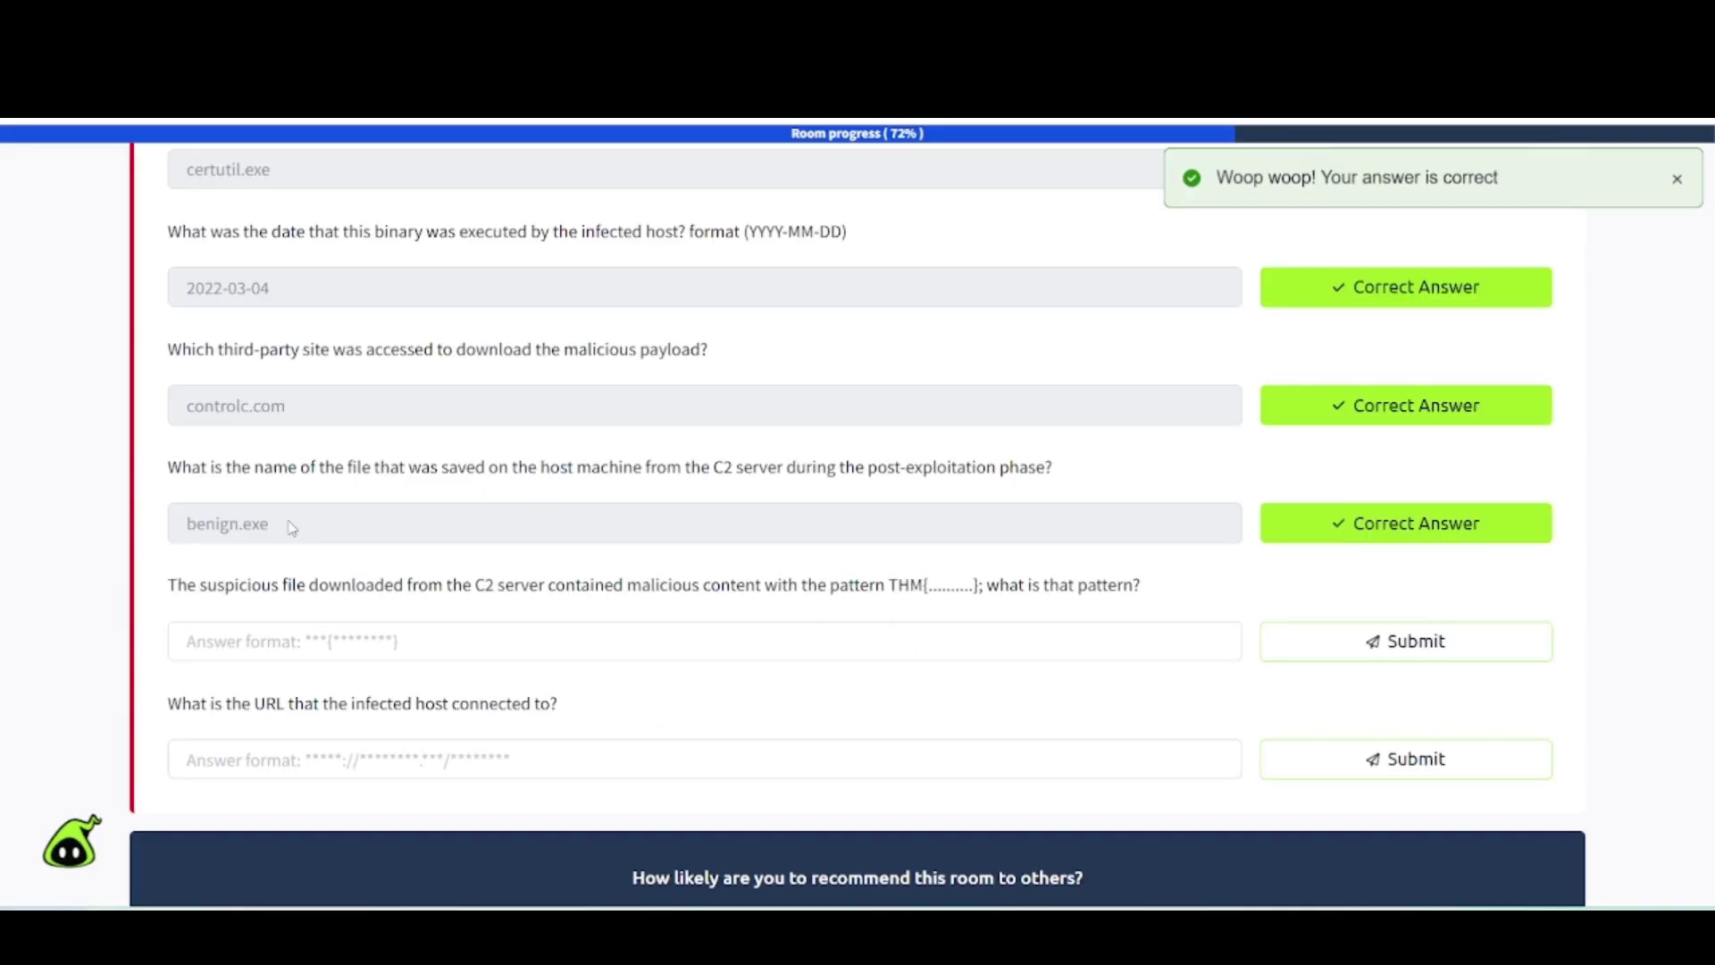
scroll(287, 531, down, 1)
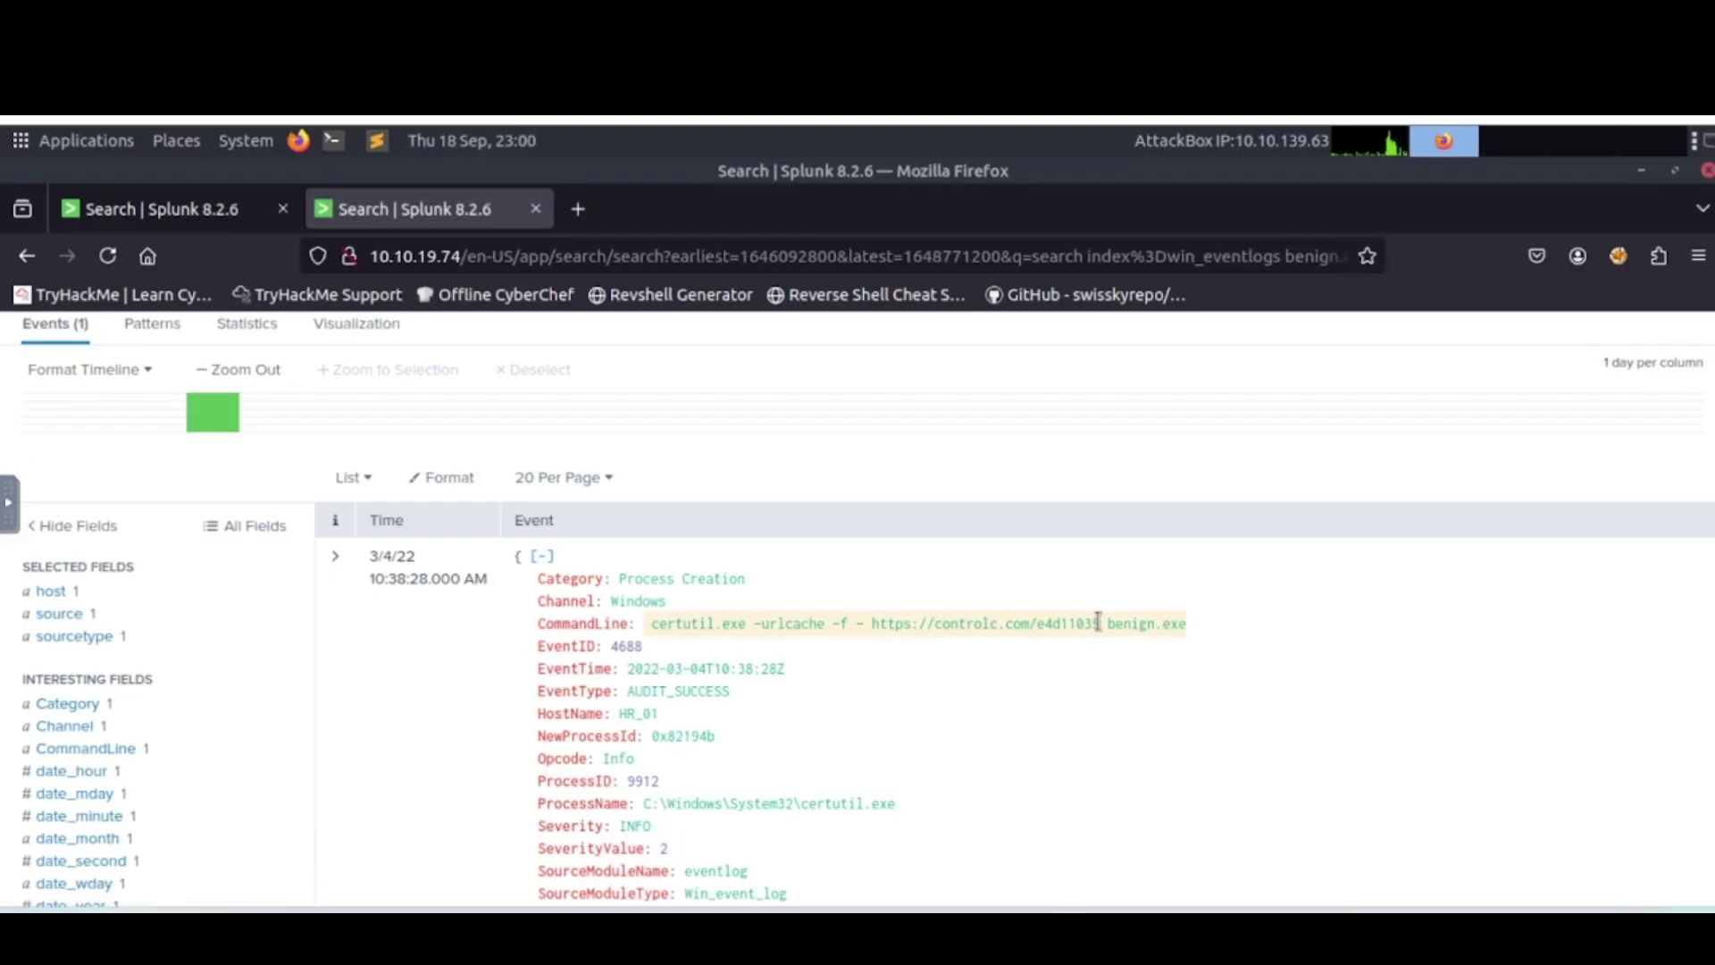
drag(873, 625, 1029, 629)
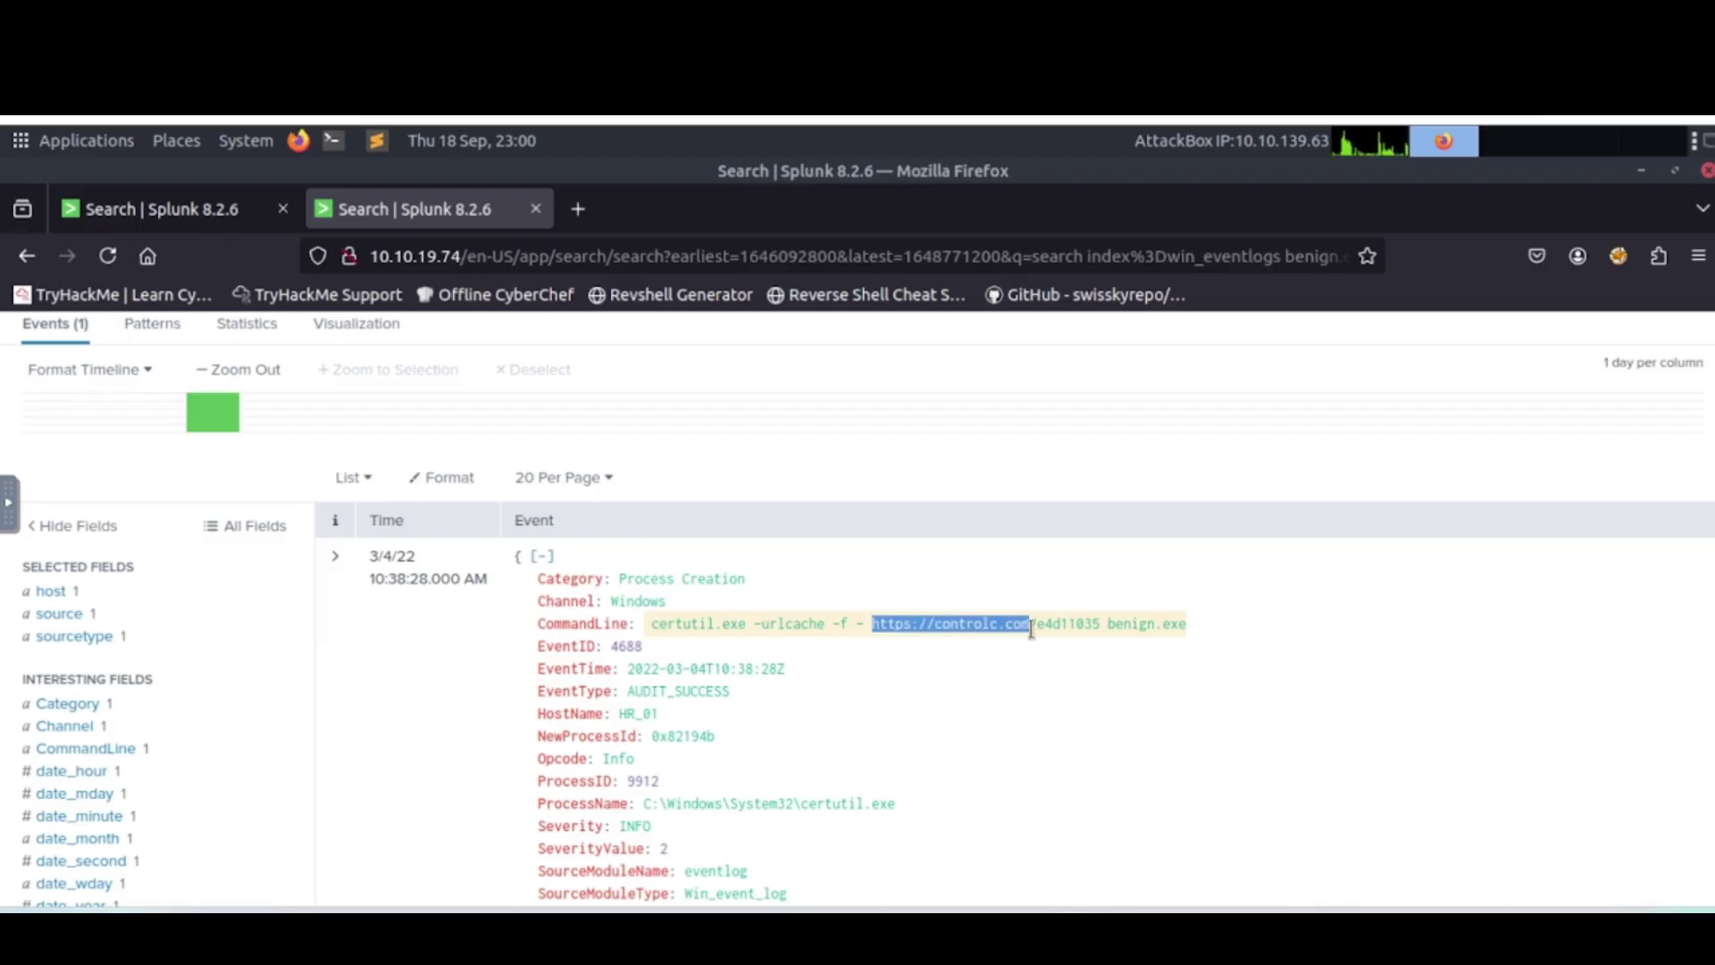
click(577, 208)
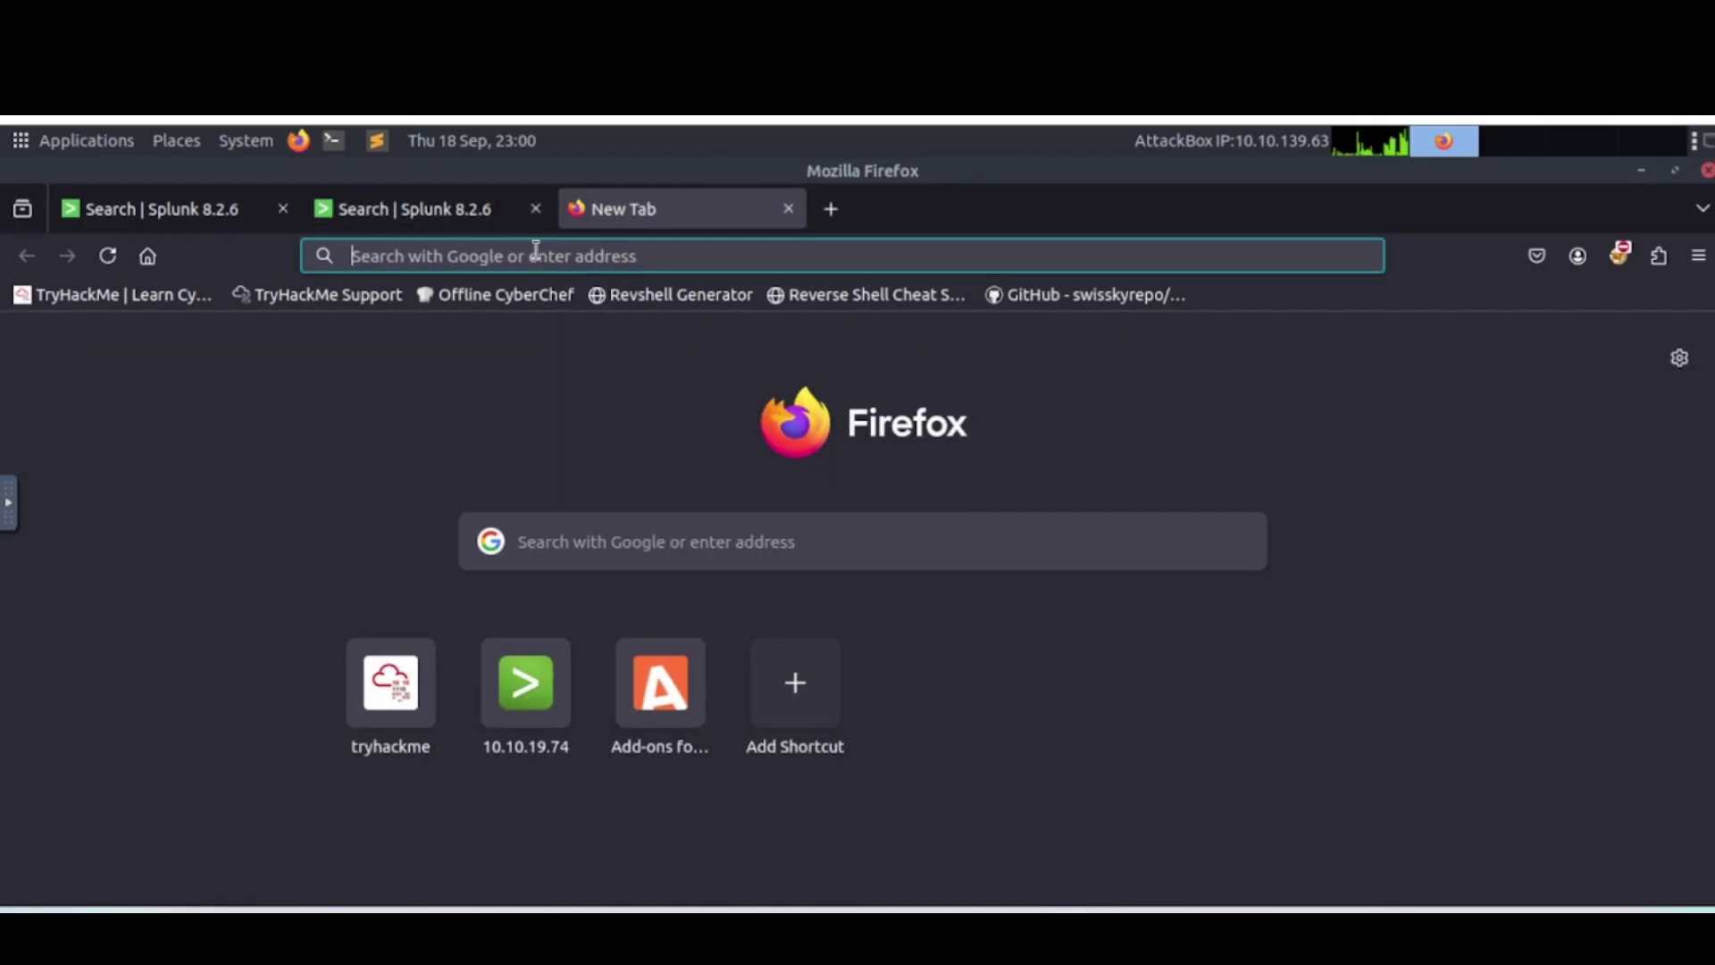
click(536, 254)
text(https://controlc.com)
key(Return)
click(403, 215)
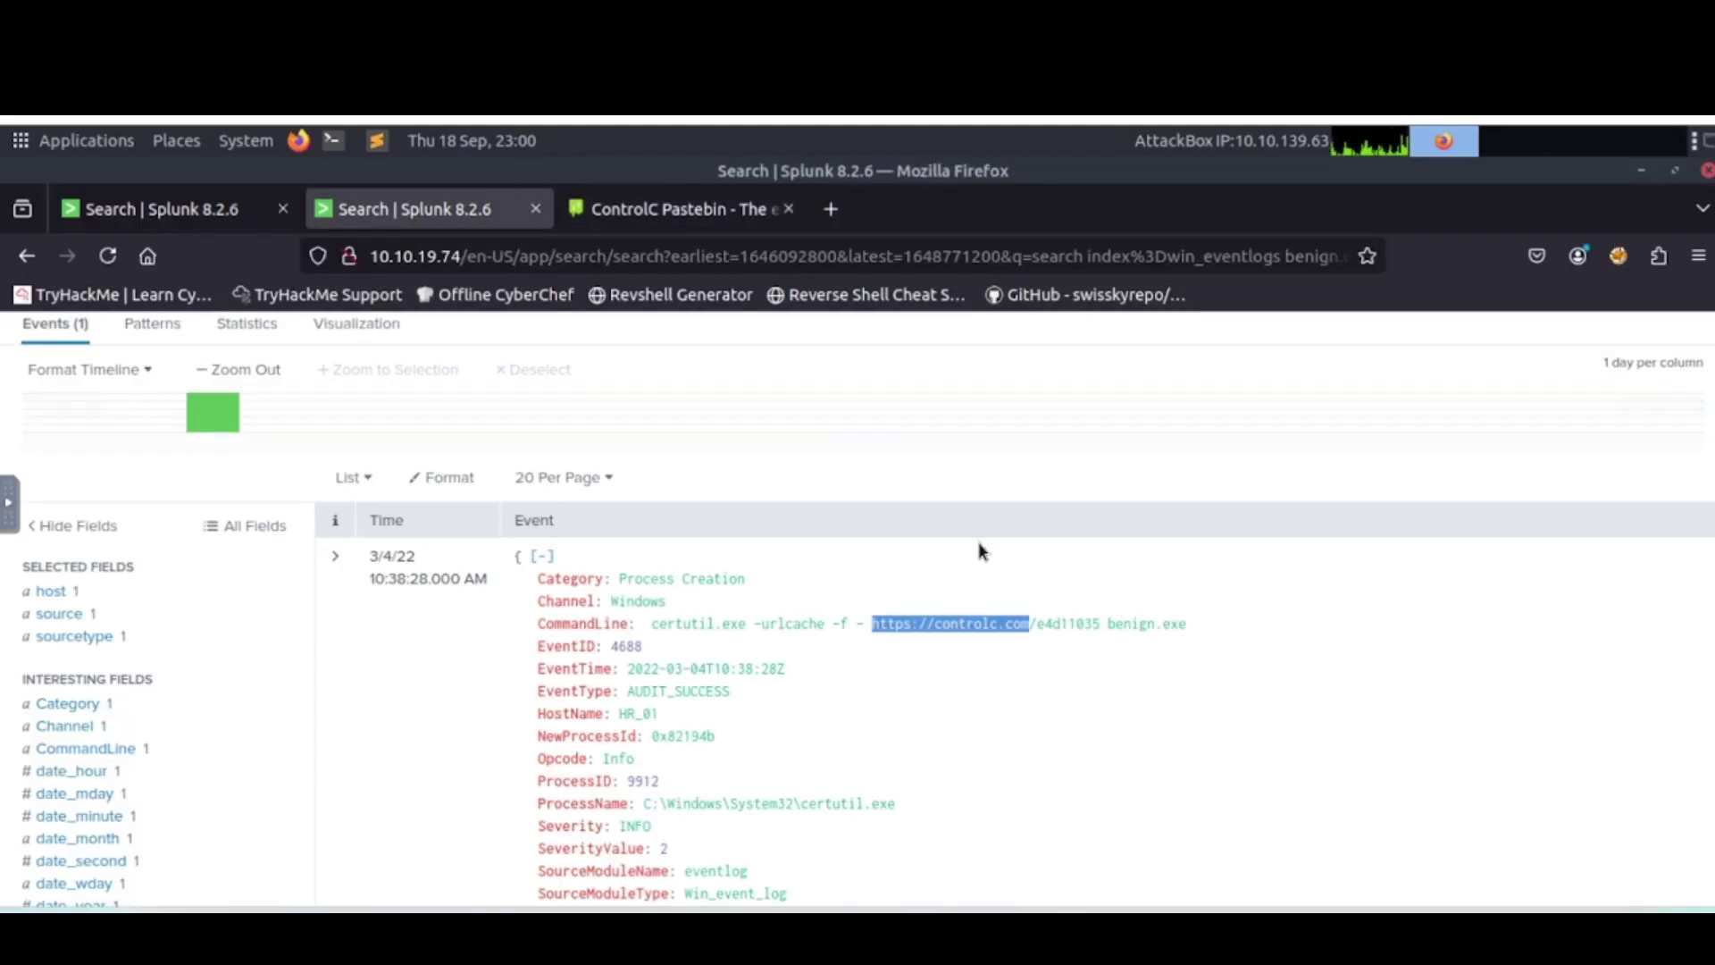
drag(1100, 623, 871, 619)
key(ctrl+c)
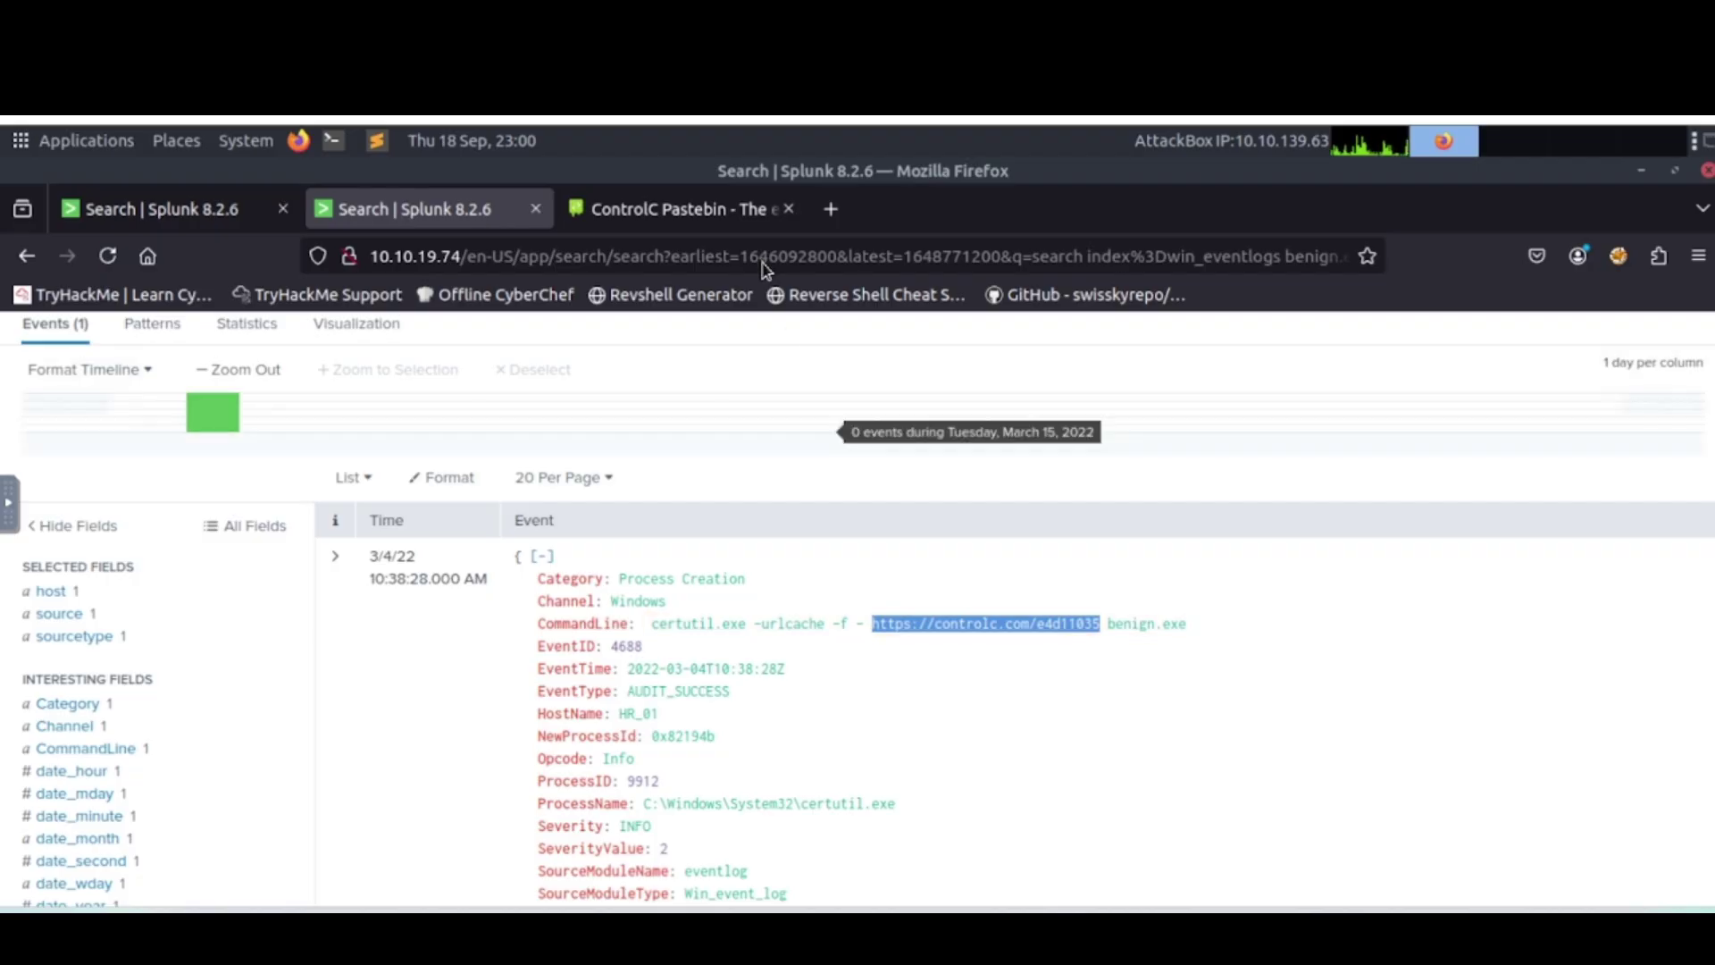
click(679, 208)
click(624, 252)
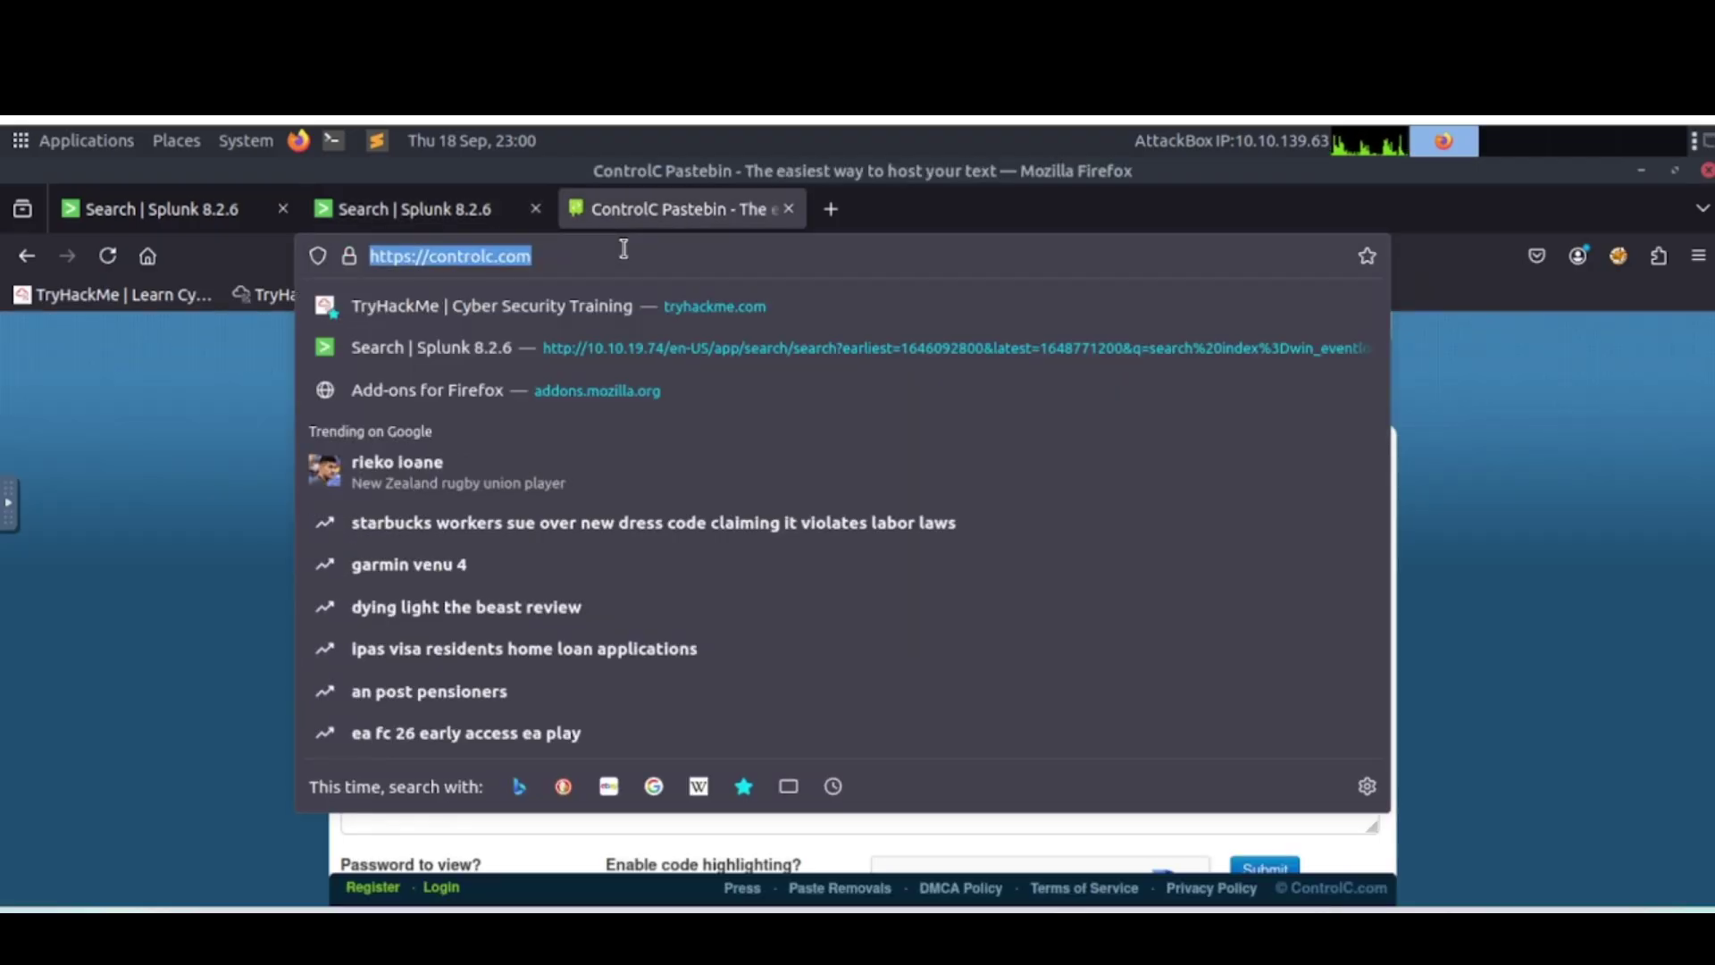
key(ctrl+v)
key(Return)
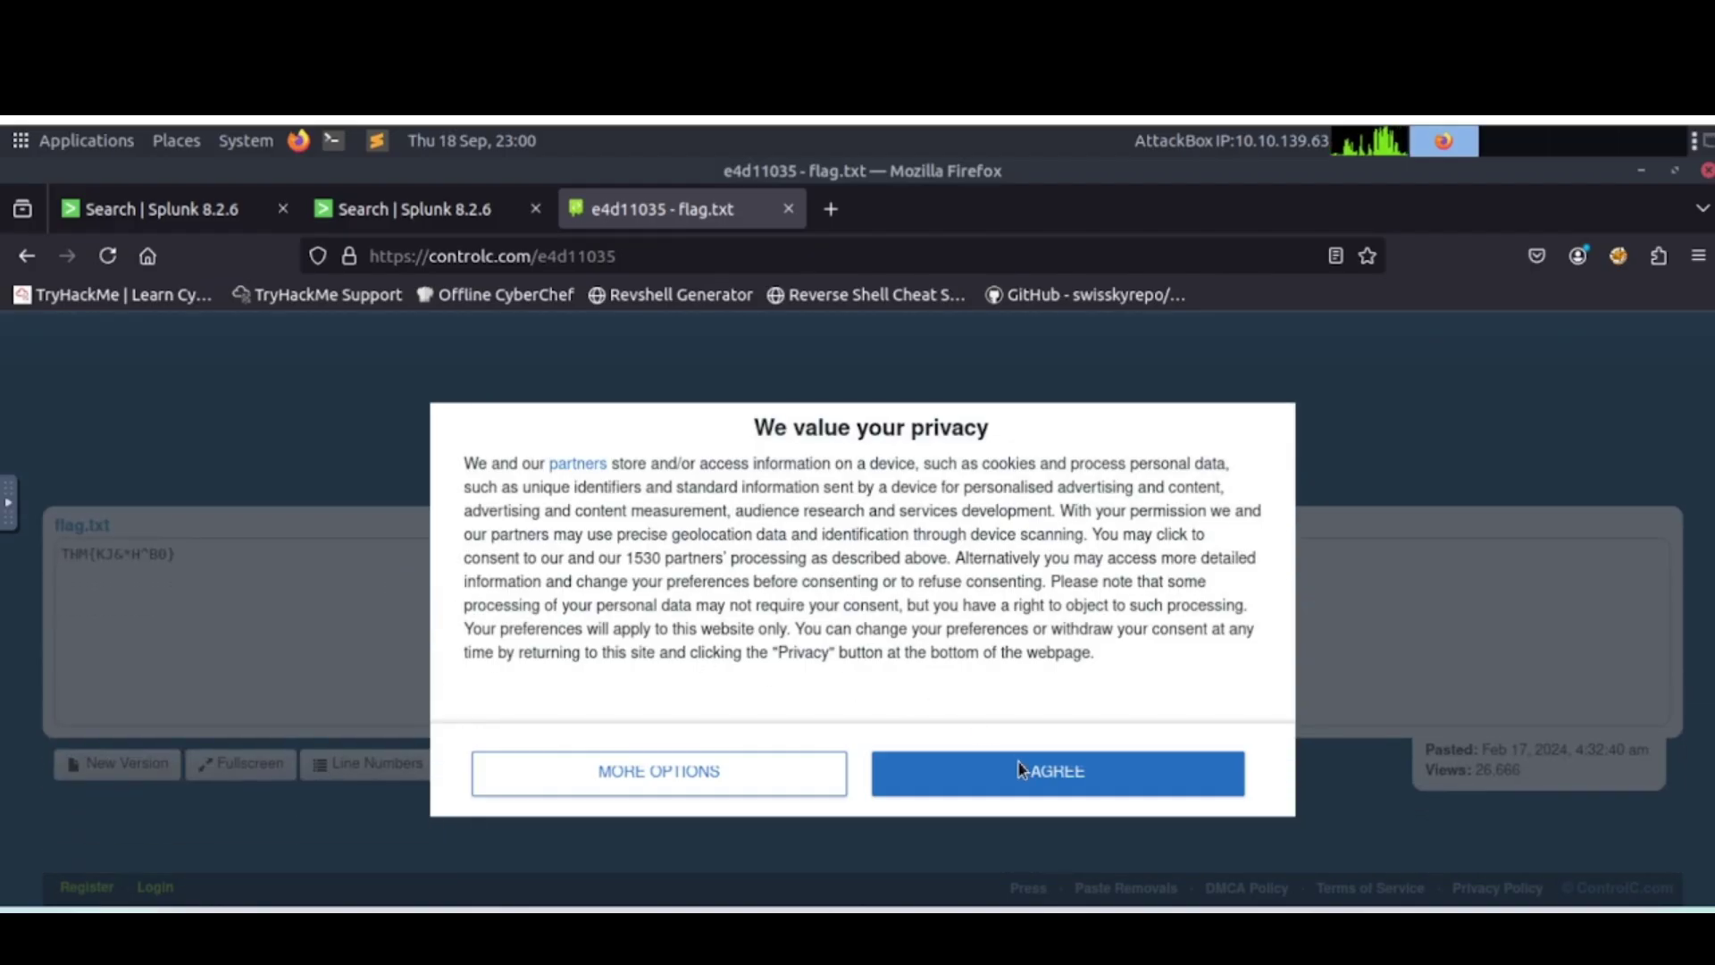
click(1022, 770)
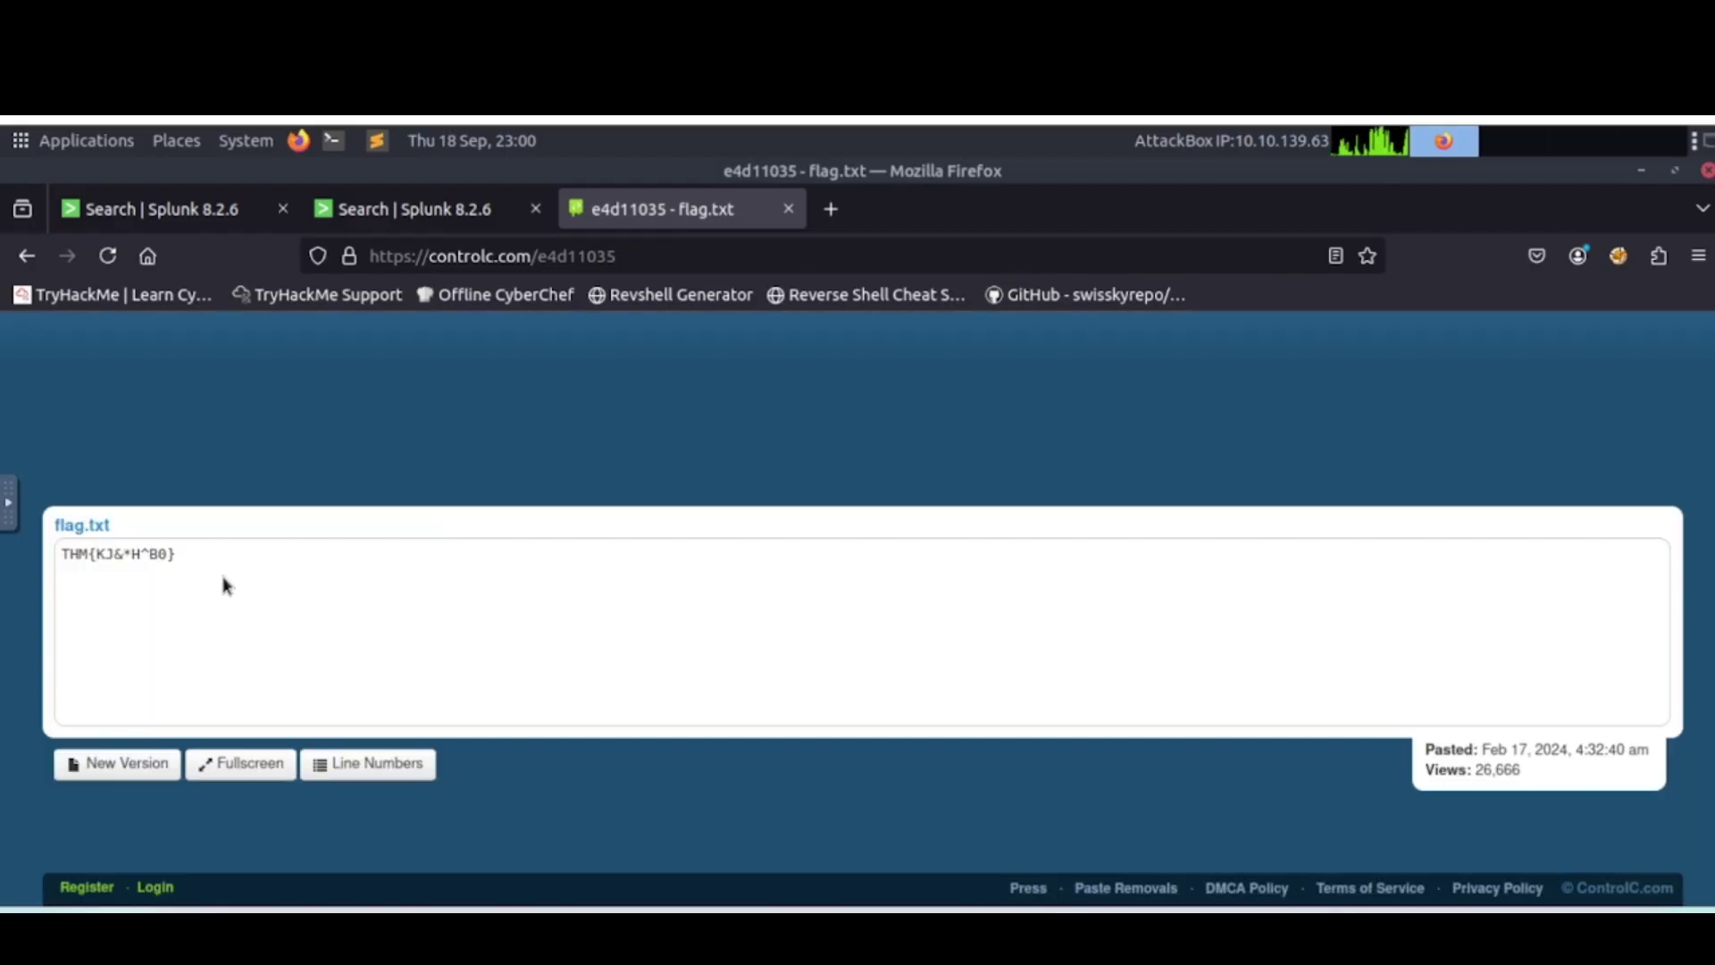
Copy THM{KJ&*H^B0} from the flag.txt paste and submit it as the answer to the malicious content pattern question.
drag(176, 556, 54, 565)
key(ctrl+c)
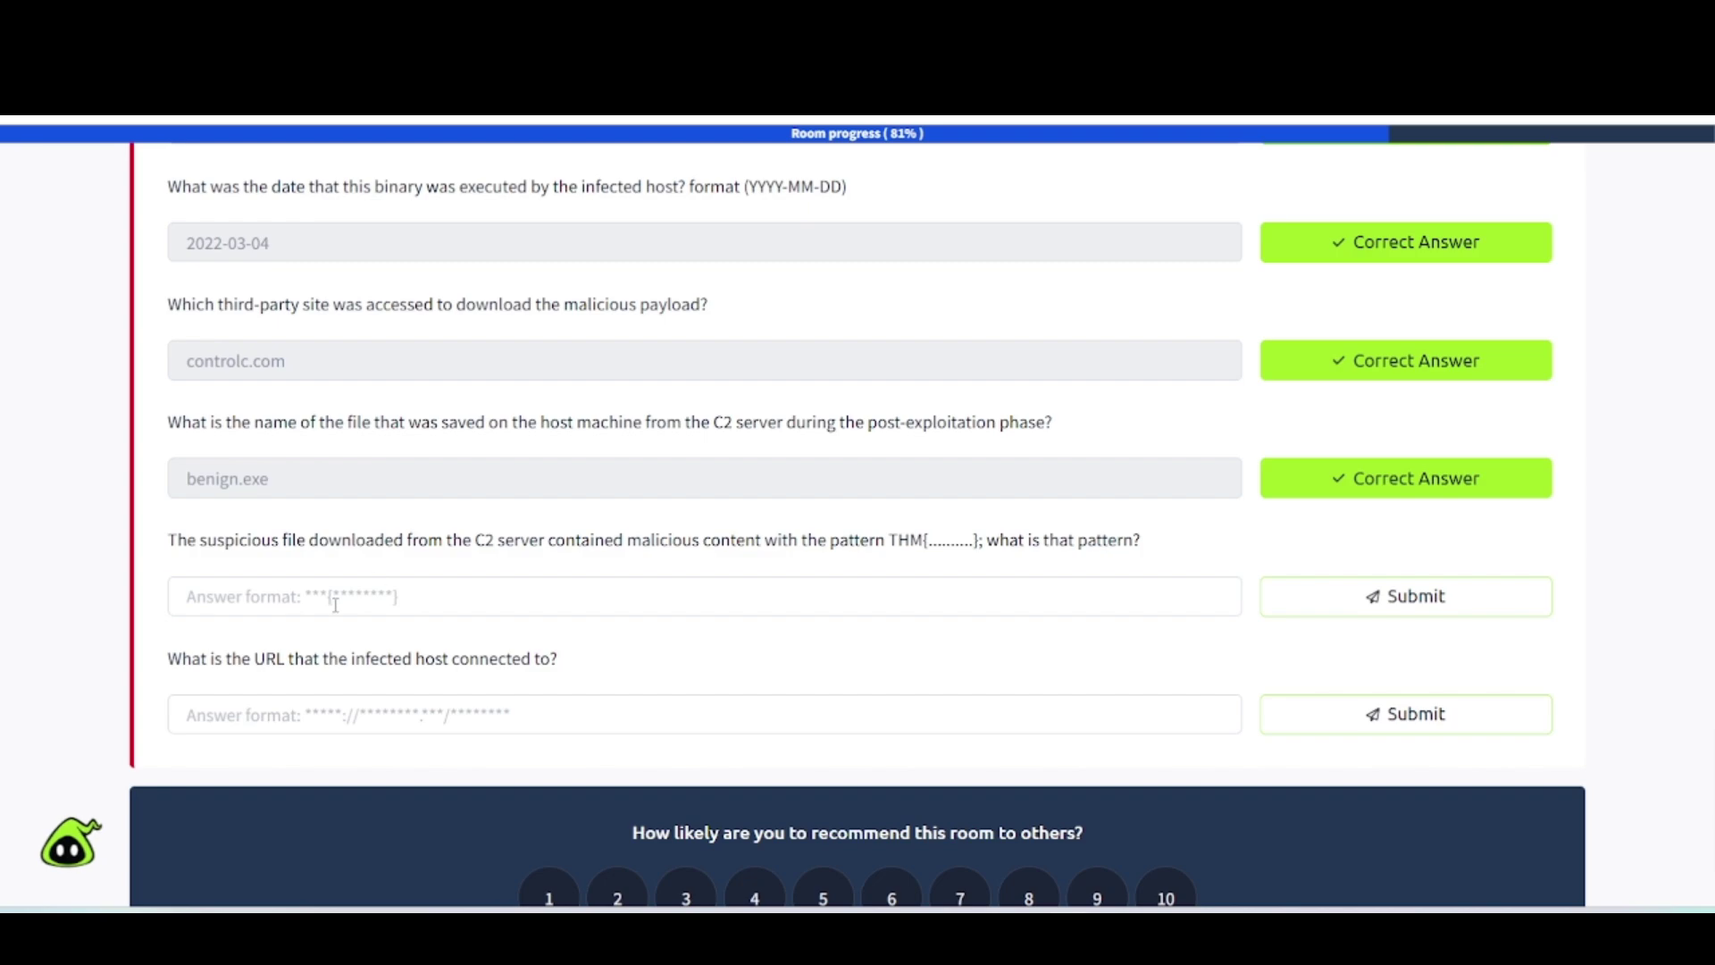
click(335, 595)
key(ctrl+v)
key(Return)
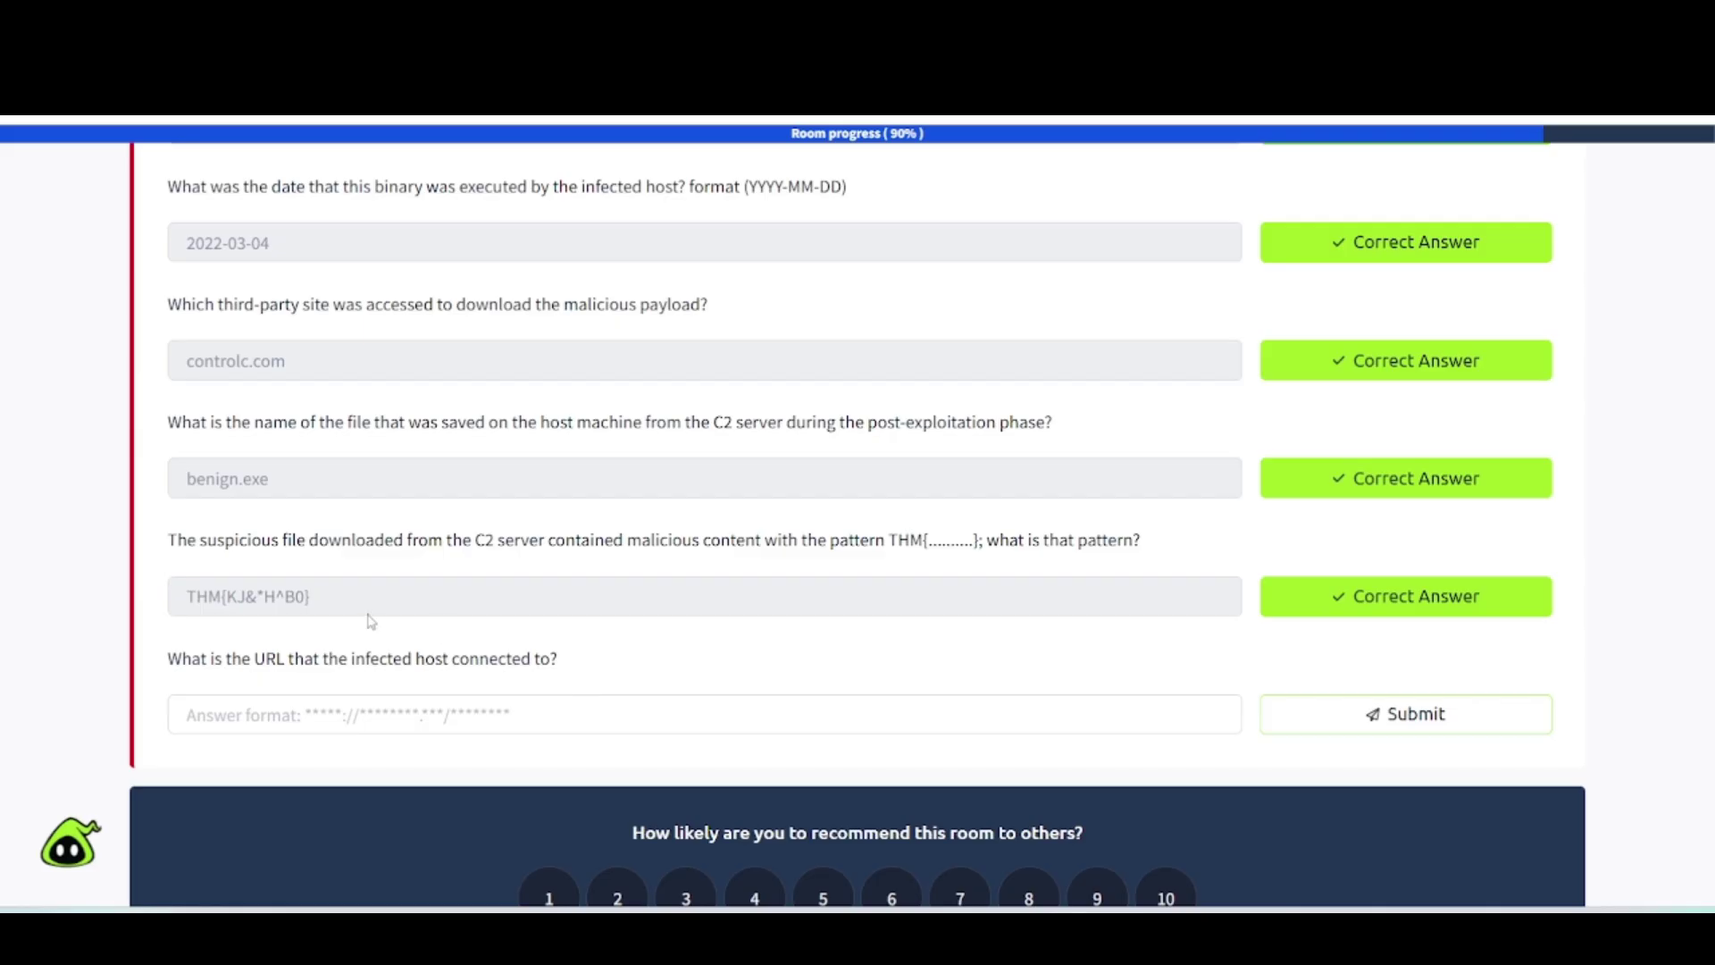
scroll(369, 618, up, 3)
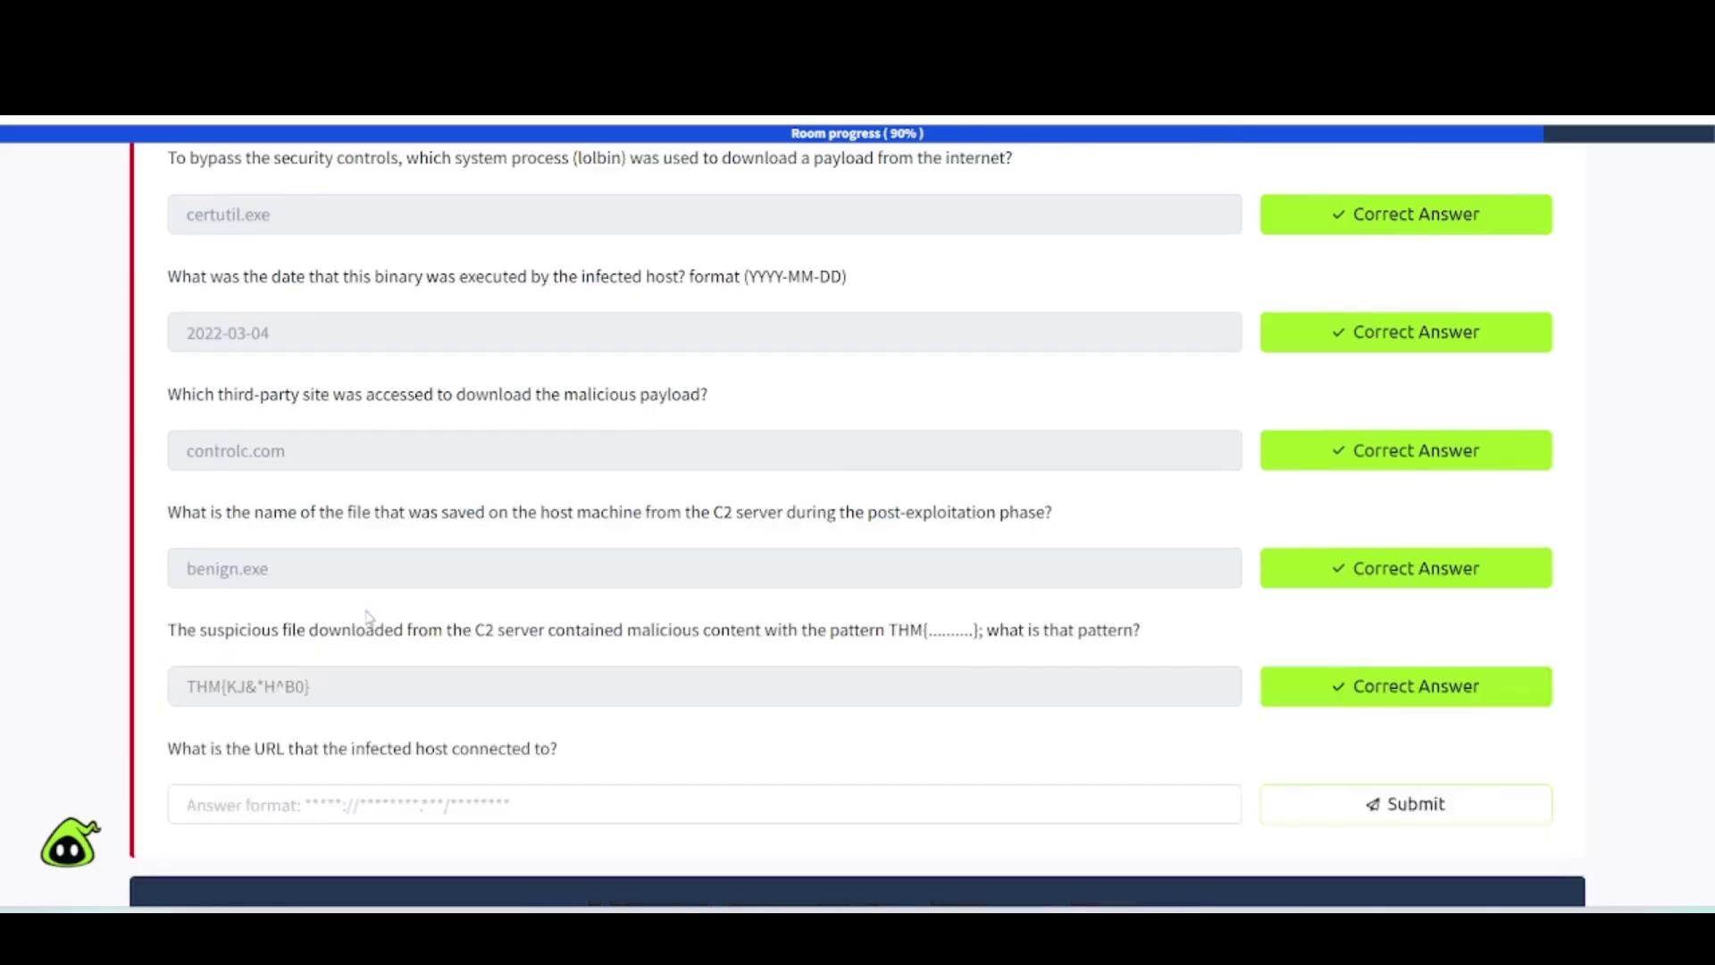
scroll(369, 618, down, 4)
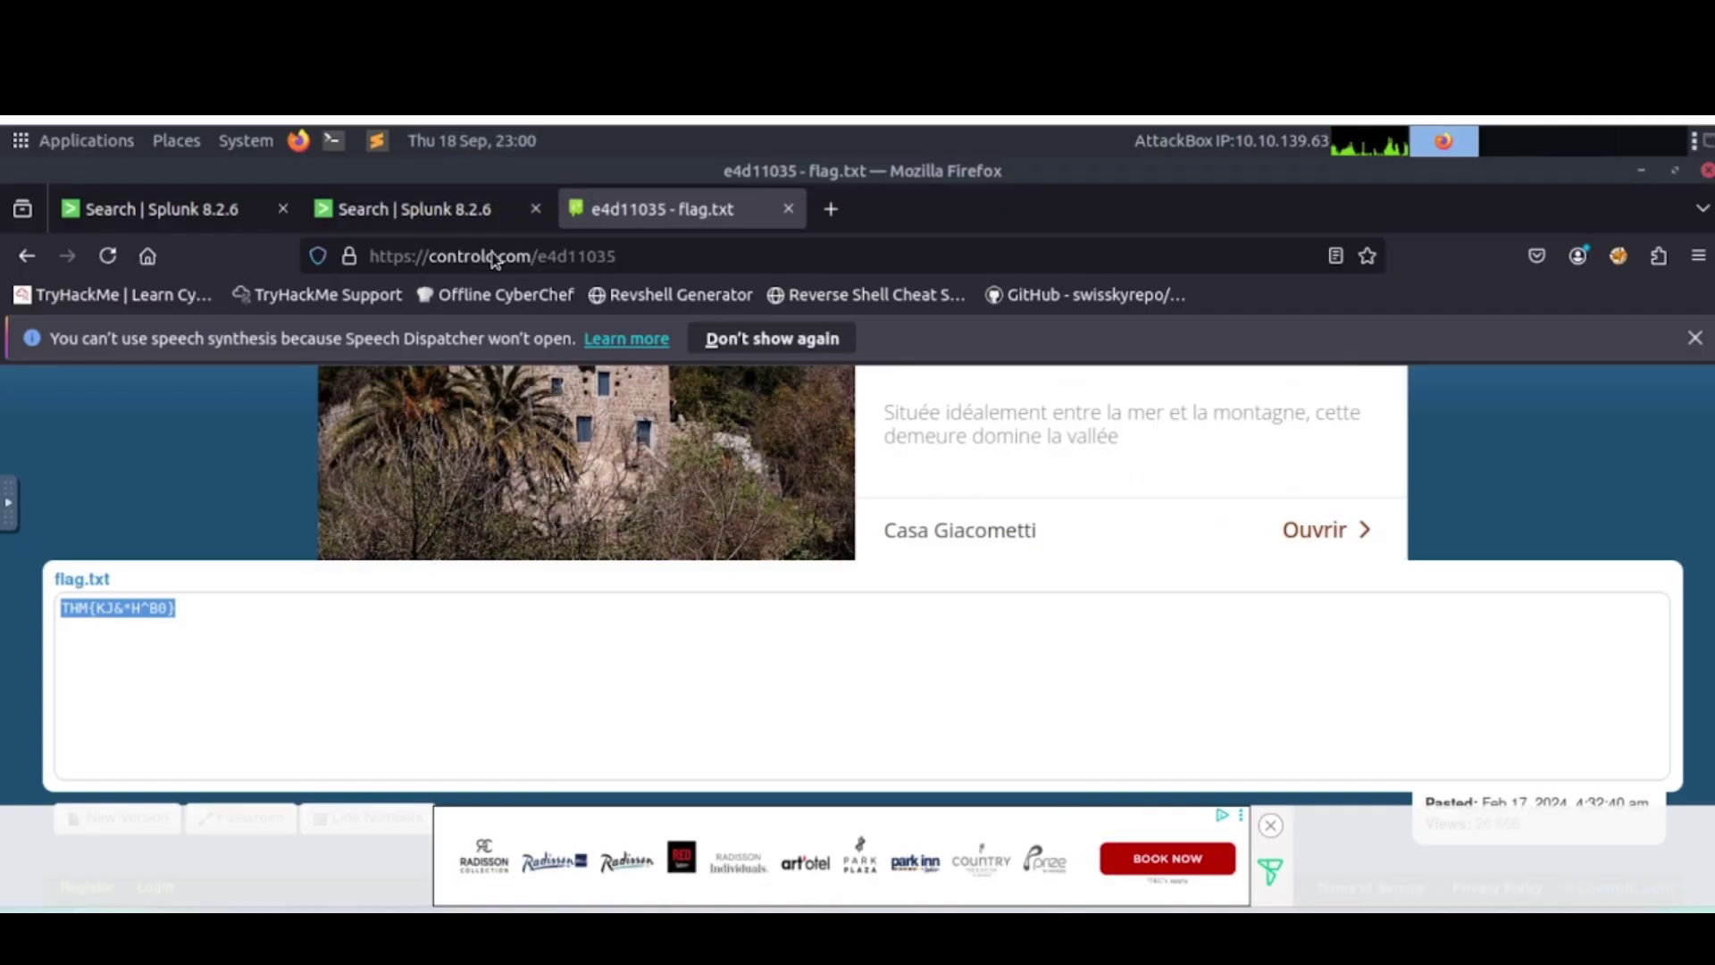
click(426, 221)
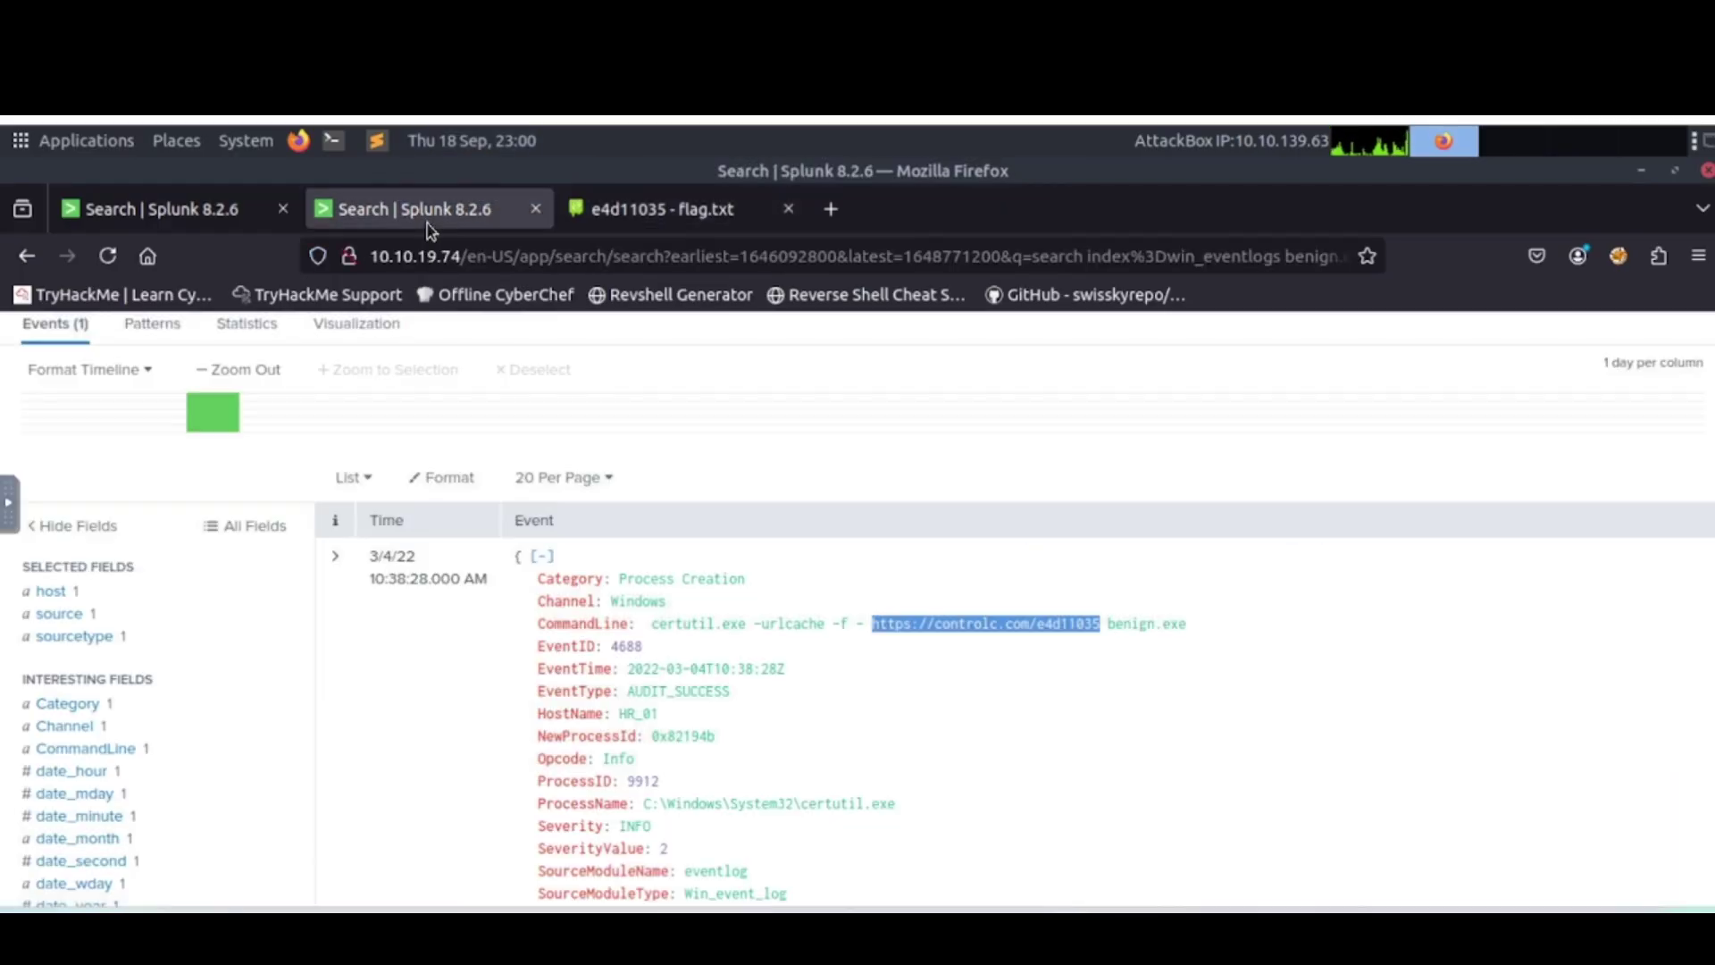
click(1101, 621)
drag(1101, 621, 870, 626)
key(ctrl+c)
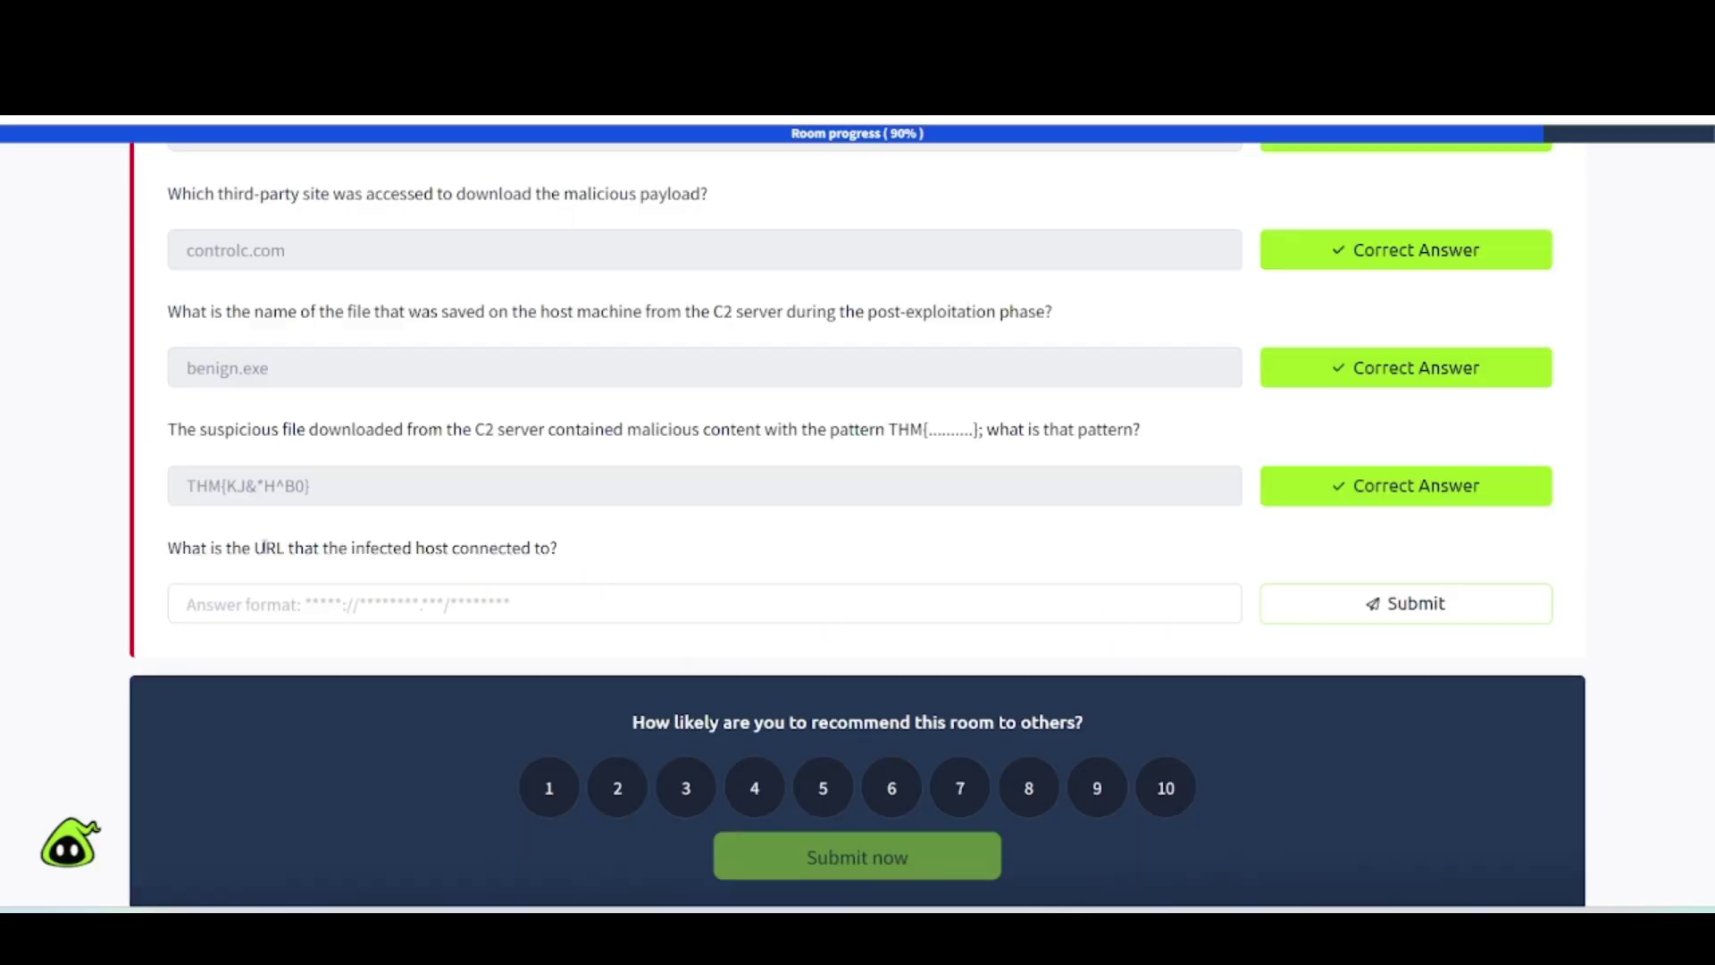
click(256, 594)
key(ctrl+v)
key(Return)
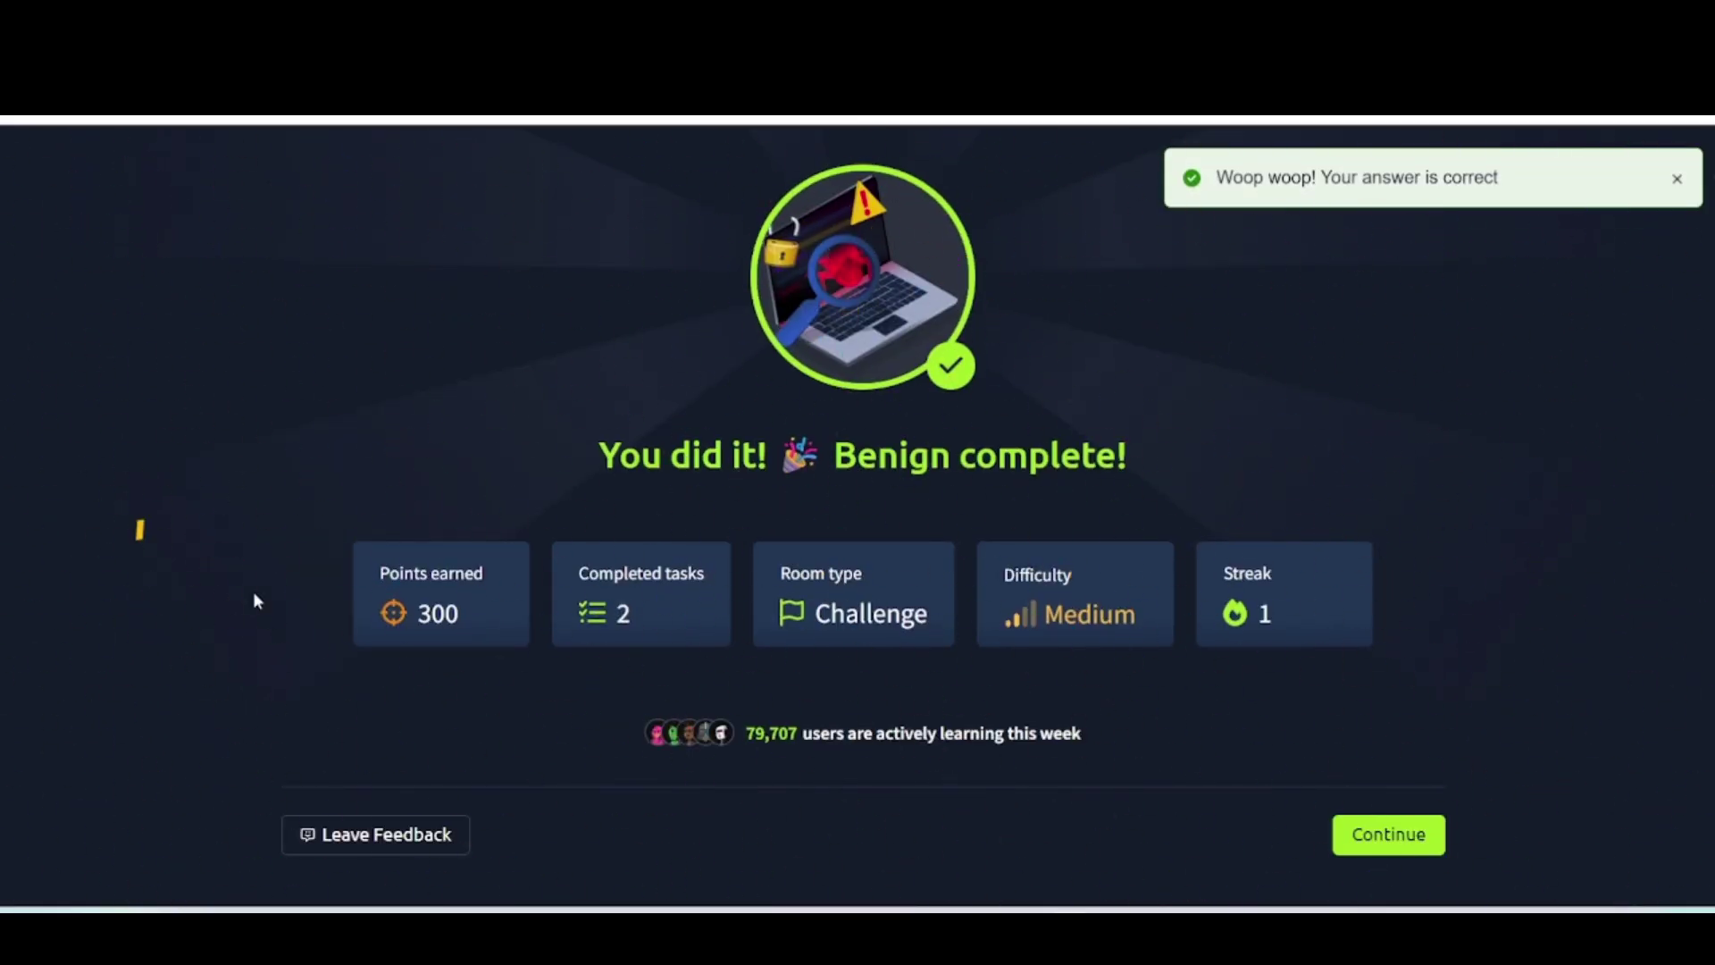
Advance through the room completion, sharing and badge screens and close them to return to the room's questions.
click(1380, 832)
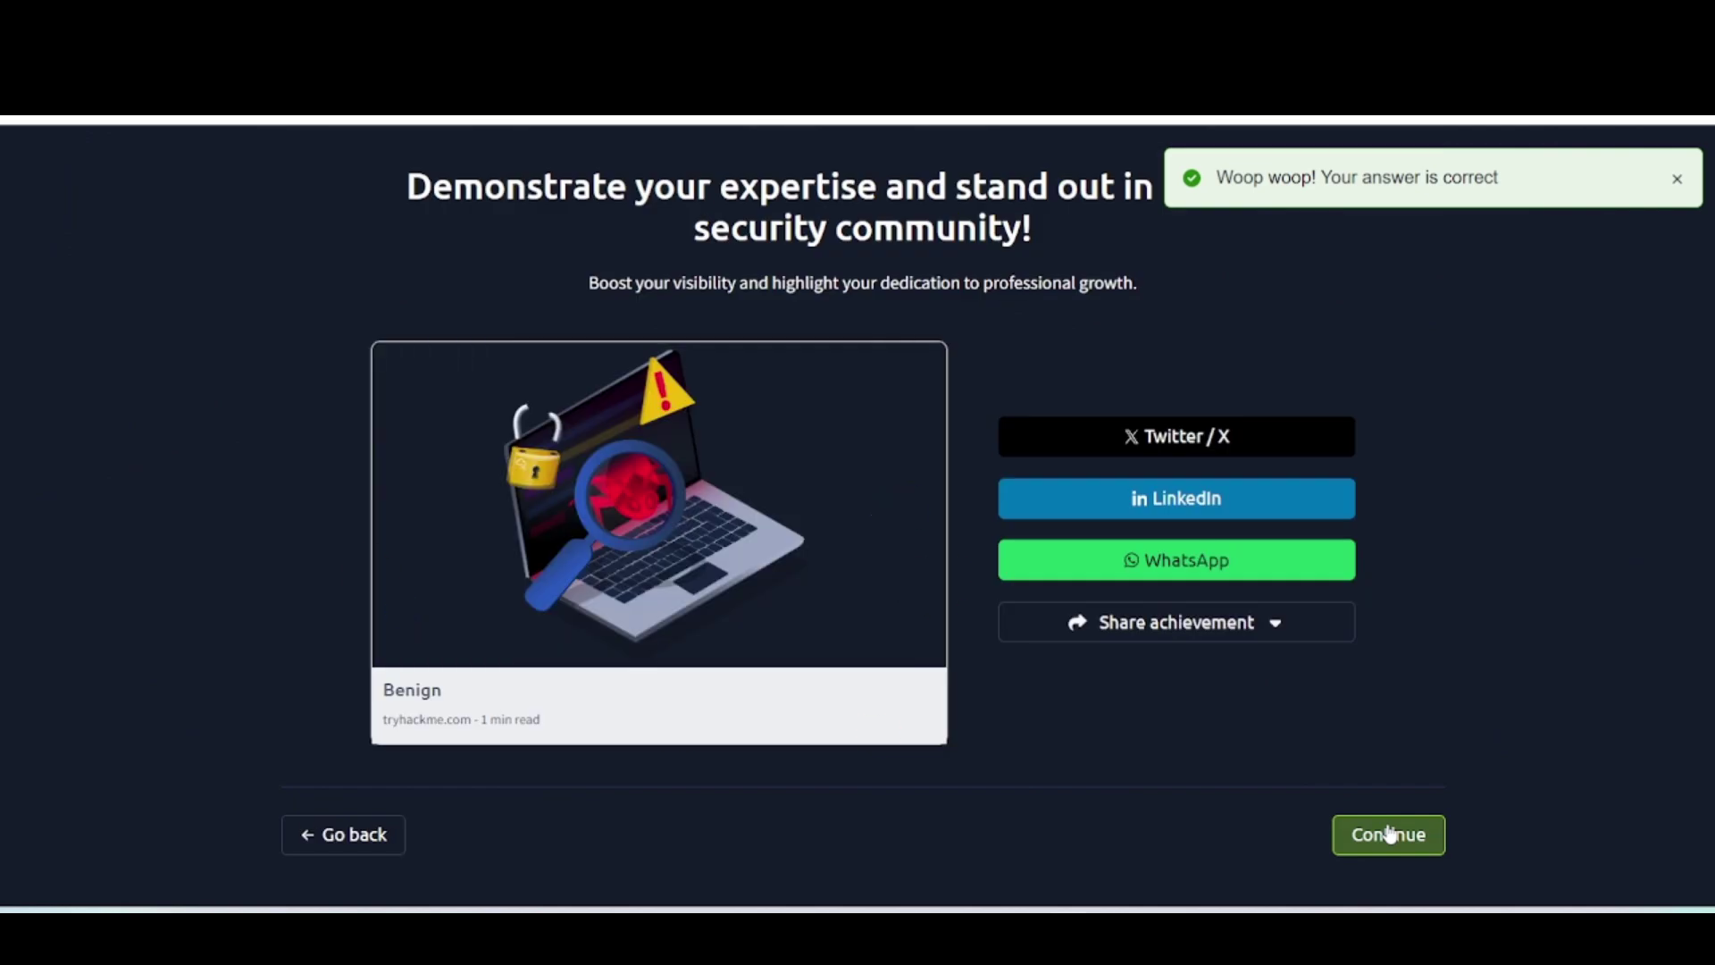
click(1377, 832)
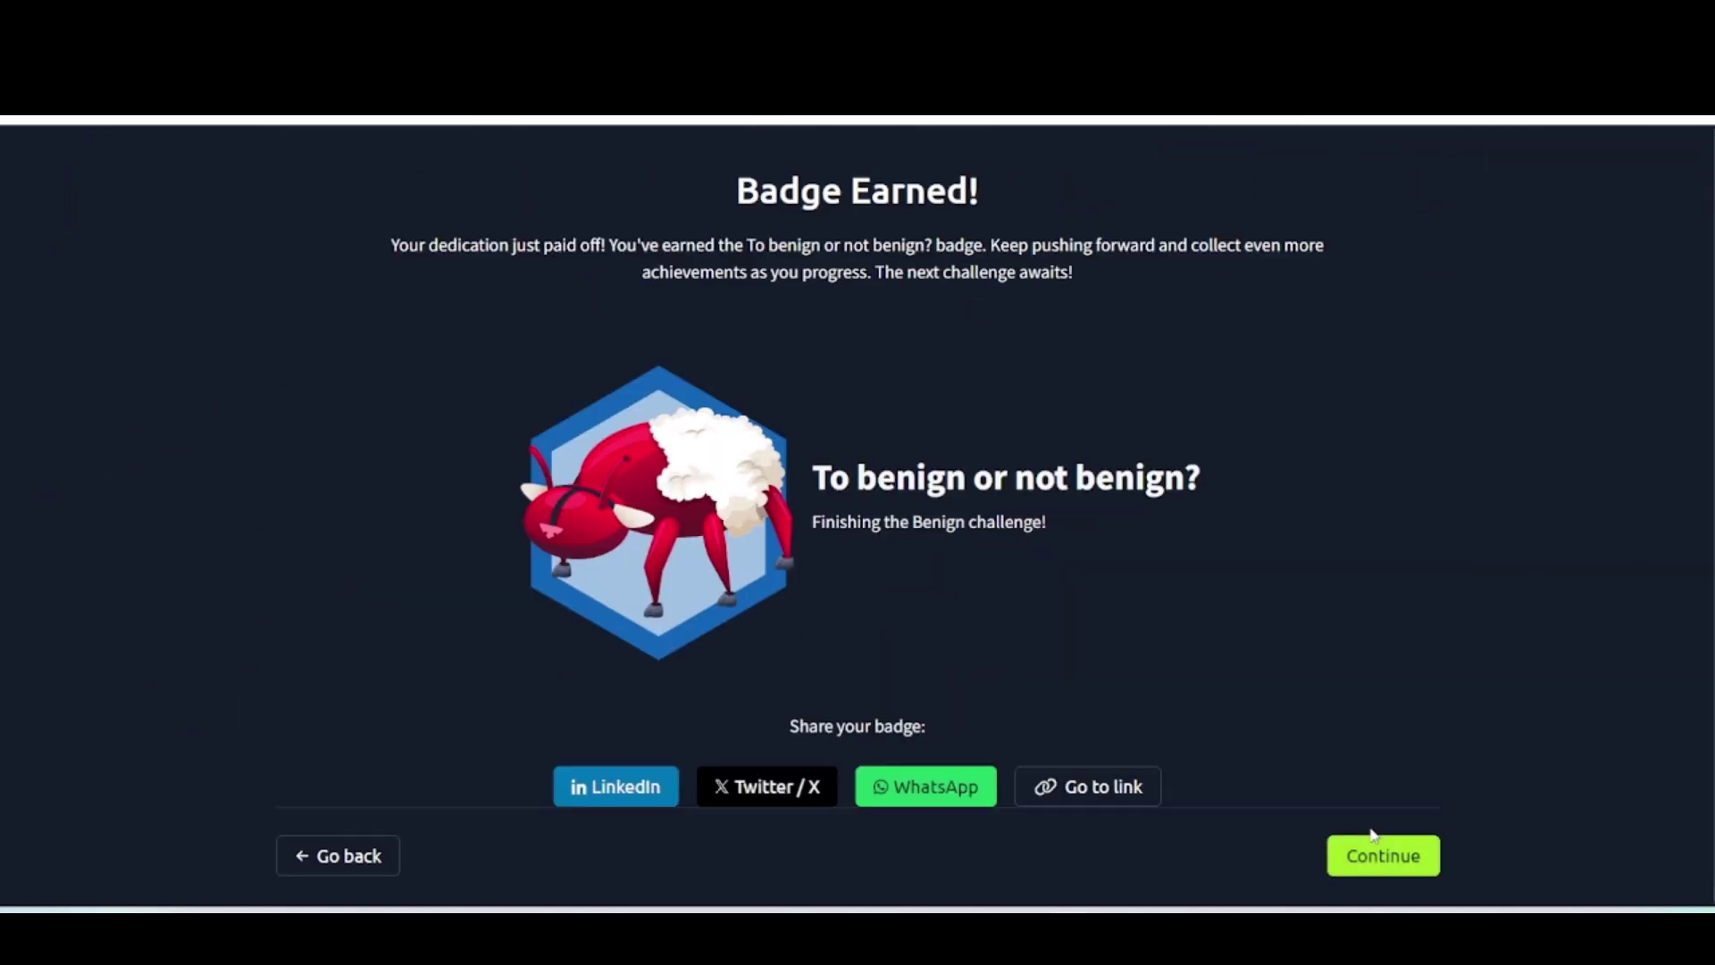
click(1373, 835)
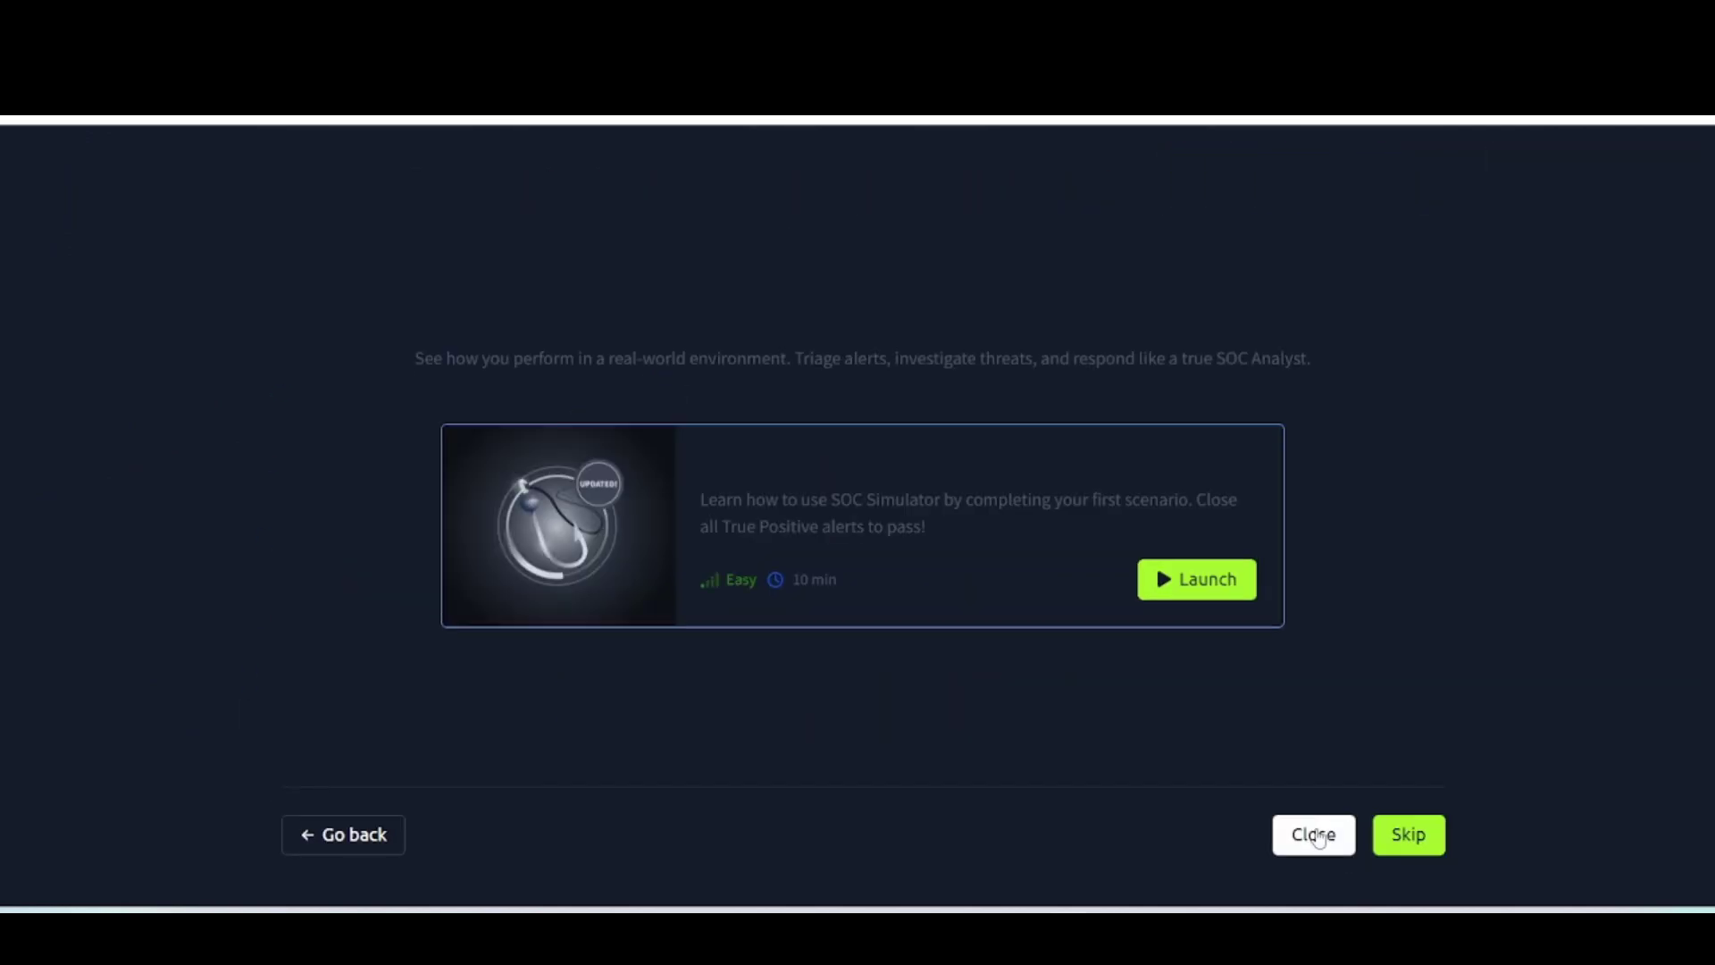
click(1317, 836)
scroll(437, 482, up, 1)
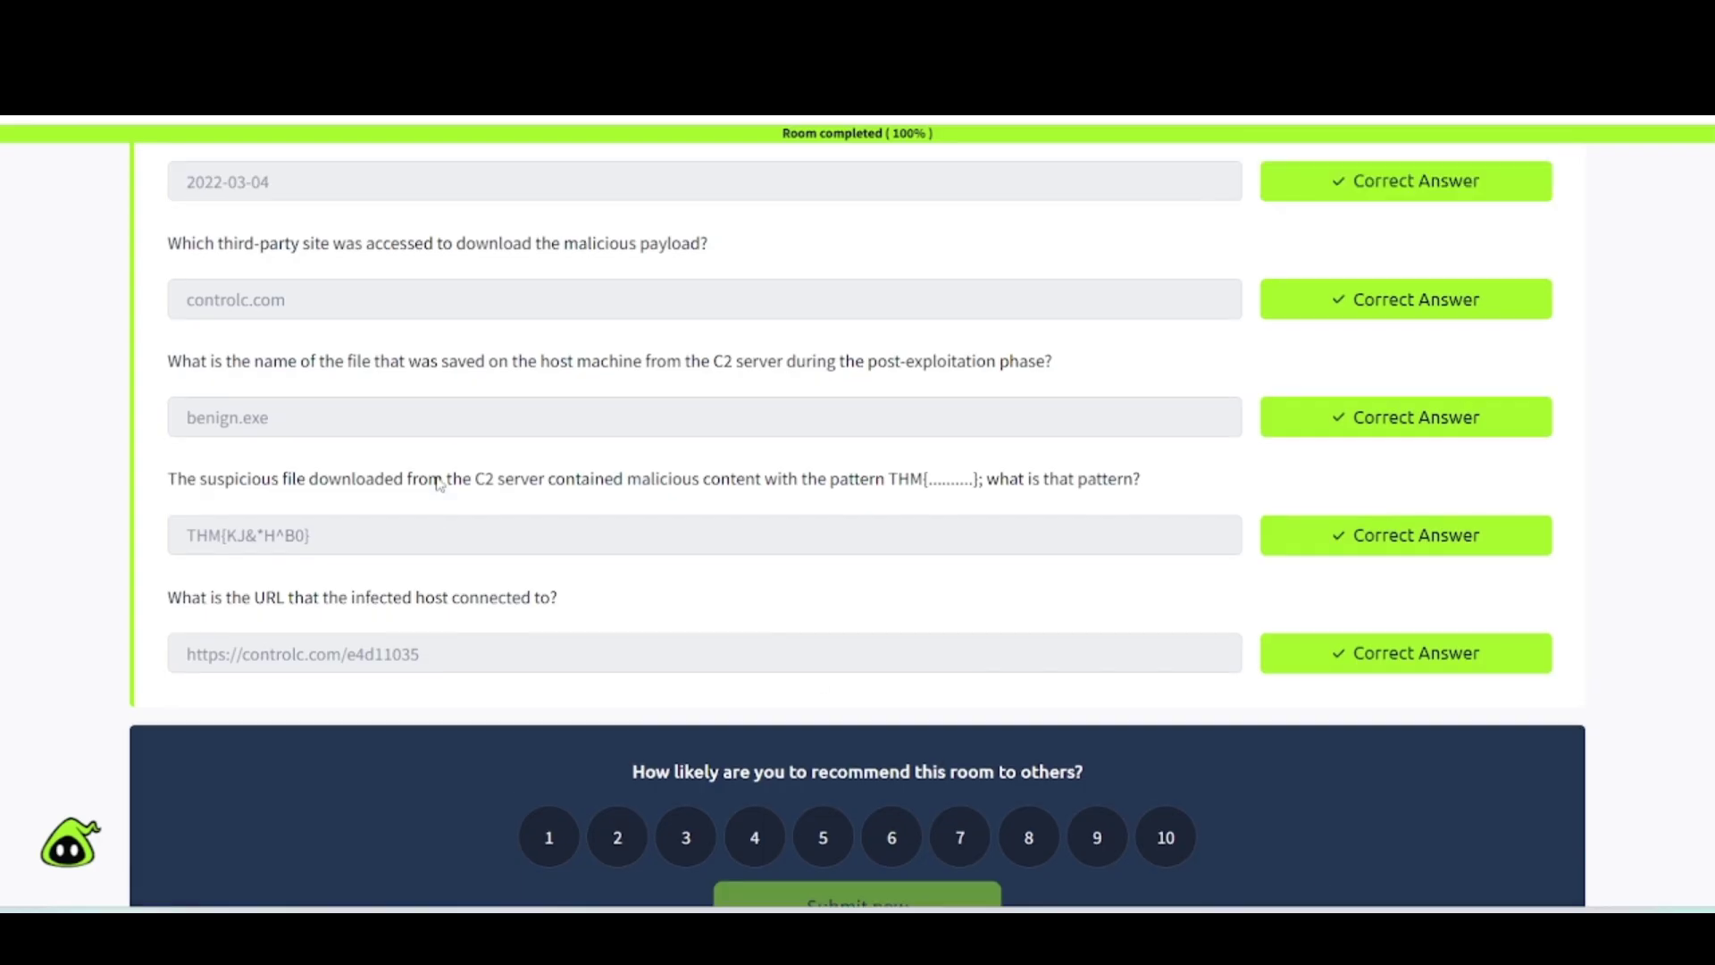
scroll(437, 483, up, 3)
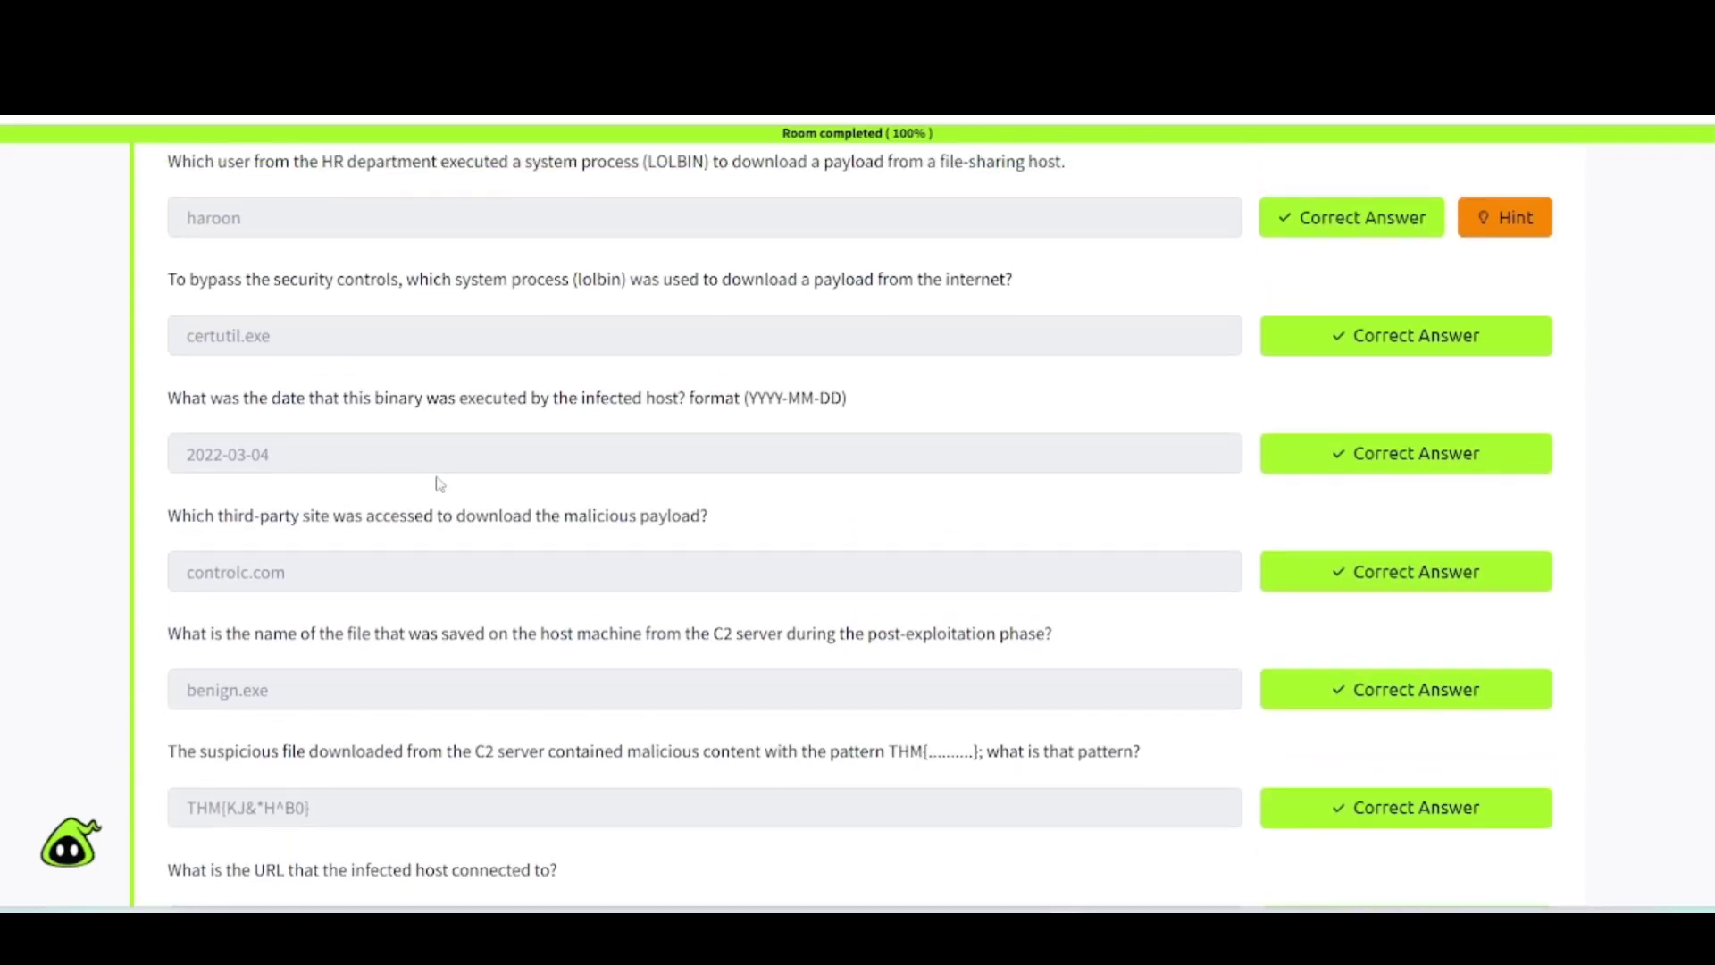
scroll(440, 483, up, 1)
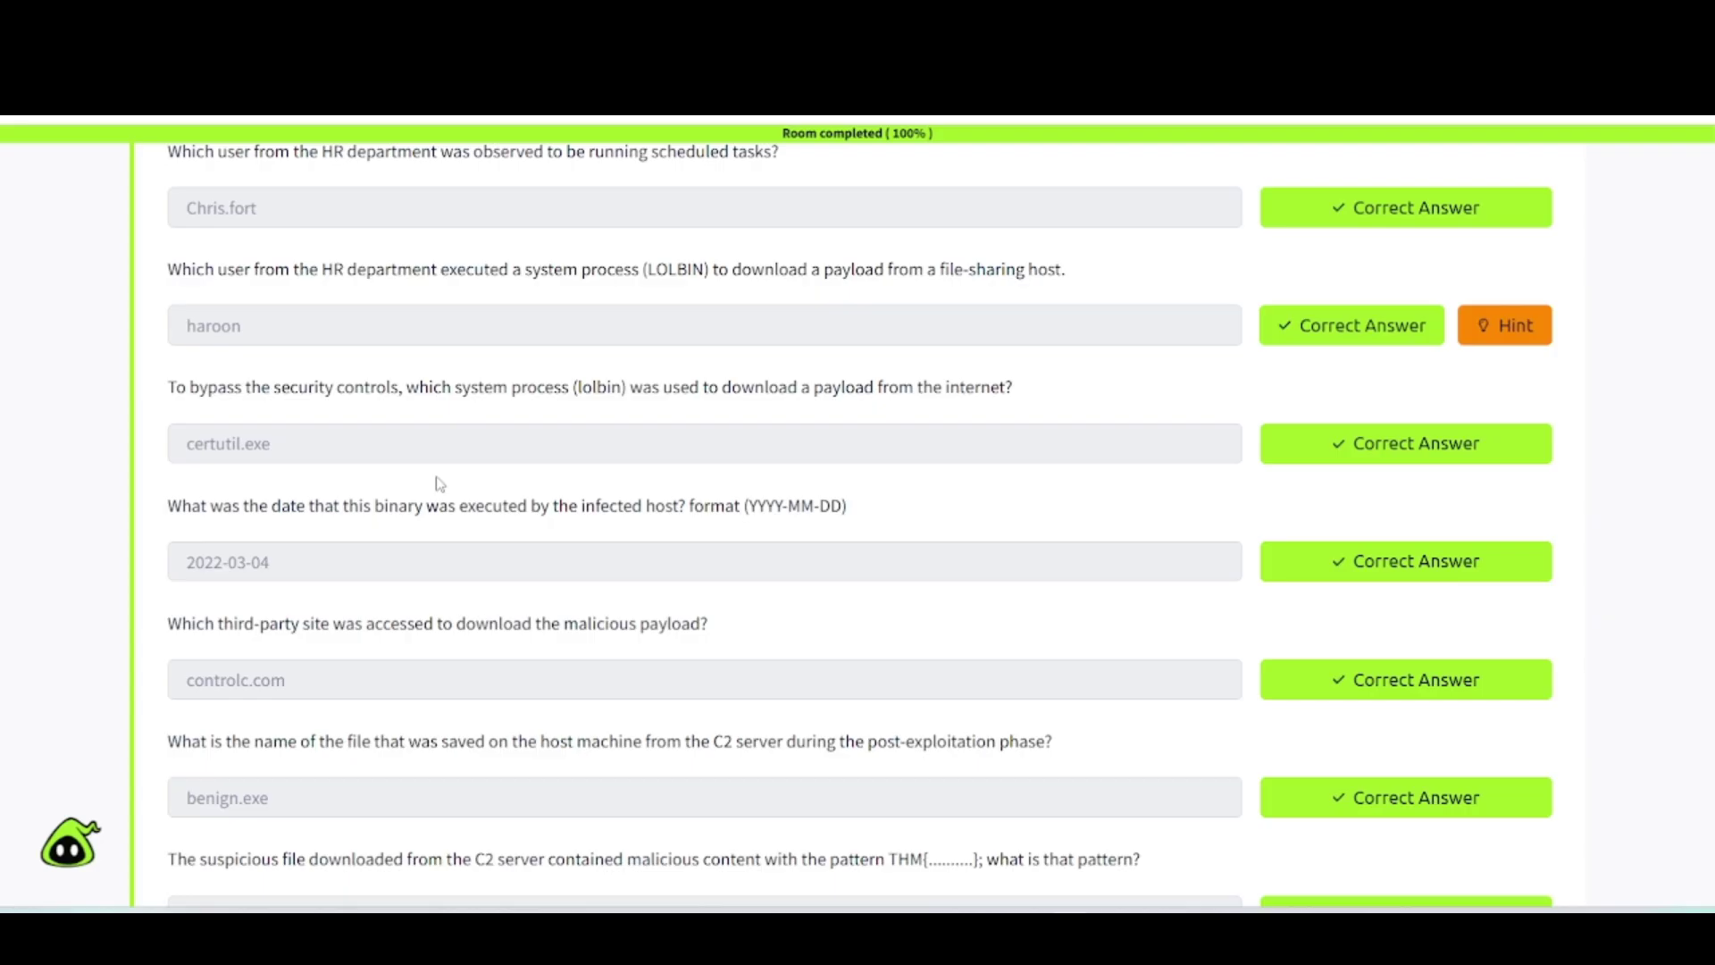
scroll(440, 482, up, 3)
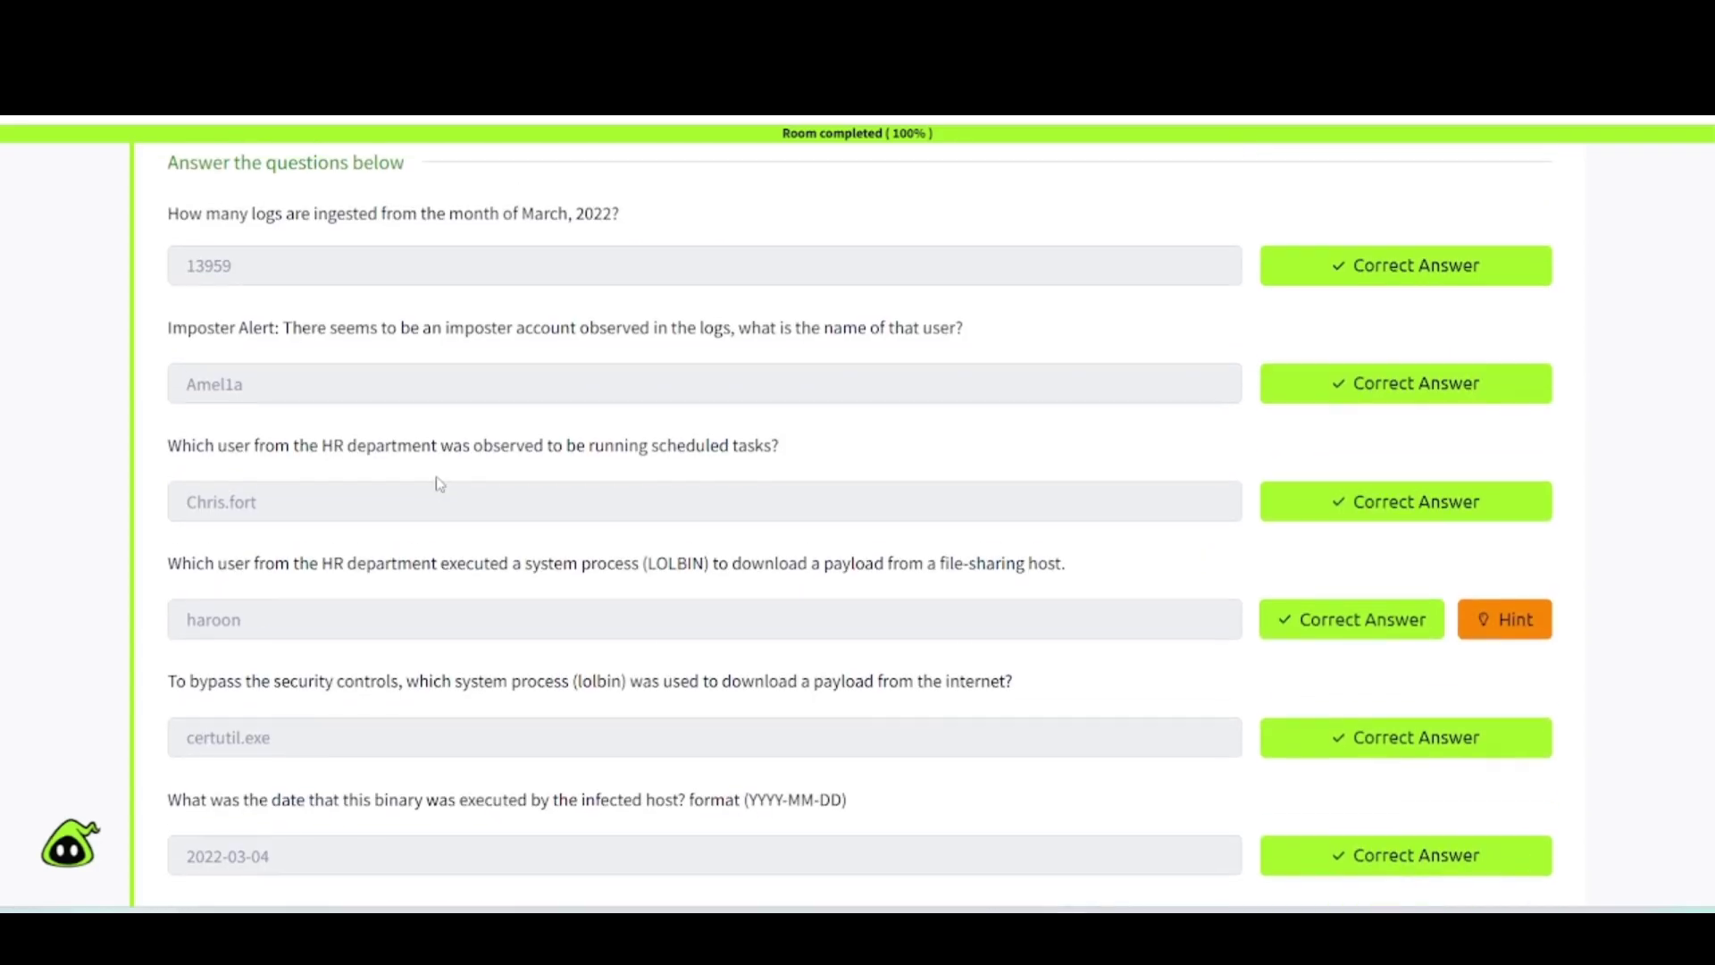
Review the answered questions in the room, focusing on which HR user executed a LOLBIN to download a payload.
scroll(440, 483, down, 3)
scroll(386, 529, down, 2)
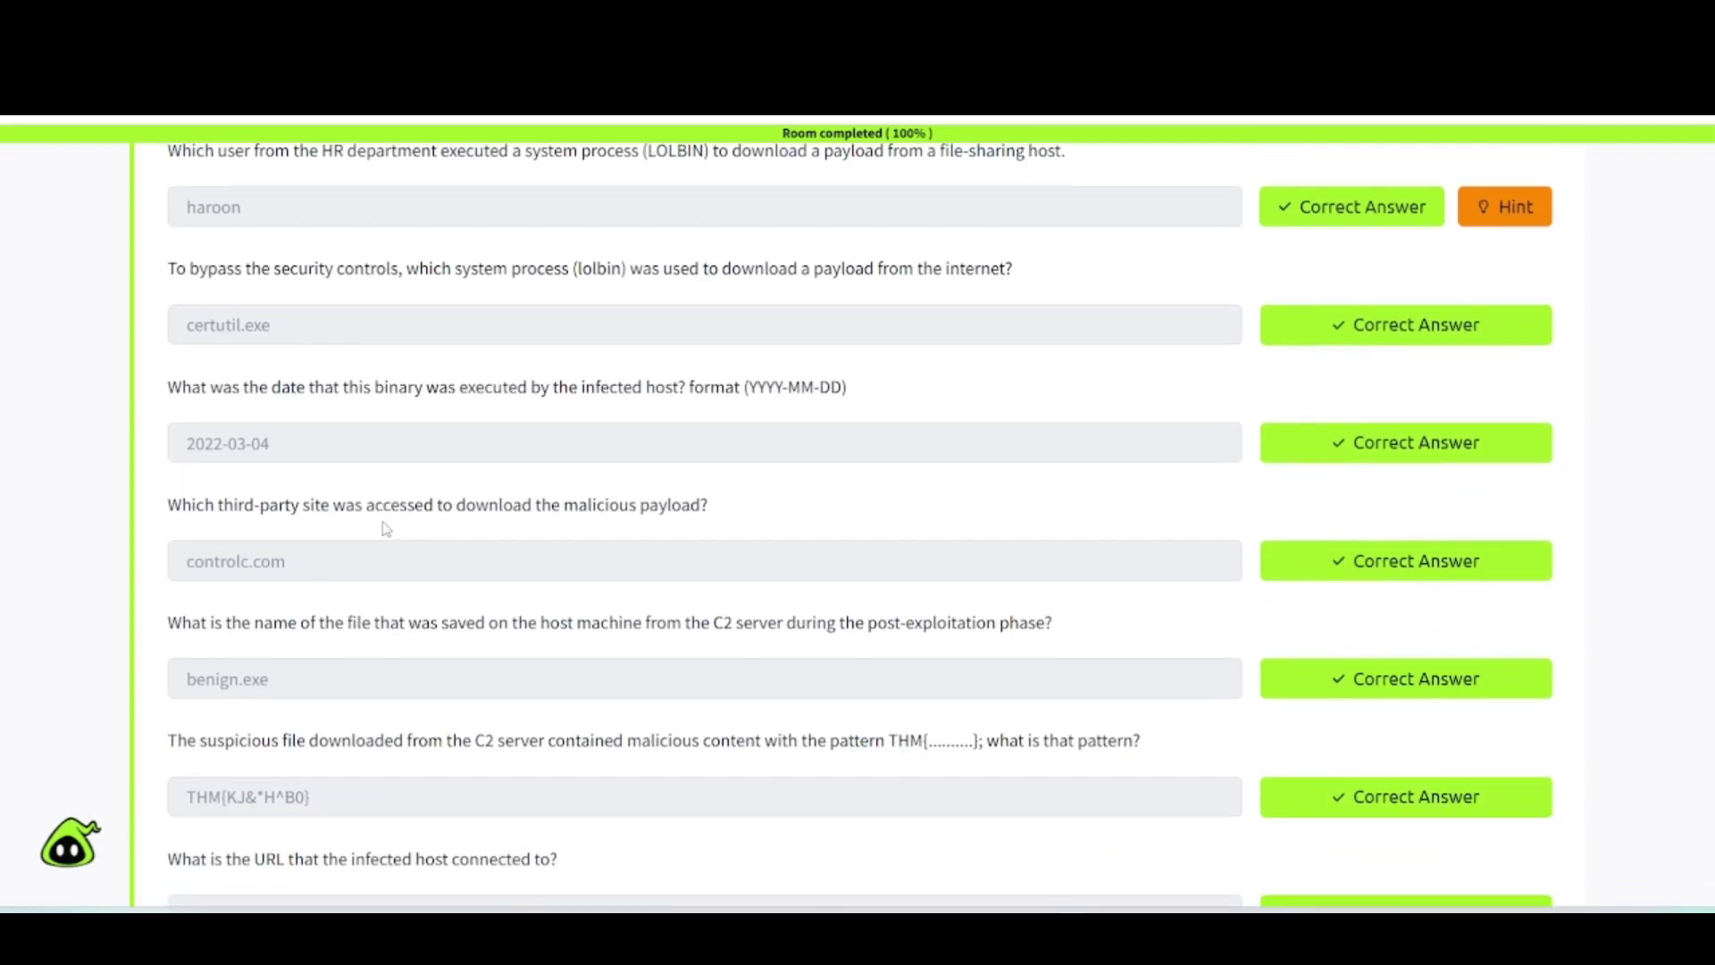
scroll(384, 529, up, 1)
scroll(384, 527, up, 1)
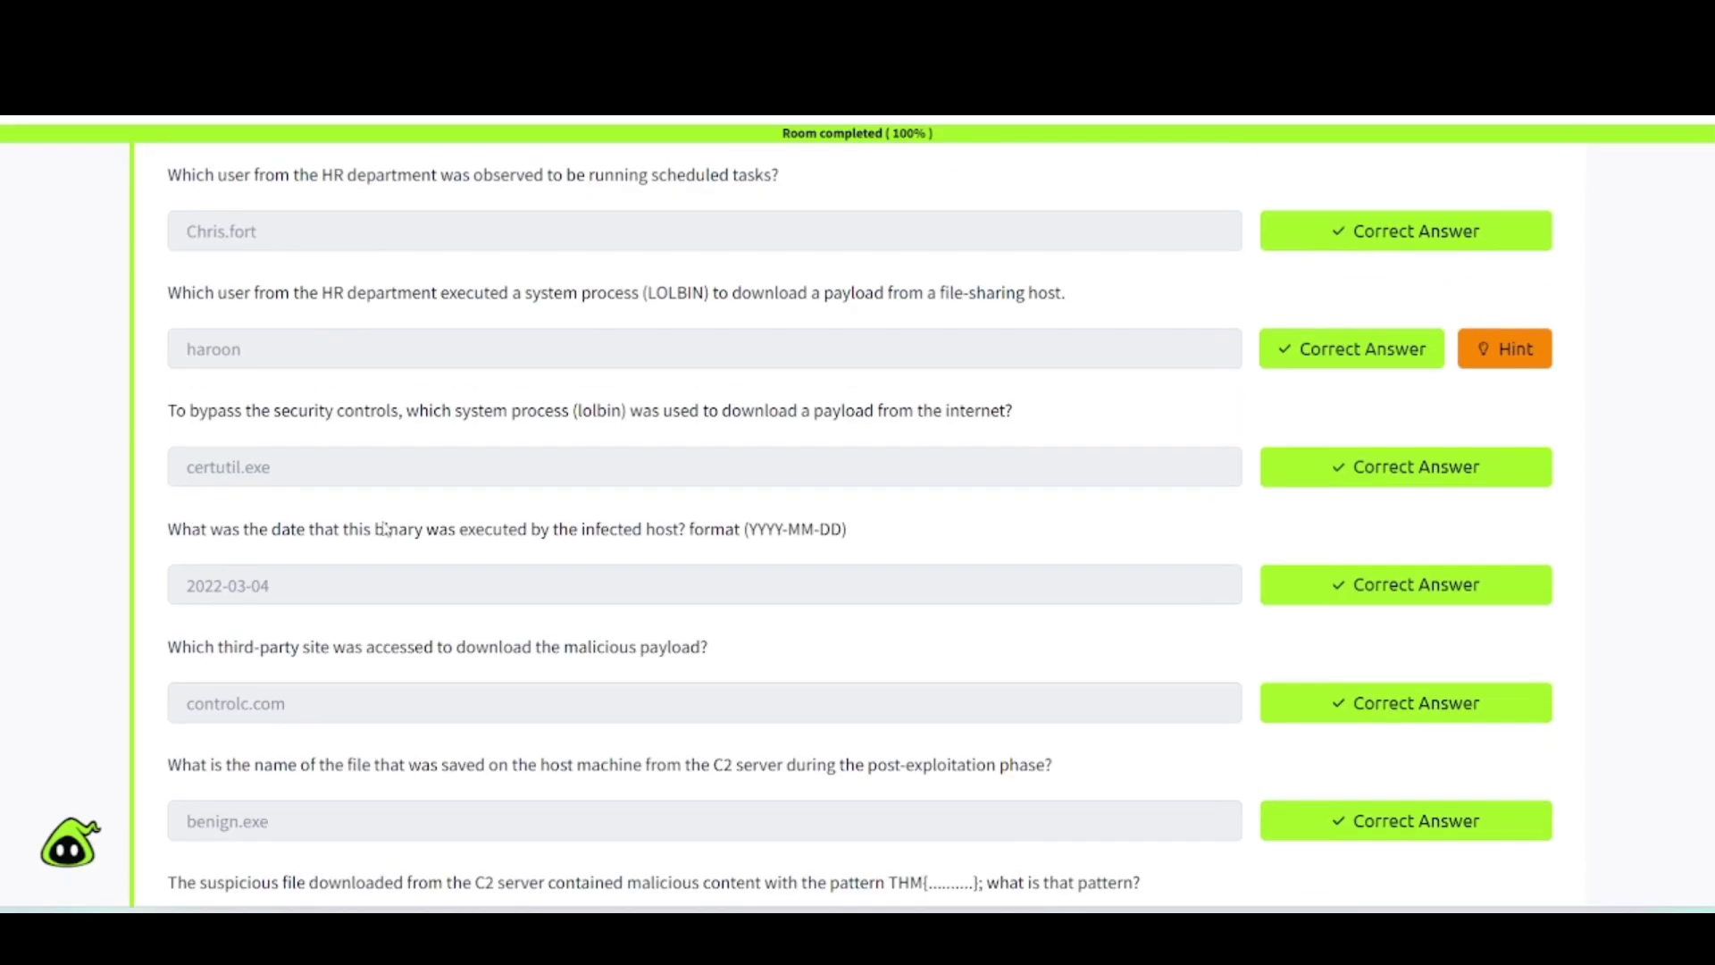
drag(169, 291, 555, 322)
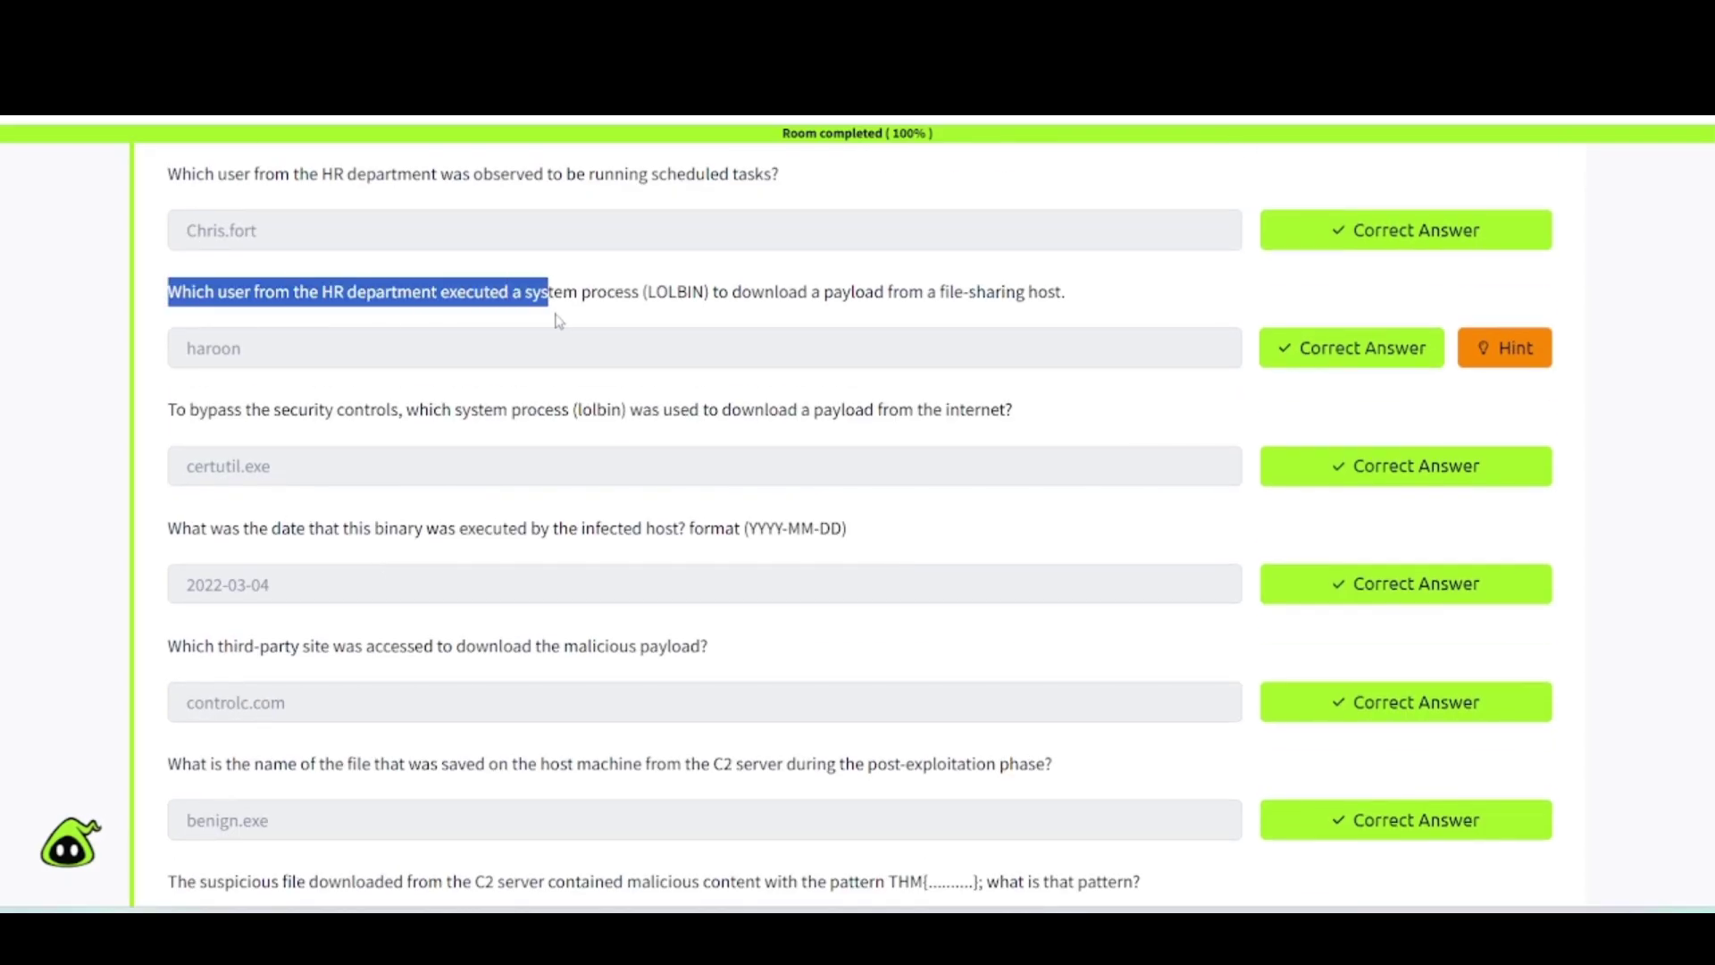
click(624, 315)
scroll(227, 338, up, 5)
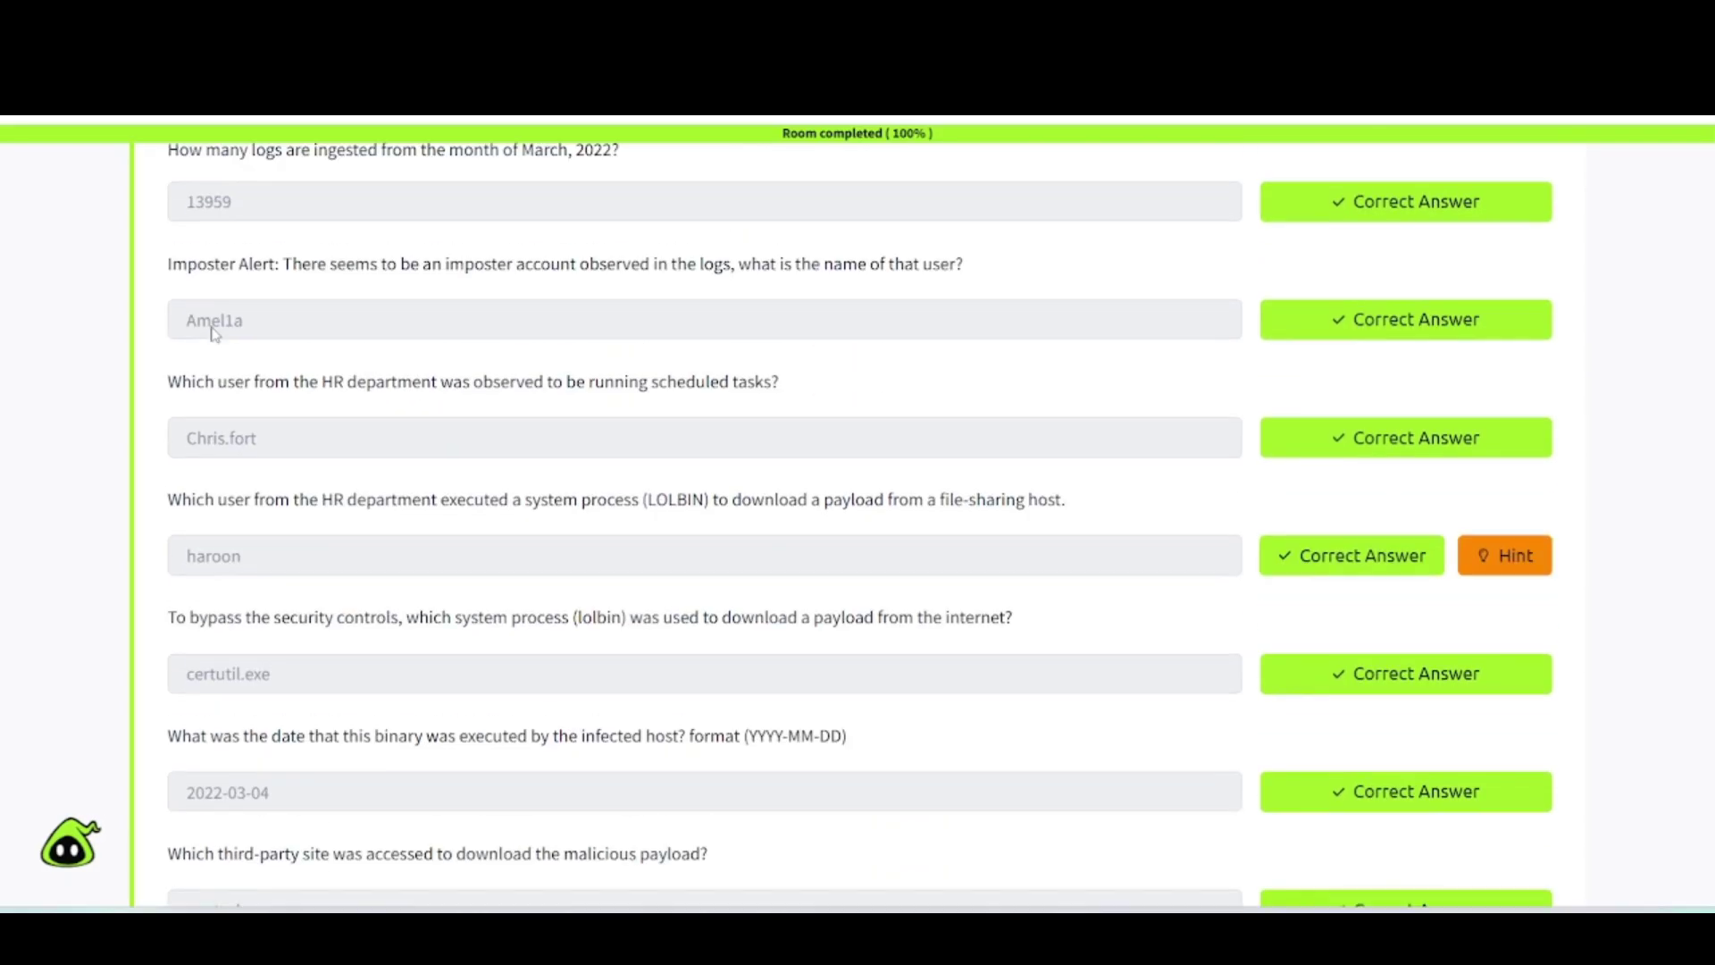
scroll(295, 444, up, 3)
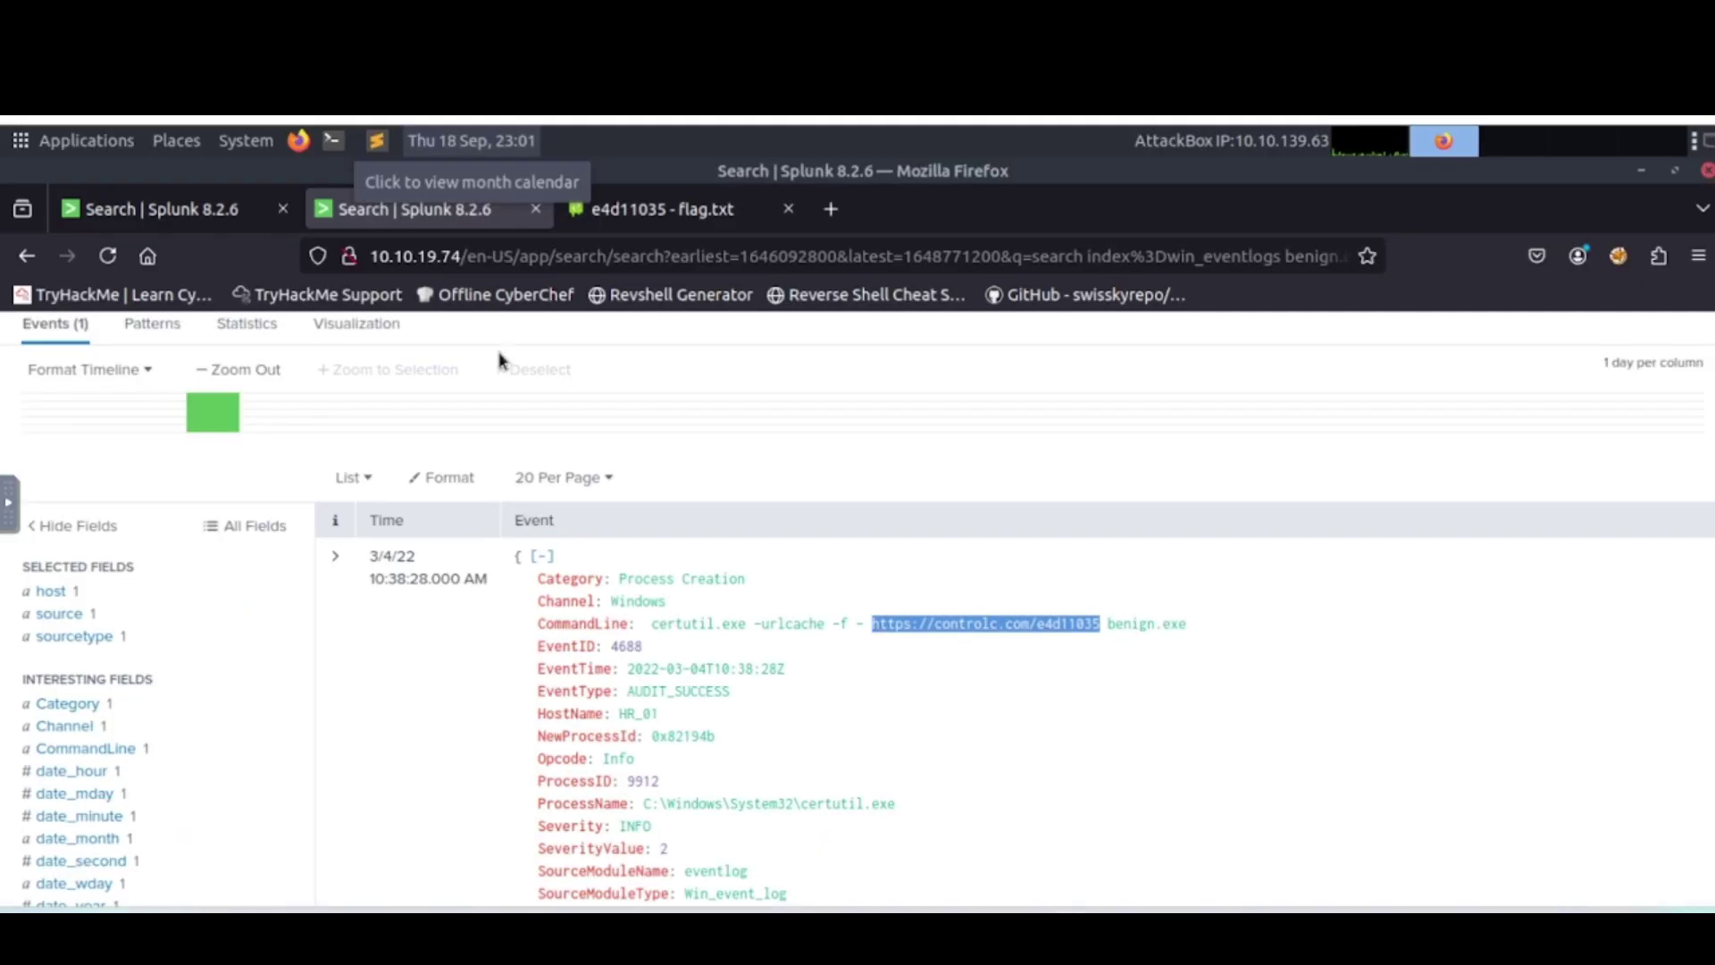
Replace the benign.exe term in the Splunk win_eventlogs search with the start of a UserName filter.
scroll(421, 467, up, 3)
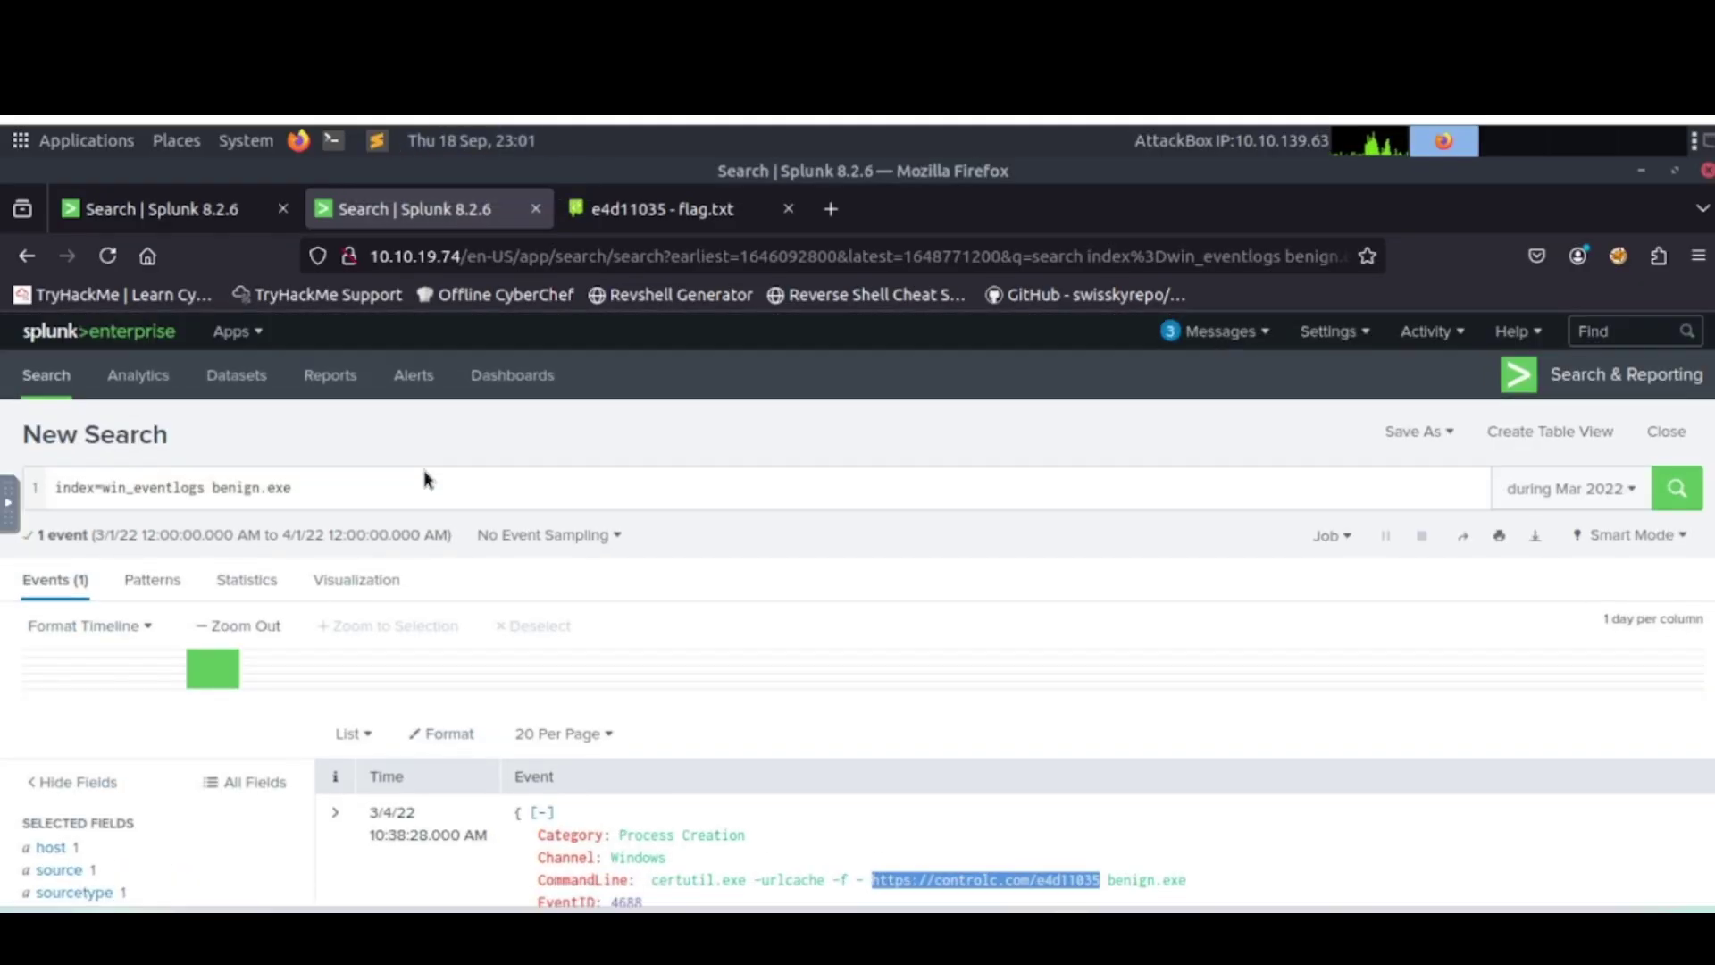
click(336, 489)
key(BackSpace)
key(BackSpace)
key(BackSpace)
key(BackSpace)
key(BackSpace)
key(BackSpace)
key(BackSpace)
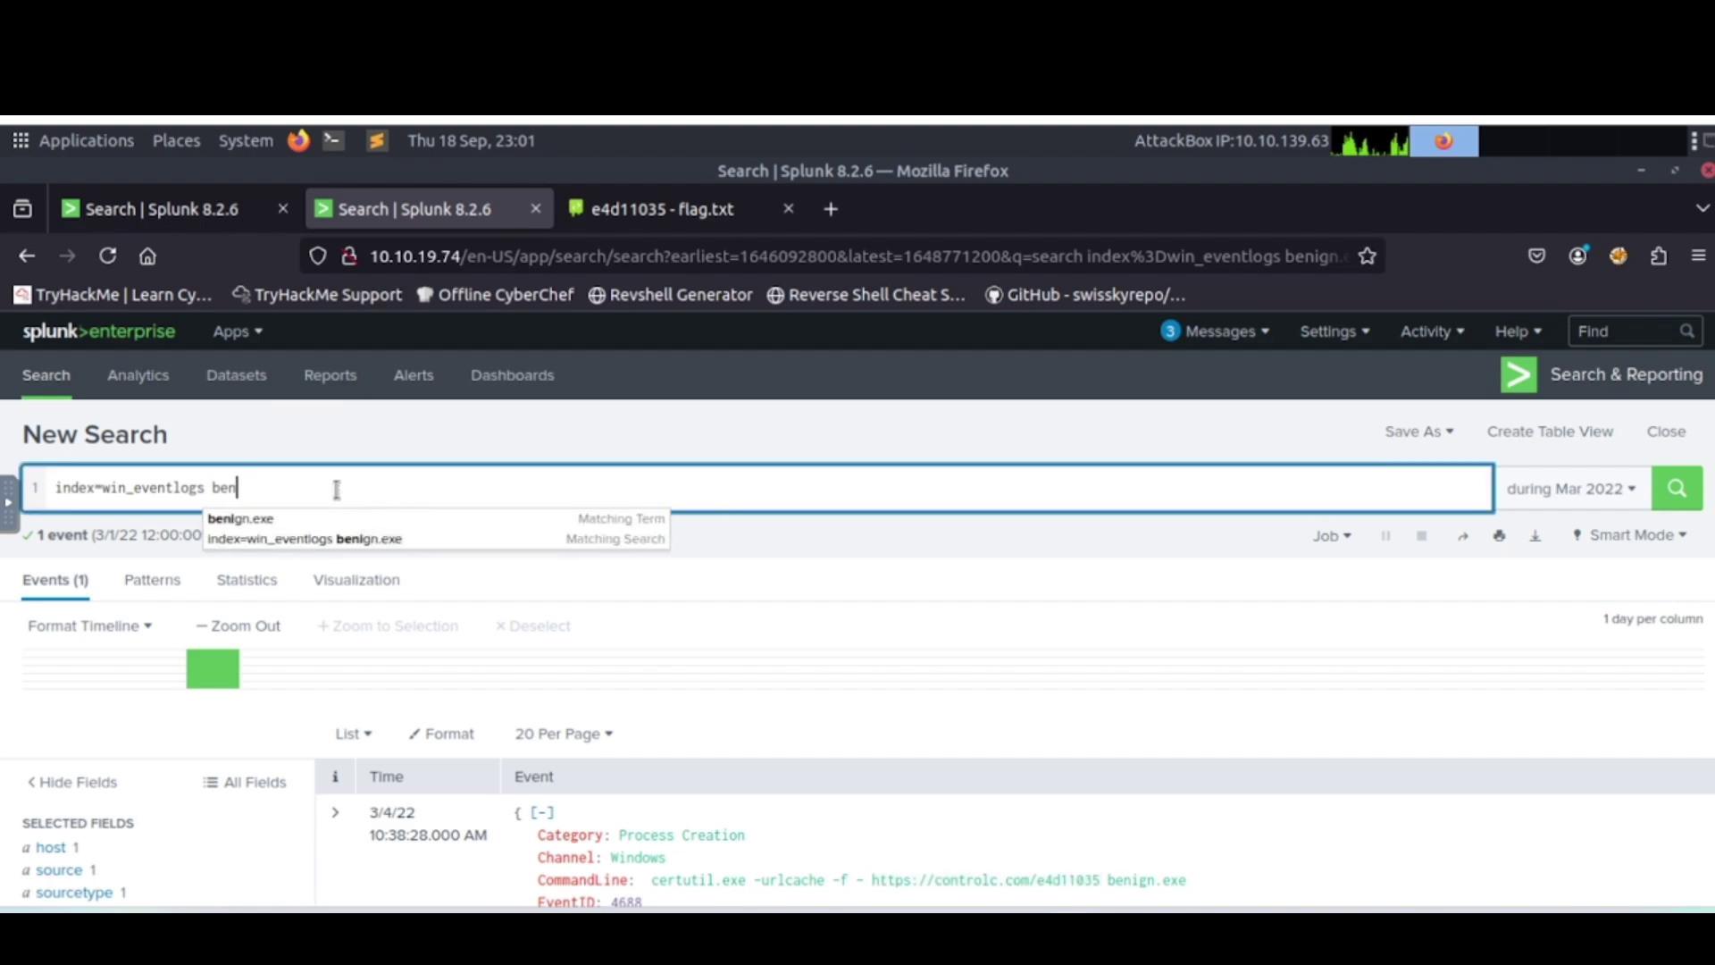
key(BackSpace)
key(BackSpace)
key(BackSpace)
text(UserName="Ame)
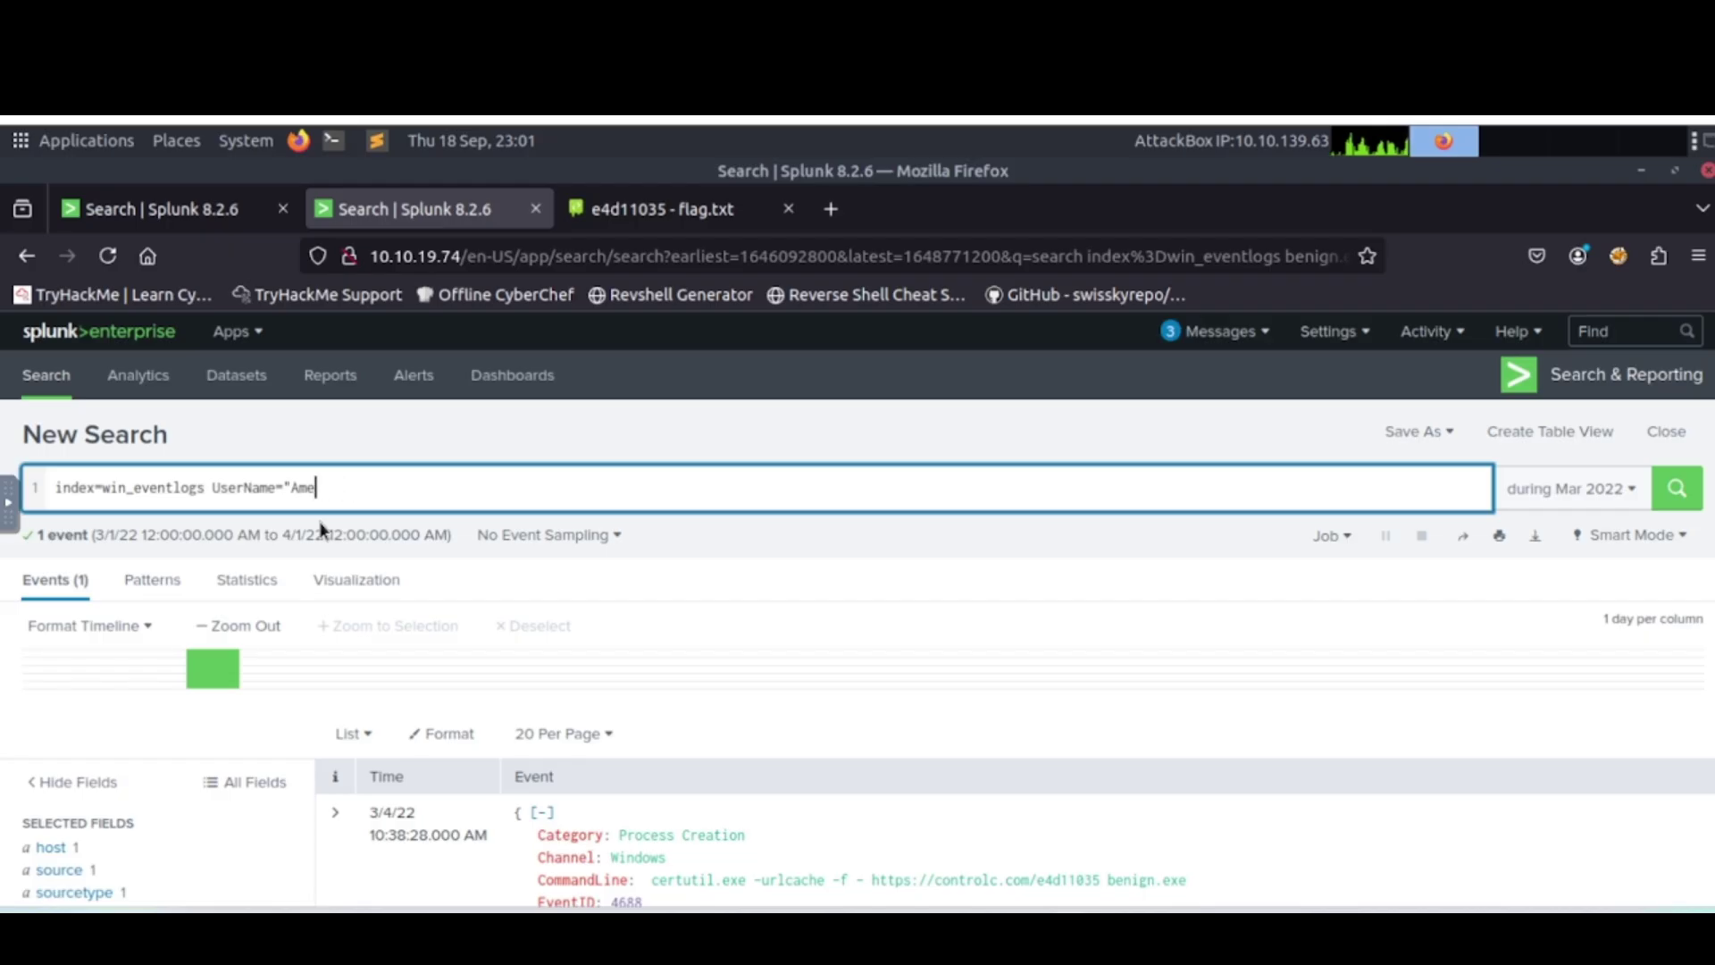
Change the UserName filter to an IN condition with empty parentheses for a list of users.
key(BackSpace)
key(BackSpace)
key(BackSpace)
key(BackSpace)
key(BackSpace)
text(IN)
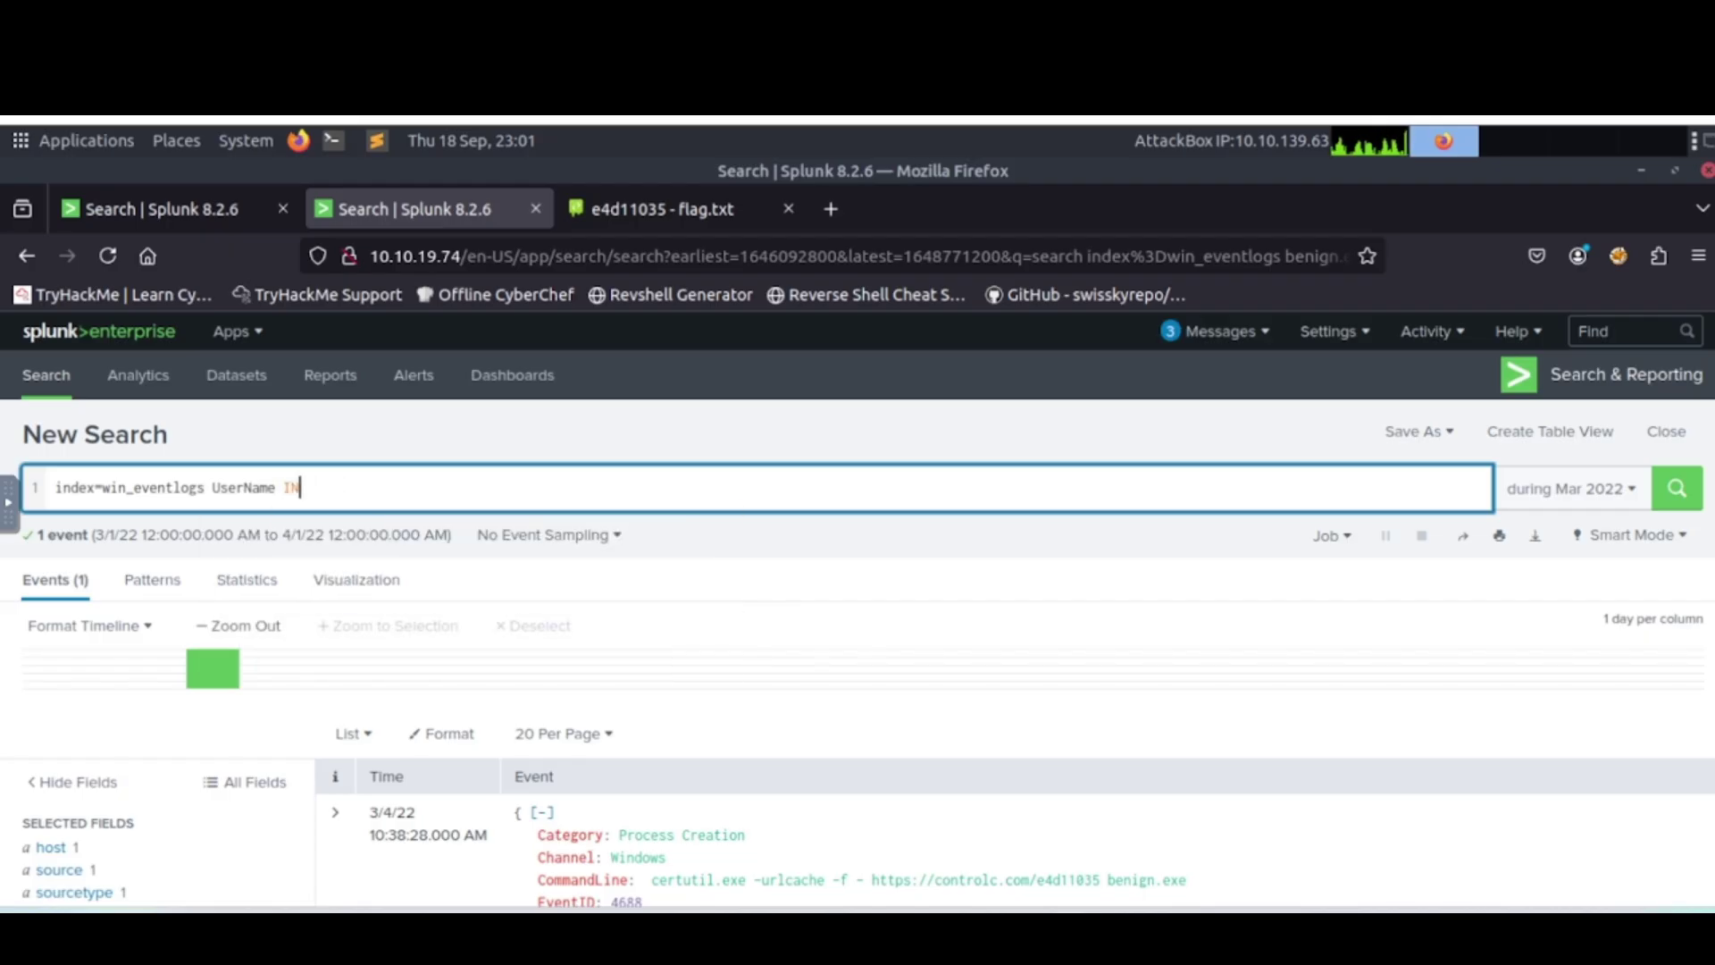
text( ())
key(Left)
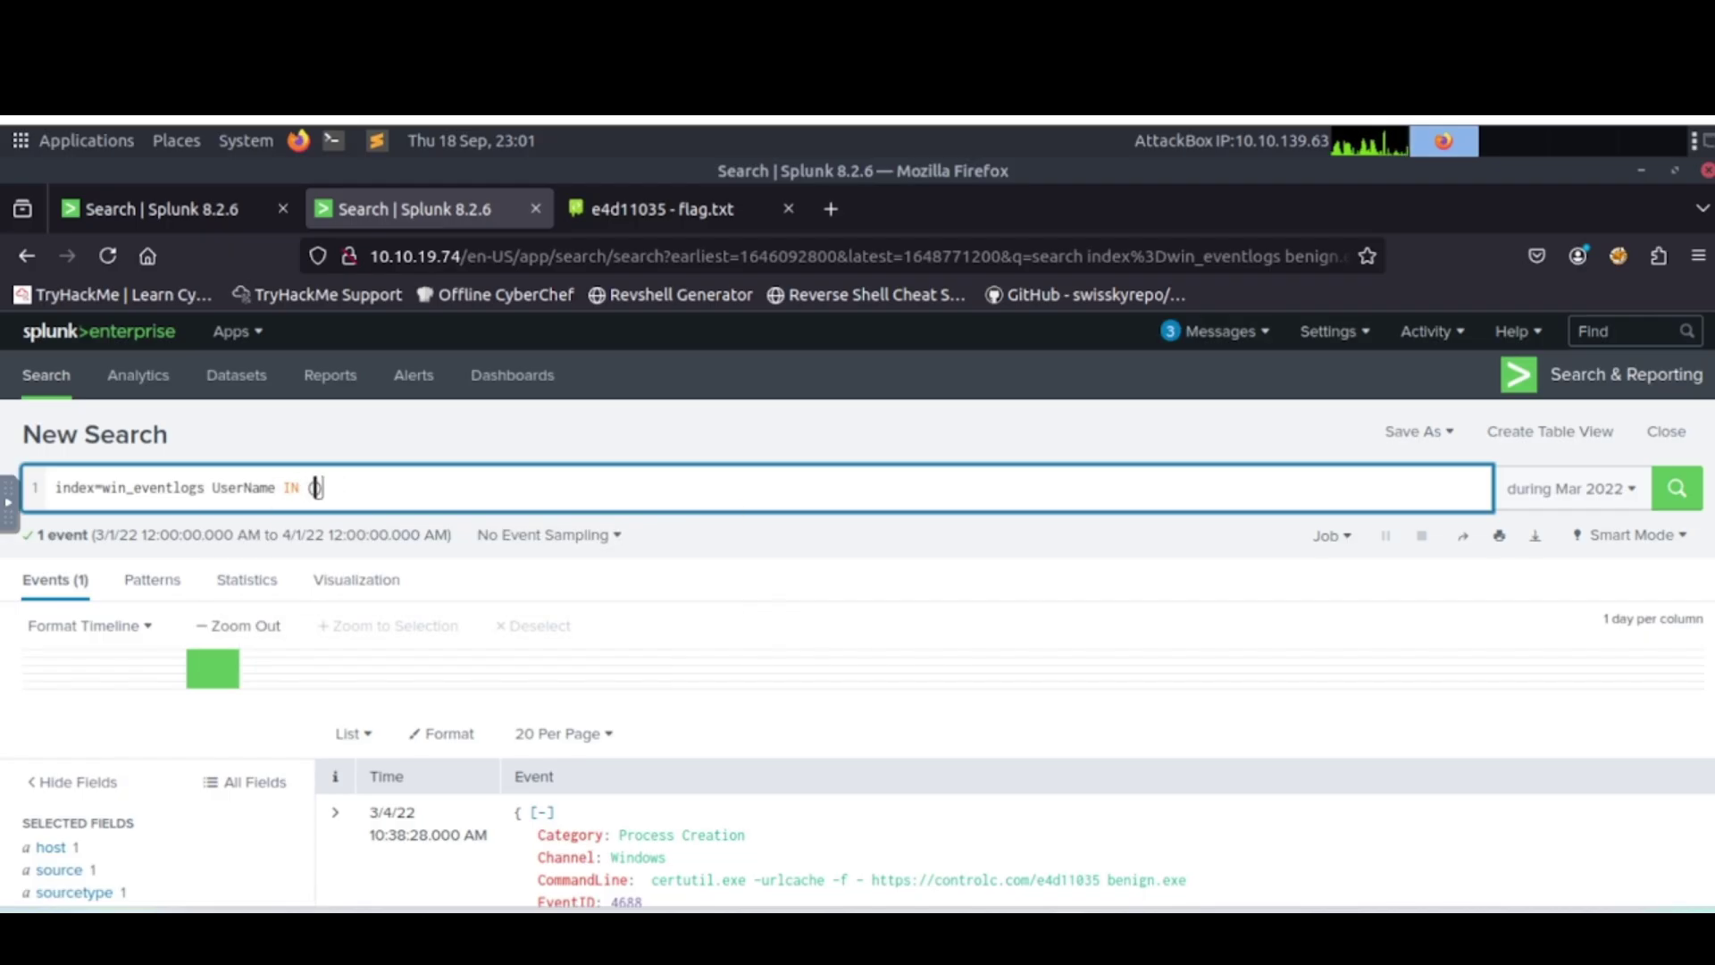
Fill the UserName IN list with the first names of the three HR department users and run the search.
text(haroon )
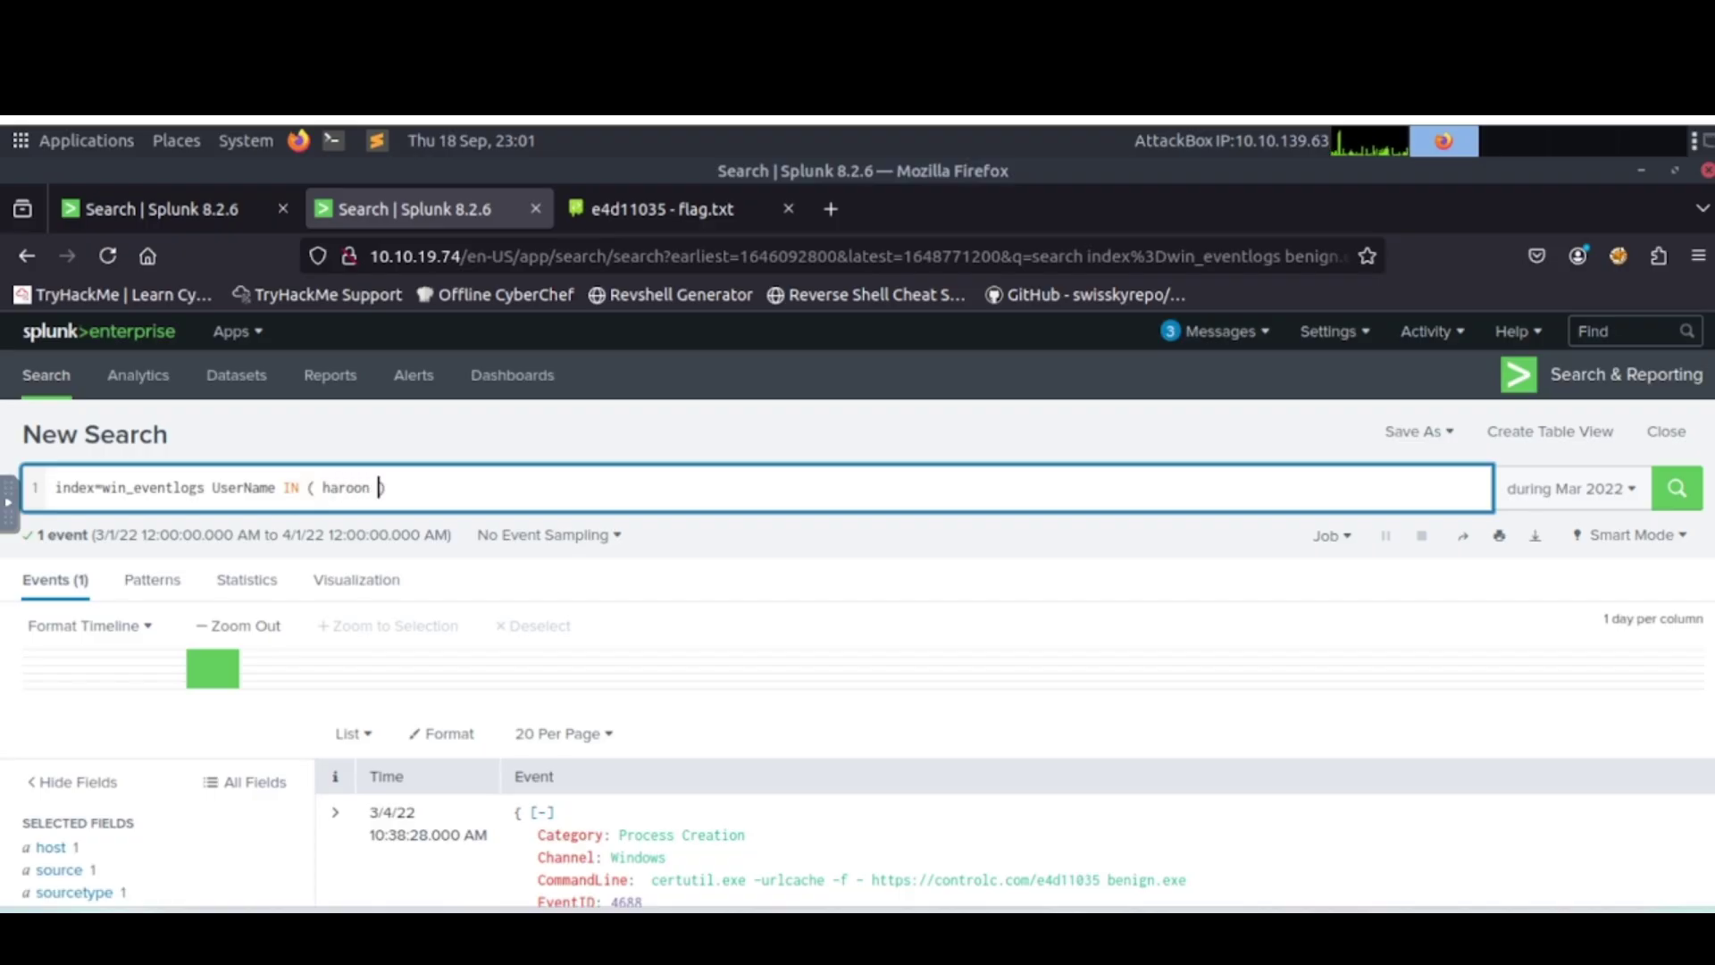
text(daina)
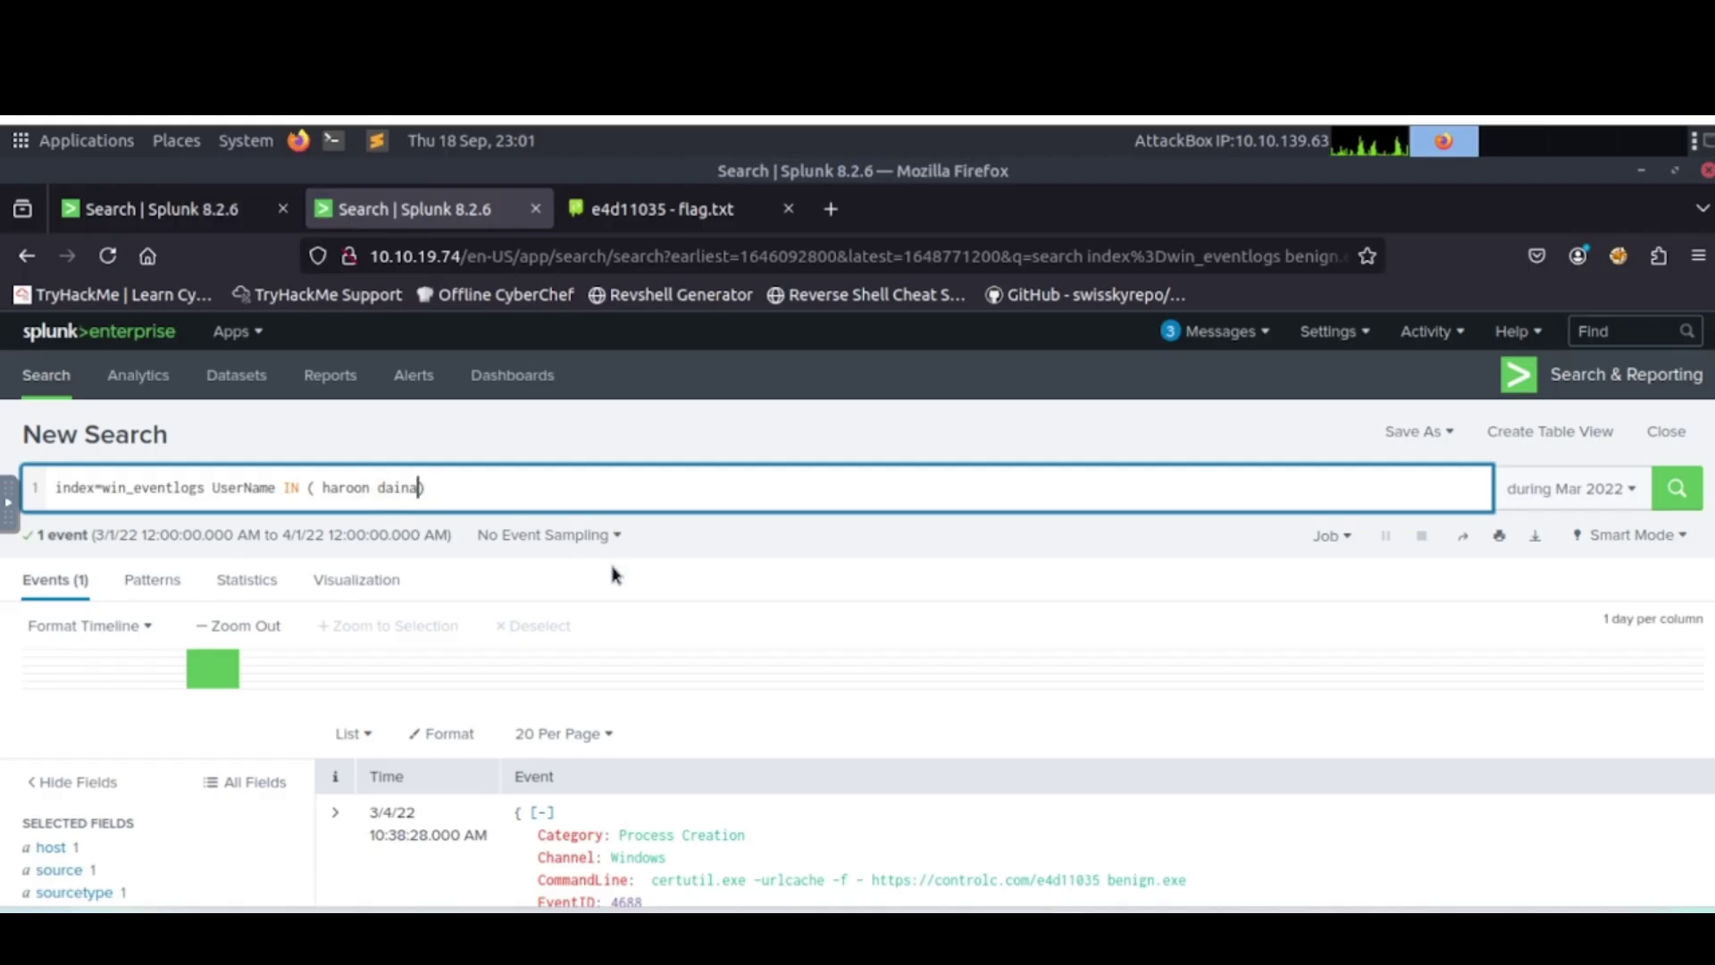
key(BackSpace)
key(BackSpace)
key(BackSpace)
key(BackSpace)
text(ian c)
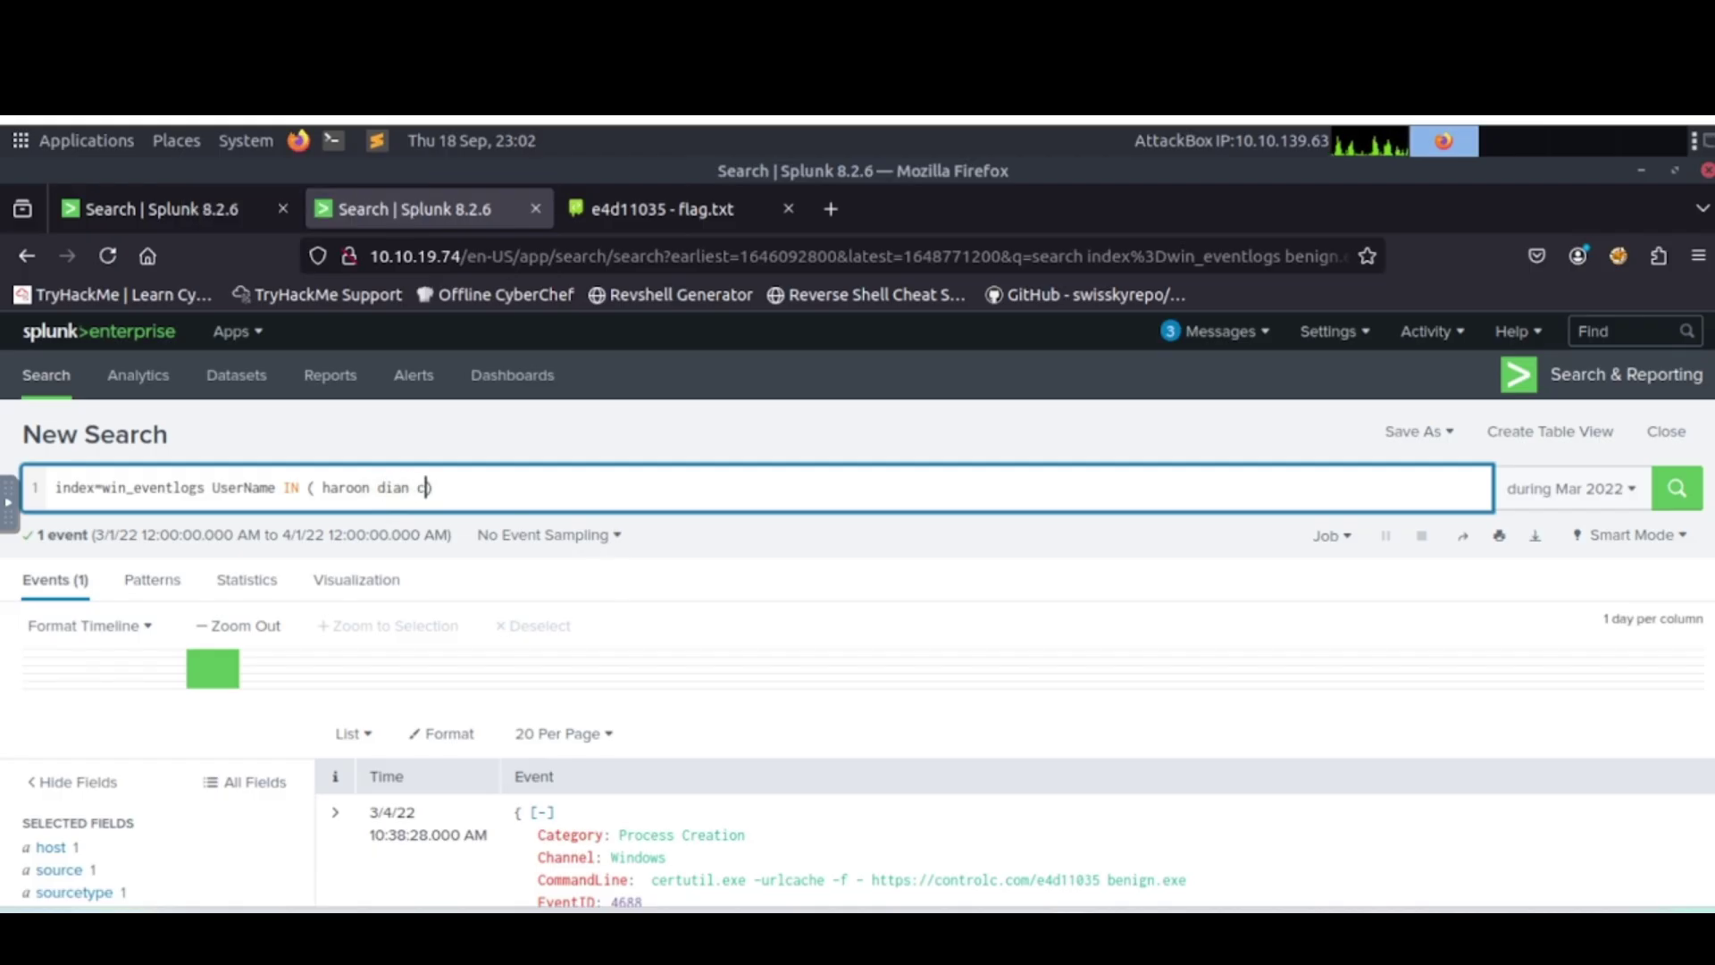
text(hris)
key(Return)
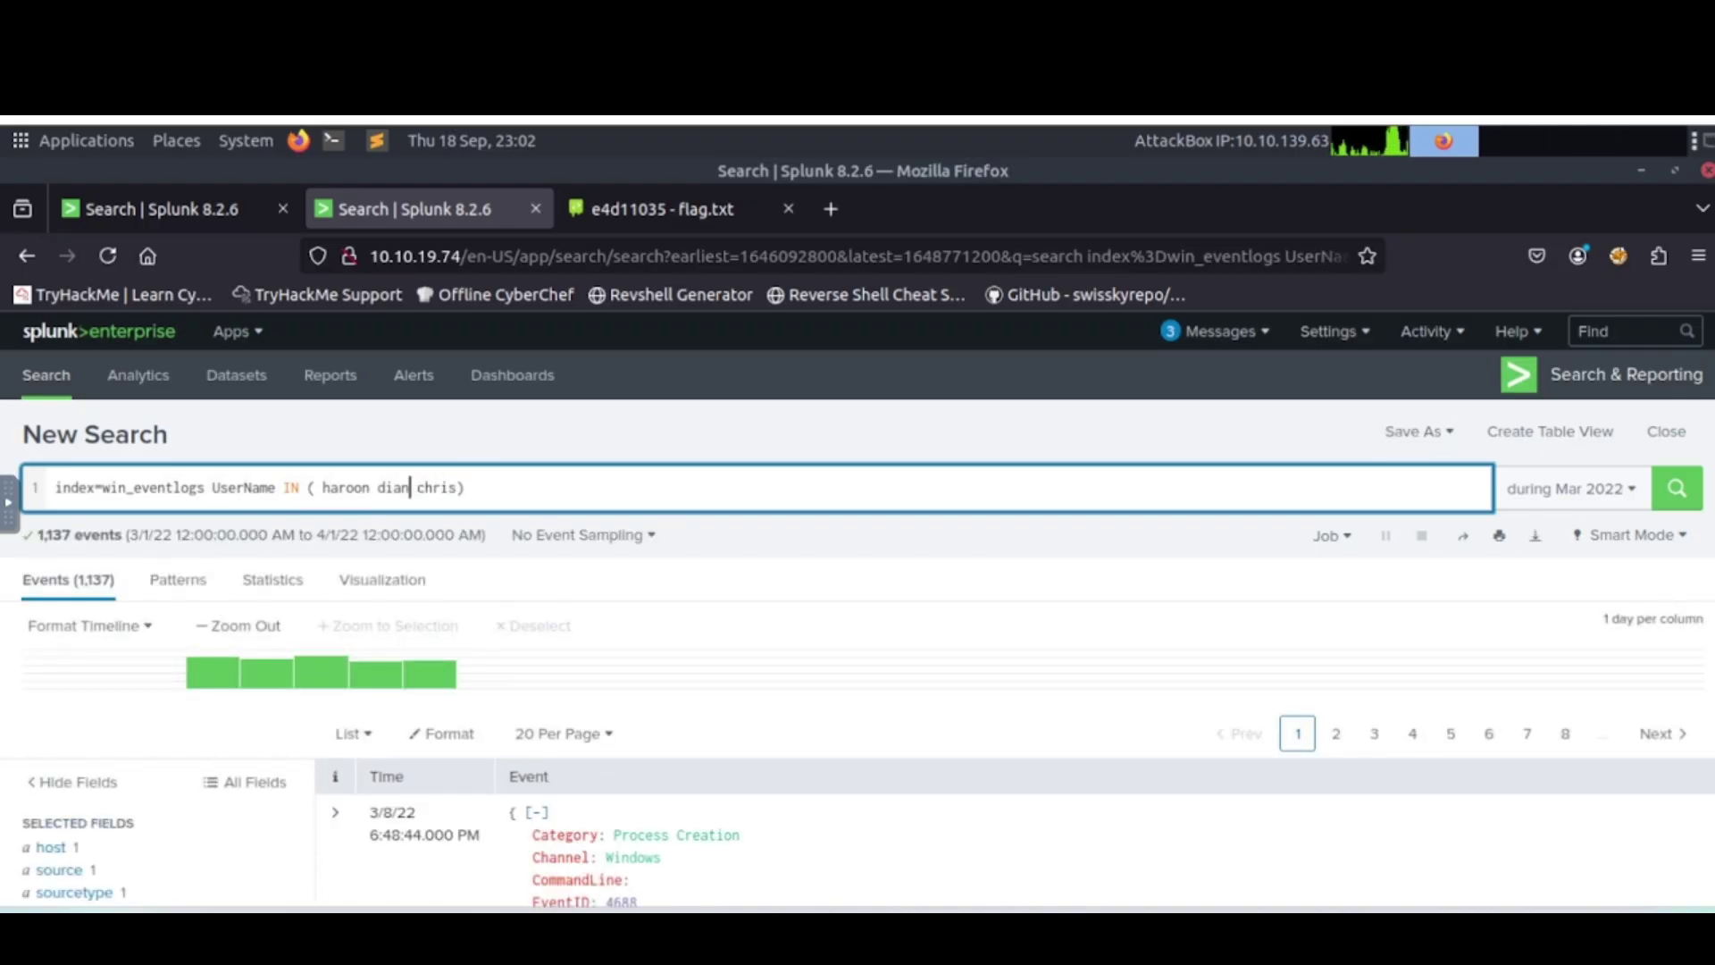
text(a)
key(Return)
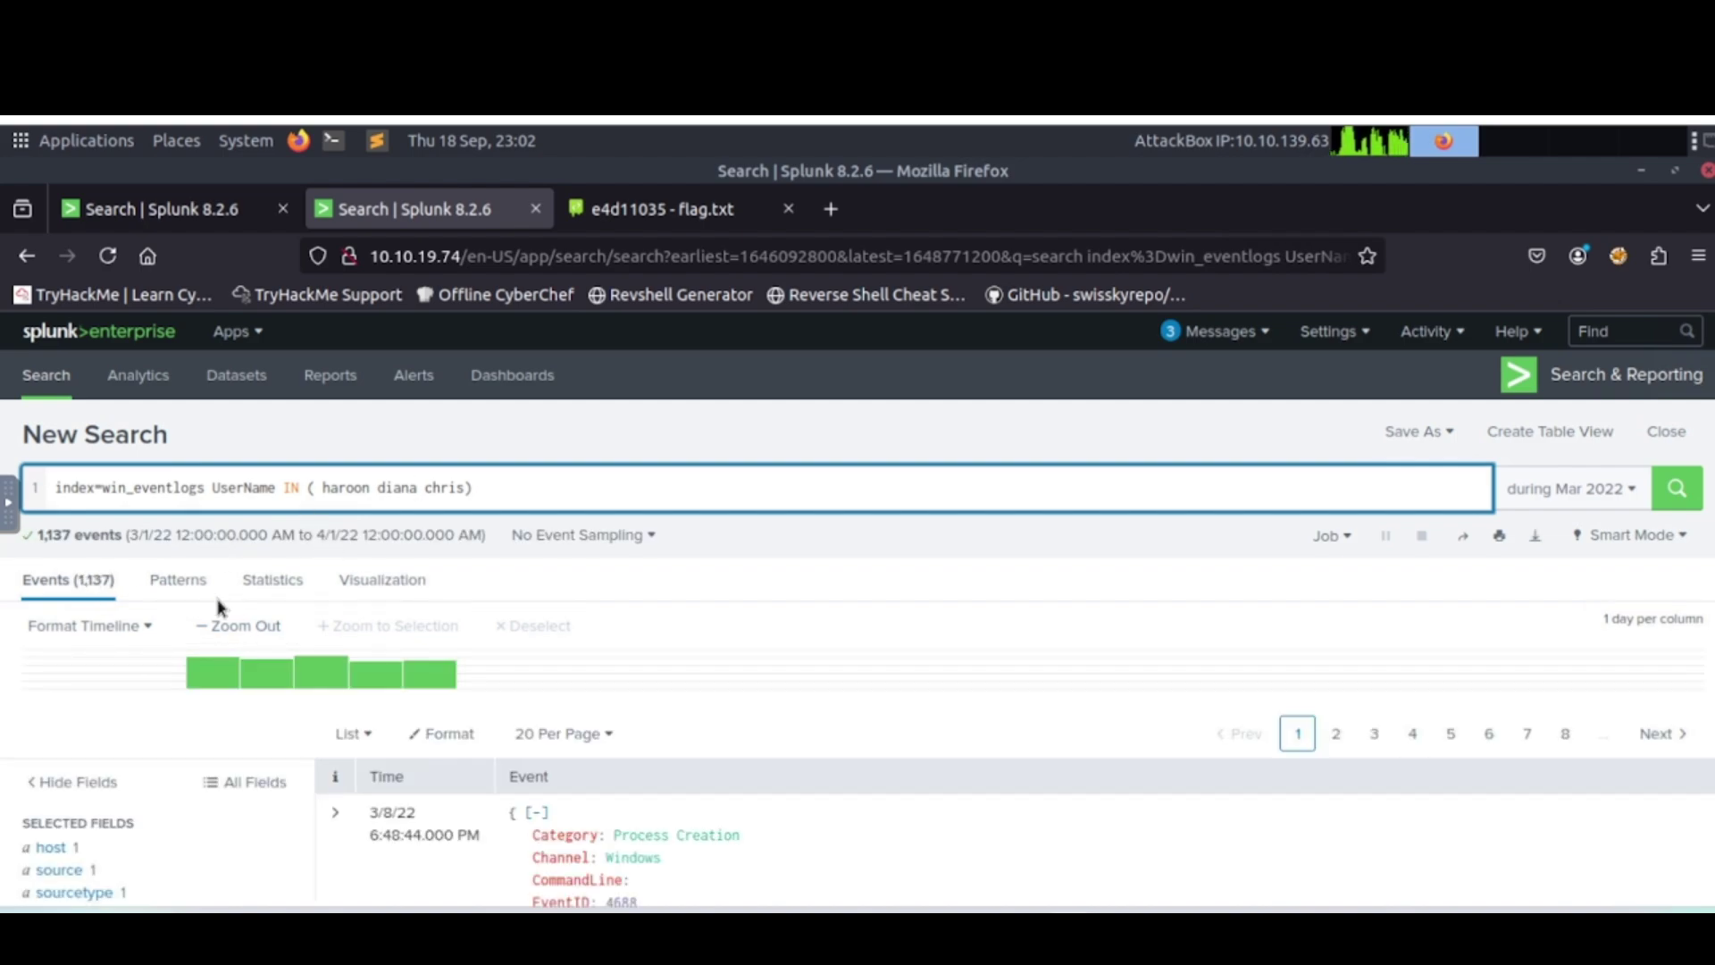
Inspect the HostName field values for the HR user search and close the field summary.
scroll(131, 679, down, 3)
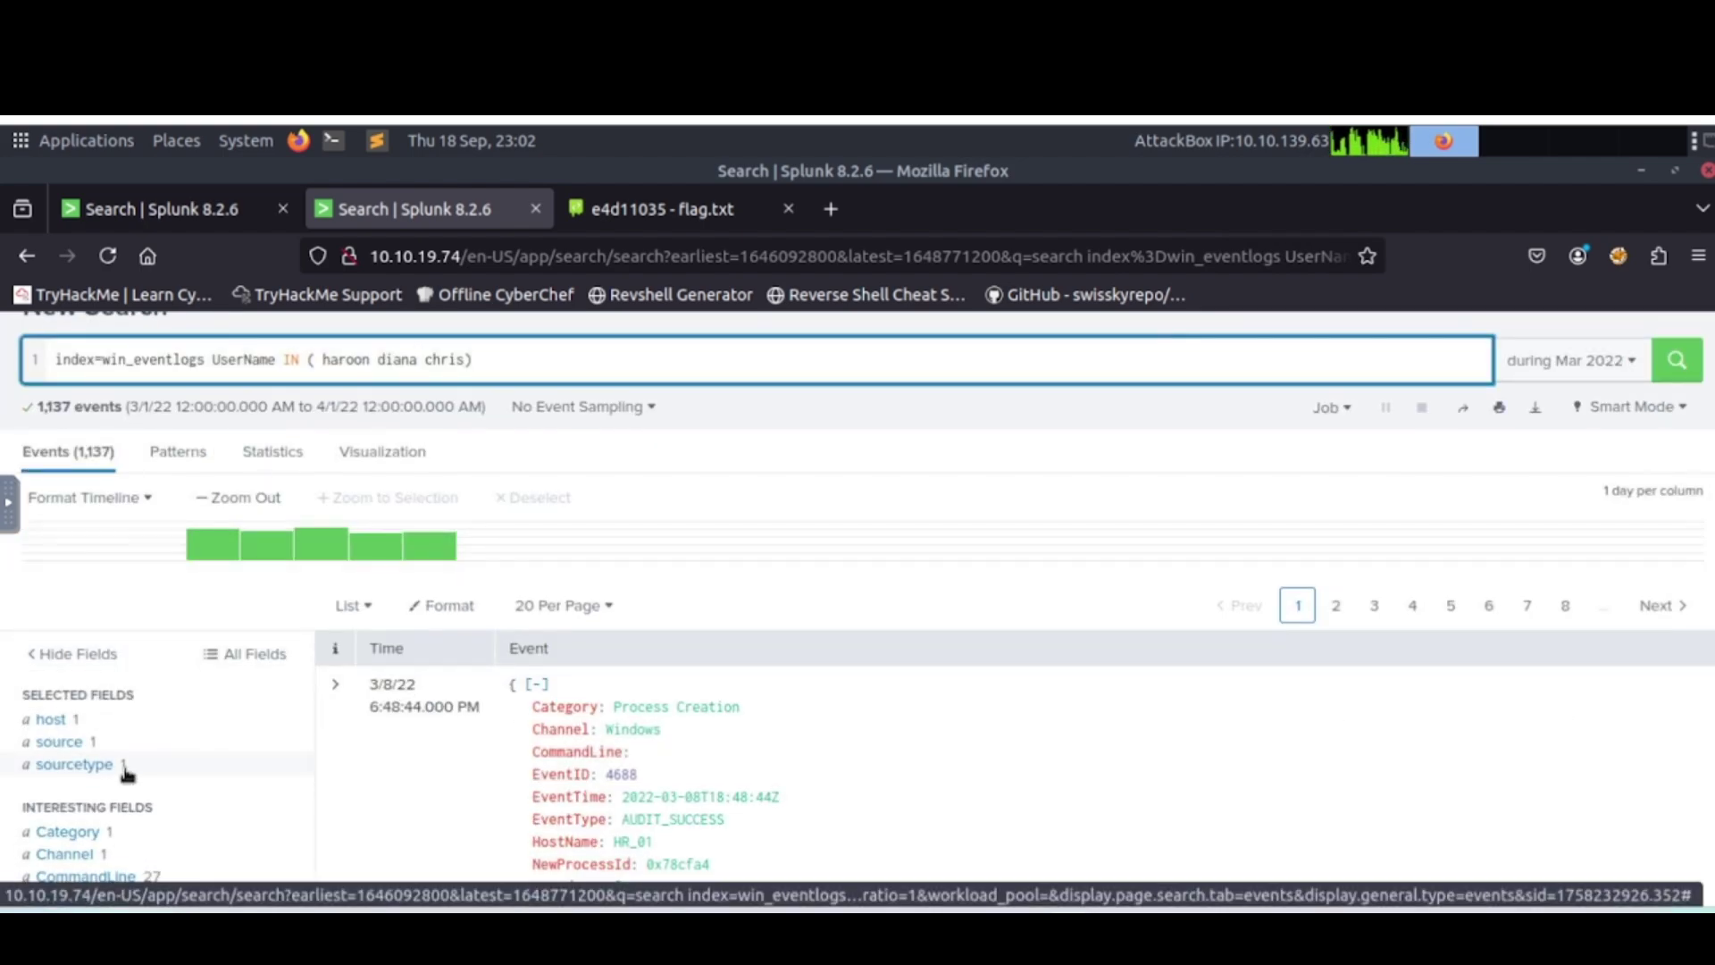
scroll(127, 773, down, 5)
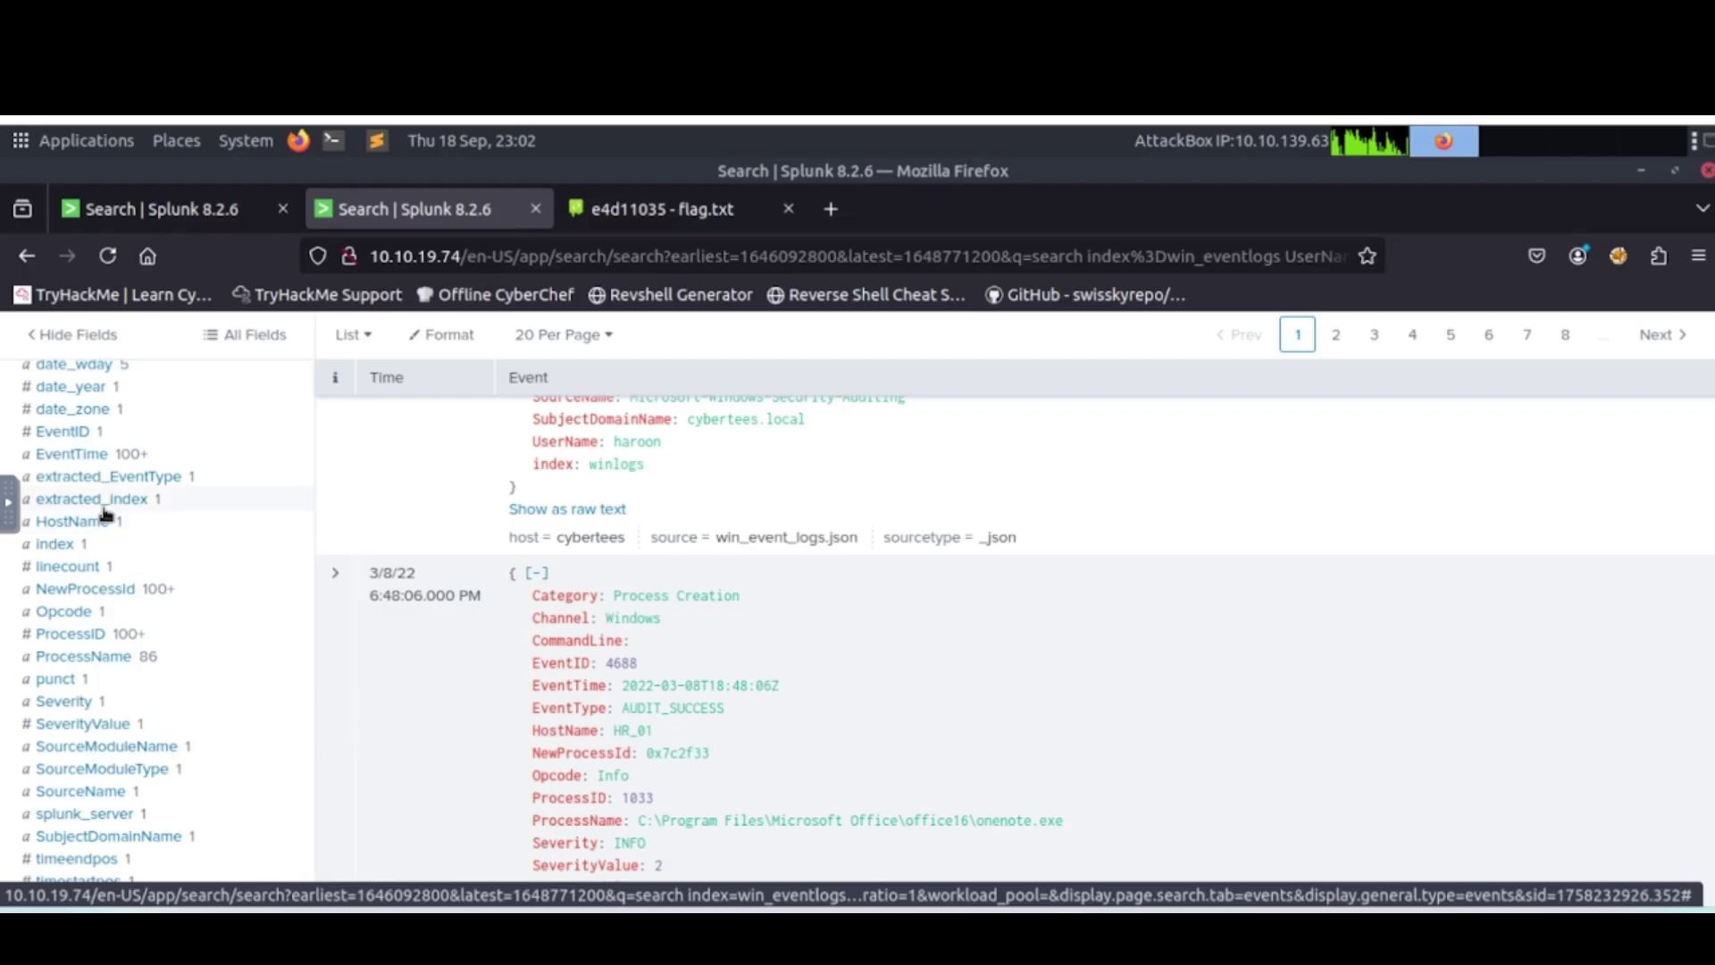
click(100, 523)
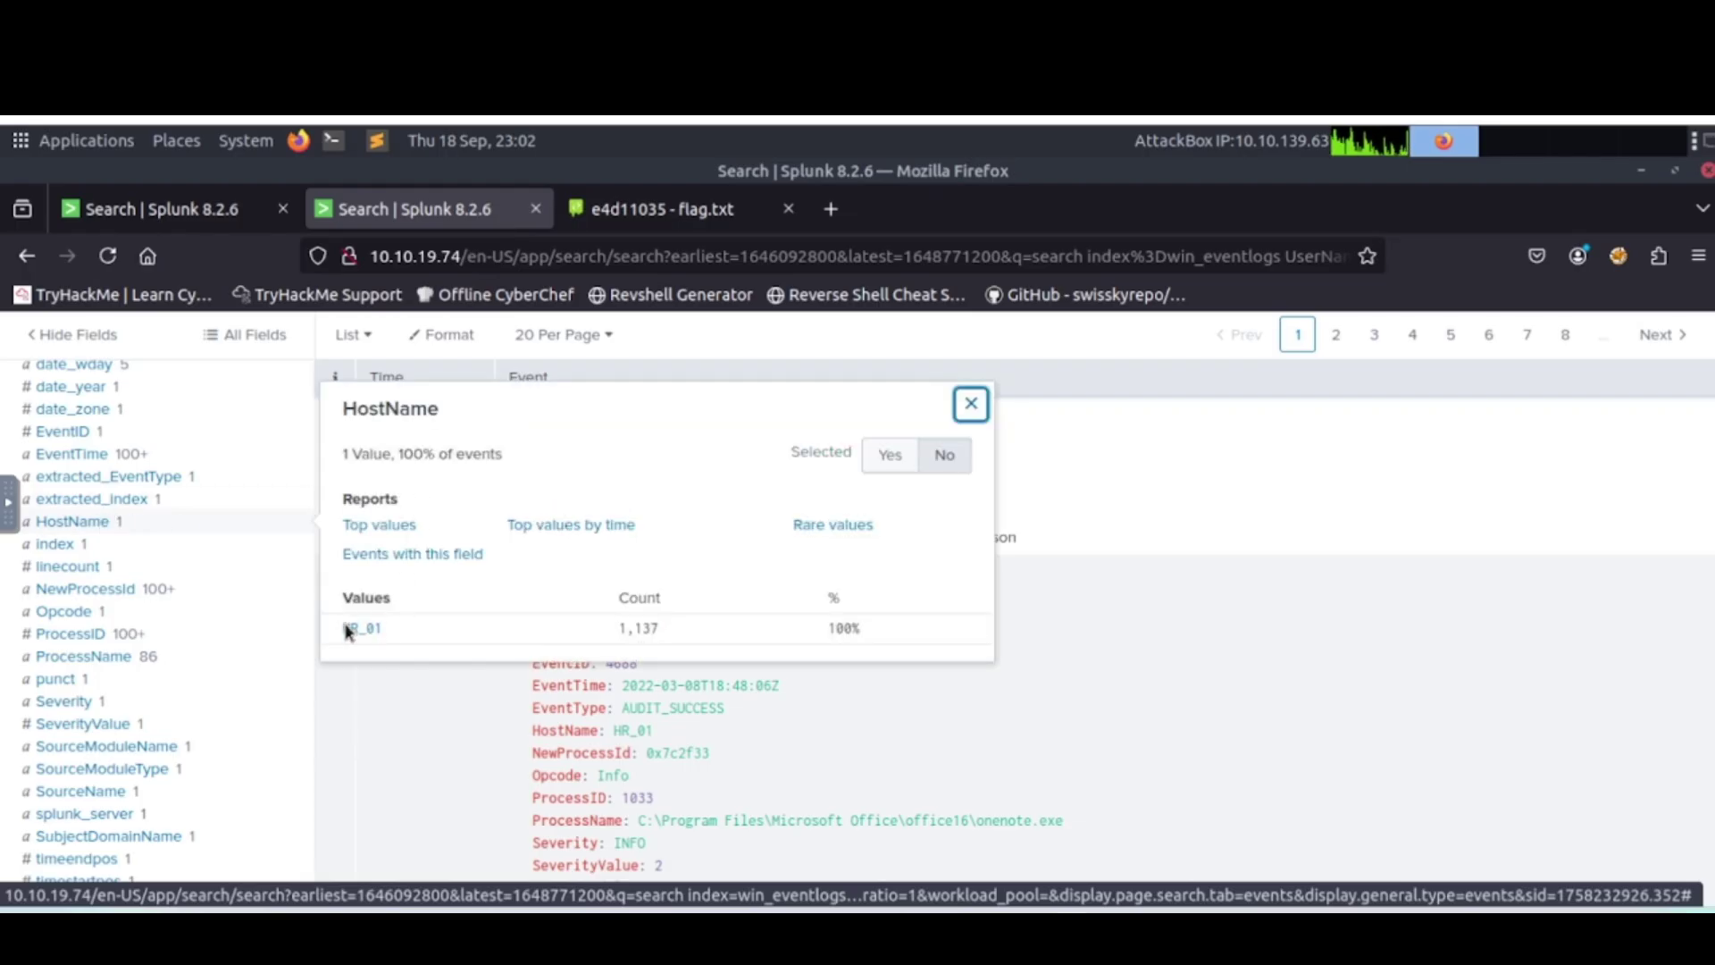
click(150, 525)
Inspect the UserName field values for the HR user search, close the summary and return to the query.
scroll(139, 536, down, 3)
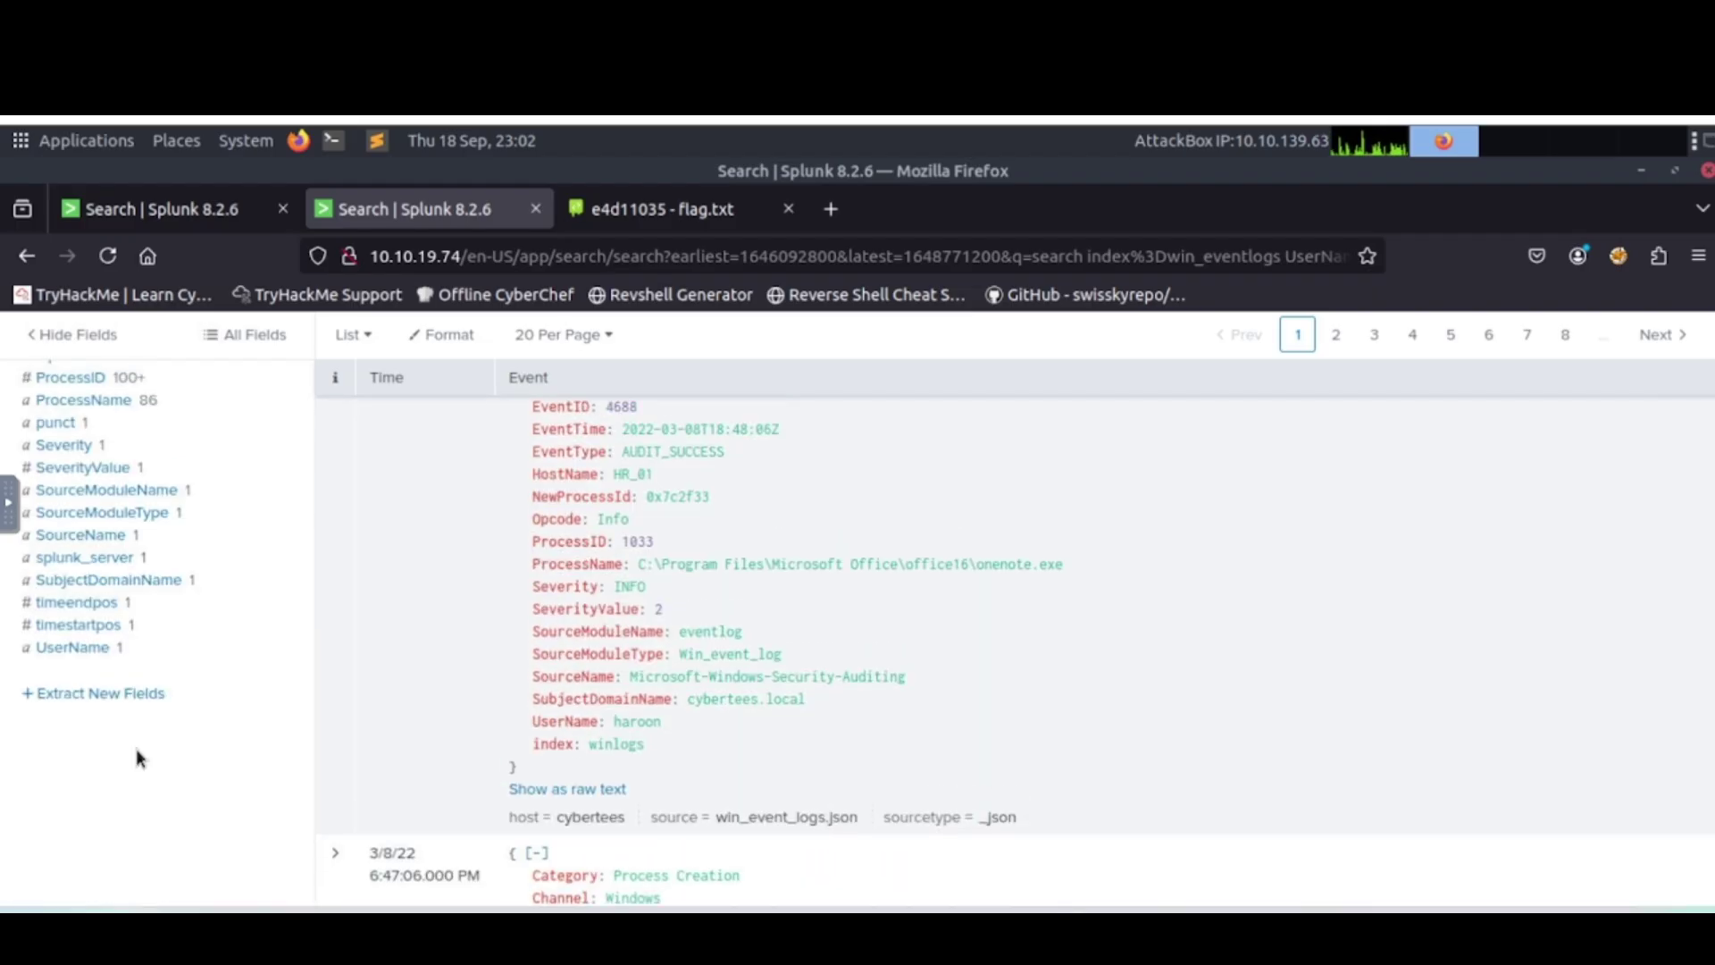
click(84, 650)
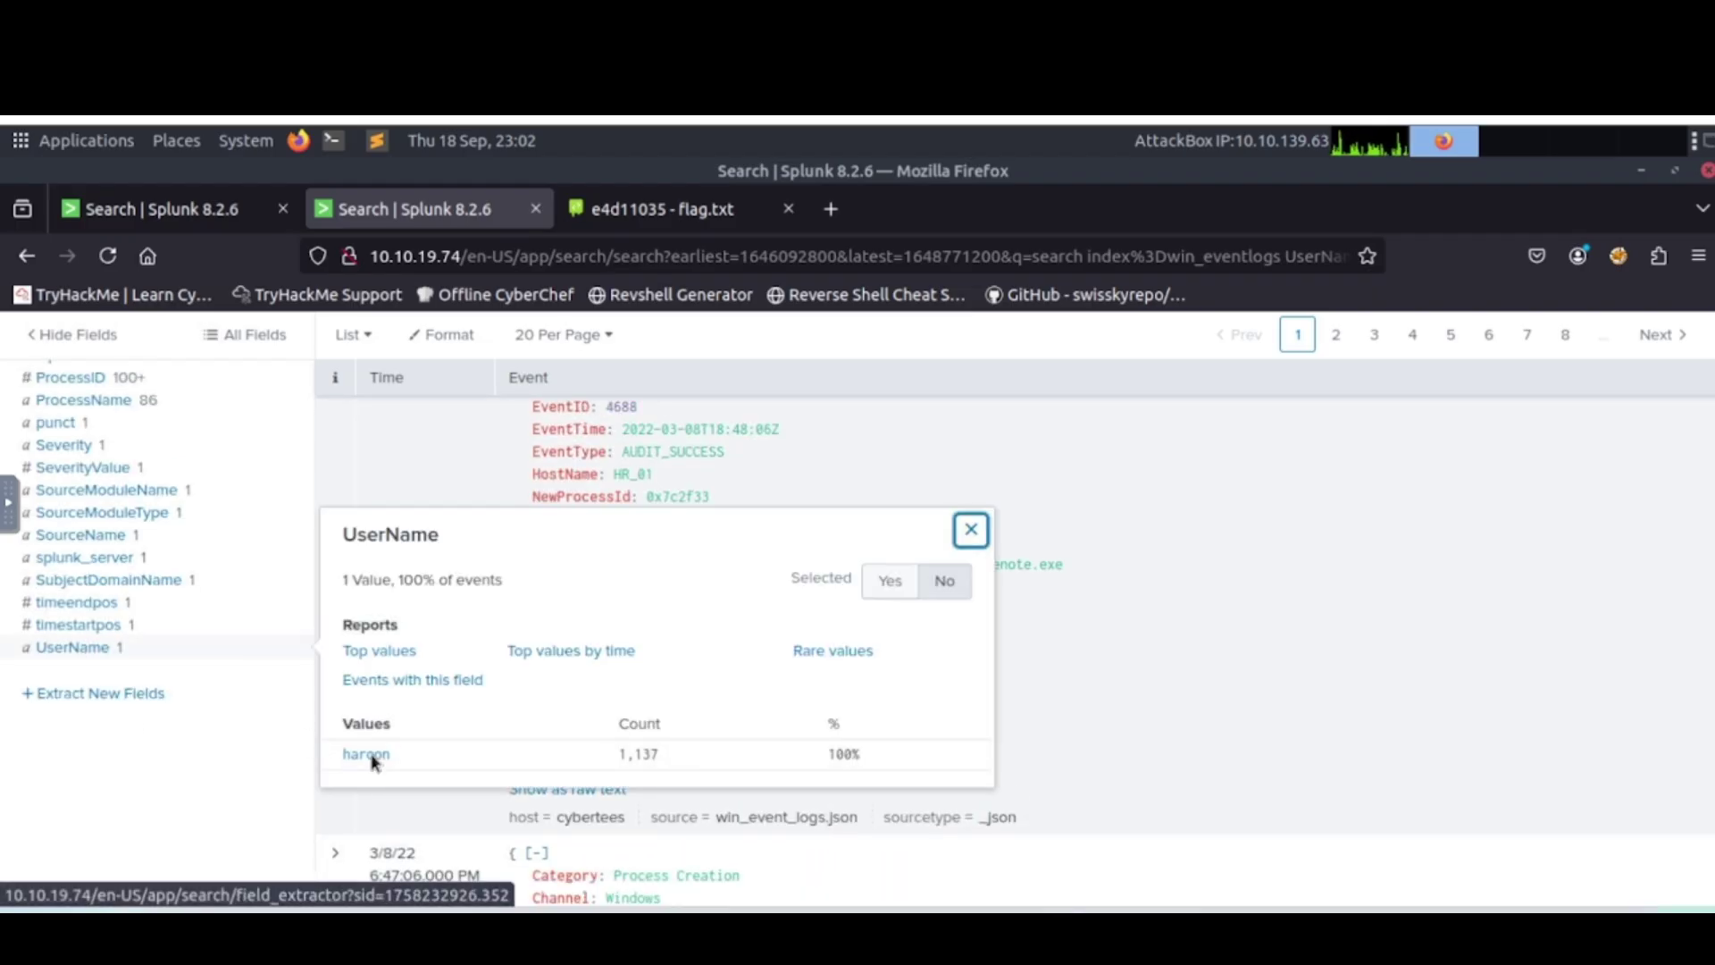
click(176, 775)
scroll(176, 776, up, 5)
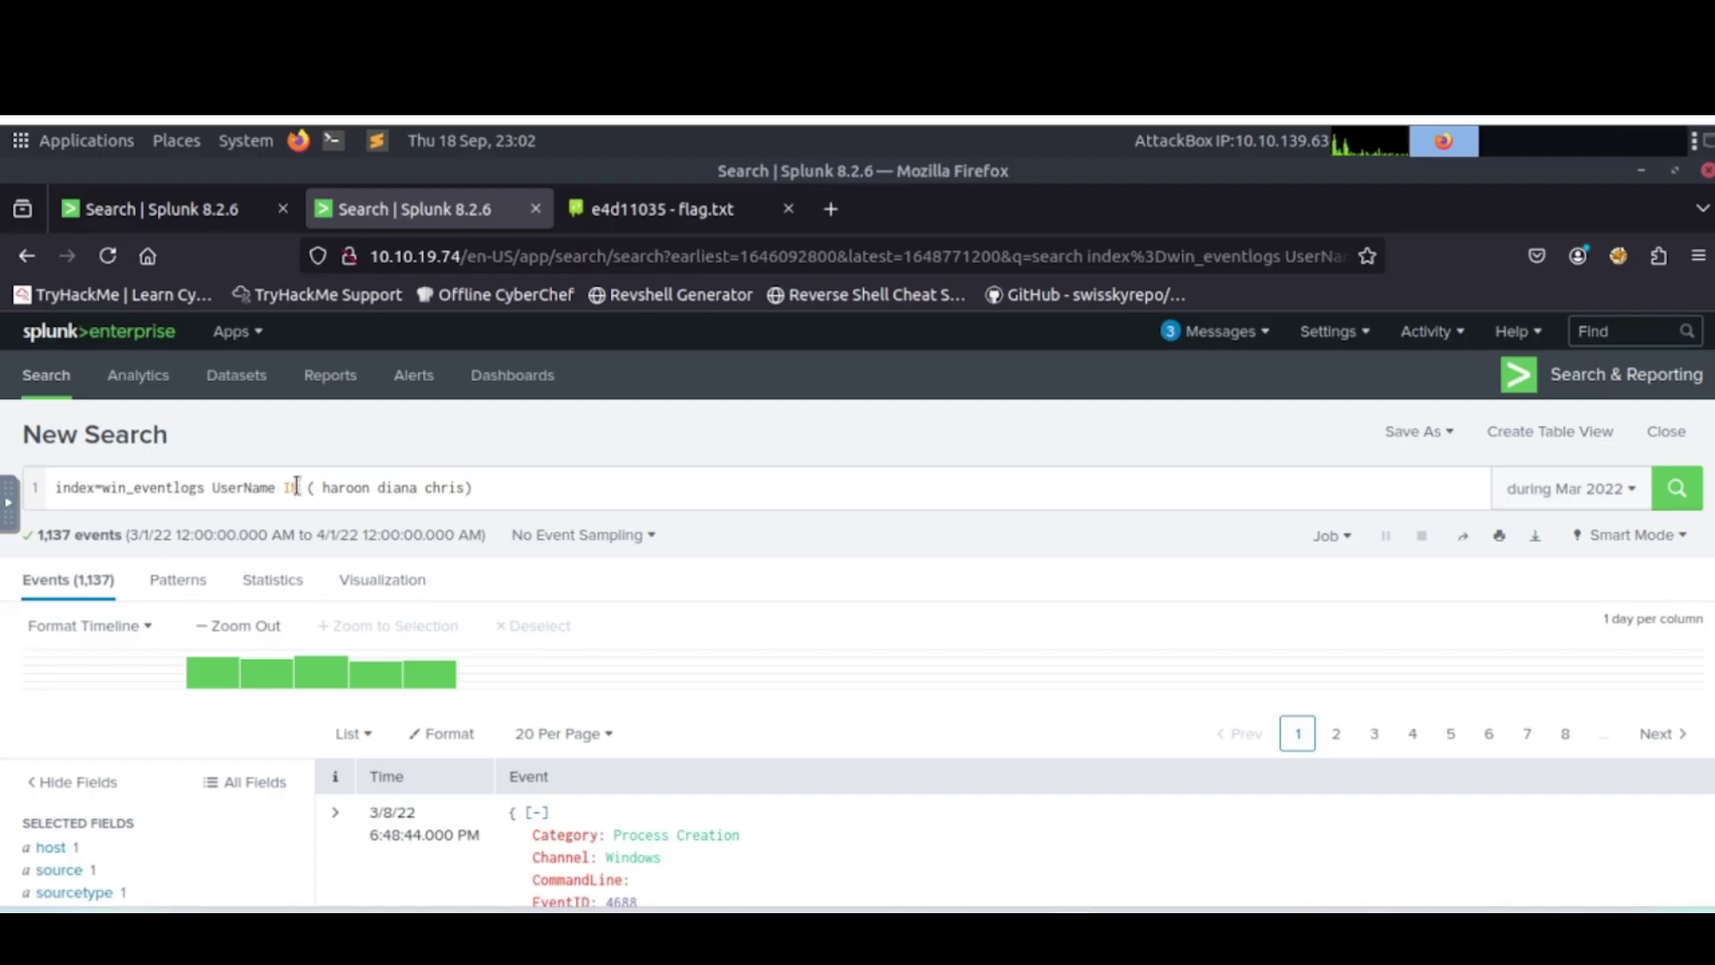
scroll(167, 643, down, 5)
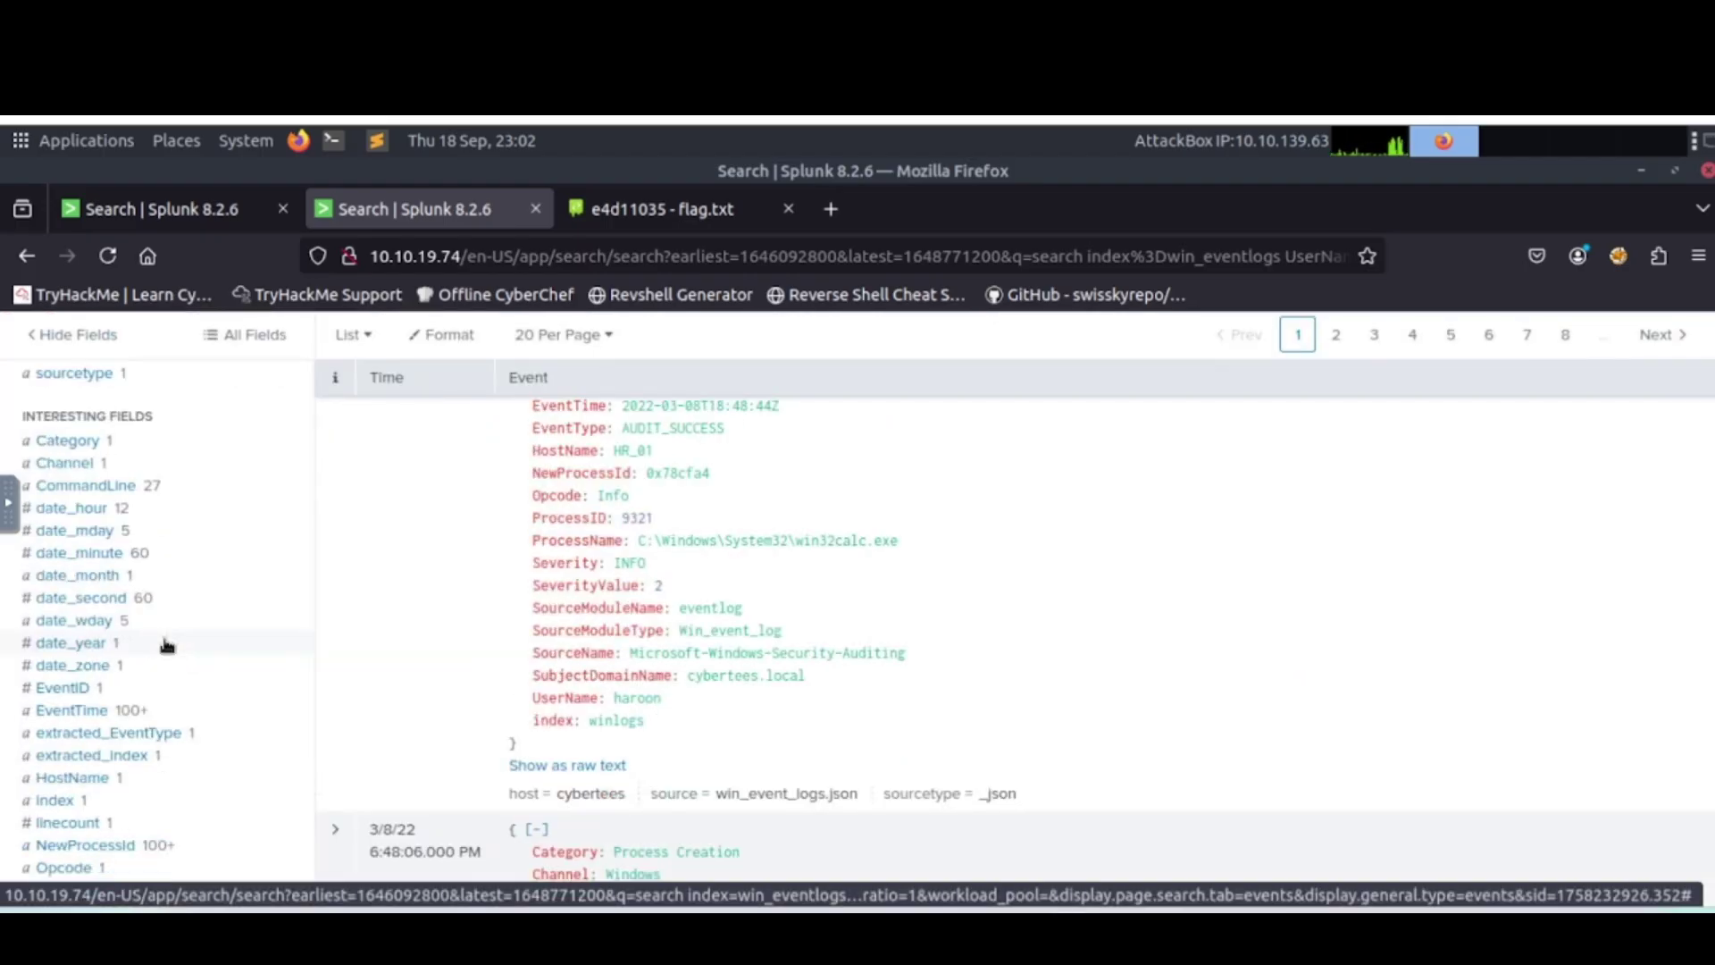
scroll(167, 643, up, 10)
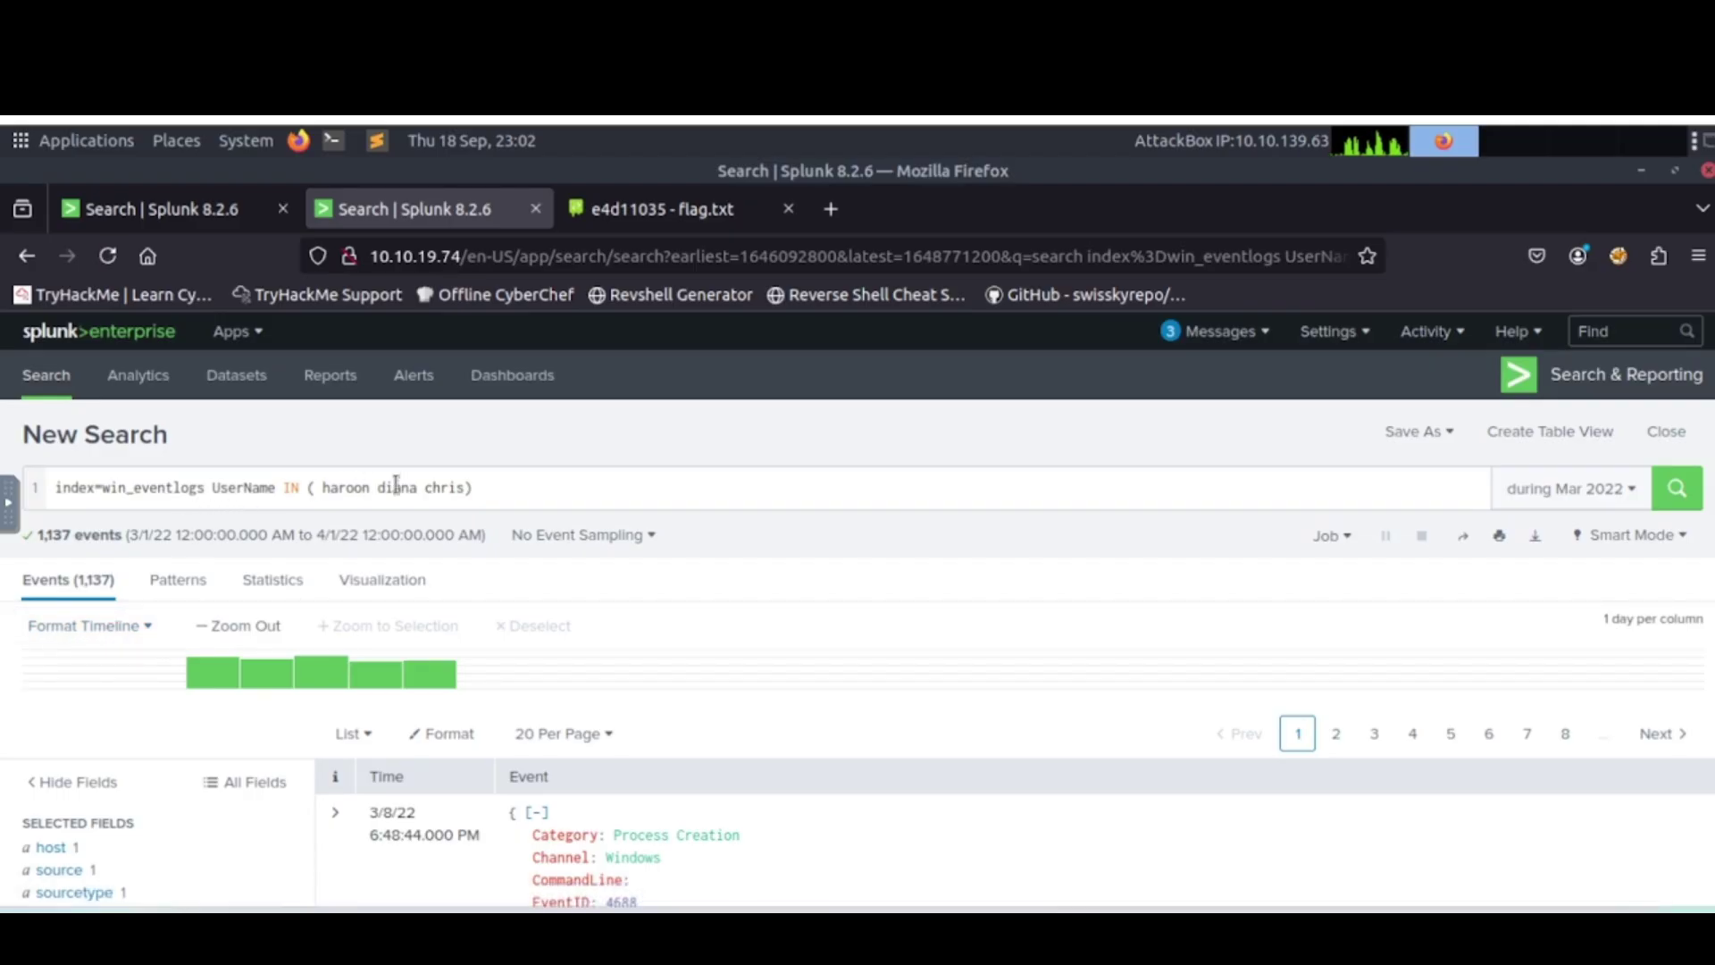
Replace the IN list so the search reads index=win_eventlogs UserName=* and run it.
drag(497, 487, 280, 494)
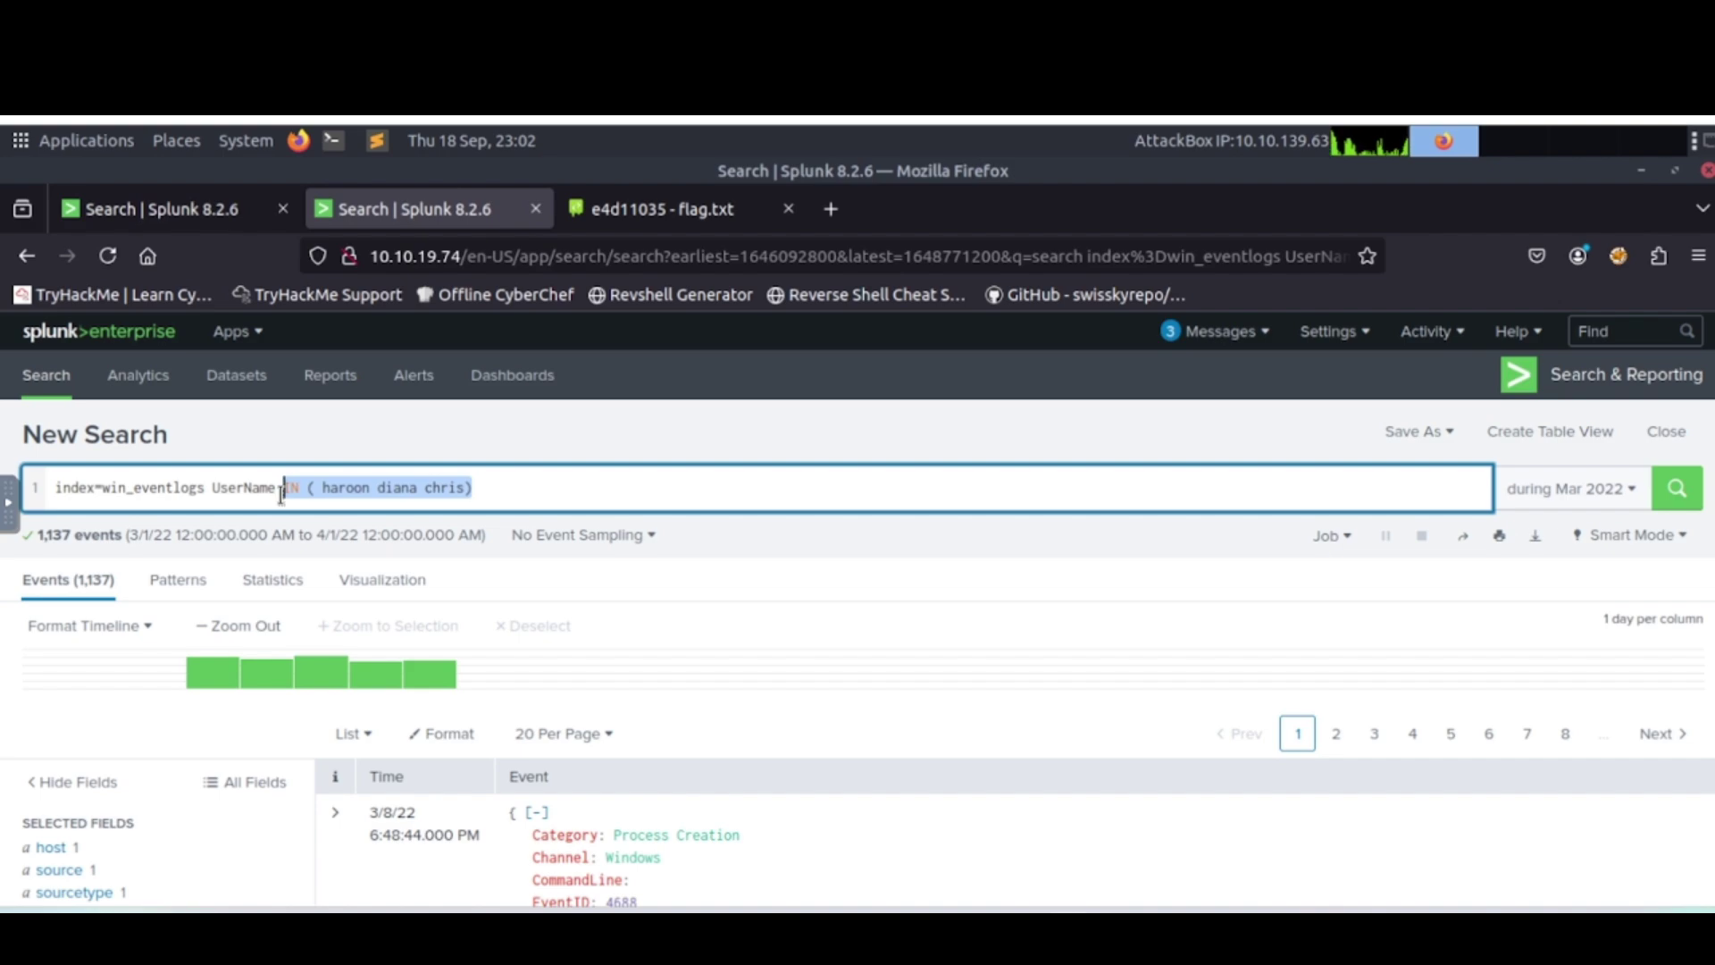
text(=*)
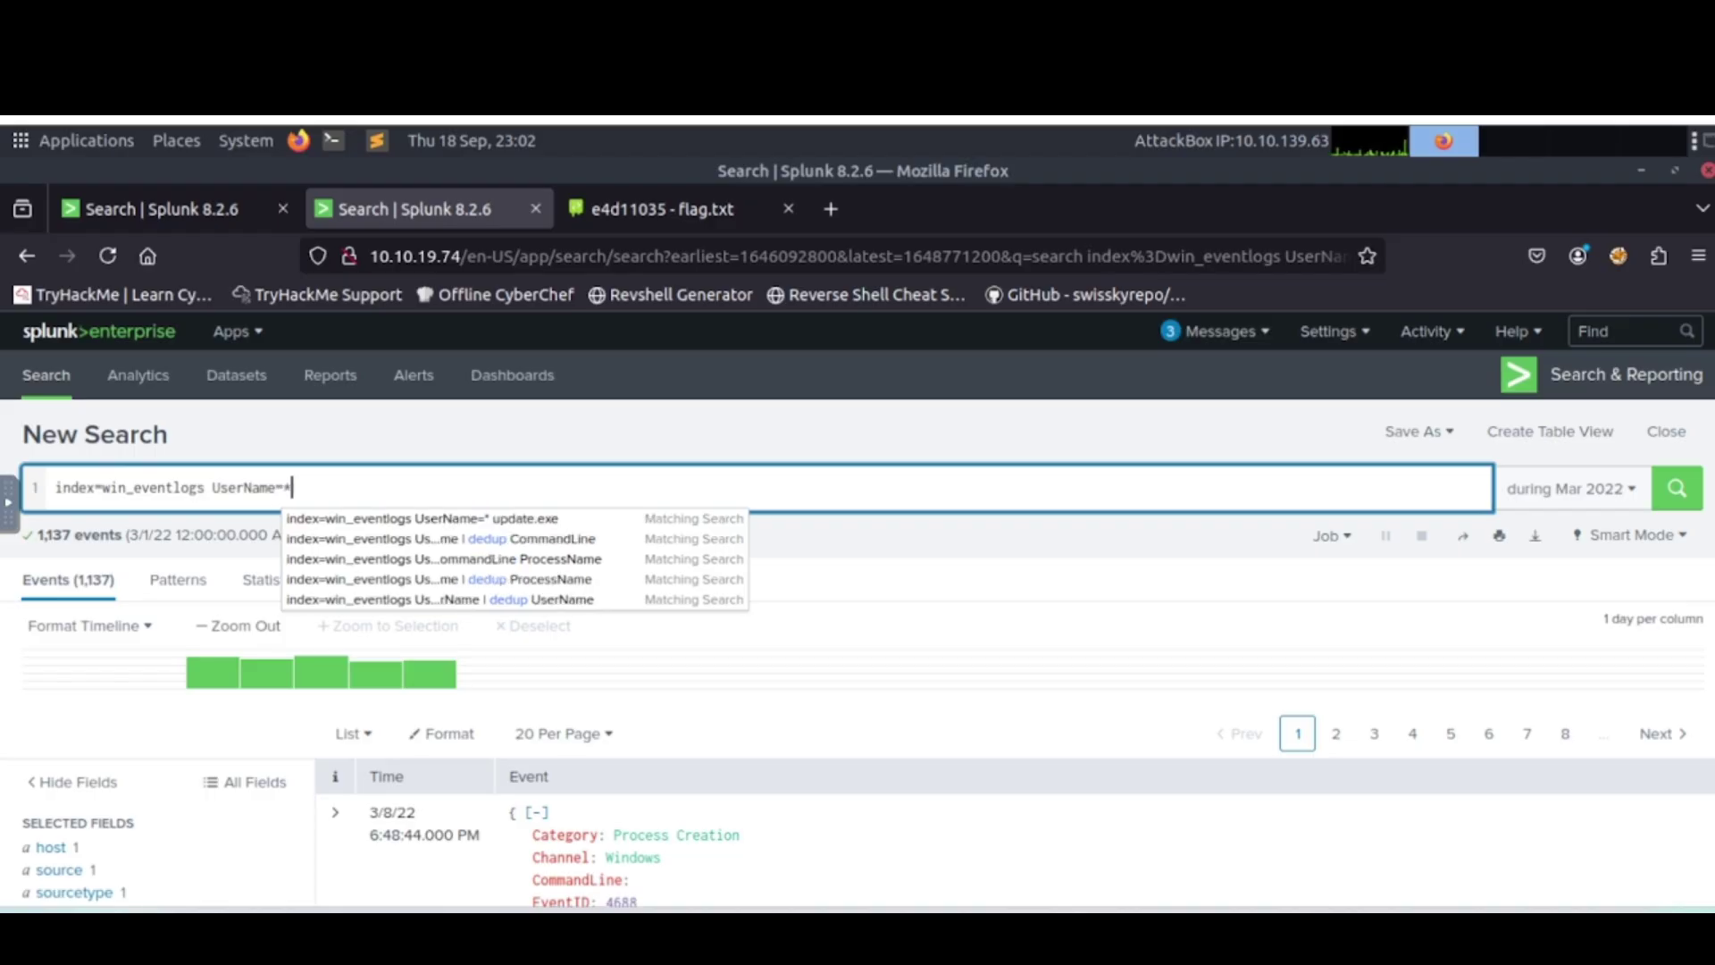
key(Return)
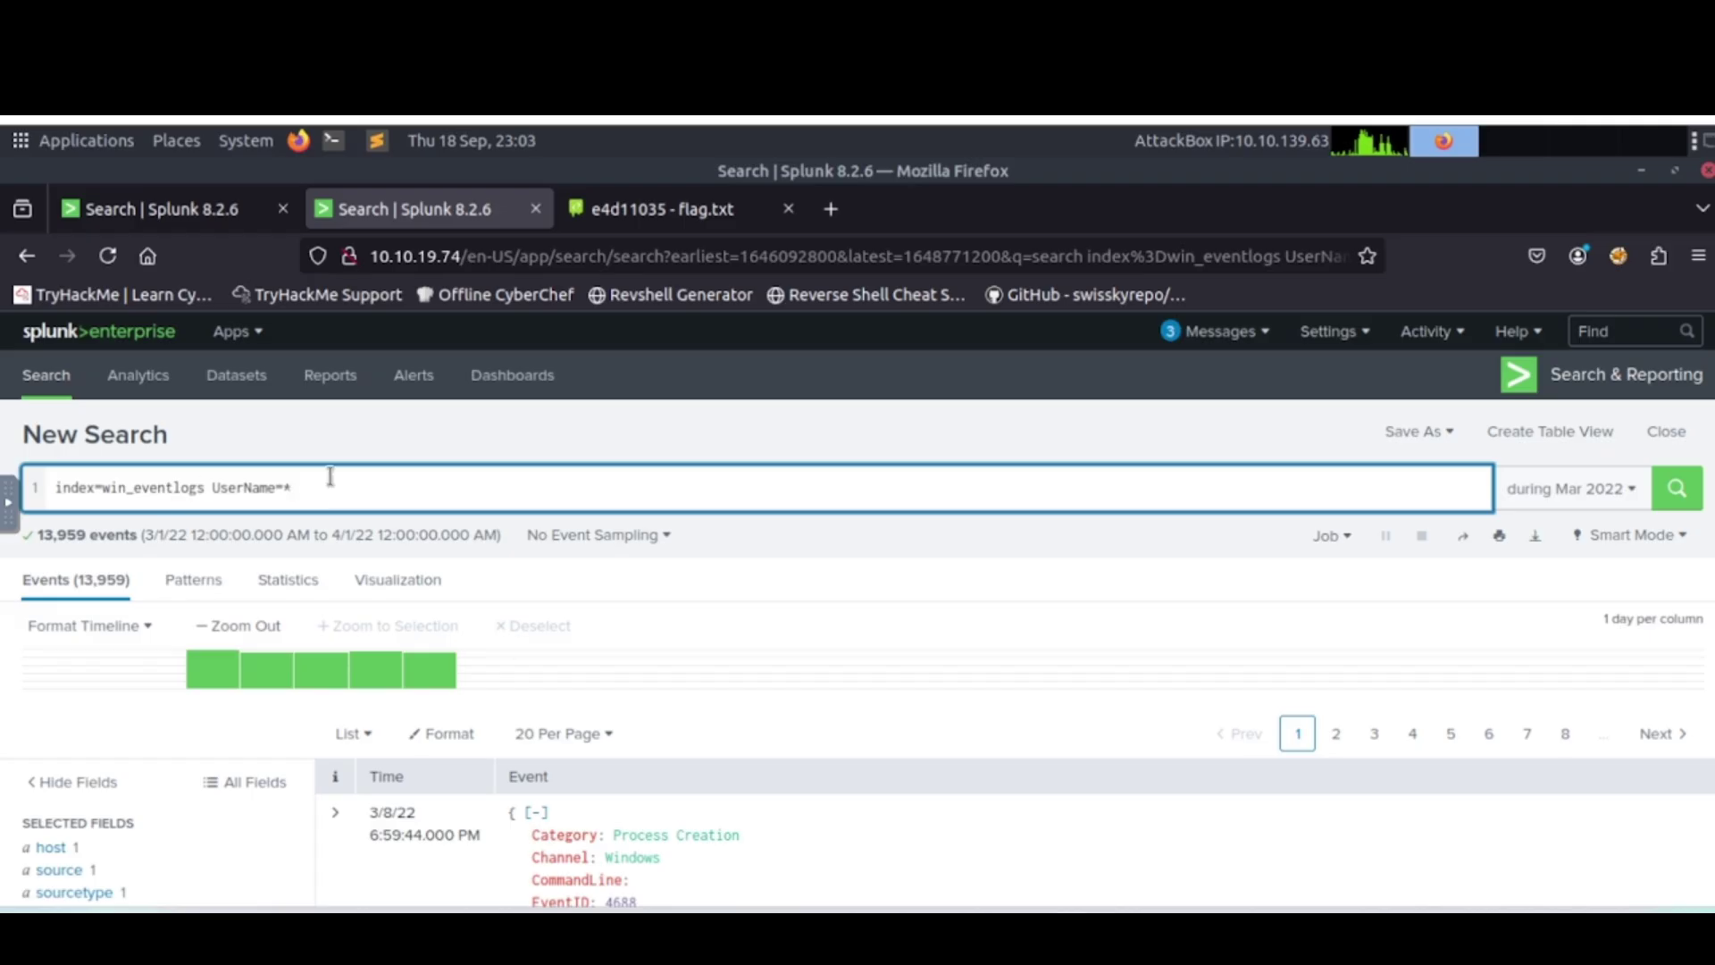
Restore the UserName IN filter listing the three HR users and rerun the search.
key(BackSpace)
key(BackSpace)
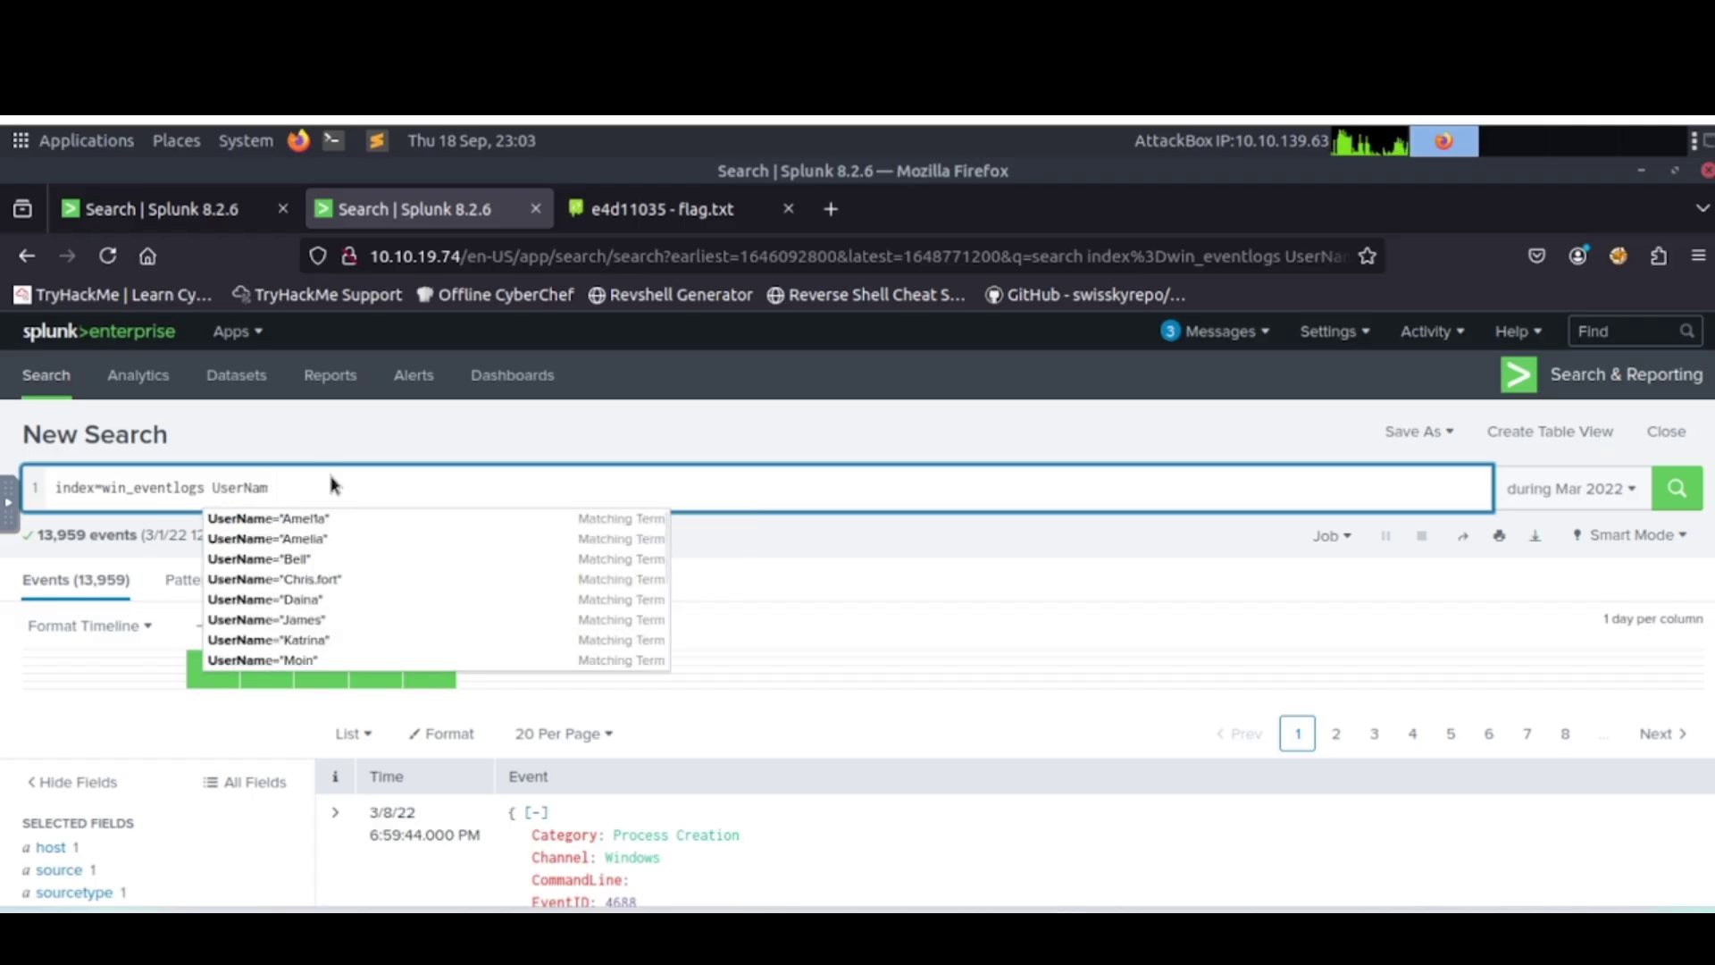
text(e=)
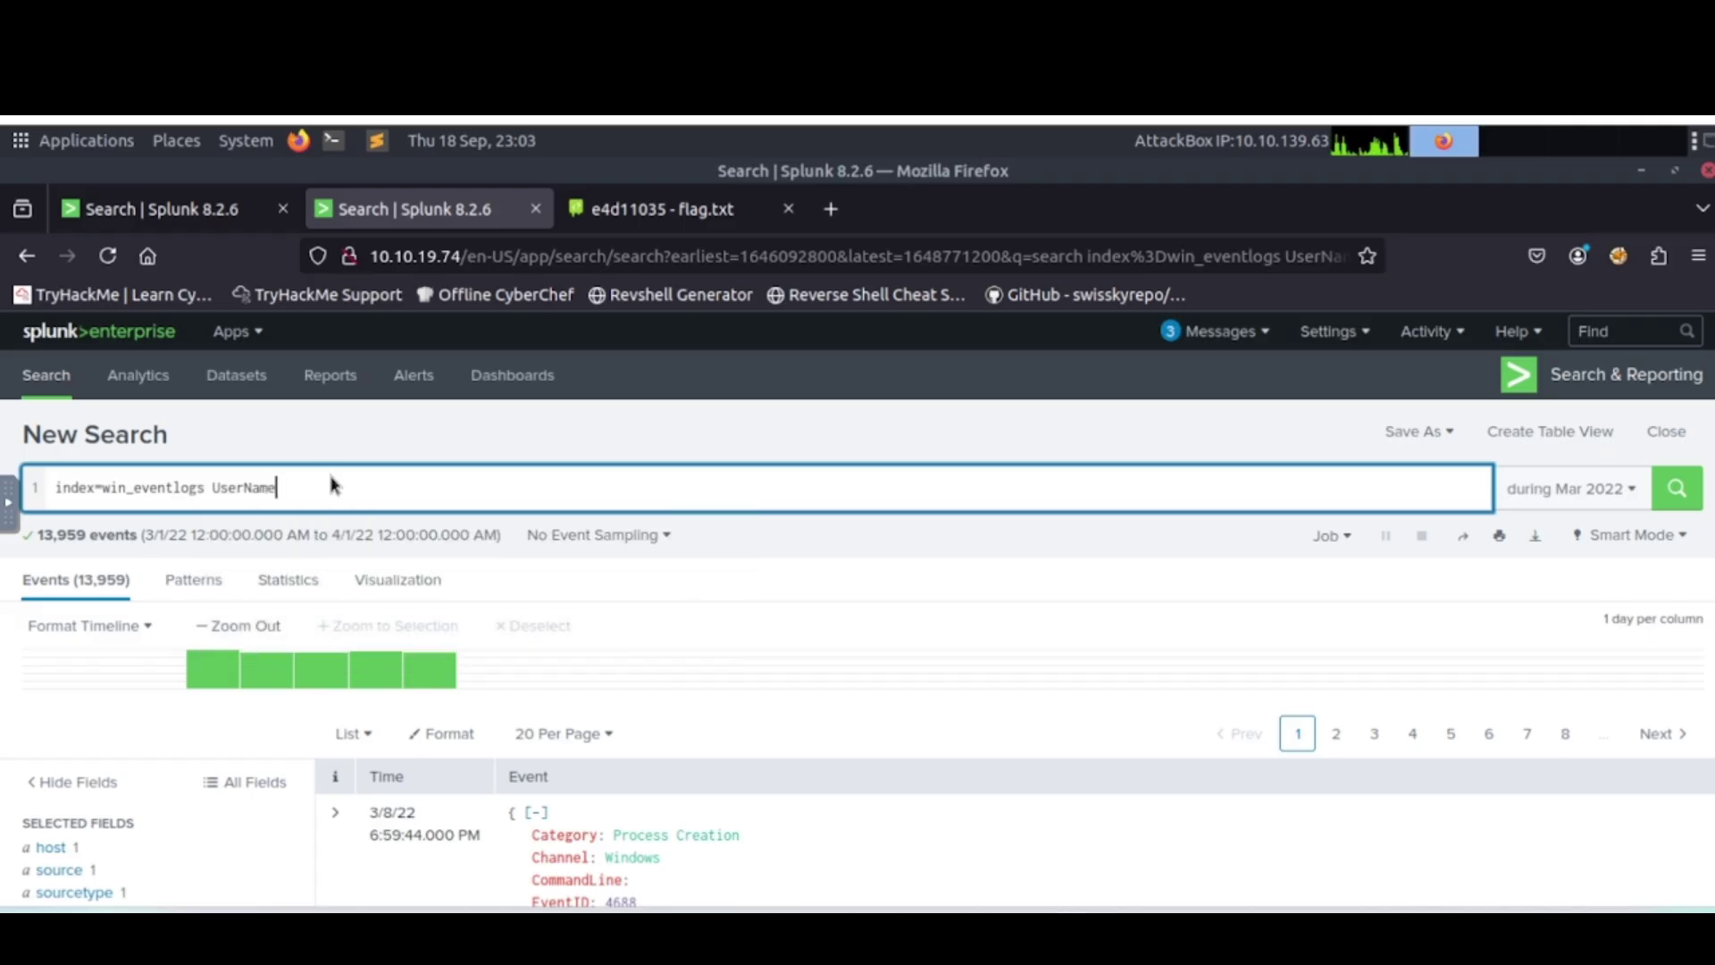
text(IN (haroon diana chris))
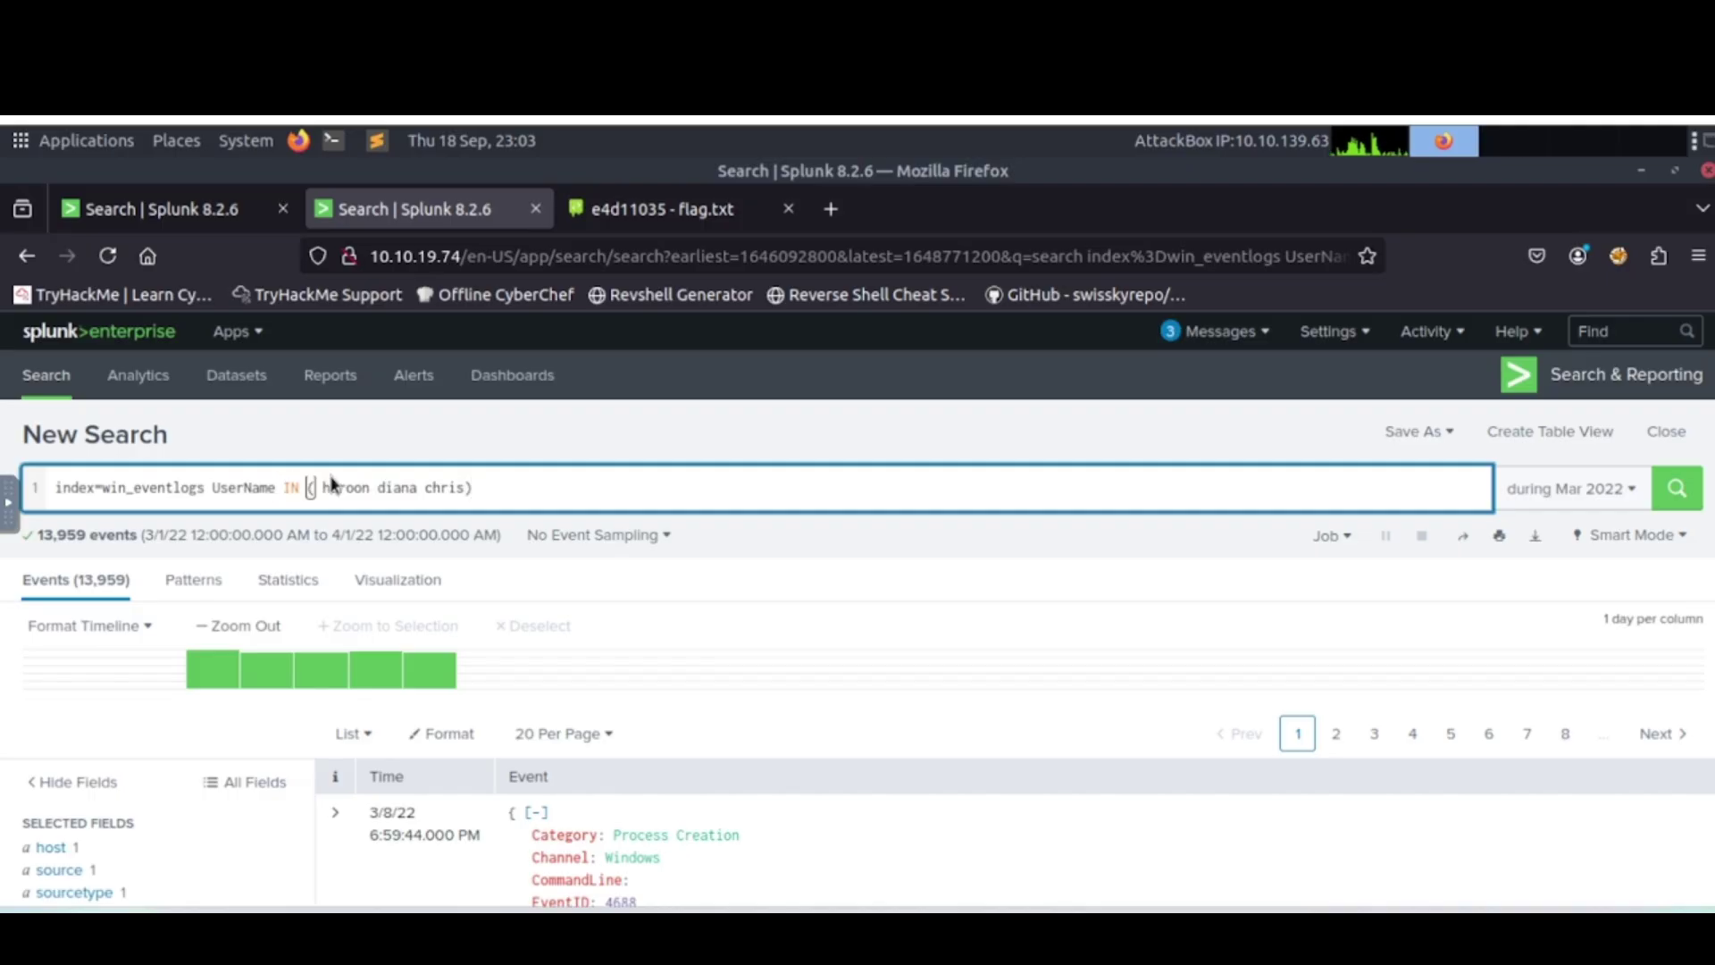
key(Return)
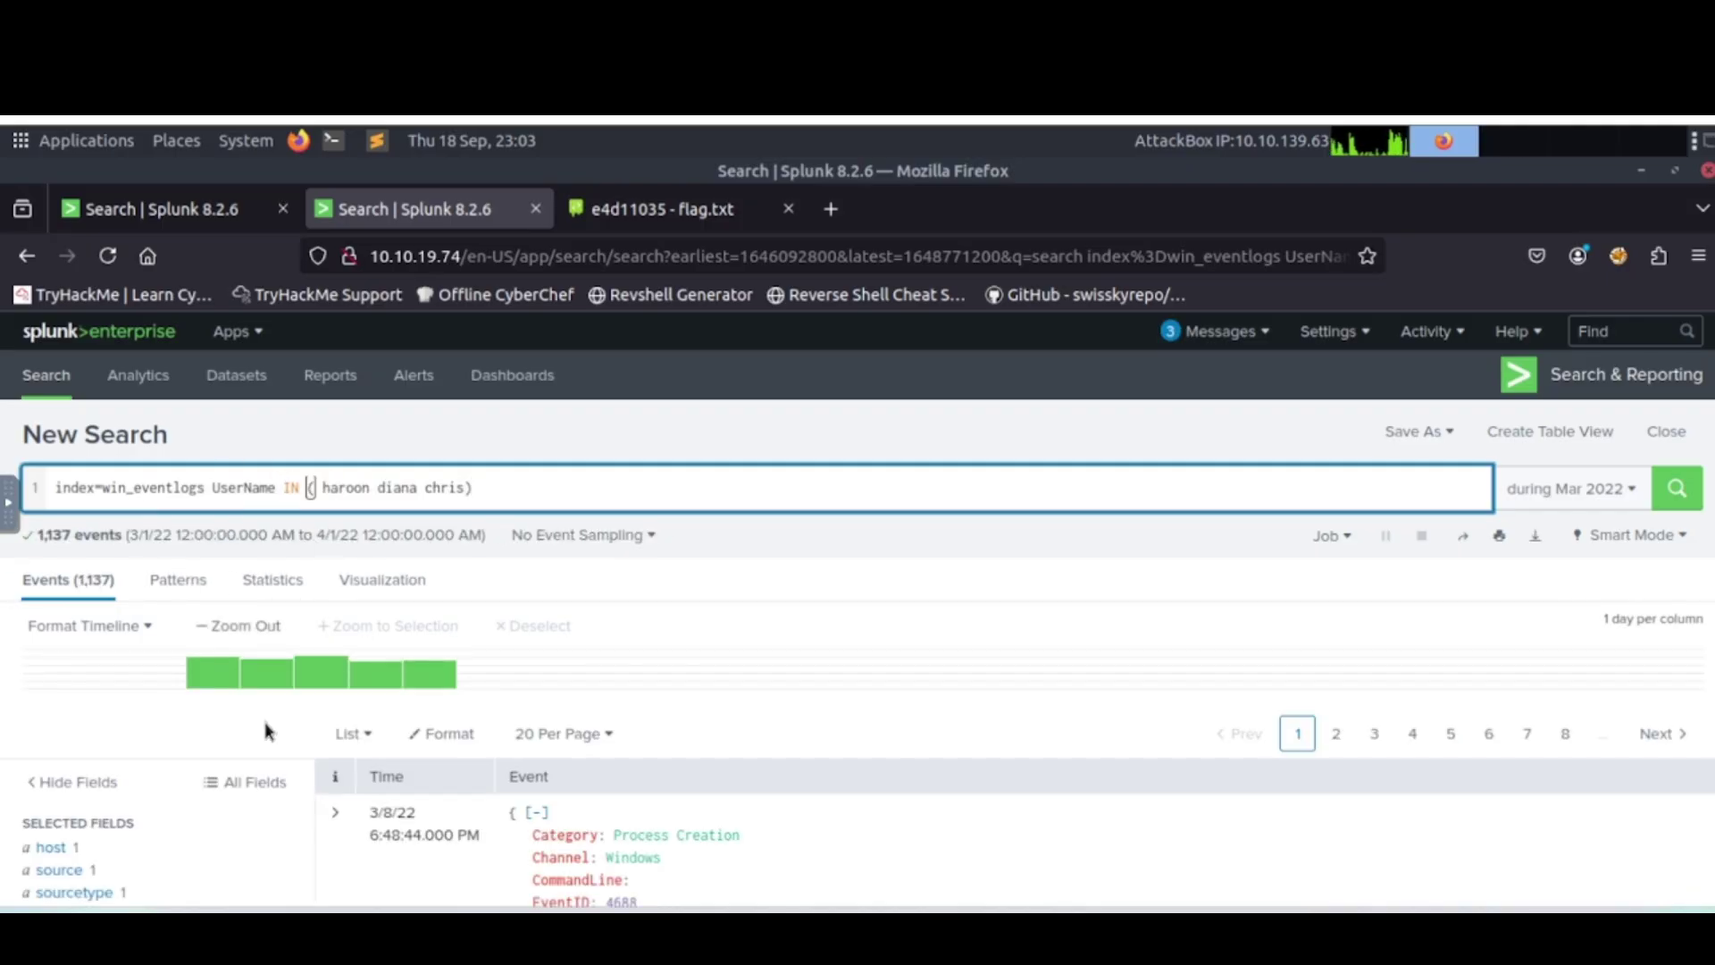
Check the UserName field values again in the rerun search results.
scroll(265, 722, down, 10)
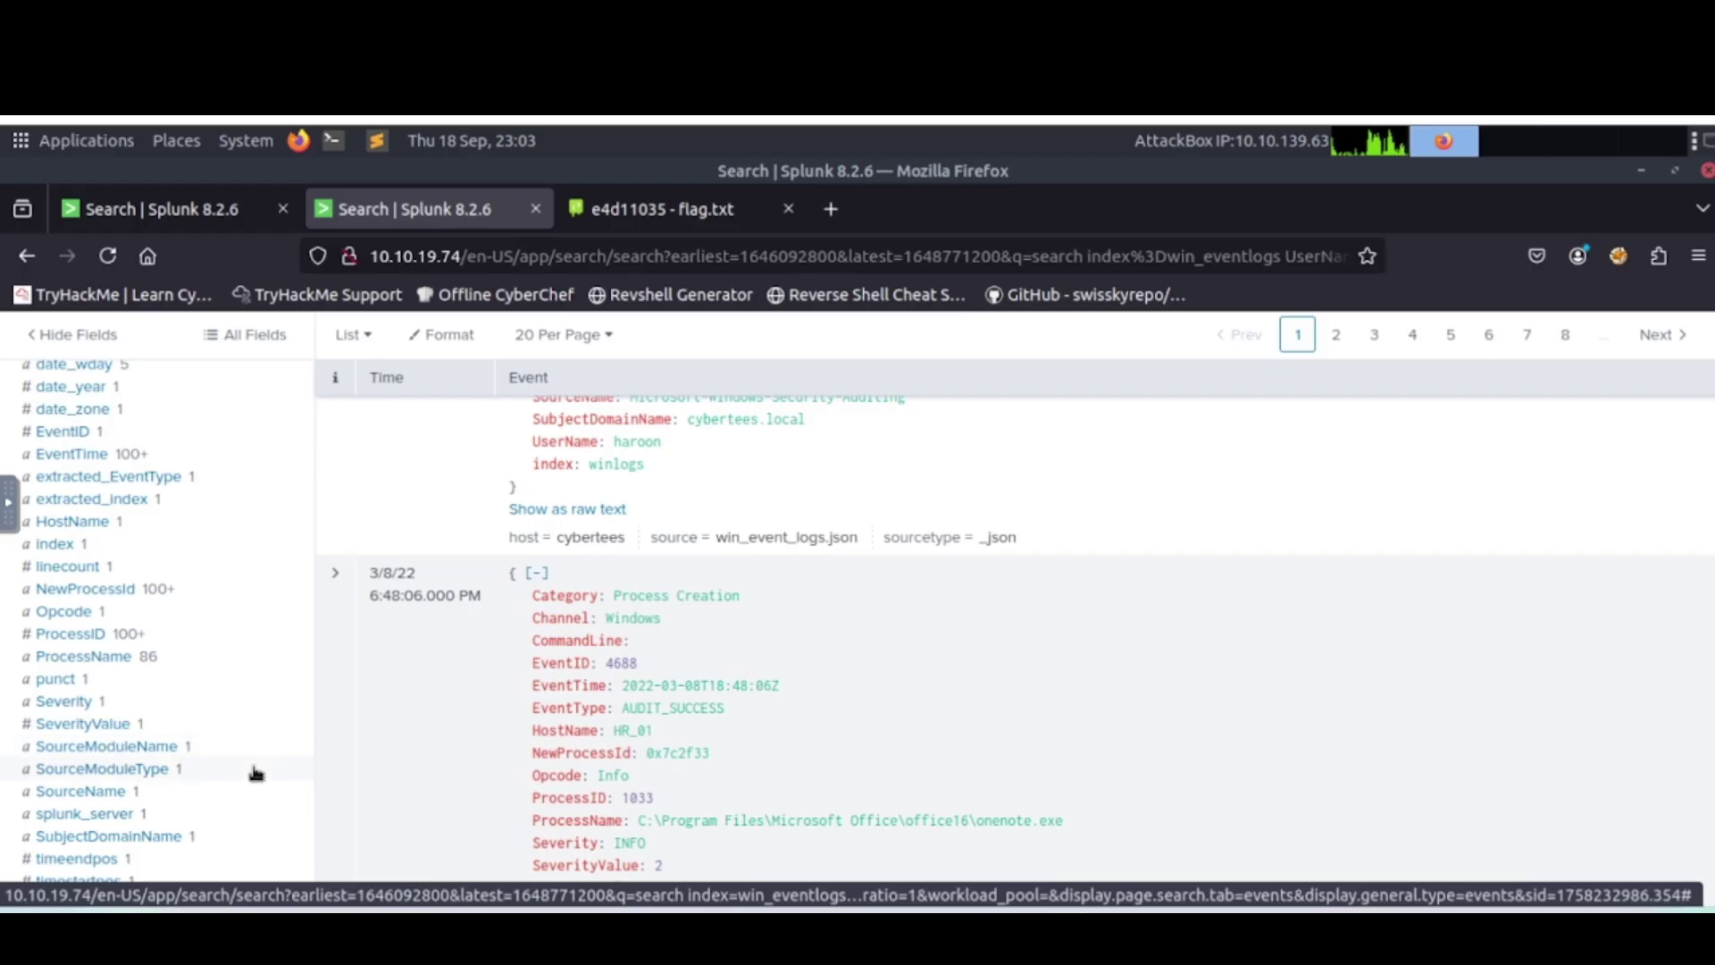
scroll(257, 773, down, 3)
click(122, 648)
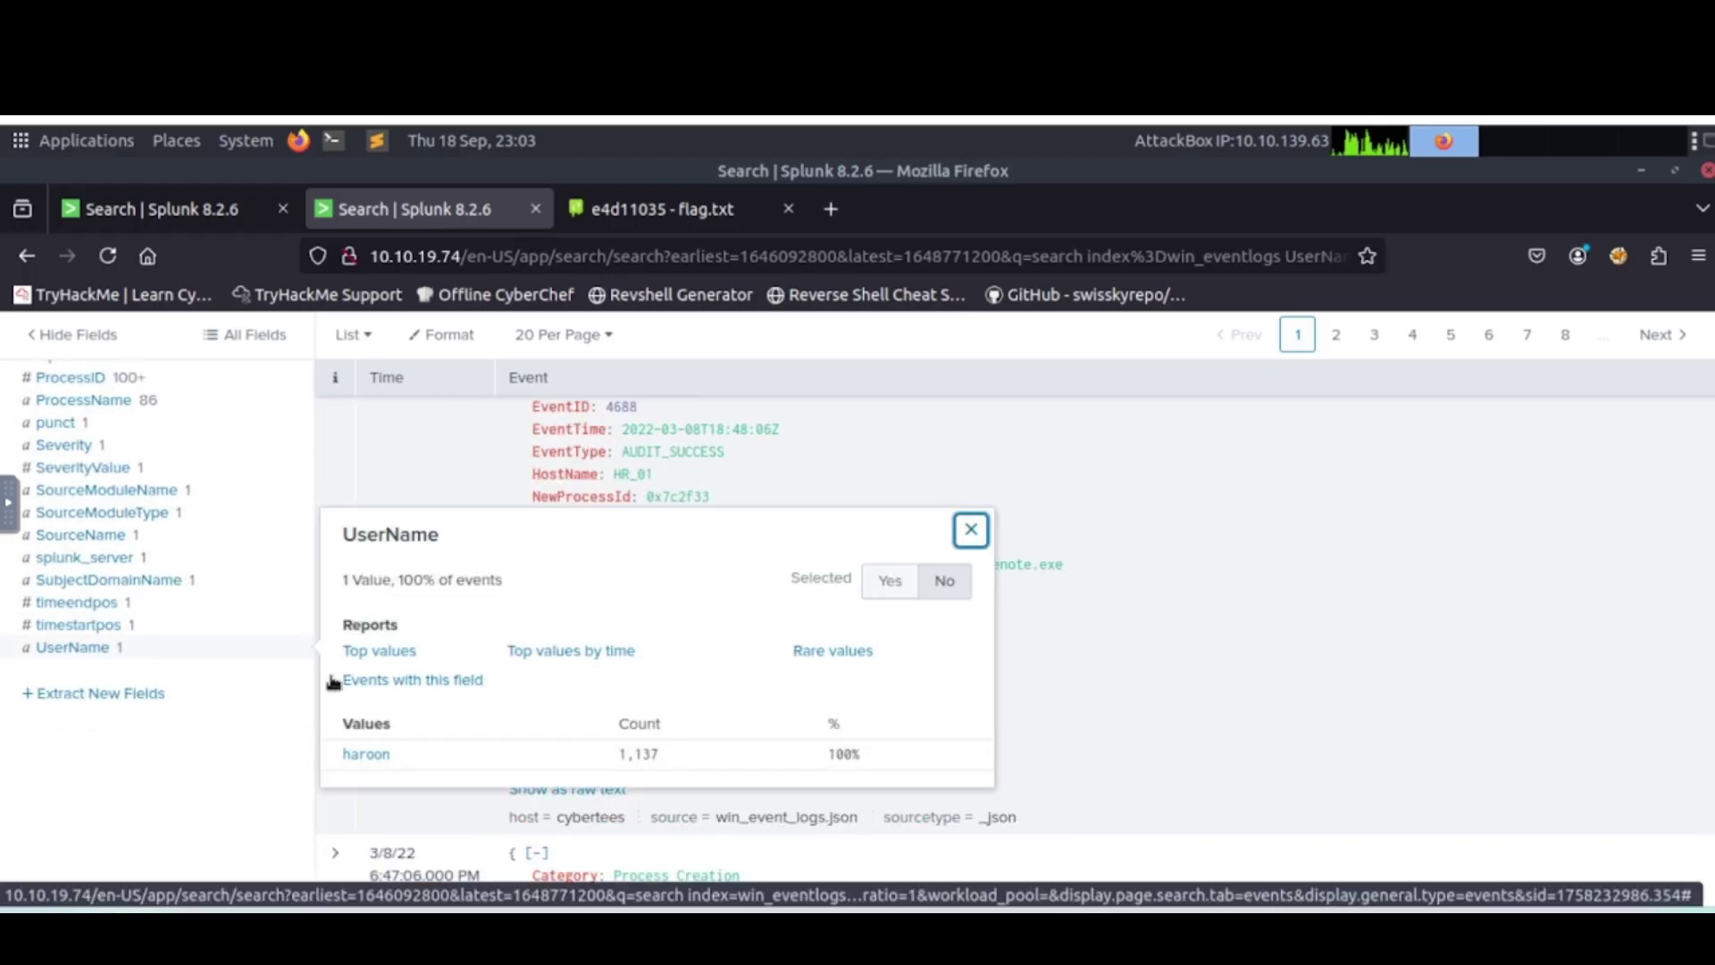
Review the department user lists and the final answered questions on the TryHackMe room page.
scroll(130, 639, up, 2)
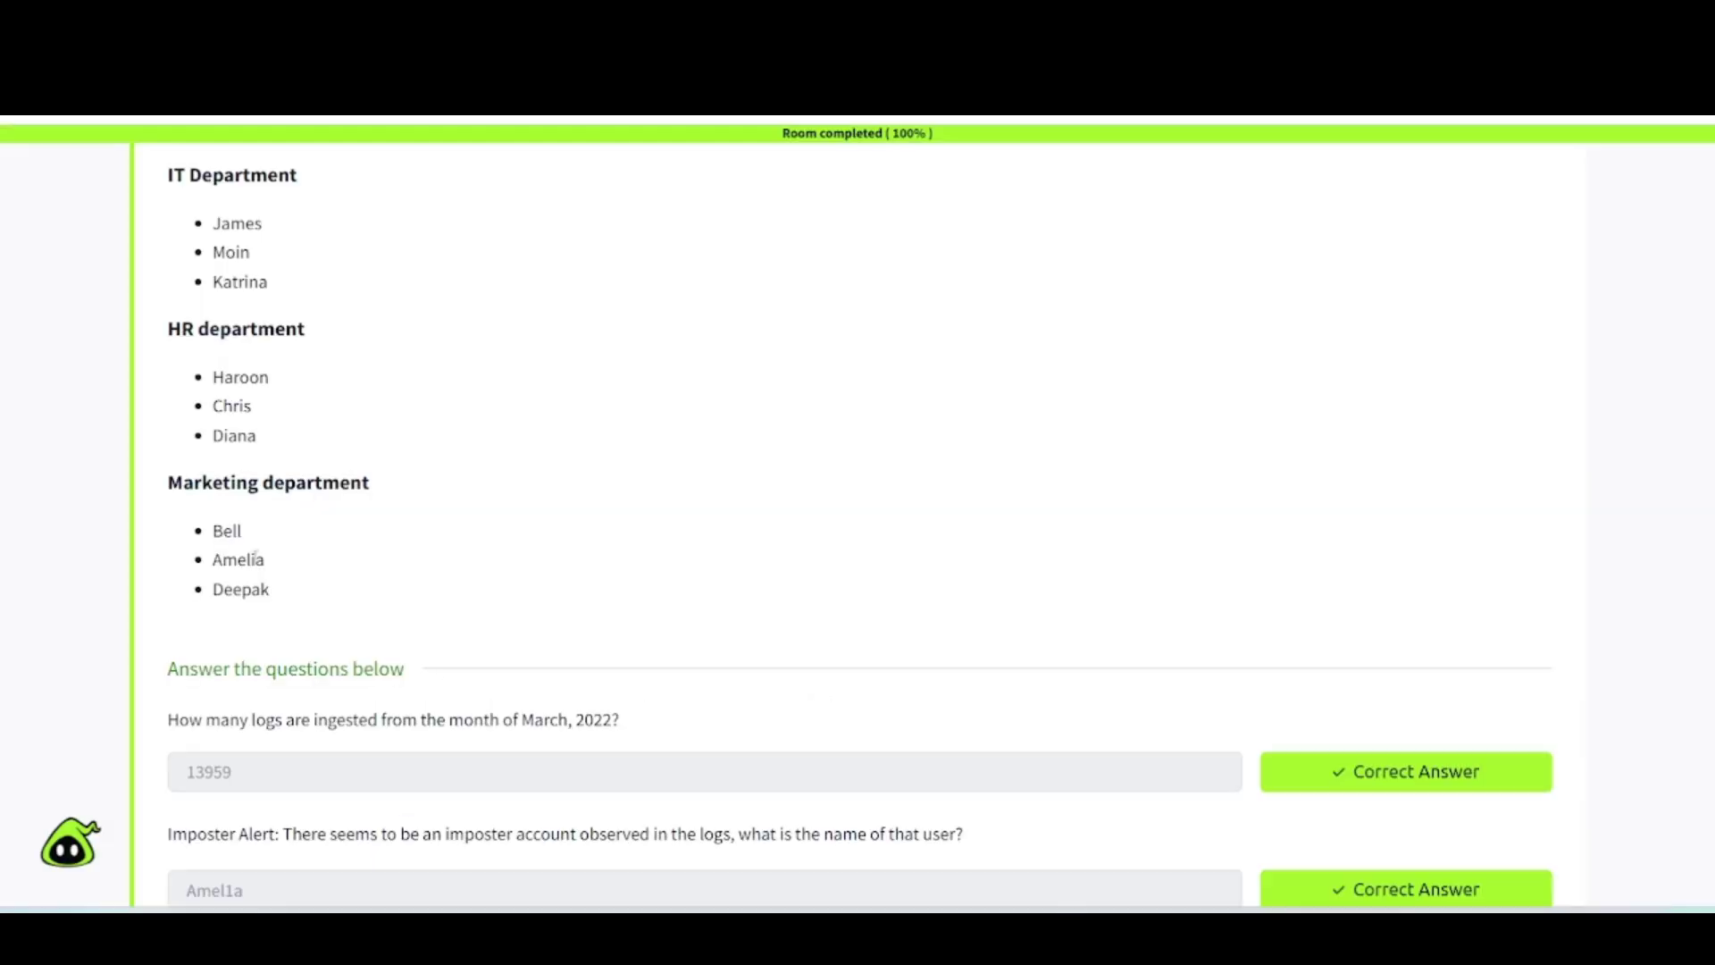
scroll(256, 560, down, 15)
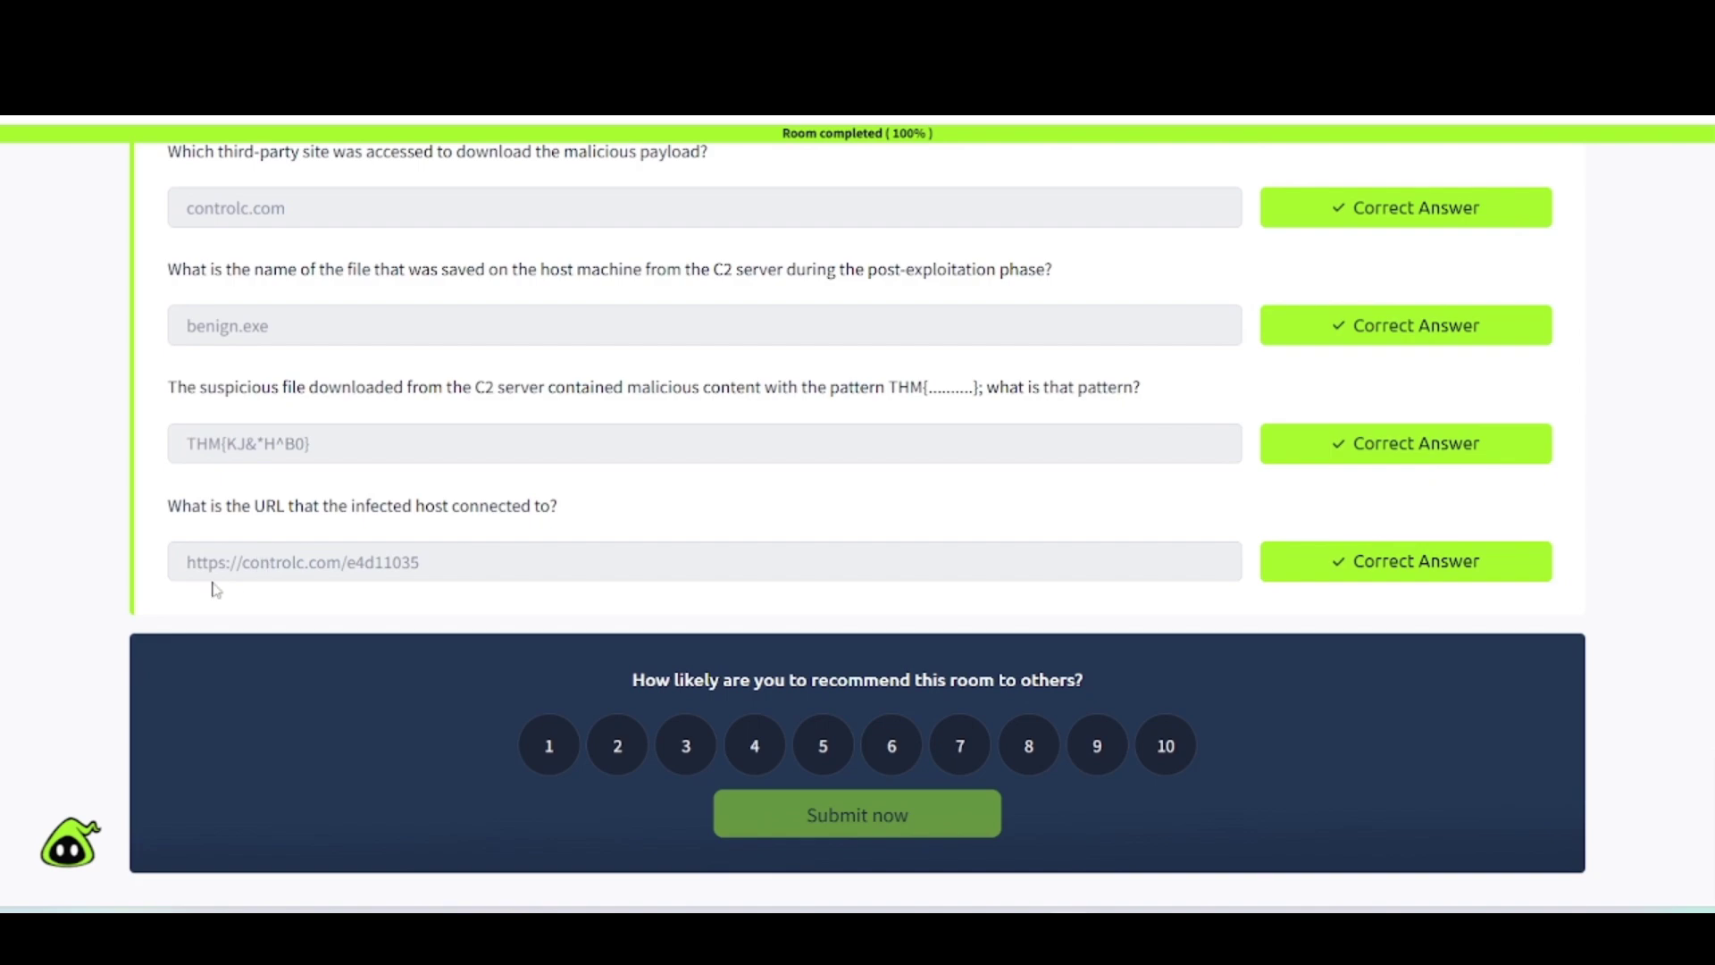